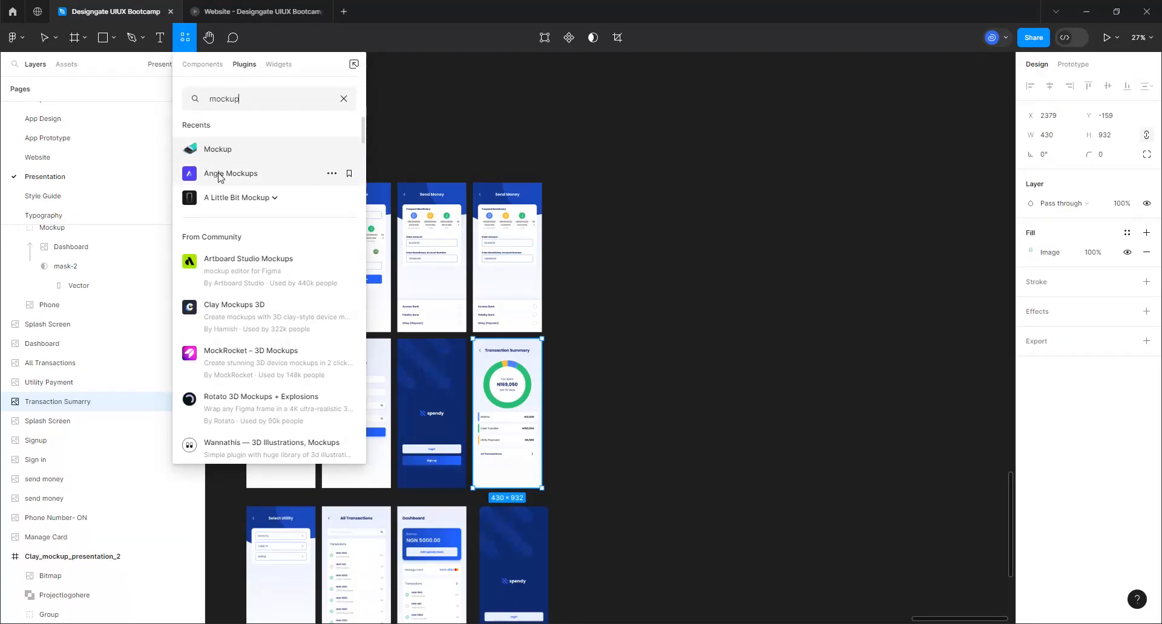
- Run the Mockup plugin and place its window beside the app screens
left_click(219, 175)
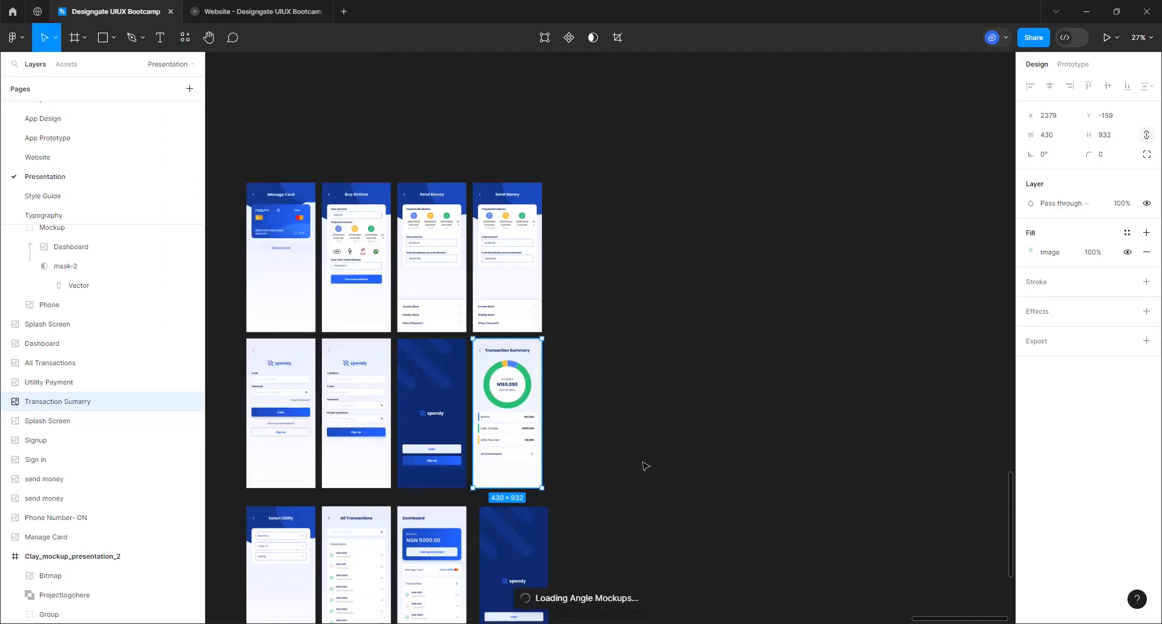
left_click(880, 91)
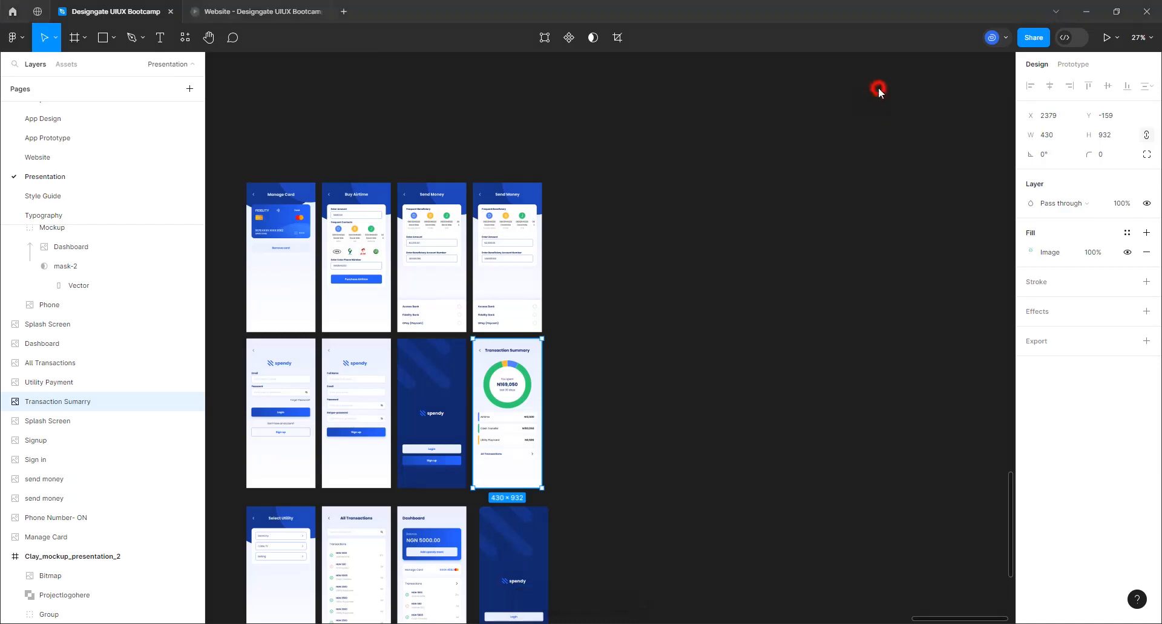
left_click(21, 39)
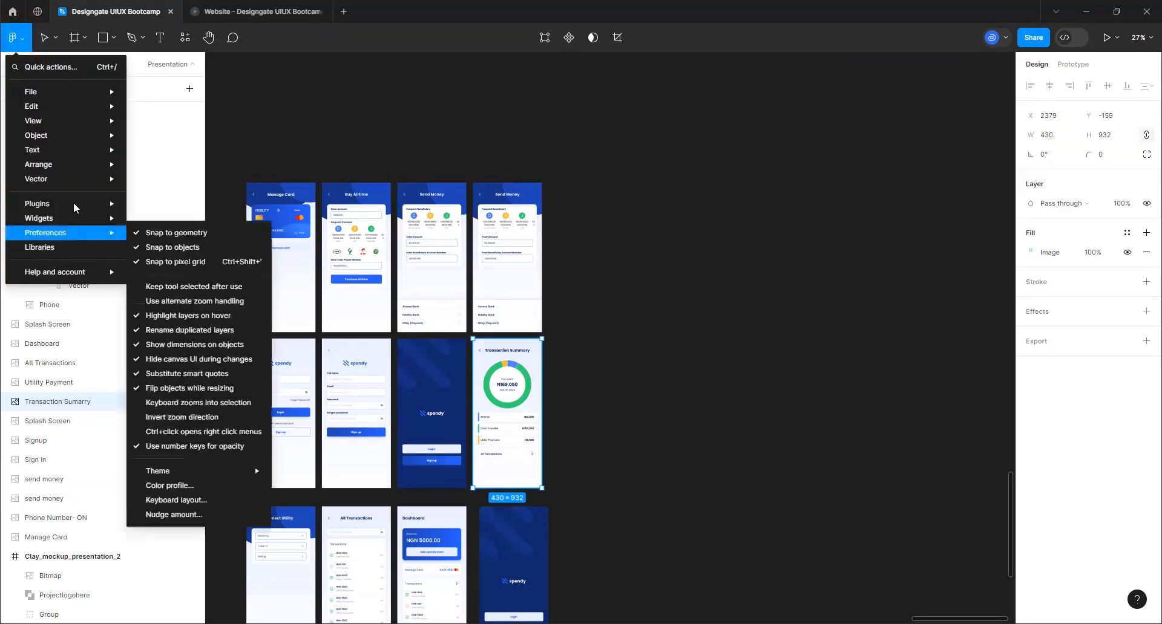
mouse_move(84, 202)
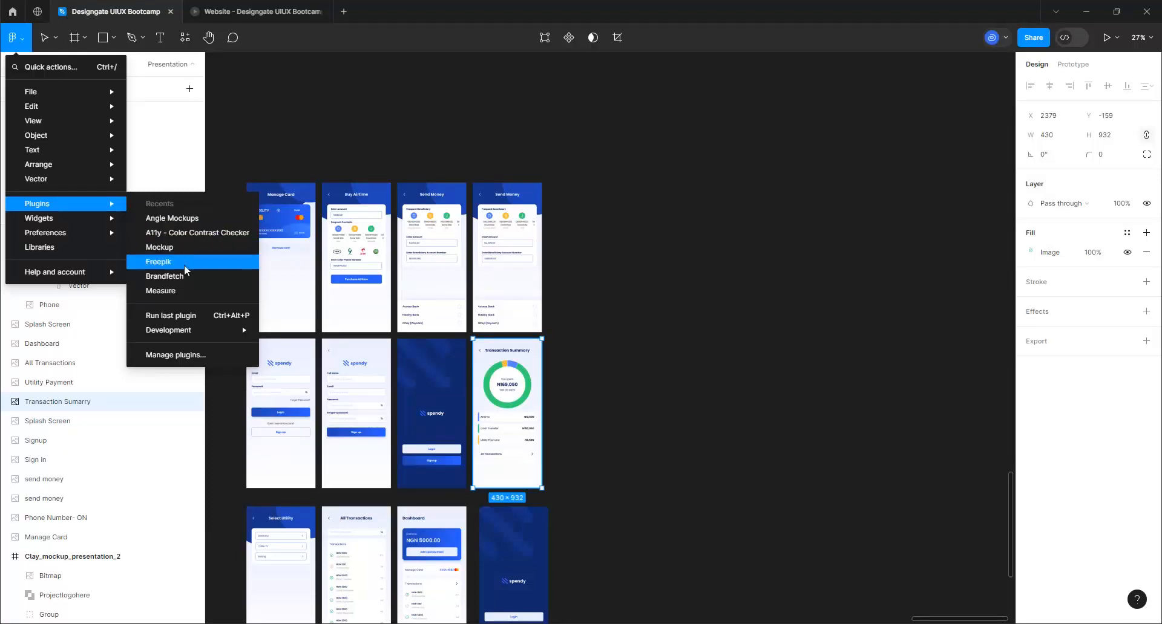
left_click(184, 357)
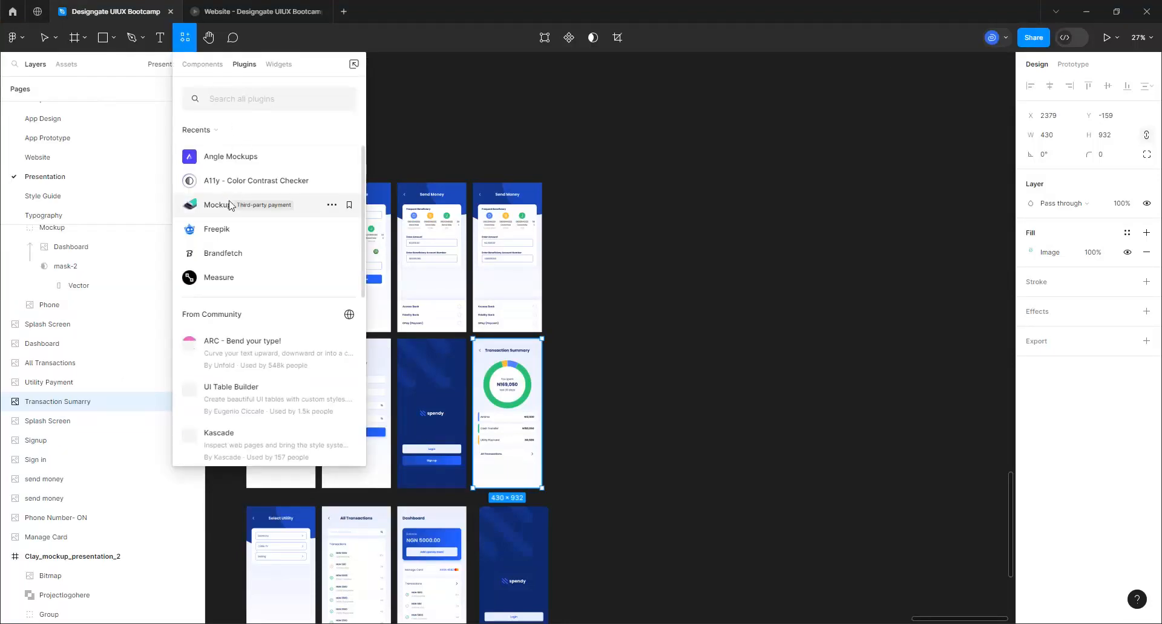
left_click(220, 205)
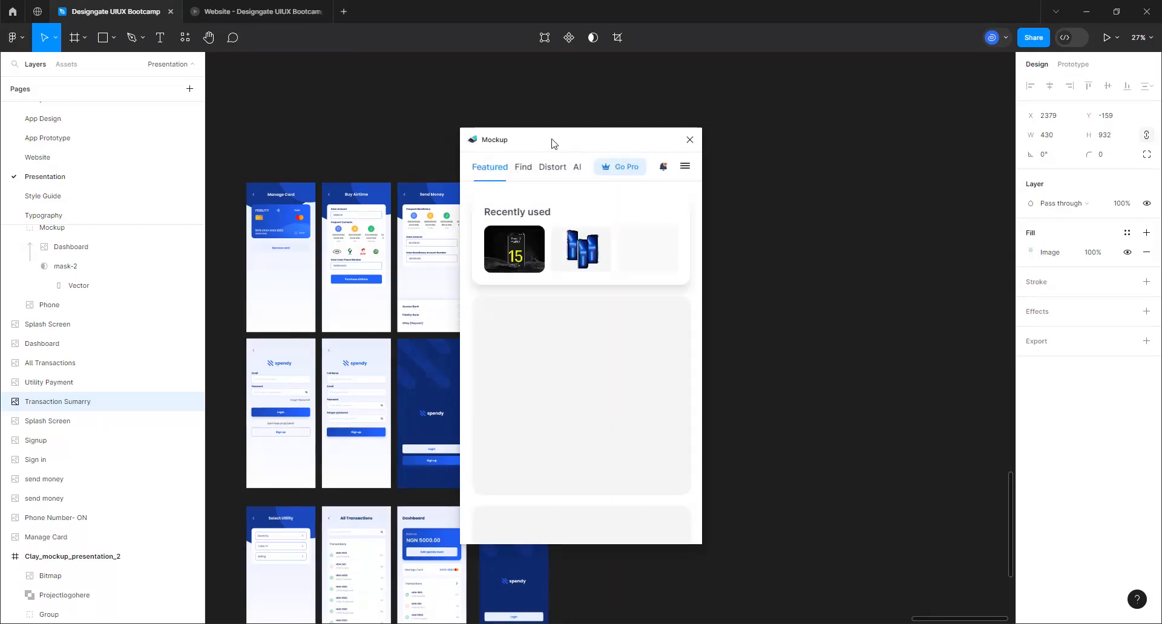
left_click_drag(552, 142, 678, 174)
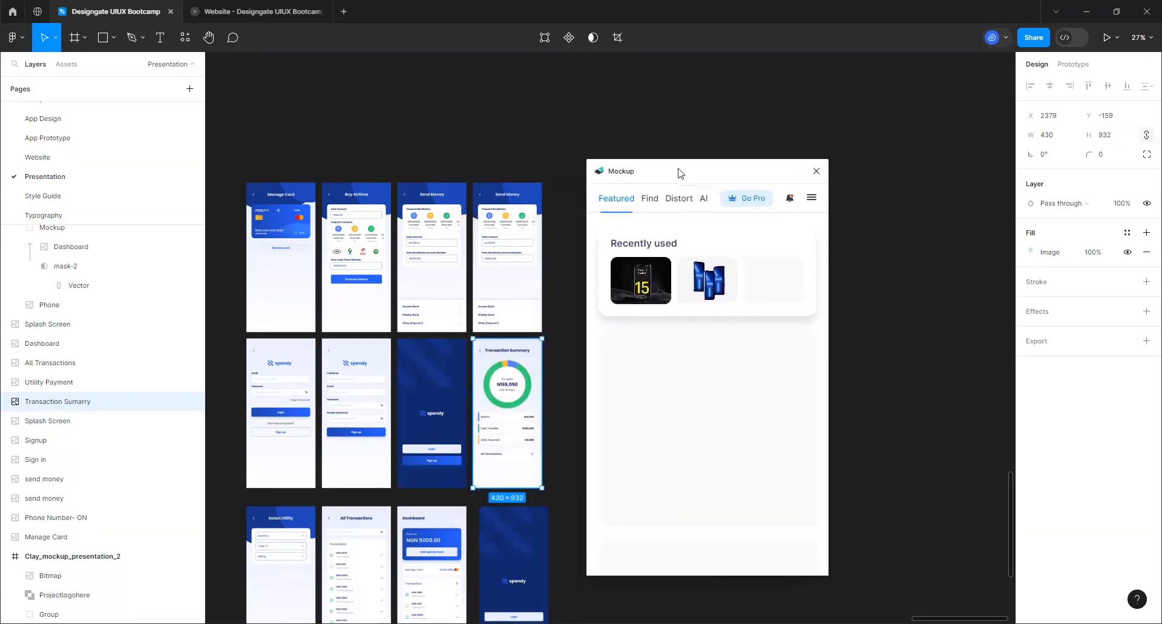
- Limit the plugin's mockup library to free items and open the iPhone 15 mockup
left_click(650, 200)
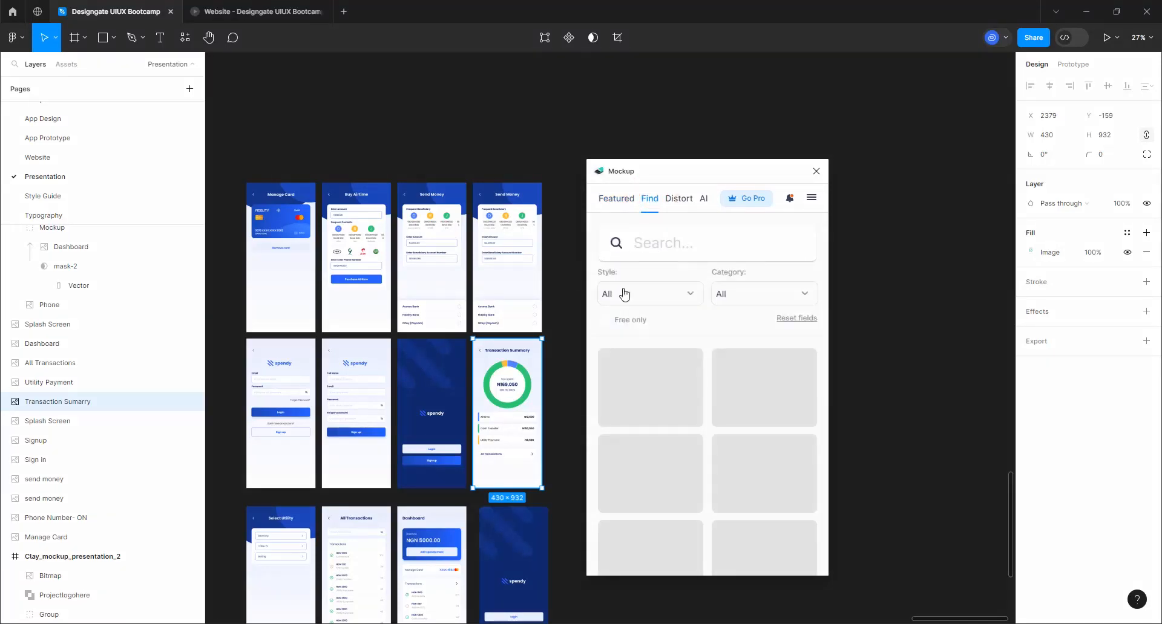
left_click(607, 322)
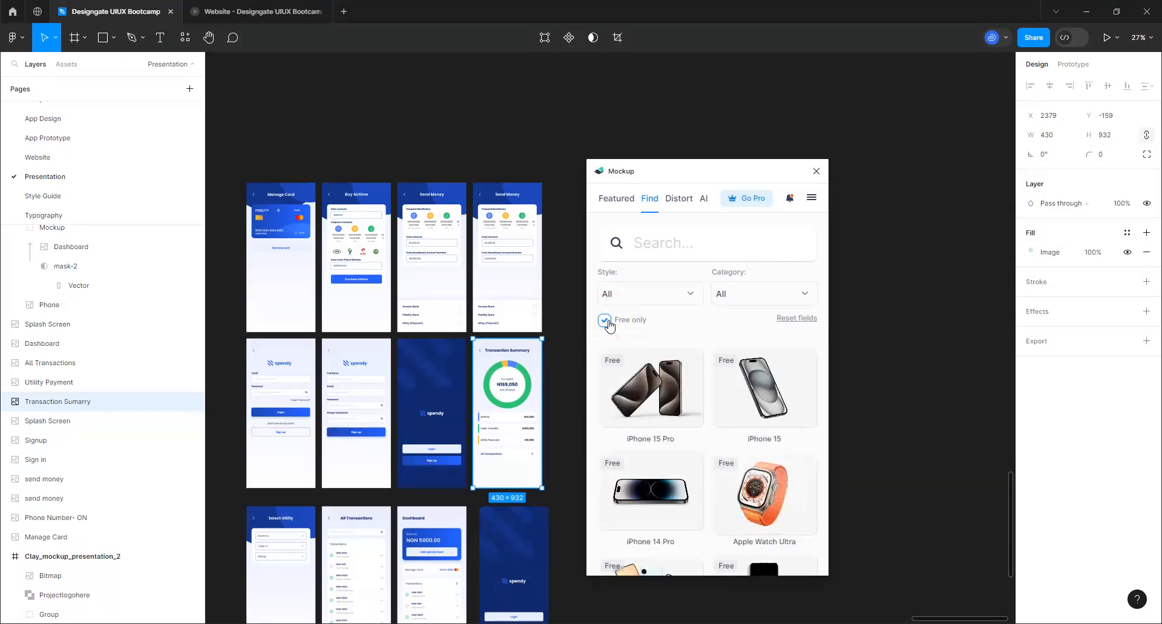
scroll(702, 458, "down", 3)
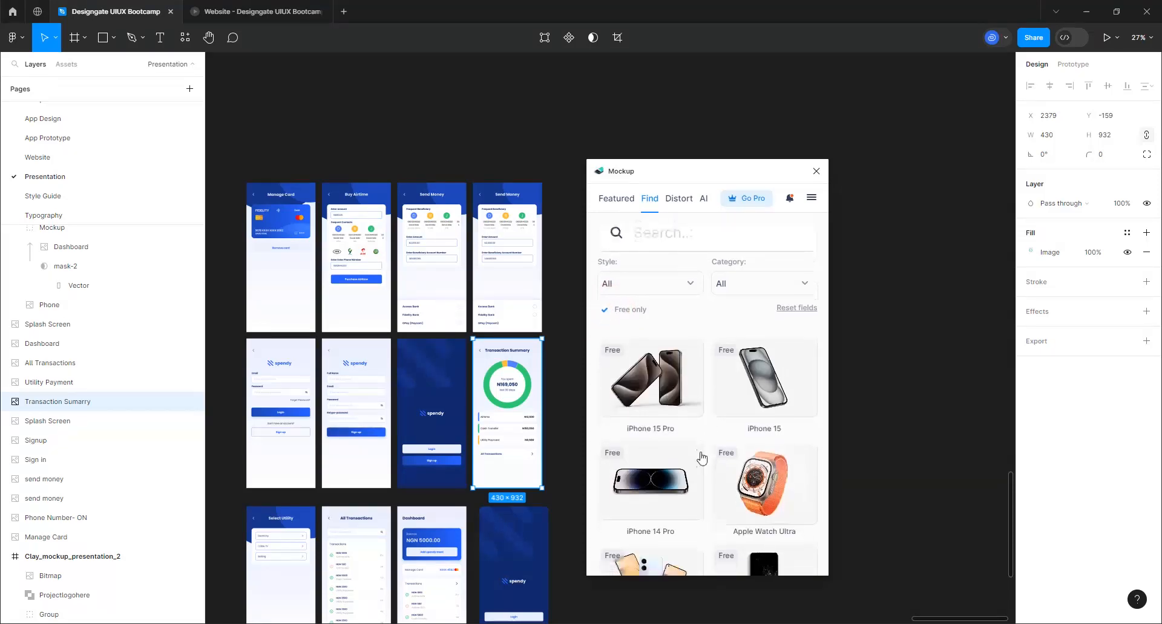
scroll(701, 458, "down", 1)
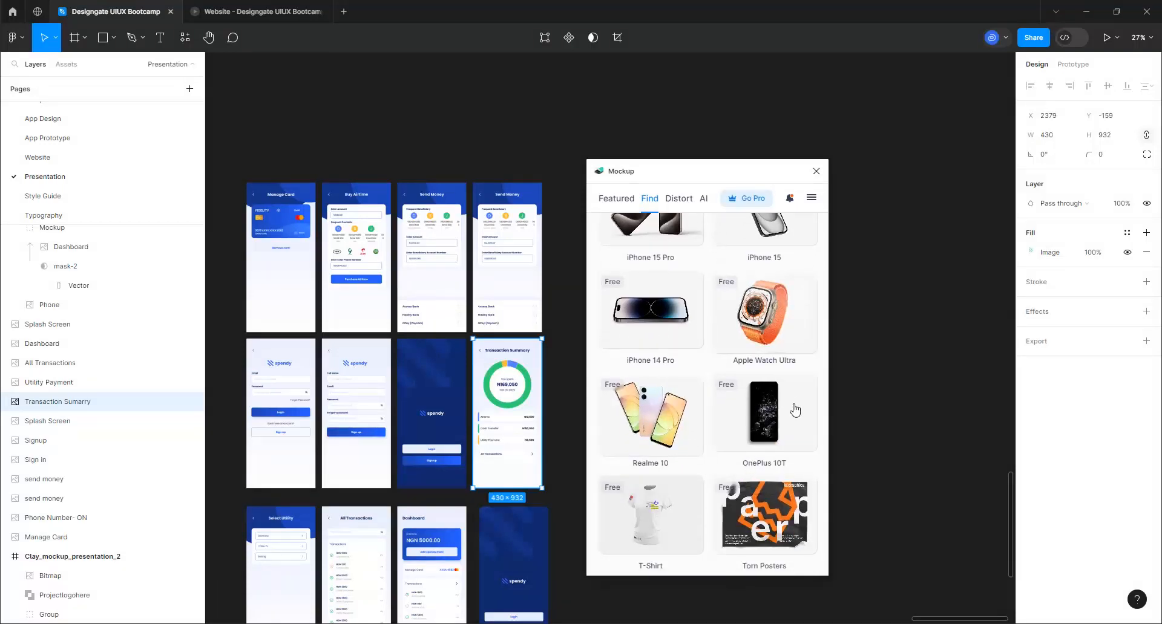
scroll(790, 408, "up", 3)
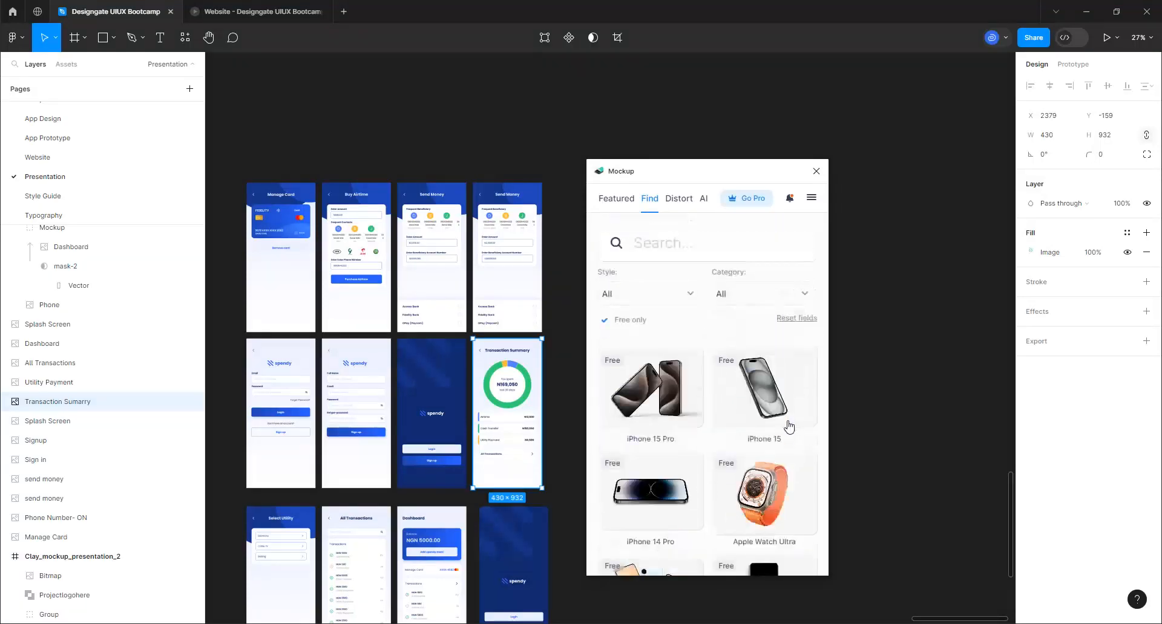
left_click(770, 392)
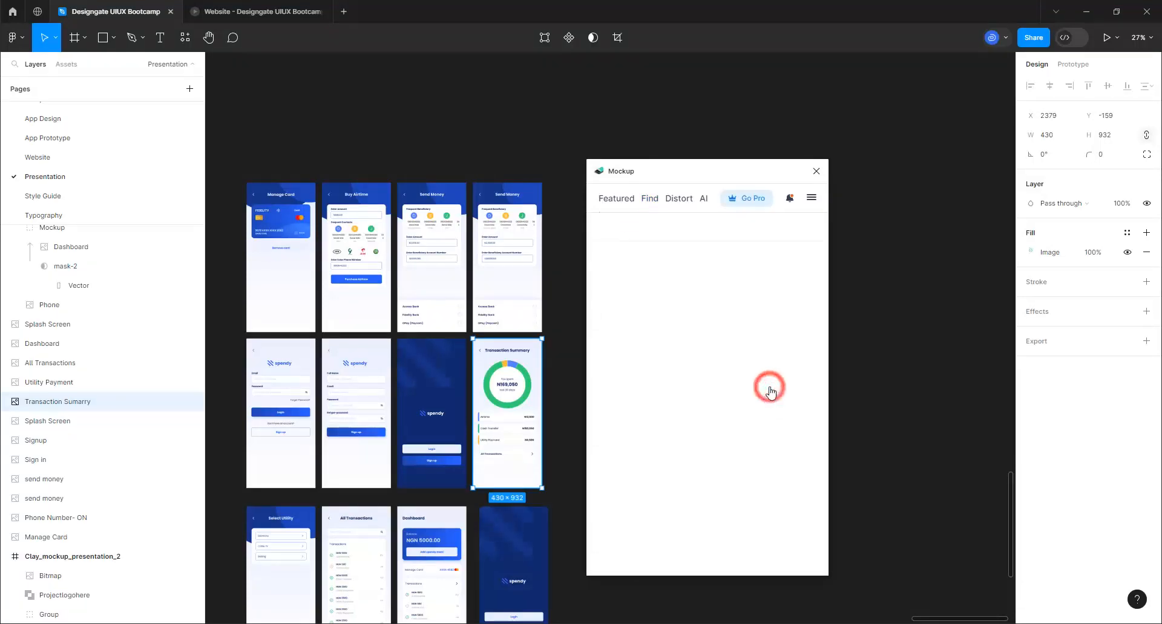
- Place the Transaction Summary design on the iPhone 15 mockup's screen and accept the default crop
left_click(620, 321)
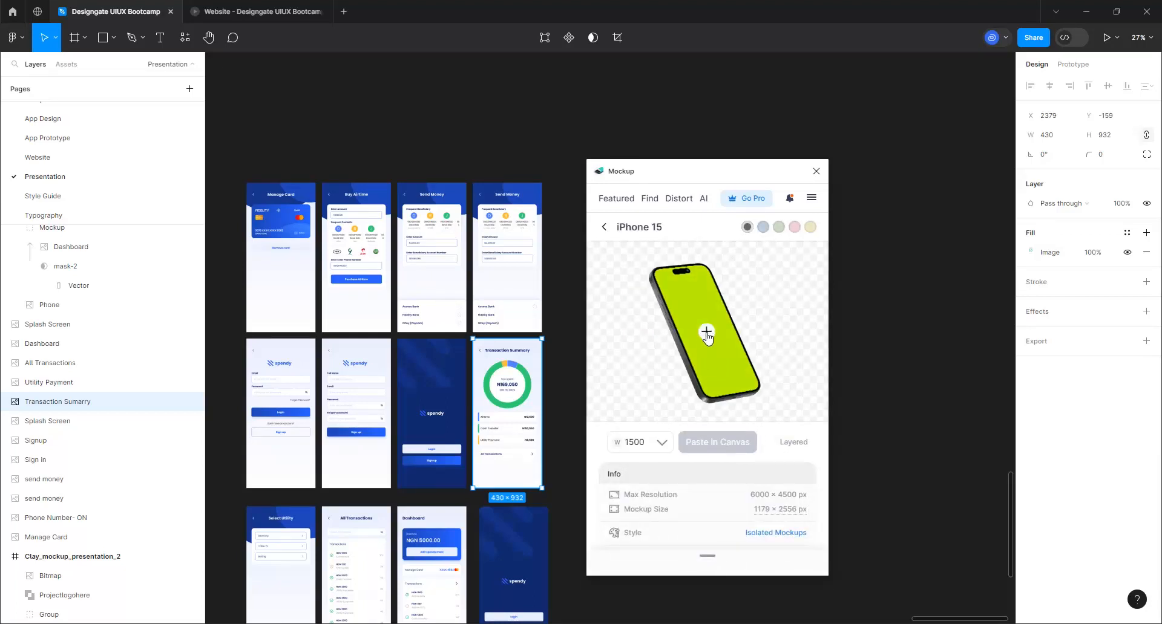
left_click(706, 334)
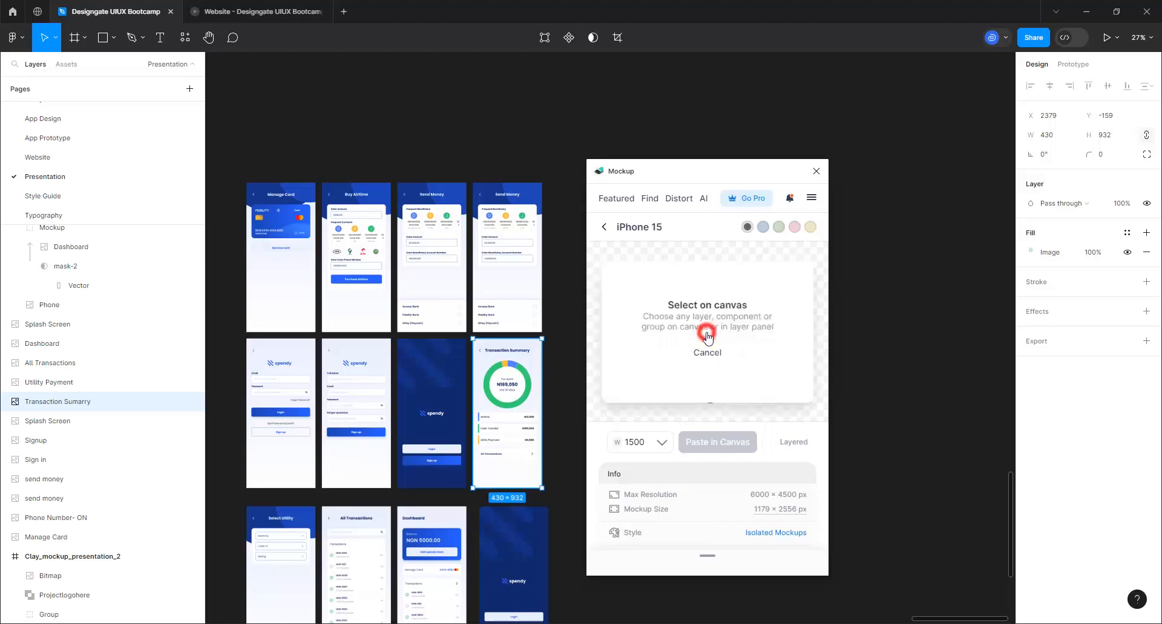
left_click(506, 350)
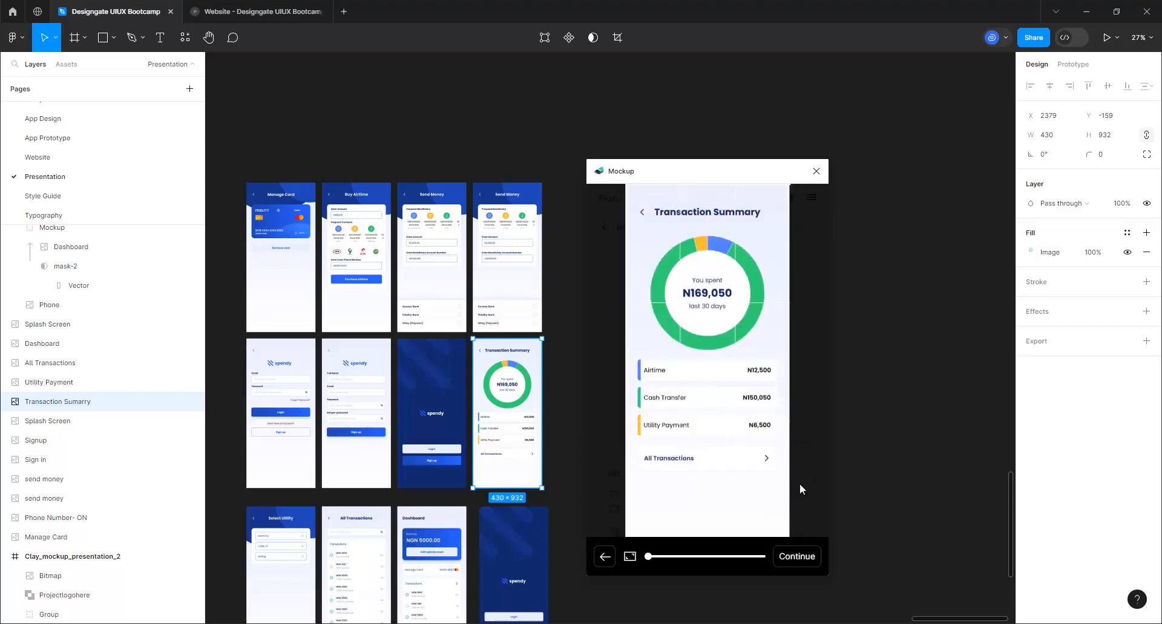
left_click(790, 561)
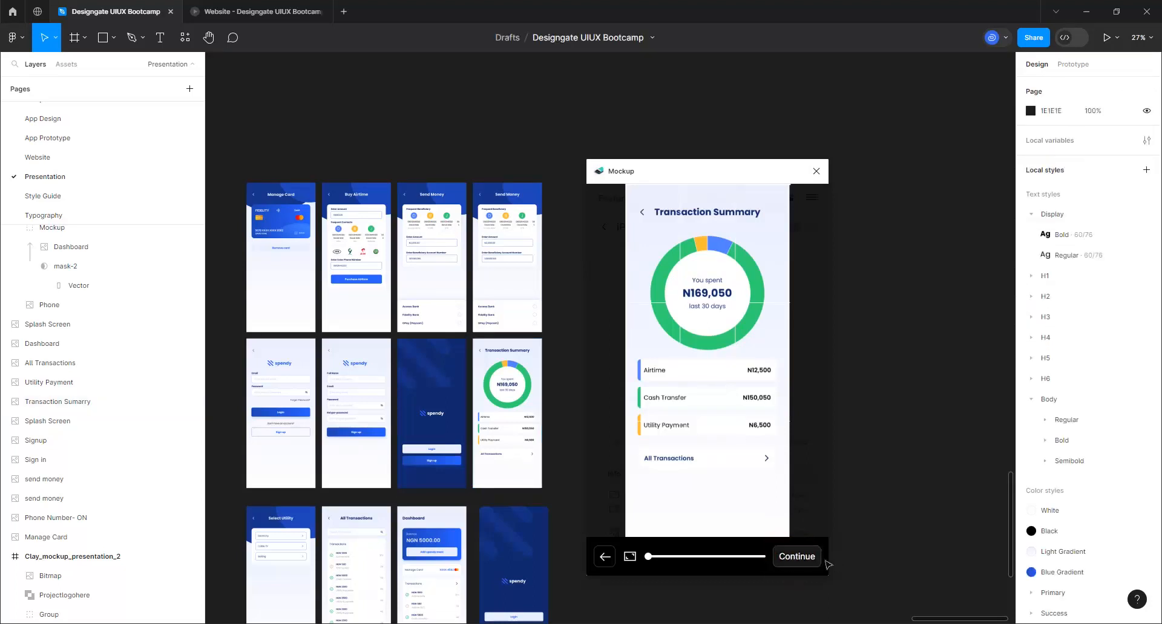
left_click(785, 556)
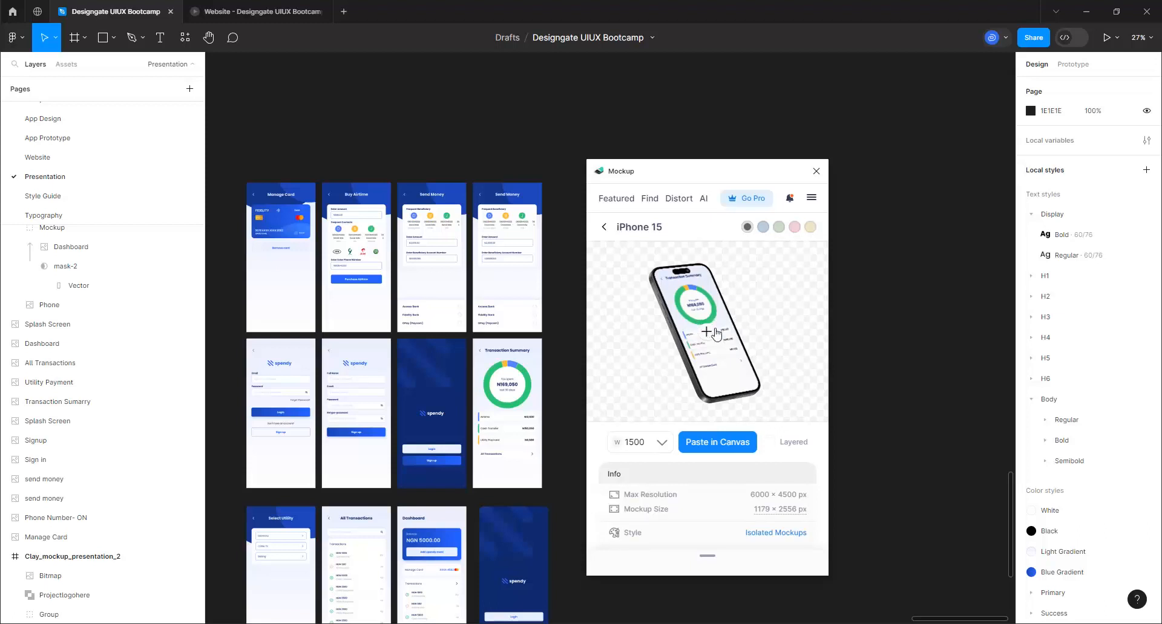
- Paste the iPhone 15 mockup onto the canvas at width 1500 and close the Mockup plugin
left_click(711, 442)
left_click(880, 86)
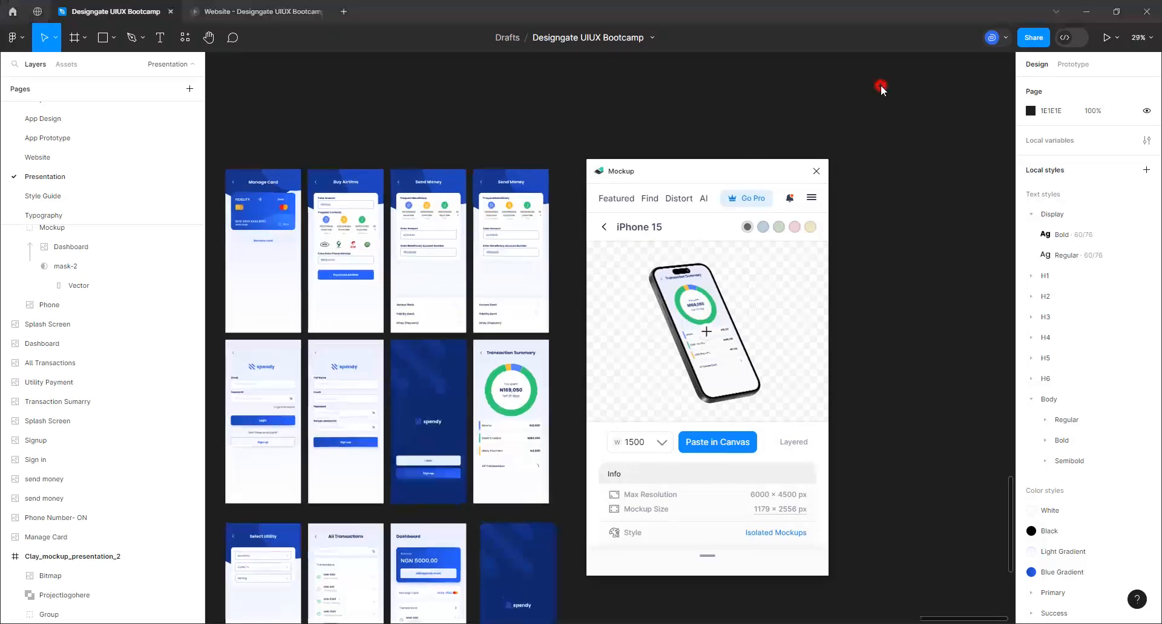
left_click_drag(670, 162, 583, 192)
left_click_drag(700, 206, 472, 166)
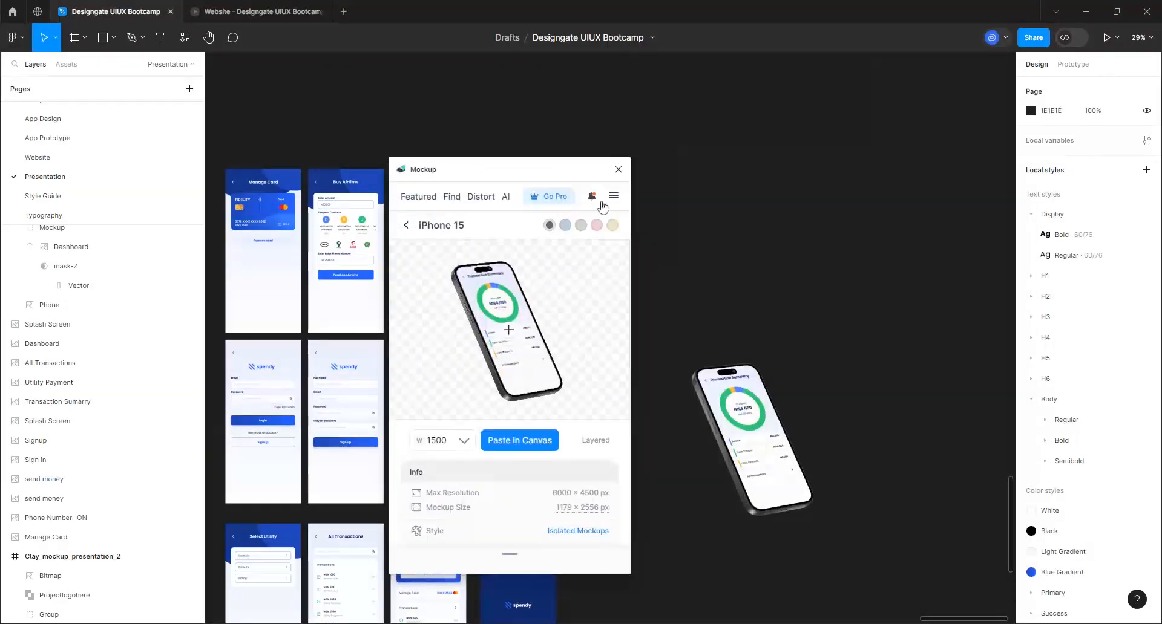
left_click(618, 170)
- Move the overlapping iPhone 15 mockups apart and delete both from the canvas
scroll(805, 519, "up", 5)
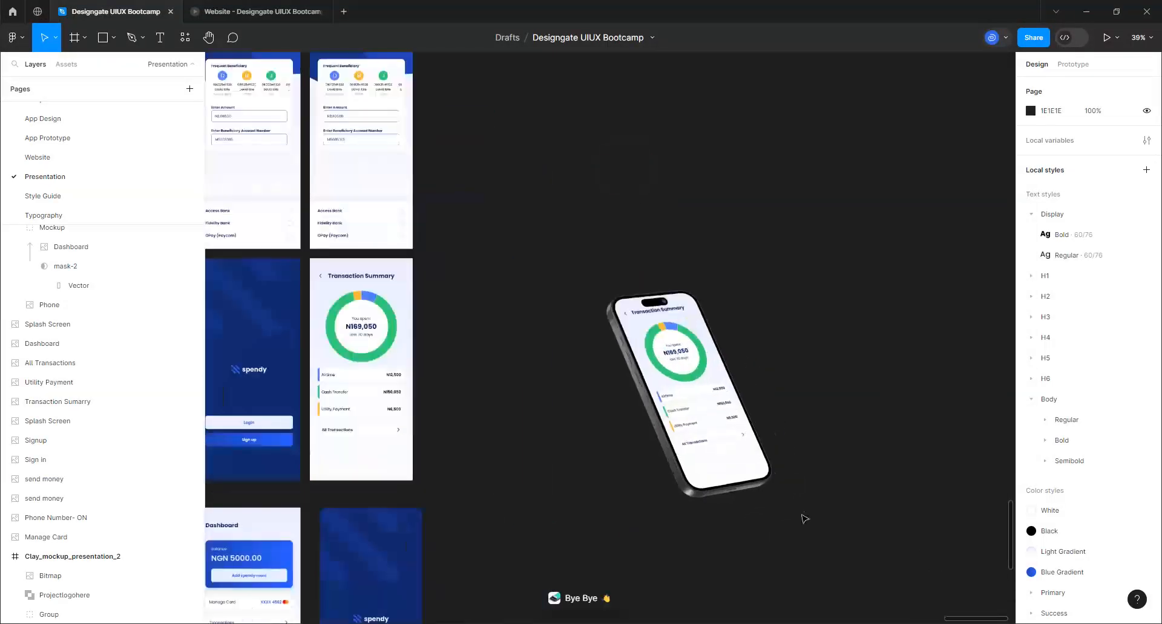
left_click_drag(568, 346, 501, 388)
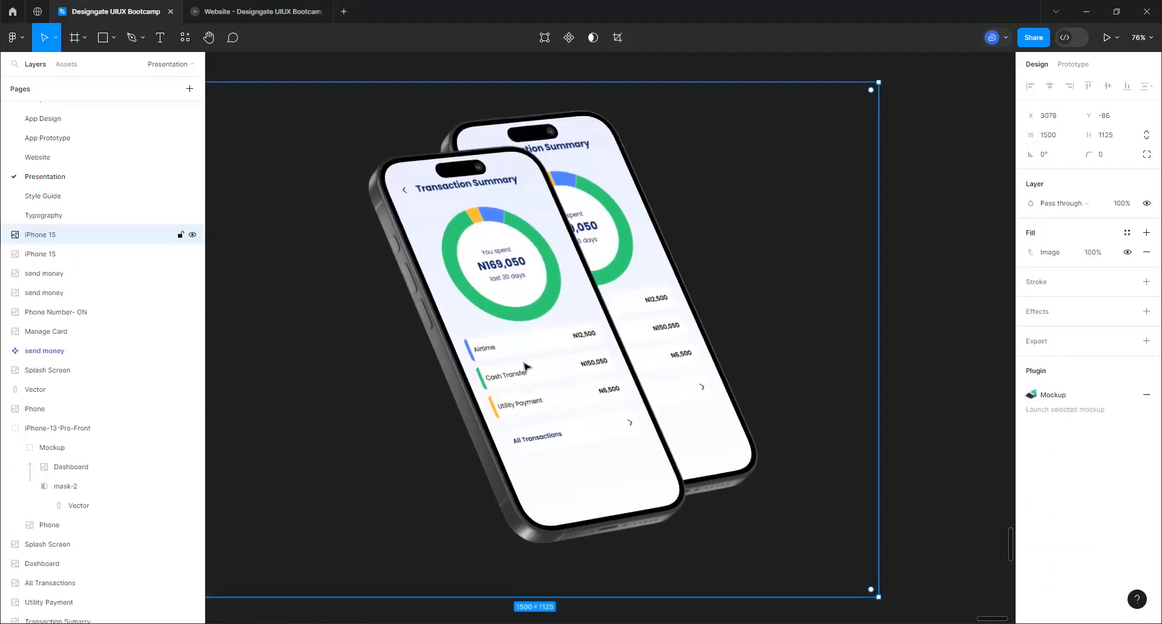
key("Delete")
left_click(605, 342)
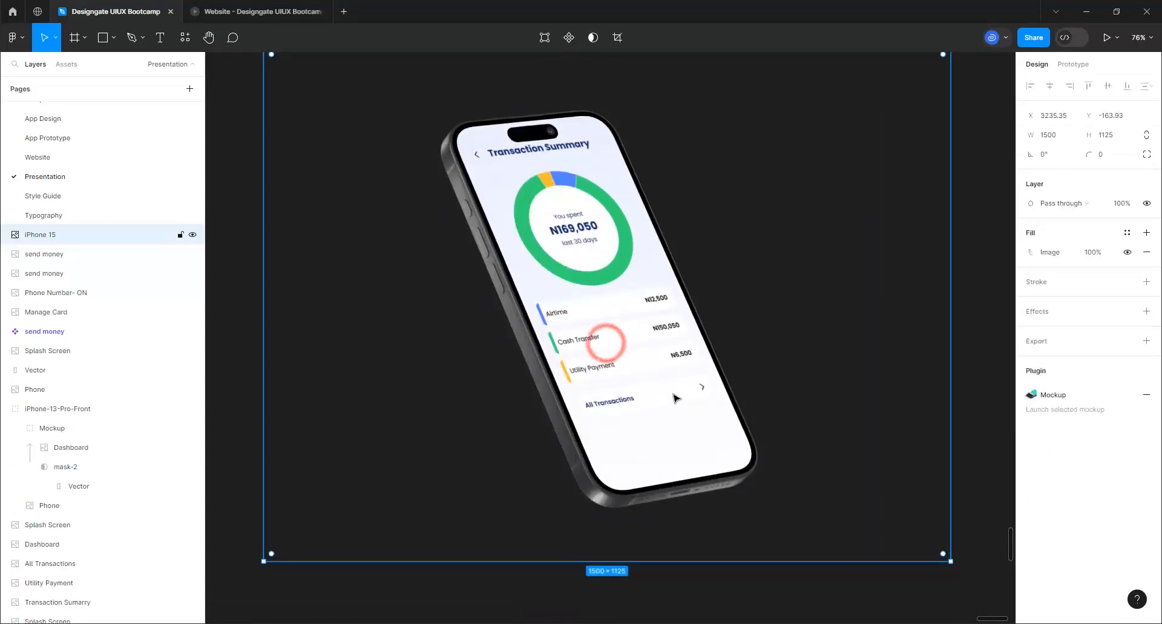
scroll(676, 399, "down", 5, "ctrl")
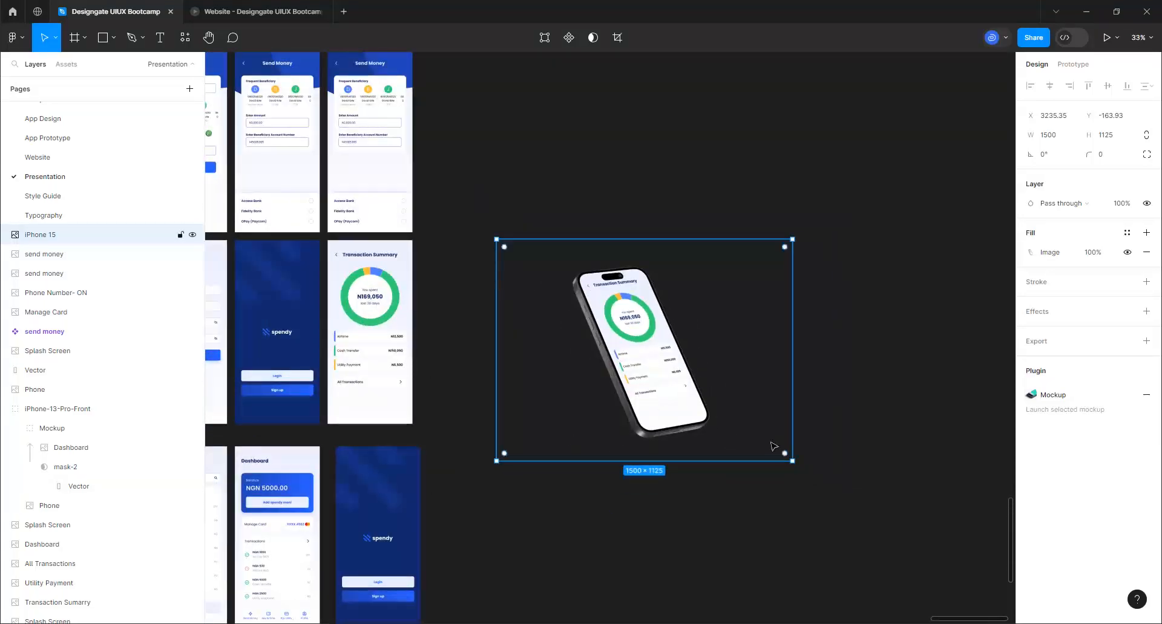
scroll(773, 446, "up", 4, "ctrl")
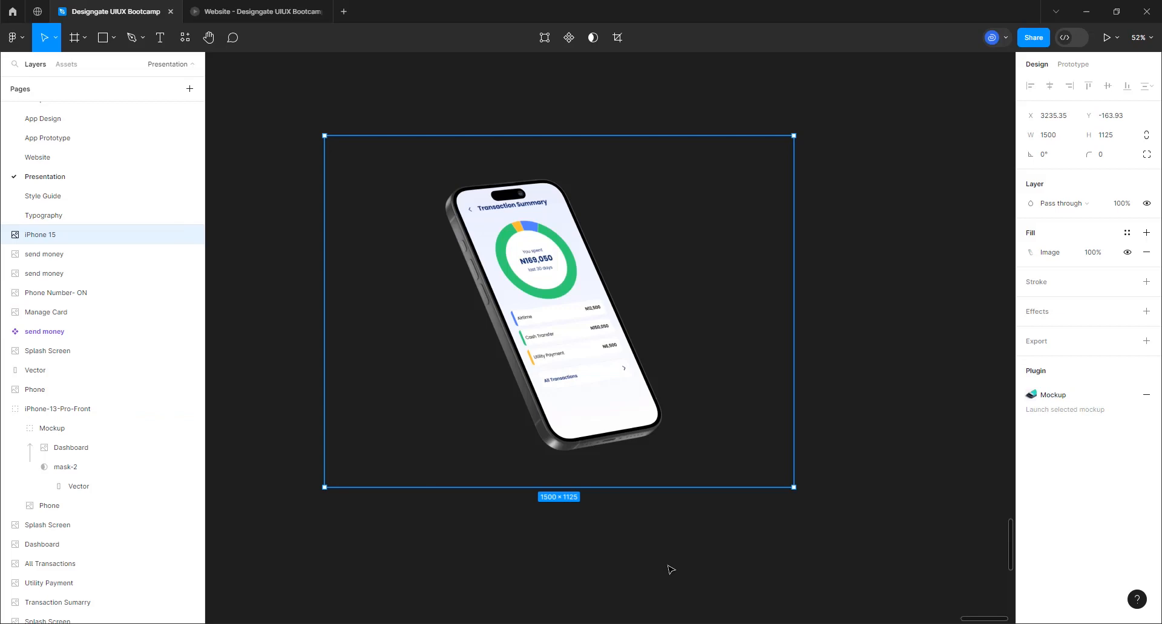
key("Delete")
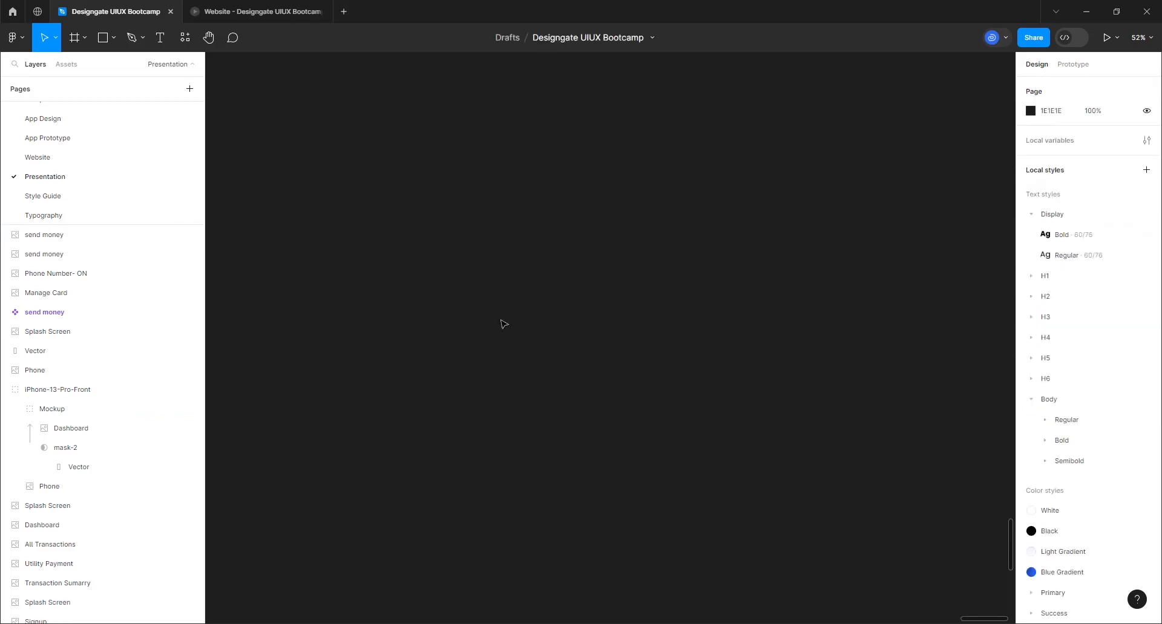
- Draw a landscape frame of about 3430 × 2520 on the empty canvas beside the app screens
scroll(520, 313, "down", 3)
scroll(402, 333, "down", 2)
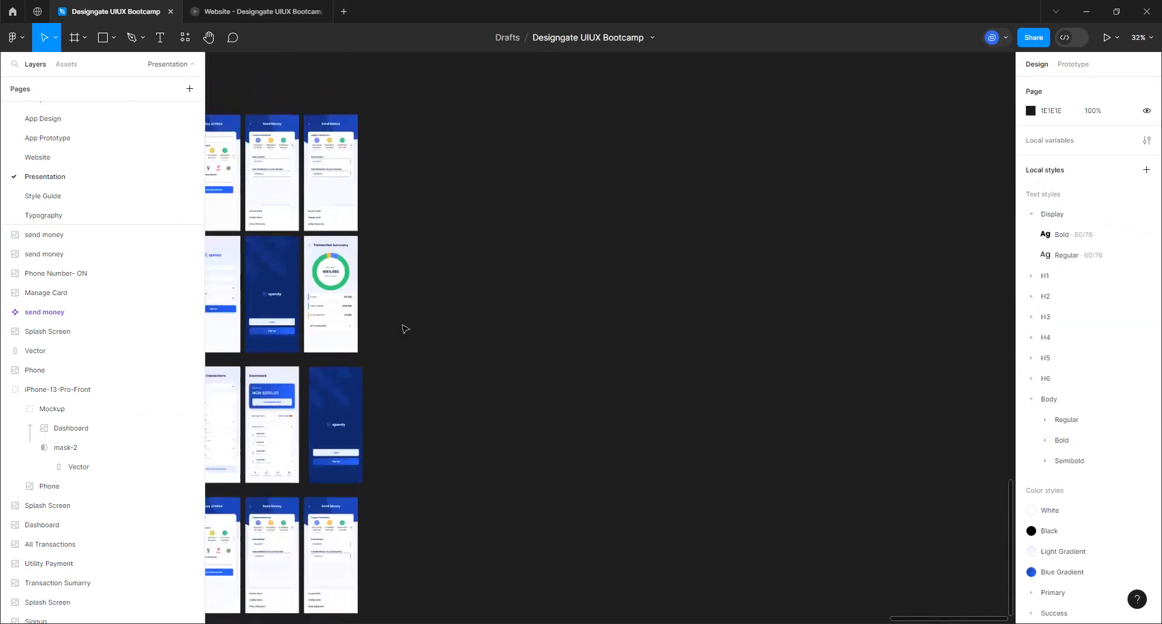
scroll(418, 326, "down", 2)
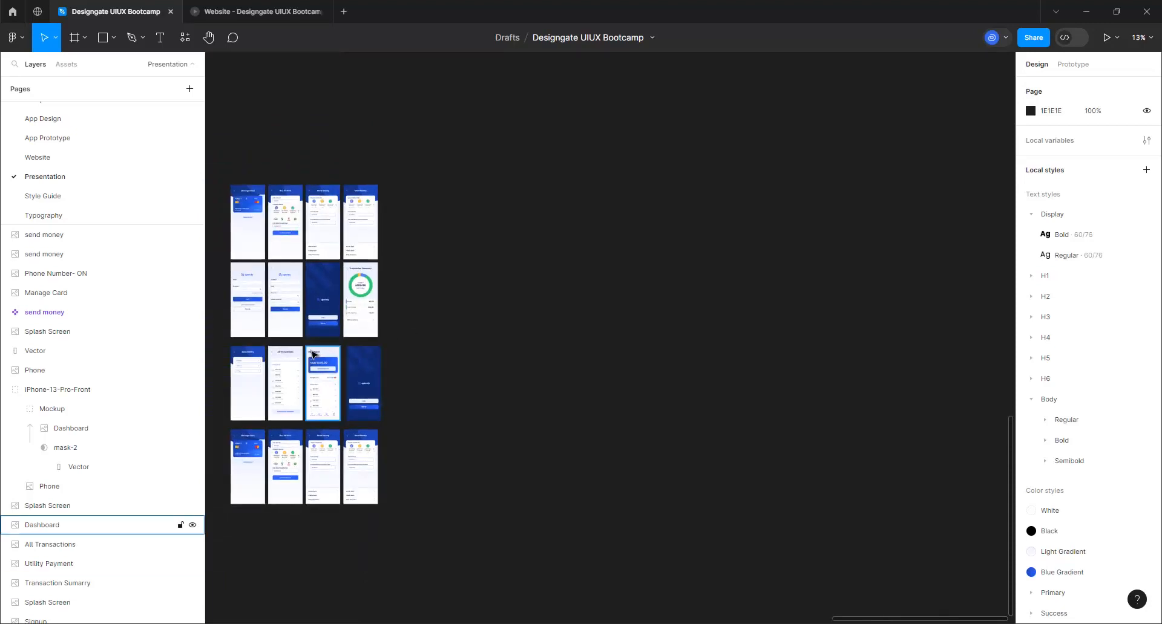
scroll(225, 300, "up", 1)
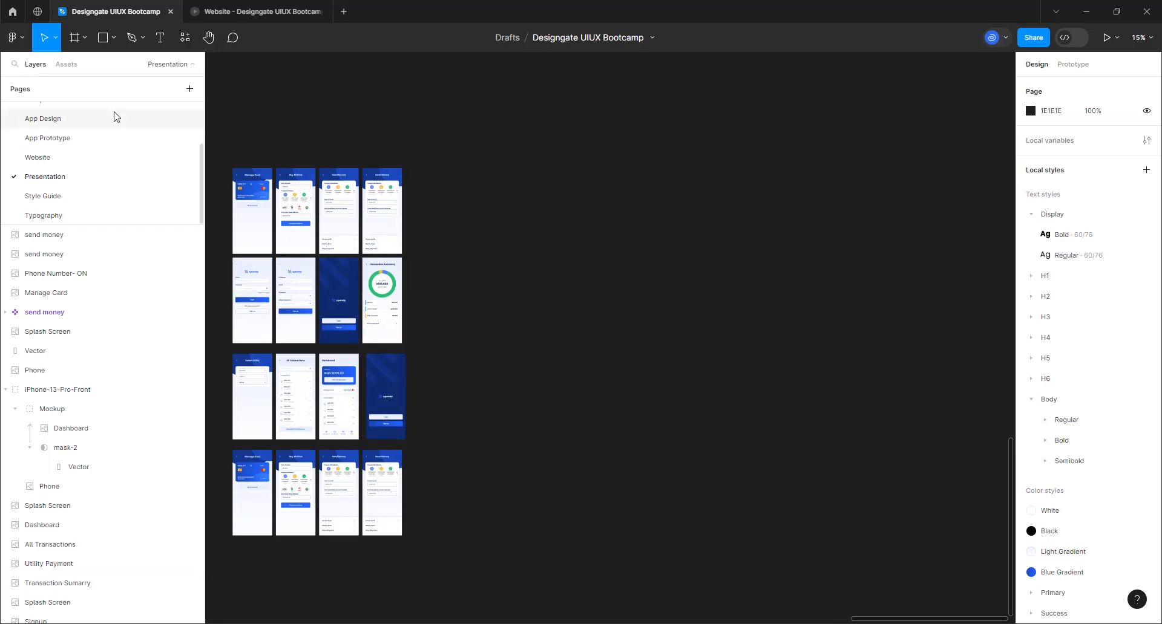
left_click(74, 35)
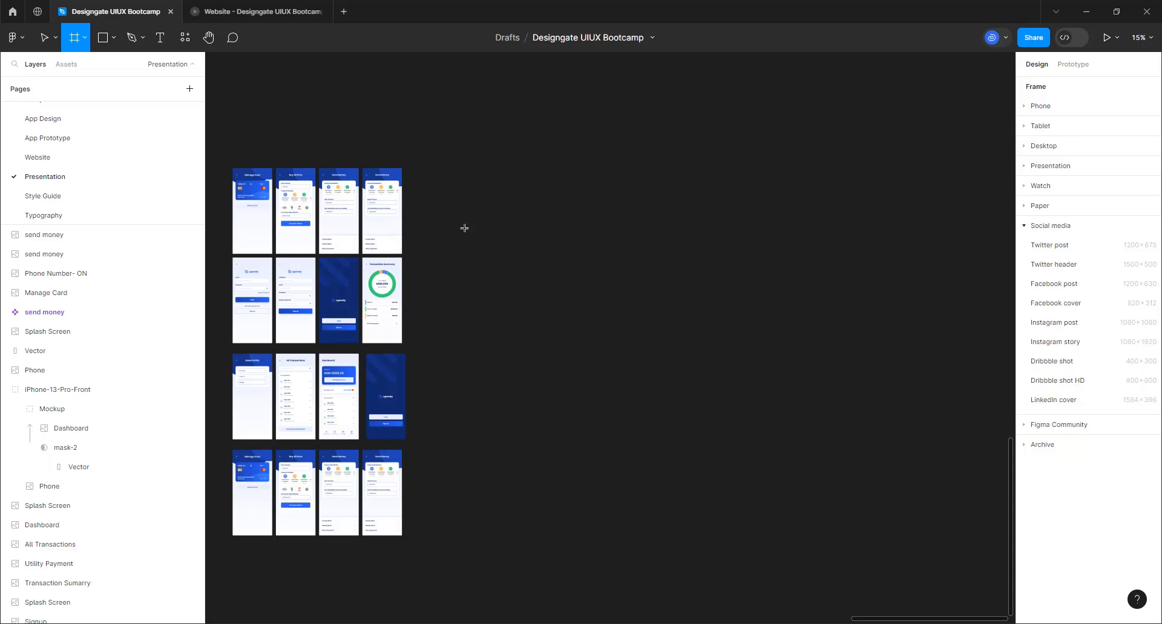
left_click_drag(469, 225, 784, 456)
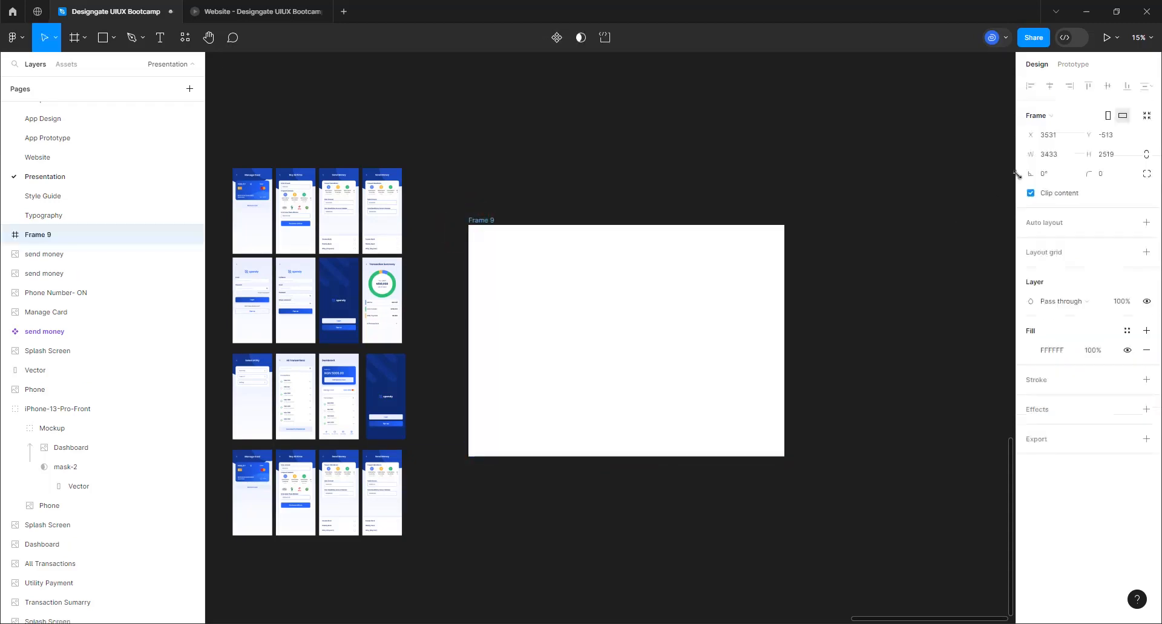
- Set the new frame's width to 797
left_click(1060, 160)
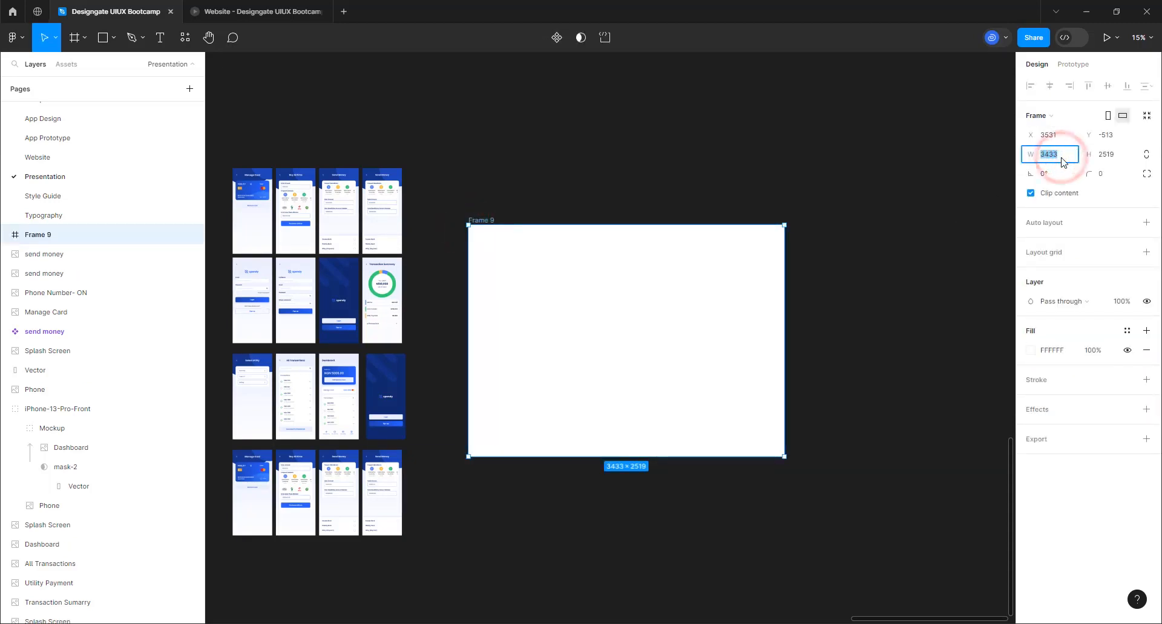
type("800-")
key("Return")
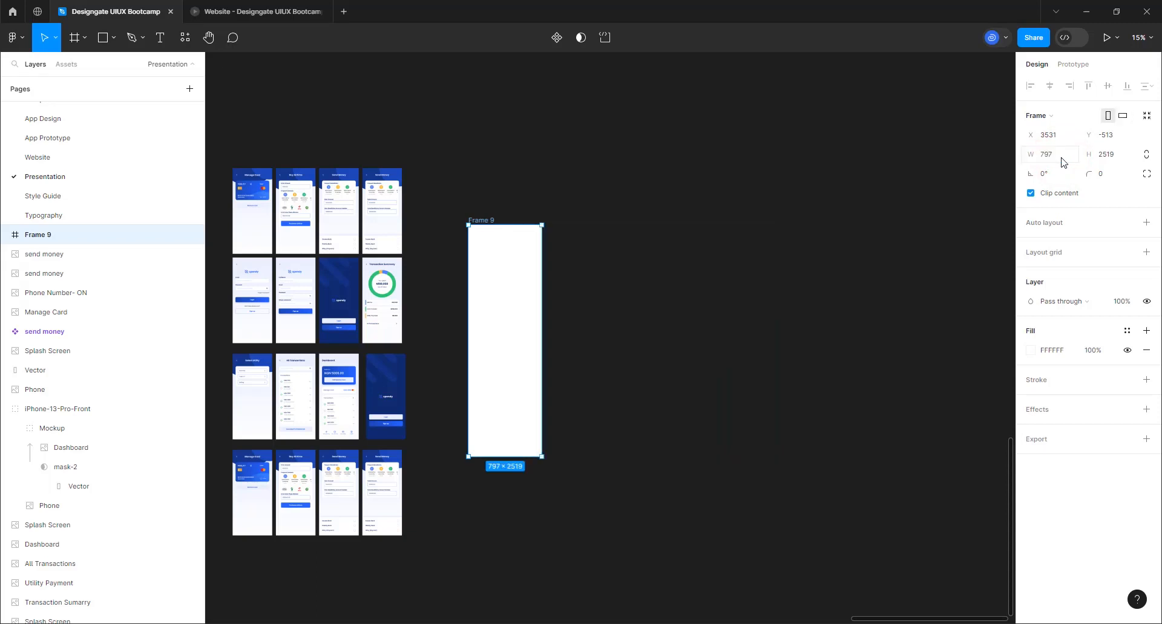
left_click(1060, 159)
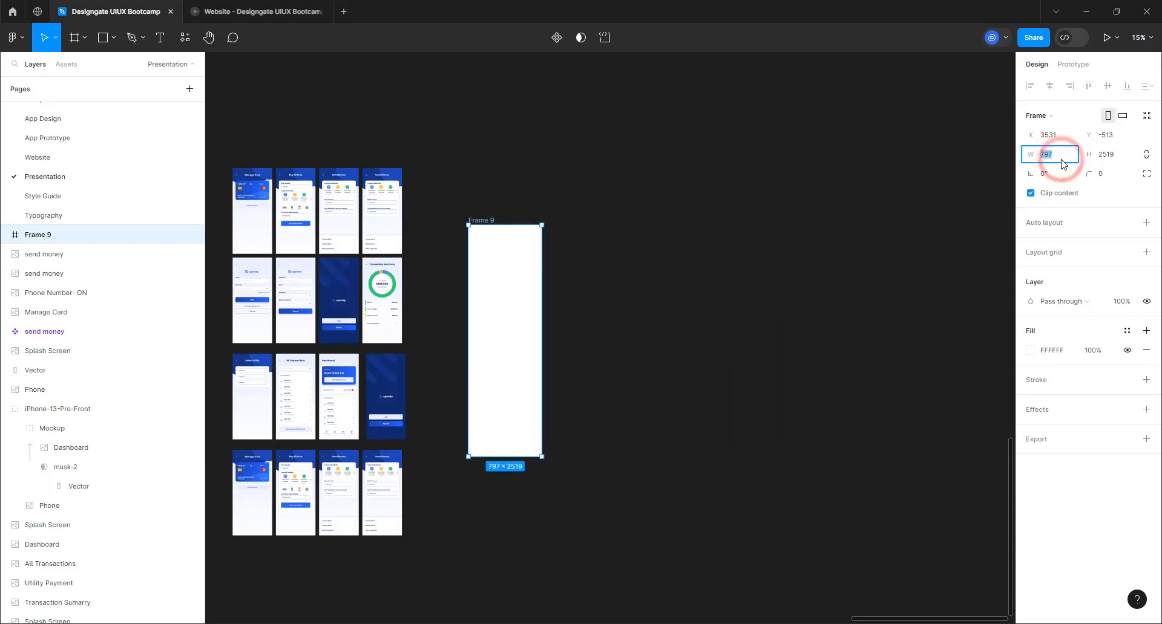
type("800")
key("Return")
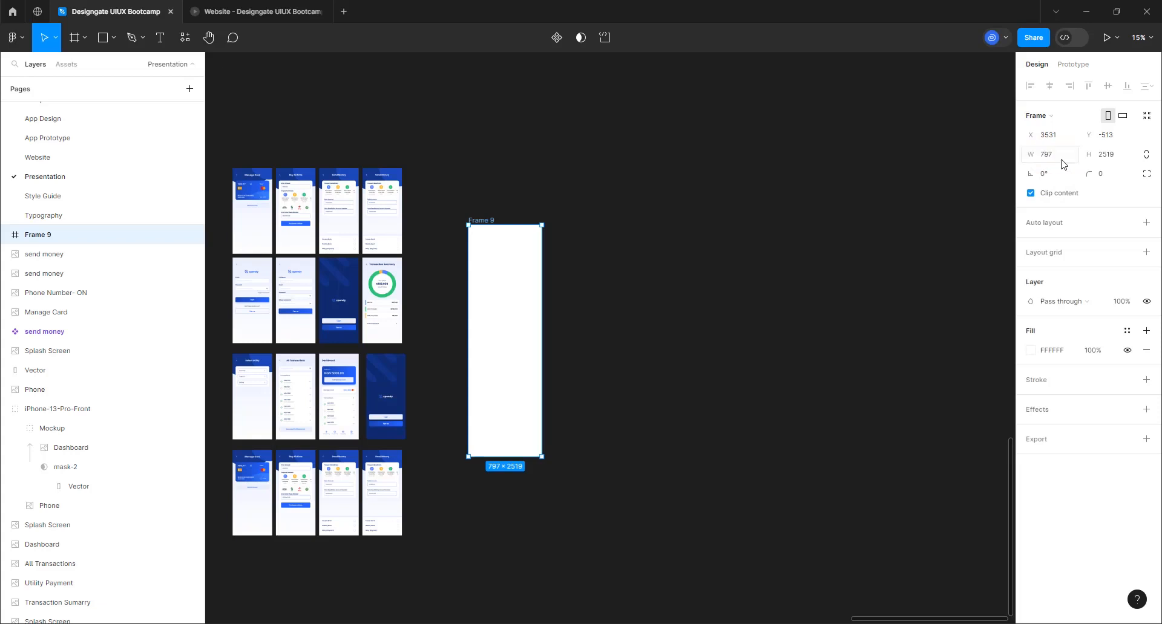
- Resize the new presentation frame to 2400 × 1800, three times an 800 × 600 shot
left_click(1061, 162)
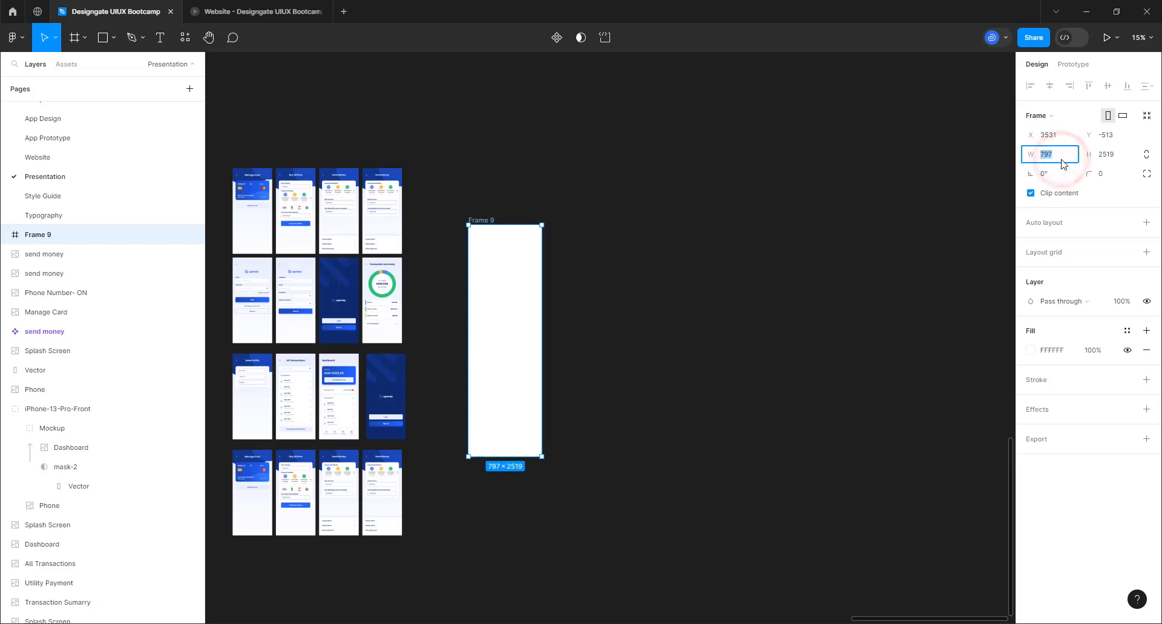
type("800*3")
key("Return")
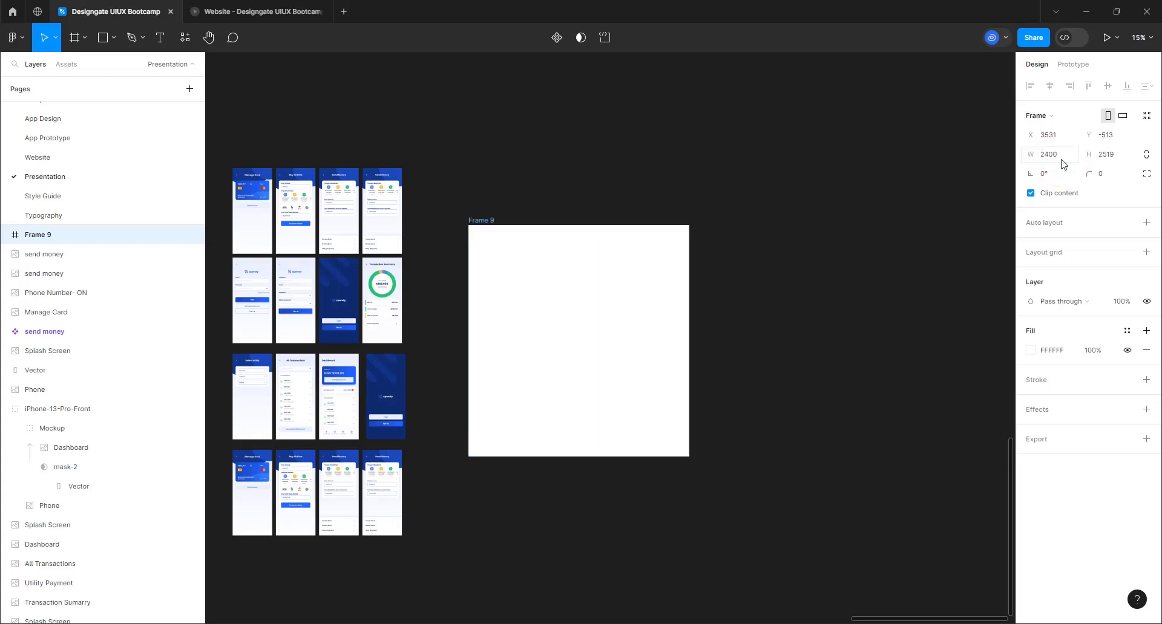
left_click(1105, 156)
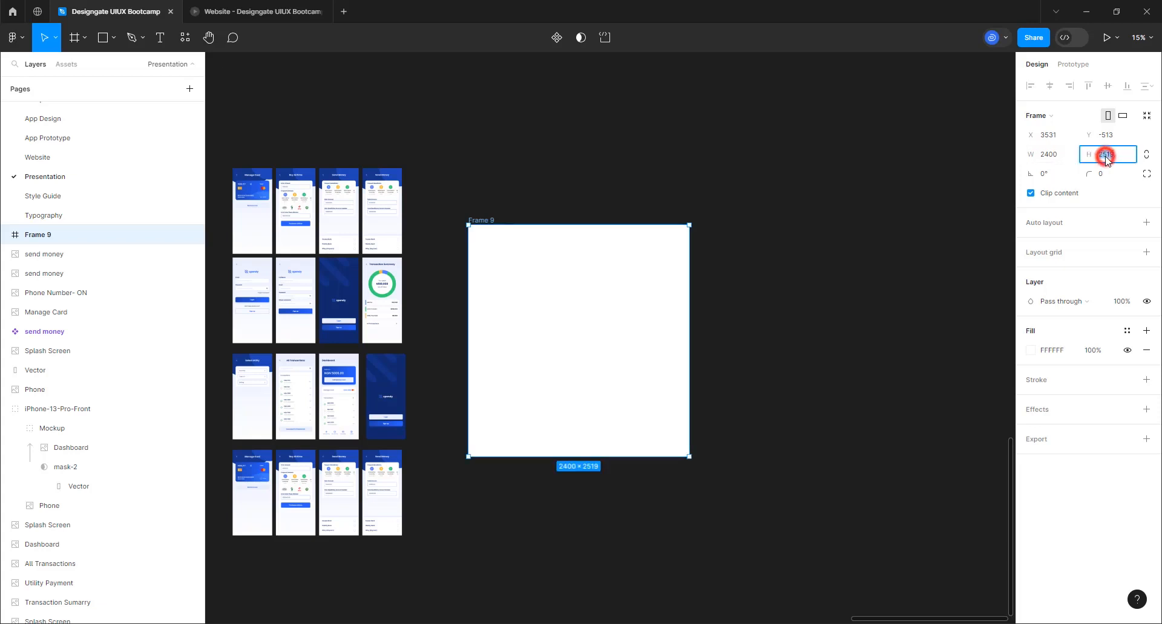
type("600*3")
key("Return")
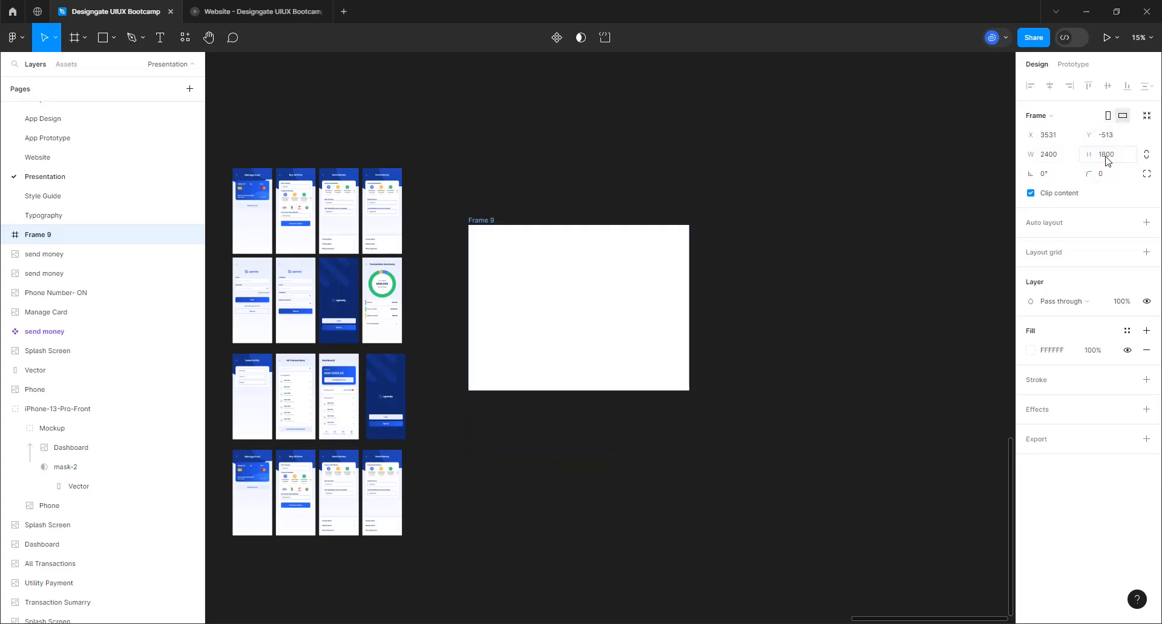
left_click(633, 310)
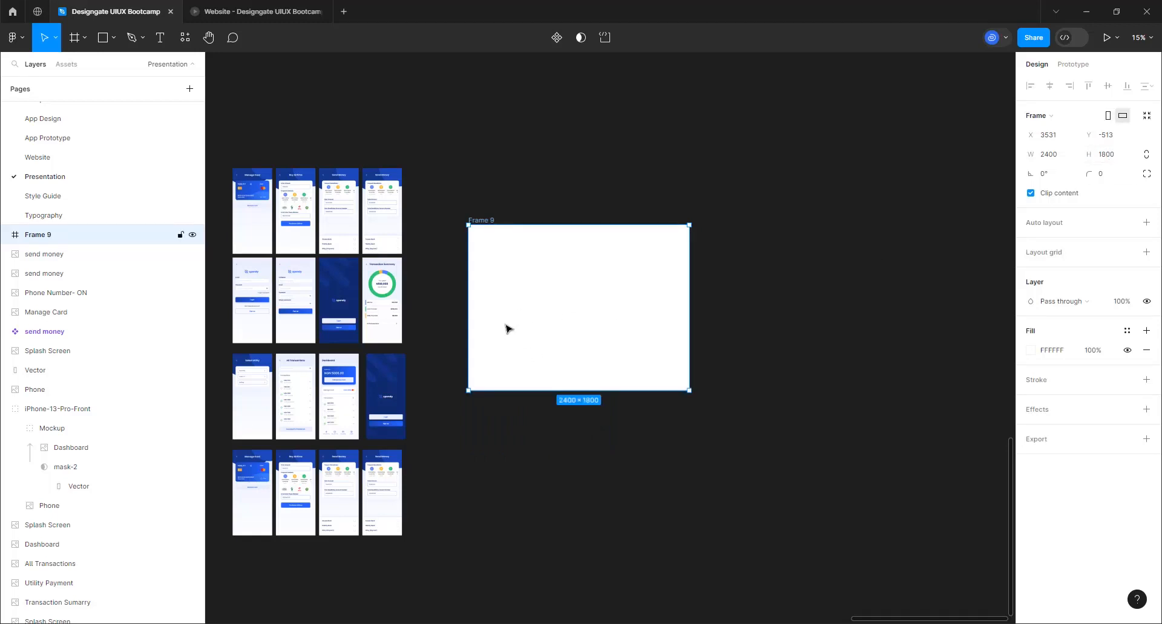
- Rename the 2400 × 1800 frame as Option 1
scroll(507, 328, "up", 2)
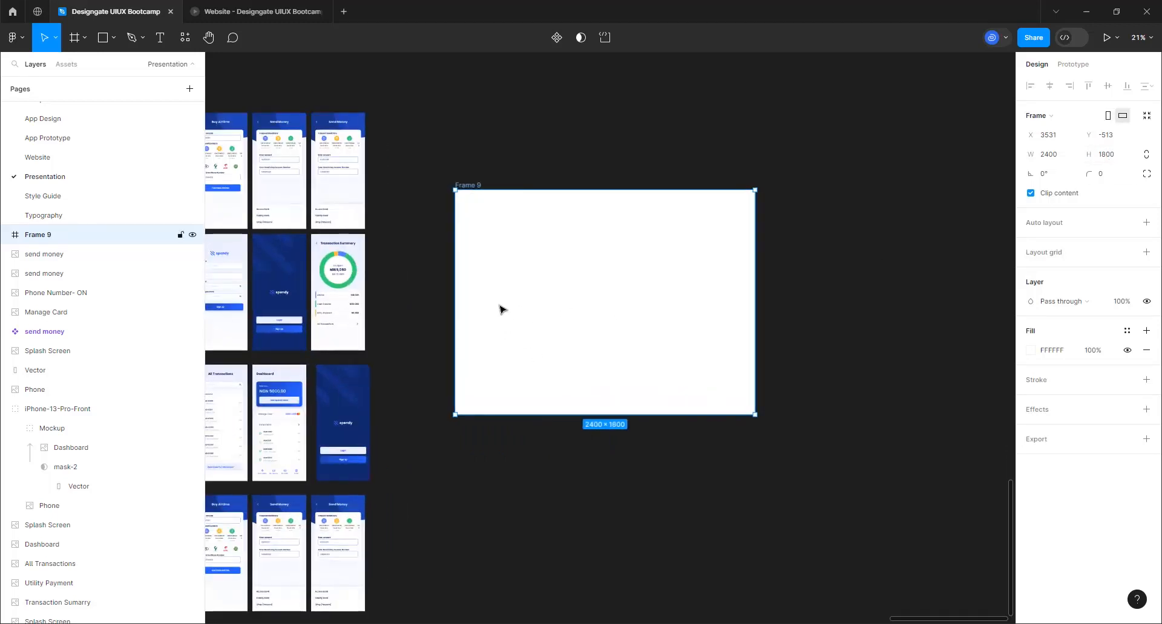
double_click(476, 185)
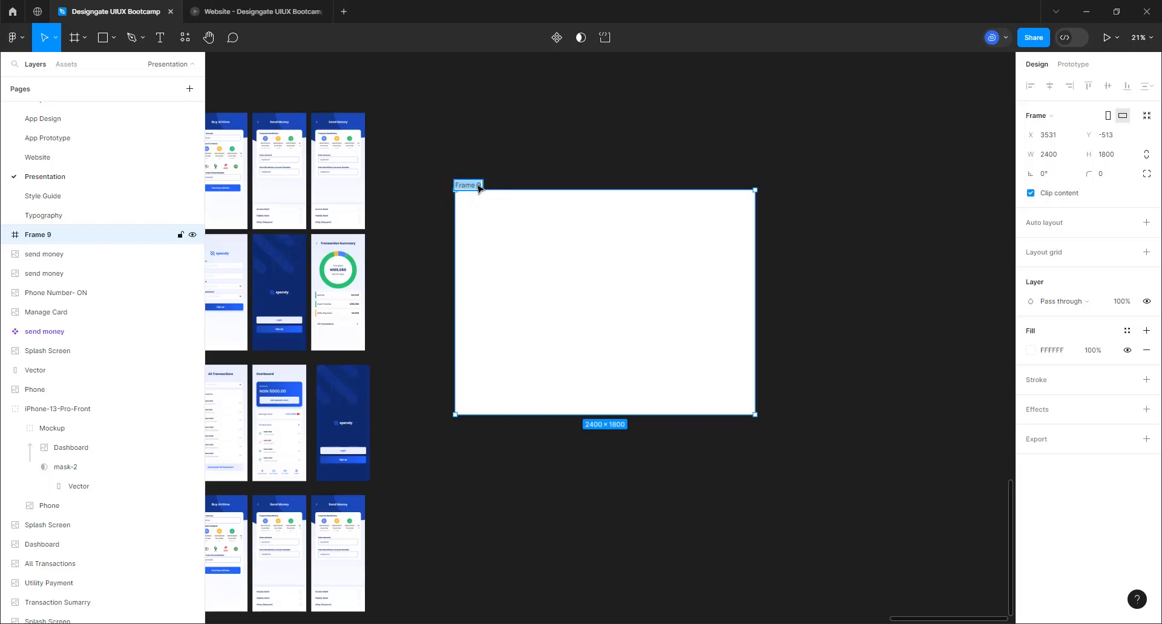
type("C")
type("ption 1")
key("Return")
scroll(450, 174, "down", 3)
left_click(252, 156)
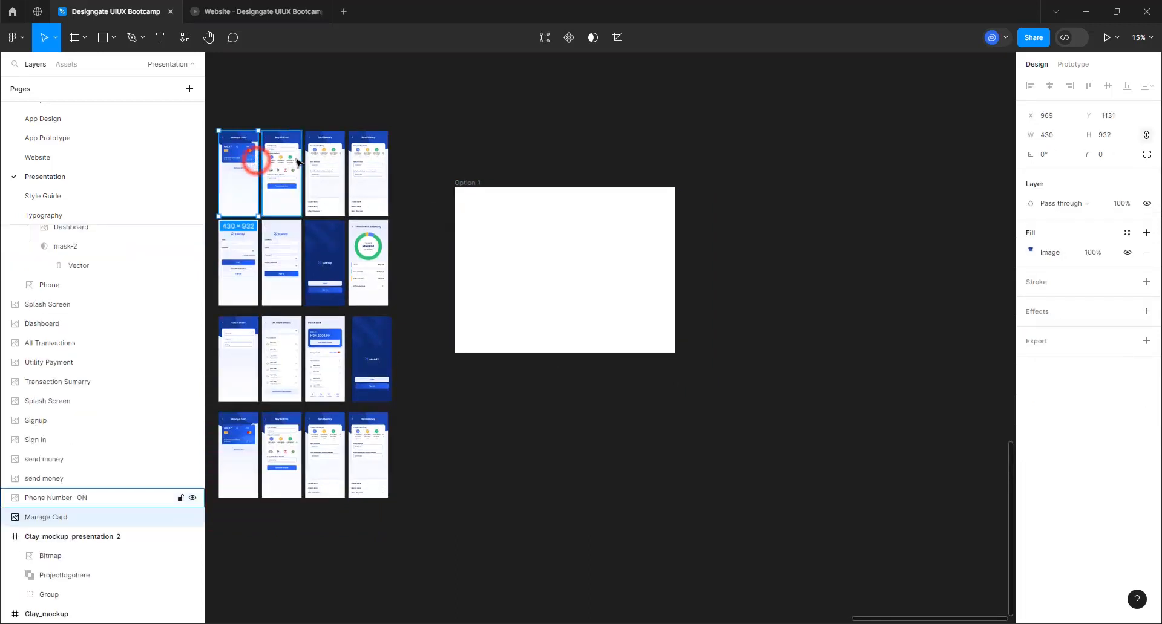
left_click(295, 157, "shift")
left_click(330, 158, "shift")
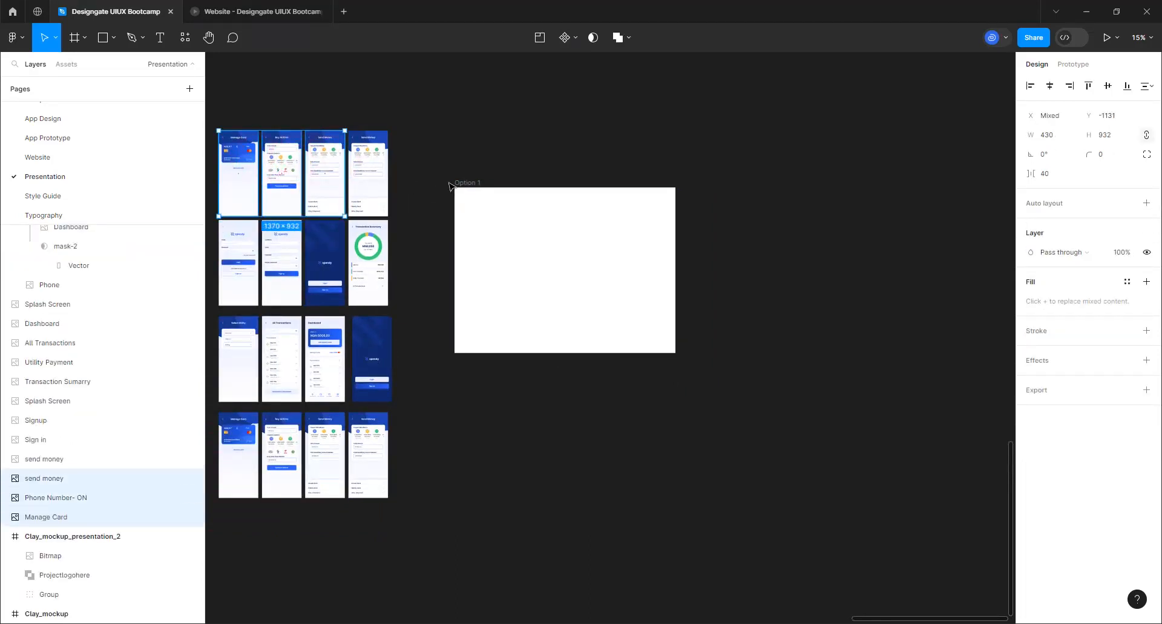
left_click(760, 257)
scroll(691, 276, "up", 3)
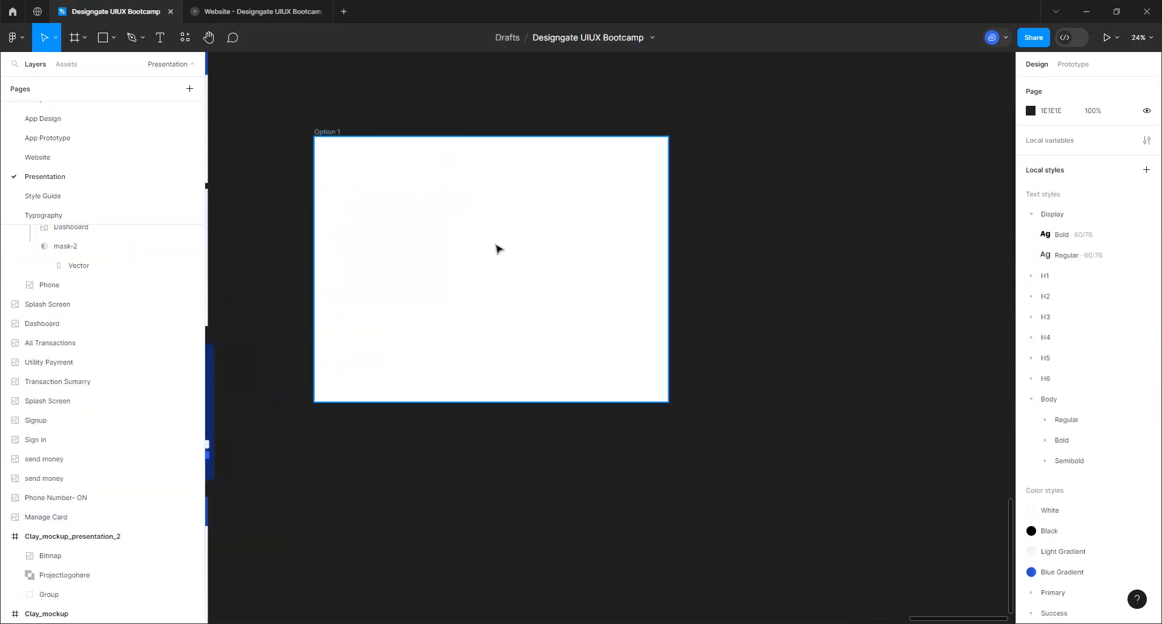
scroll(631, 284, "down", 2)
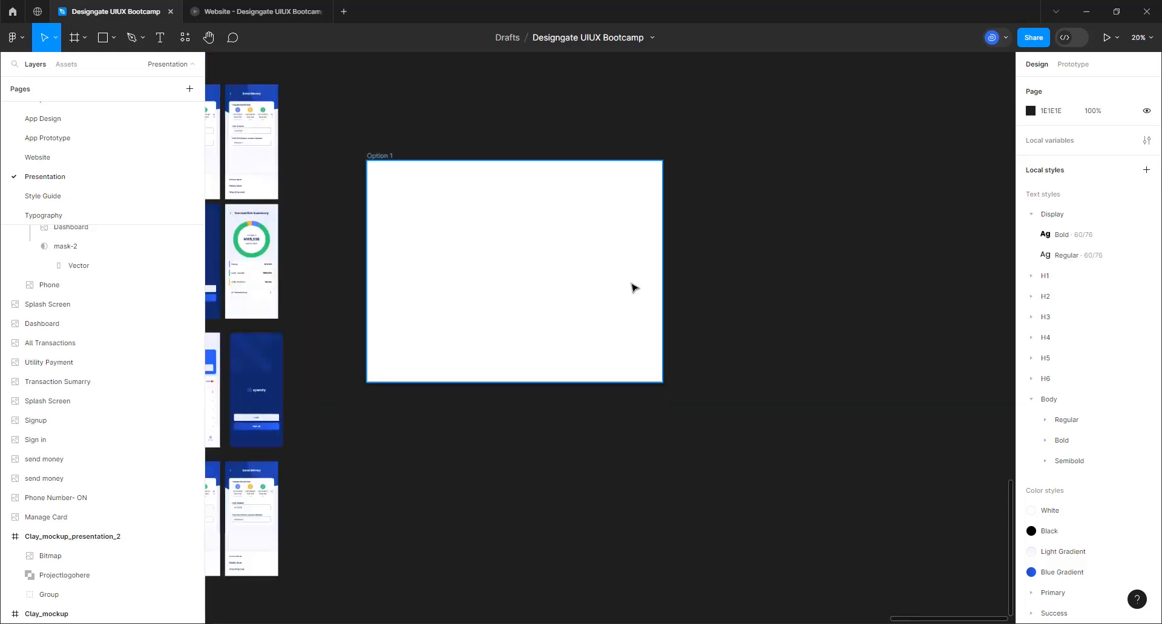
scroll(438, 197, "up", 2)
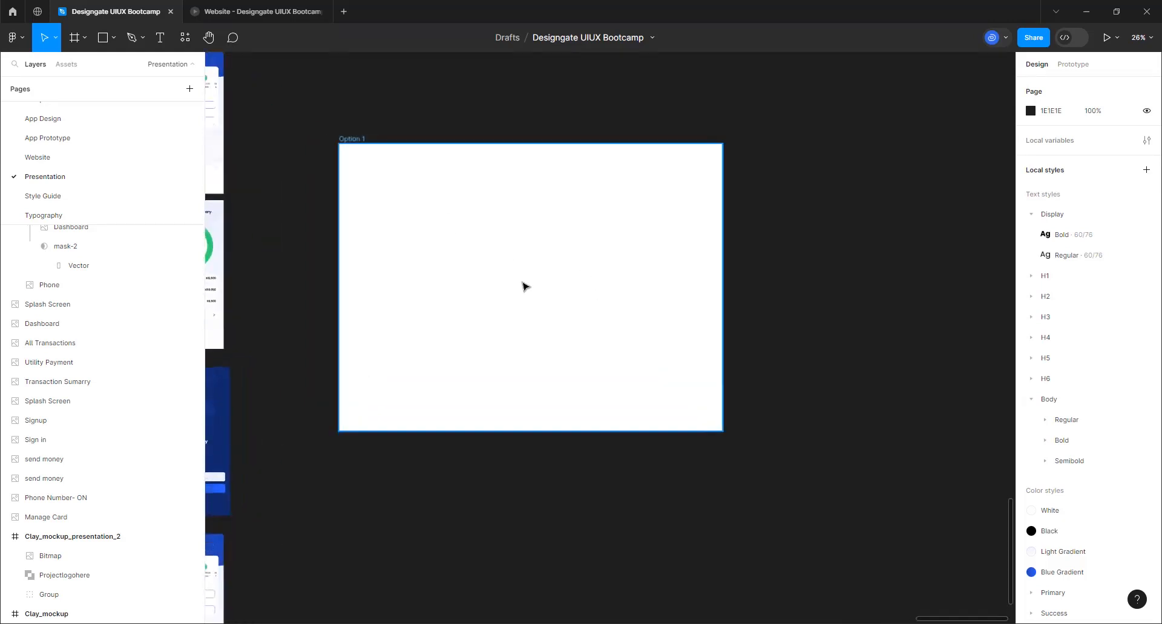
scroll(620, 293, "down", 2)
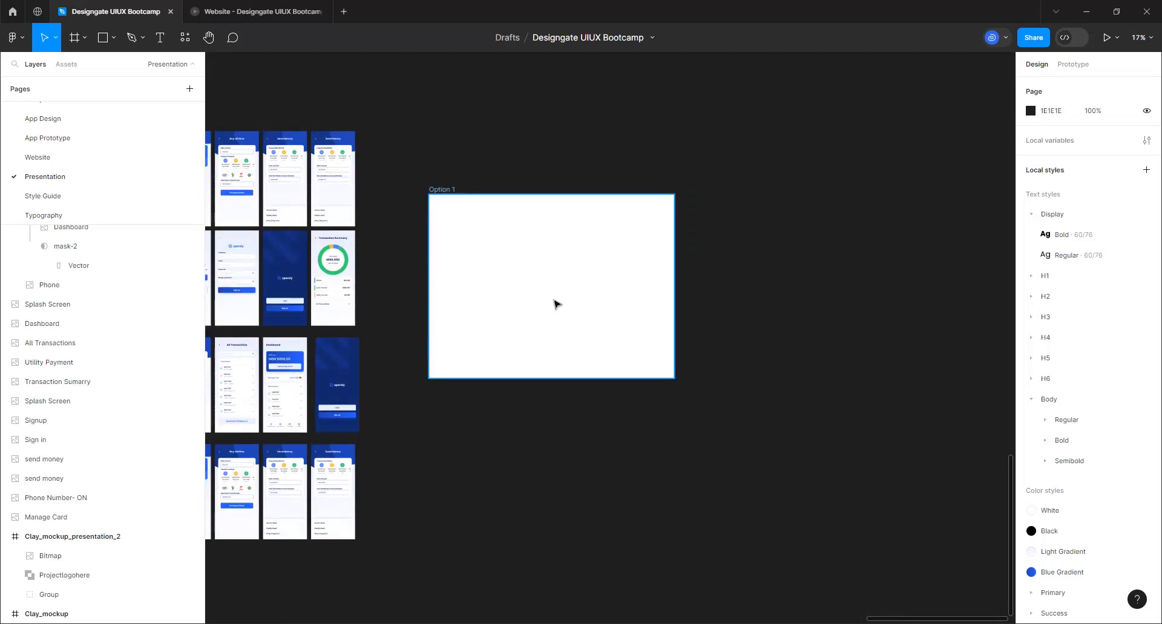
scroll(557, 304, "down", 1)
- Move the whole grid of sixteen app screens closer to the Option 1 frame
left_click(216, 149)
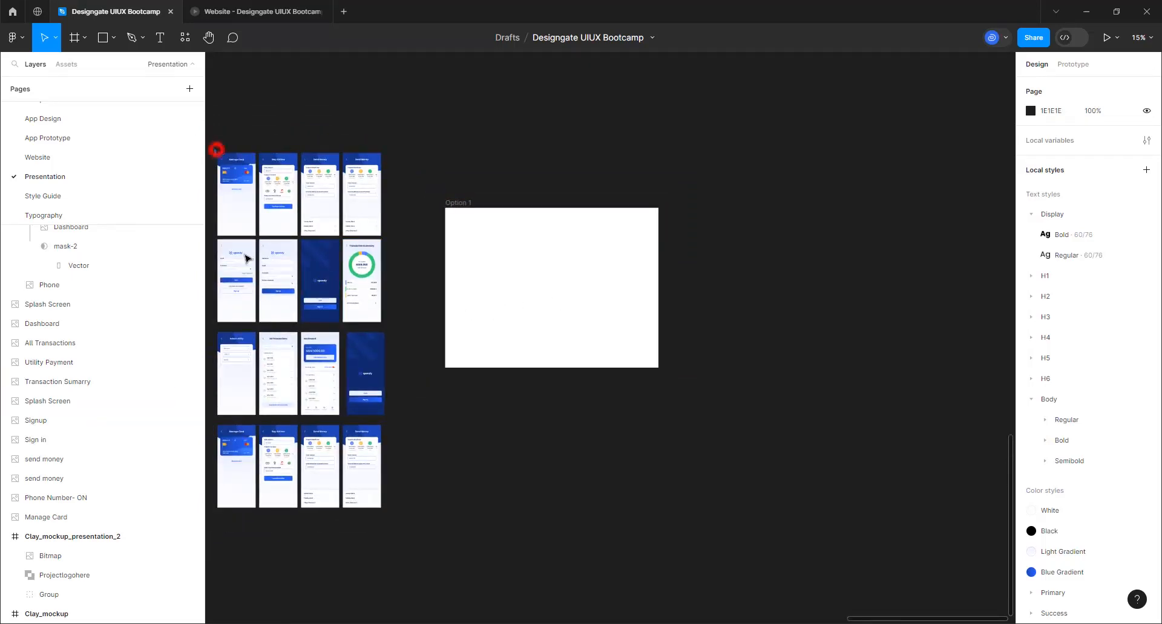
left_click_drag(245, 259, 393, 518)
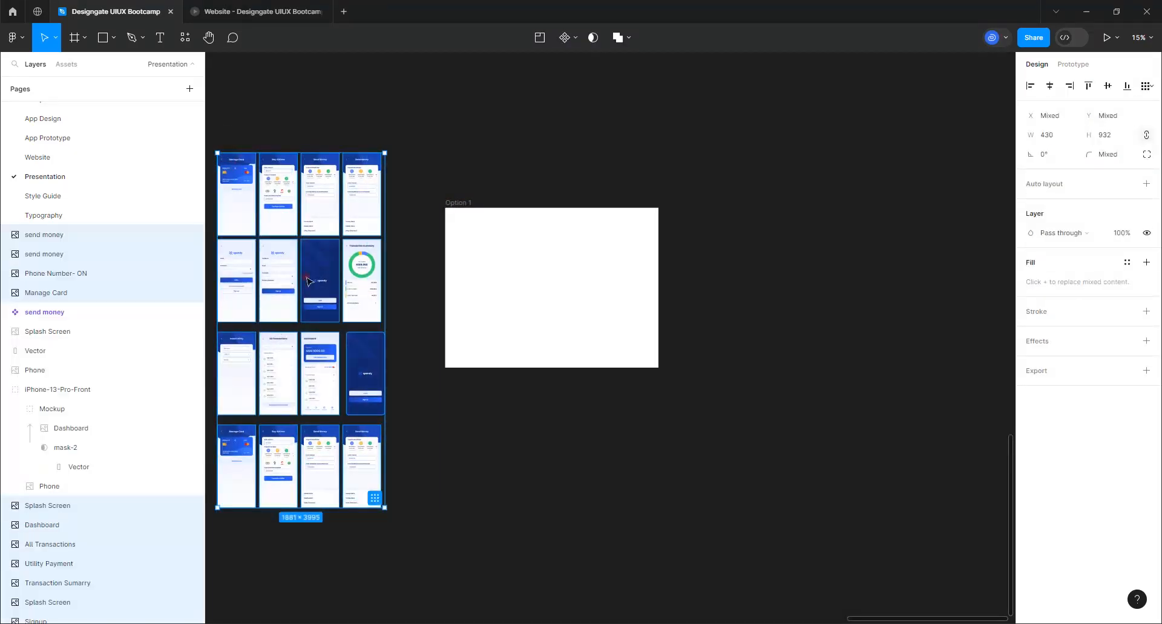
left_click_drag(308, 282, 352, 340)
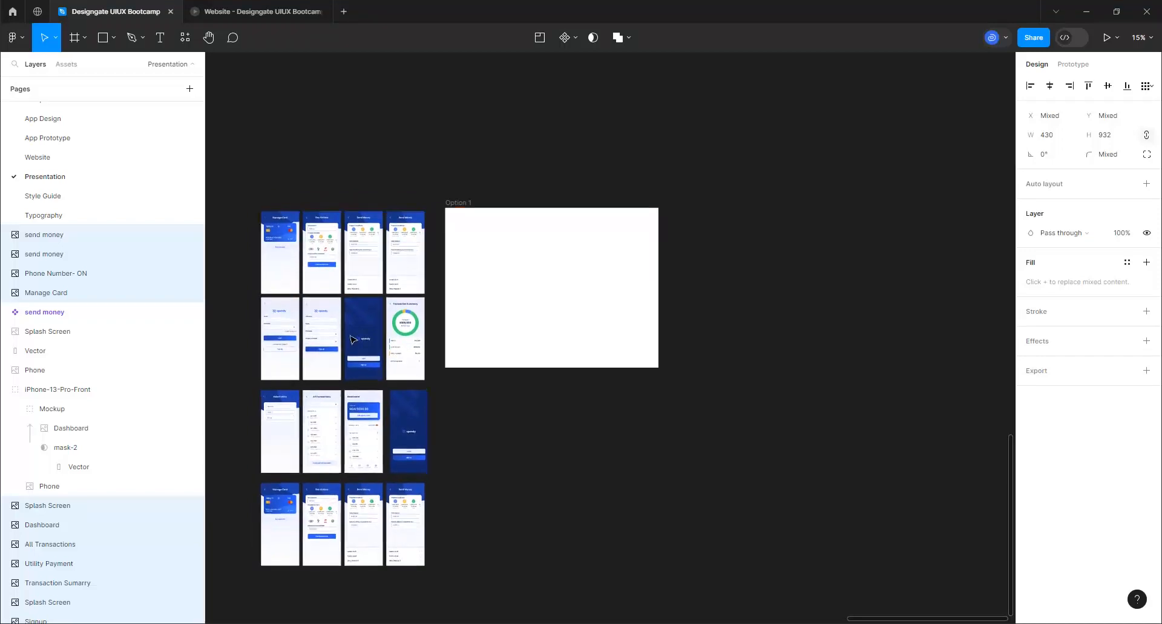
scroll(353, 340, "up", 3)
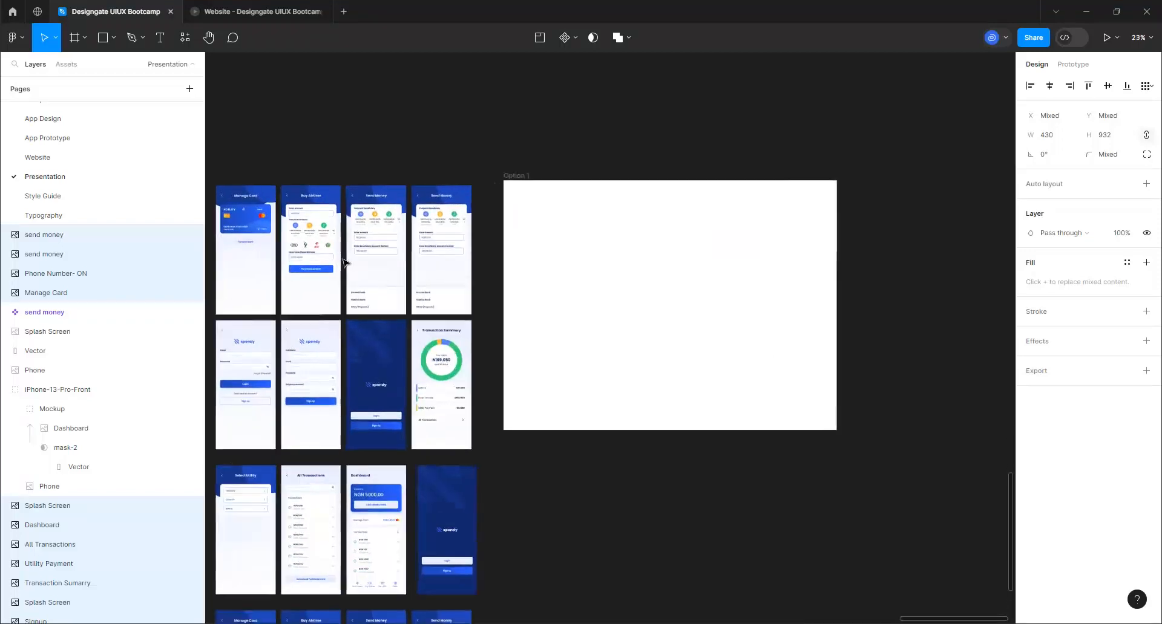
left_click(611, 356)
- Duplicate the Sign in screen and place the copy inside the Option 1 frame at about X 312, Y 398
left_click(320, 366)
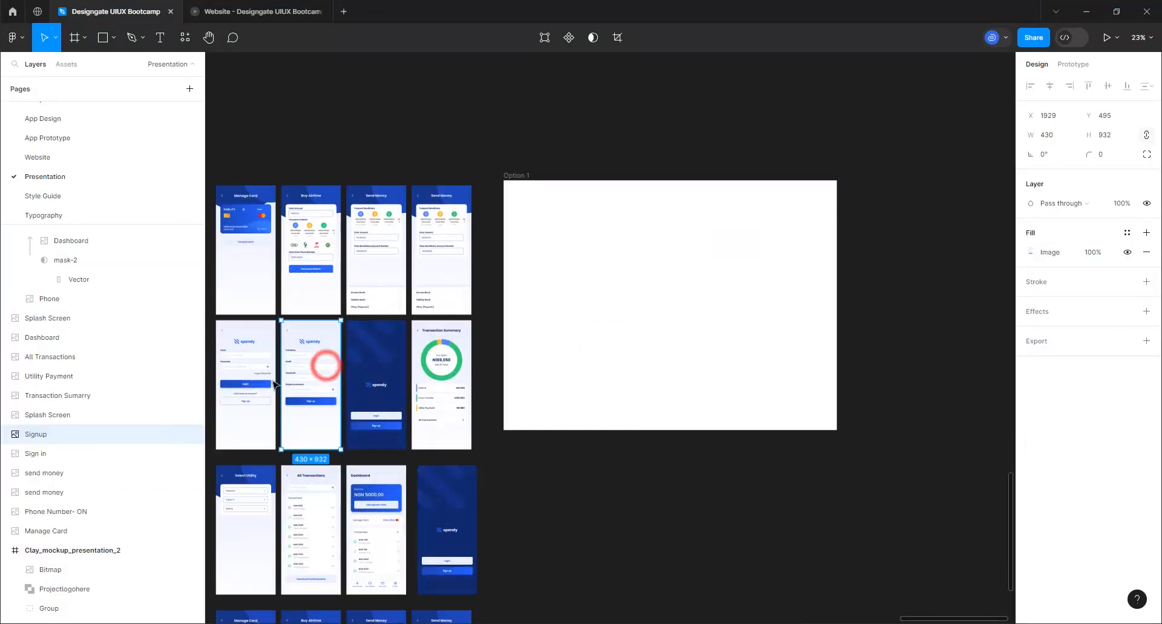
left_click(272, 382)
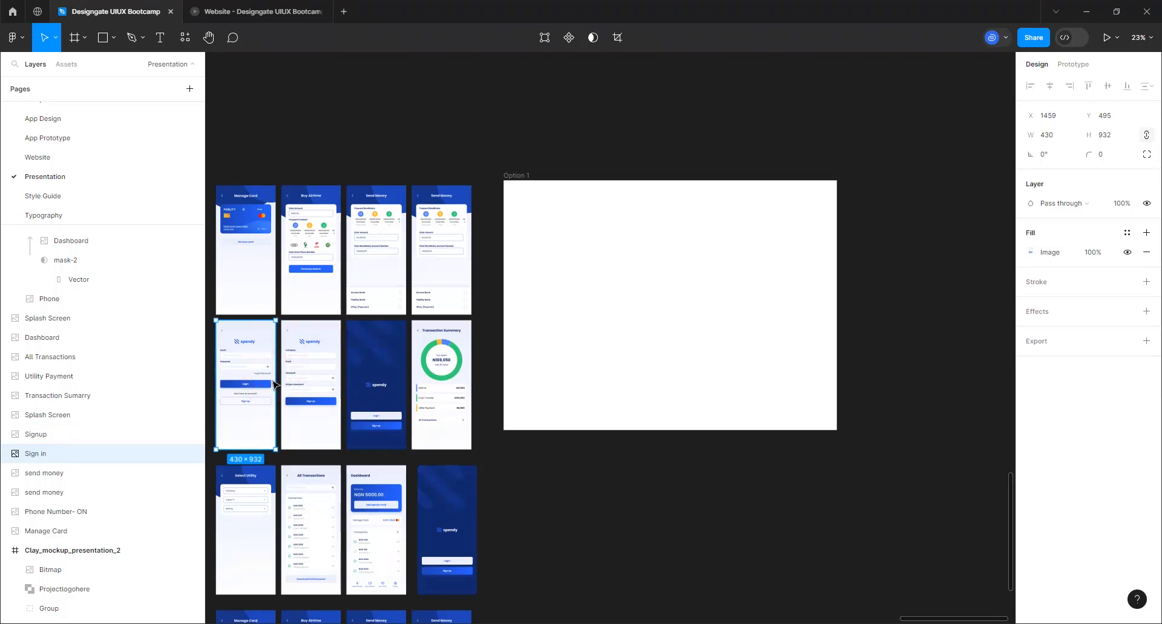
key("ctrl+d")
left_click_drag(258, 358, 585, 296)
scroll(656, 294, "up", 2)
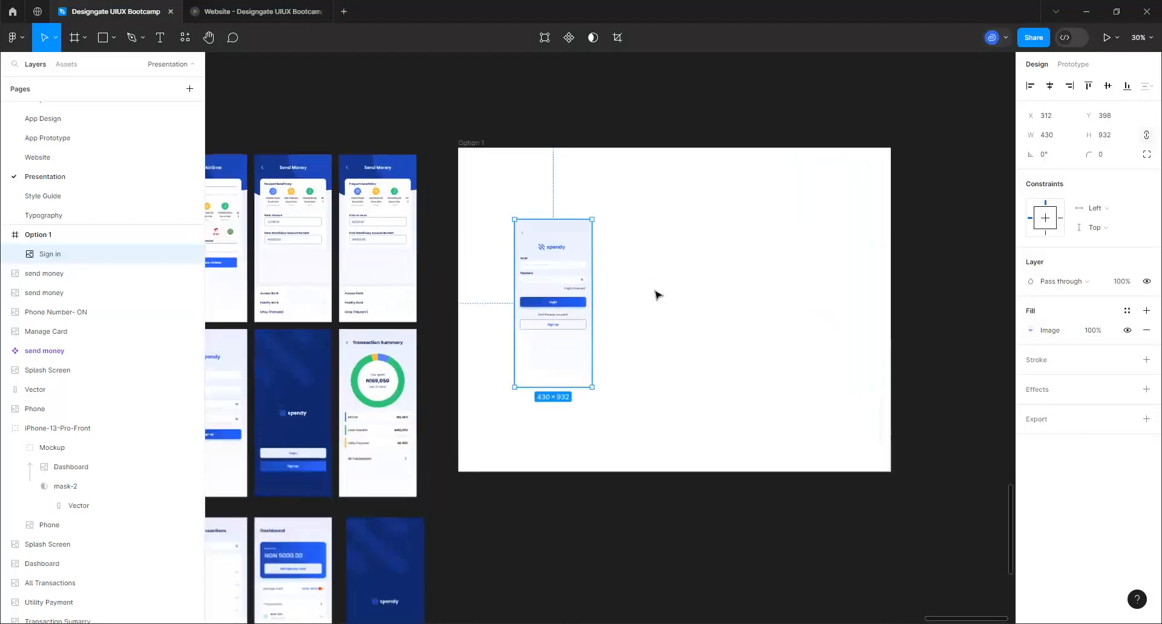
scroll(657, 294, "up", 3)
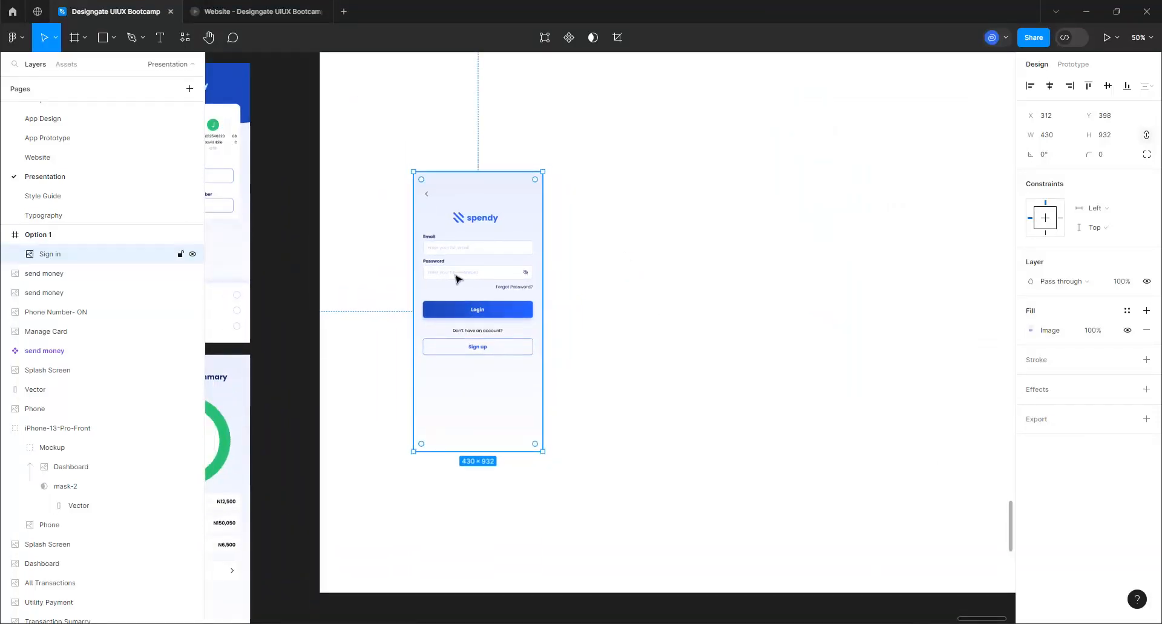
- Add an iPhone 14 & 15 Pro Max frame and place it inside Option 1 beside the Sign in screen, at about X 770, Y 398
left_click(74, 37)
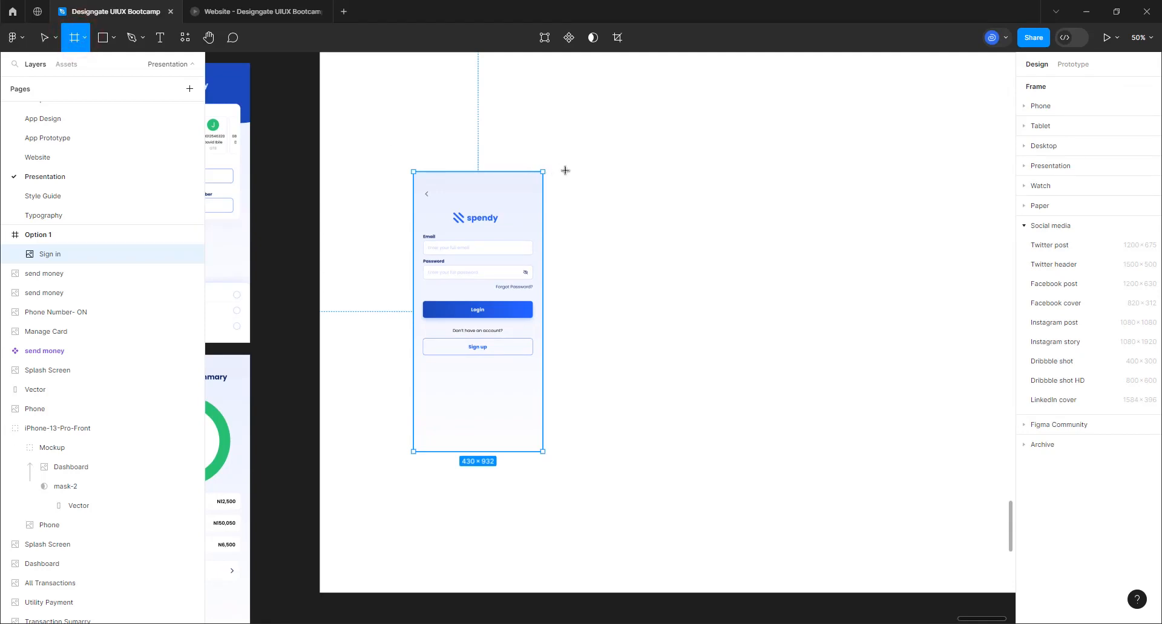
left_click(1041, 113)
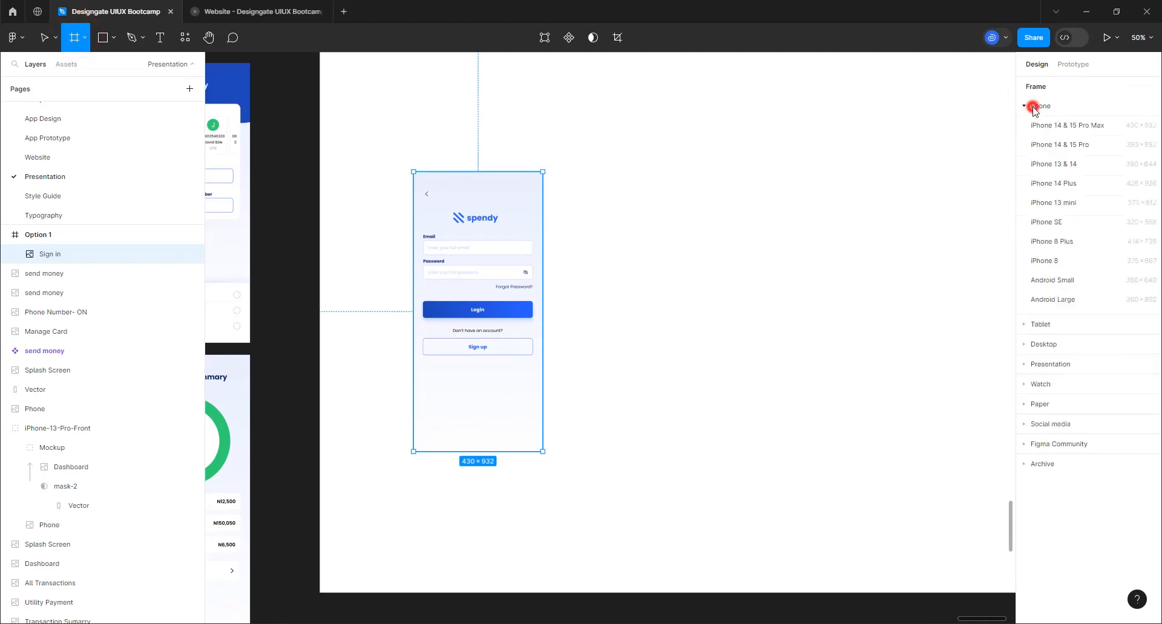
left_click(1072, 130)
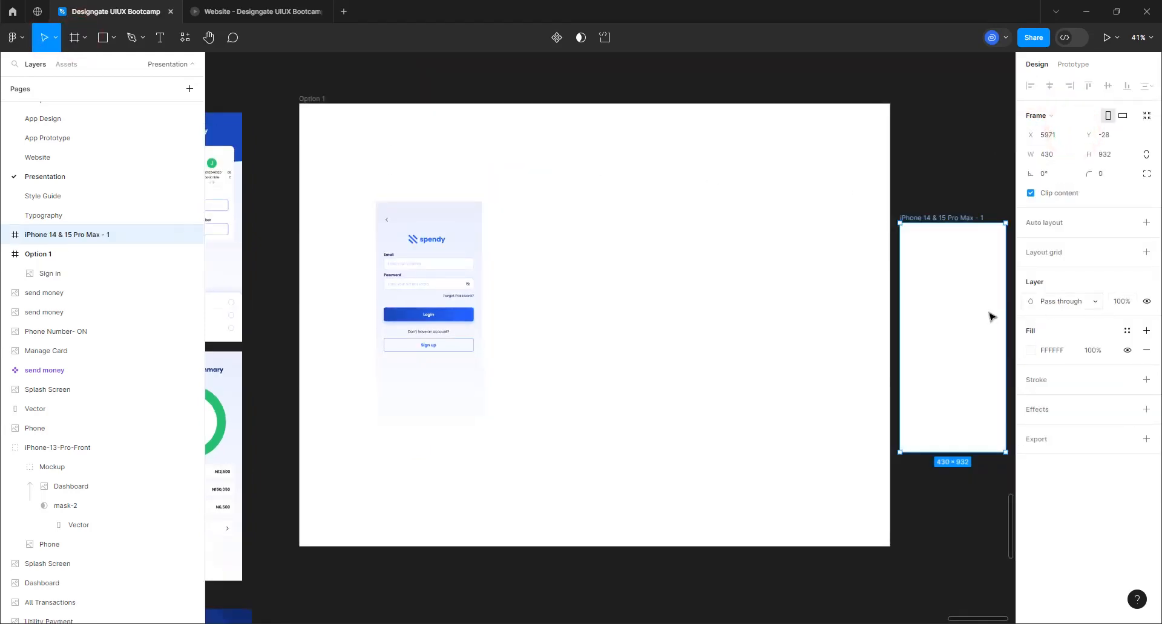
left_click_drag(974, 303, 568, 291)
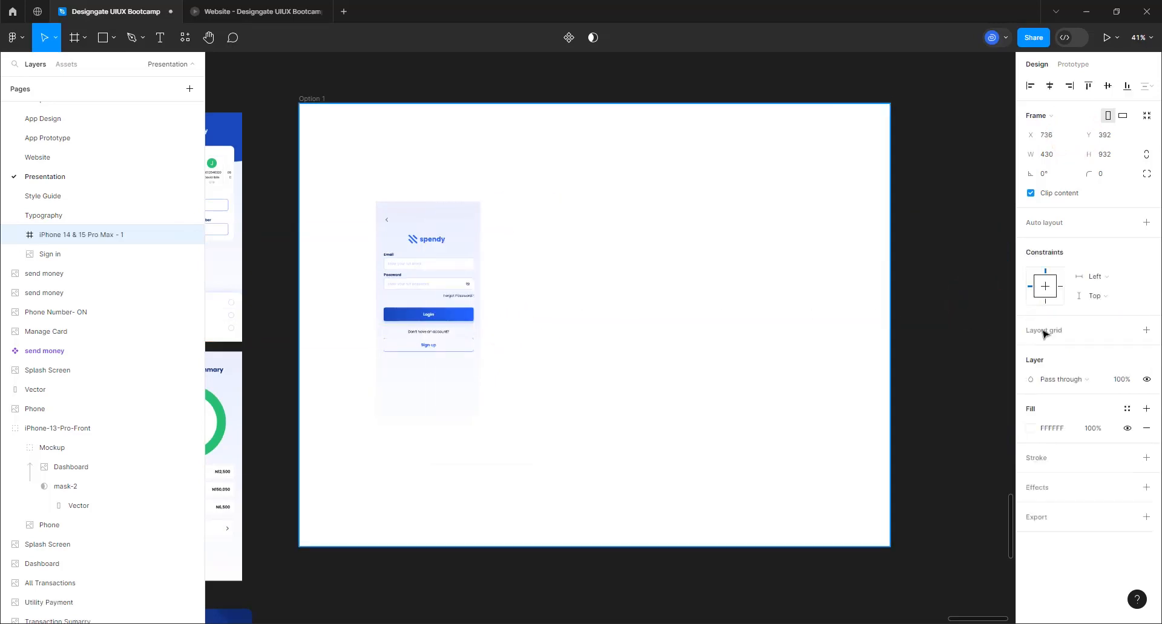
- Fill the iPhone 14 & 15 Pro Max frame with the blue document color 2962FF
left_click(1030, 429)
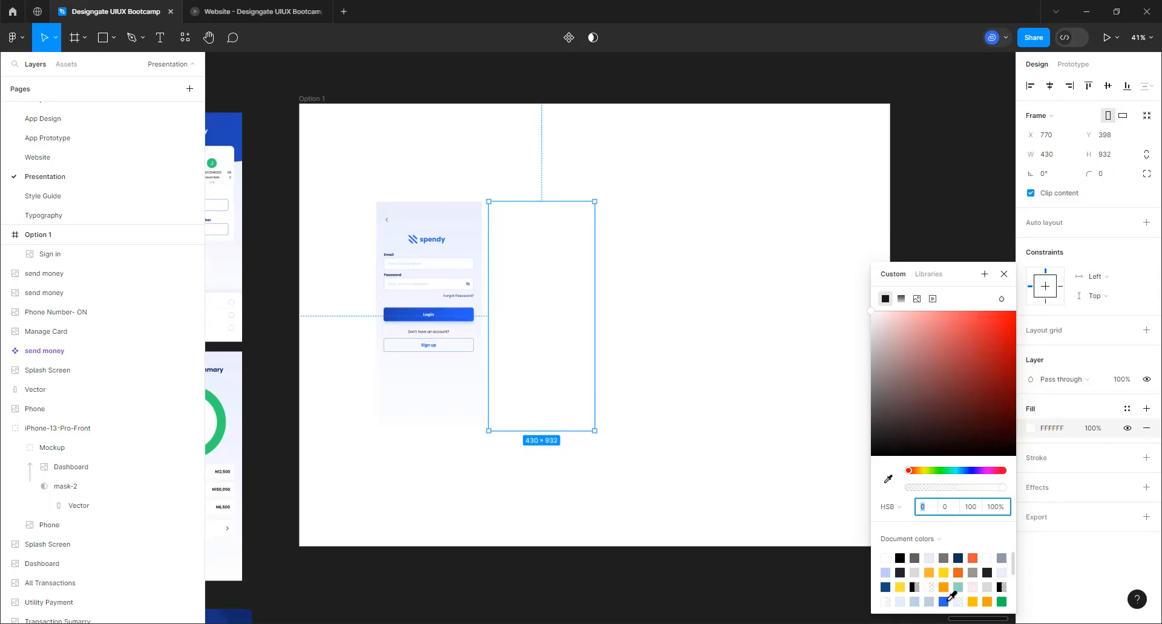
left_click(944, 601)
scroll(487, 279, "up", 3)
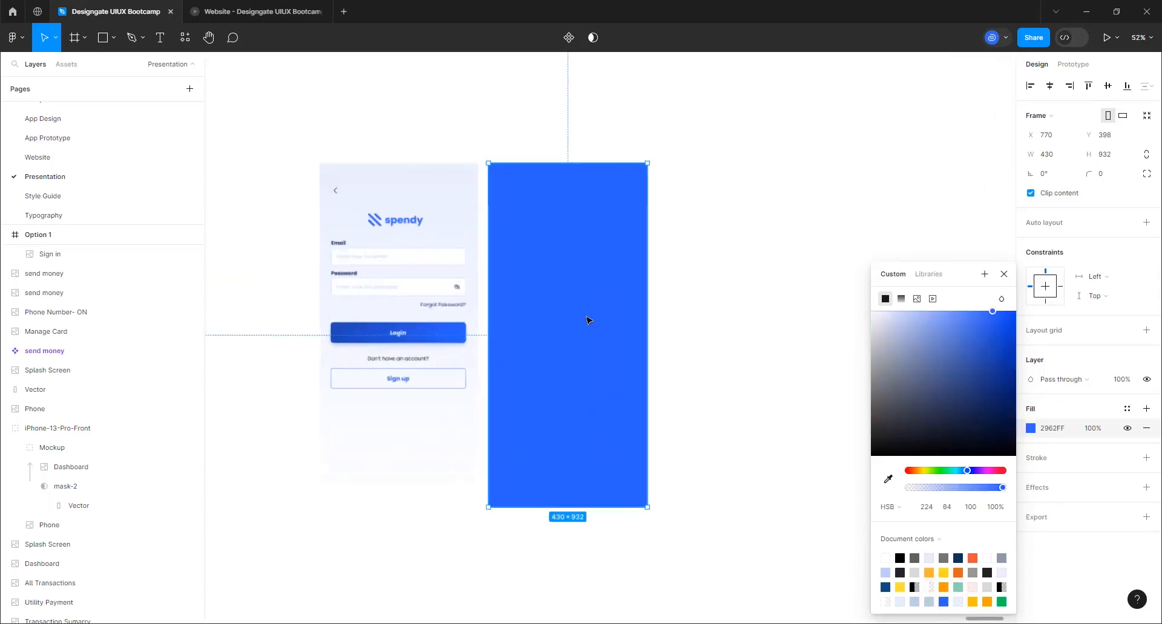
scroll(586, 319, "up", 2)
left_click(796, 273)
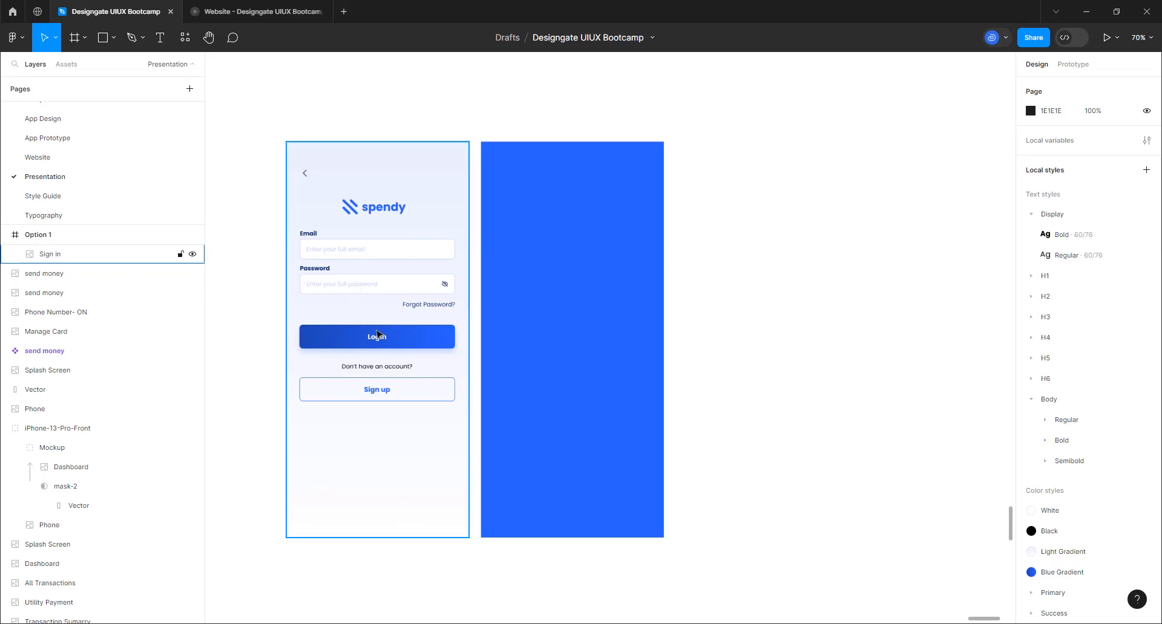
- Enlarge the blue phone frame by 32 in both width and height, to 462 × 964
left_click(561, 216)
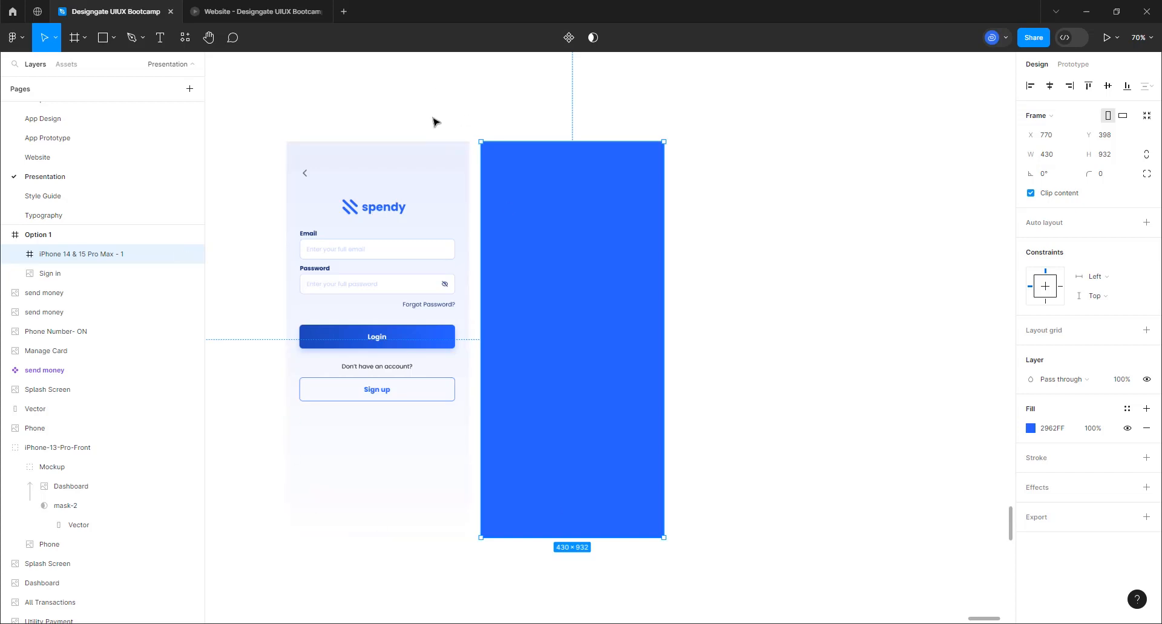
left_click(1065, 156)
type("+32")
key("Return")
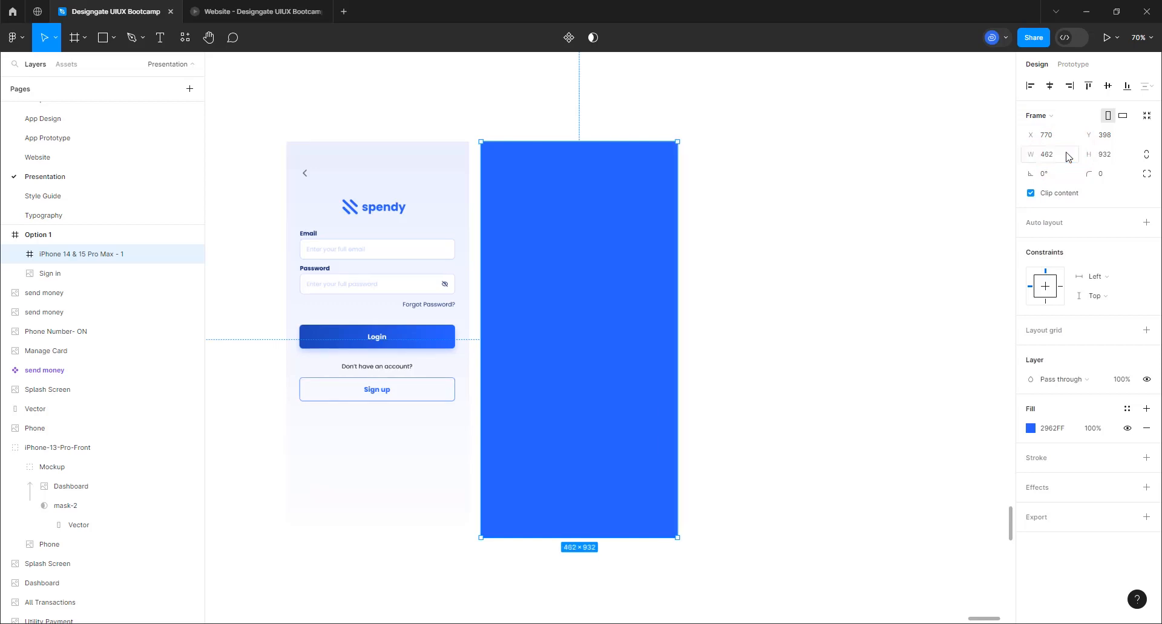
left_click(1128, 155)
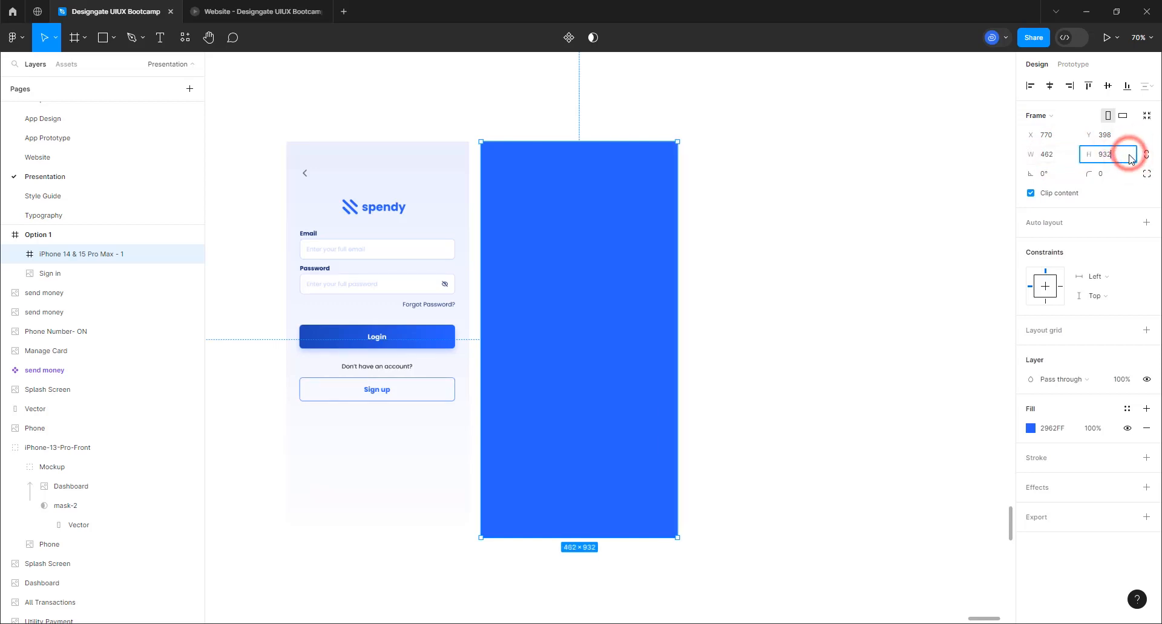
type("+32")
key("Return")
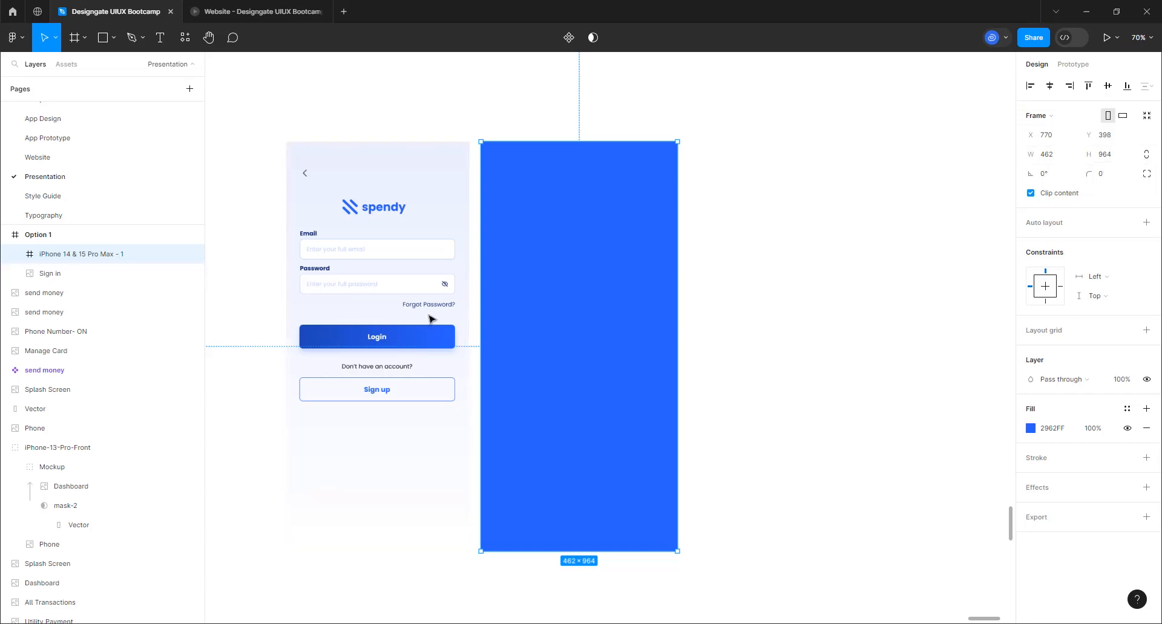
- Move the Sign in screen into the blue phone frame and center it horizontally and vertically
left_click_drag(363, 176, 557, 200)
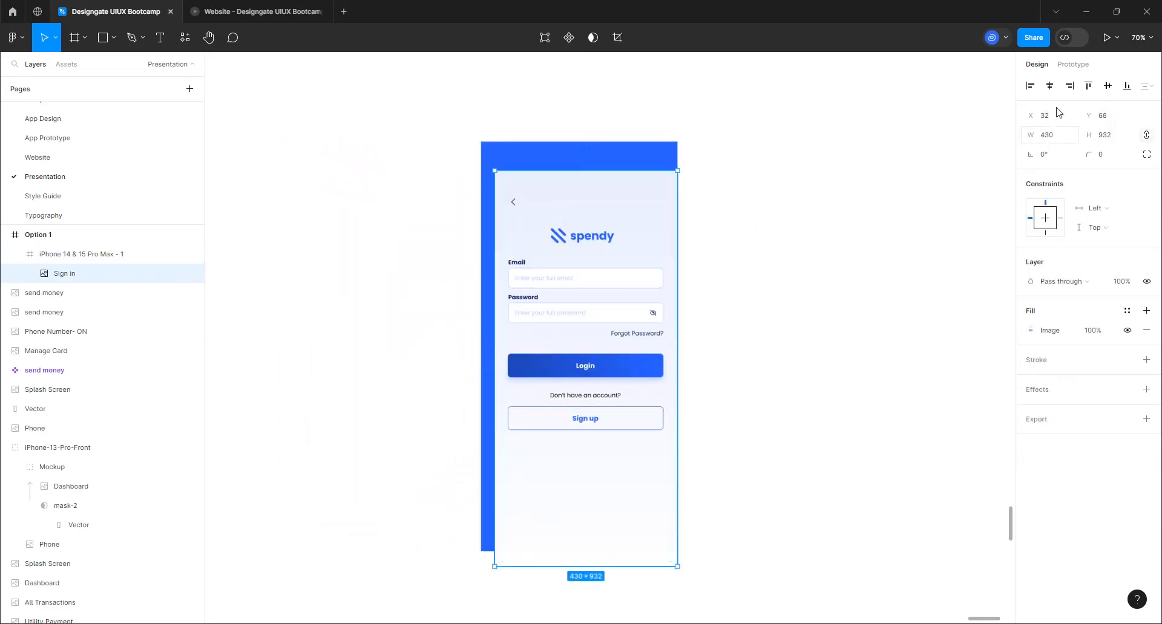
left_click(1049, 86)
left_click(1107, 86)
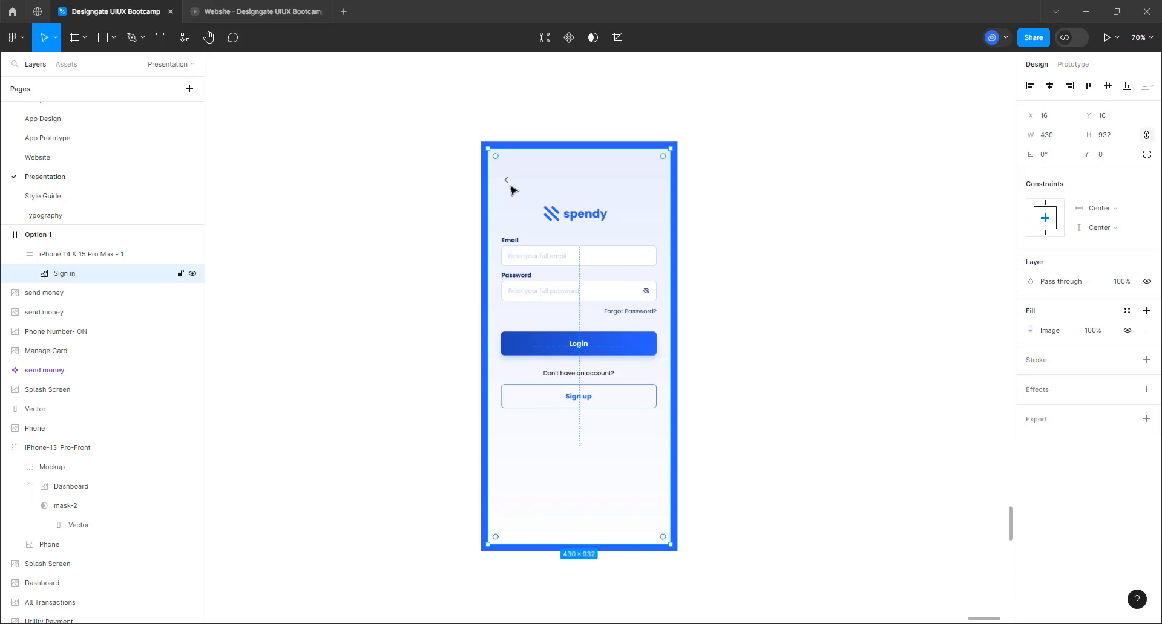
left_click(675, 172)
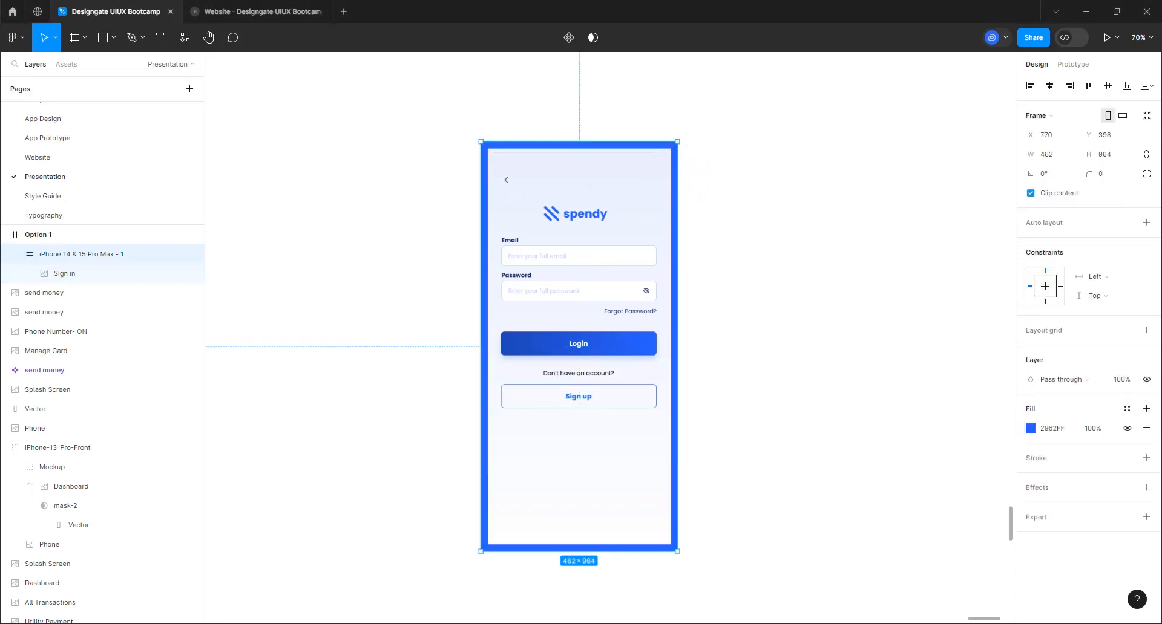
- Round the corners of the blue iPhone 14 & 15 Pro Max frame with a radius of 40
left_click(1109, 175)
type("40")
key("Return")
left_click(738, 213)
- Round the corners of the Sign in screen inside the phone frame with a radius of 20
scroll(732, 156, "up", 4)
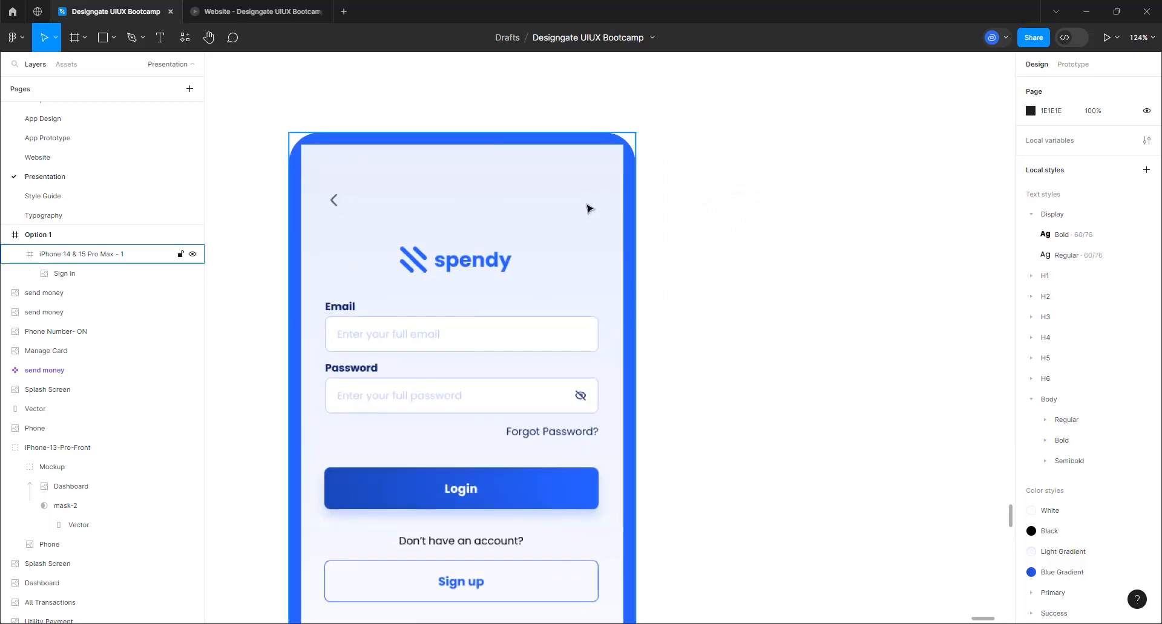
left_click(585, 203)
left_click(519, 182)
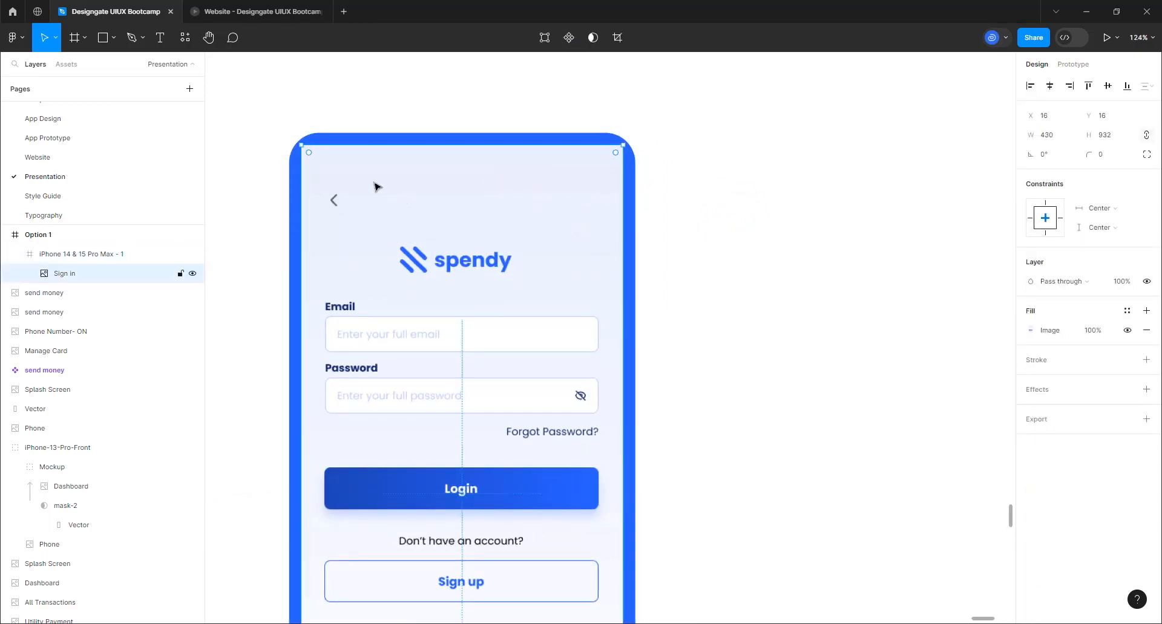
left_click(1109, 162)
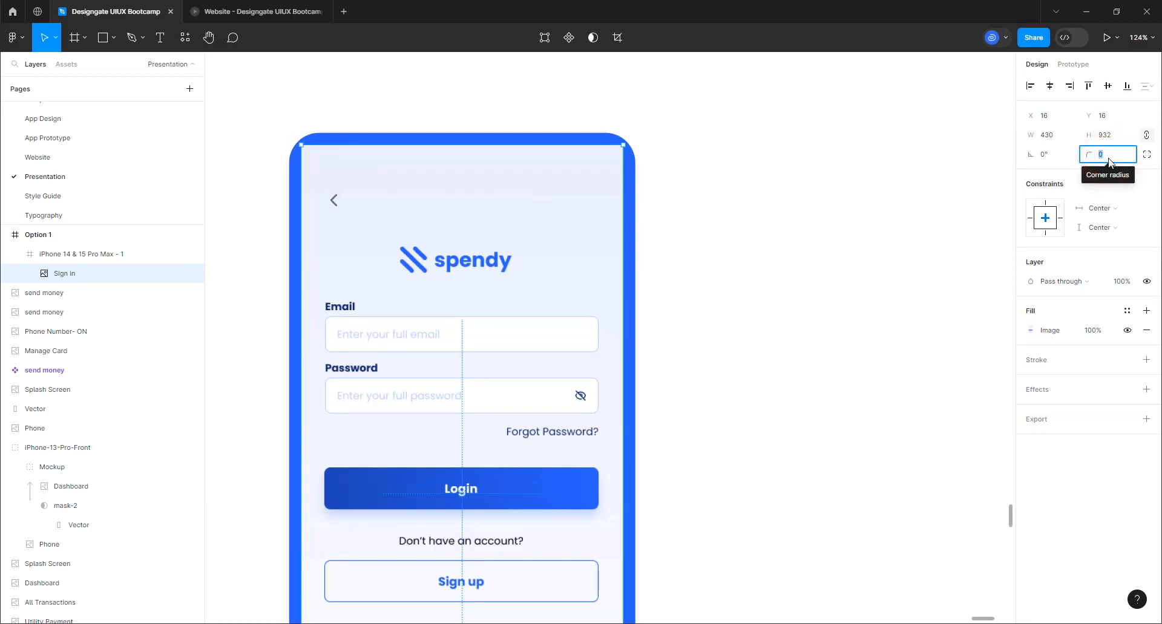
type("20")
key("Return")
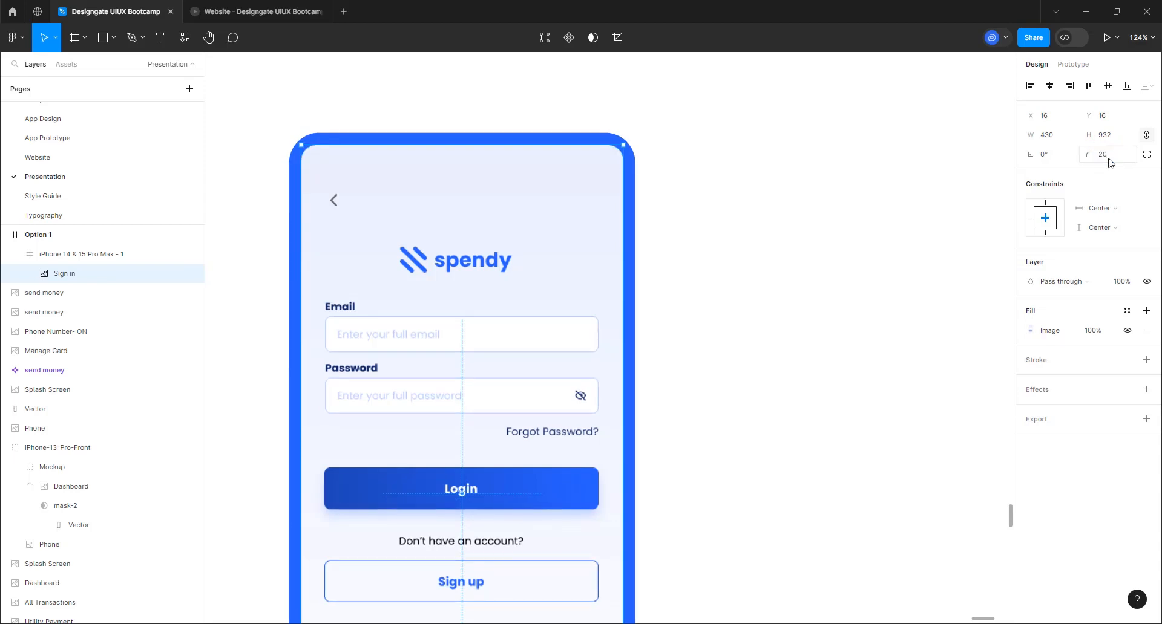
key("Return")
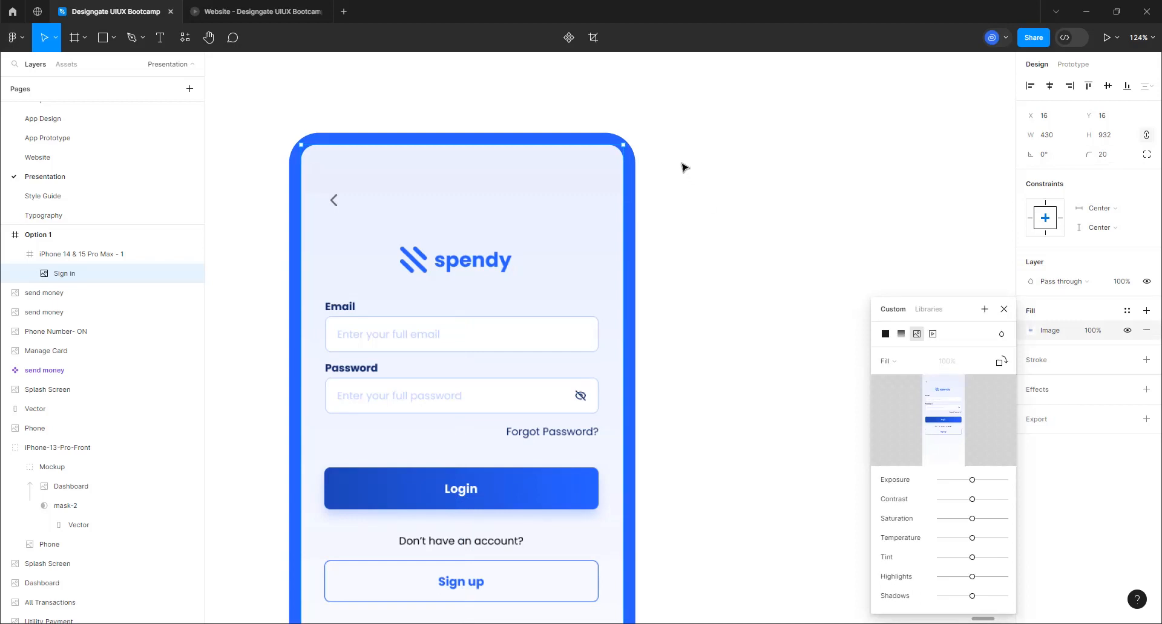
- Set the Sign in screen's corner radius to 22, close its image fill settings and deselect it
scroll(658, 161, "up", 10)
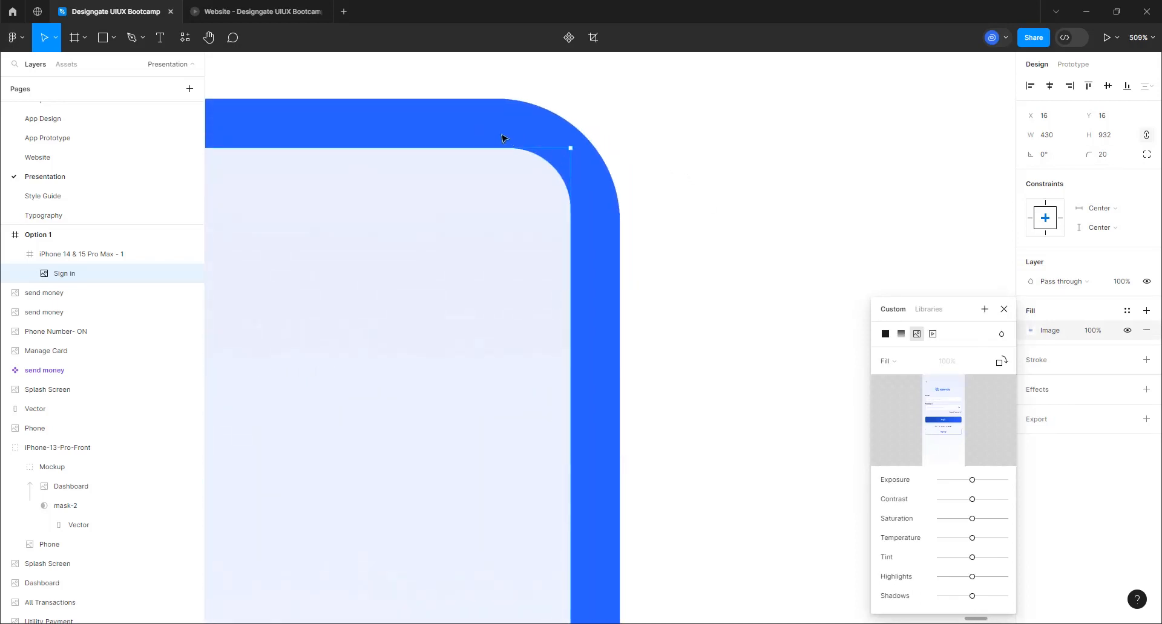
scroll(605, 133, "up", 2)
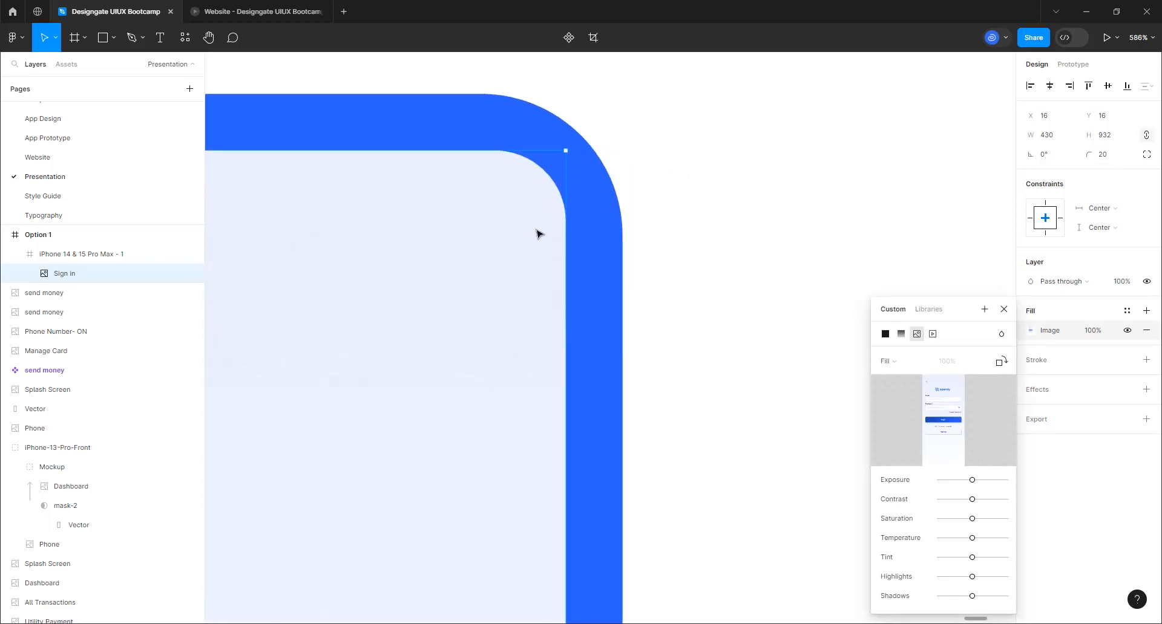
left_click(1102, 161)
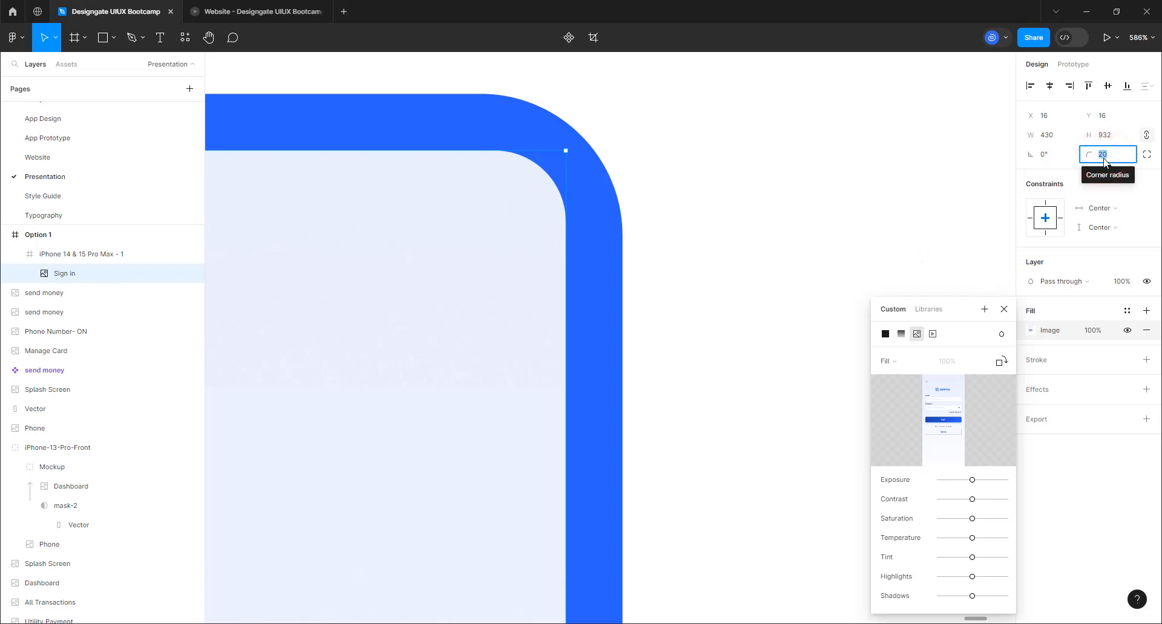
type("22")
key("Return")
scroll(500, 153, "down", 5)
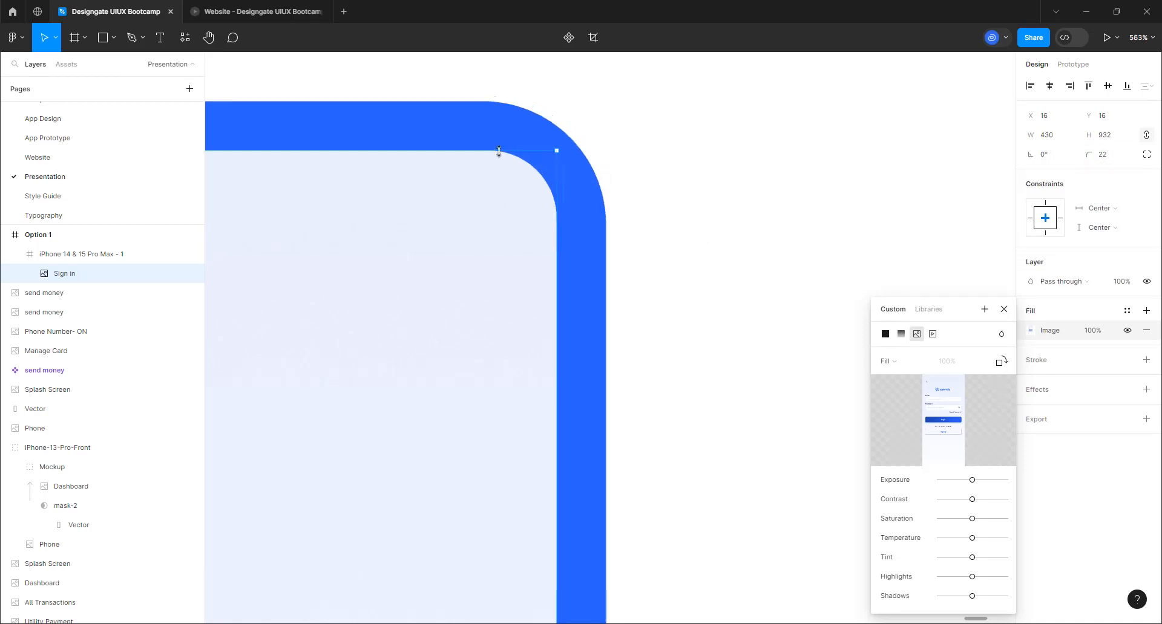
scroll(570, 202, "down", 10)
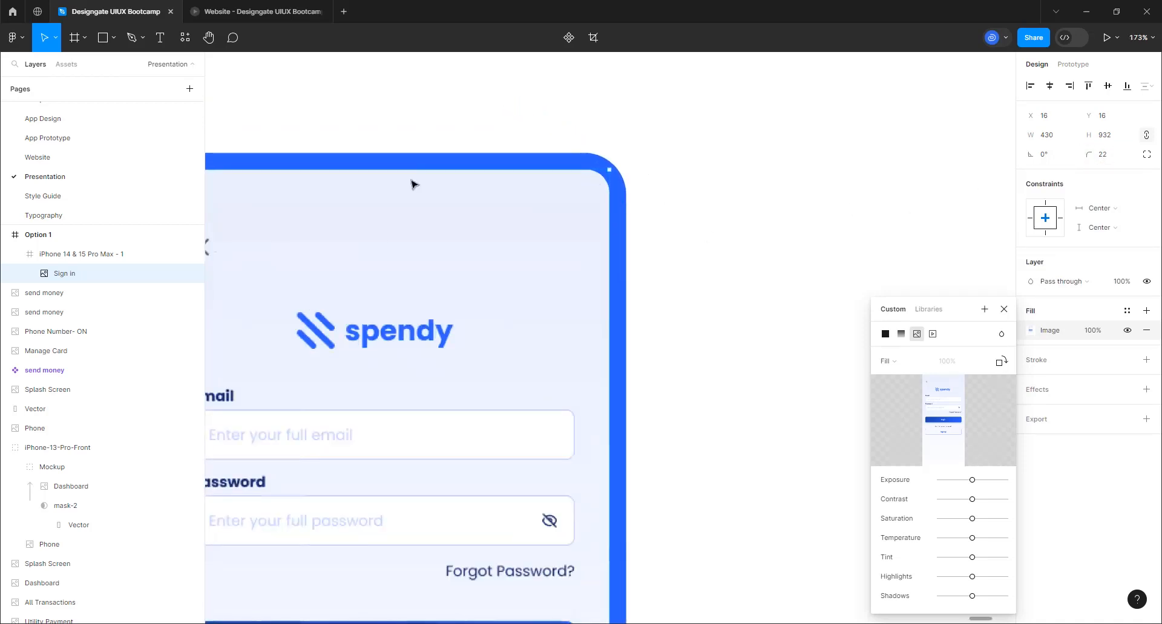
scroll(415, 446, "down", 2)
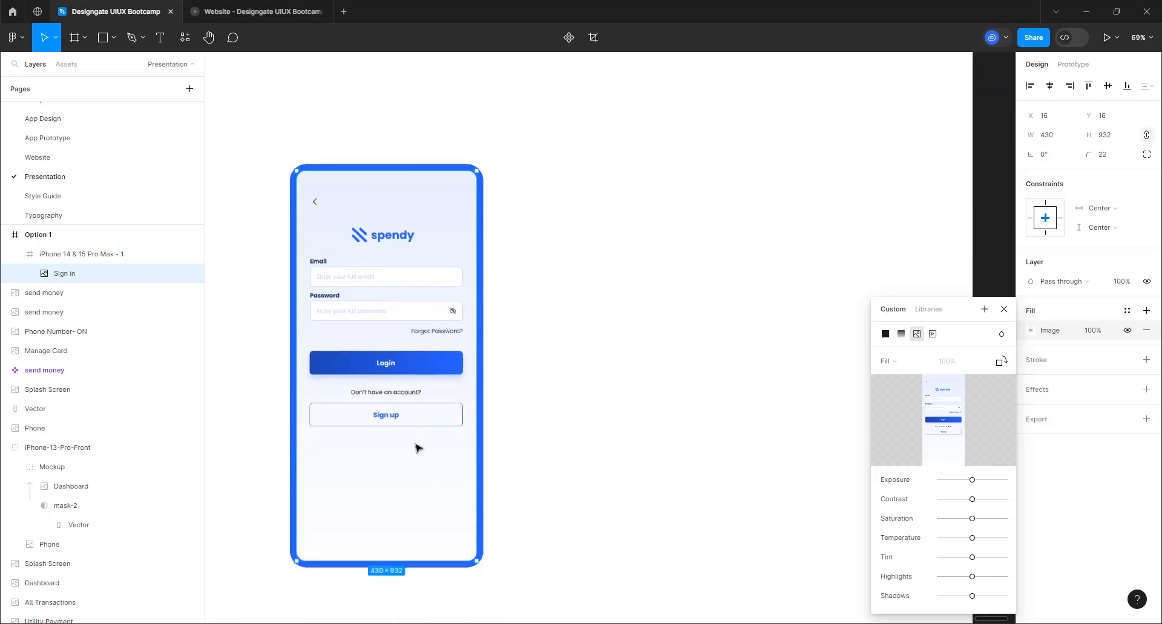
left_click(628, 151)
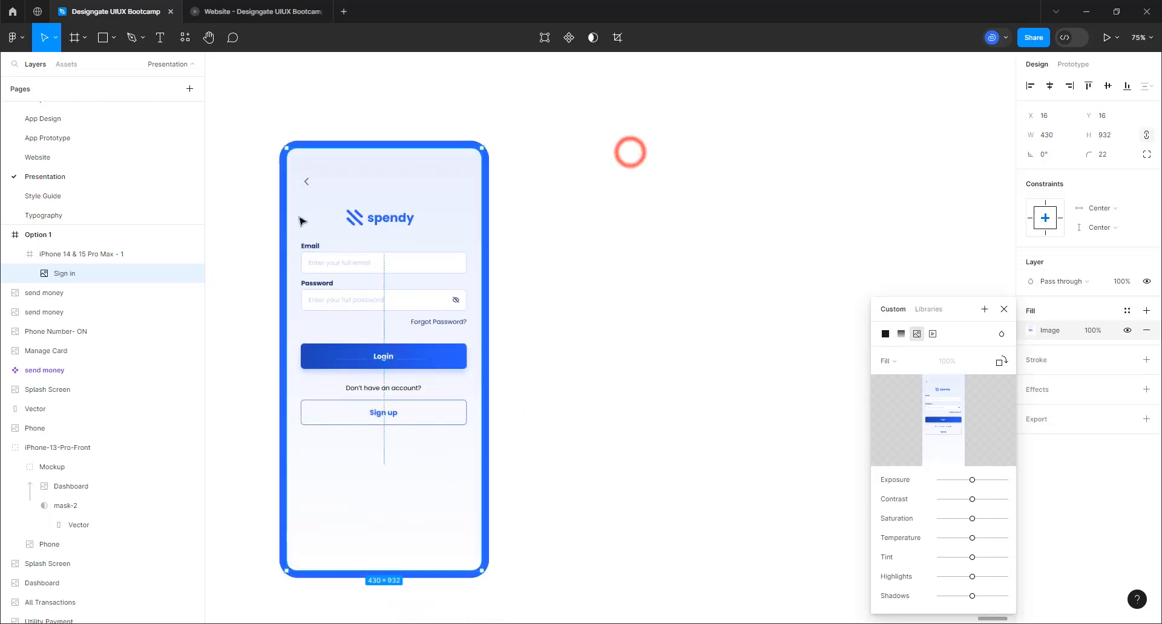
left_click(1003, 309)
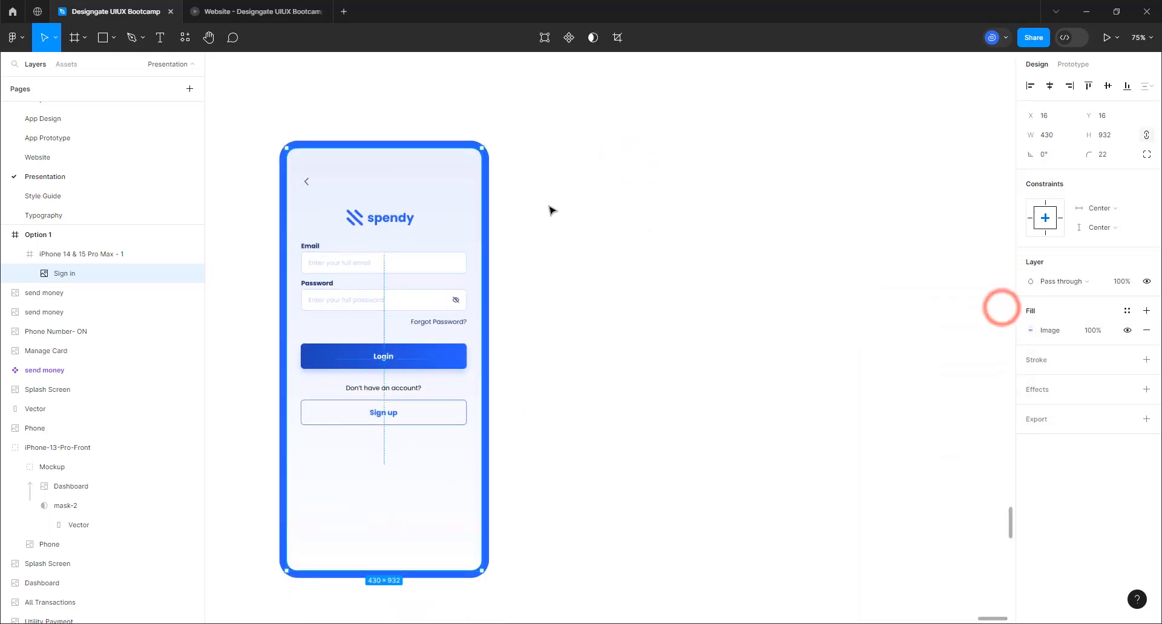
left_click(566, 248)
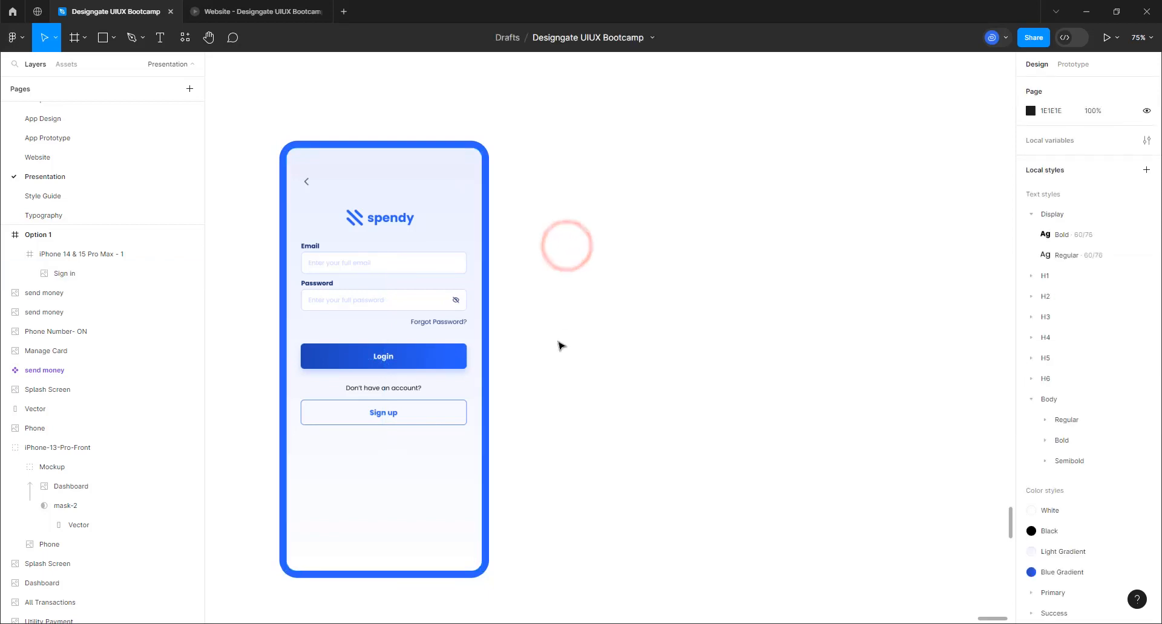
- Change the iPhone 14 & 15 Pro Max frame's fill color to white FFFFFF
scroll(404, 290, "down", 3)
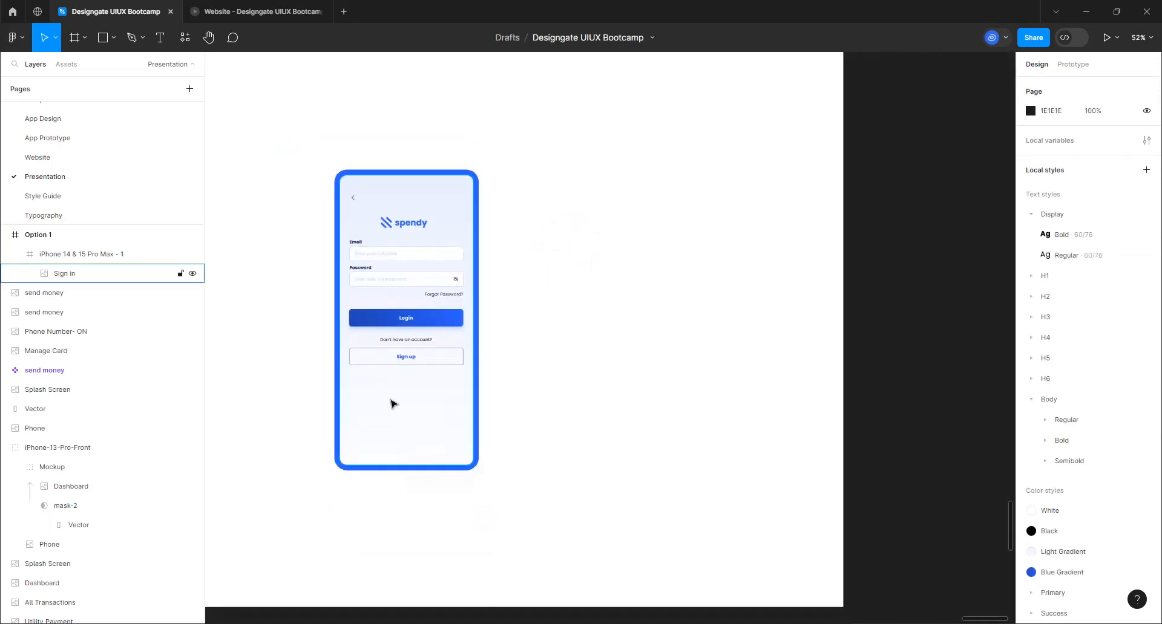
scroll(448, 490, "up", 1)
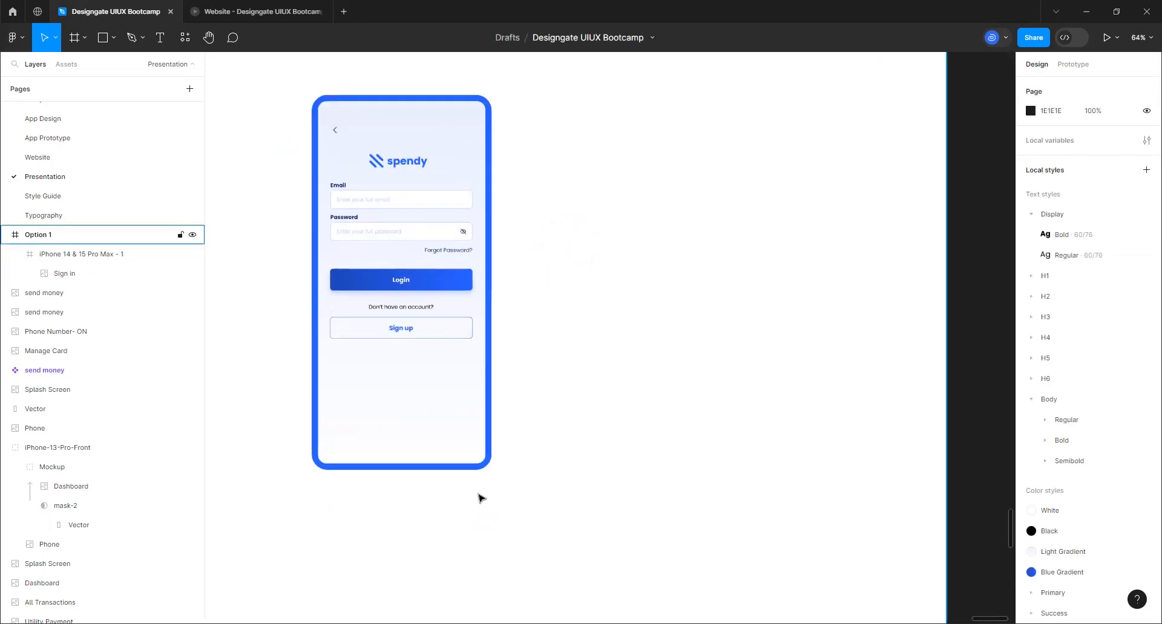
left_click(484, 467)
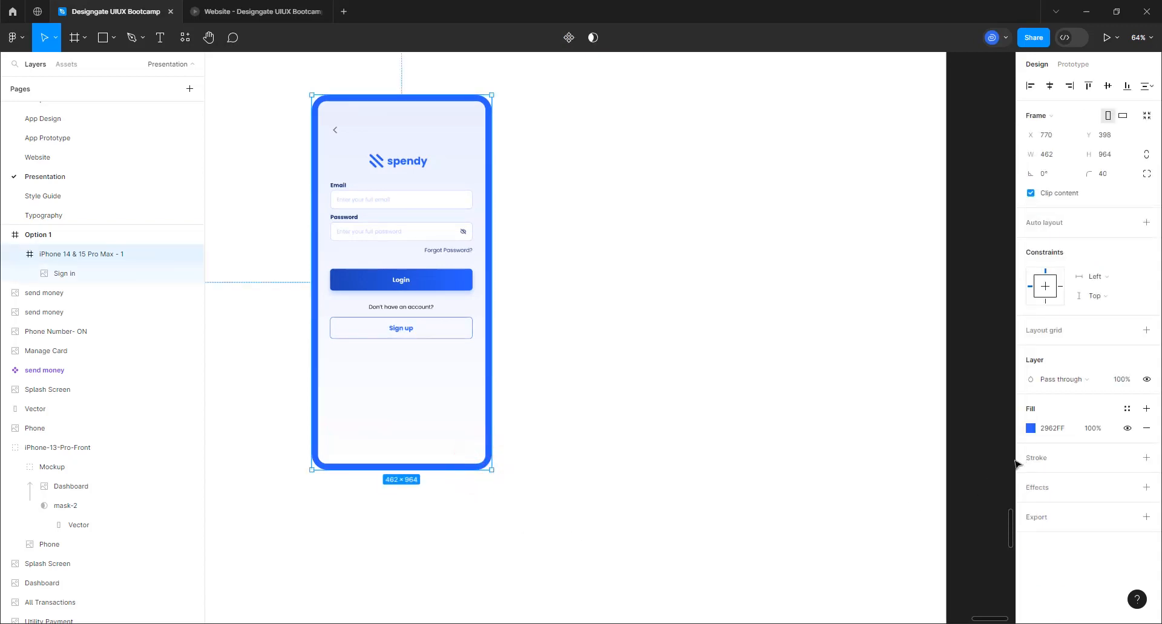
left_click(1125, 410)
left_click(1124, 409)
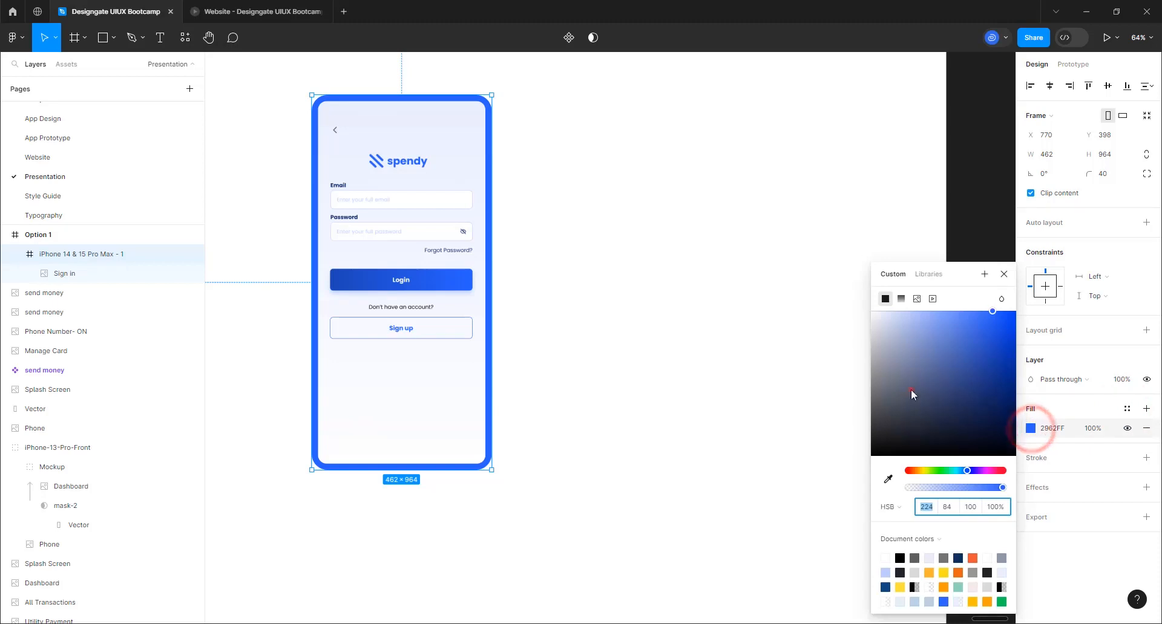
left_click_drag(910, 389, 850, 287)
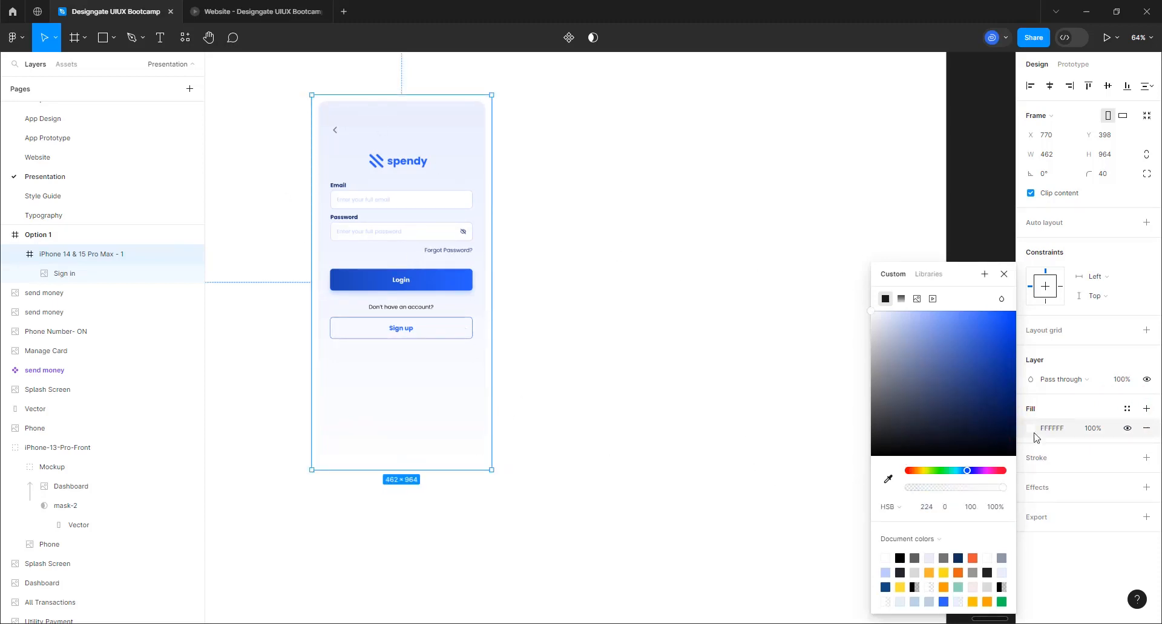
- Add a drop shadow to the white phone frame with X and Y offsets of 16
left_click(1146, 487)
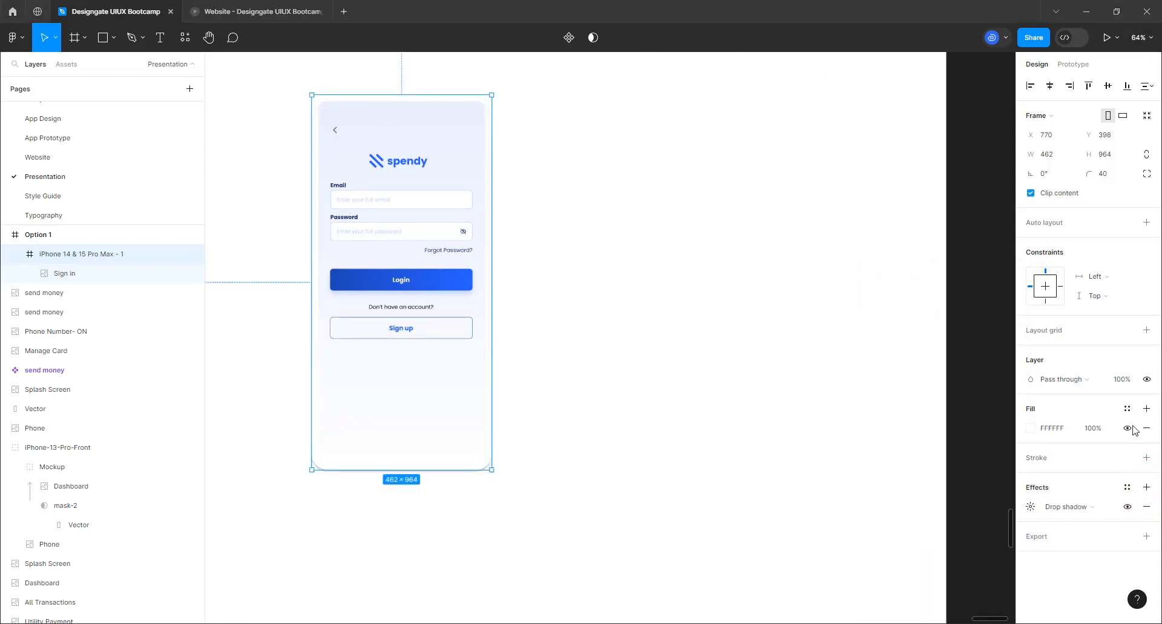
left_click(1029, 507)
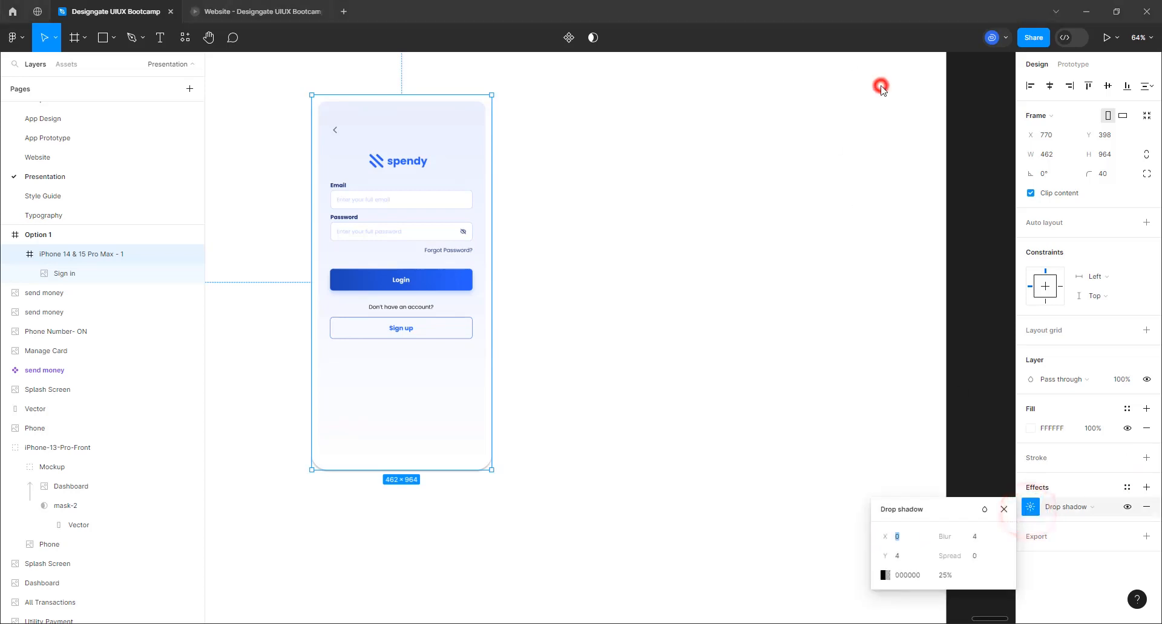
scroll(544, 378, "down", 1)
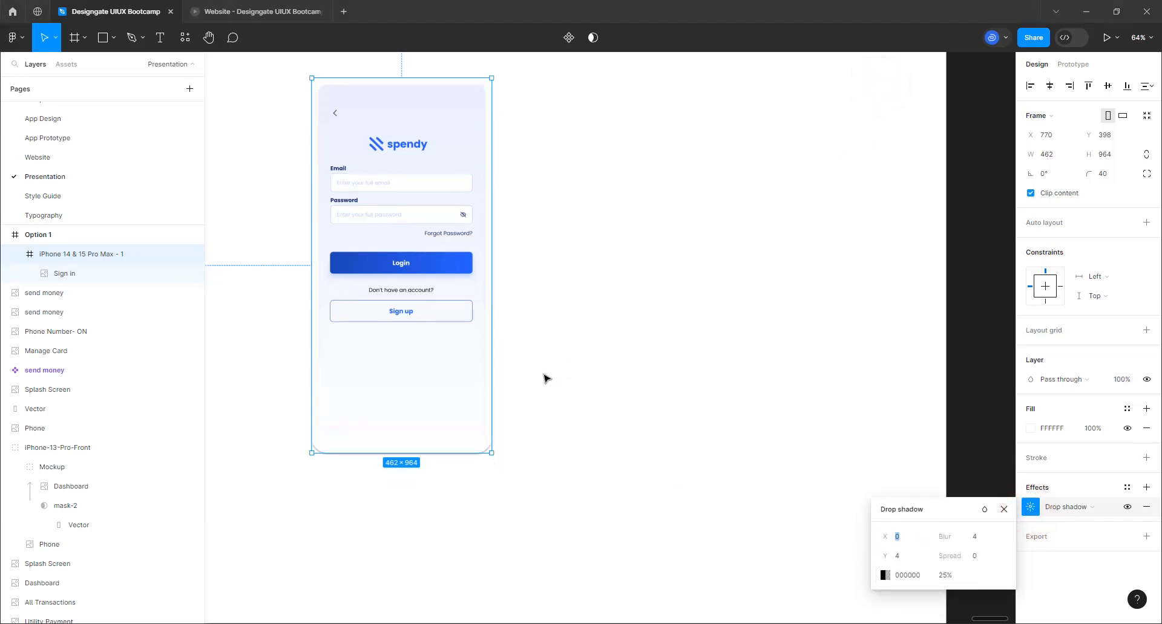
scroll(503, 433, "down", 3)
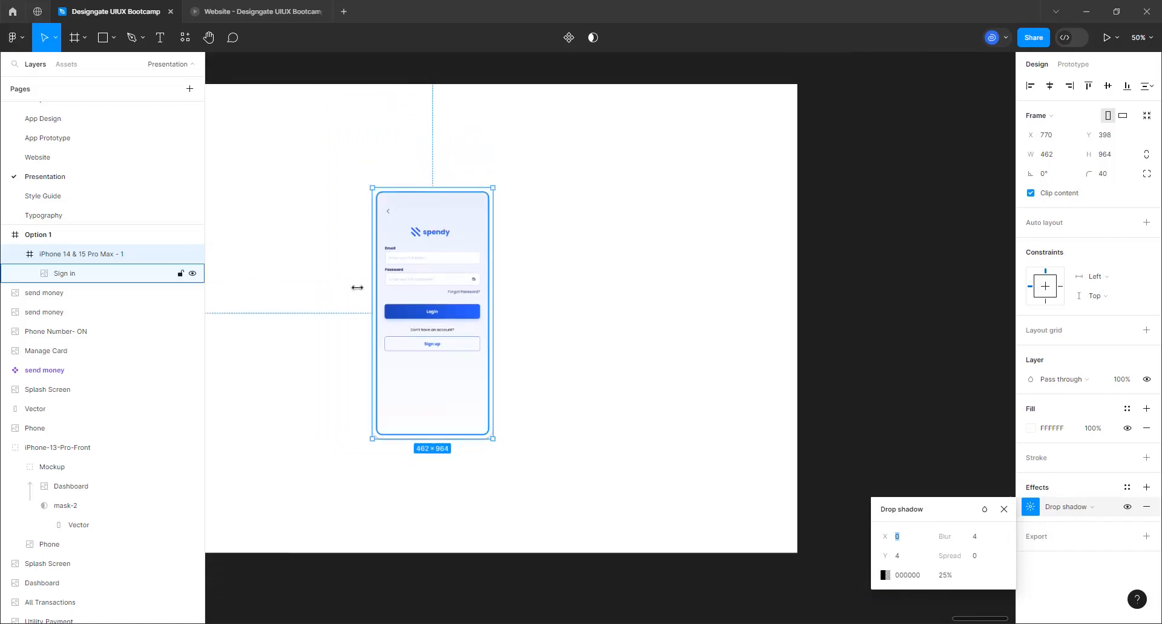
scroll(357, 326, "down", 2)
scroll(463, 369, "up", 3)
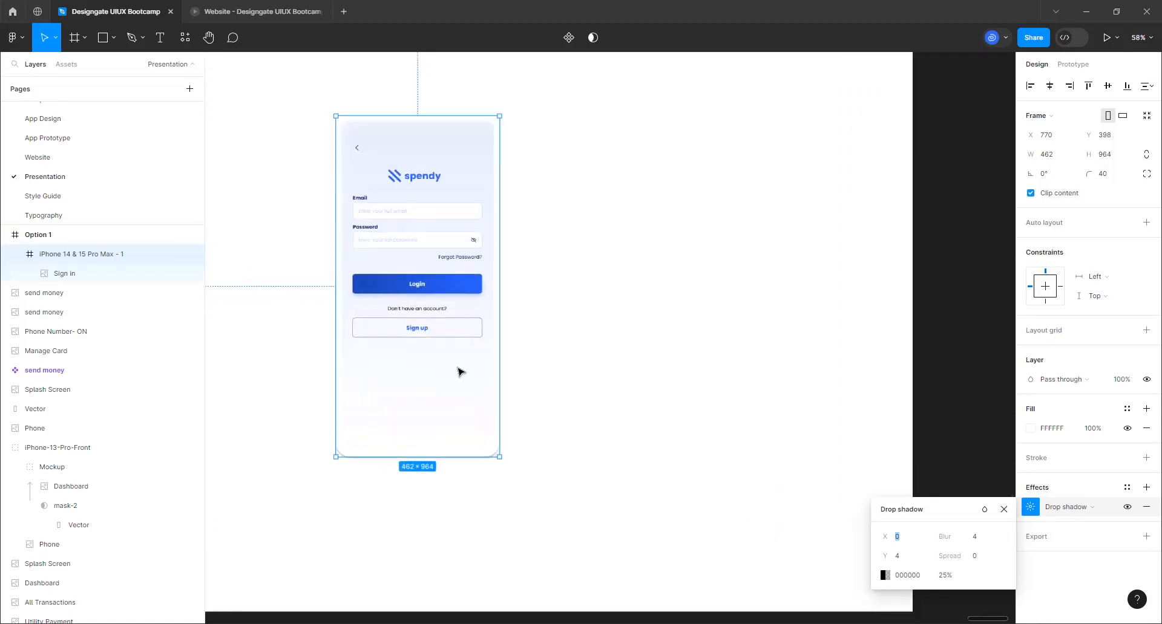
left_click(900, 538)
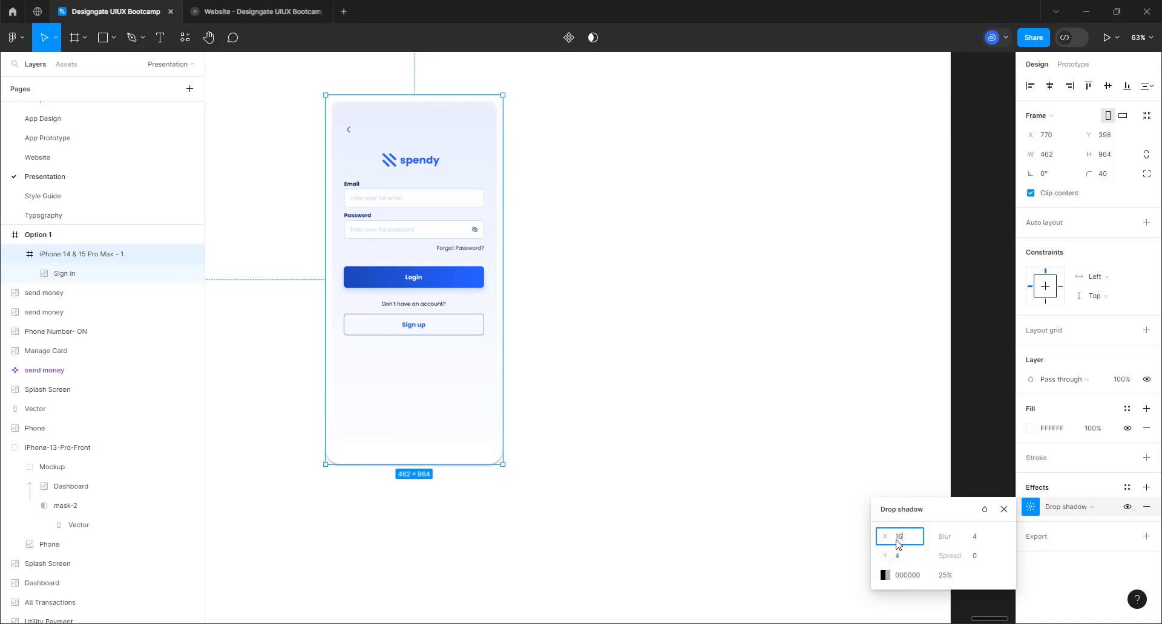
left_click(902, 556)
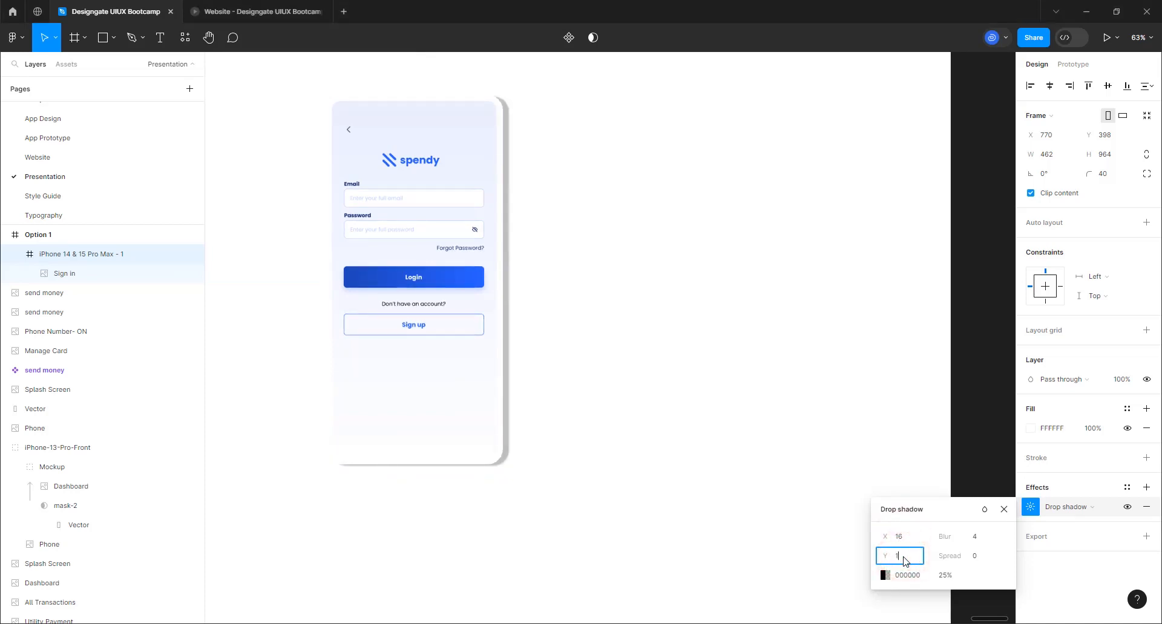
type("16")
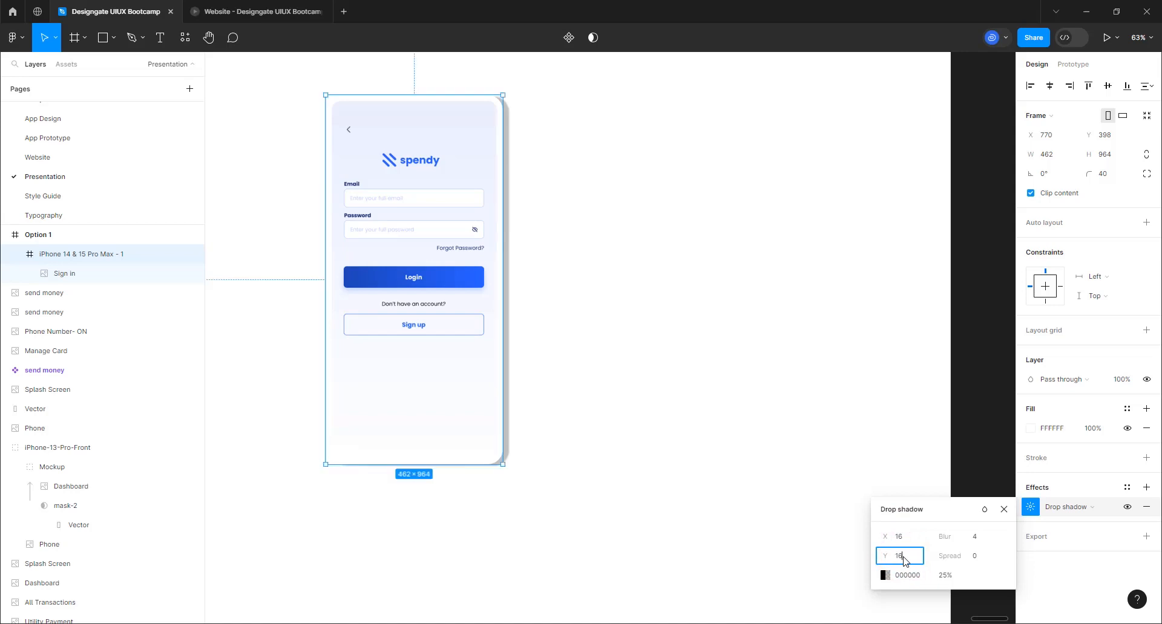
left_click(984, 544)
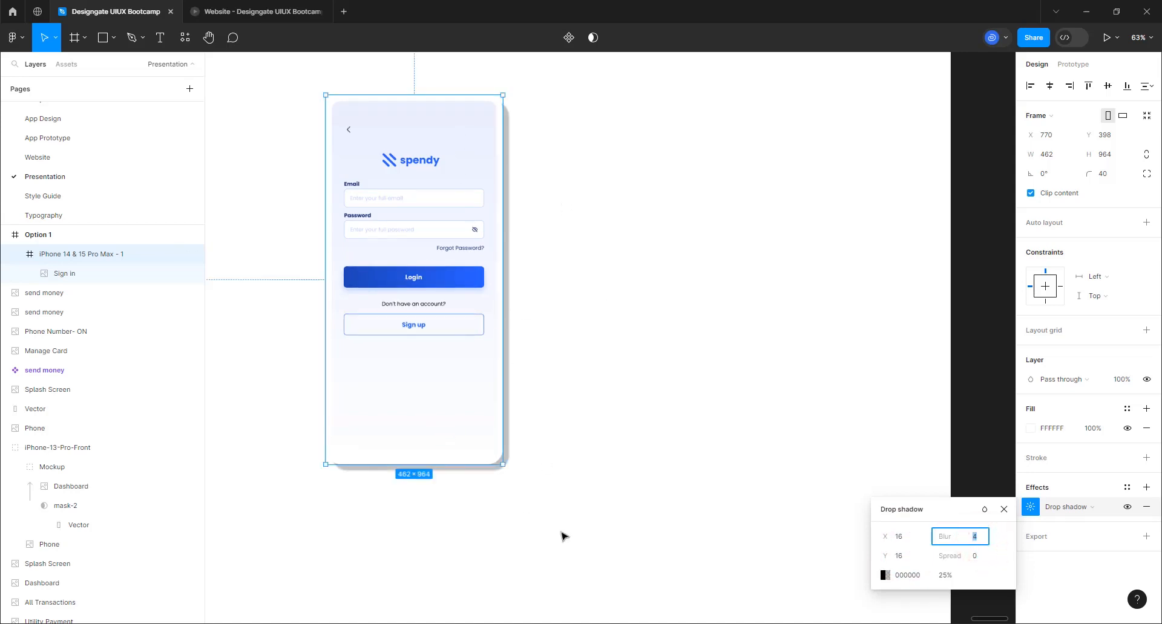
- Color the drop shadow with the blue sampled from the spendy logo, set its brightness to 20 and its opacity to 15%
left_click(884, 575)
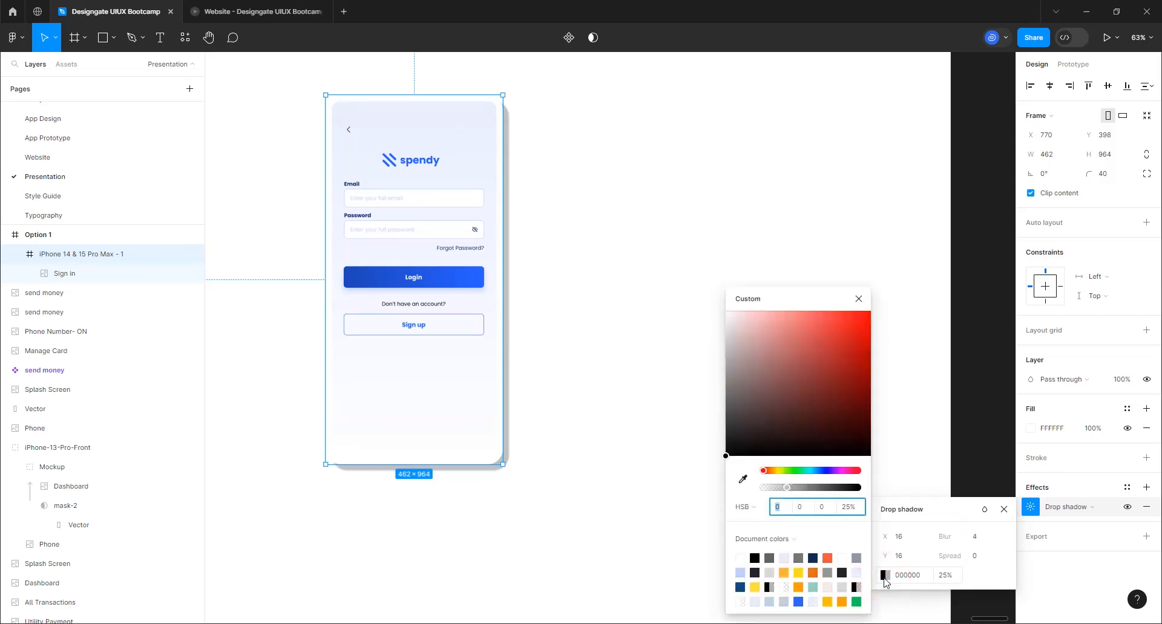
left_click(745, 480)
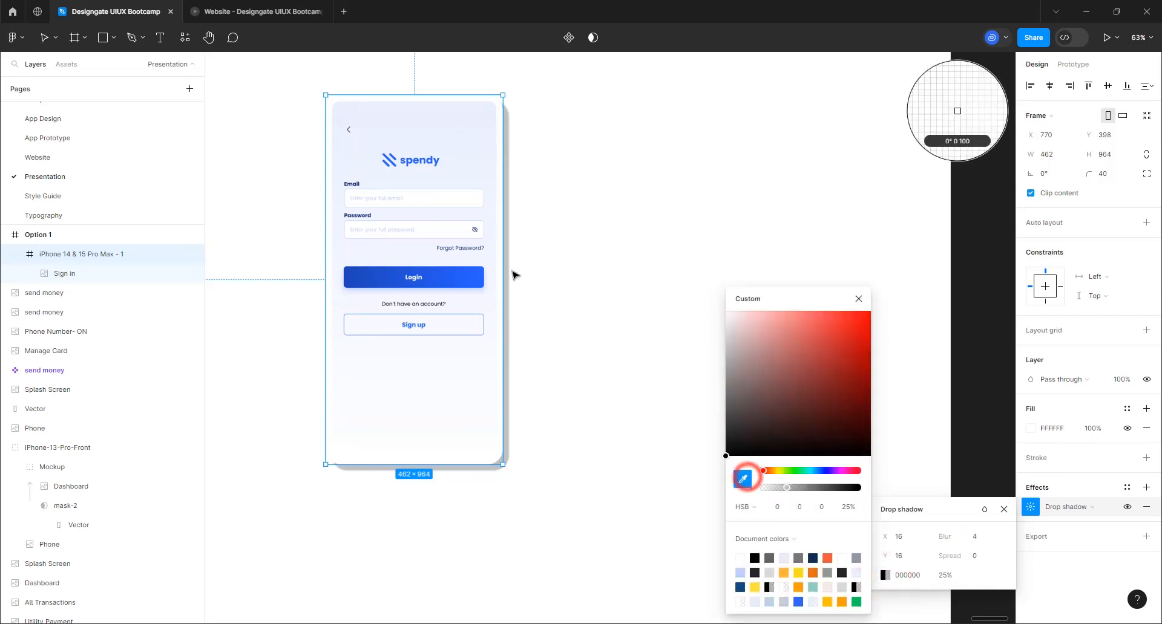
left_click(389, 162)
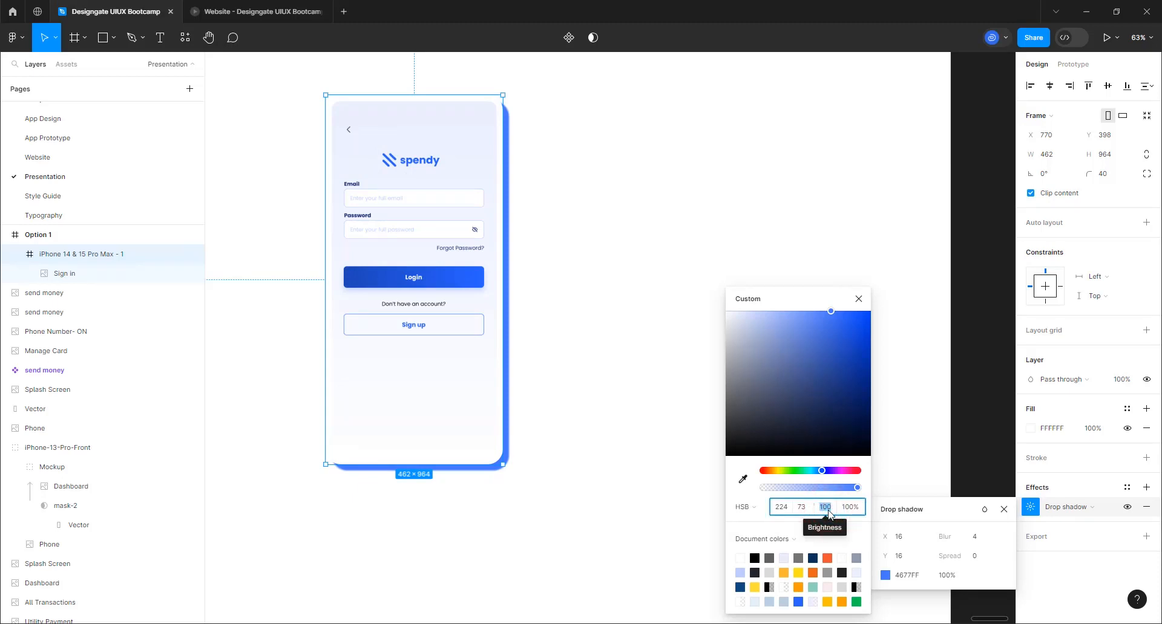
type("20")
left_click(807, 511)
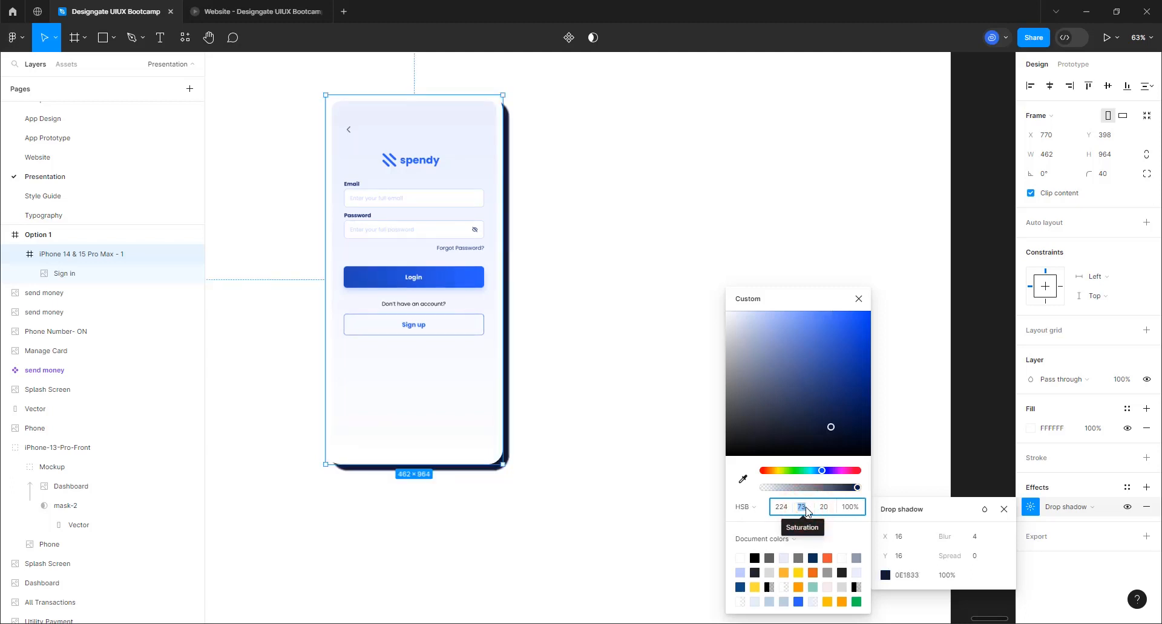
left_click(847, 510)
left_click(827, 508)
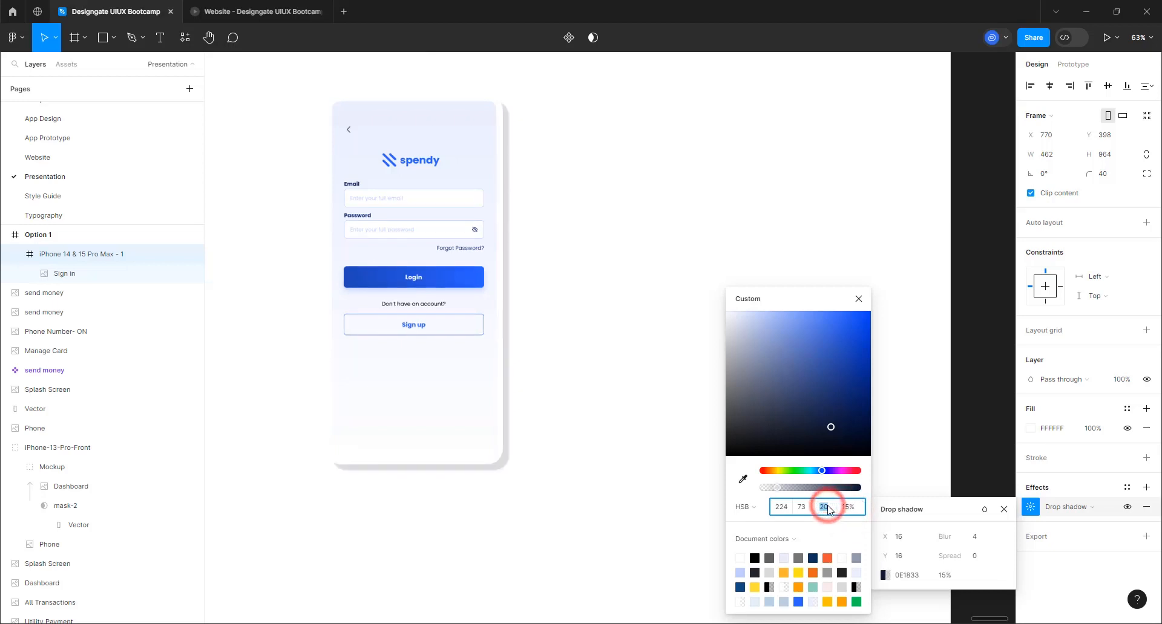
- Set the phone frame's drop shadow blur to 80, close its settings and deselect the frame
left_click(972, 539)
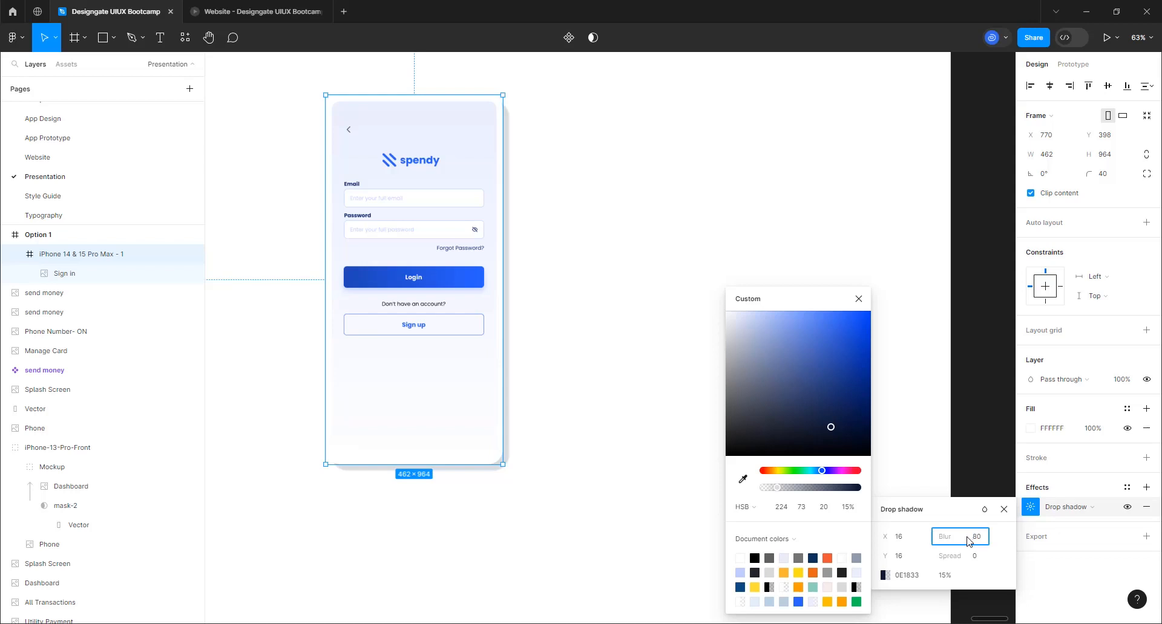
left_click(974, 556)
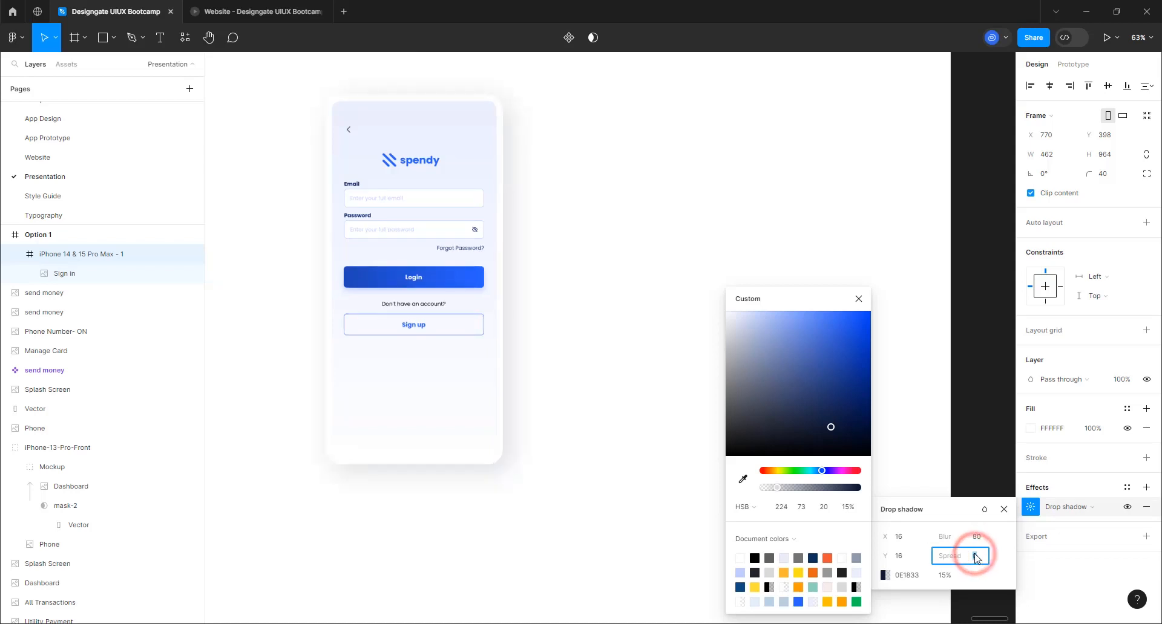
left_click(858, 299)
left_click(972, 264)
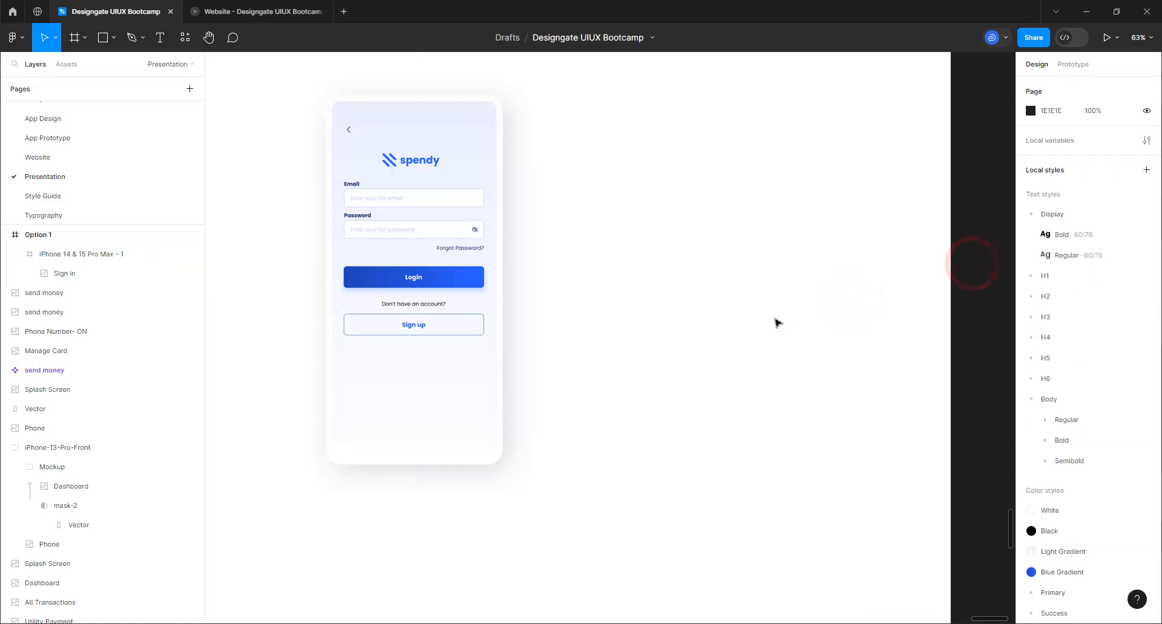
- Move the white phone frame to the left side of the Option 1 frame, at about X 184, Y 384
scroll(774, 325, "down", 5)
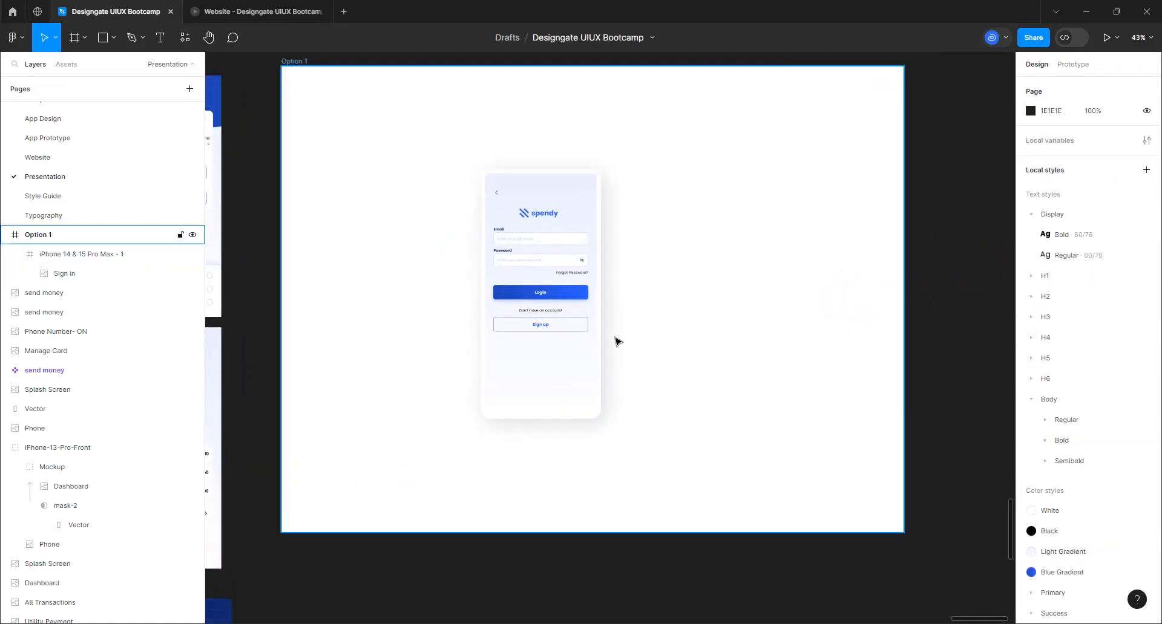
left_click(533, 323)
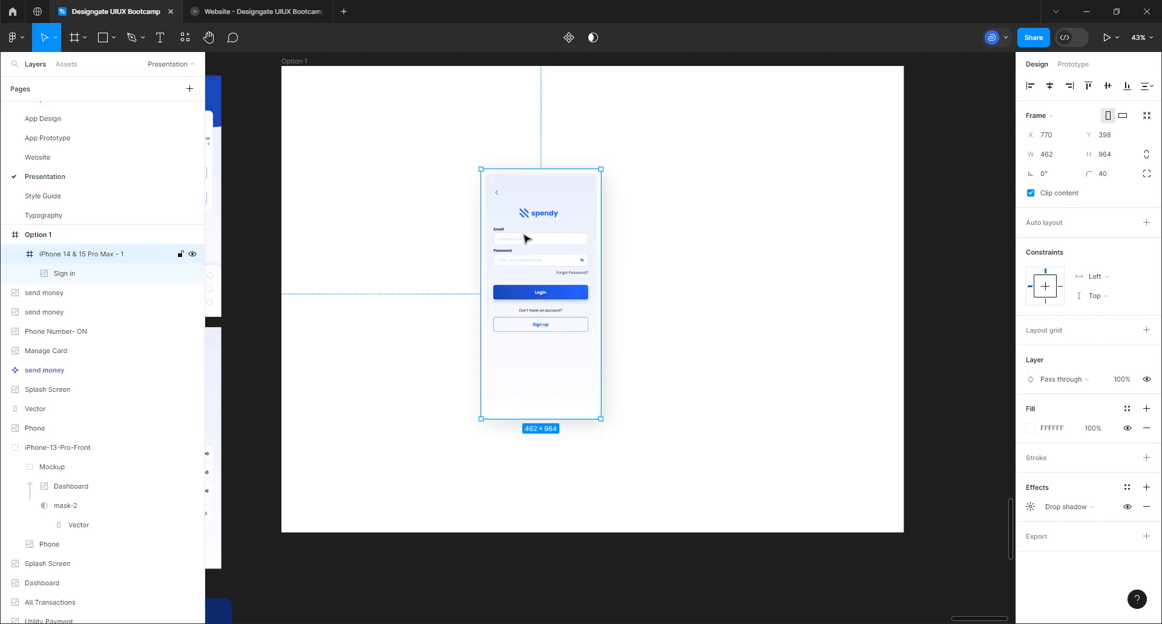
left_click_drag(548, 206, 395, 203)
scroll(662, 321, "down", 1)
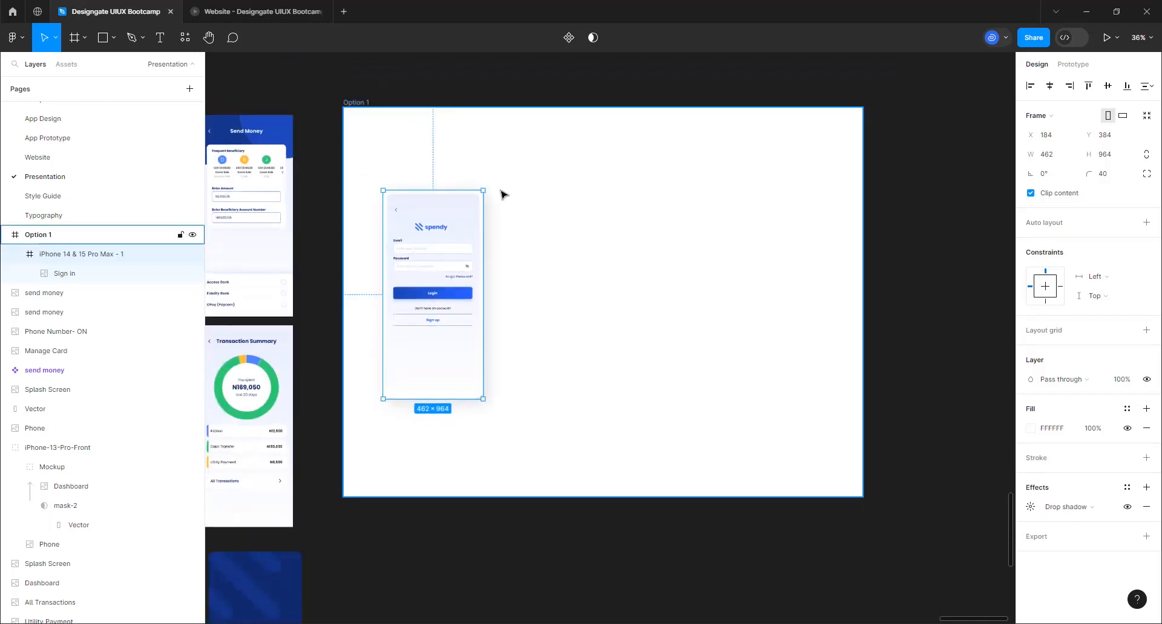
scroll(503, 194, "up", 1)
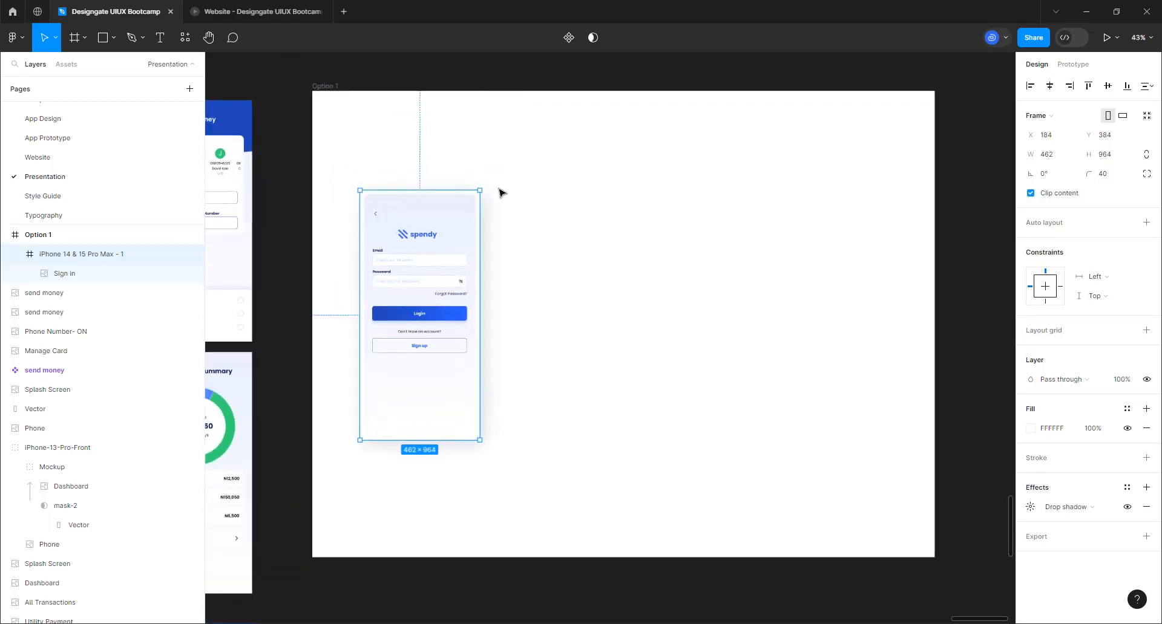
- Apply the Light Gradient color style to the Option 1 frame's fill and deselect it
left_click(322, 89)
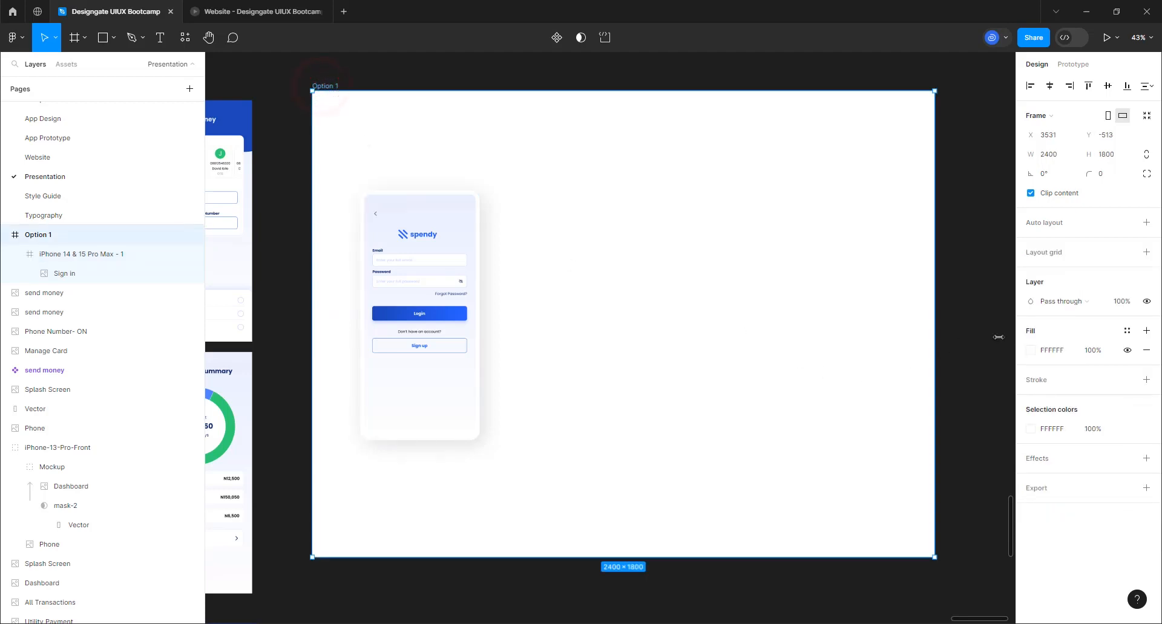
left_click(1125, 334)
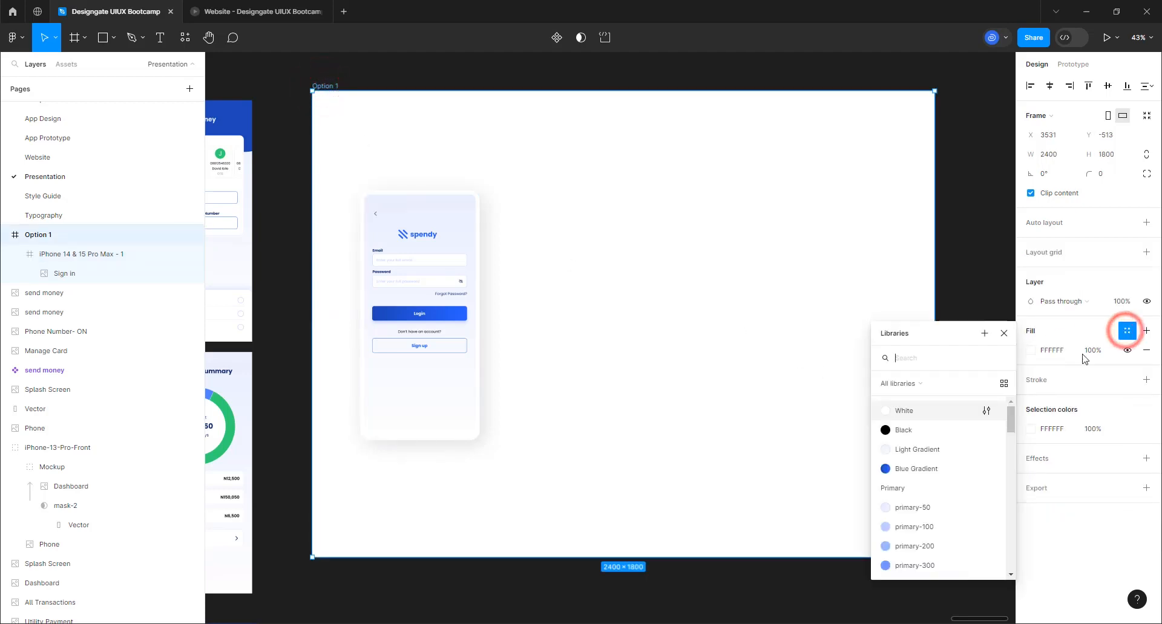
left_click(914, 450)
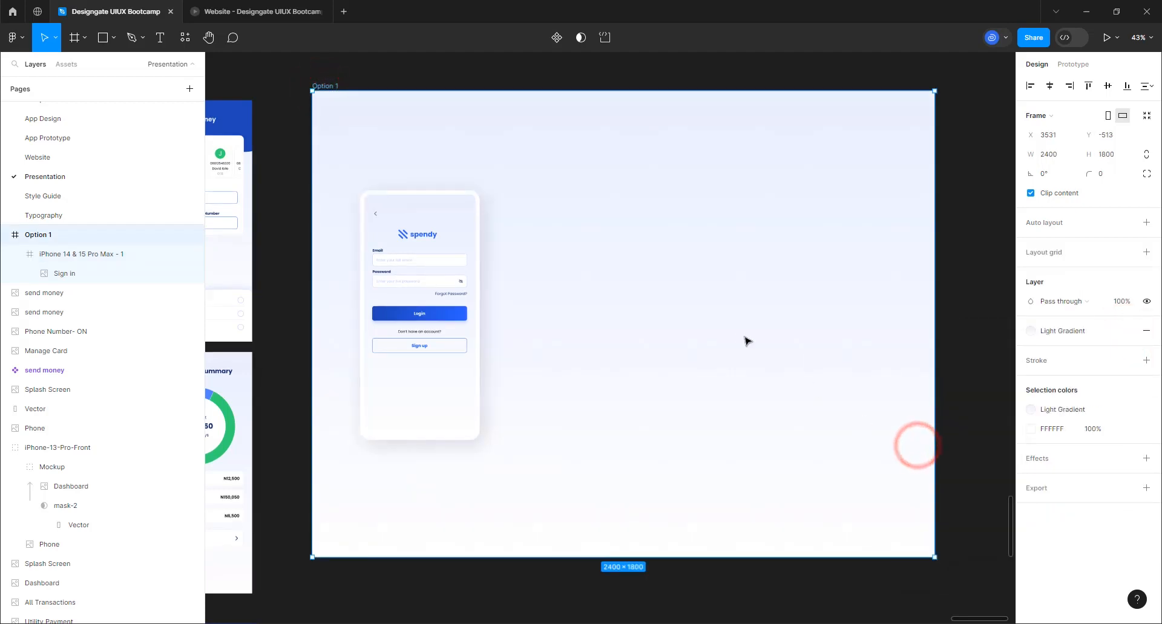
left_click(956, 277)
- Duplicate the phone frame three times to form an evenly spaced row of four phones across Option 1
left_click(423, 209)
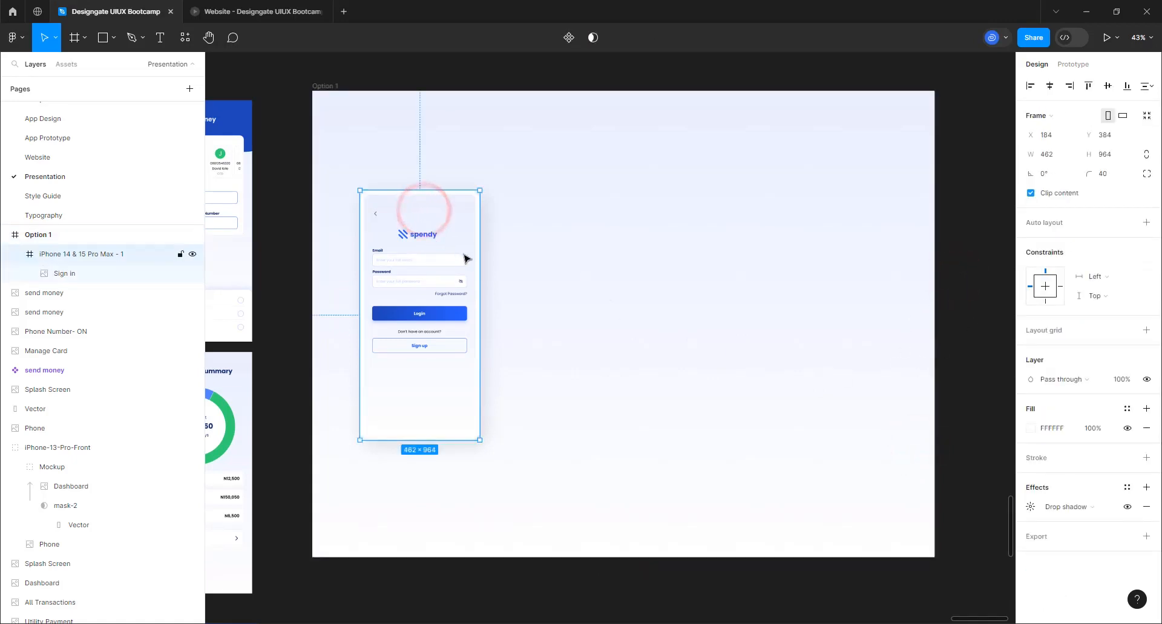
key("ctrl+d")
left_click_drag(427, 256, 569, 260)
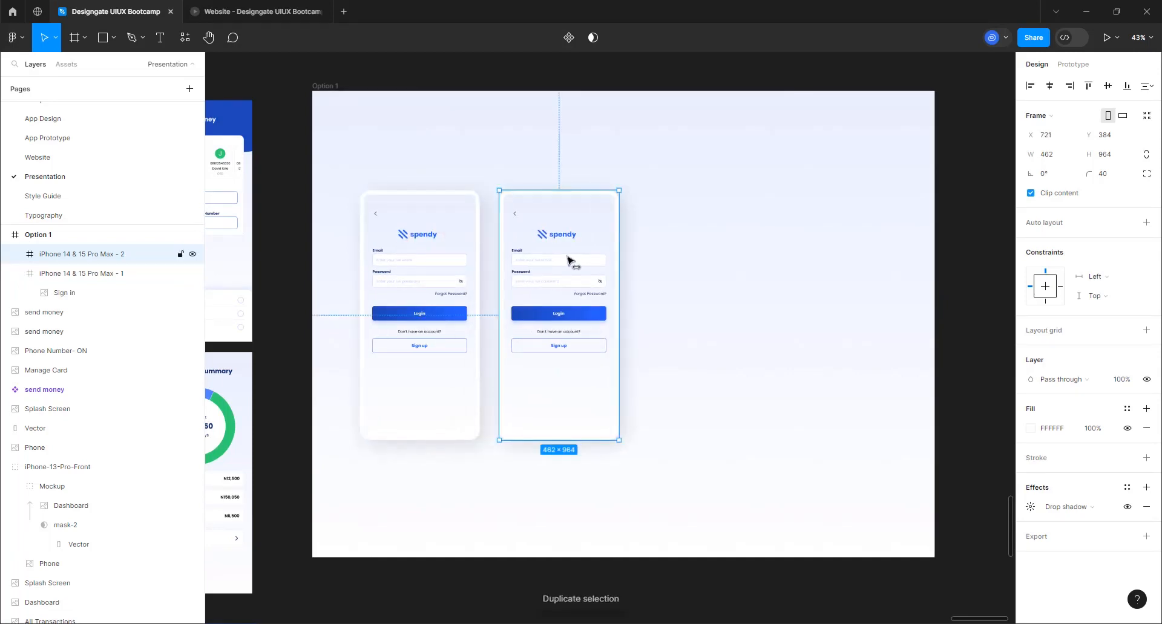
key("ctrl+d")
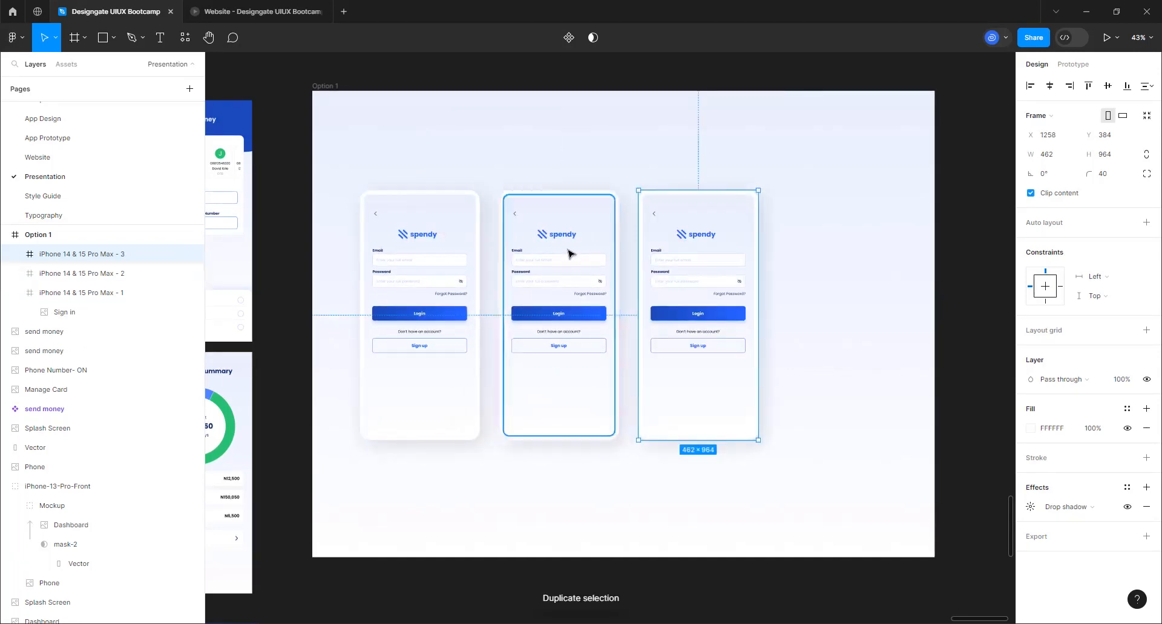
key("ctrl+d")
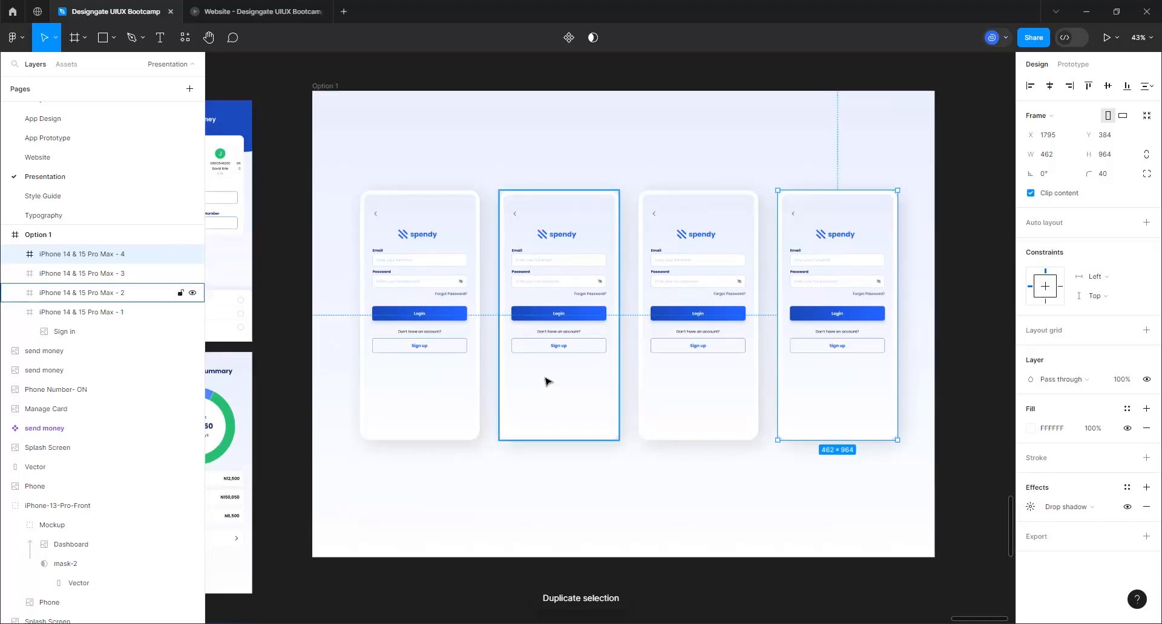
- Select all four phone frames and set the horizontal spacing between them to 70
left_click(451, 292)
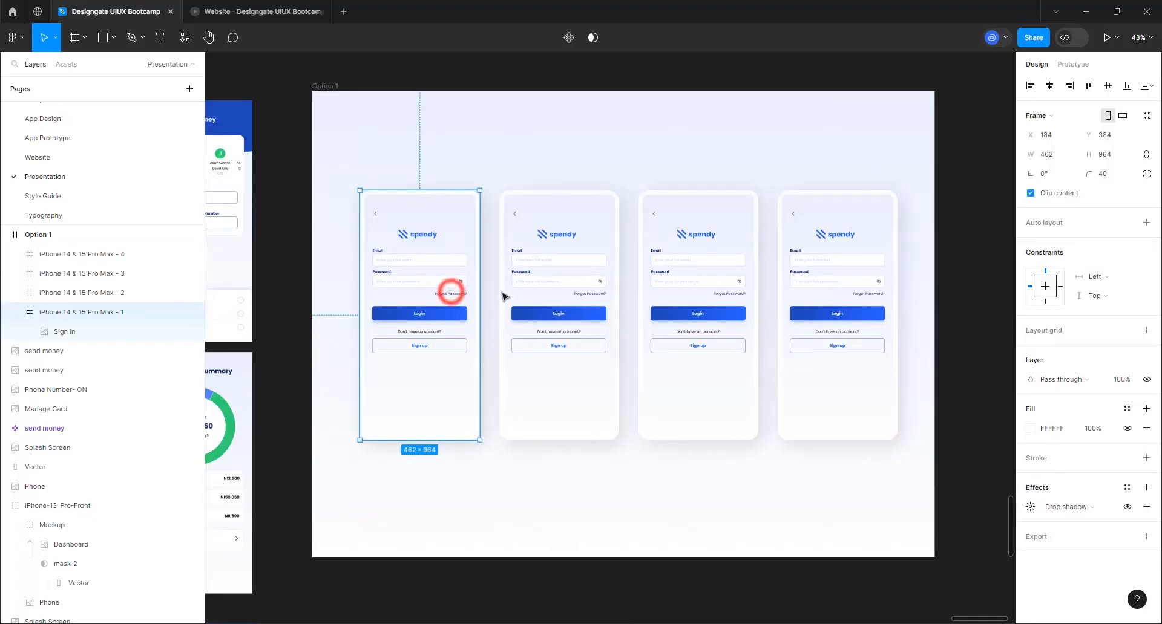
left_click(530, 293, "shift")
left_click(655, 286, "shift")
left_click(809, 263, "shift")
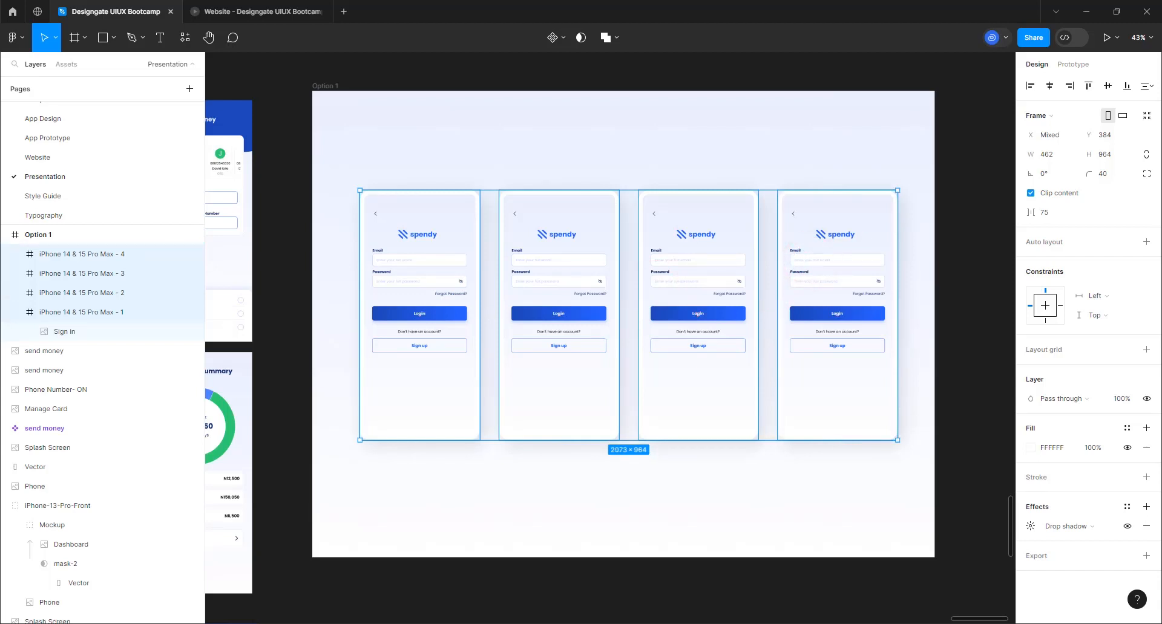
left_click(877, 92)
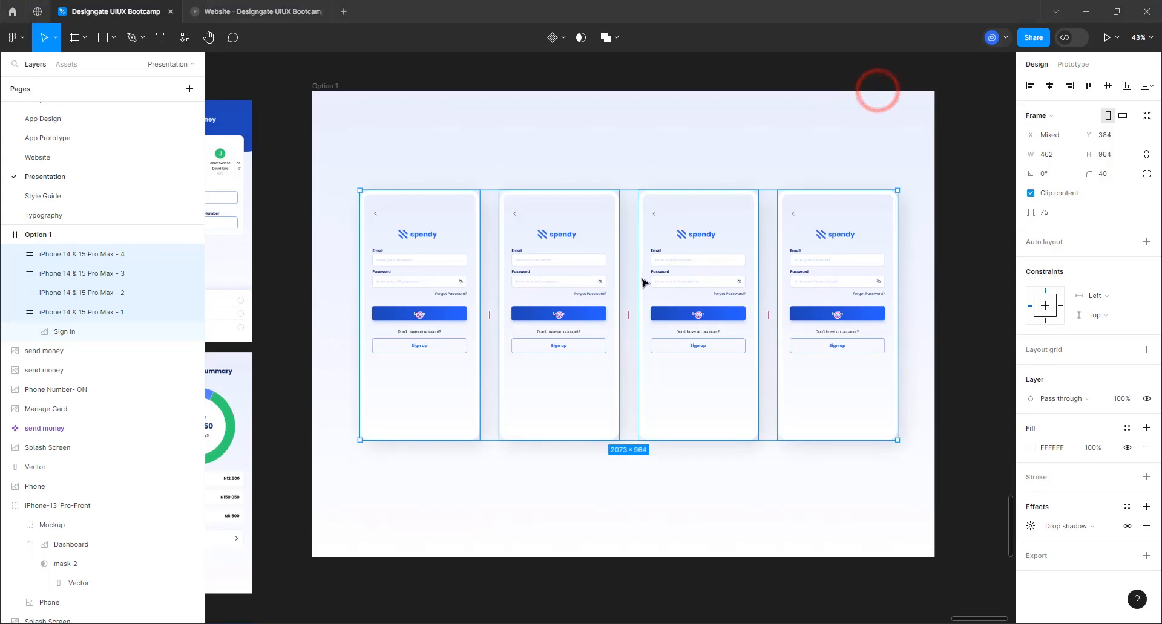
left_click(1049, 213)
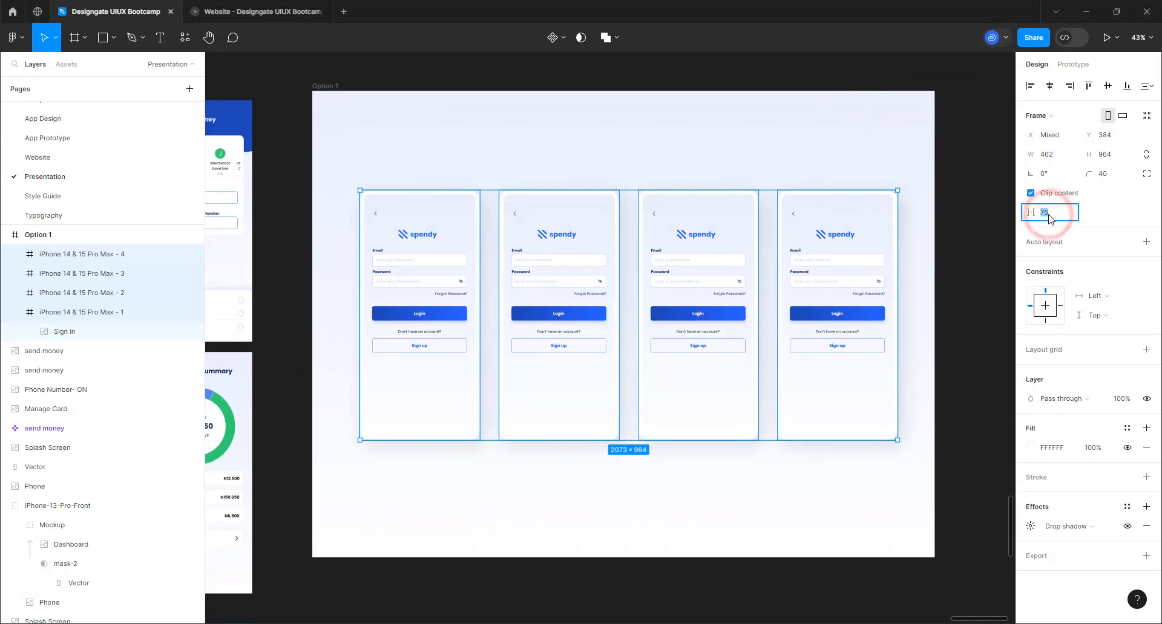
key("Return")
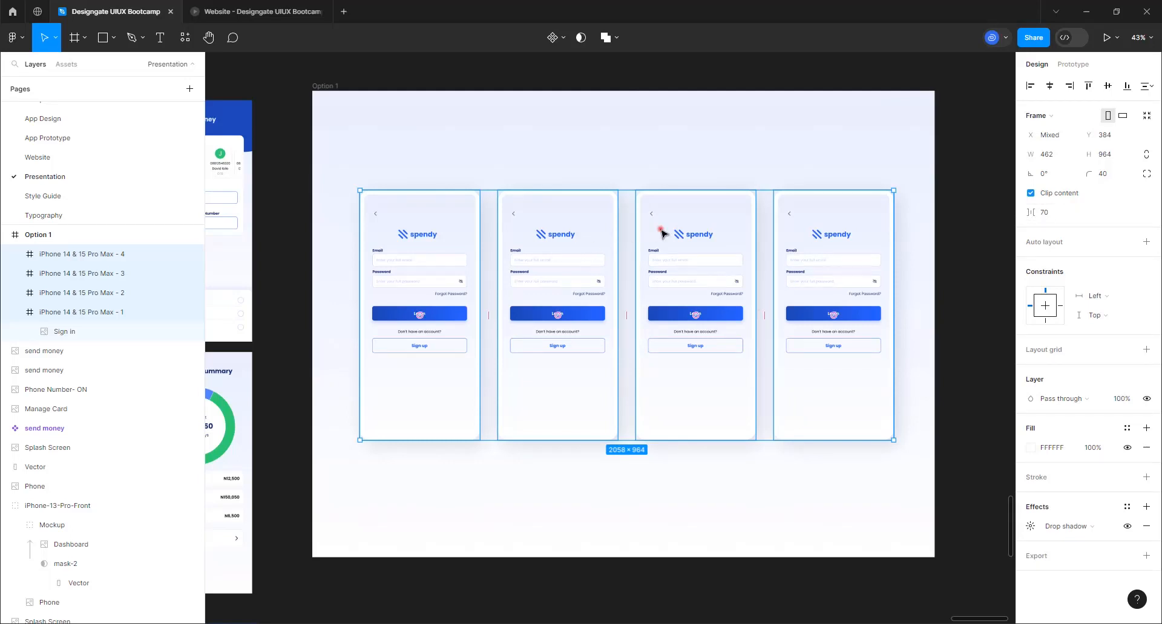
- Center the row of four phones within the Option 1 frame, at Y 418
mouse_move(662, 233)
left_mouse_down()
mouse_move(676, 243)
mouse_move(659, 243)
left_mouse_up()
left_click_drag(721, 393, 722, 393)
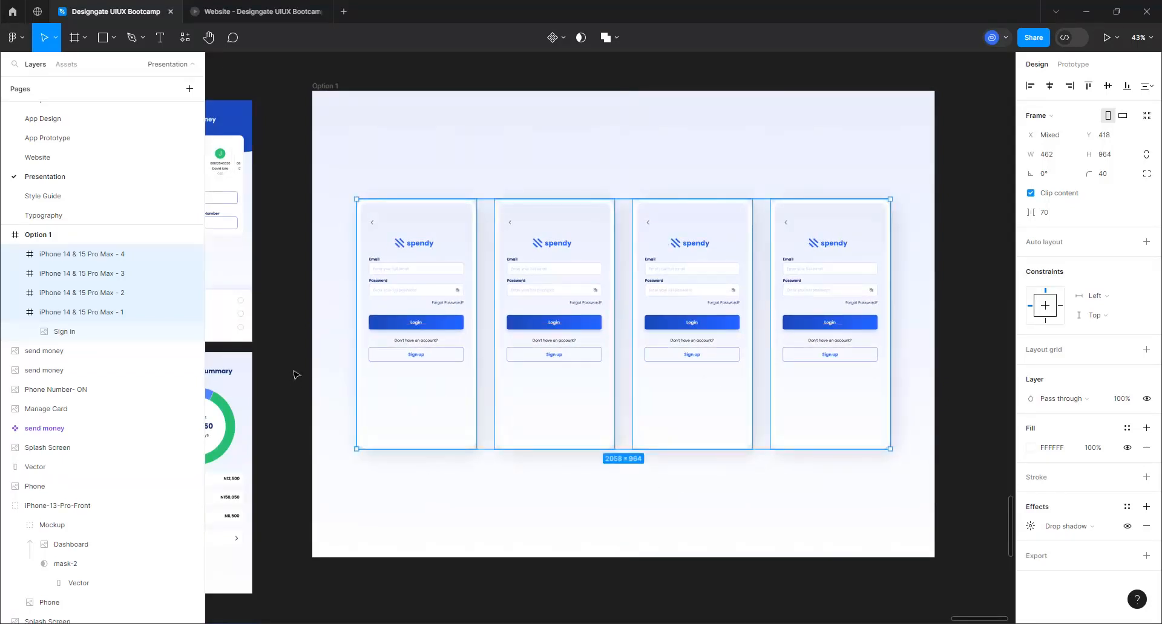
scroll(291, 363, "down", 3)
scroll(856, 339, "up", 2)
left_click(885, 338)
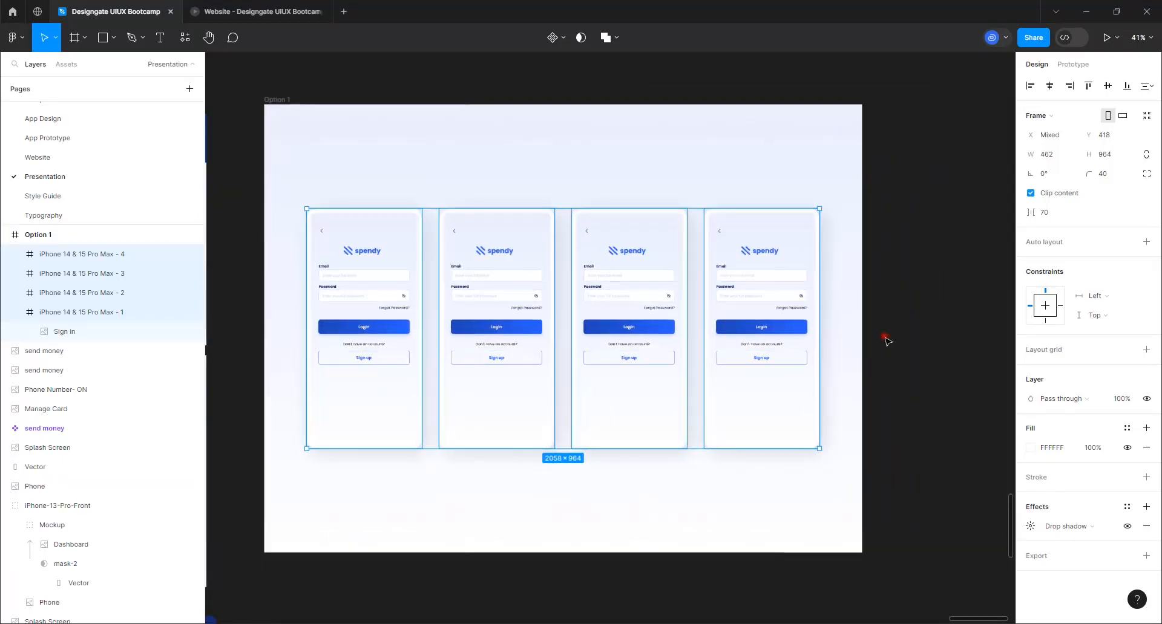
- Examine the Option 1 layout and the available app screens beside it
left_click(283, 100)
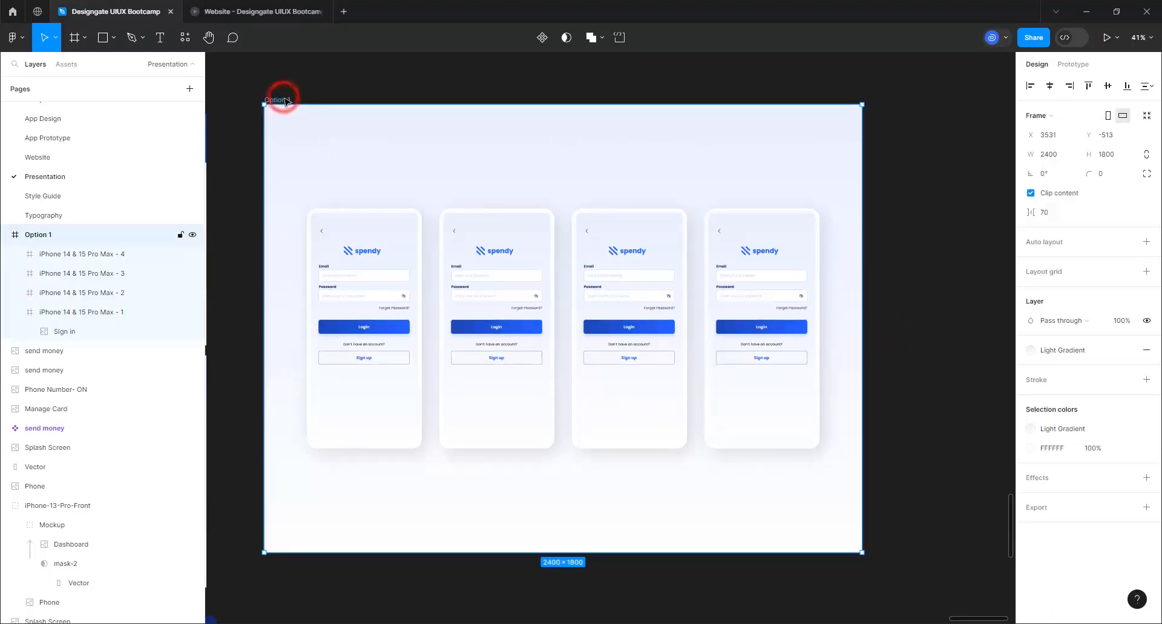
scroll(835, 312, "down", 3)
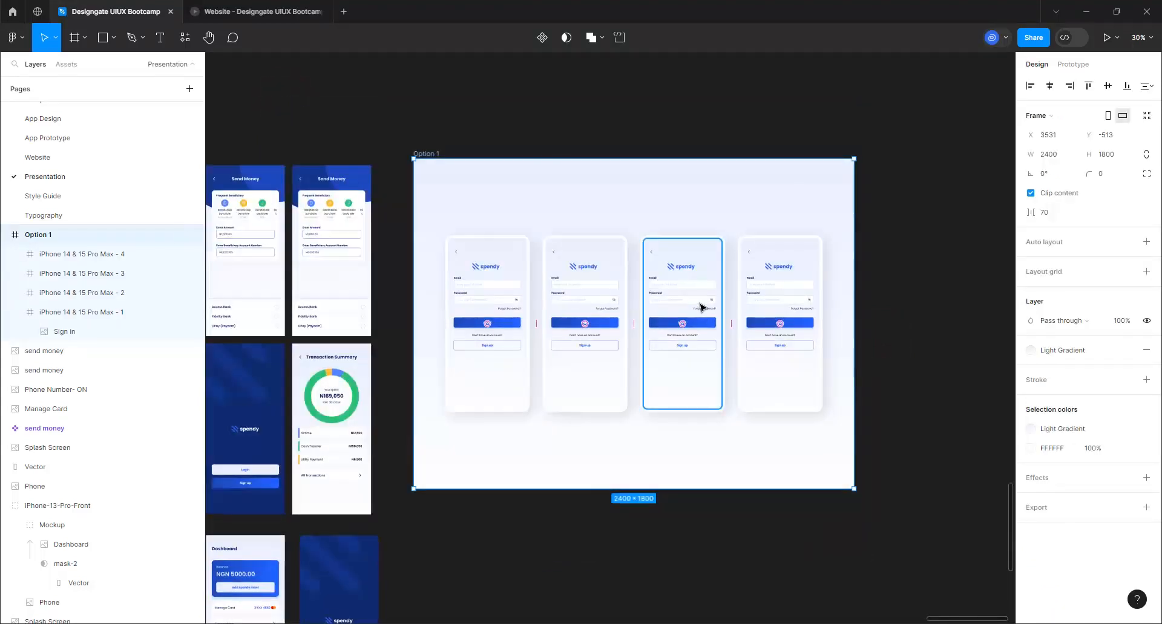
scroll(702, 307, "down", 2)
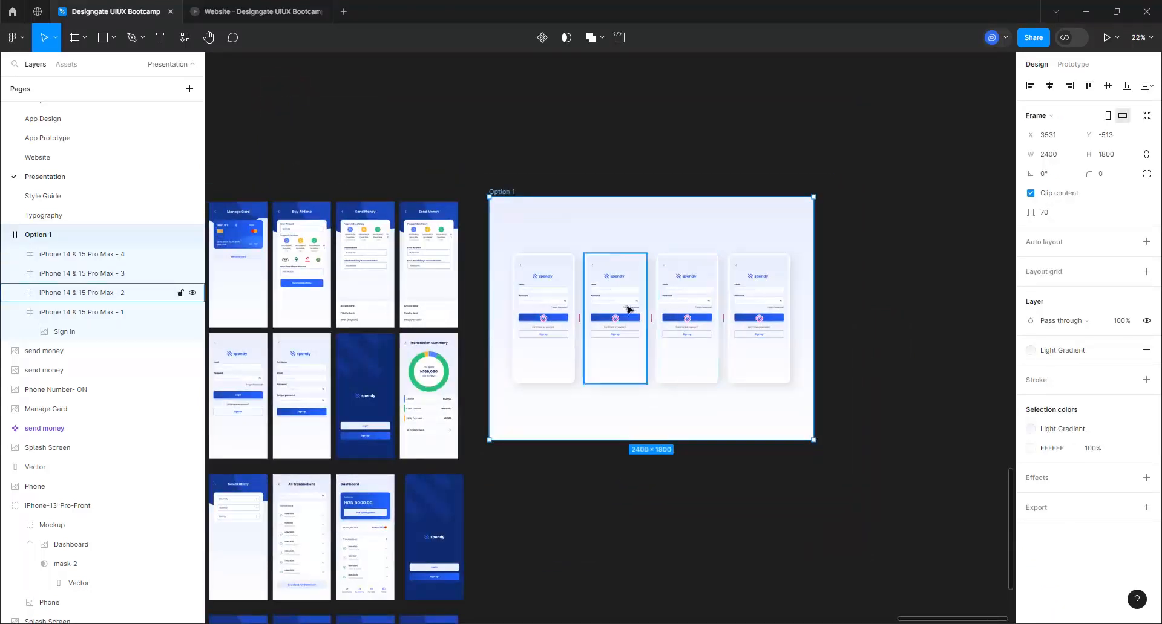
scroll(574, 326, "down", 1)
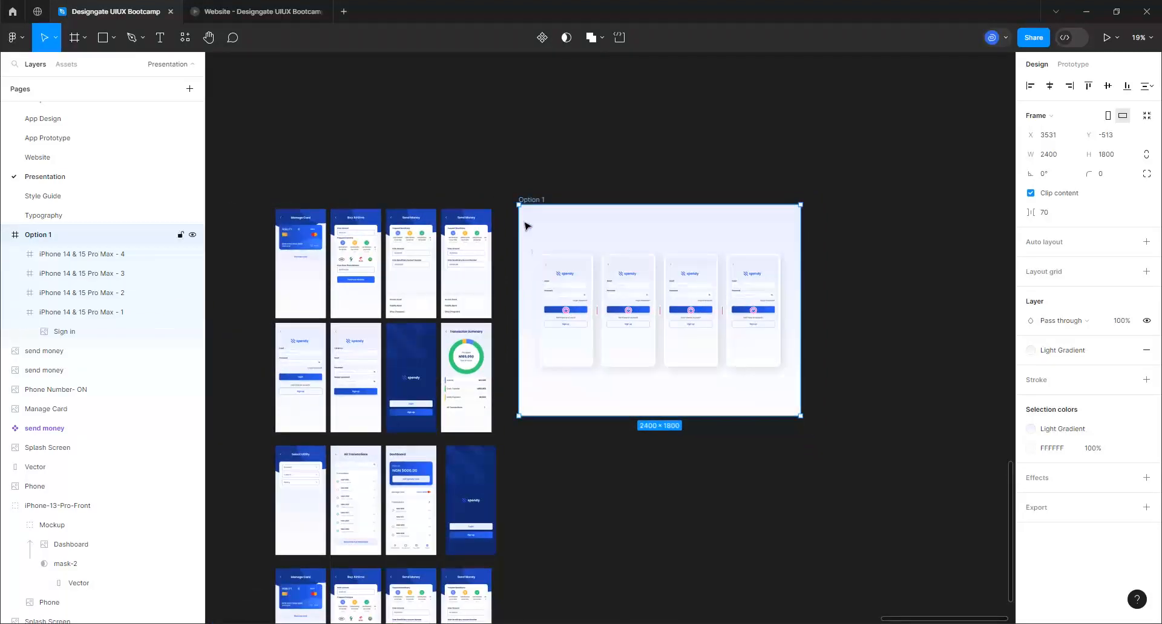
scroll(527, 230, "down", 2)
scroll(574, 478, "down", 2)
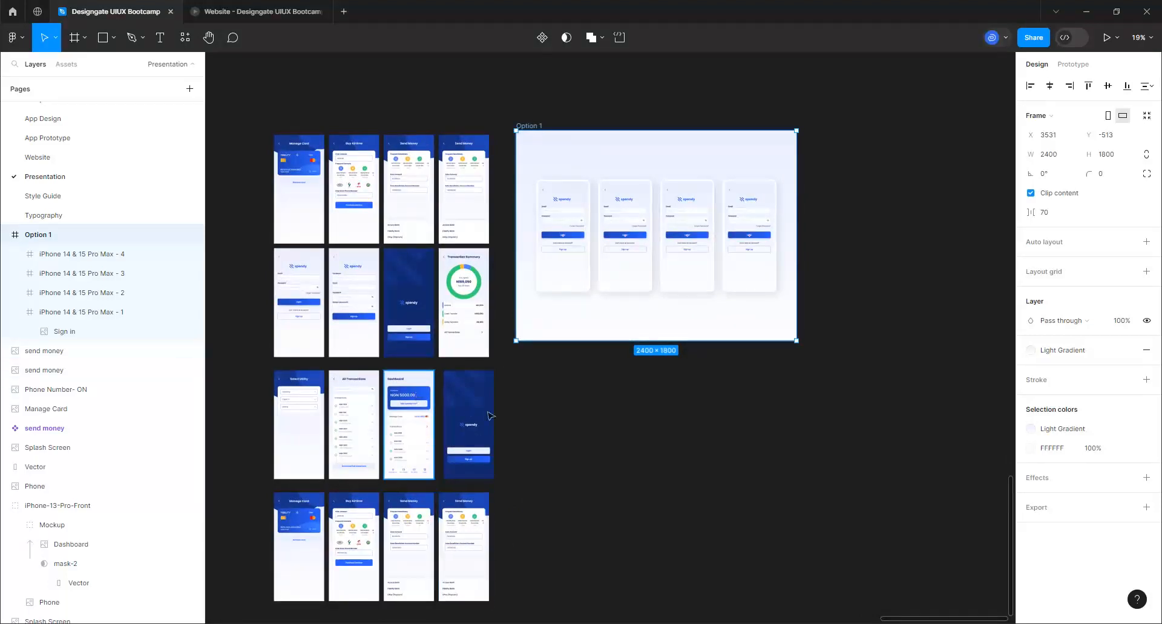
scroll(599, 182, "up", 3)
scroll(634, 191, "down", 2)
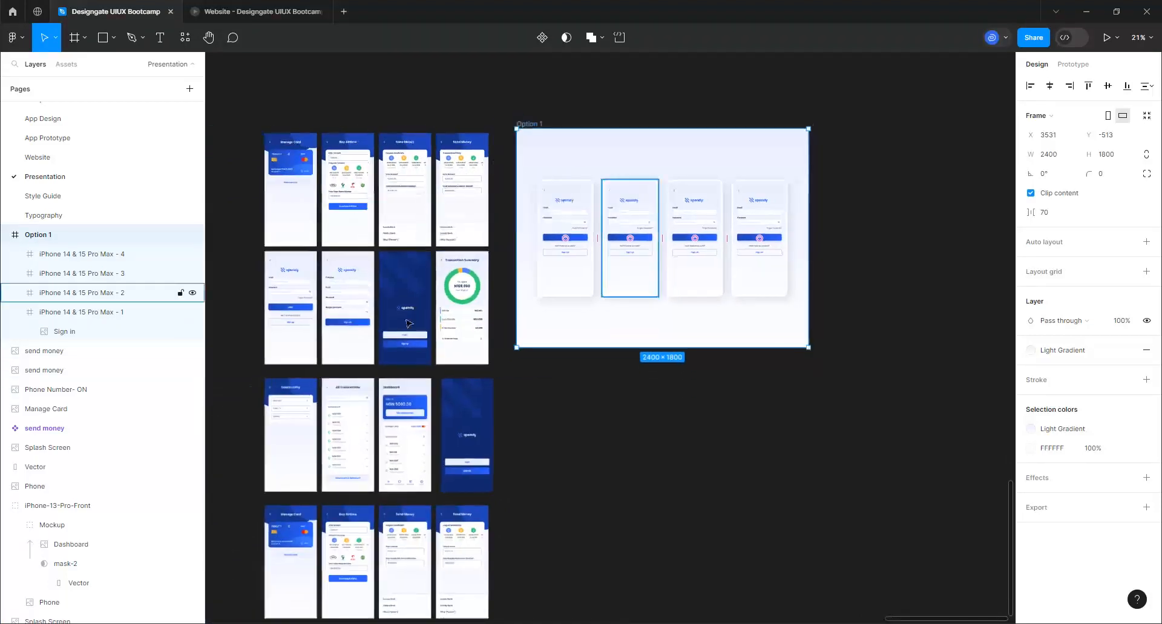
- Duplicate the Dashboard screen and place the copy in Option 1 below the second phone
left_click(348, 536)
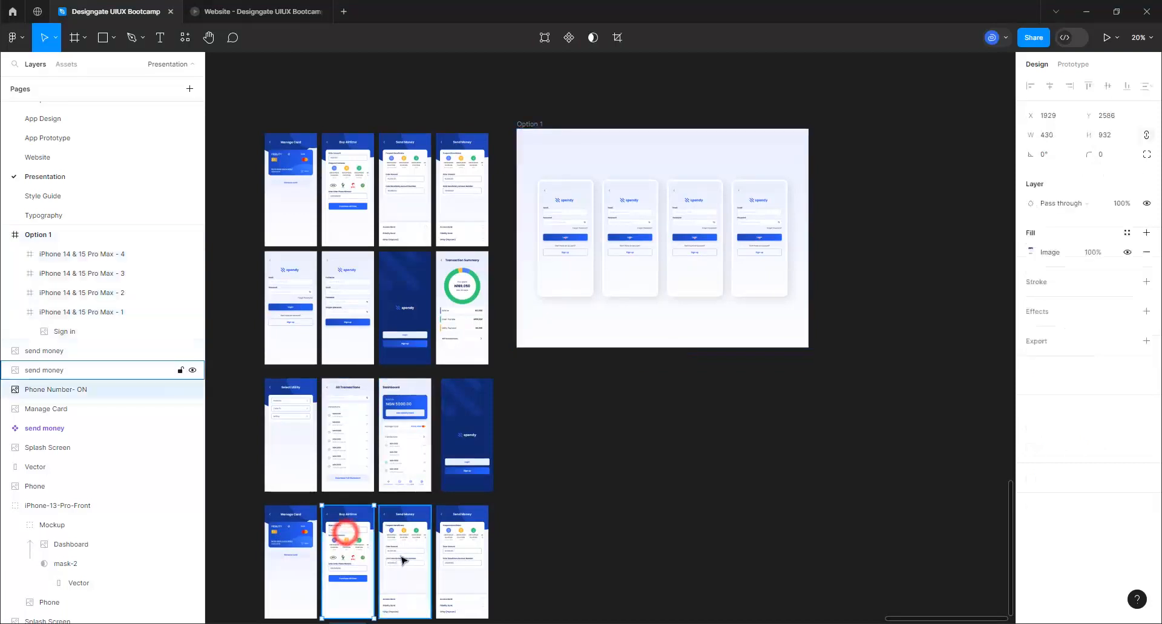
left_click(406, 431)
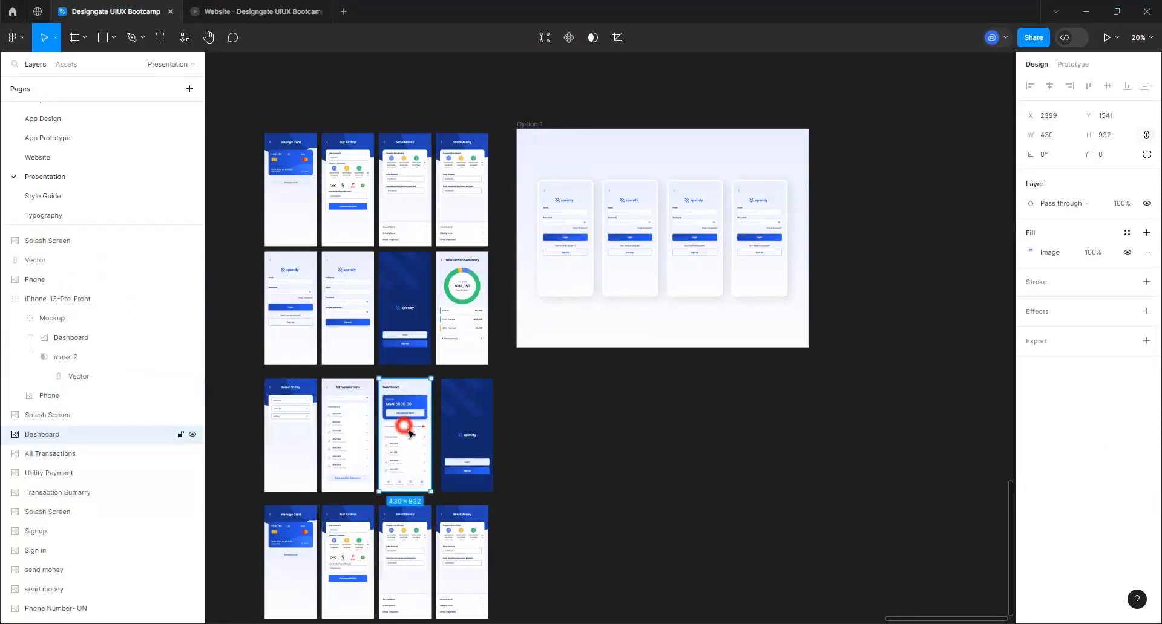
key("ctrl+d")
left_click_drag(410, 440, 624, 378)
left_click_drag(620, 341, 622, 317)
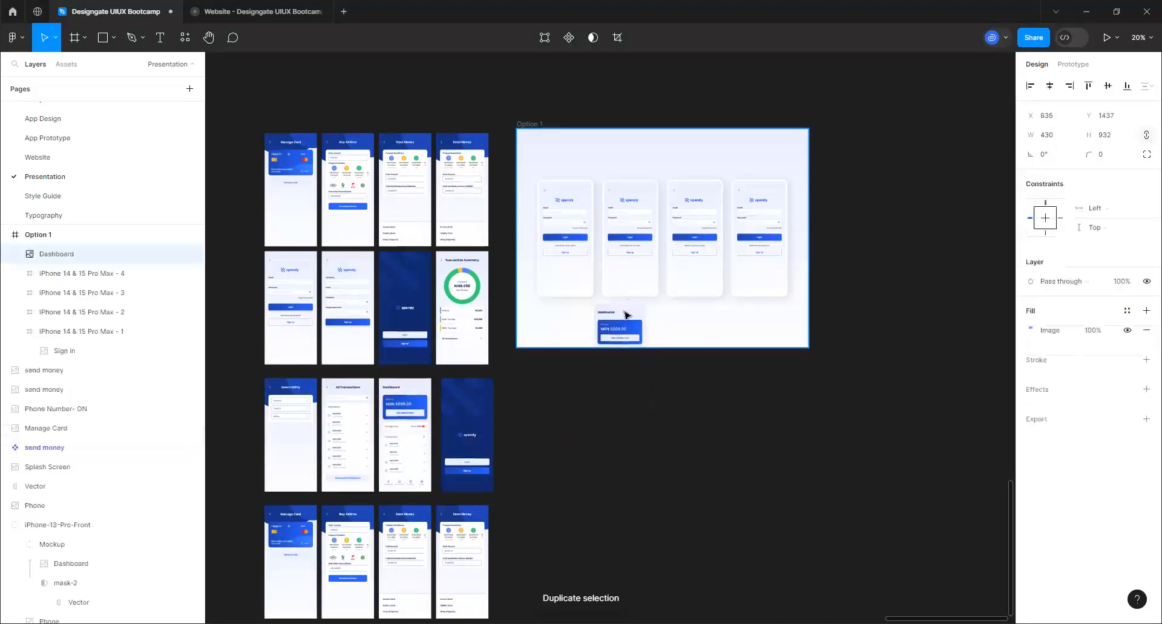
- Delete the Sign in screen from inside the second phone frame
left_click(633, 234)
scroll(633, 235, "up", 5)
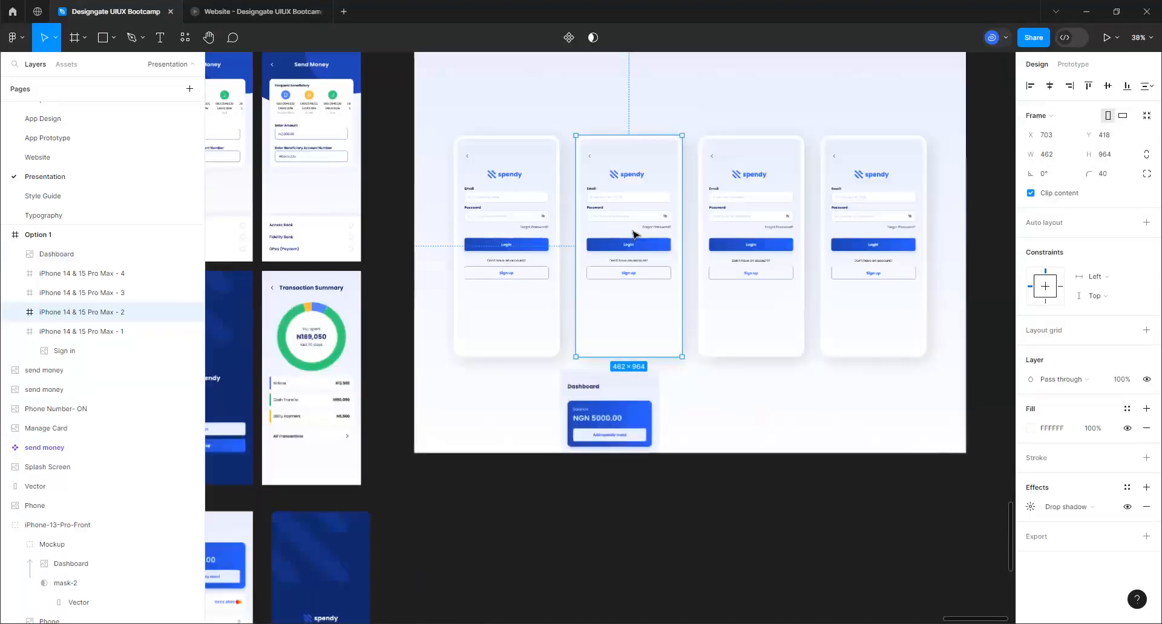
left_click(634, 235)
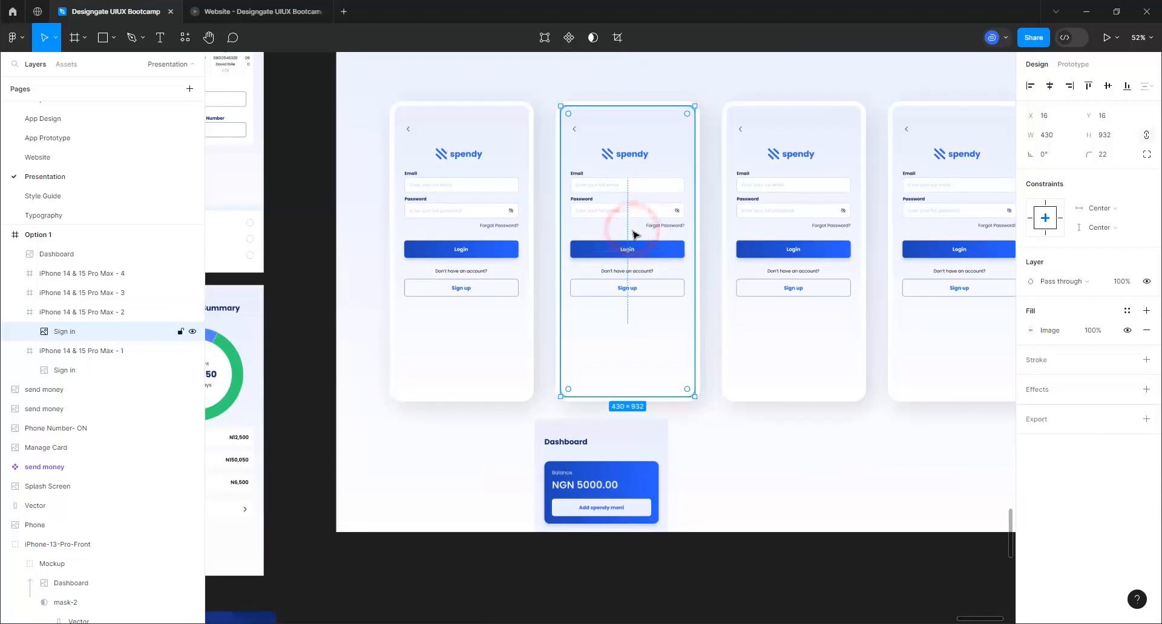
key("Delete")
- Move the Dashboard copy into the empty second phone frame and center it horizontally and vertically
left_click(627, 474)
left_click_drag(609, 464, 609, 233)
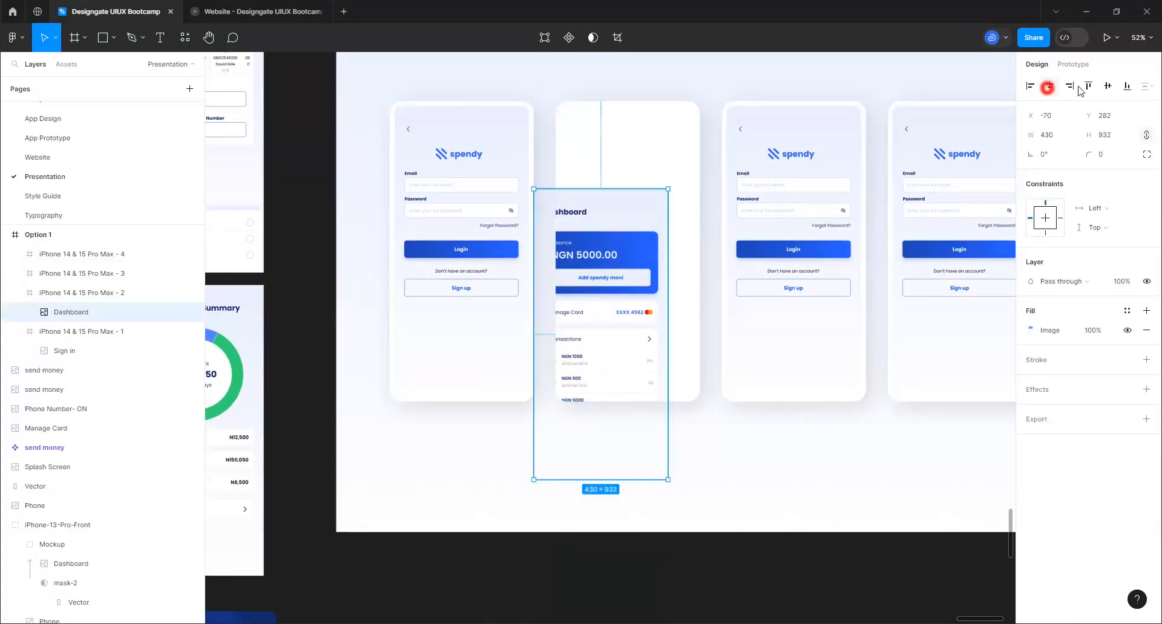
left_click(1047, 87)
left_click(1107, 85)
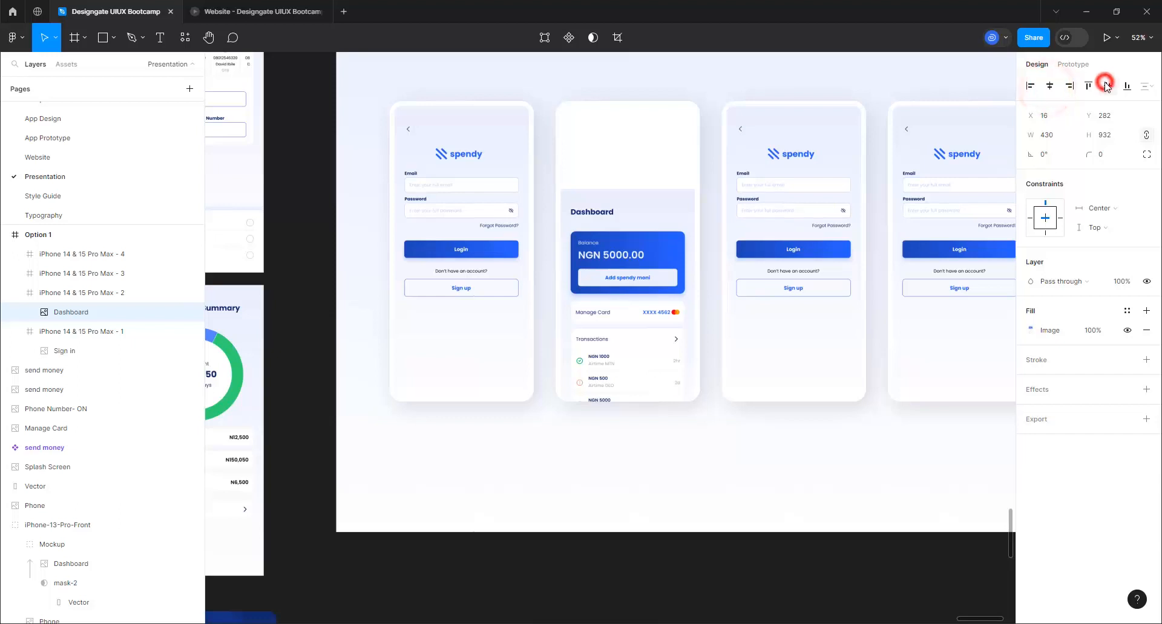
- Set the corner radius of the Dashboard screen in the second phone to 22
left_click(1101, 157)
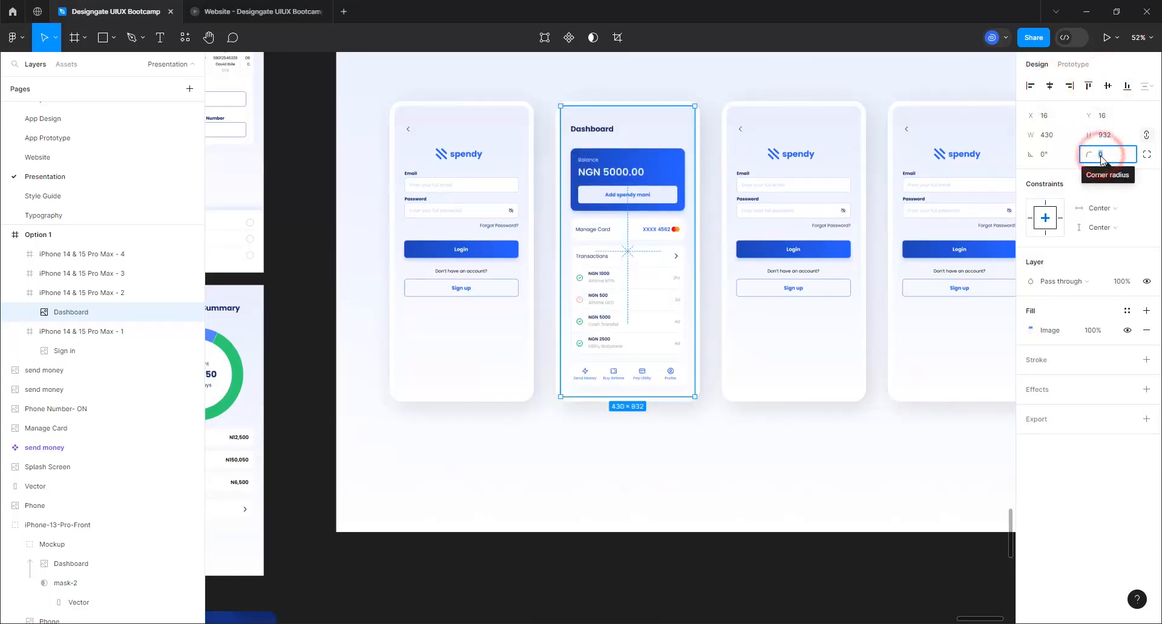
type("22")
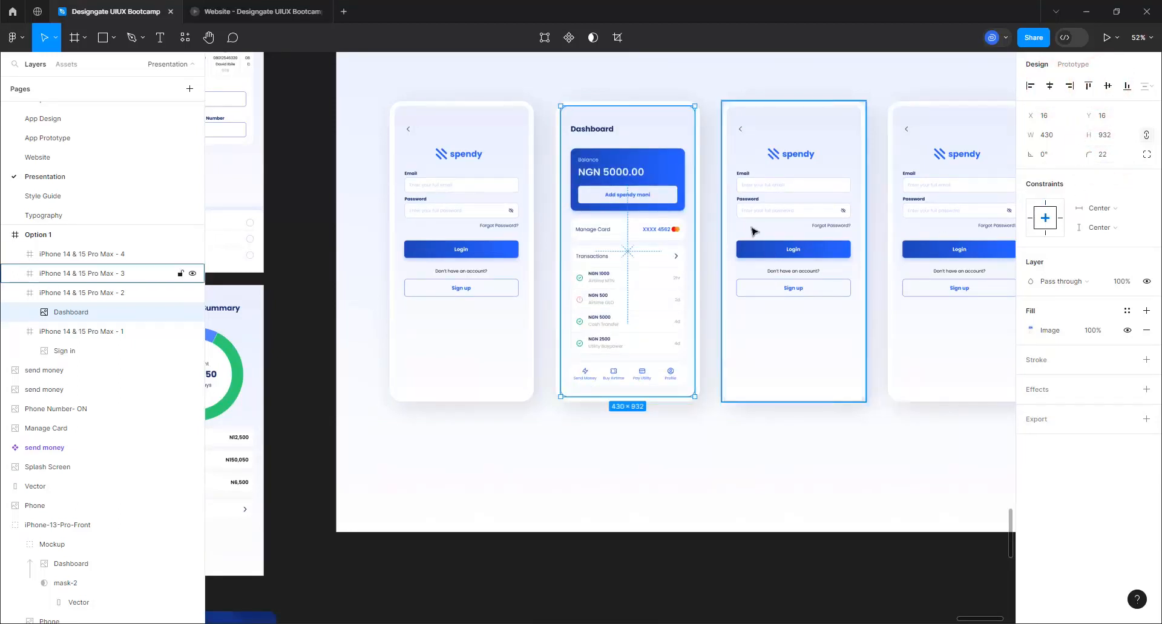
- Delete the Sign in screen from inside the third phone frame
left_click(750, 222)
left_click(755, 224)
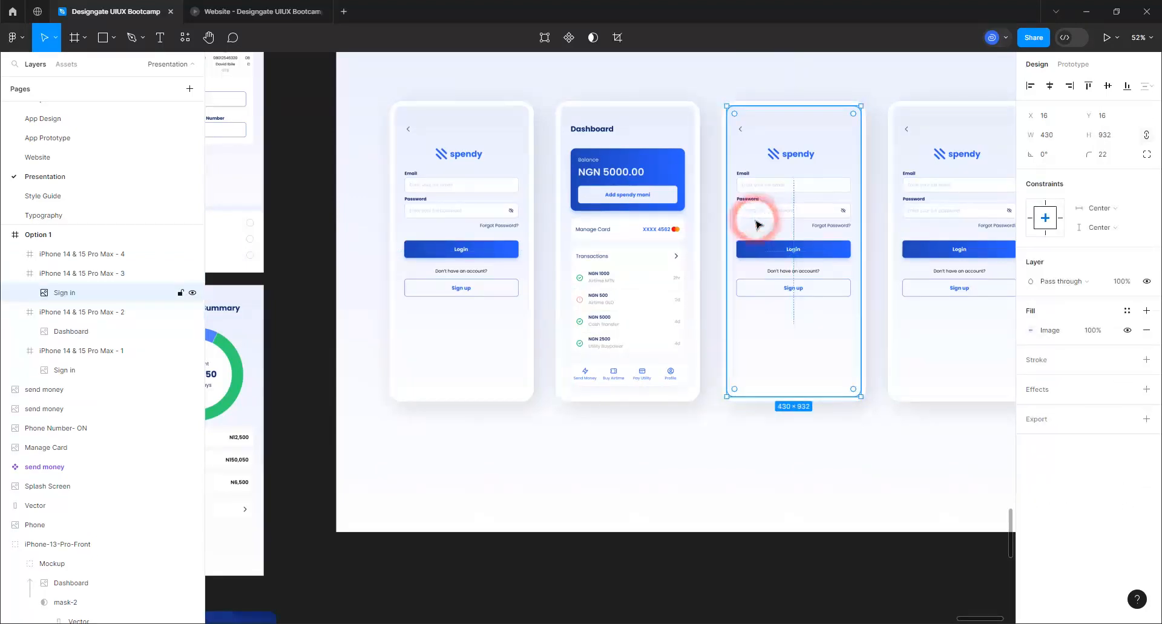
key("Delete")
- Duplicate the Utility Payment screen and place the copy in the empty third phone frame in Option 1
scroll(659, 318, "down", 2)
scroll(643, 315, "down", 4)
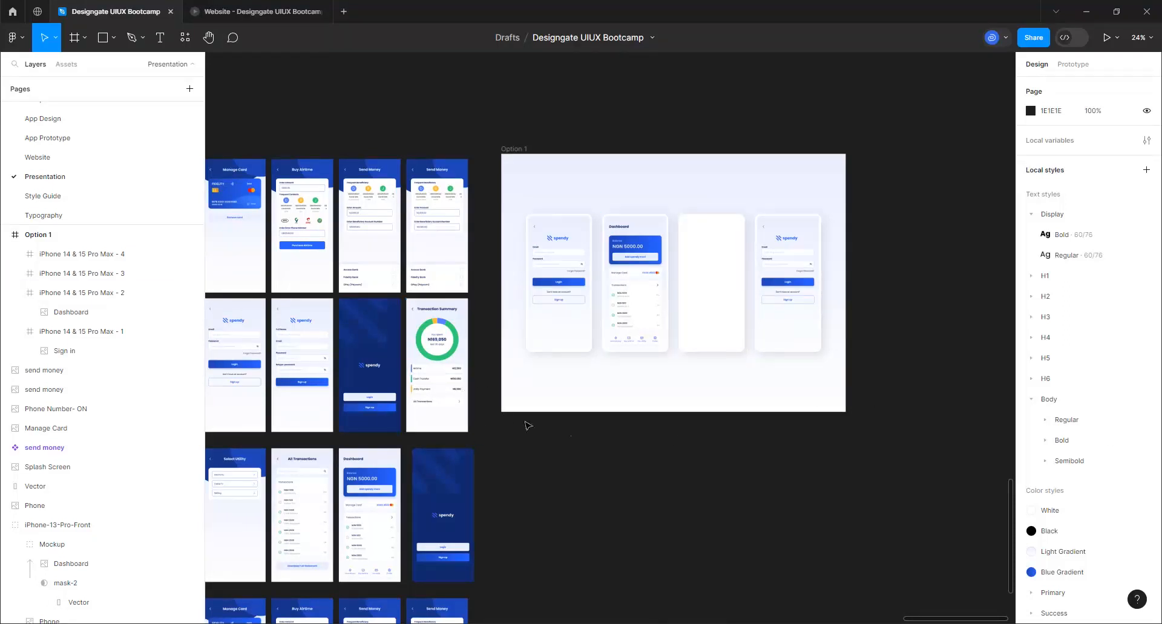
scroll(592, 342, "down", 1)
scroll(339, 381, "down", 1)
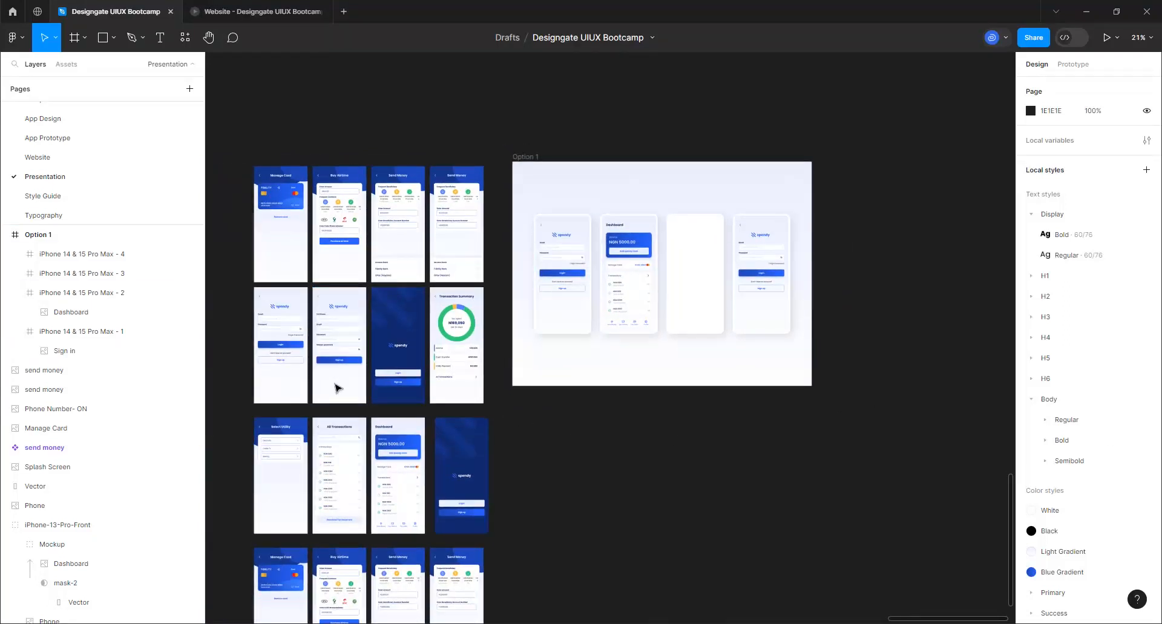
scroll(337, 388, "down", 1)
left_click(272, 463)
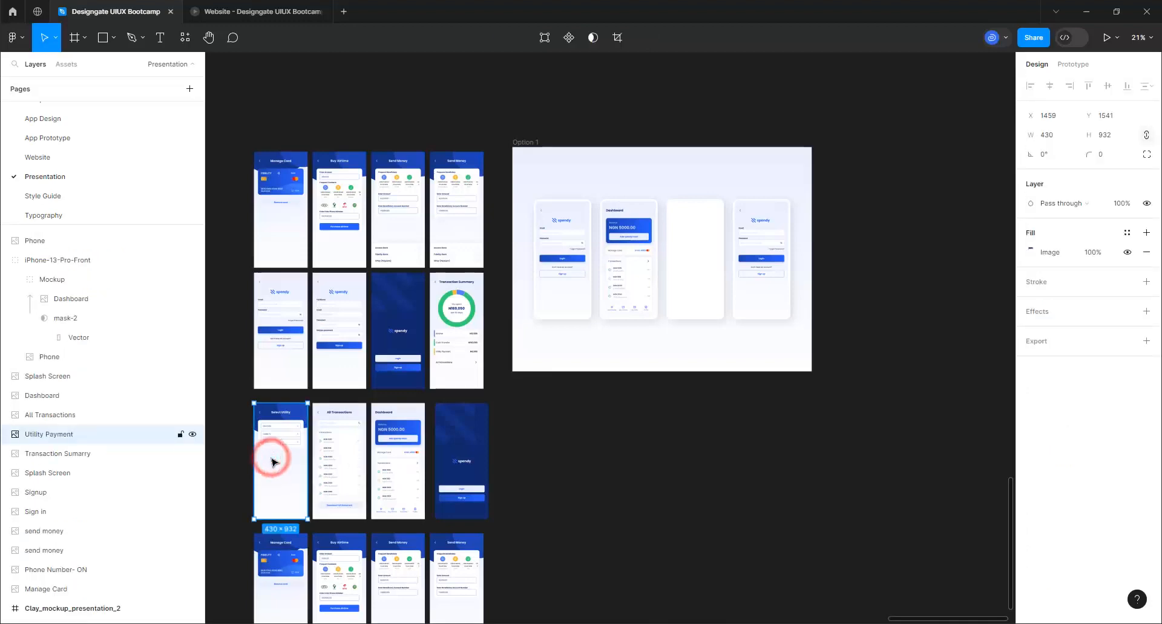
key("ctrl+d")
left_click_drag(271, 463, 693, 274)
scroll(718, 197, "up", 5)
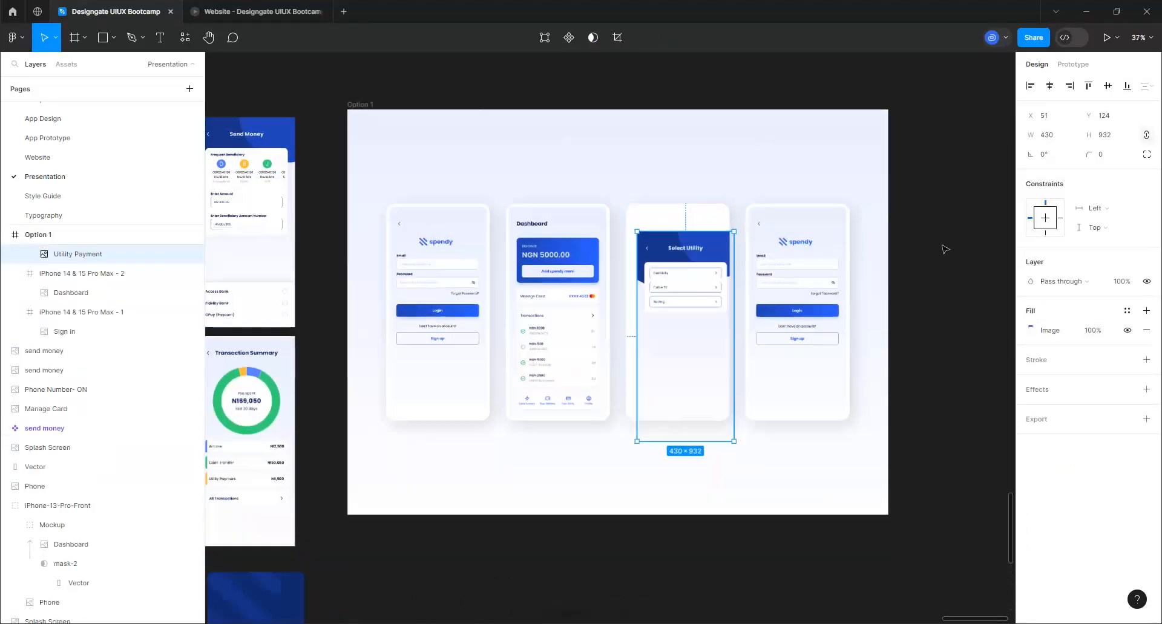
- Give the Utility Payment copy a corner radius of 22 and center it horizontally and vertically in its phone frame
left_click(1101, 156)
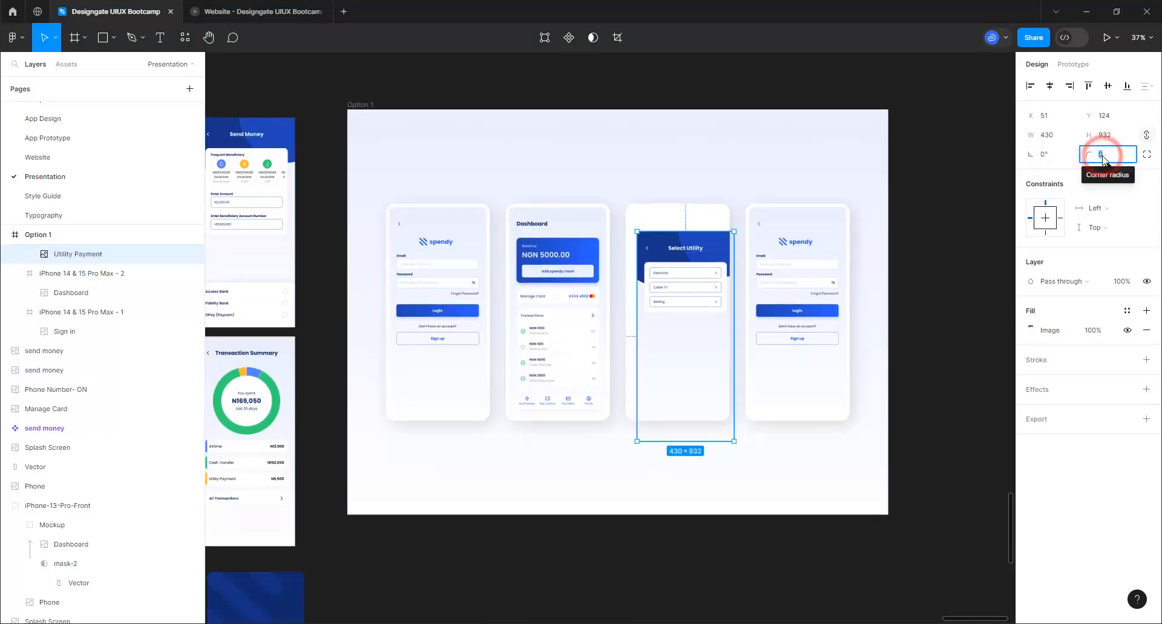
type("22")
key("Return")
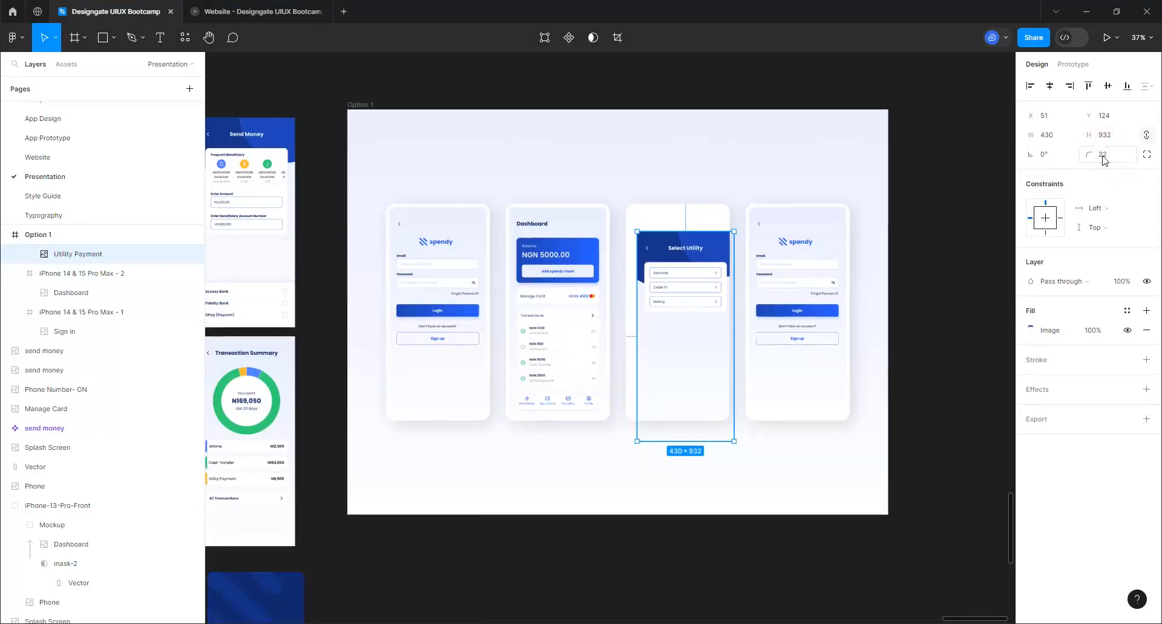
left_click(1048, 85)
left_click(1109, 86)
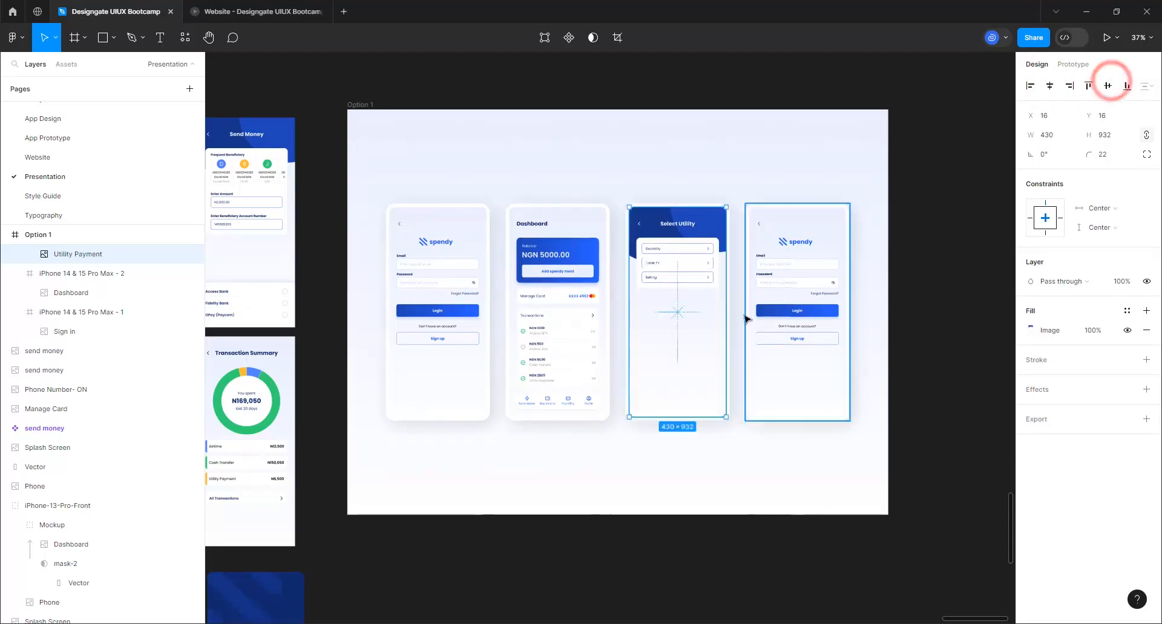
- Delete the Sign in screen from inside the fourth phone frame
left_click(777, 301)
left_click(777, 301)
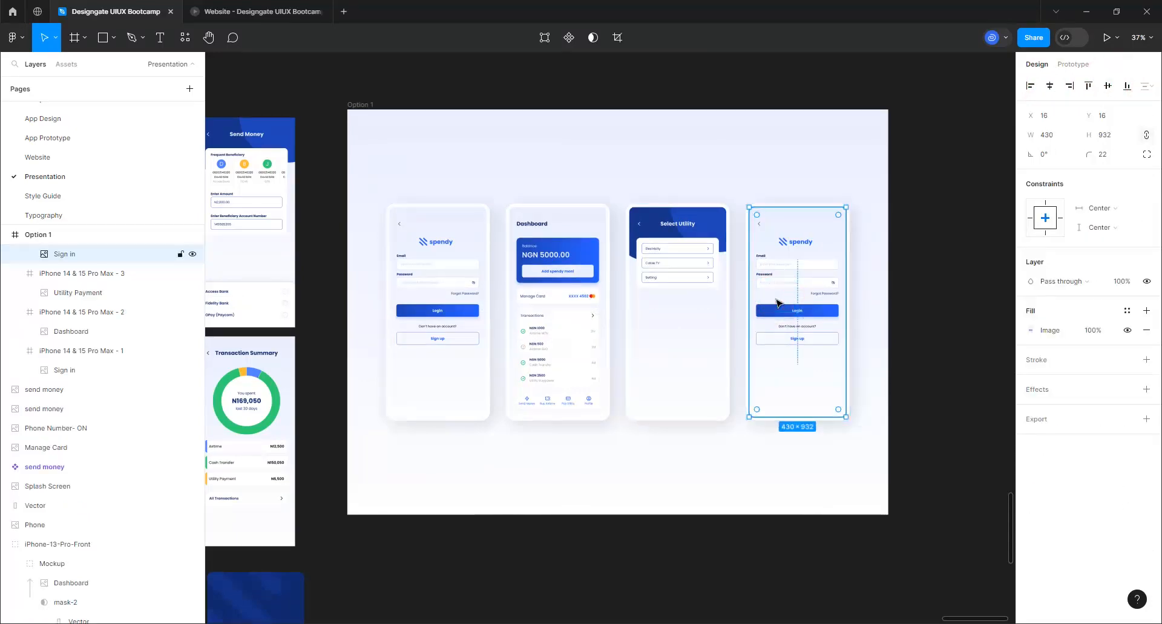
key("Delete")
- Duplicate the Transaction Summary screen and place the copy in the empty fourth phone frame
scroll(778, 379, "down", 5)
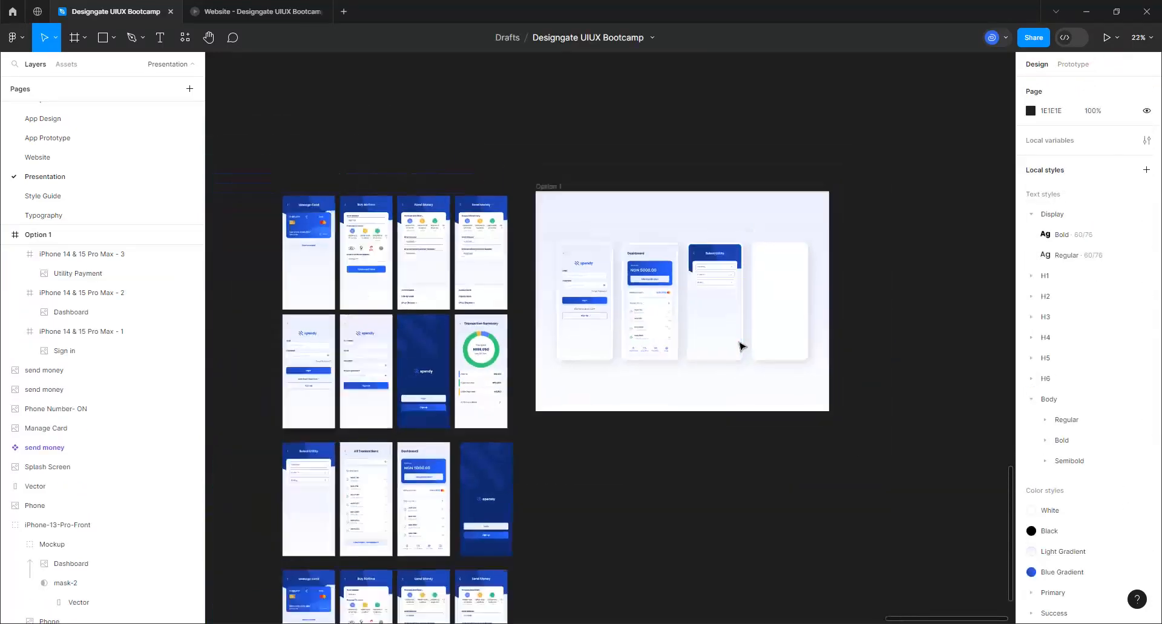
scroll(740, 346, "down", 2)
left_click(517, 385)
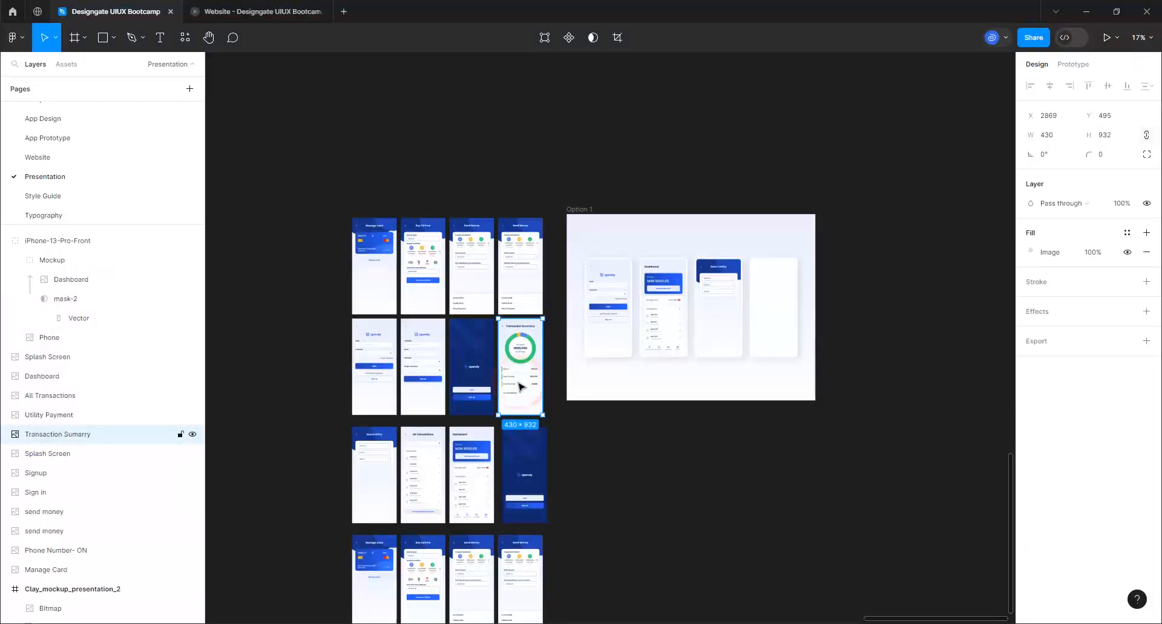
key("ctrl+d")
scroll(779, 327, "up", 3)
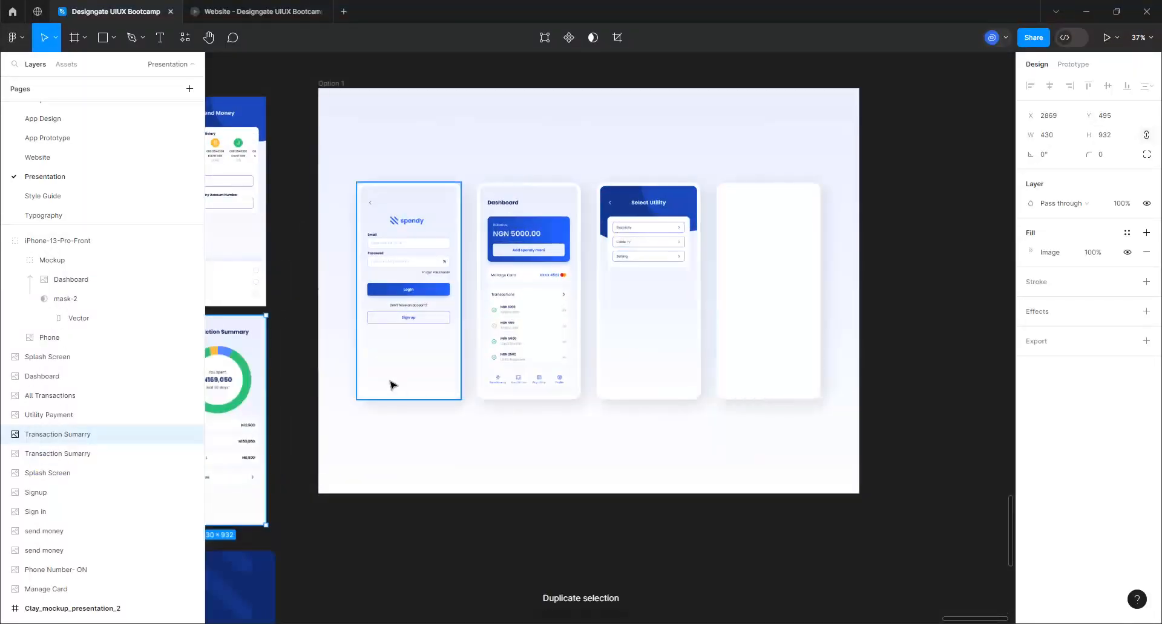
left_click_drag(237, 355, 774, 309)
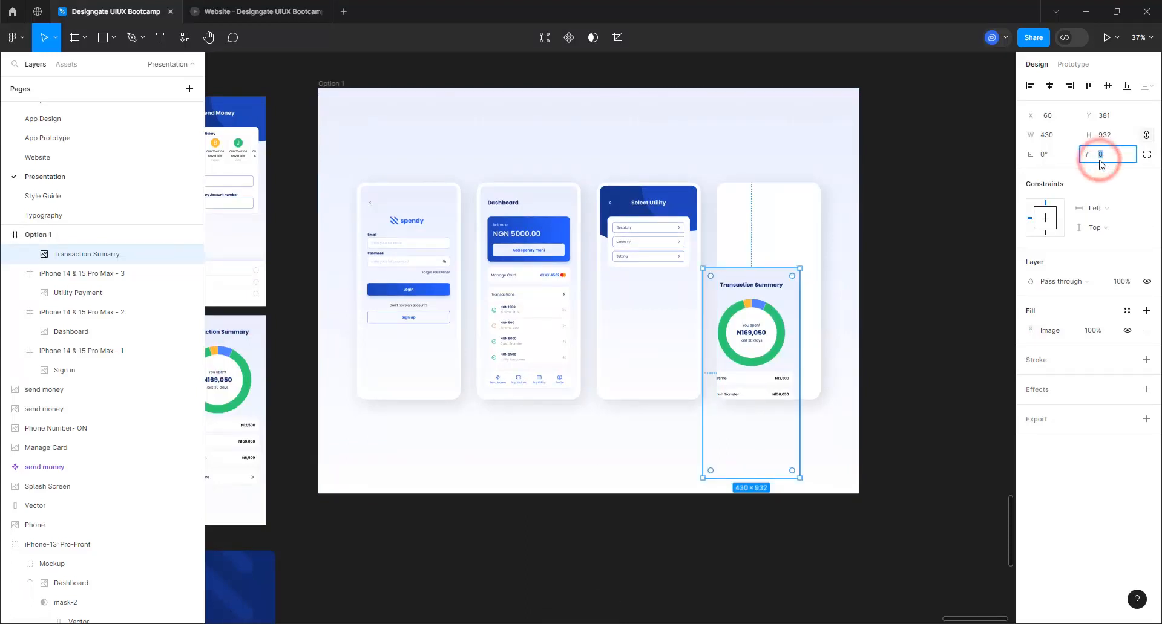
- Set the Transaction Summary copy's corner radius to 22 and center it horizontally and vertically in the fourth phone
type("32")
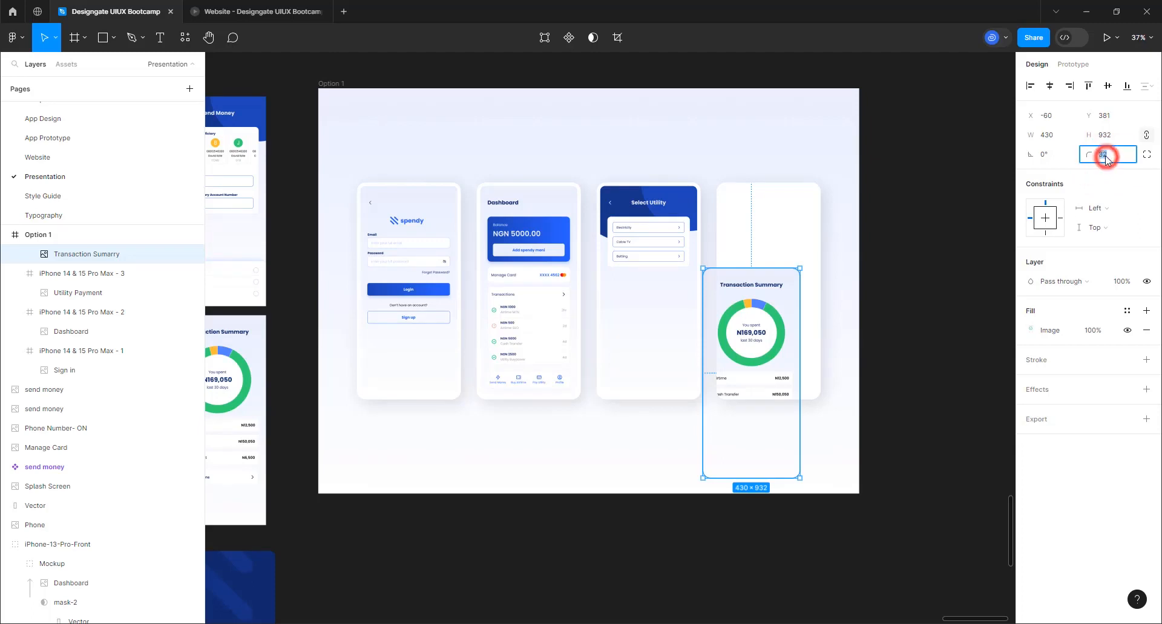
key("Return")
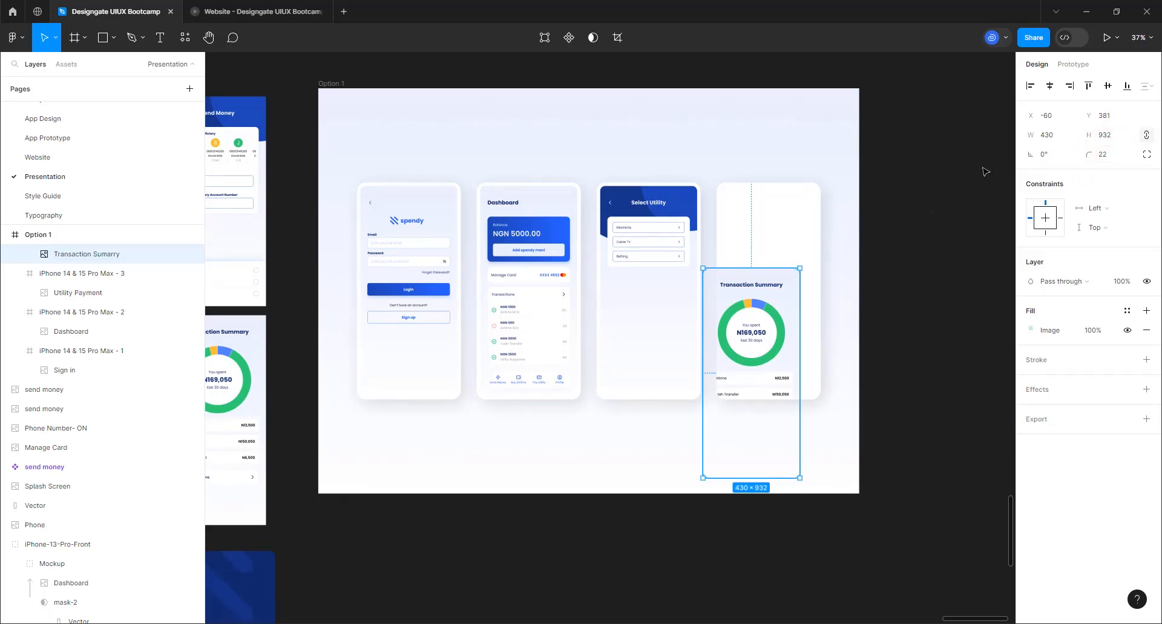
left_click(1049, 86)
left_click(1107, 86)
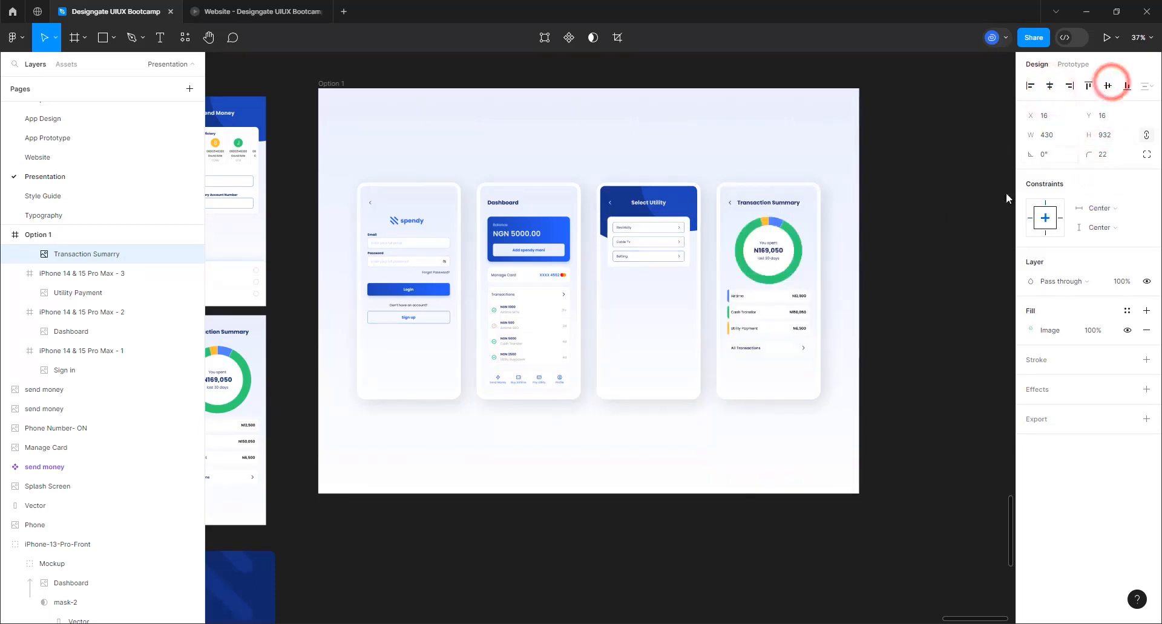
left_click(893, 222)
- Move the first and third phones together straight up to Y 153 to stagger the row
scroll(905, 185, "up", 1)
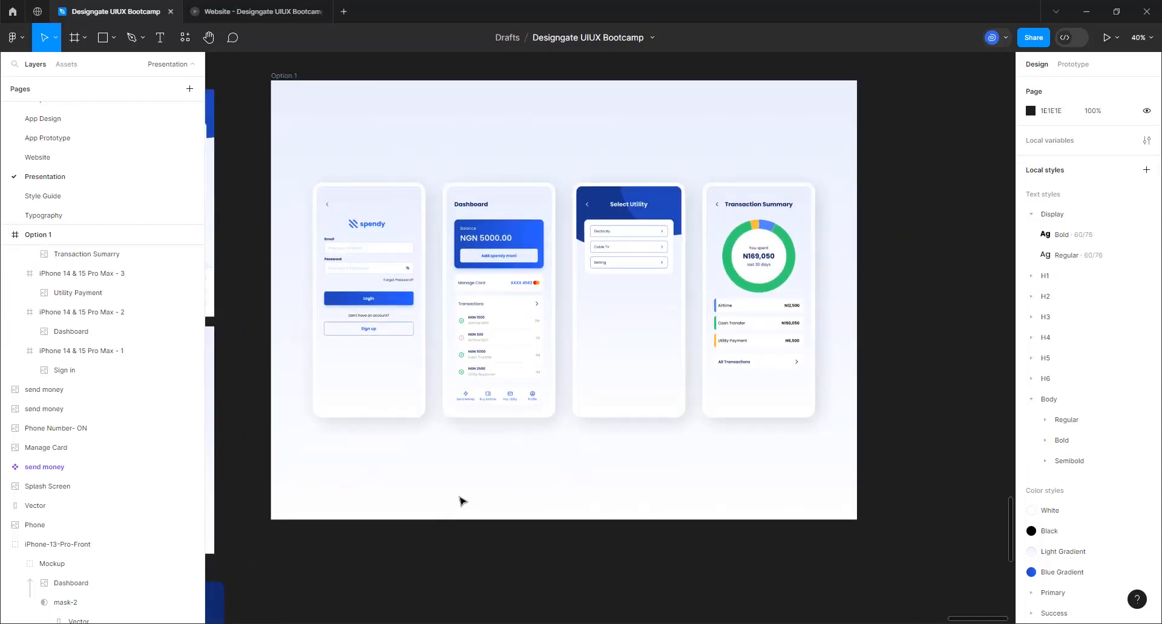
scroll(461, 501, "up", 1)
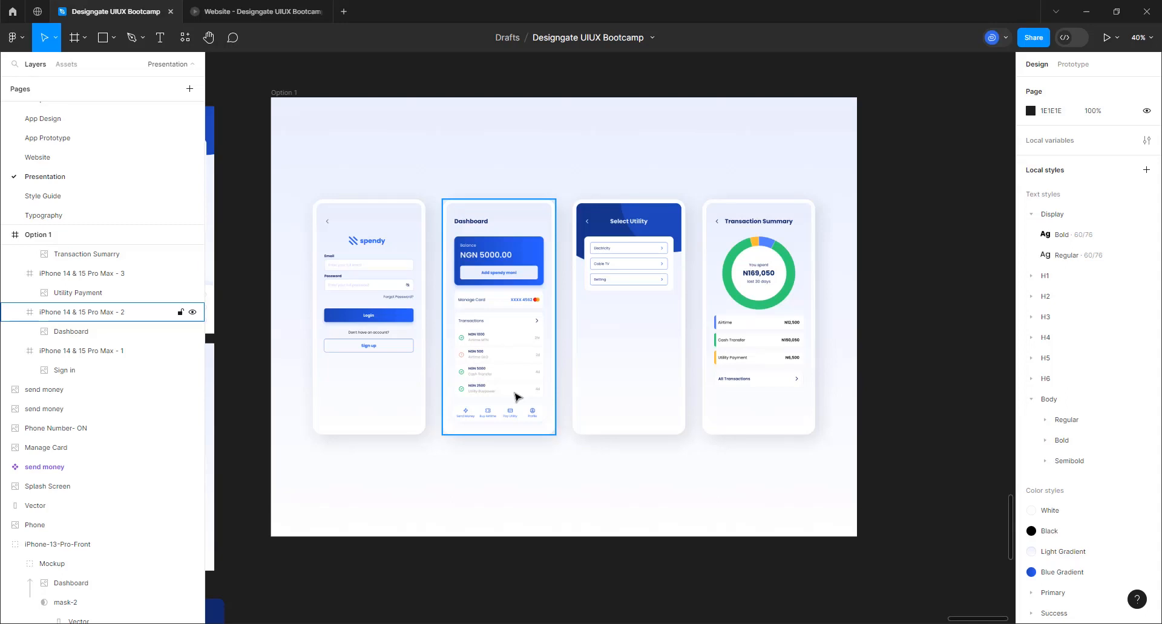
left_click(363, 352)
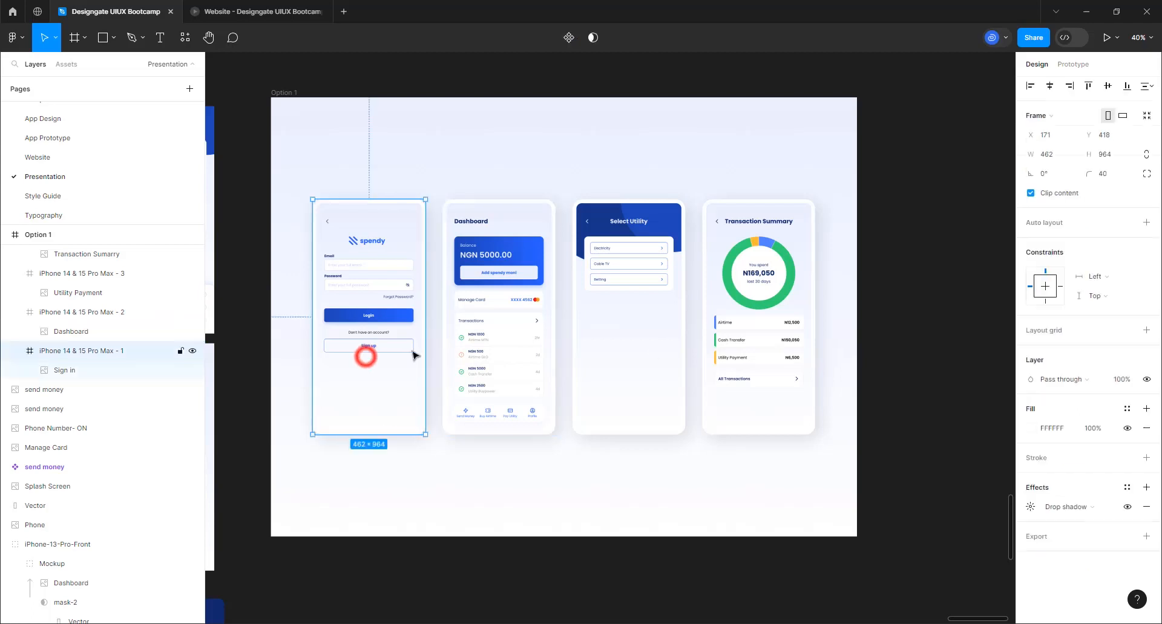
left_click(662, 353, "shift")
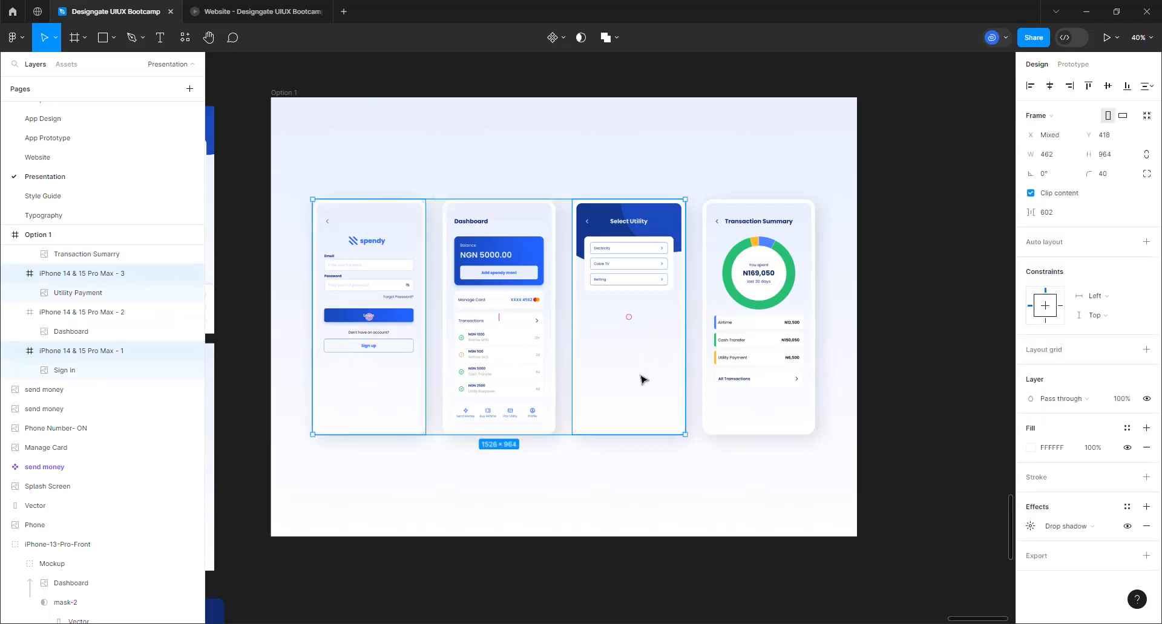
left_click_drag(636, 385, 629, 336)
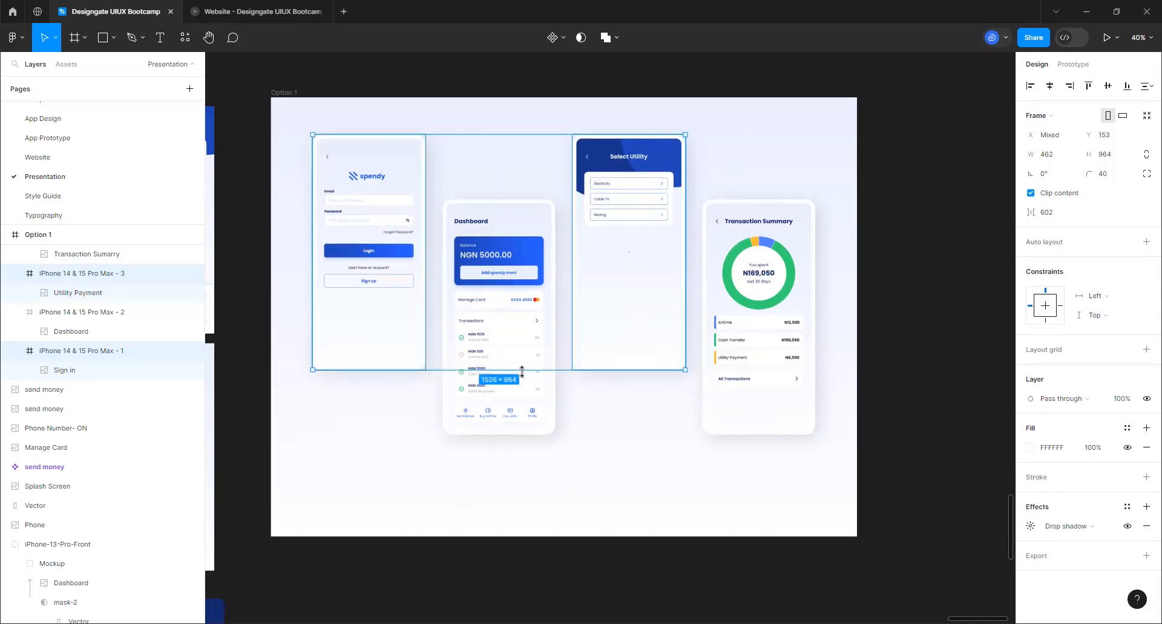
- Move all four staggered phones down together so the group is vertically centered in the Option 1 frame
left_click(519, 374, "shift")
left_click(767, 319, "shift")
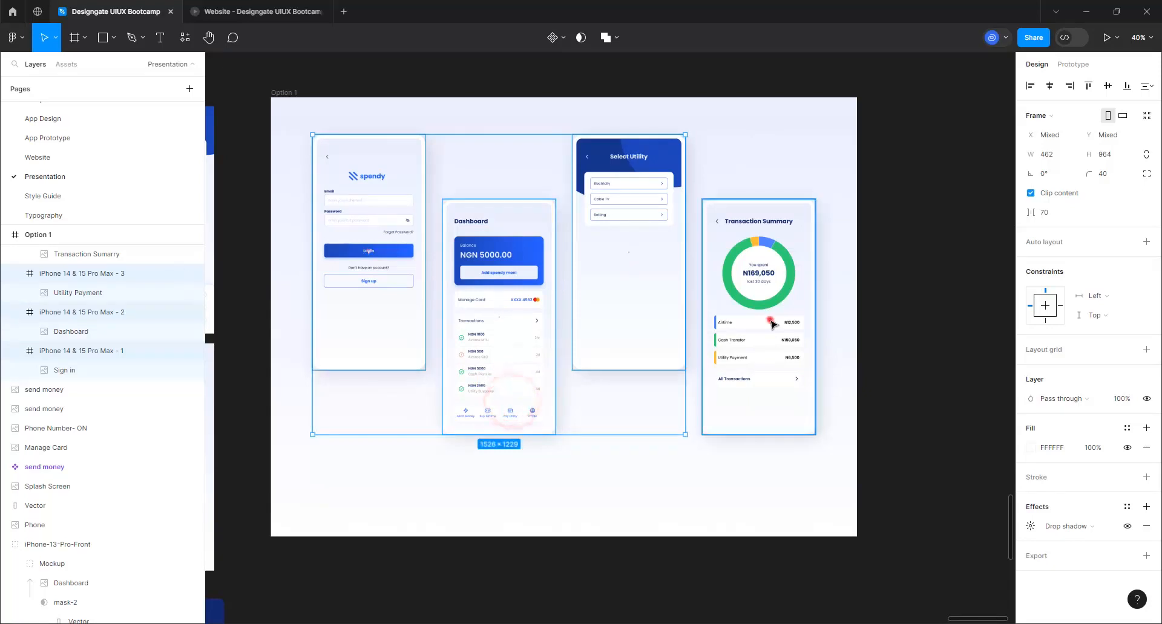
left_click_drag(756, 256, 757, 284)
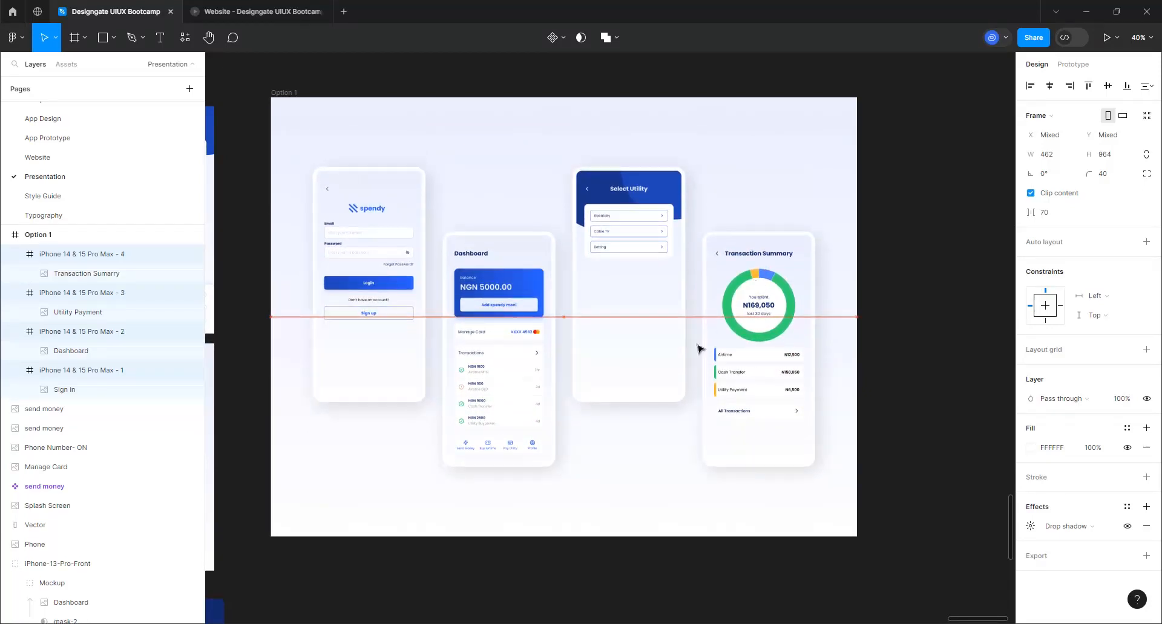
left_click_drag(699, 349, 698, 350)
left_click(646, 407)
left_click(576, 509)
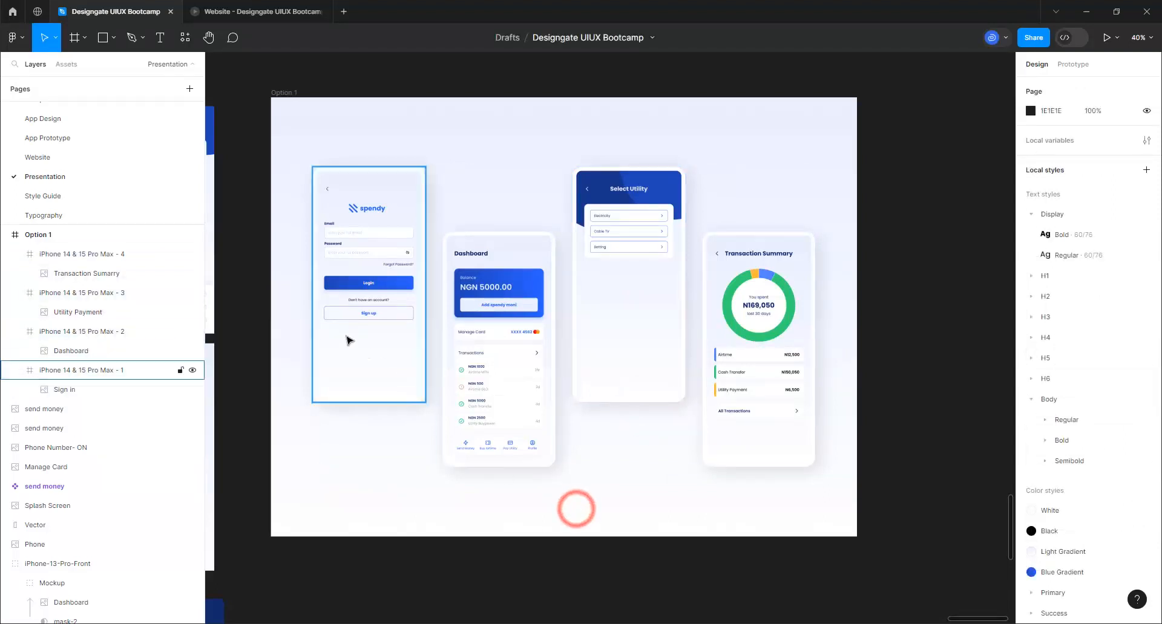
- Duplicate the whole Option 1 frame to start a second layout variant beside it
scroll(348, 340, "down", 3)
scroll(548, 505, "up", 1)
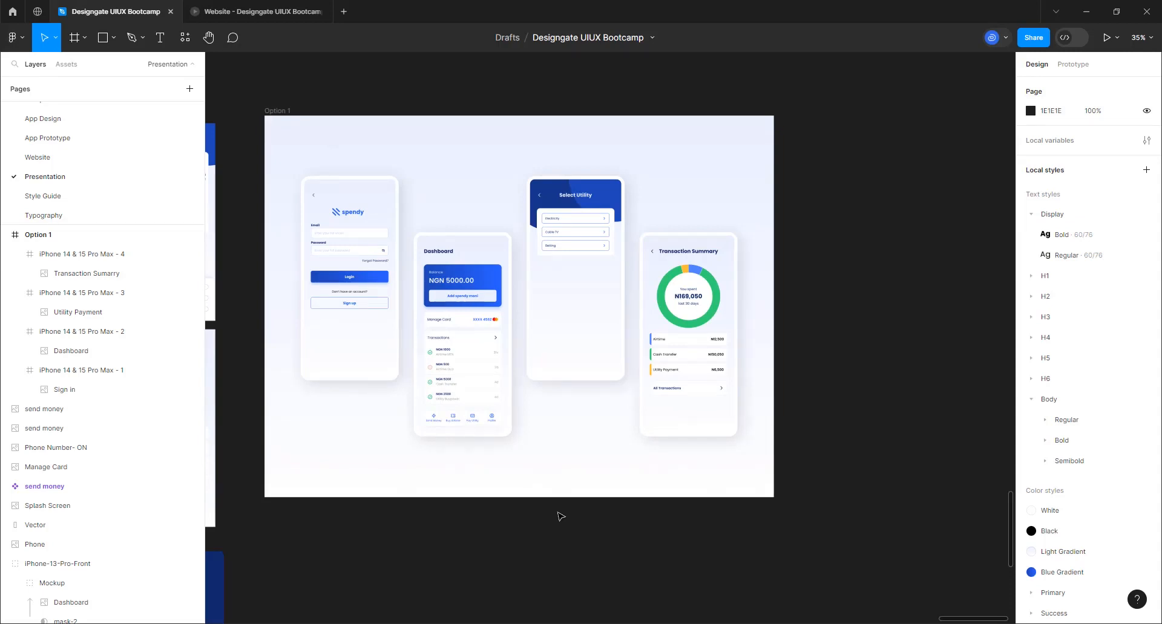
scroll(520, 240, "down", 2)
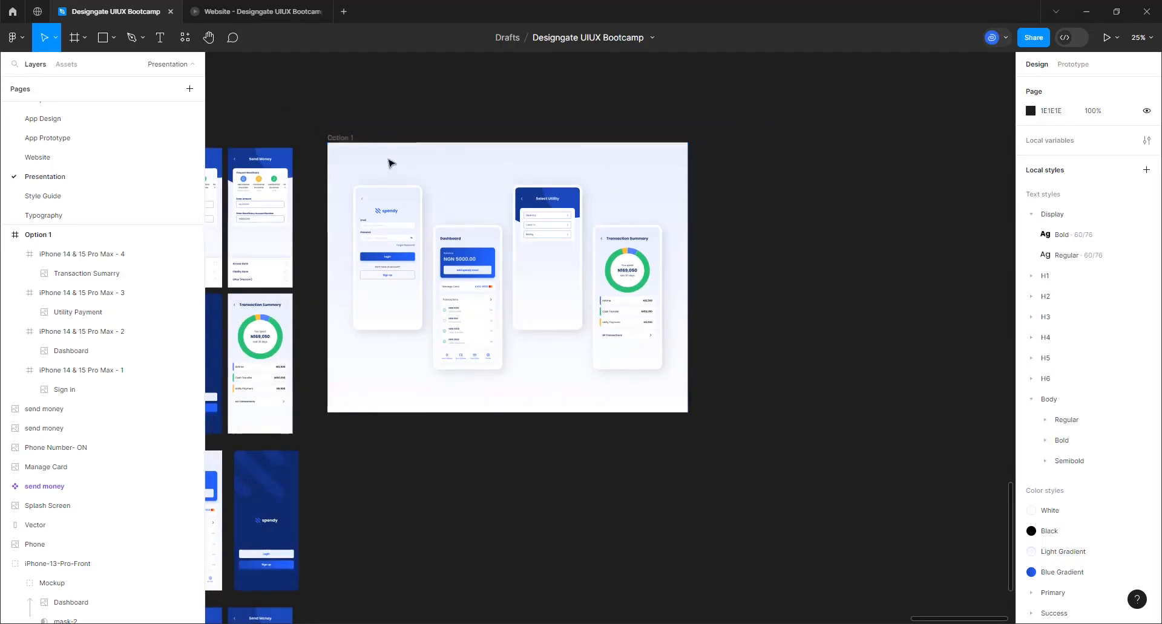
left_click(342, 139)
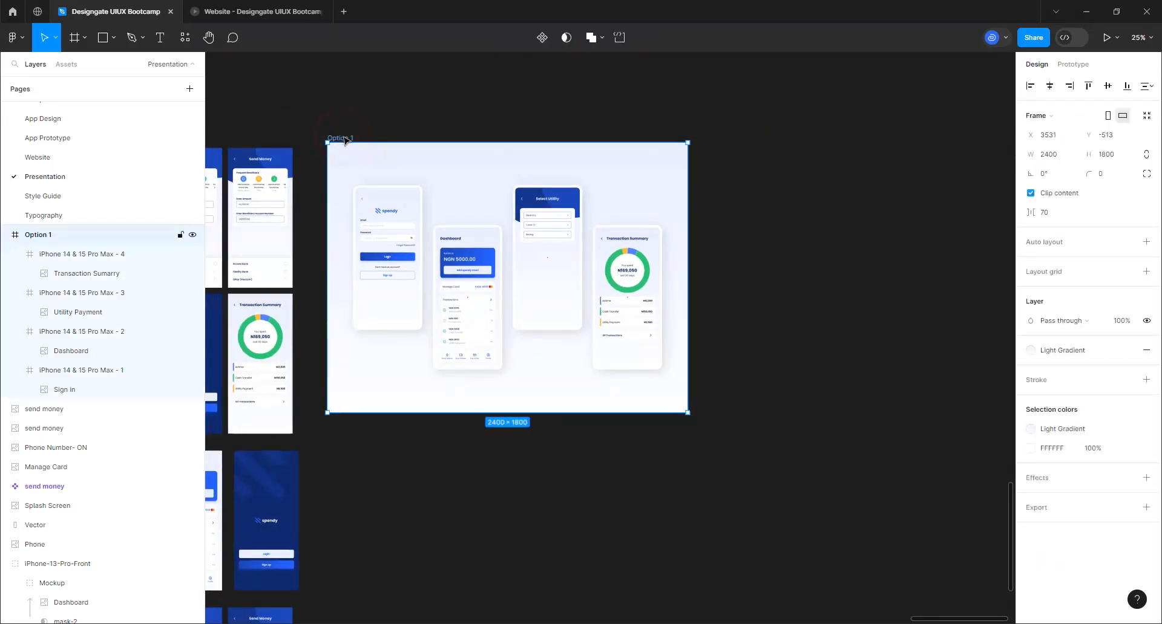
key("ctrl+d")
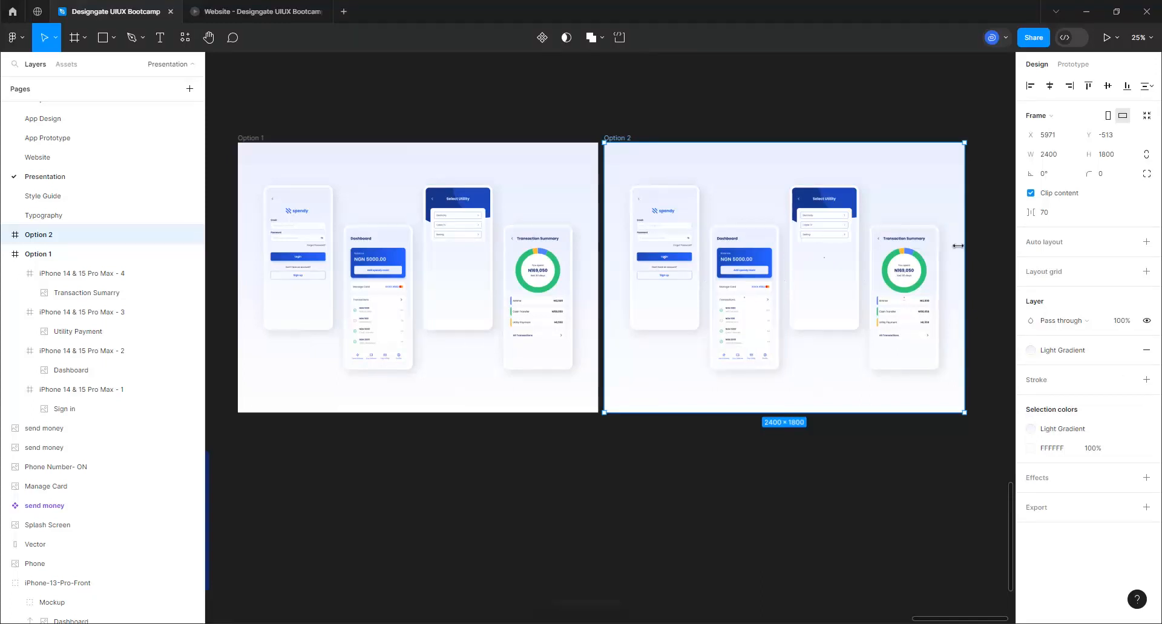
- Move the first and third phones in the Option 2 frame together straight down to Y 852
scroll(446, 332, "down", 3)
scroll(867, 276, "up", 1)
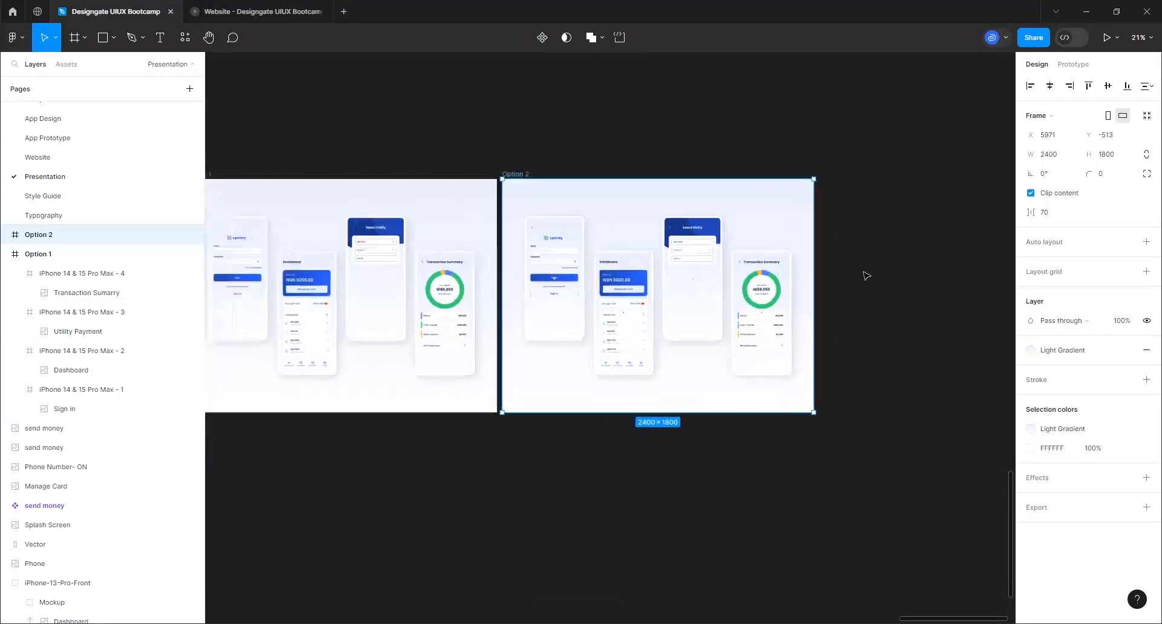
scroll(866, 276, "up", 2)
scroll(845, 310, "up", 1)
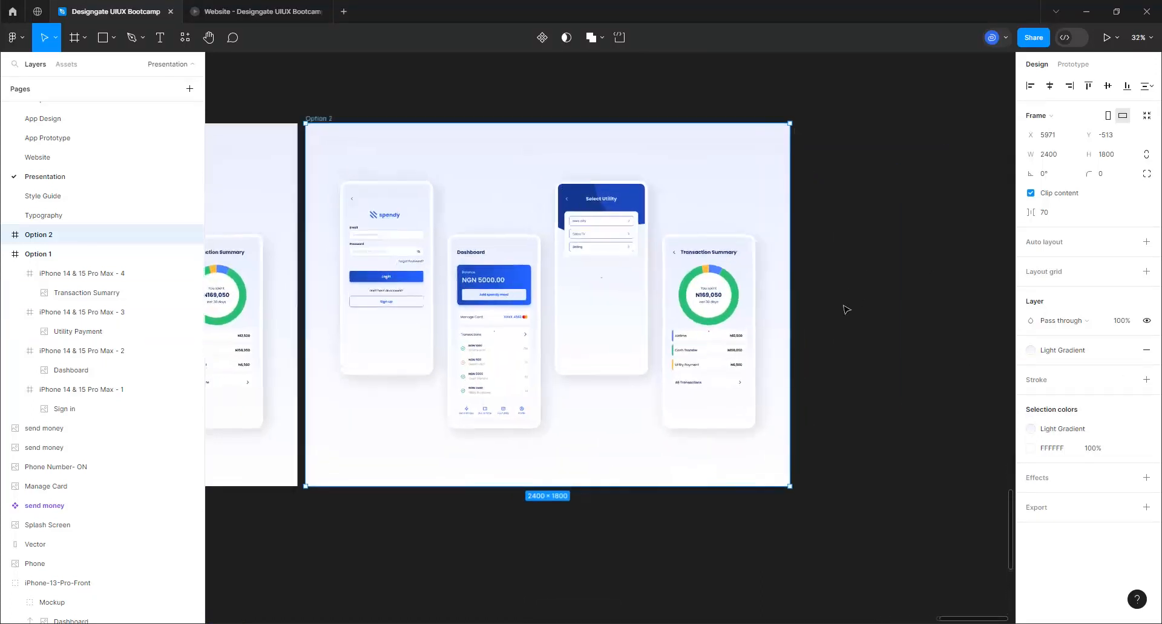
left_click(412, 284)
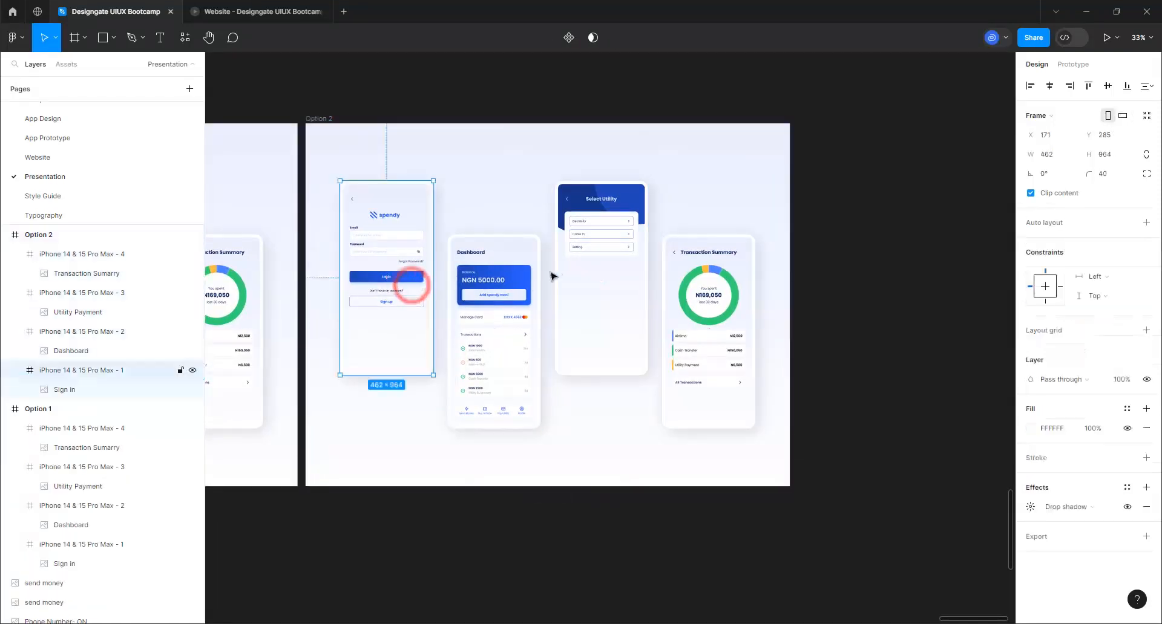
left_click(581, 256, "shift")
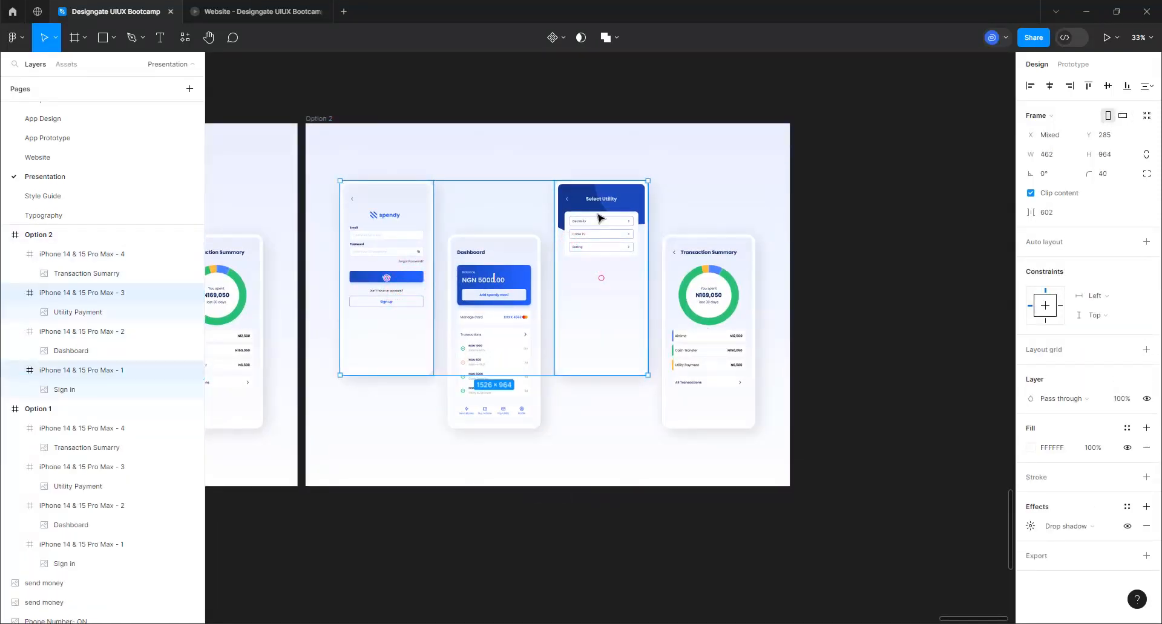
left_click_drag(598, 243, 601, 332)
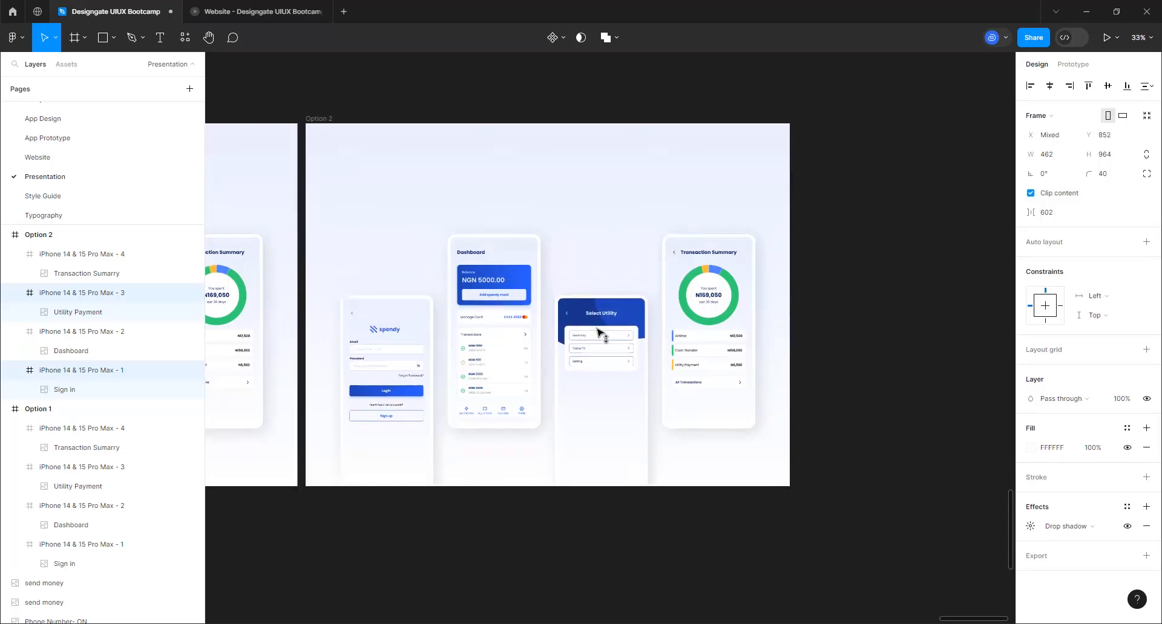
- Move the second and fourth phones in Option 2 together straight up to Y 436
left_click(503, 287)
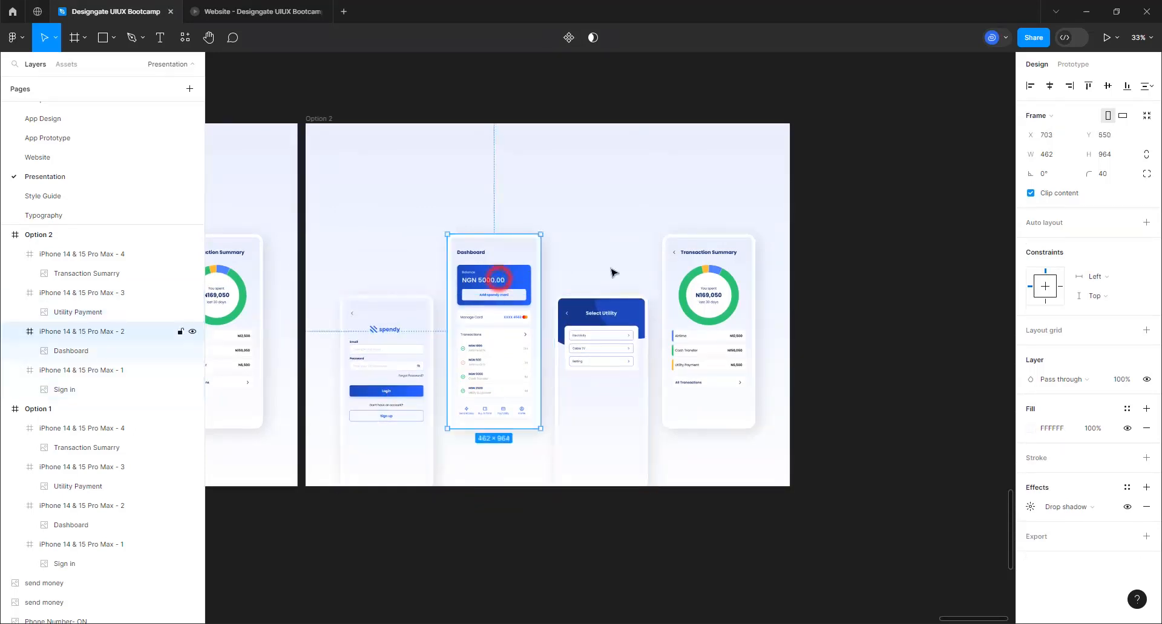
left_click(715, 277, "shift")
left_click_drag(715, 277, 716, 254)
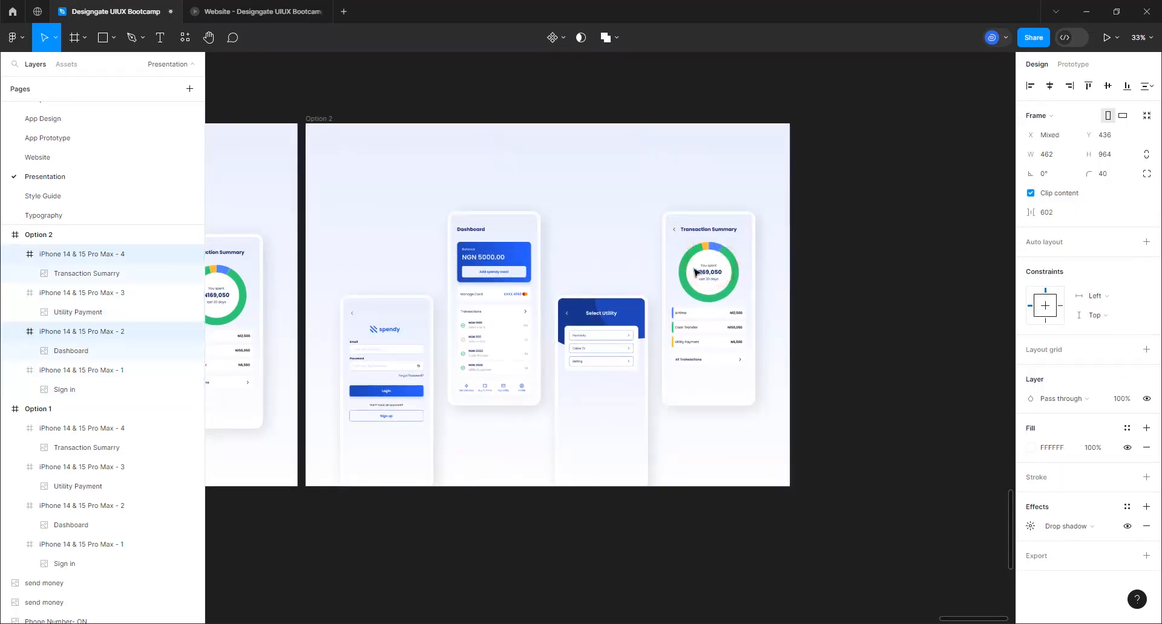
- Move all four Option 2 phones up together so the staggered group is vertically centered in the frame
left_click(620, 324, "shift")
left_click(382, 332, "shift")
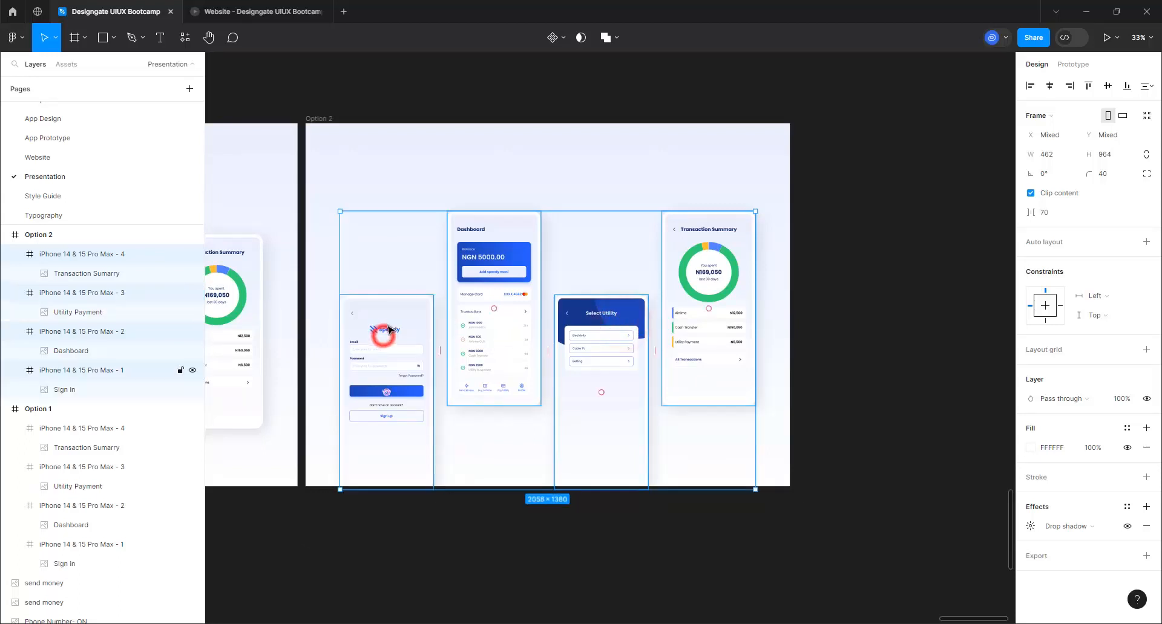
left_click_drag(391, 317, 398, 277)
left_click_drag(602, 363, 603, 363)
scroll(665, 314, "down", 8)
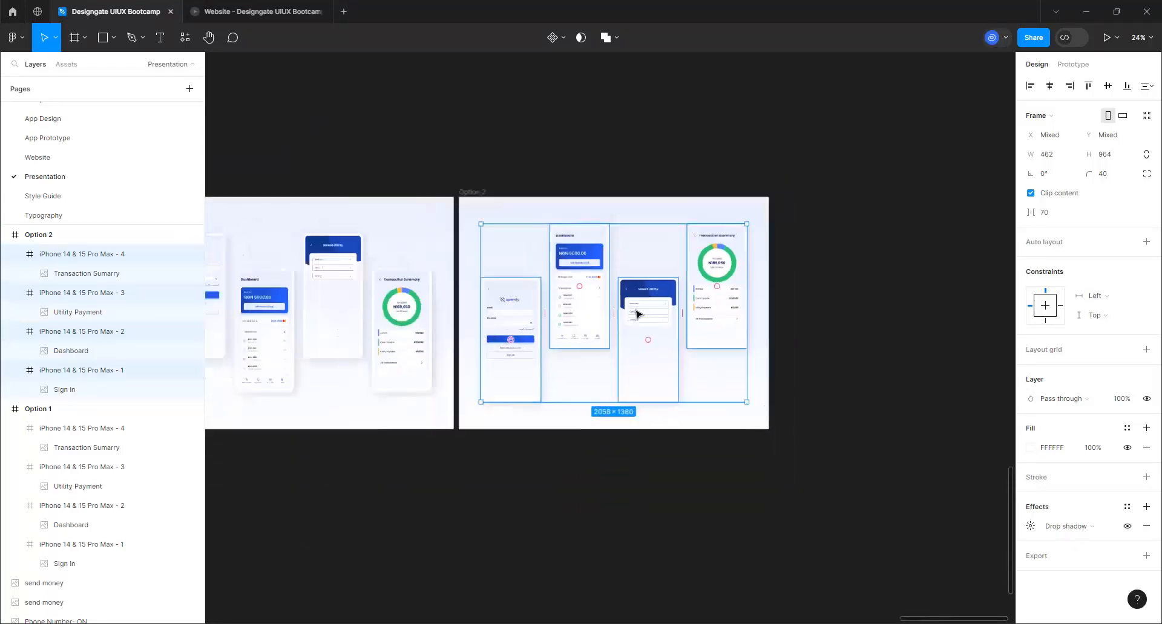
scroll(476, 418, "up", 1)
left_click(433, 415)
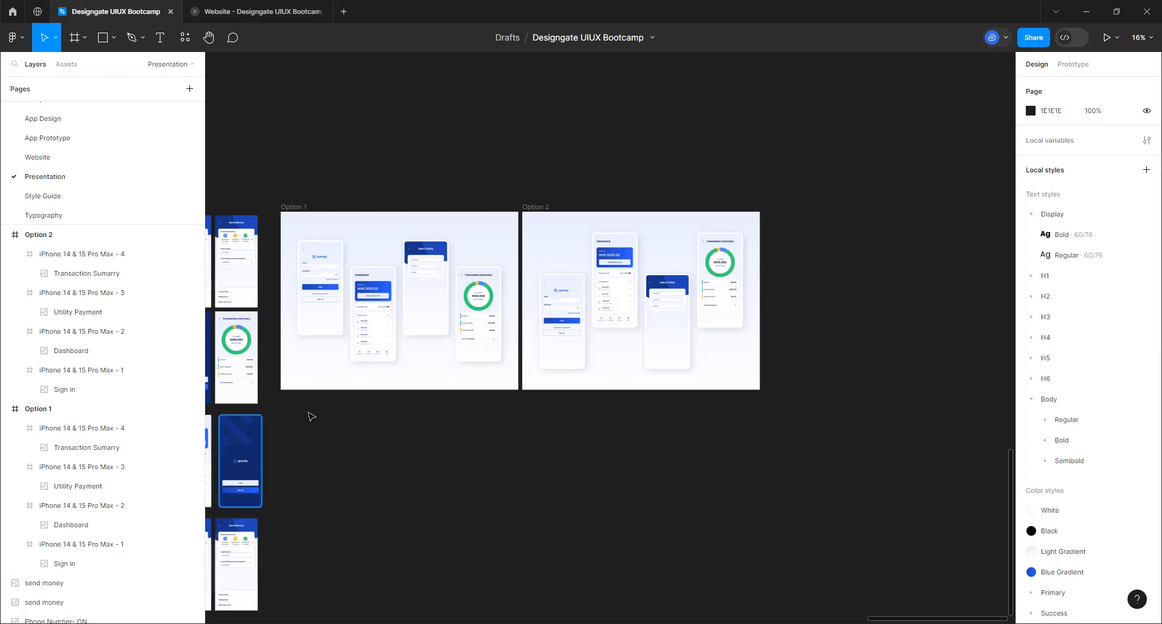
- Duplicate the Option 1 frame and place the copy directly beneath the original at X 3531, Y 1427
left_click(301, 207)
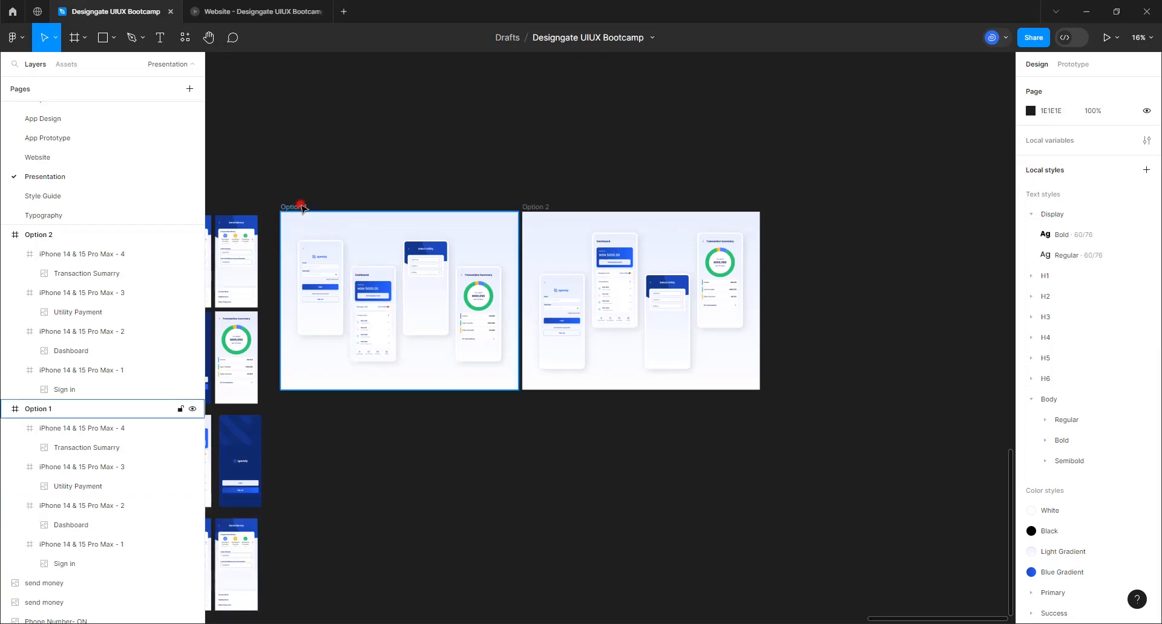
key("ctrl+d")
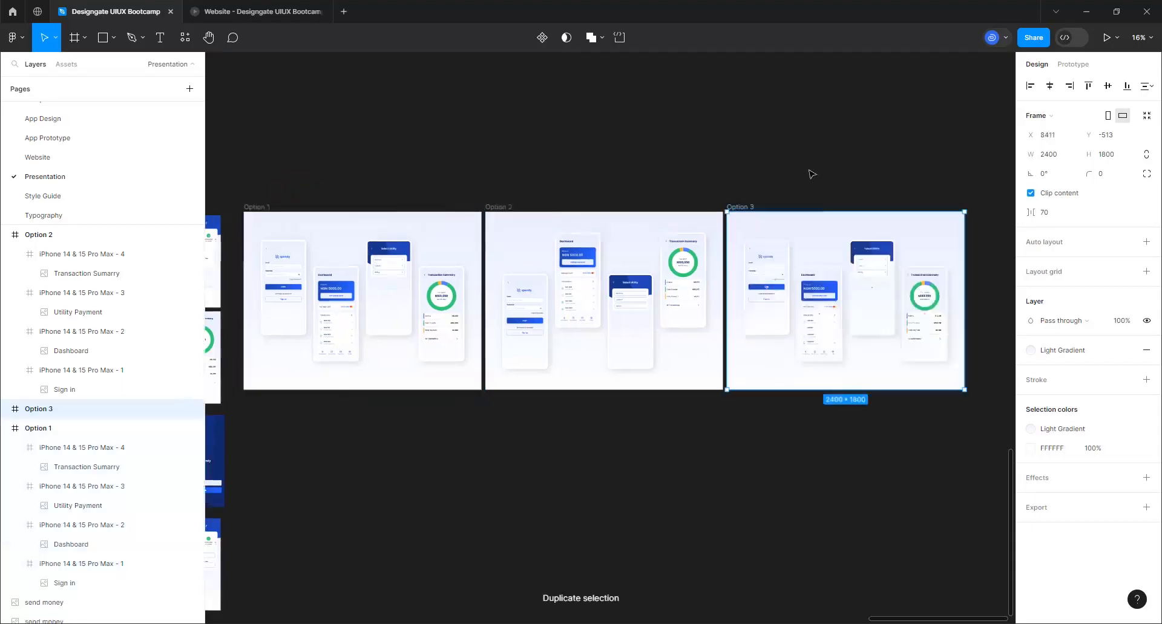
left_click_drag(749, 209, 268, 404)
scroll(778, 215, "down", 2)
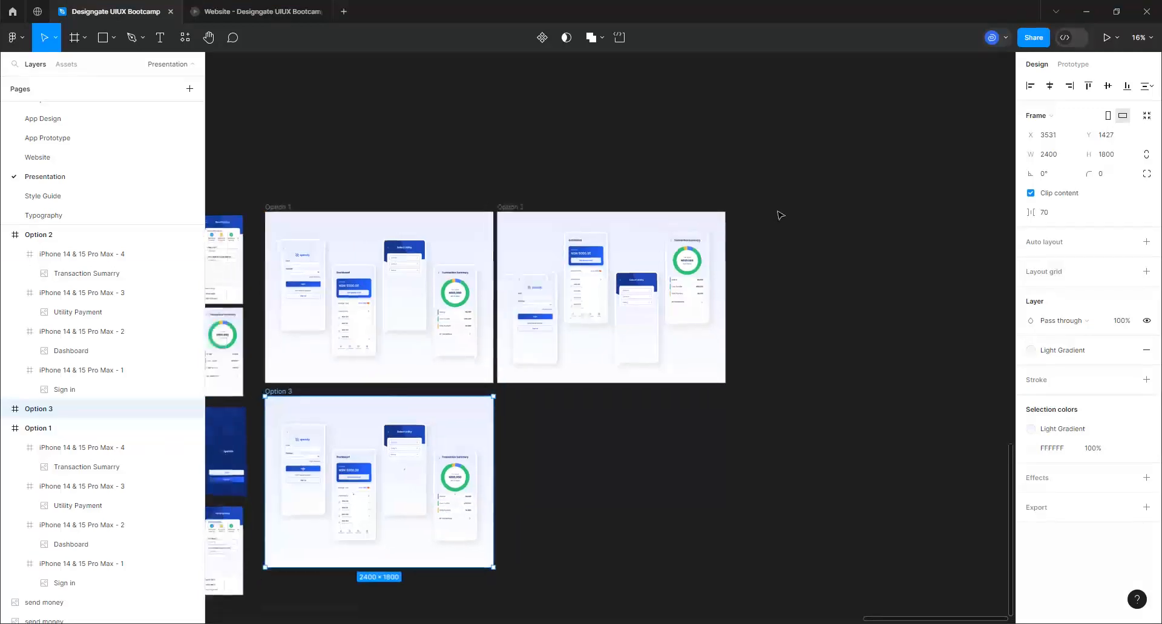
scroll(453, 462, "up", 5)
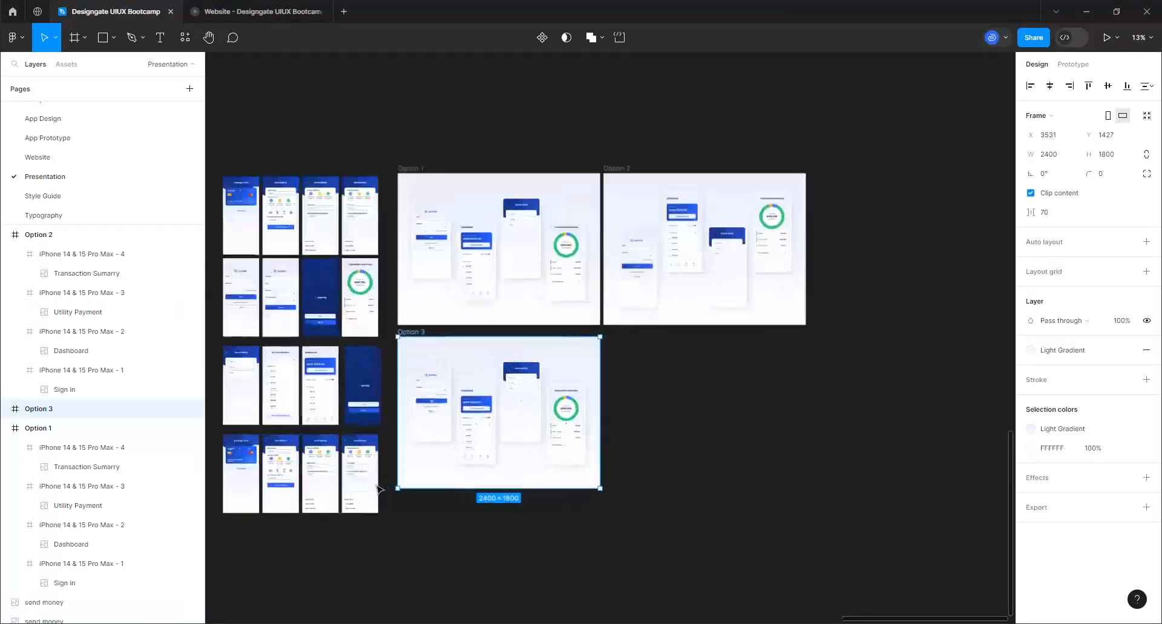
- Align the tops of all four phones in Option 3 and move the row up to Y 56
scroll(568, 441, "up", 3)
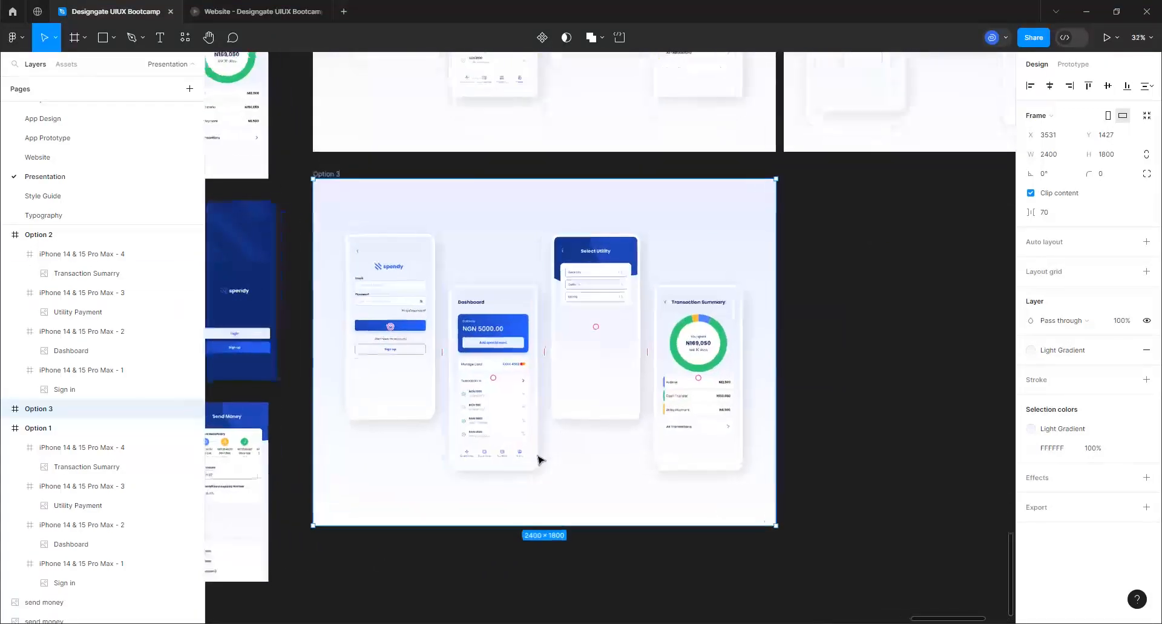
left_click(514, 389, "shift")
left_click(583, 356, "shift")
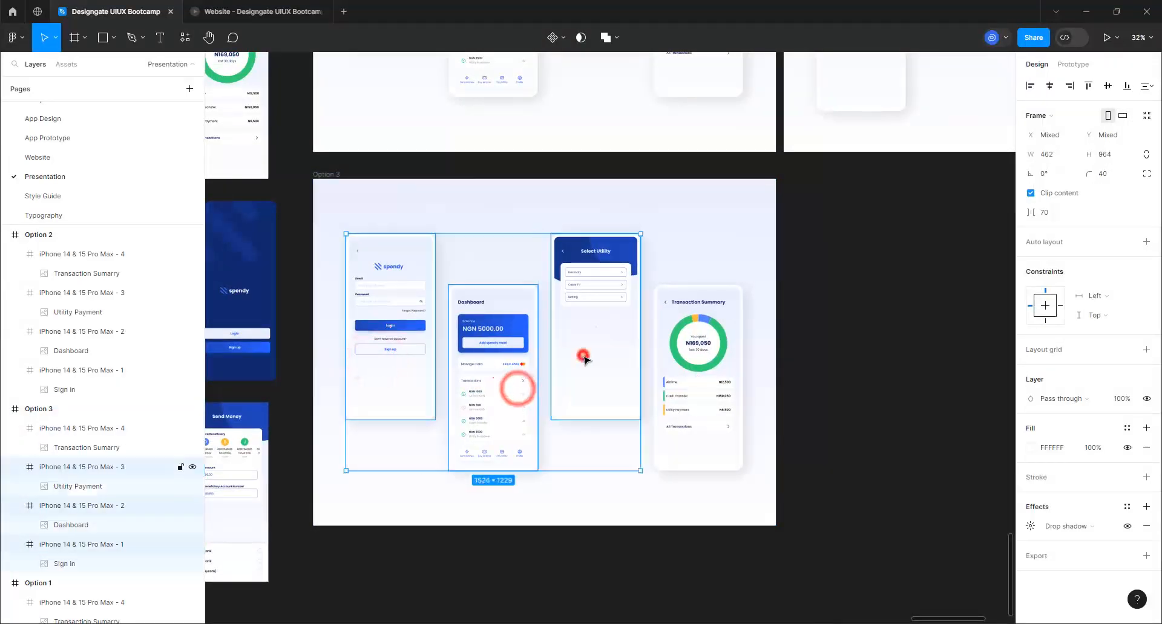
left_click(693, 352, "shift")
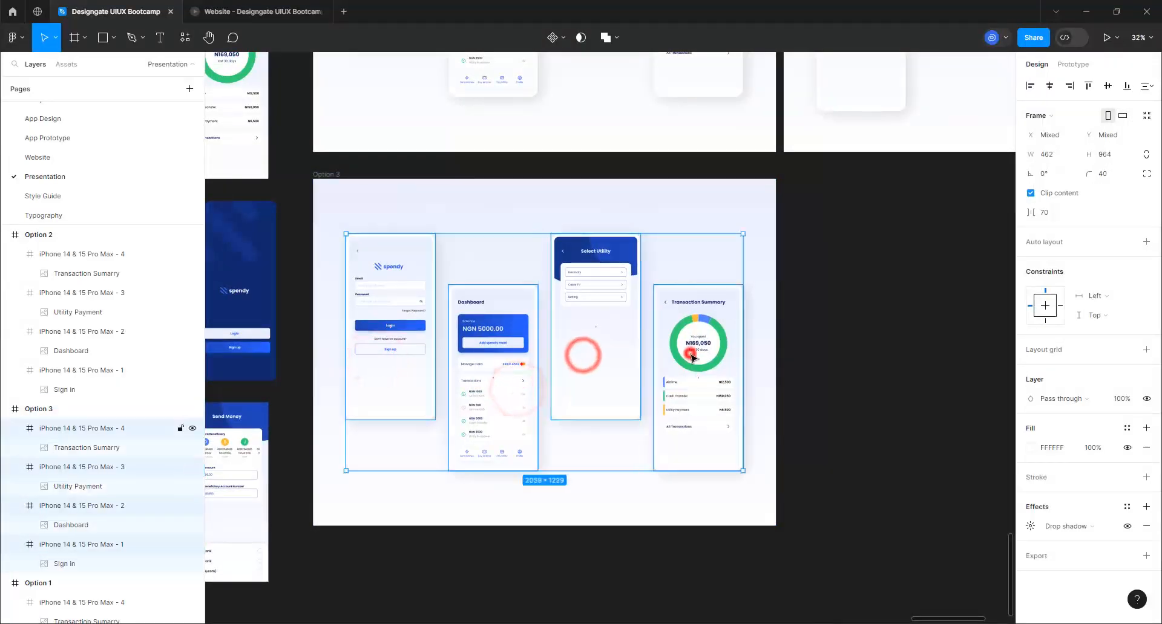
left_click(1089, 85)
- Duplicate the Option 3 phone row straight below and nudge the copies to Y 1090, matching the 70 px horizontal spacing
mouse_move(591, 292)
left_mouse_down()
mouse_move(585, 249)
mouse_move(591, 350)
mouse_move(576, 445)
left_mouse_up()
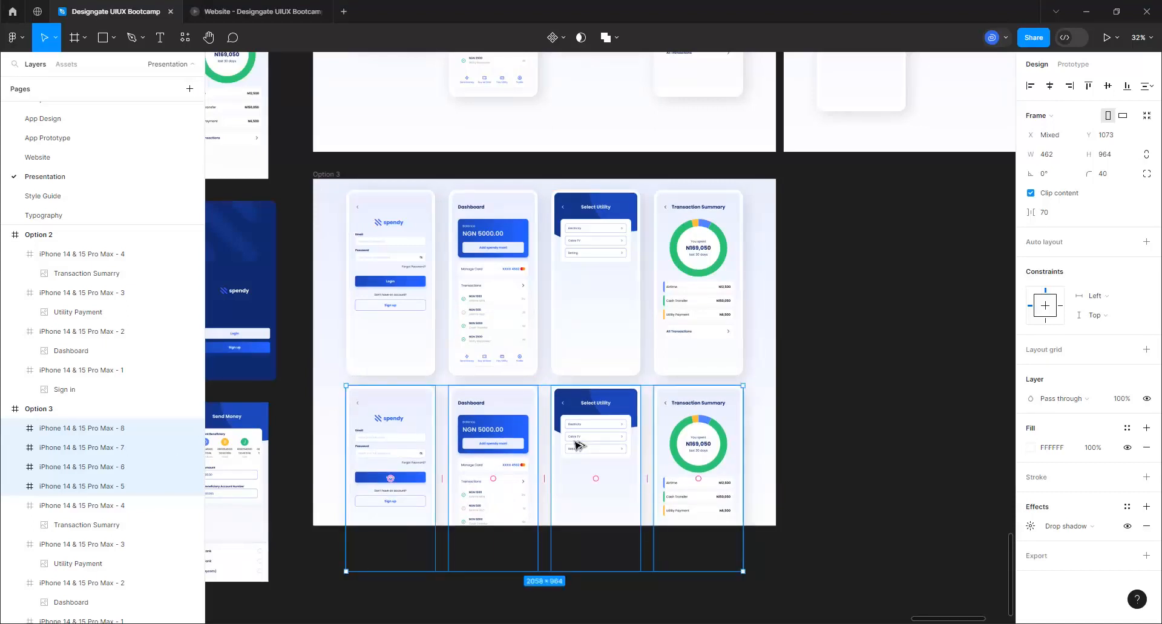
key("alt")
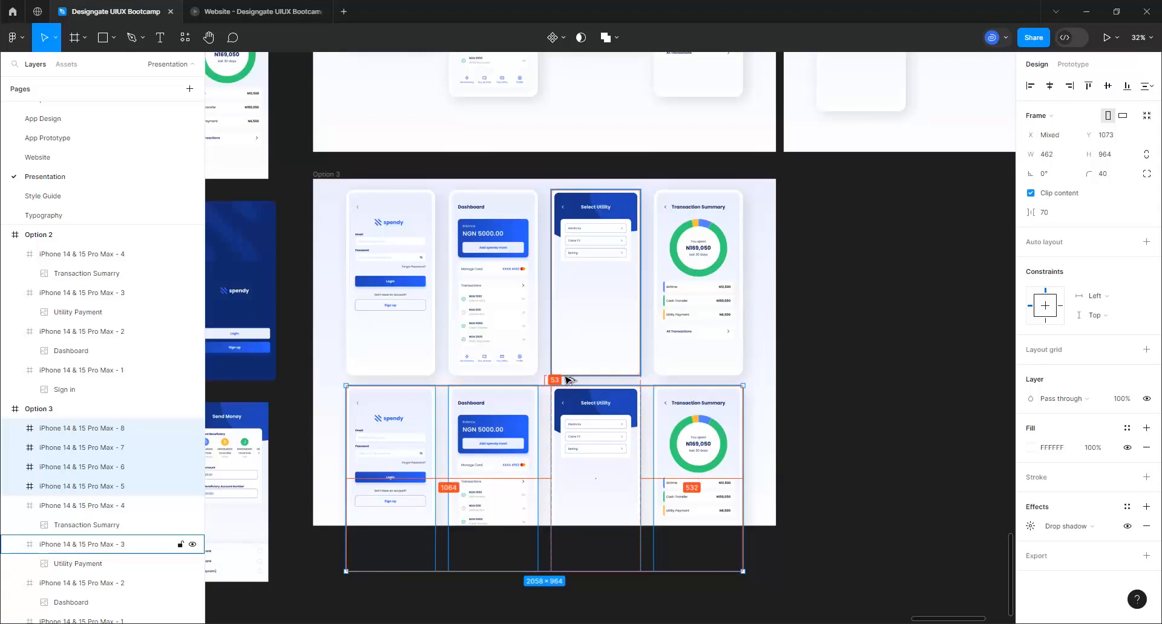
key("alt+Down")
key("alt+Down")
key("alt+Down")
key("alt+Down")
key("alt+Down")
key("alt+Down")
key("alt+Down")
key("alt+Down")
key("alt+Down")
key("alt+Down")
key("alt+Down")
key("alt+Down")
key("alt+Down")
key("alt+Down")
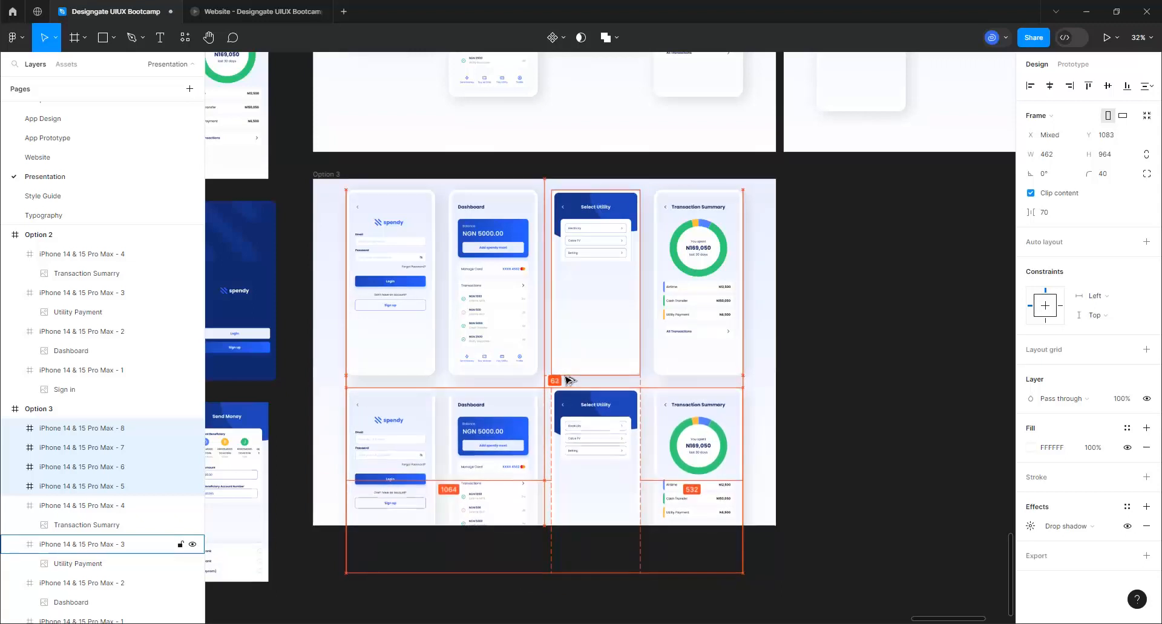
key("alt+Down")
key("alt+Down")
key("alt+Down")
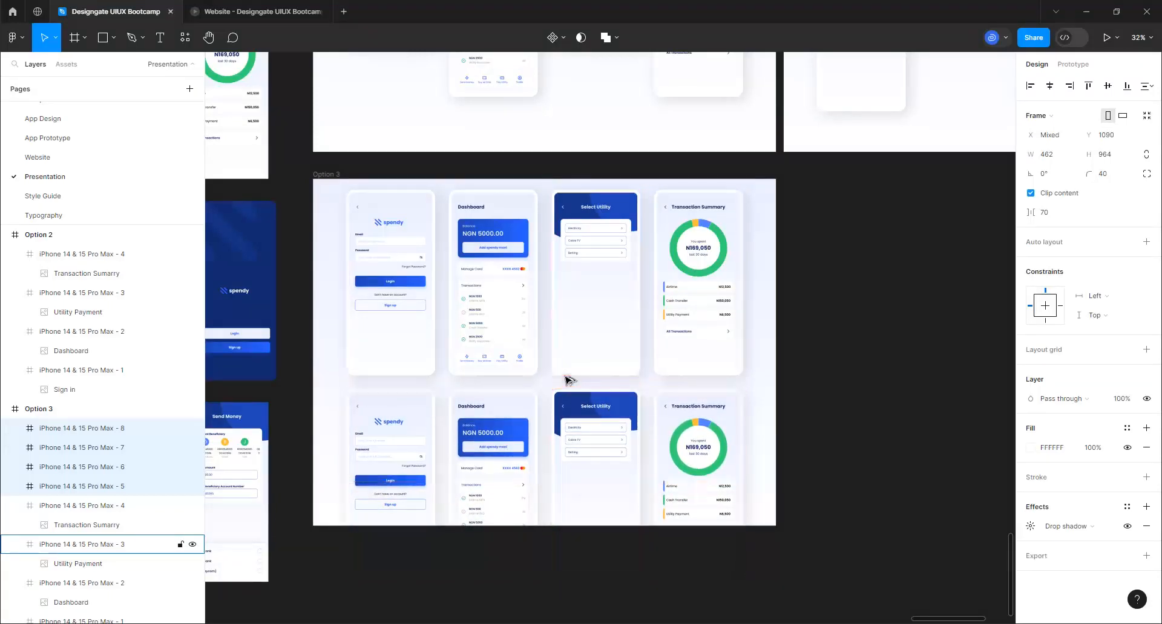
left_click(588, 327)
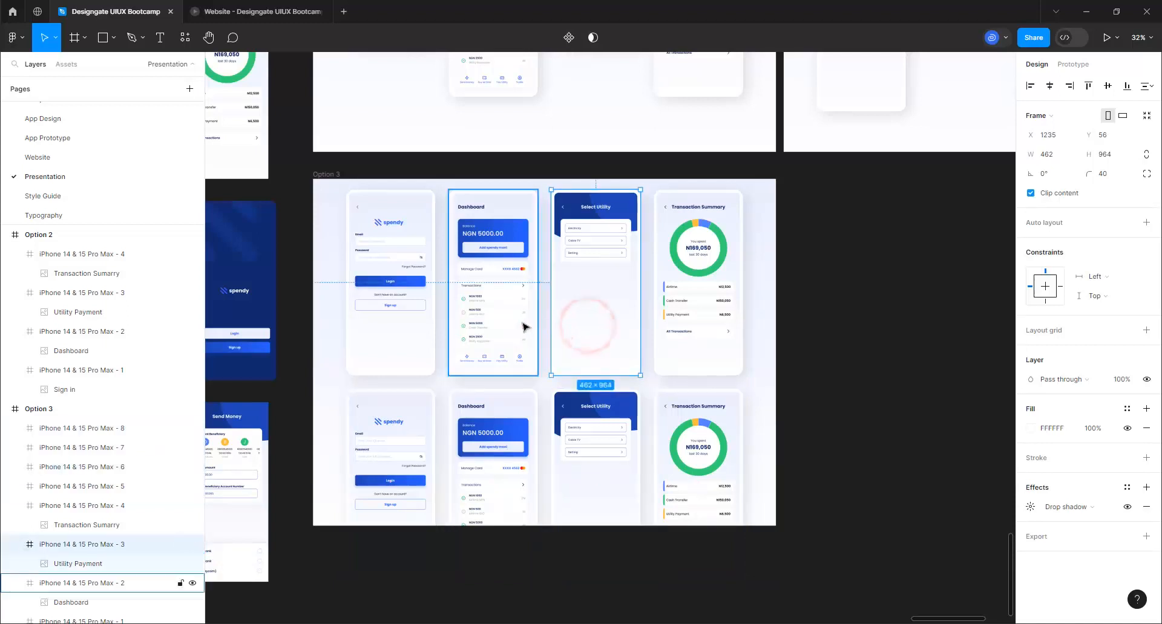
key("alt")
- Delete the Dashboard, Utility Payment and Transaction Summary images from the upper-row phones in Option 3, keeping the empty phone frames
scroll(726, 351, "down", 3)
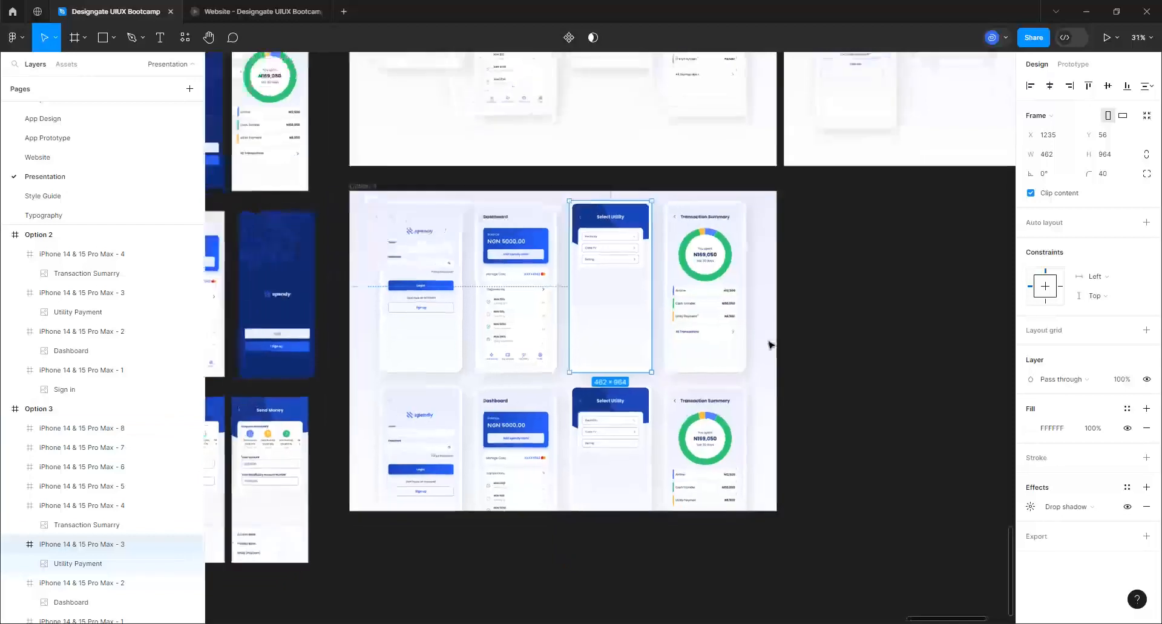
scroll(672, 357, "down", 2)
scroll(690, 345, "up", 1)
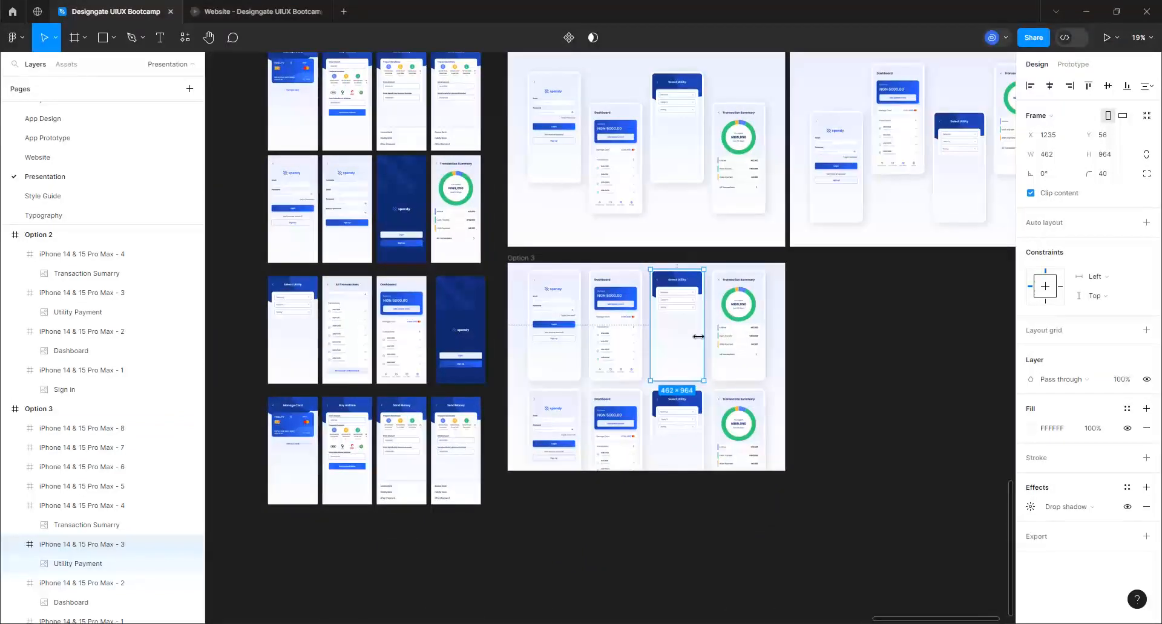
scroll(698, 337, "up", 1)
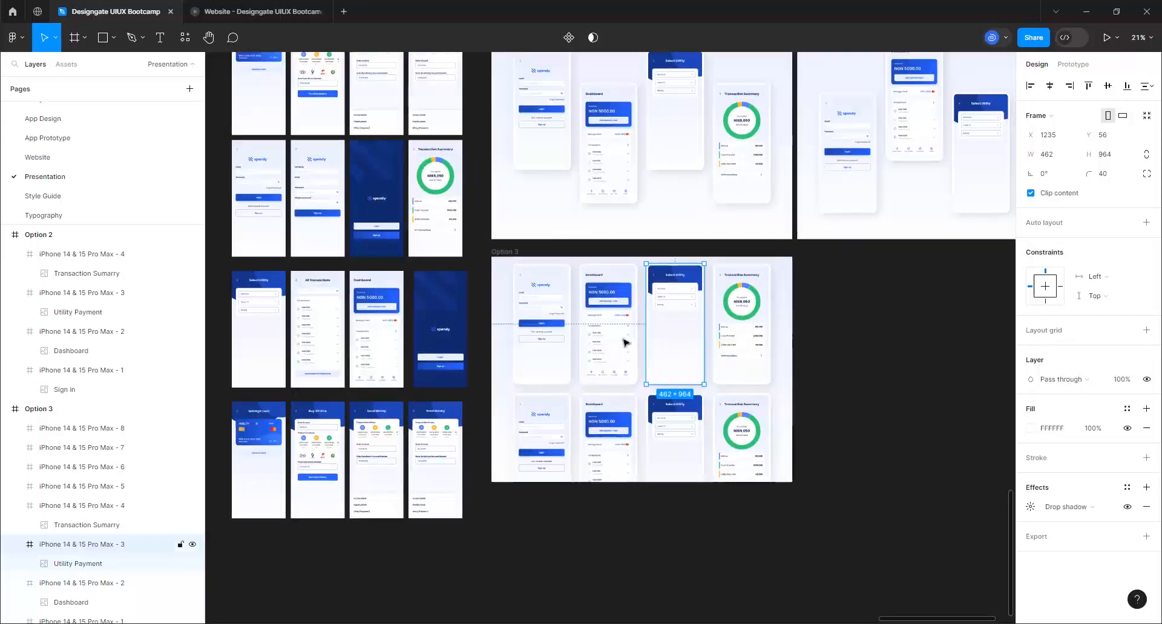
left_click(602, 344)
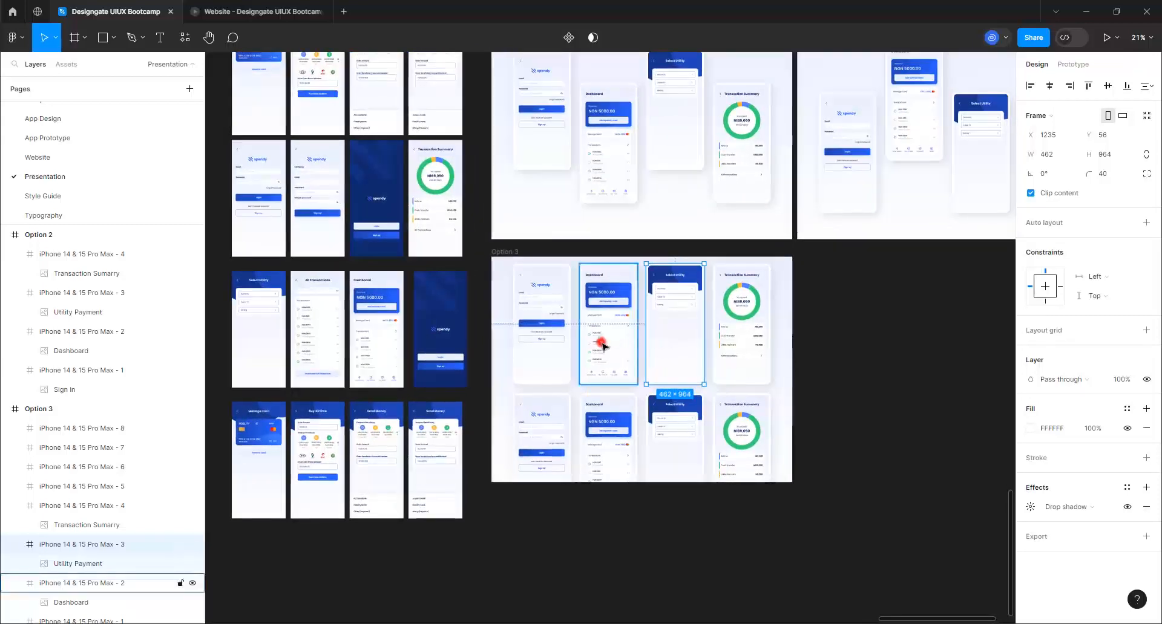
key("Delete")
left_click(661, 328)
left_click(661, 329)
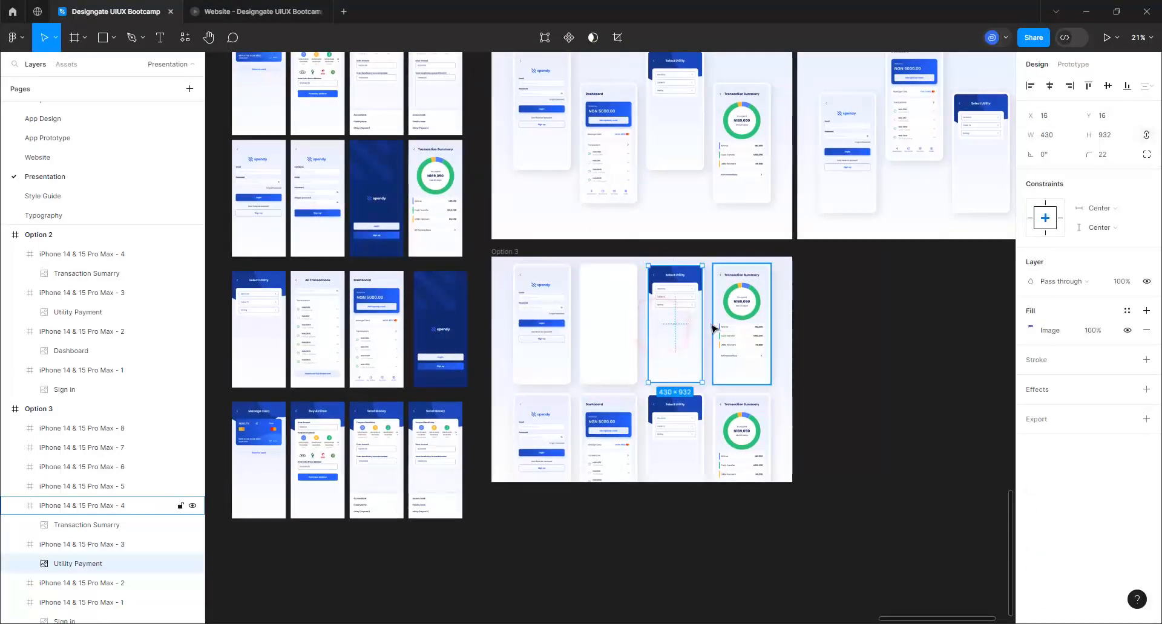
key("Delete")
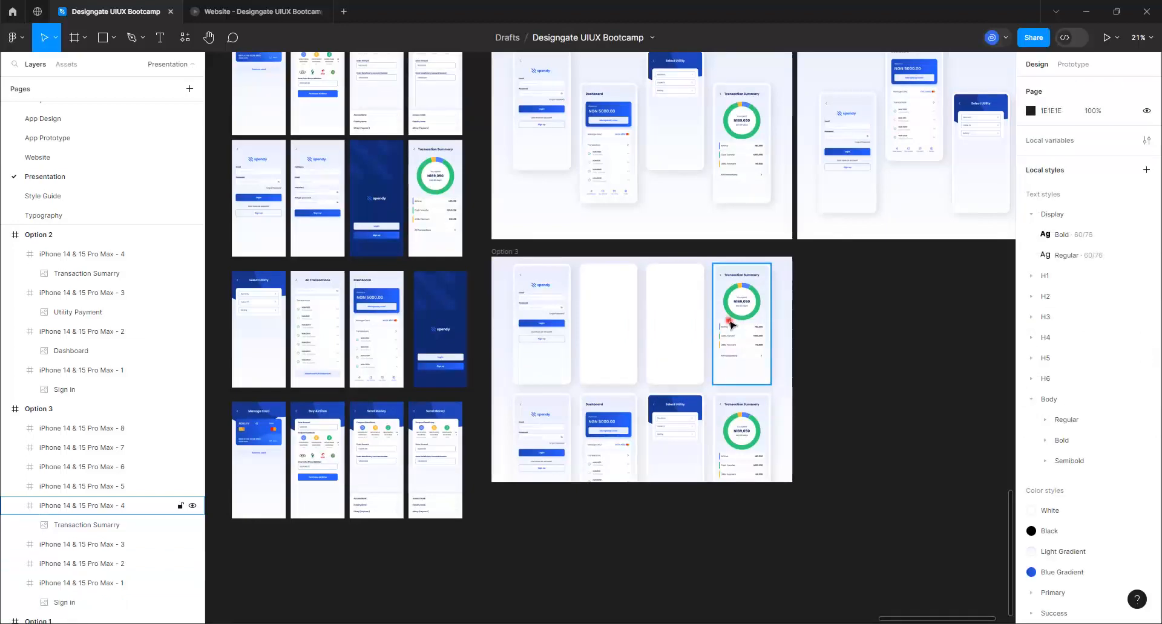
left_click(731, 325)
key("Delete")
- Delete the screen images from all four lower-row phones in Option 3, keeping the empty phone frames
left_click(725, 425)
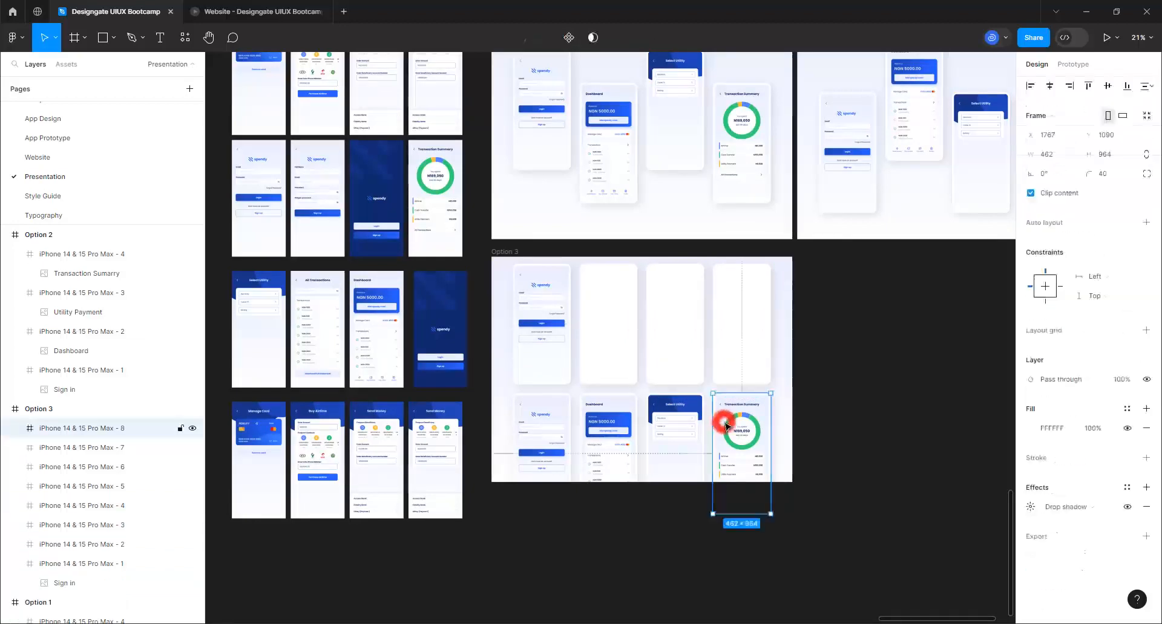
left_click(726, 426)
key("Delete")
left_click(681, 427)
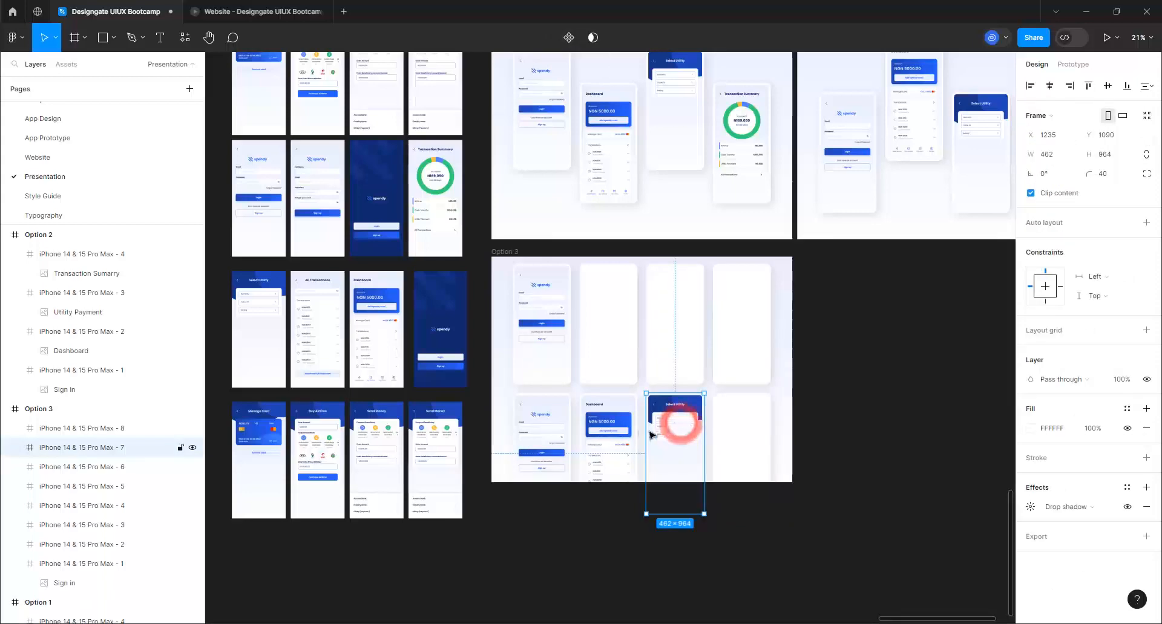
key("Delete")
left_click(605, 427)
key("Delete")
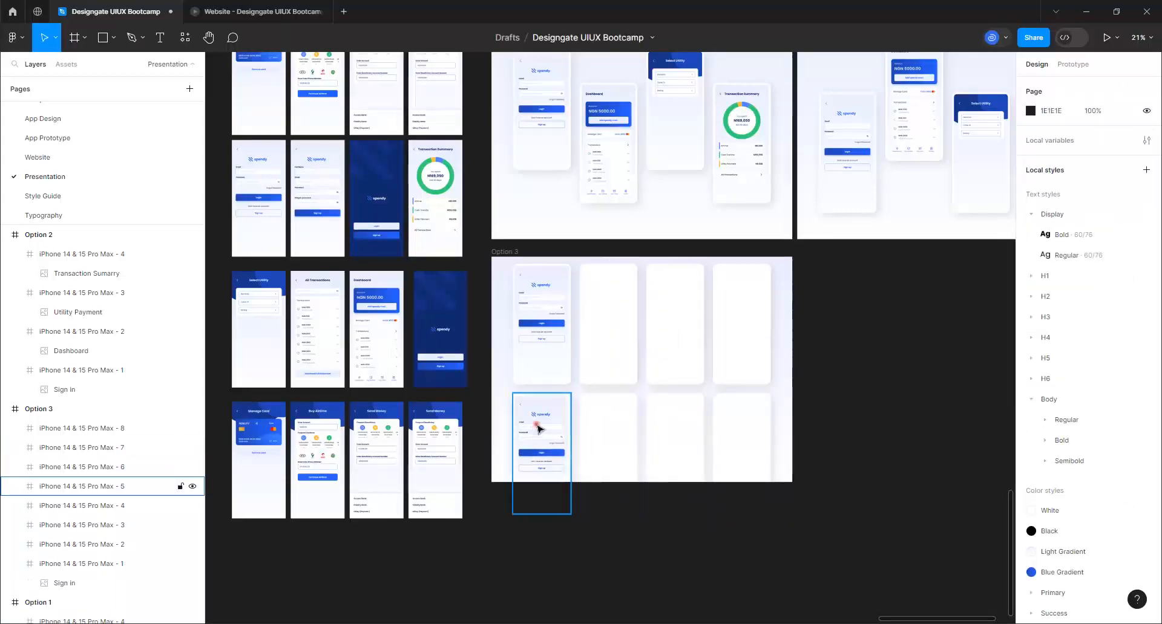
left_click(533, 423)
left_click(536, 426)
key("Delete")
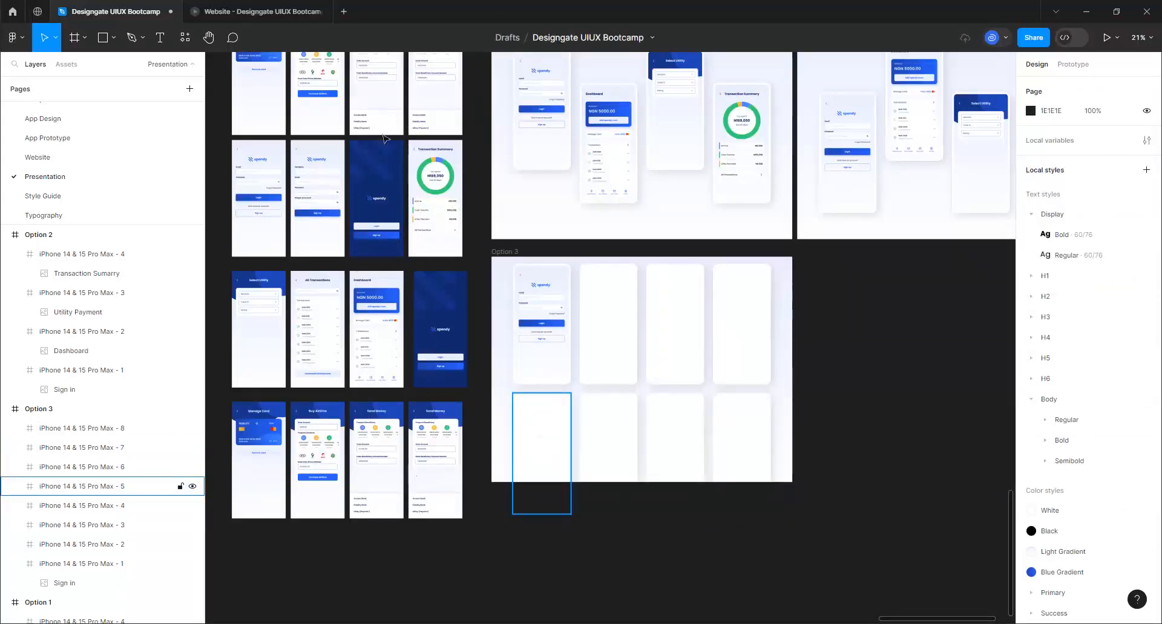
left_click(522, 354)
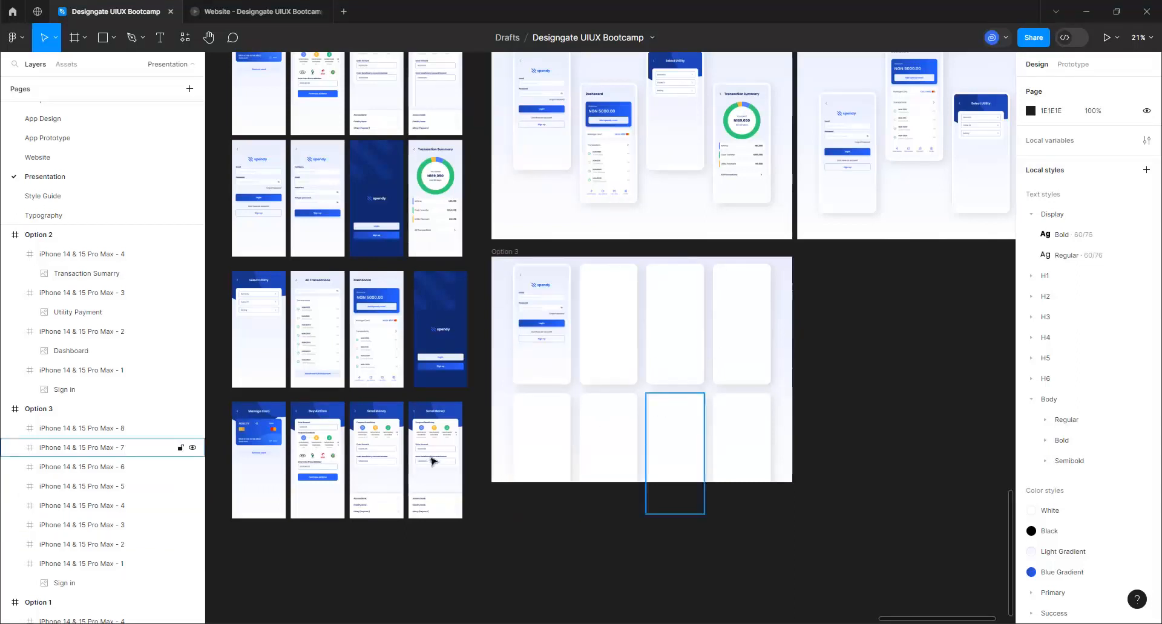
- Duplicate the All Transactions screen and place the copy inside the second phone of Option 3's upper row
left_click(309, 315)
key("ctrl+d")
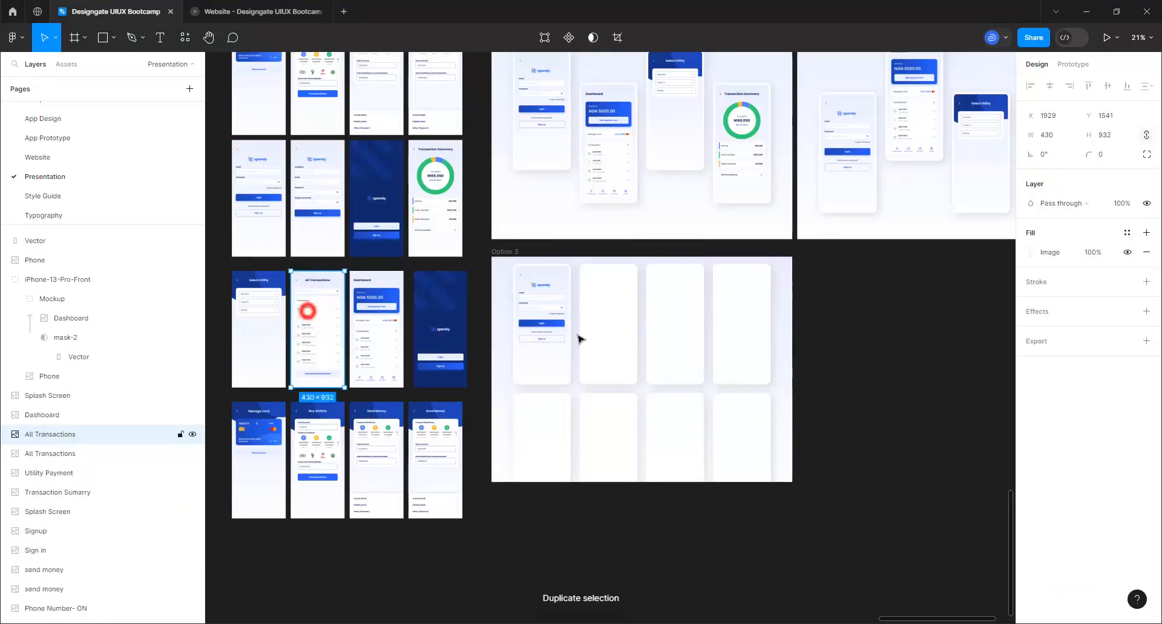
left_click_drag(579, 339, 624, 343)
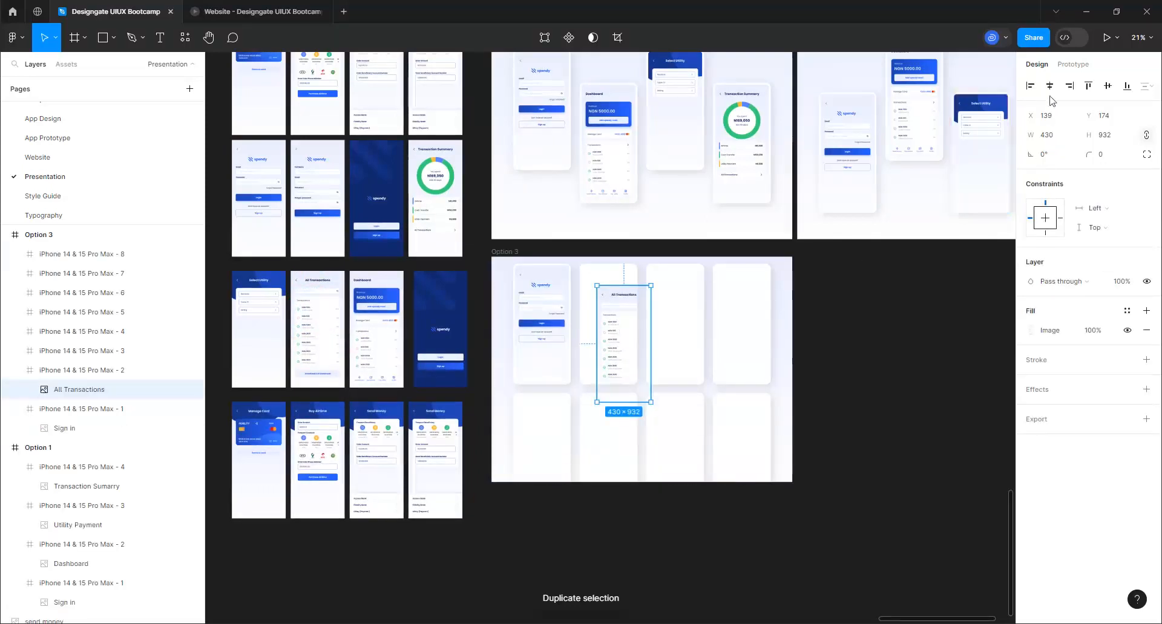
- Centre the All Transactions image within the second phone of Option 3's upper row and set its corner radius to 22
left_click(1049, 86)
left_click(1107, 86)
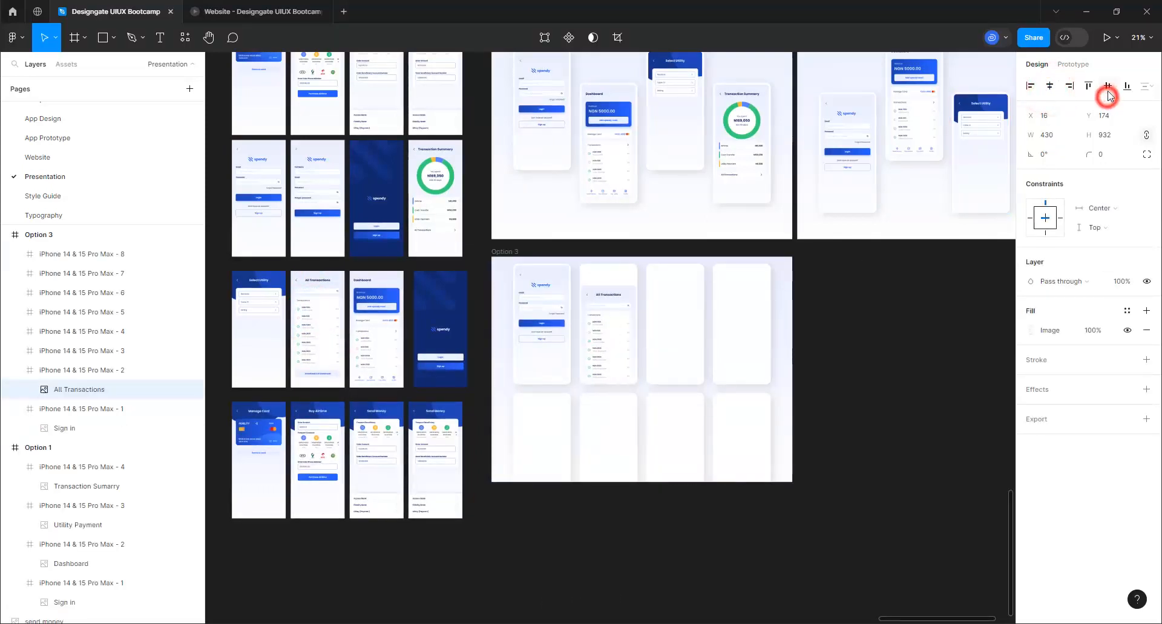
left_click(1101, 154)
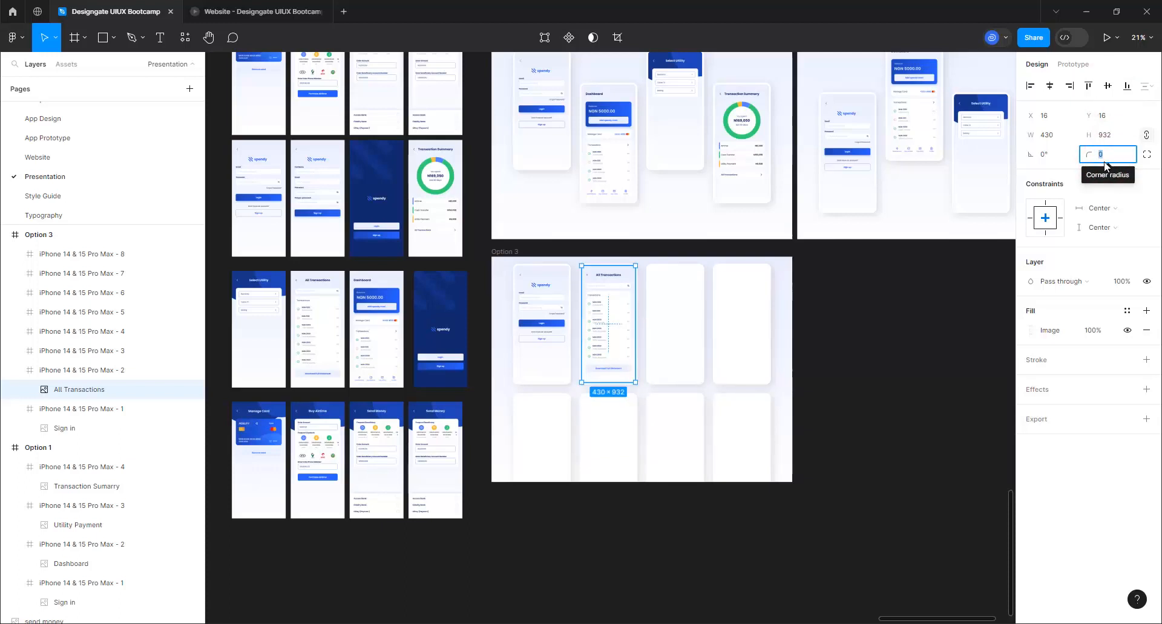
type("22")
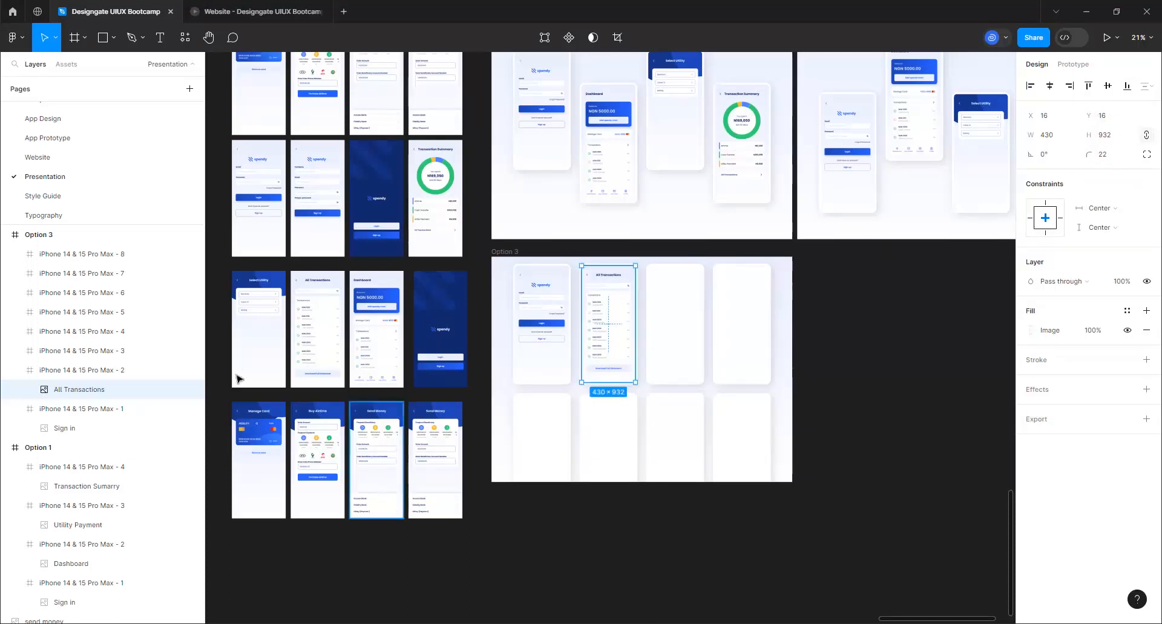
- Place a copy of the Transaction Summary screen centred in the third phone of Option 3's upper row, with a corner radius of 22
left_click(448, 225)
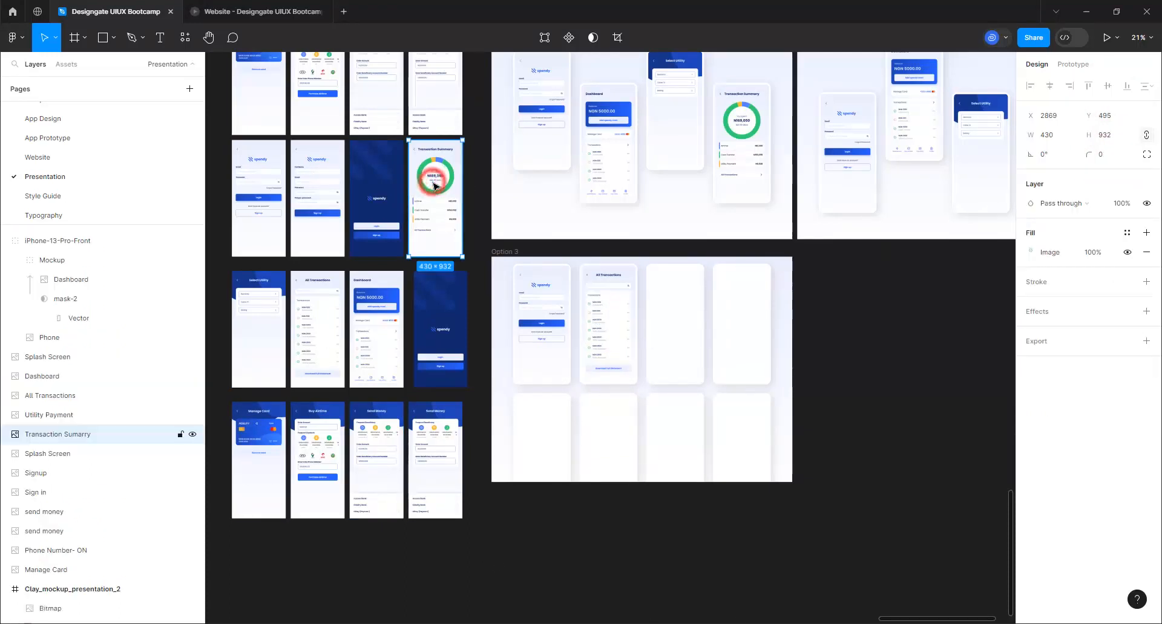
key("ctrl+d")
left_click_drag(607, 303, 689, 340)
left_click(1051, 86)
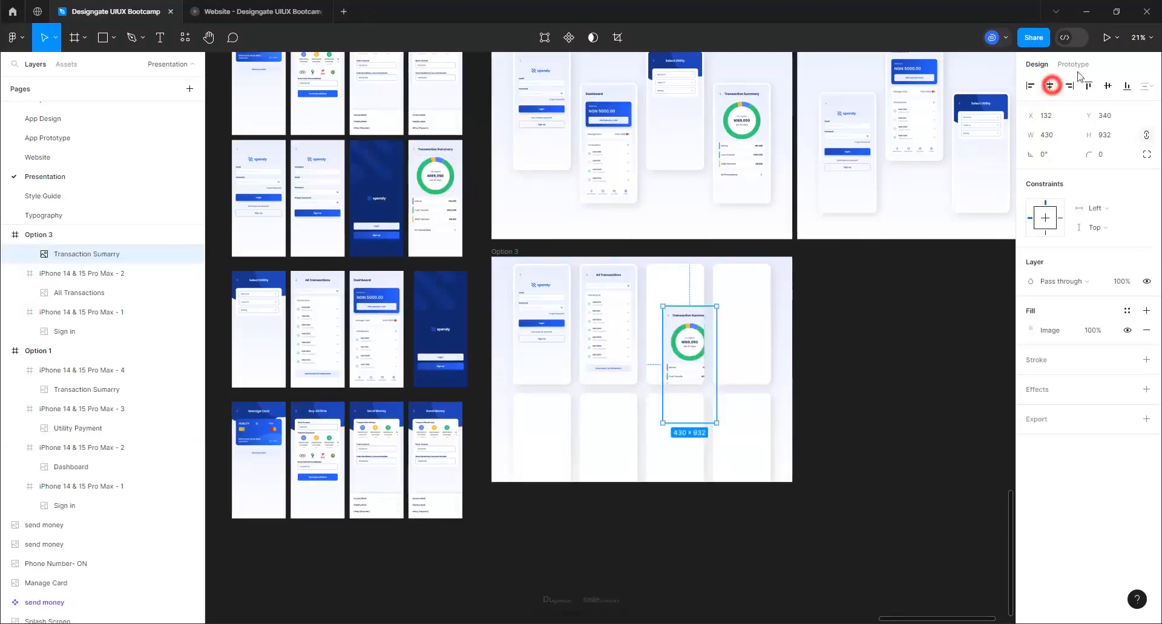
left_click(1107, 86)
left_click(1105, 155)
type("22")
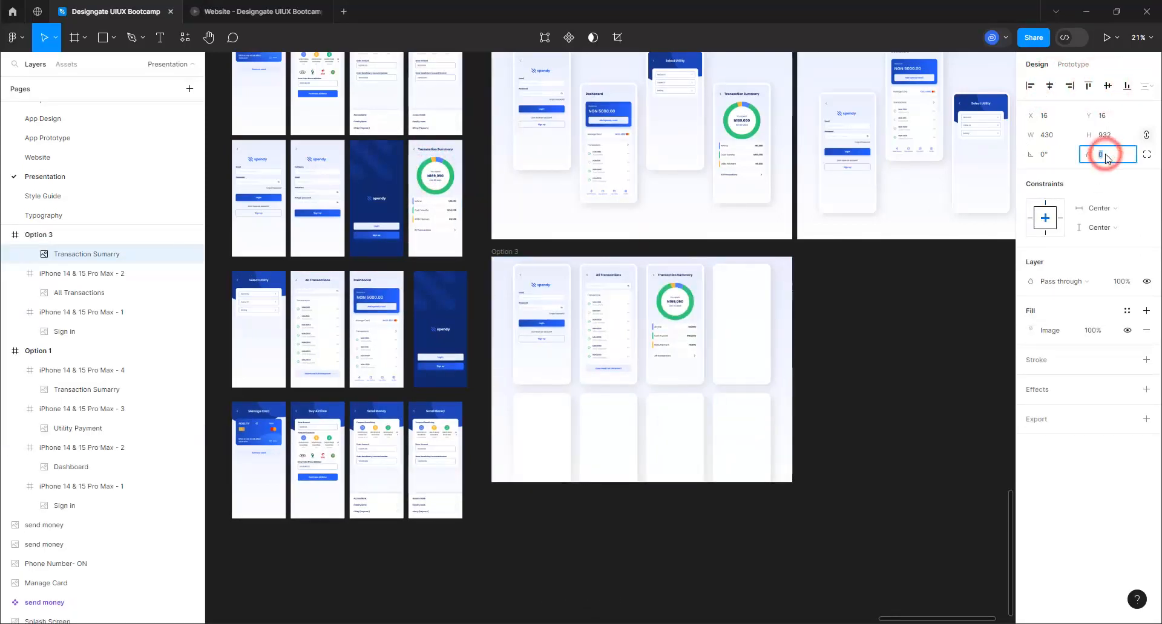
key("Return")
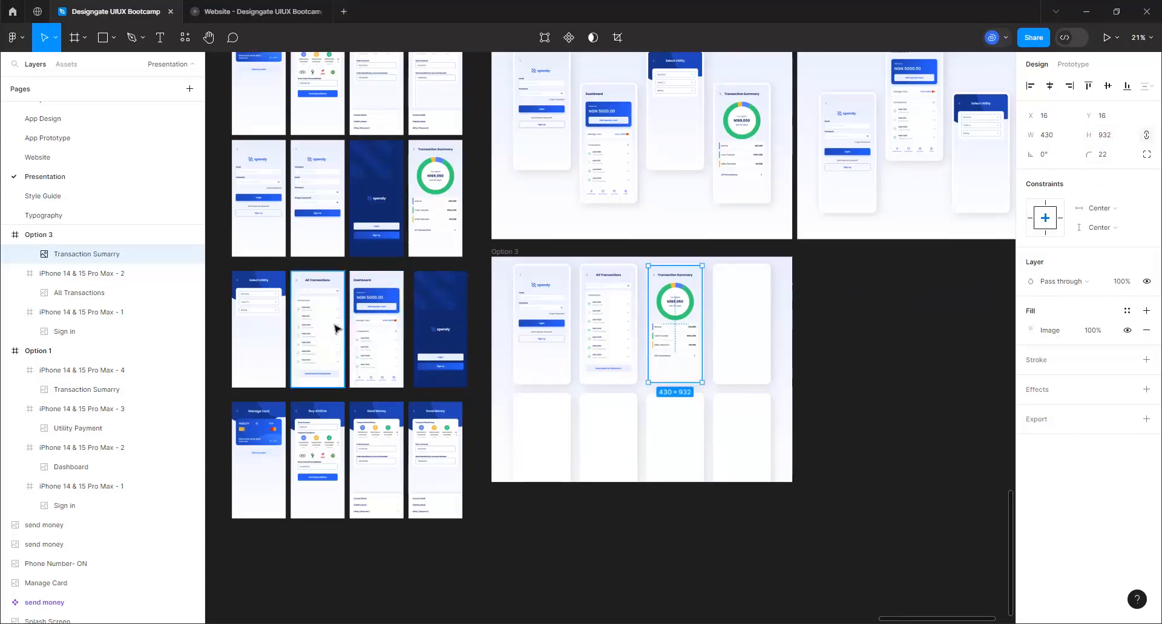
- Place a copy of the Dashboard screen centred in the fourth phone of Option 3's upper row, with a corner radius of 22
left_click(351, 318)
left_click_drag(380, 302, 760, 303)
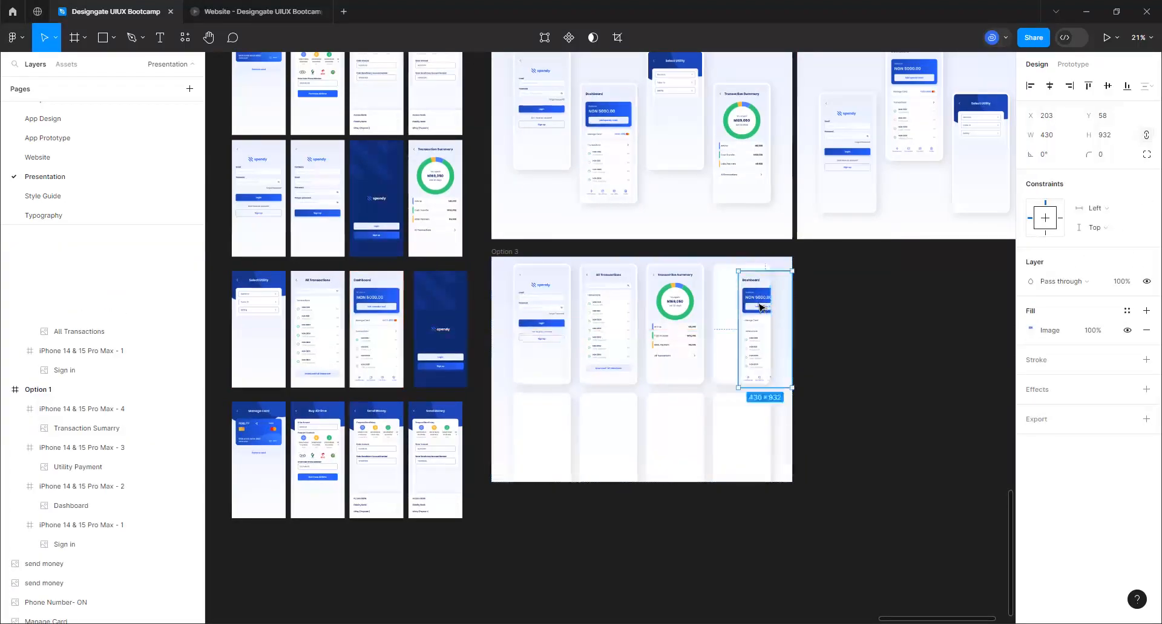
left_click(1049, 86)
left_click(1107, 86)
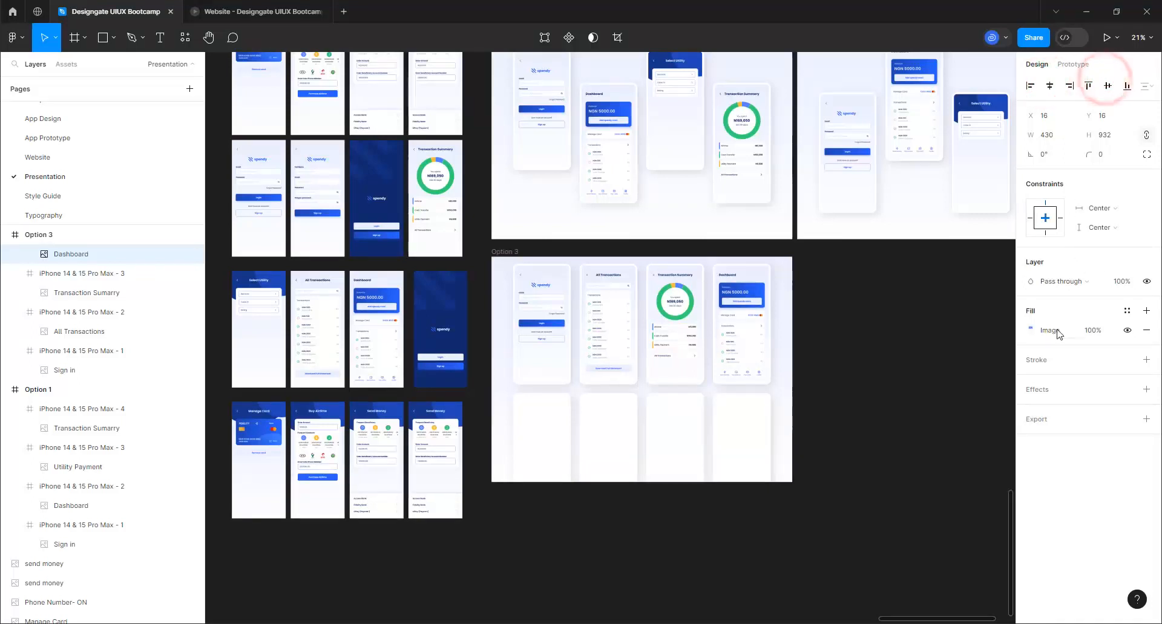
left_click(1109, 155)
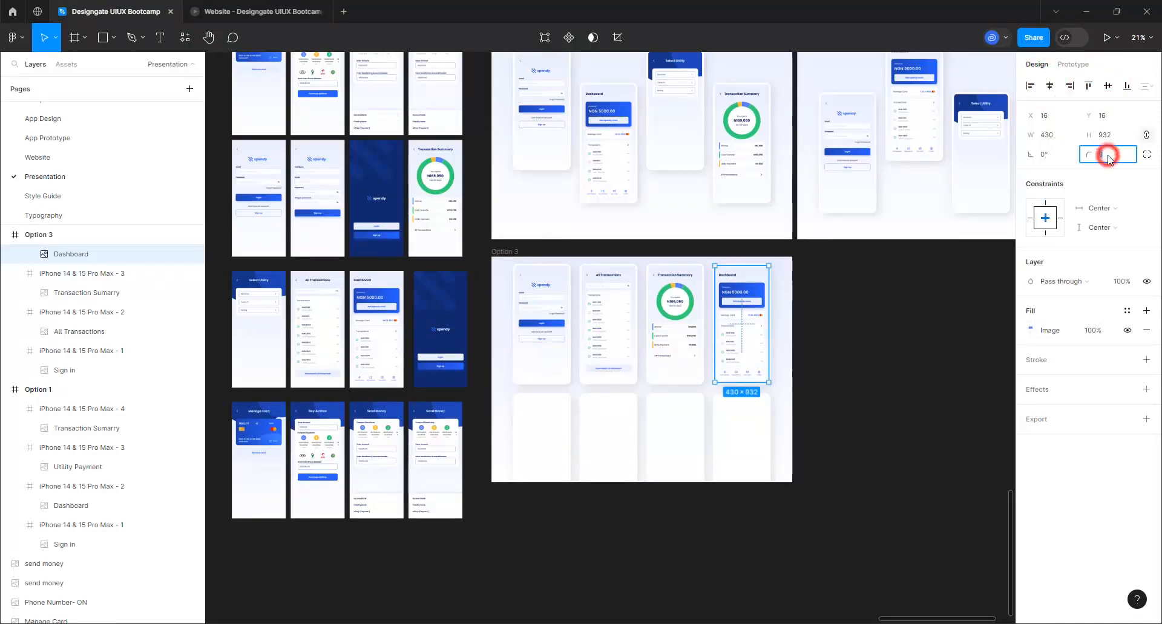
type("22")
key("Return")
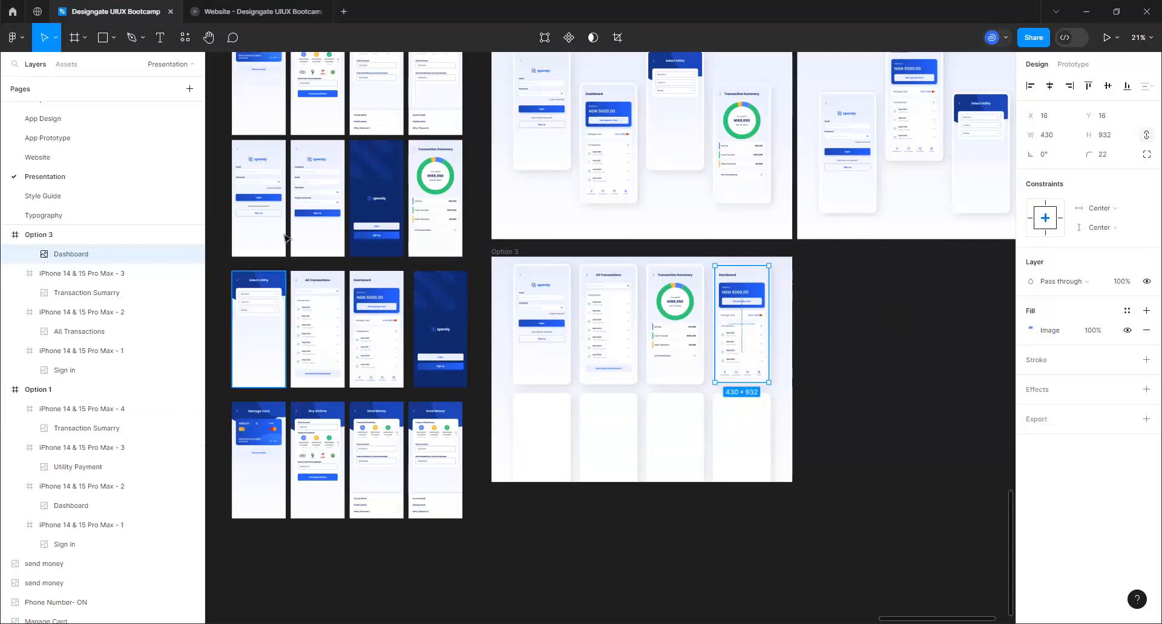
- Place a copy of the Buy Airtime screen centred in the first phone of Option 3's lower row, with a corner radius of 22
scroll(306, 321, "up", 2)
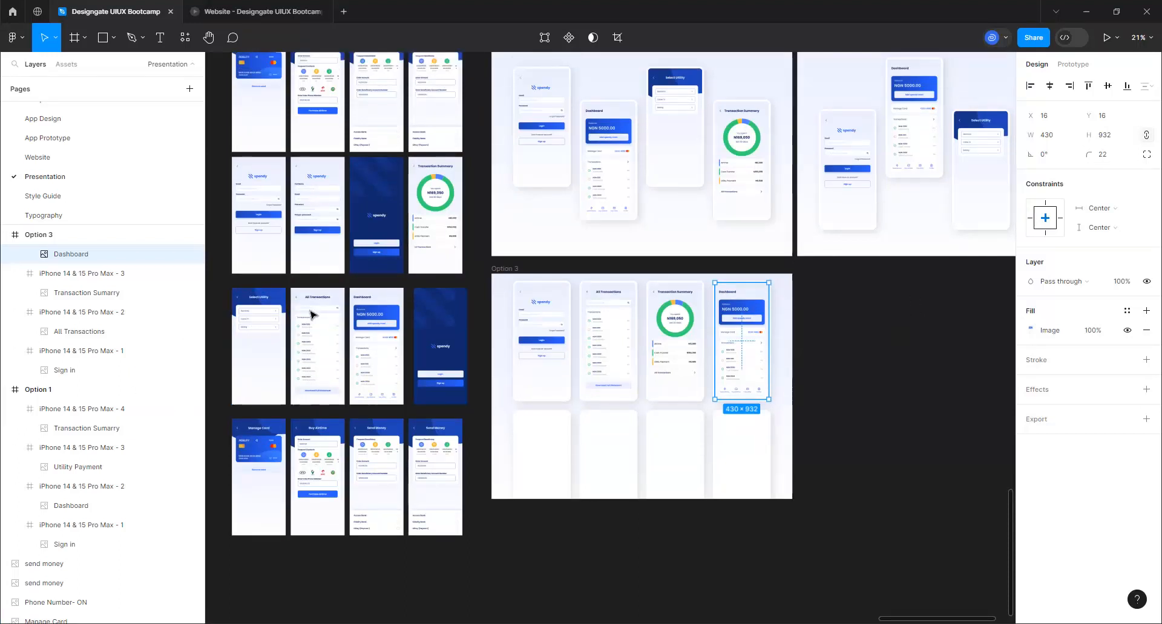
left_click(325, 114)
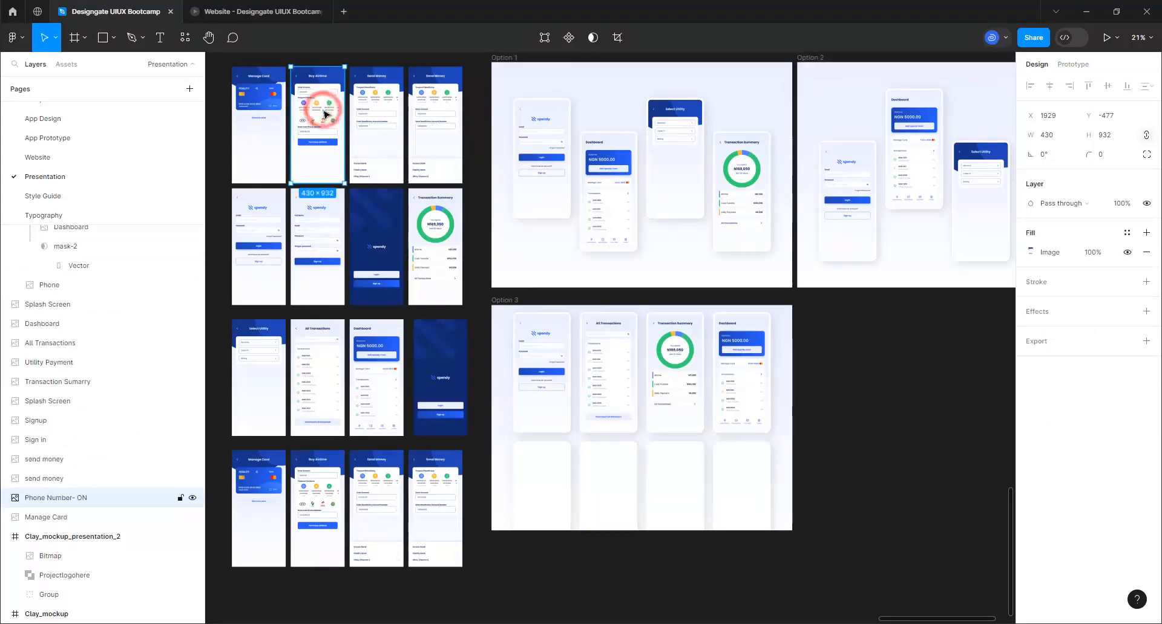
key("ctrl+d")
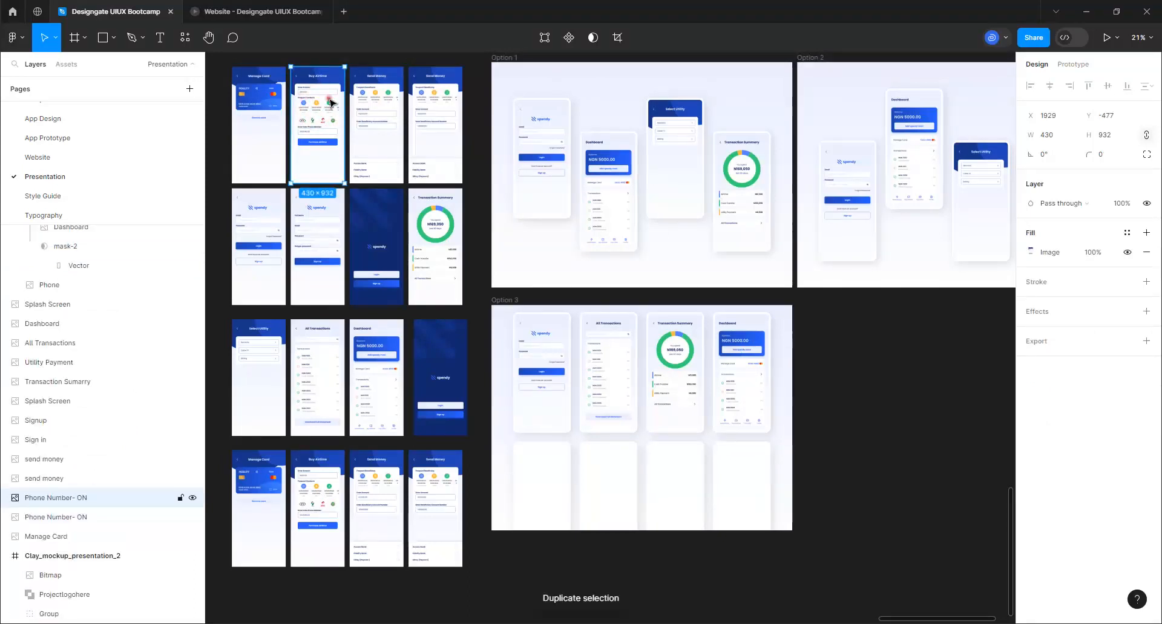
left_click_drag(330, 103, 562, 495)
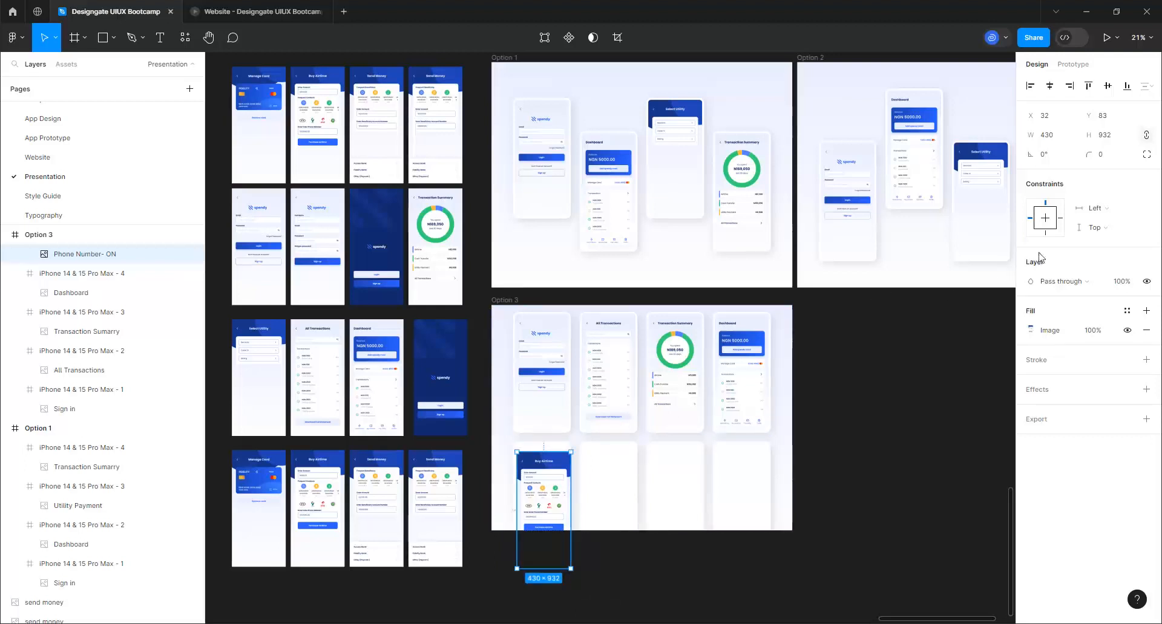
left_click(1115, 159)
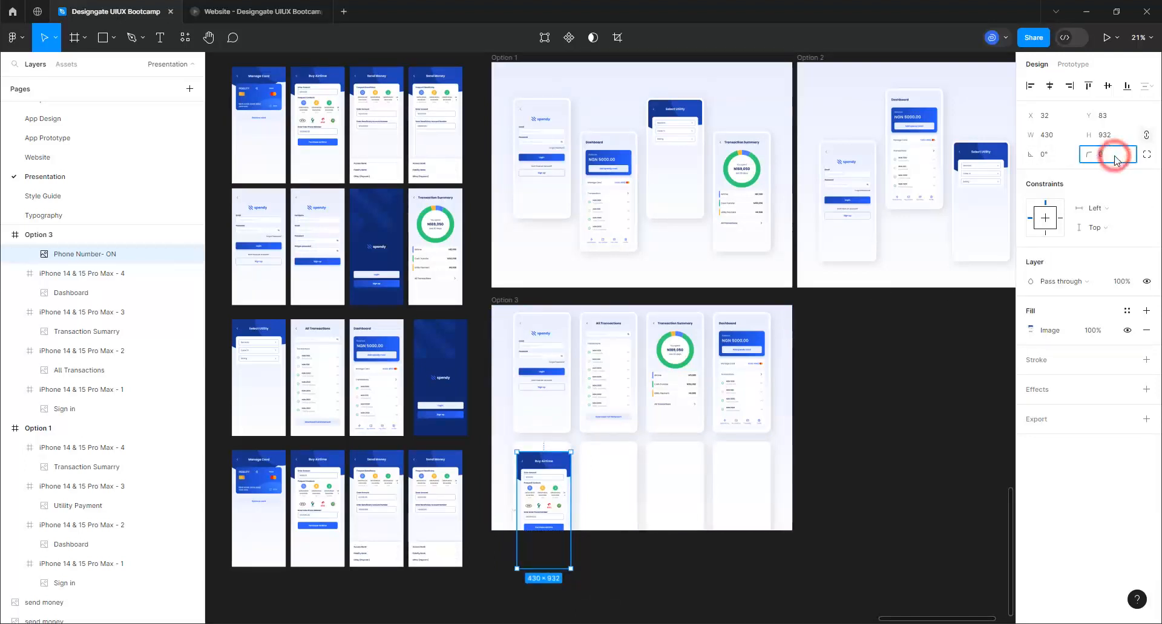
type("22")
key("Return")
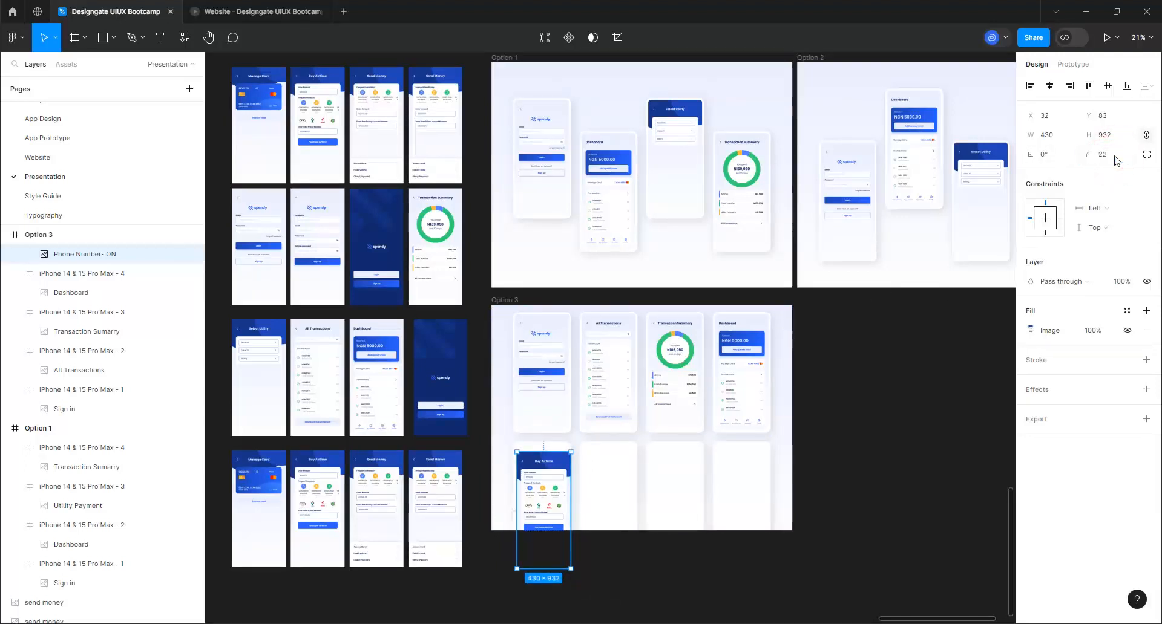
left_click(1050, 85)
left_click(1107, 86)
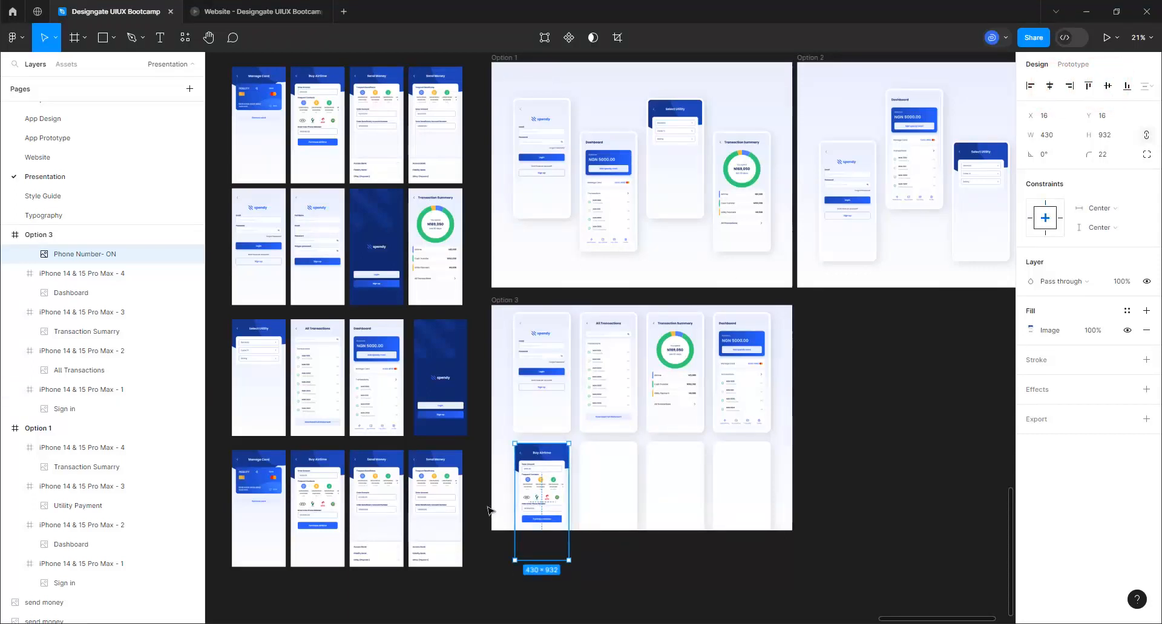
- Place a copy of the Manage Card screen centred in the second phone of Option 3's lower row, with a corner radius of 22
scroll(321, 511, "up", 1)
left_click(257, 512)
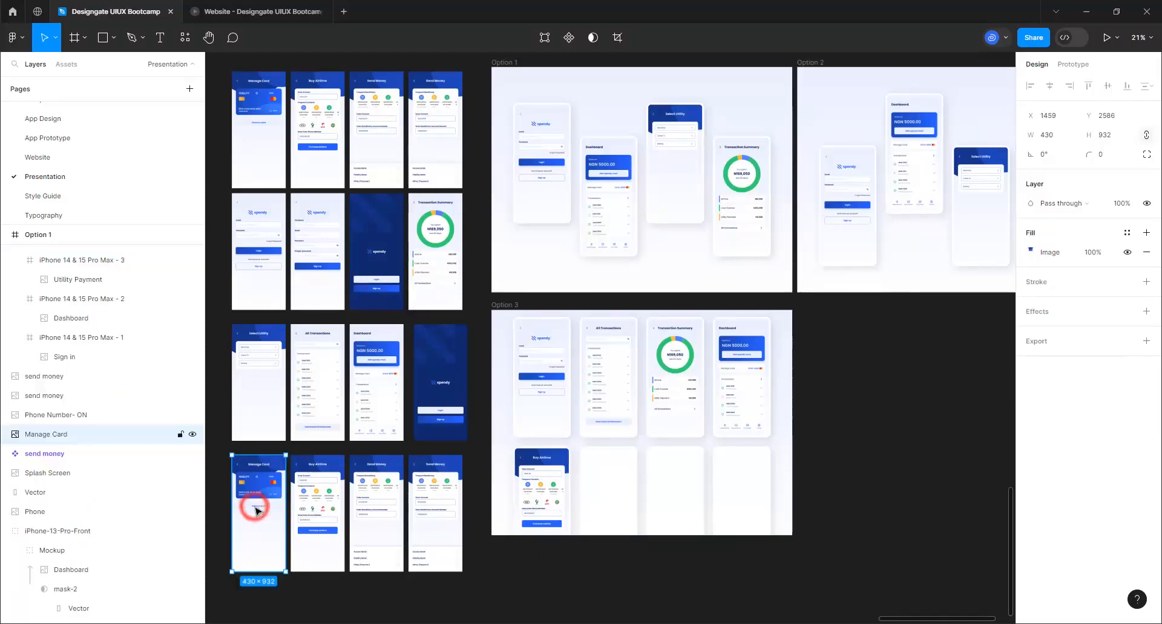
key("ctrl+d")
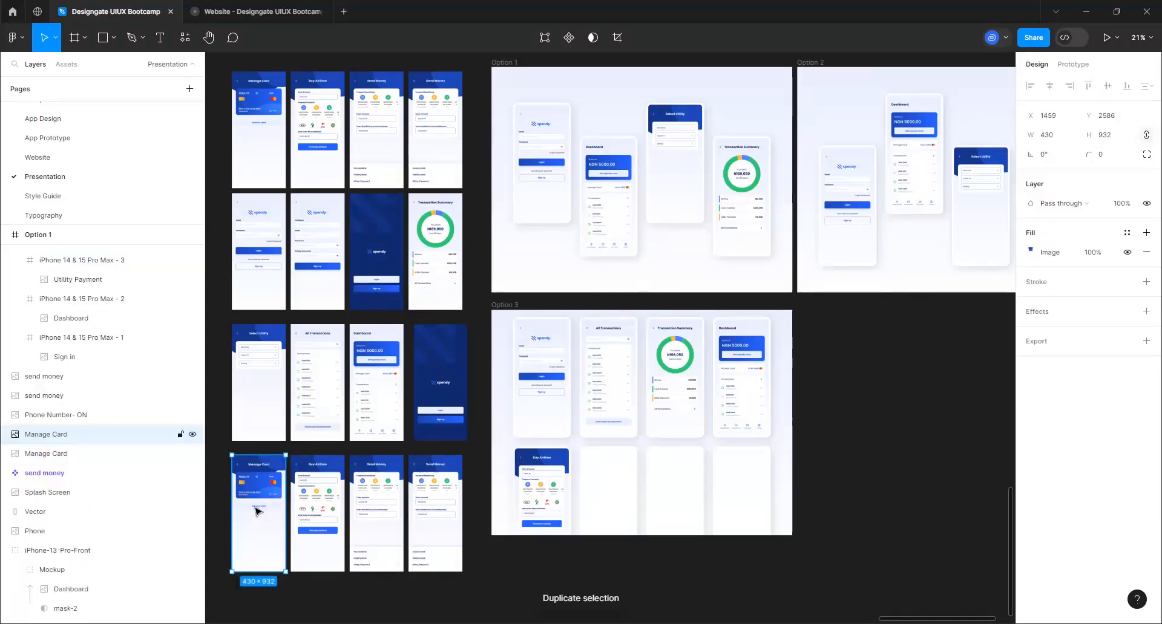
left_click_drag(252, 469, 605, 480)
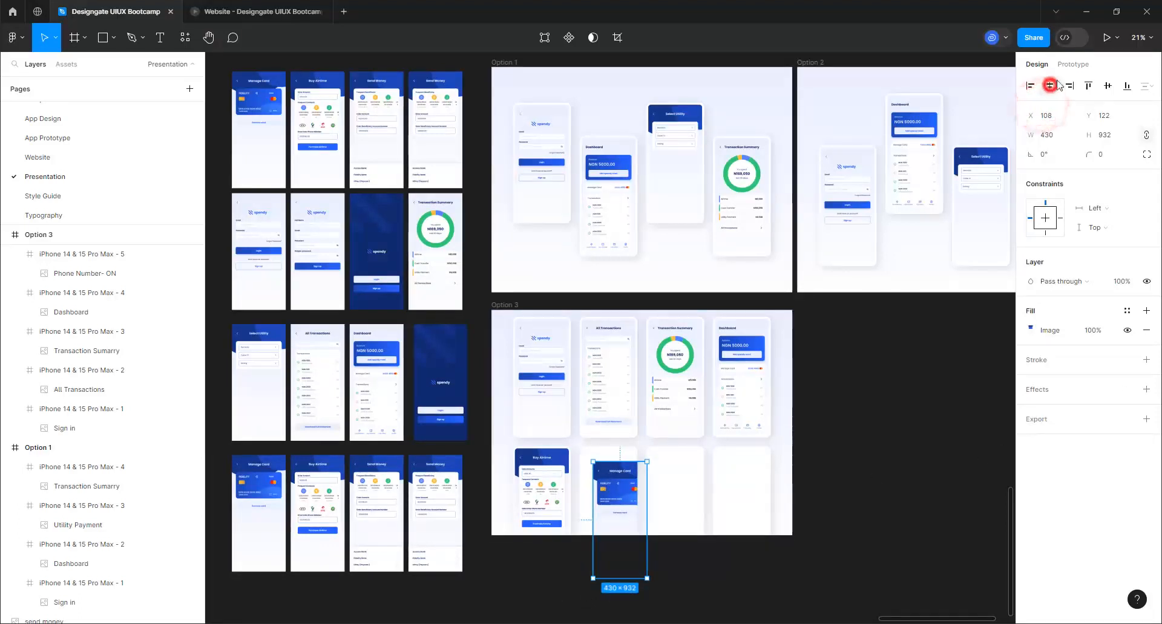
left_click(1049, 85)
left_click(1108, 86)
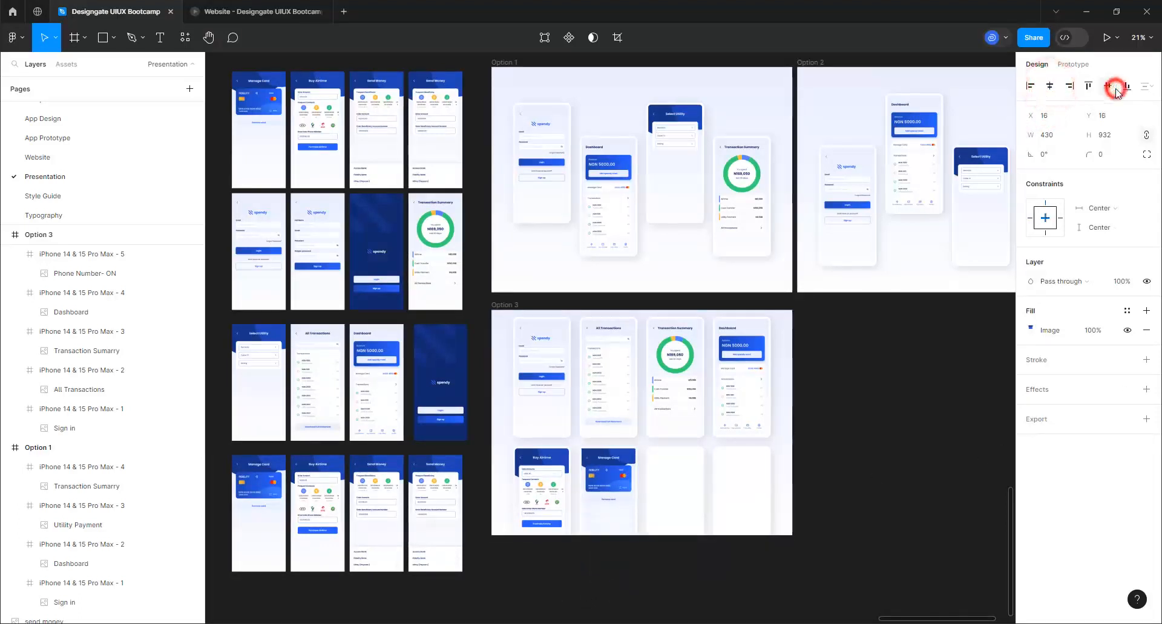
left_click(1100, 156)
type("22")
key("Return")
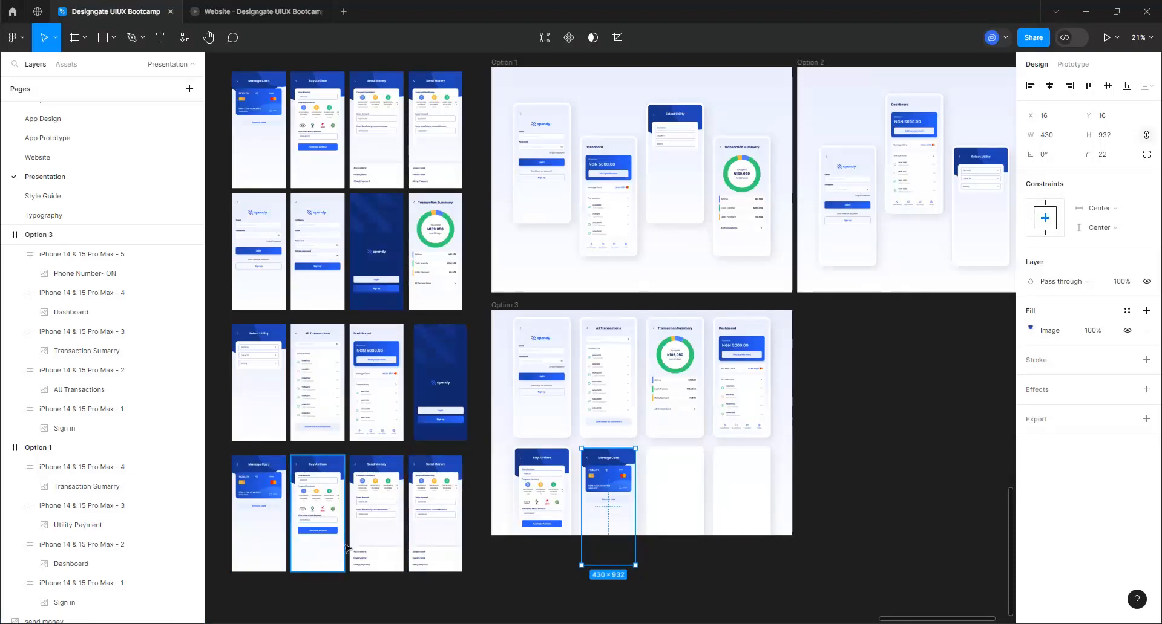
- Place a copy of the Select Utility screen centred in the third phone of Option 3's lower row, with a corner radius of 22
left_click(262, 375)
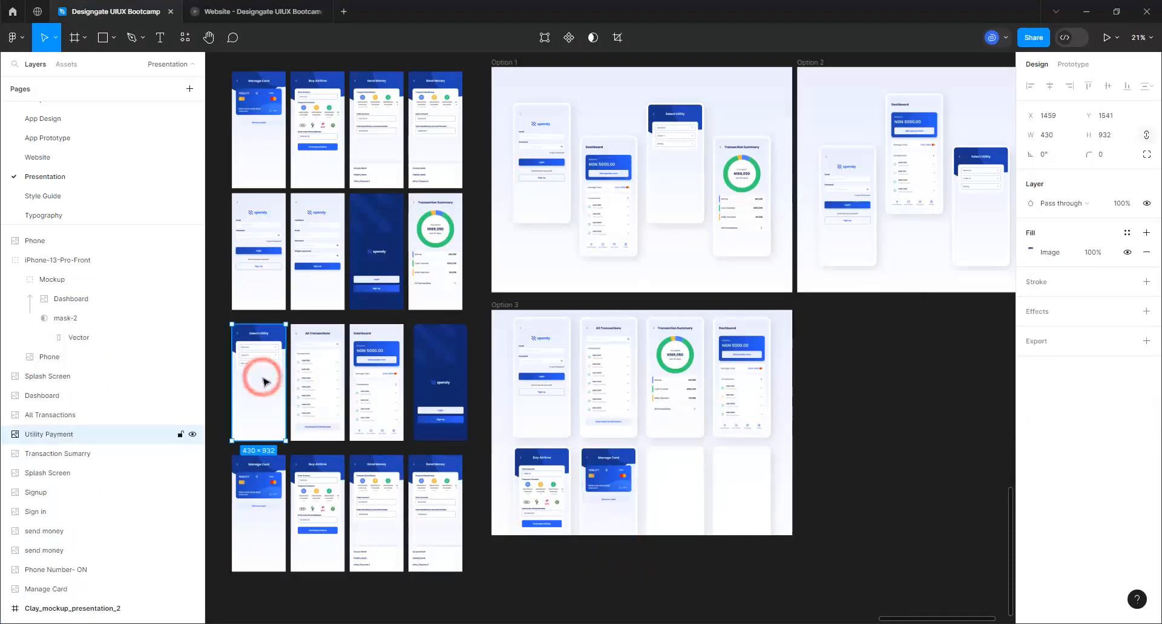
left_click_drag(262, 378, 680, 505)
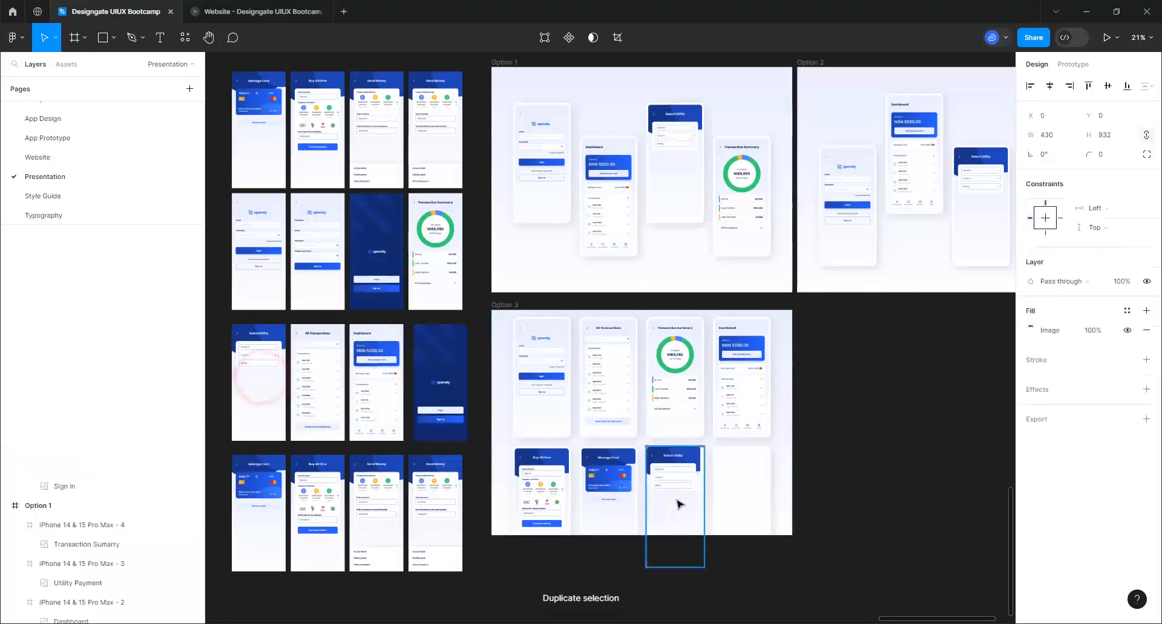
left_click(1049, 85)
left_click(1109, 85)
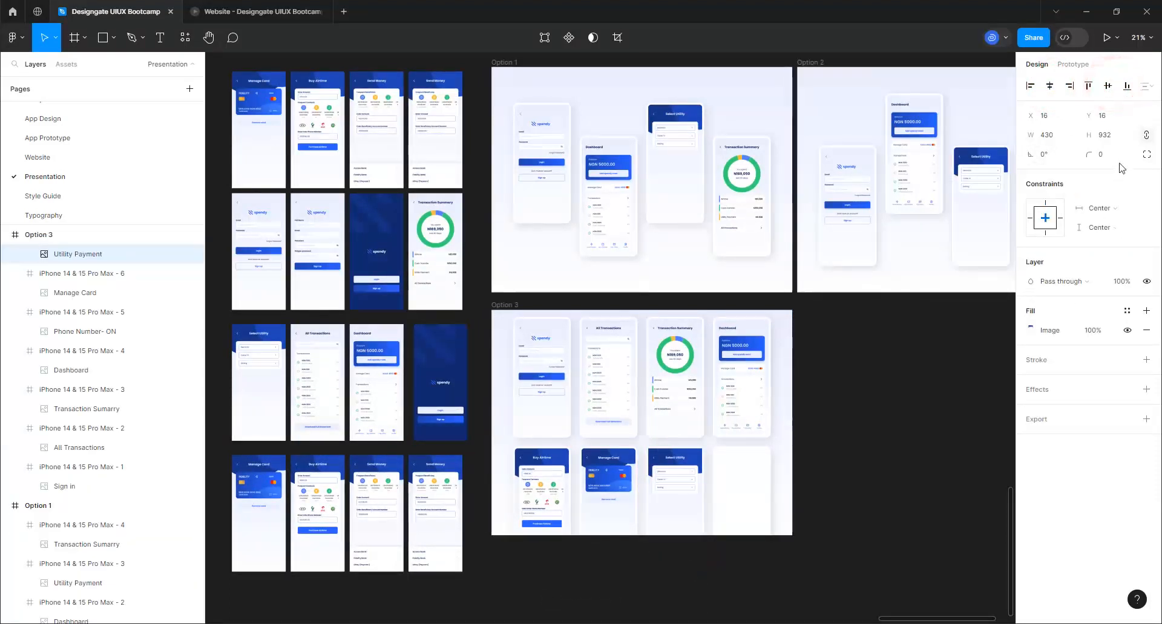
left_click(1113, 155)
type("22")
key("Return")
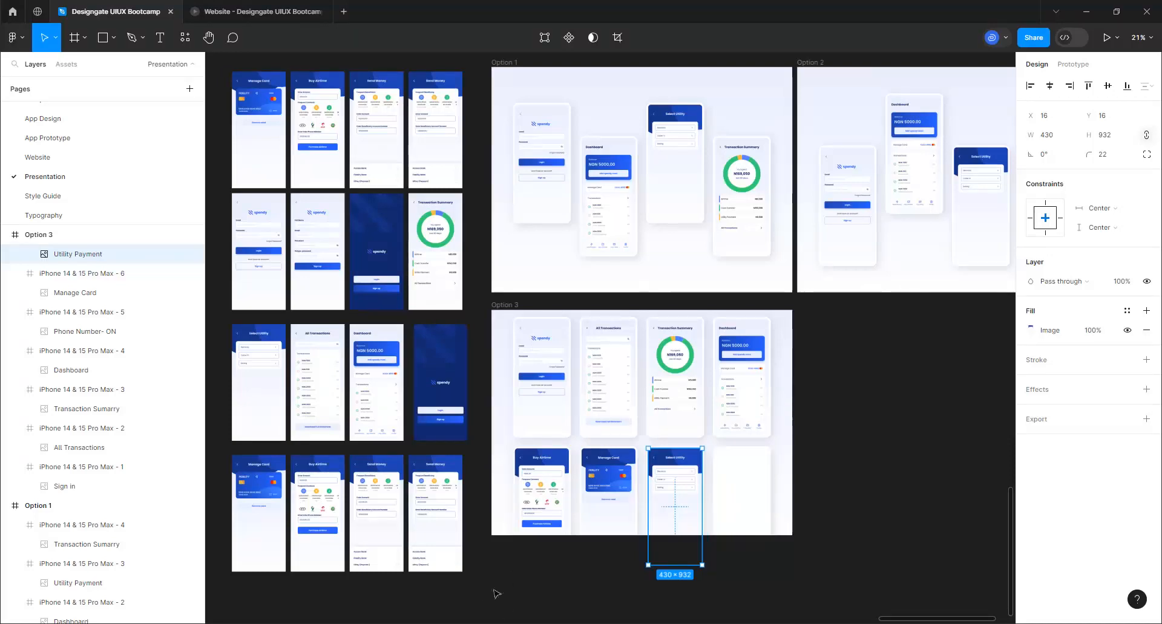
- Place a copy of the Signup screen centred in the fourth phone of Option 3's lower row, with a corner radius of 22
left_click(300, 226)
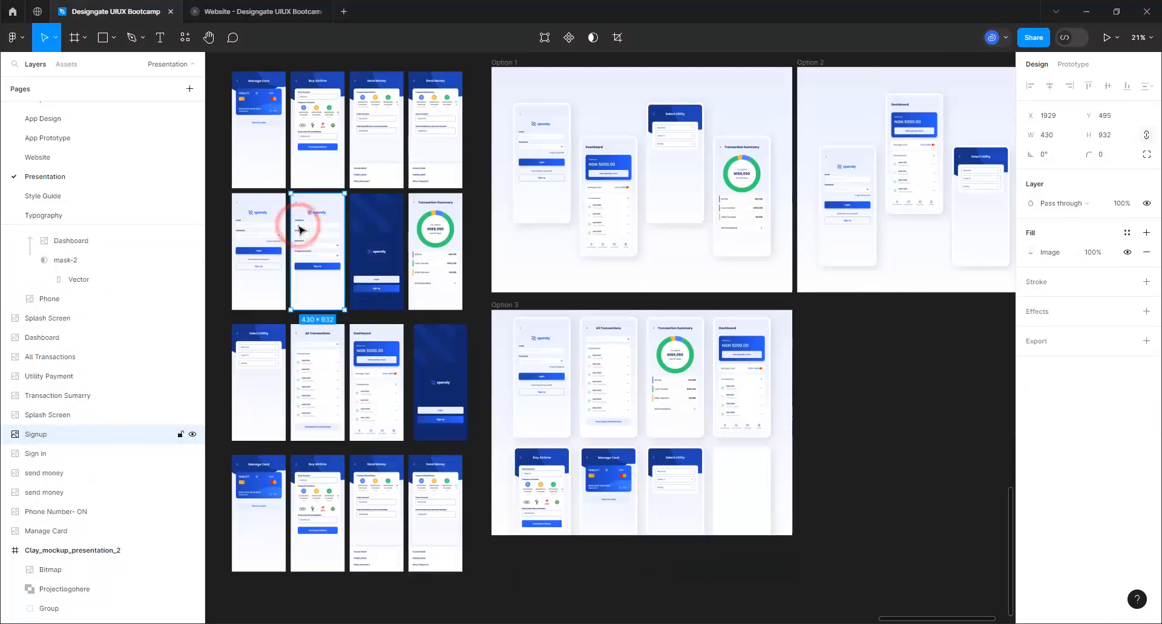
key("ctrl+d")
left_click_drag(302, 222, 739, 501)
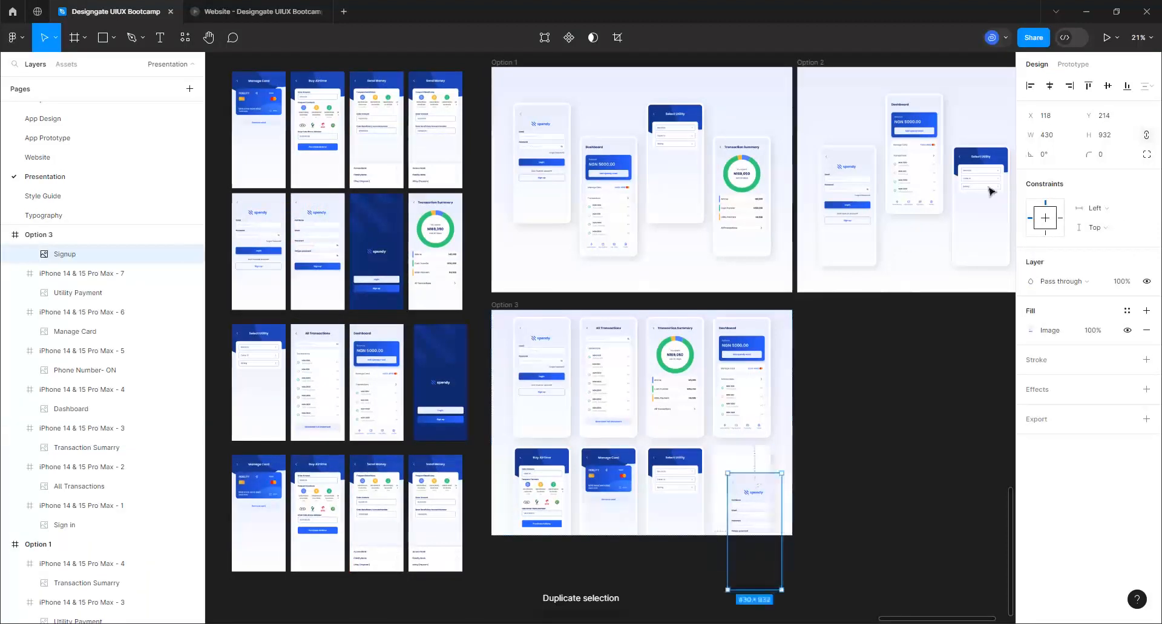
left_click(1049, 85)
left_click(1107, 87)
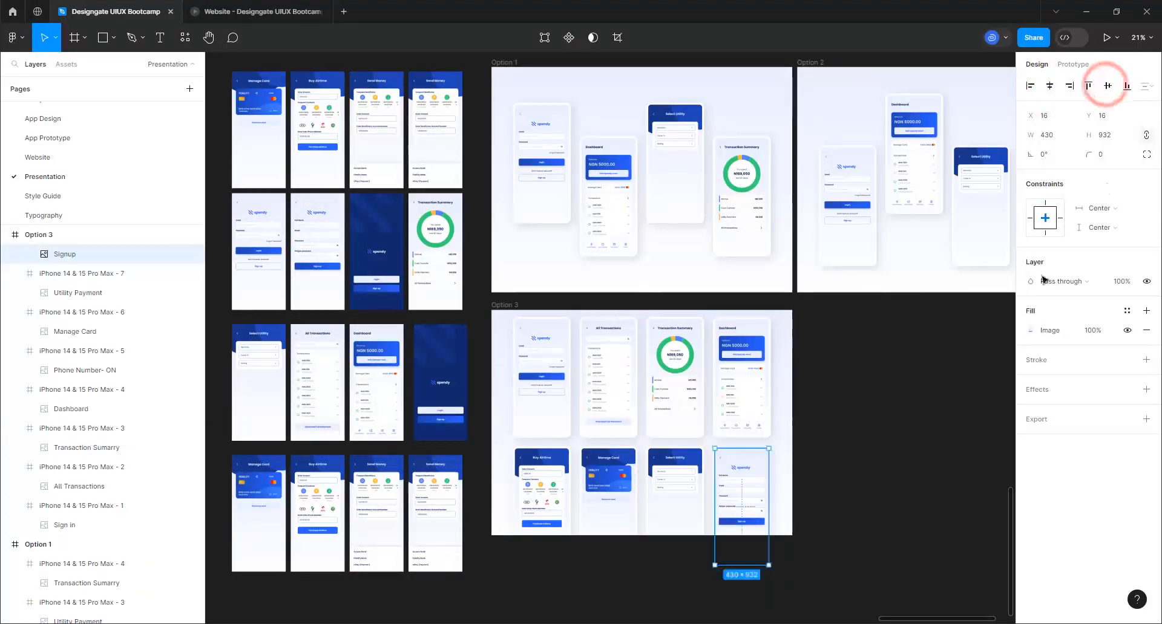
left_click(1109, 154)
type("22")
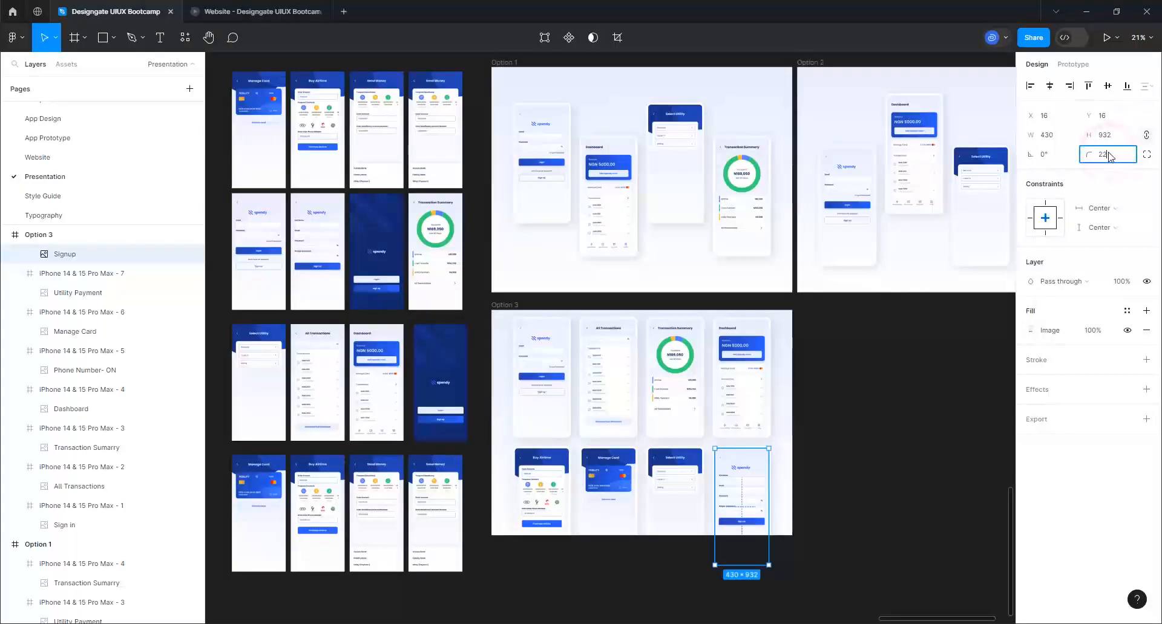
- Move the All Transactions and Dashboard phones in Option 3's upper row up together to Y -128
scroll(913, 544, "up", 5, "ctrl")
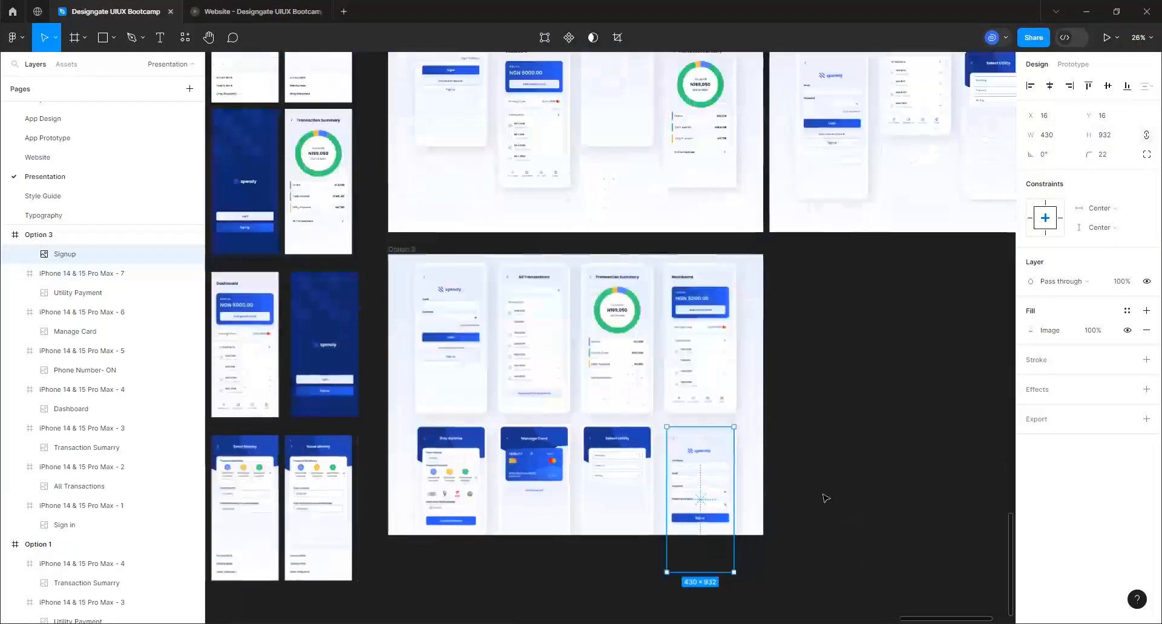
scroll(575, 360, "up", 2, "ctrl")
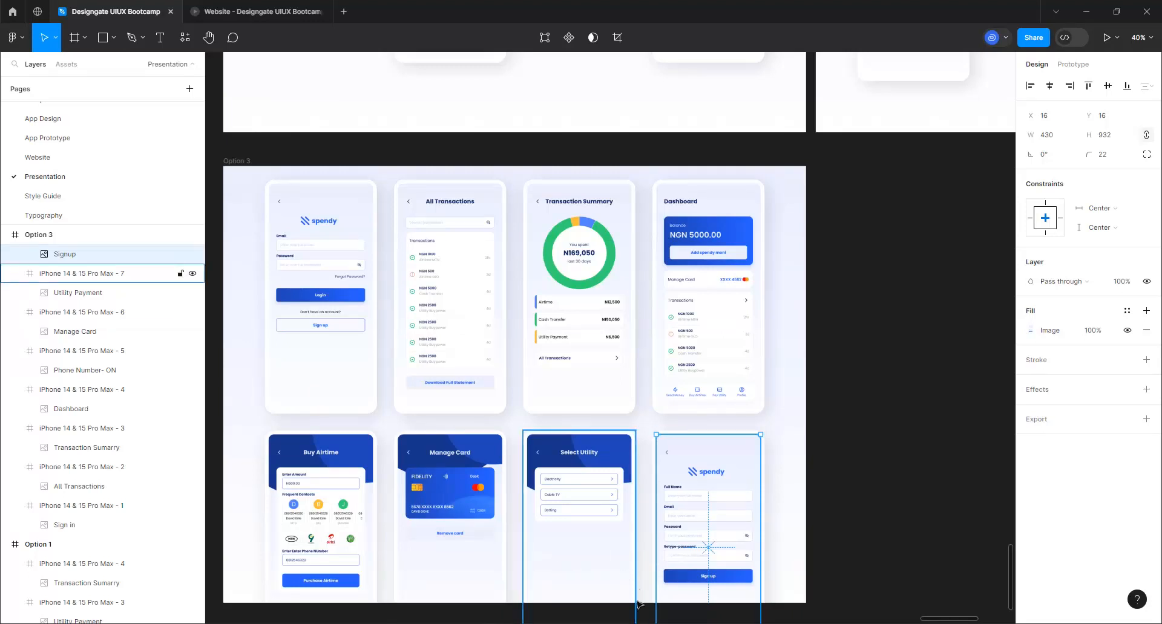
left_click(472, 346)
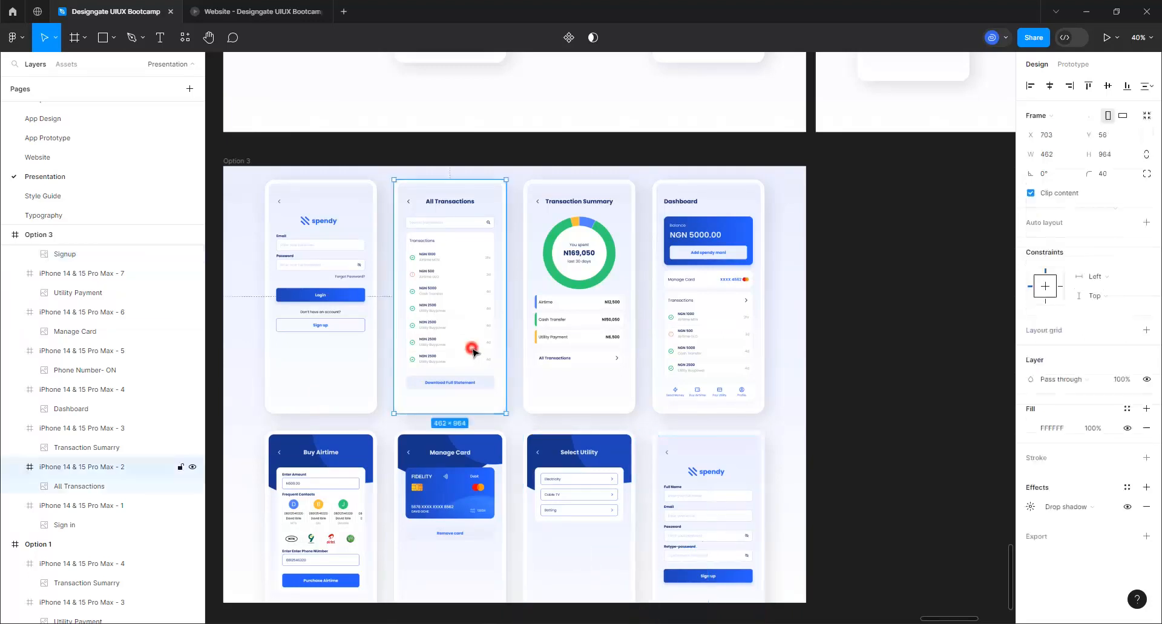
left_click(696, 343, "shift")
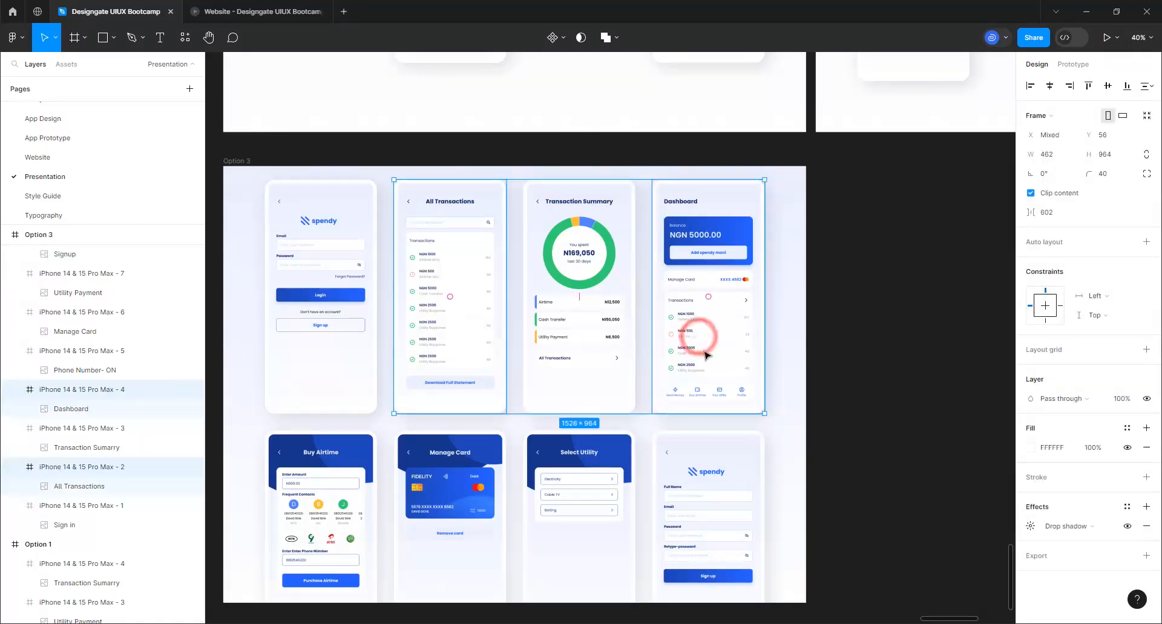
left_click_drag(704, 353, 698, 312)
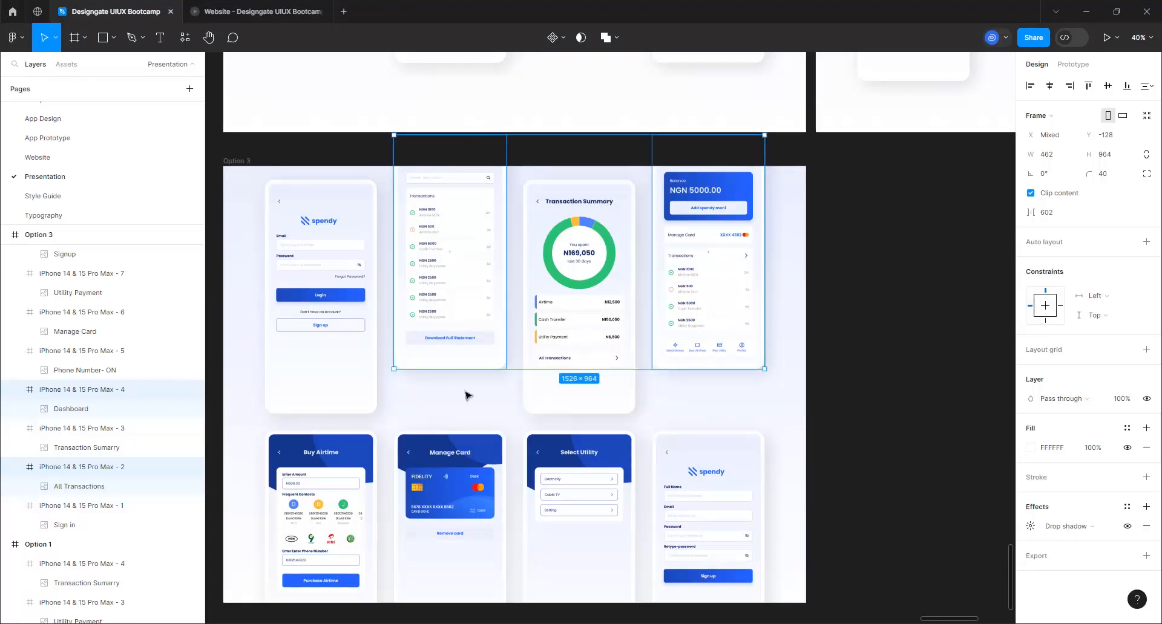
- Move the Manage Card and Signup phones in Option 3's lower row up together to Y 906
left_click(410, 506)
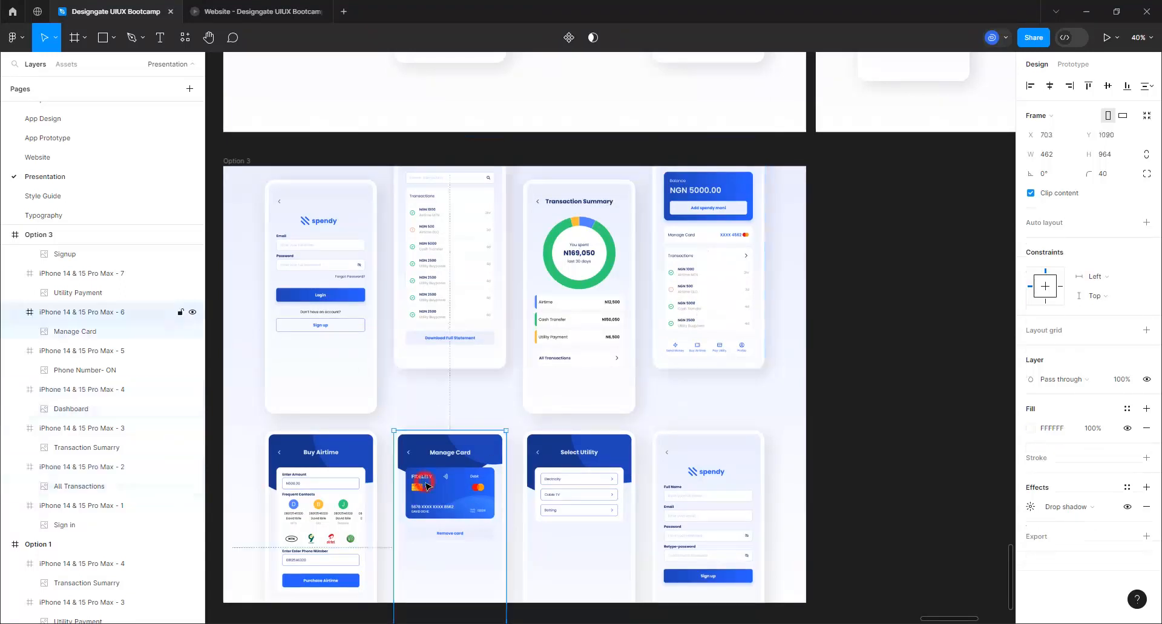
left_click_drag(718, 514, 688, 460)
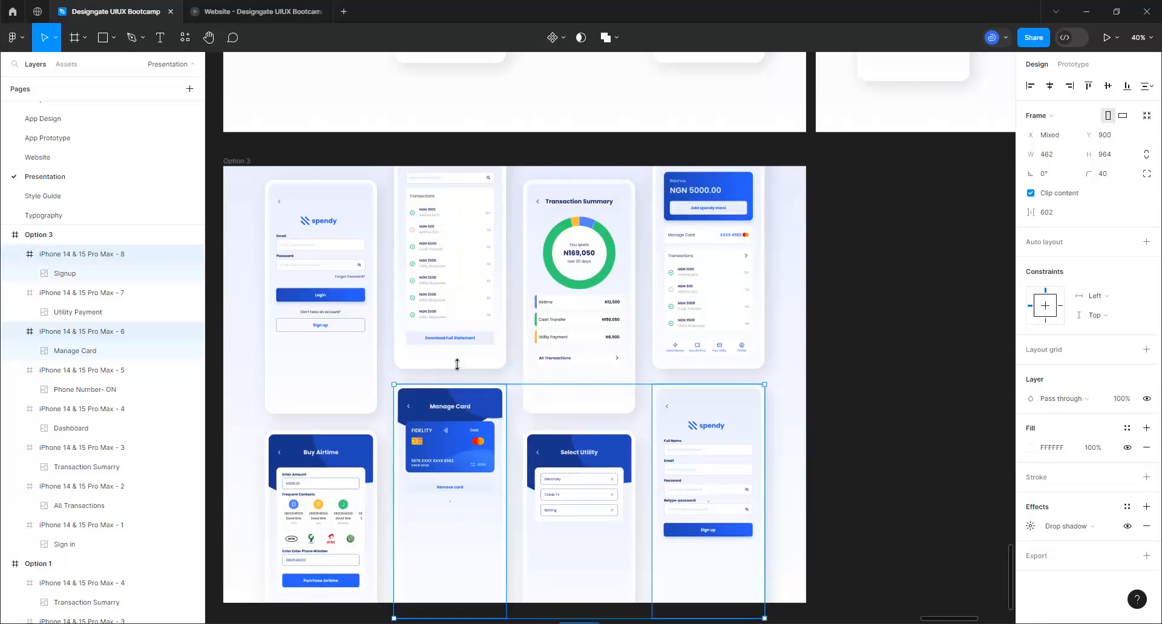
key("alt")
key("Down")
key("Down")
key("Down")
key("Down")
key("Down")
key("Down")
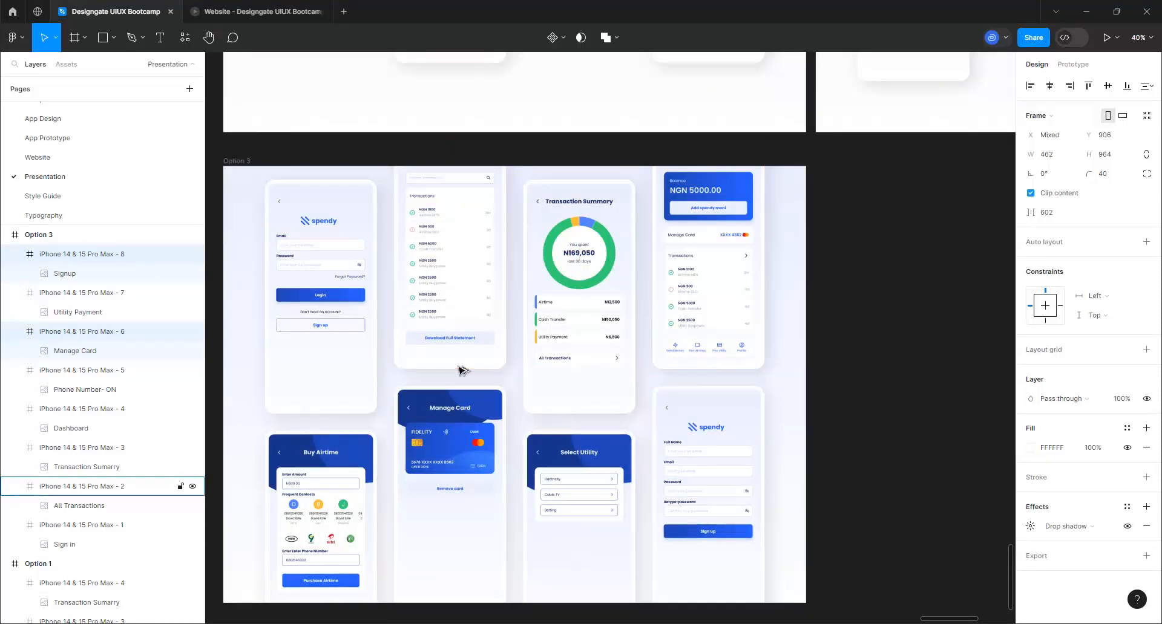
- Group all eight phone frames of Option 3 into a single group
scroll(493, 317, "down", 3, "ctrl")
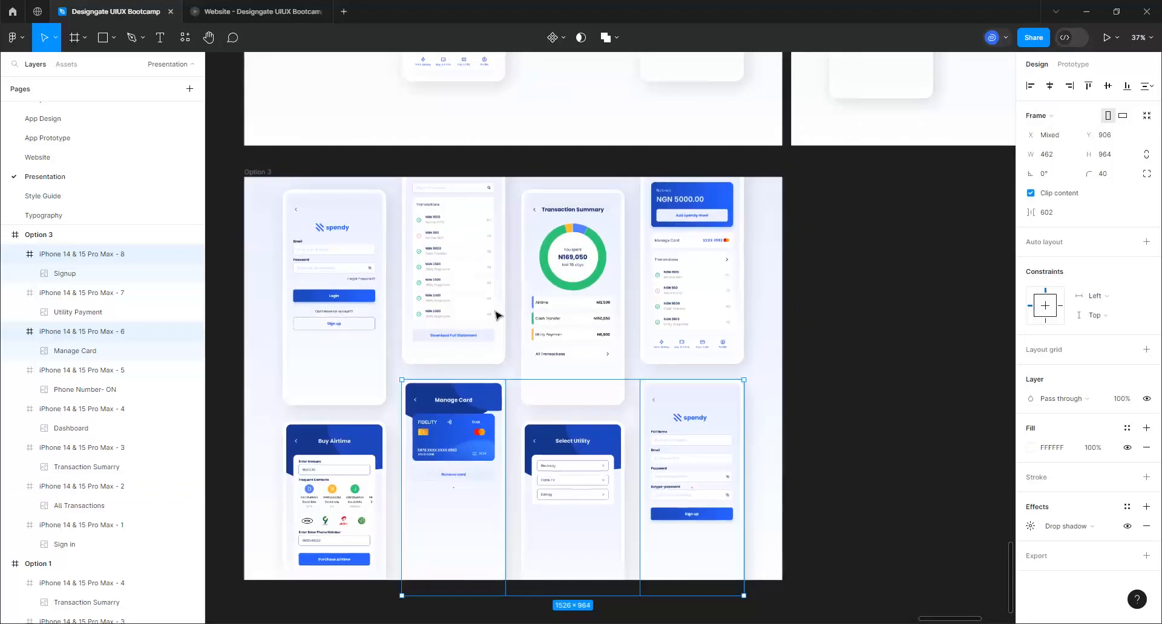
scroll(732, 440, "up", 2, "ctrl")
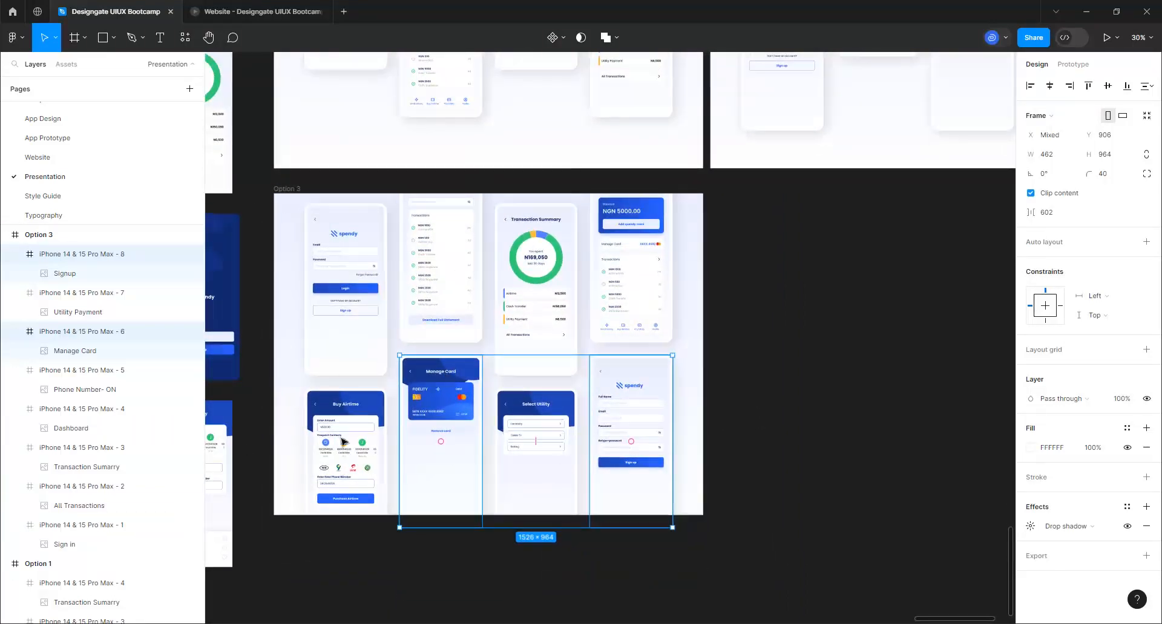
left_click(321, 290)
left_click(440, 256, "shift")
left_click(561, 262, "shift")
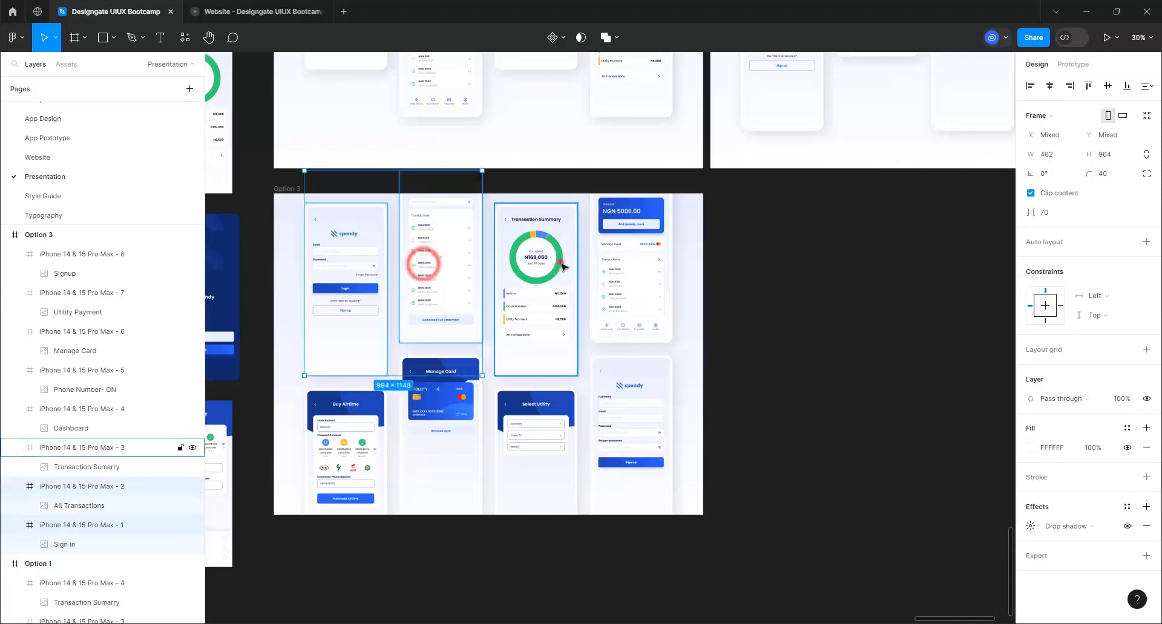
left_click(637, 269, "shift")
left_click(641, 384, "shift")
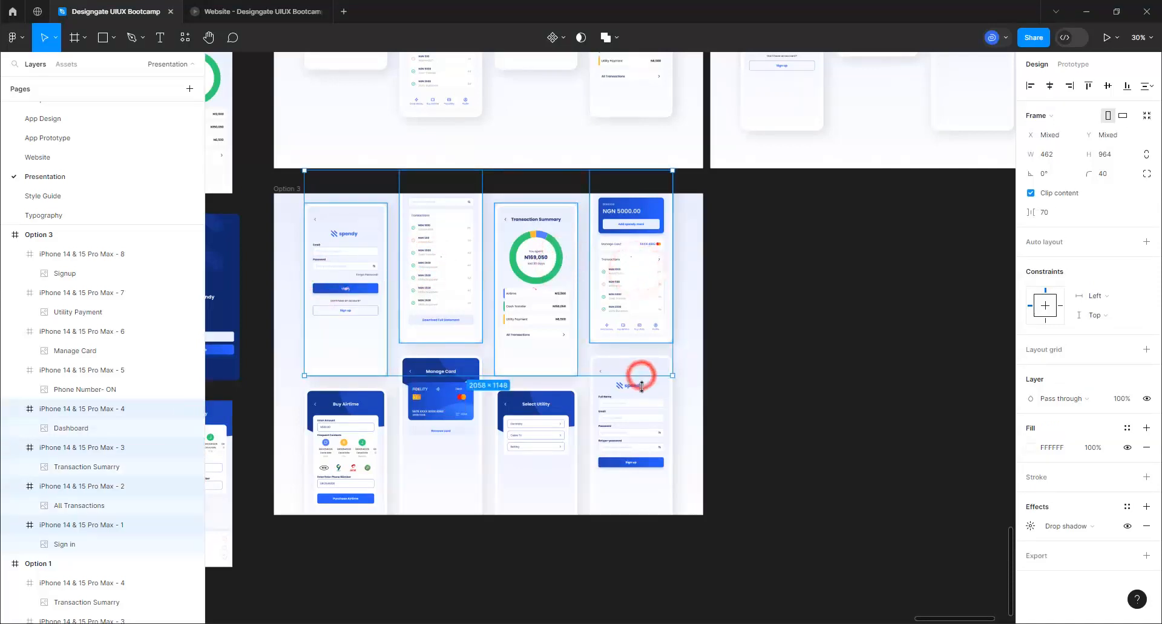
left_click(546, 426, "shift")
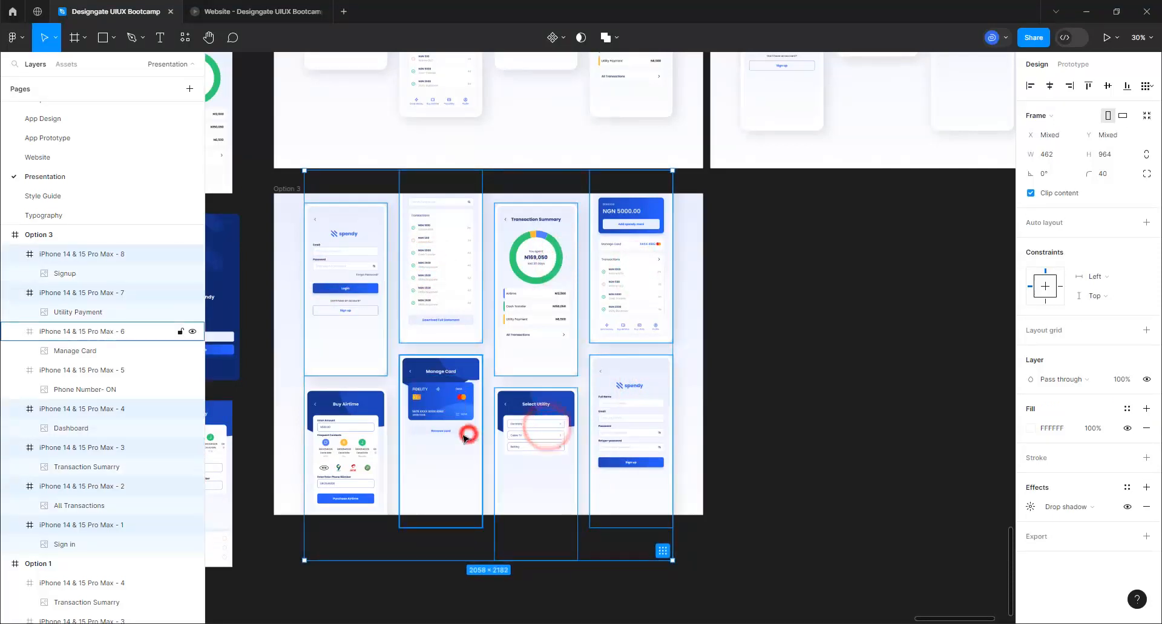
left_click(467, 433, "shift")
left_click(341, 451, "shift")
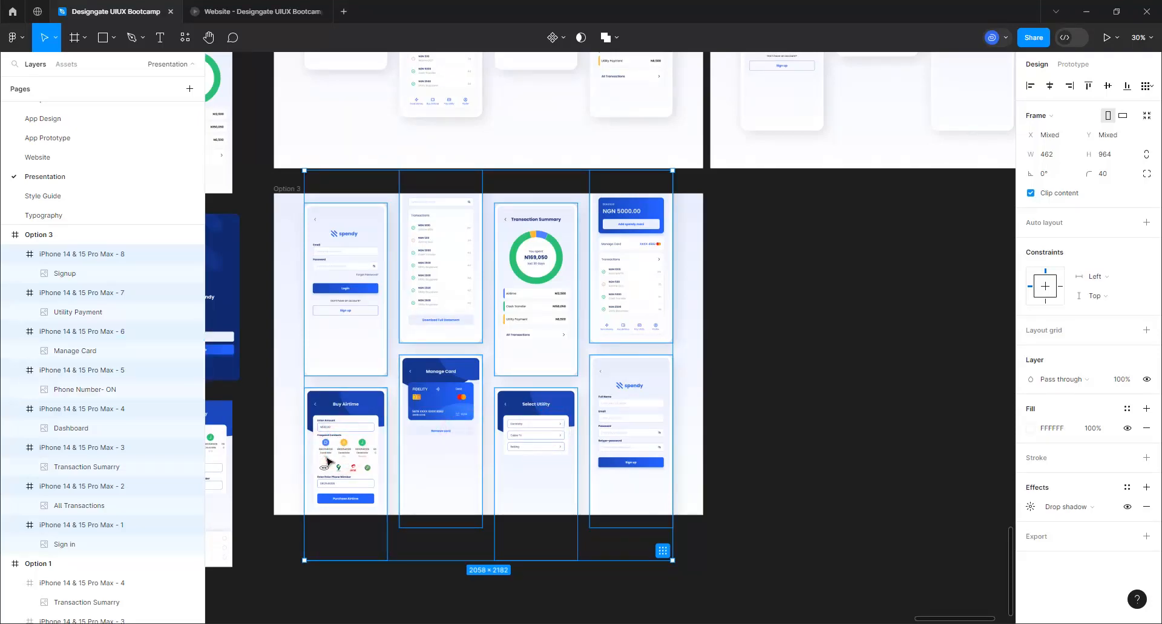
key("ctrl+g")
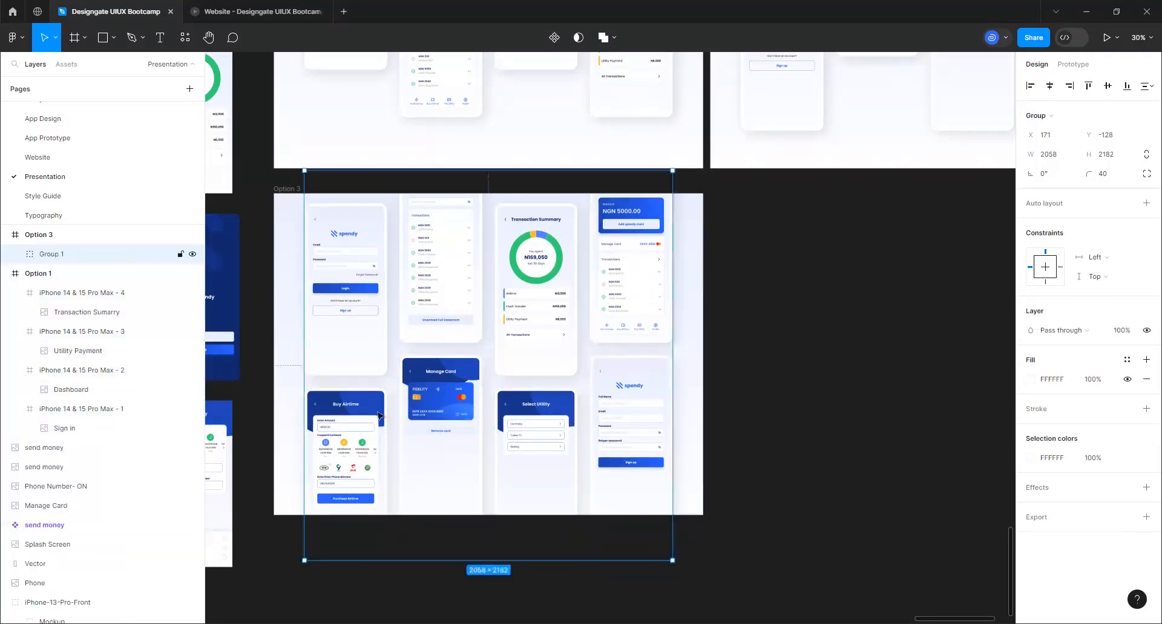
- Rotate the group of eight phones in Option 3 by 12°
scroll(341, 156, "up", 2)
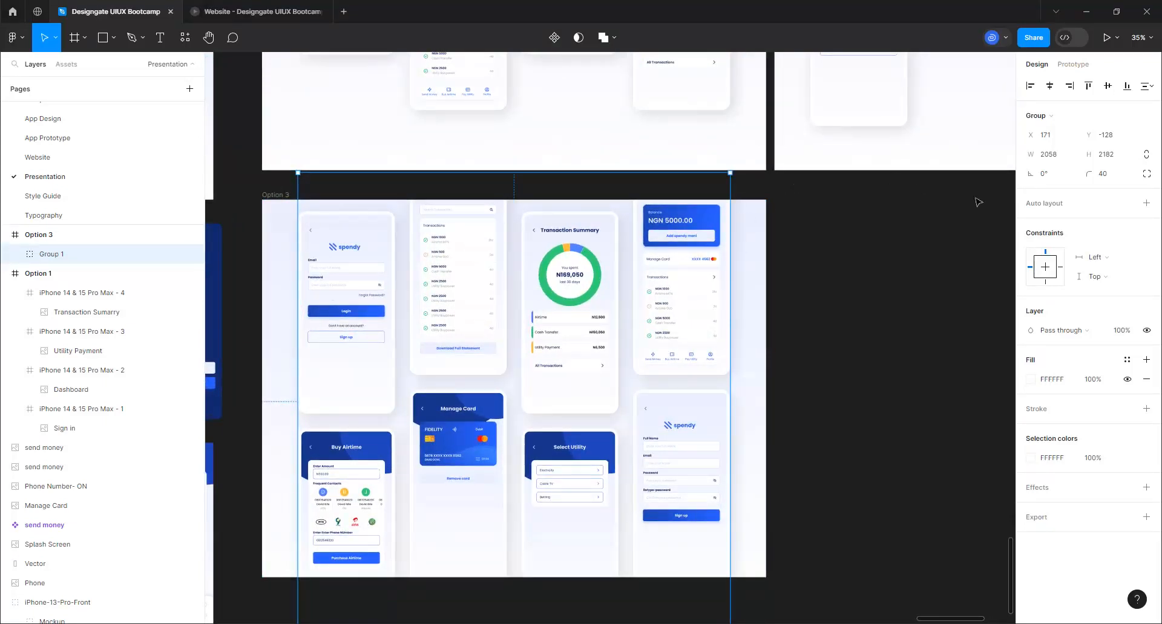
left_click(1051, 180)
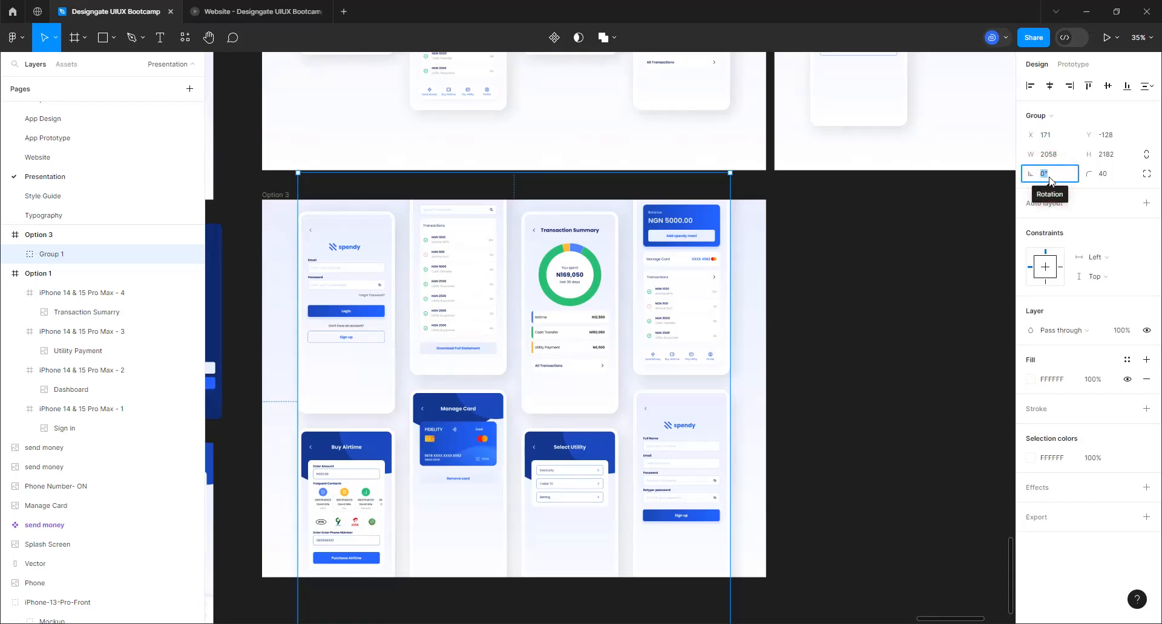
type("12")
key("Return")
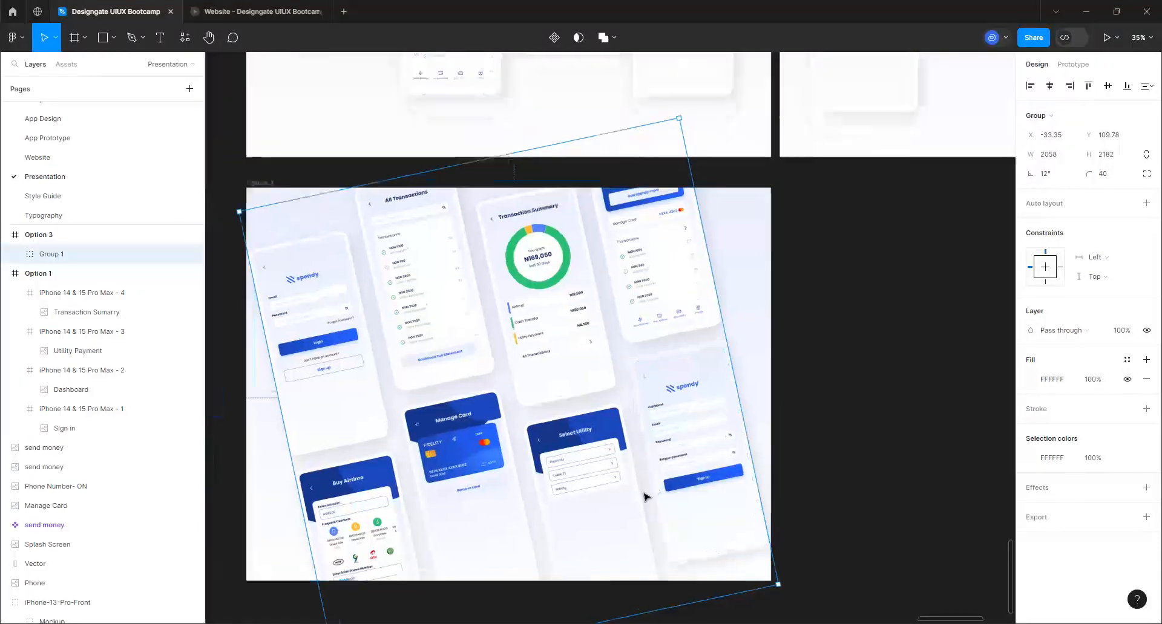
scroll(645, 494, "up", 2)
scroll(636, 482, "down", 2)
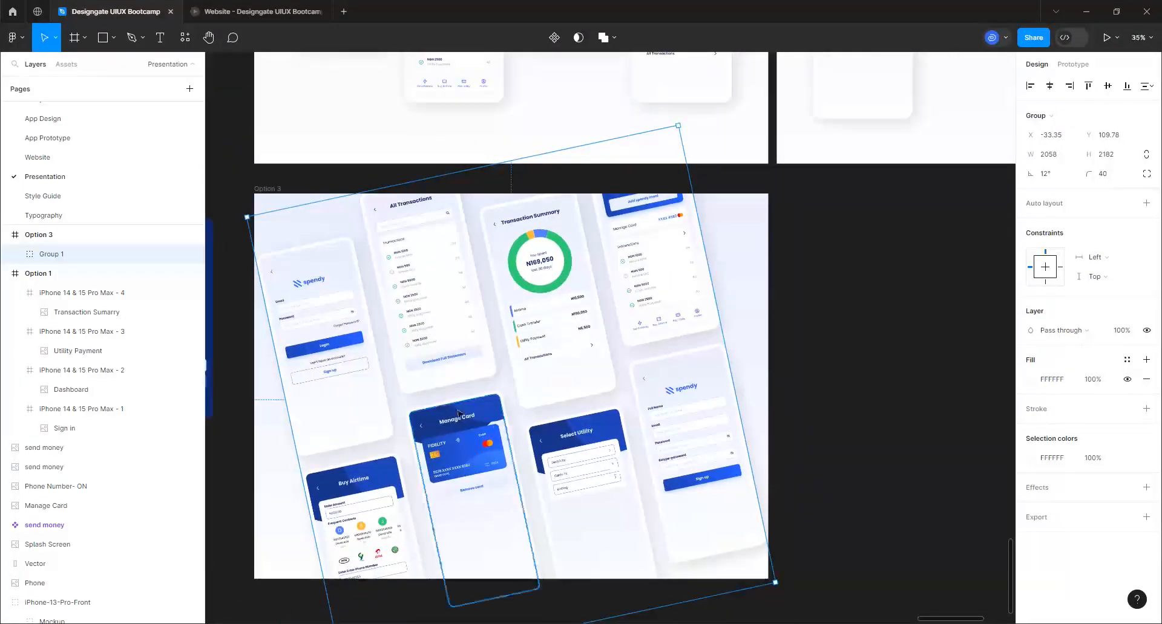
scroll(446, 411, "up", 1)
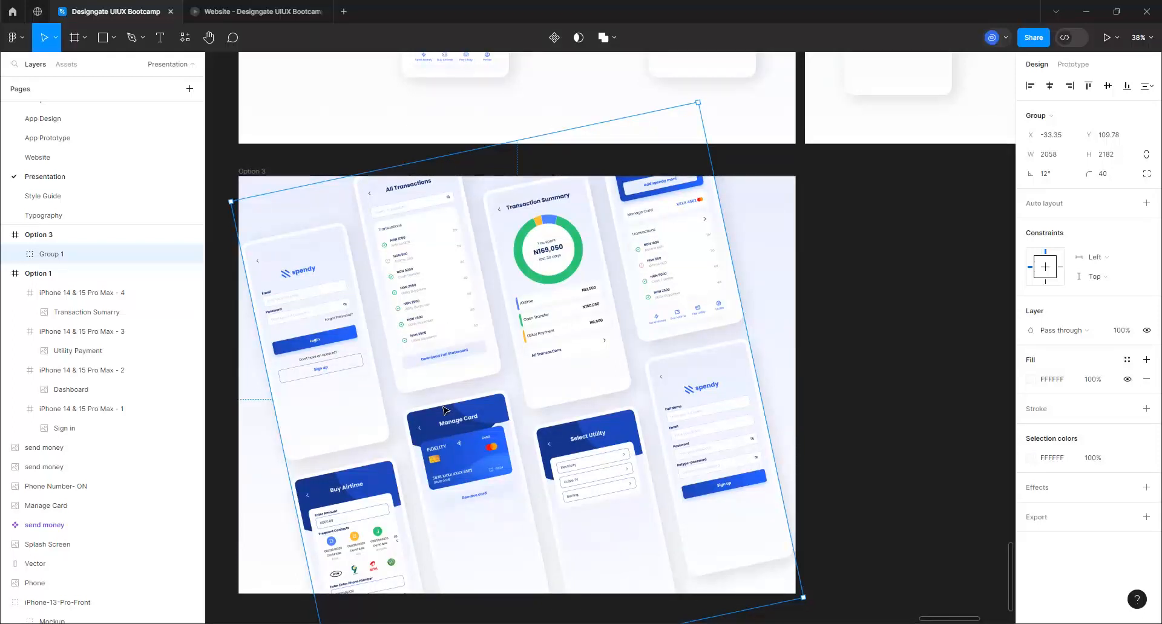
- Lower the rotated phone group to about Y 329 and centre it horizontally in the Option 3 frame
left_click(1051, 86)
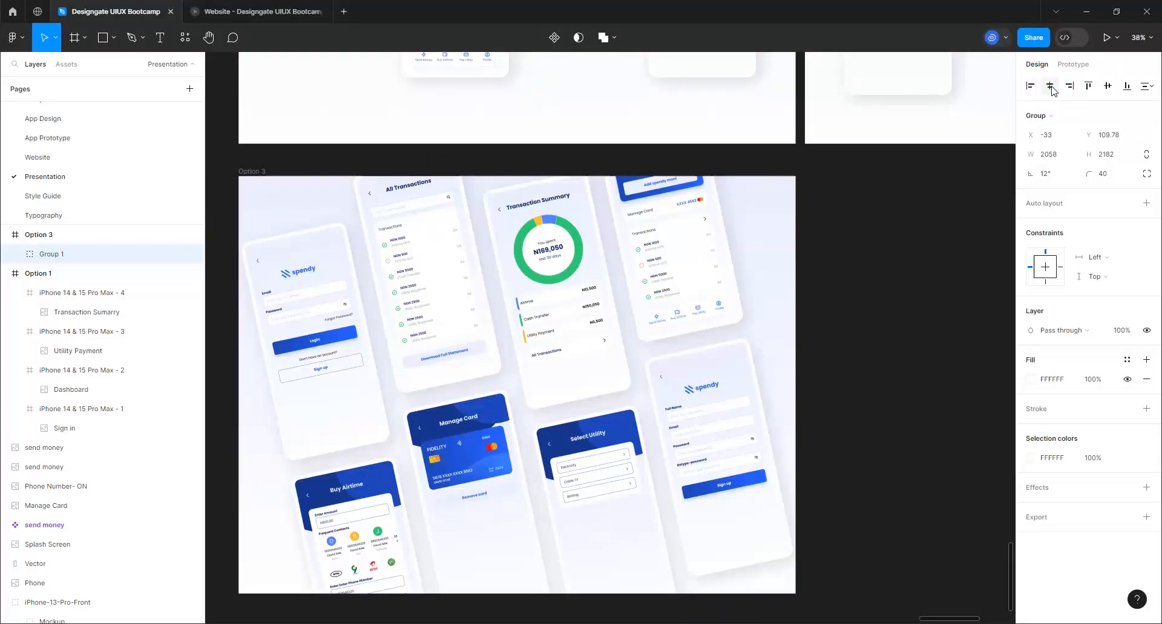
left_click(1112, 86)
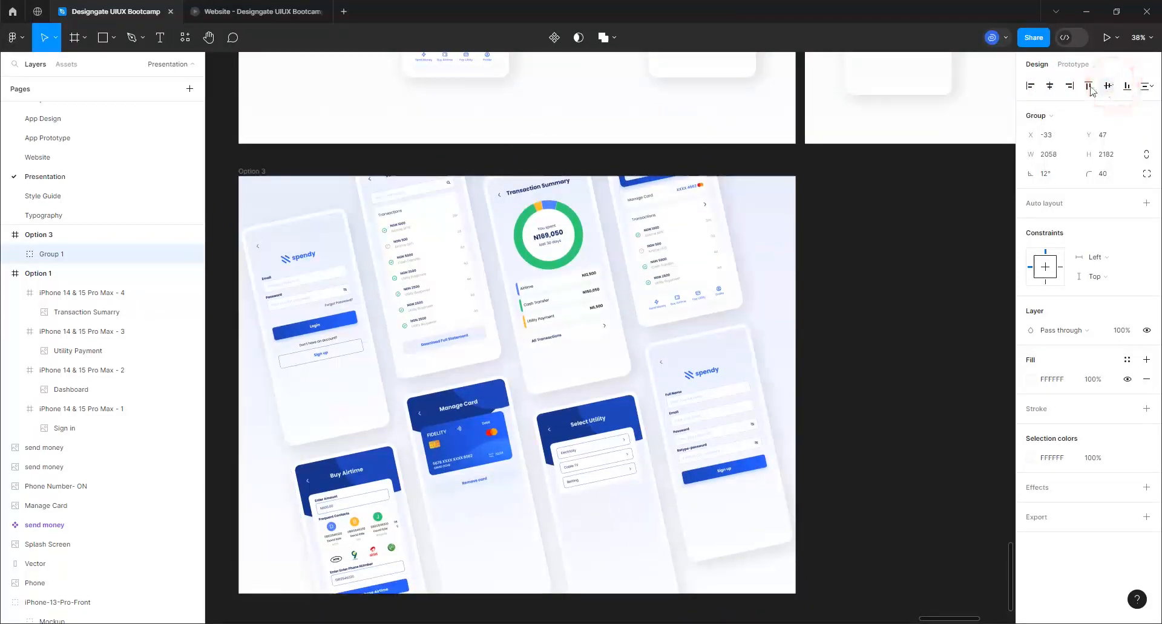
left_click_drag(590, 252, 613, 318)
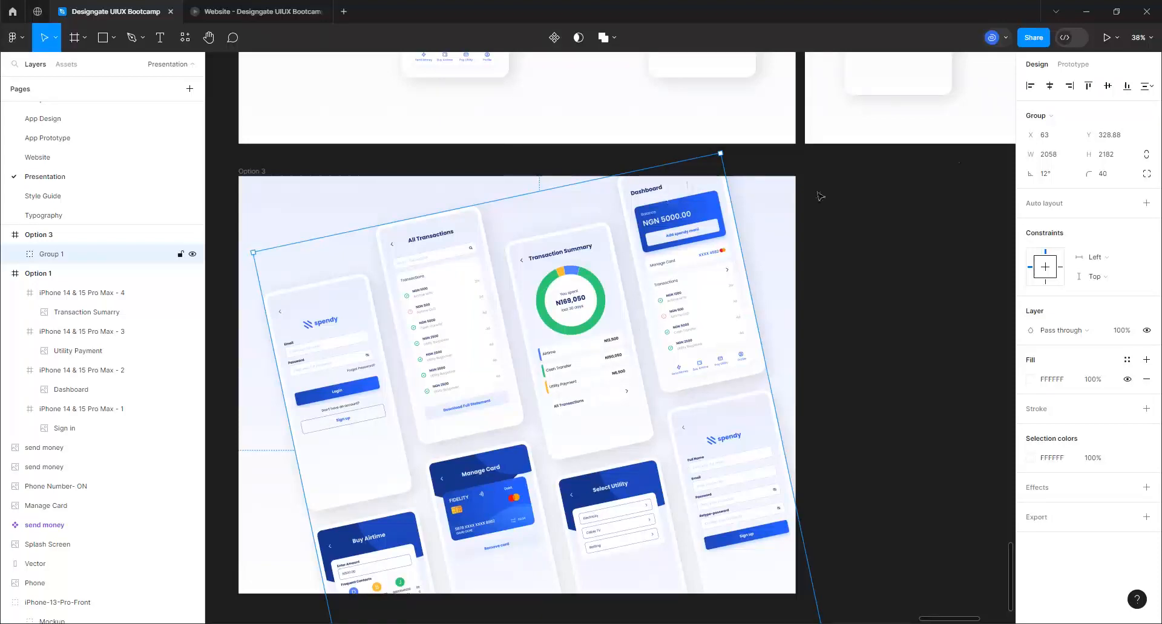
left_click(1049, 87)
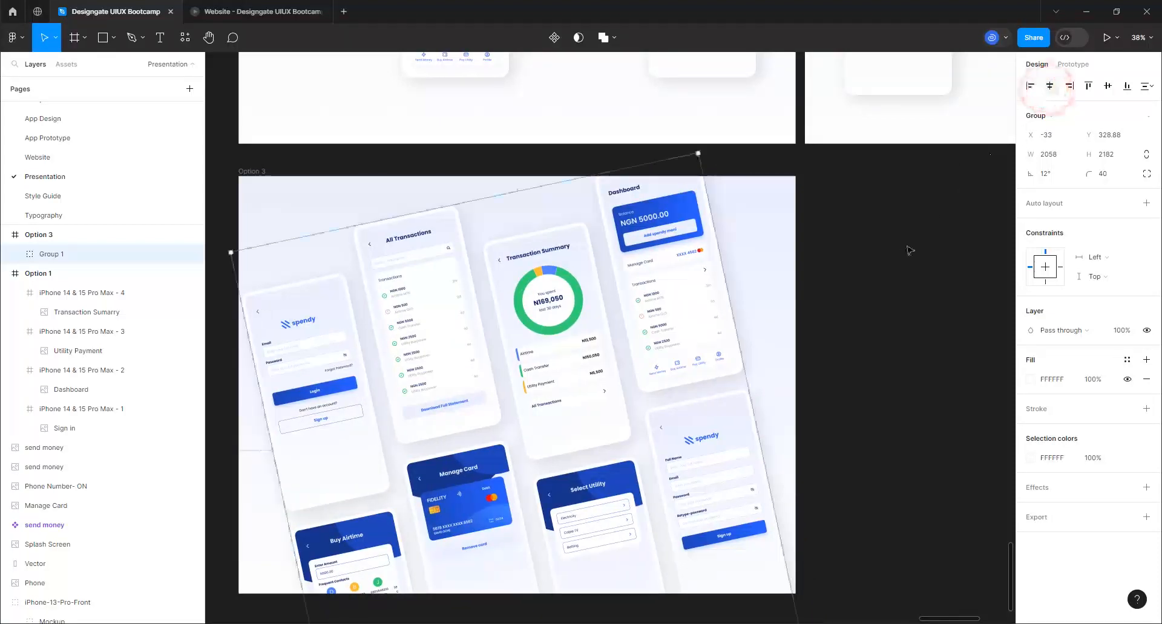
left_click(895, 261)
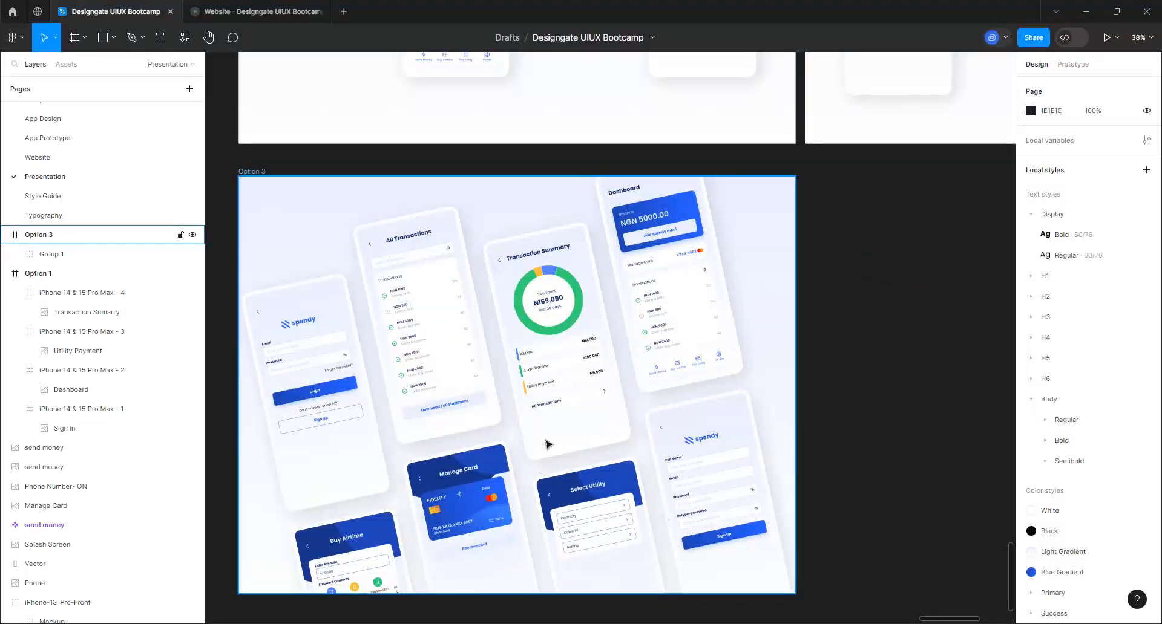
scroll(547, 442, "down", 2)
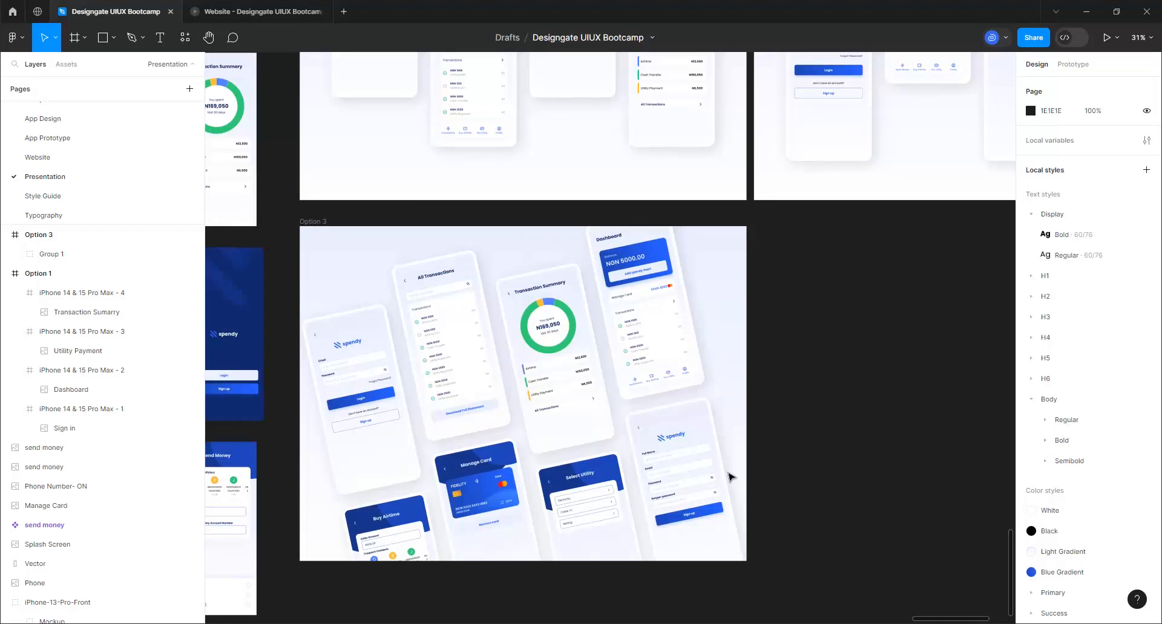
- Shift the rotated phone group within Option 3 to about X 52, Y 316
left_click(579, 449)
left_click(564, 416)
left_click(563, 415)
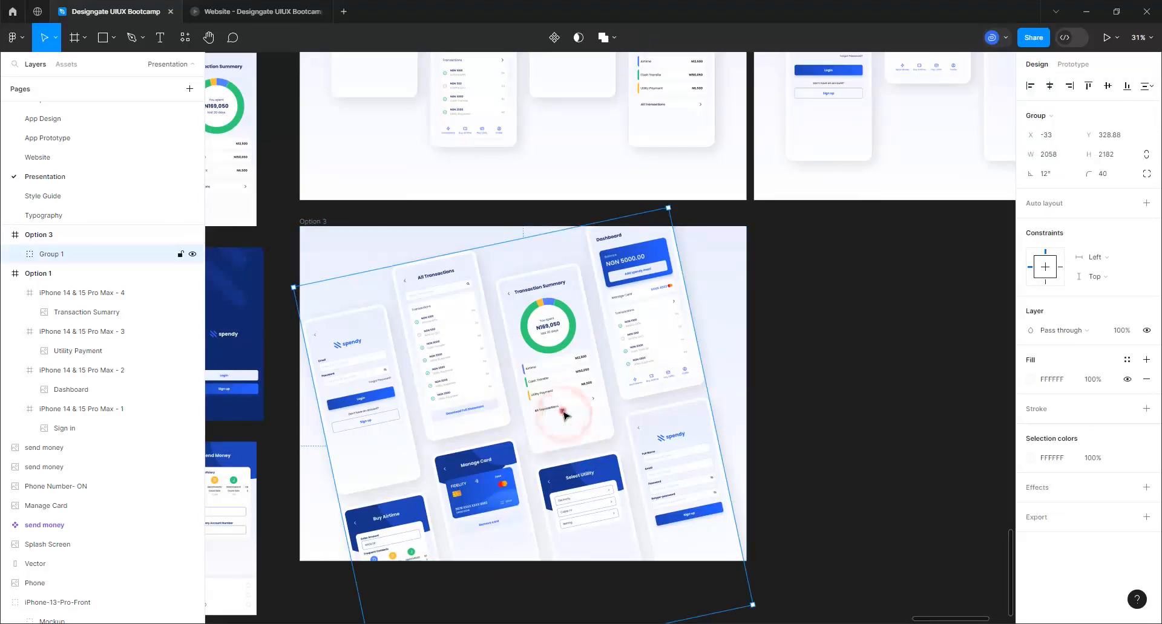
left_click_drag(563, 415, 580, 413)
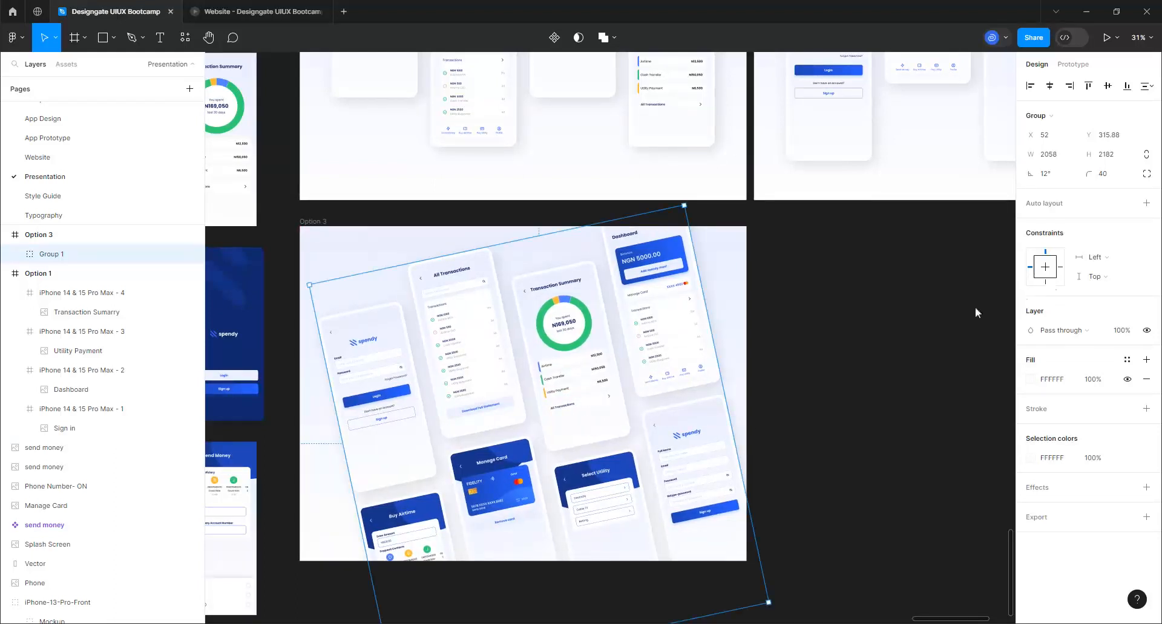
left_click(870, 345)
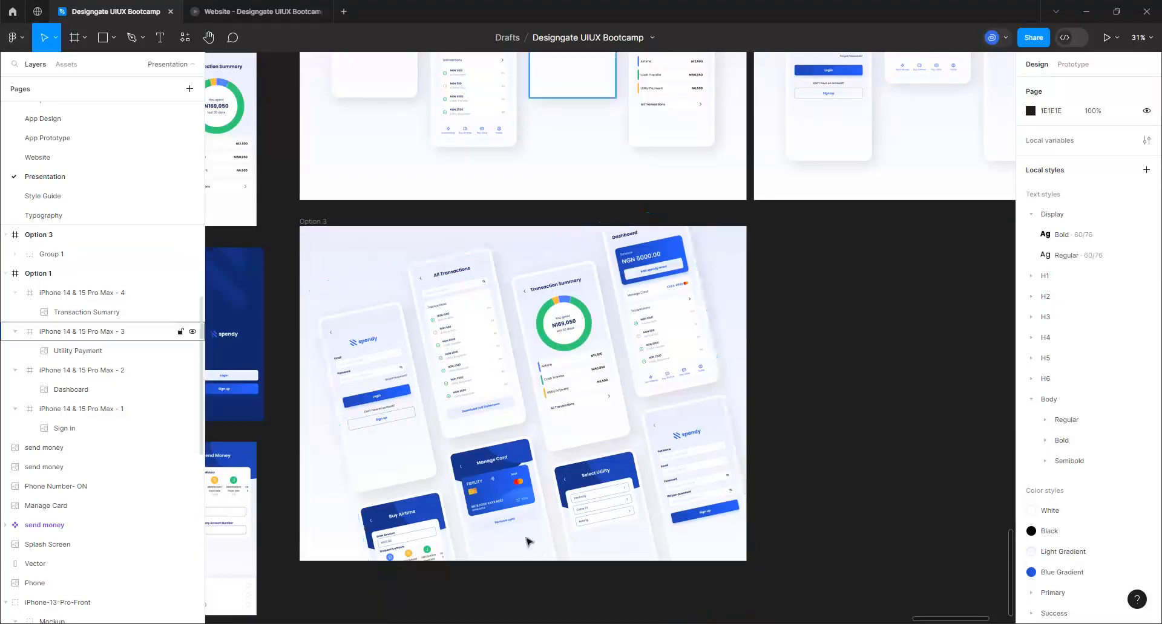
scroll(666, 569, "up", 2)
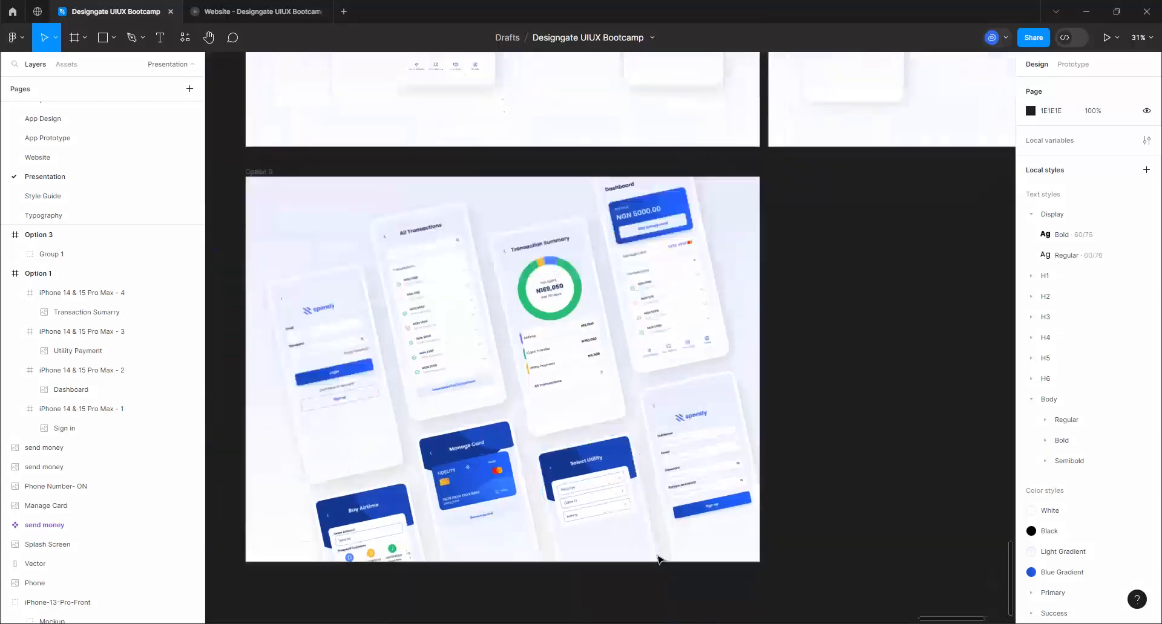
scroll(476, 455, "up", 1)
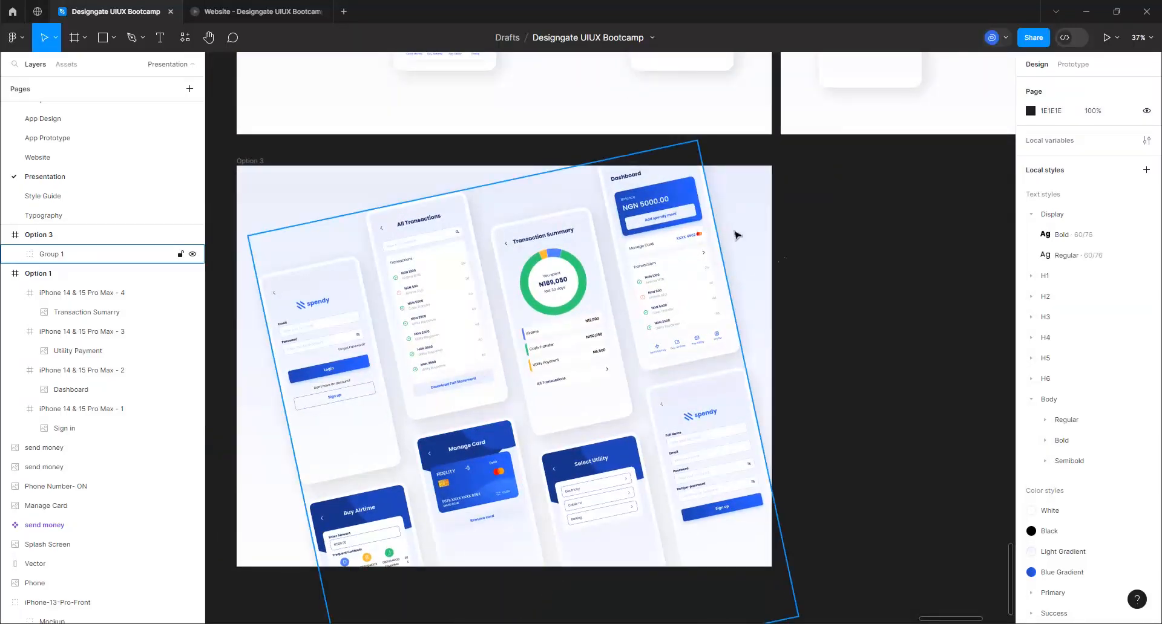
left_click(845, 272)
- Duplicate the Option 3 frame with its tilted phones, placing the copy directly beside the original
scroll(412, 339, "down", 8)
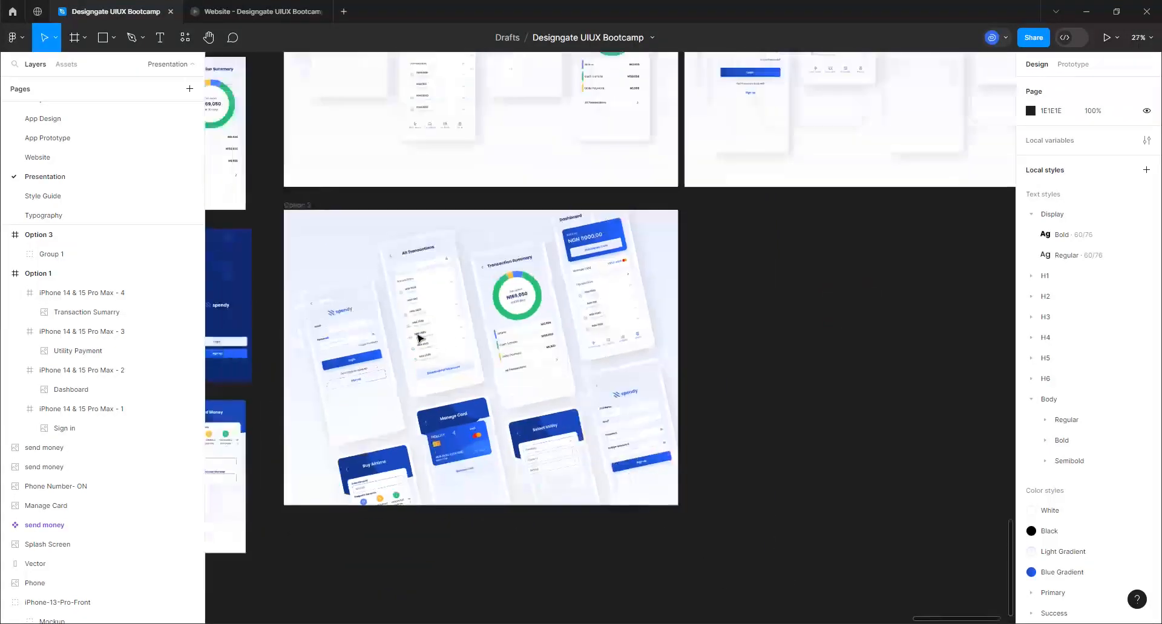
left_click(313, 228)
key("ctrl+d")
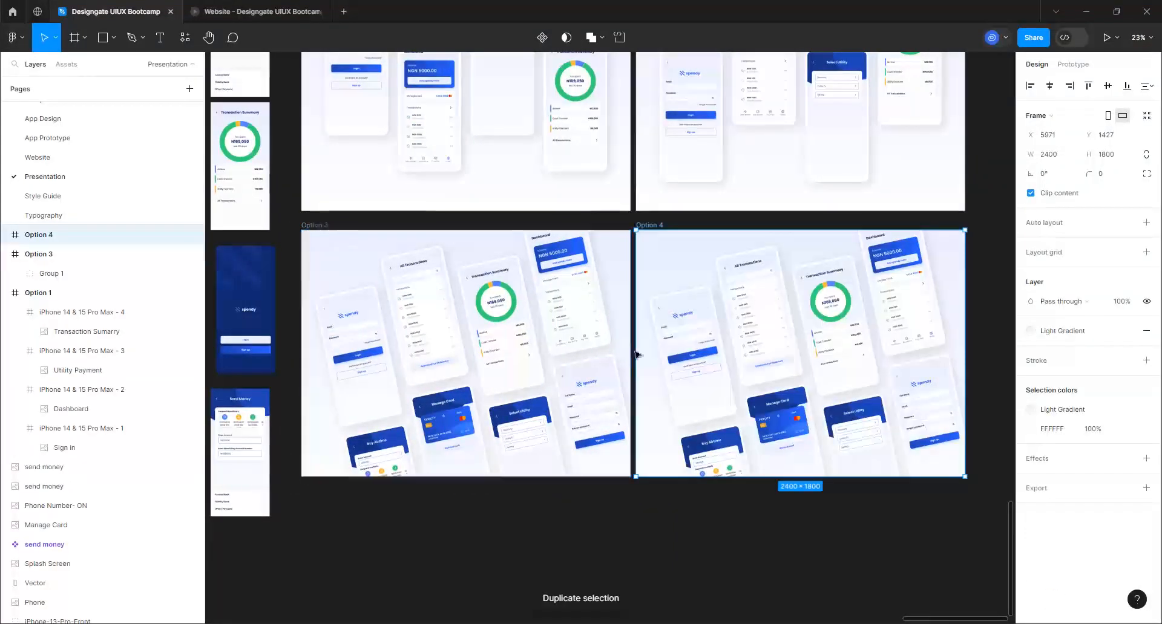
scroll(397, 321, "down", 2)
scroll(808, 387, "up", 4)
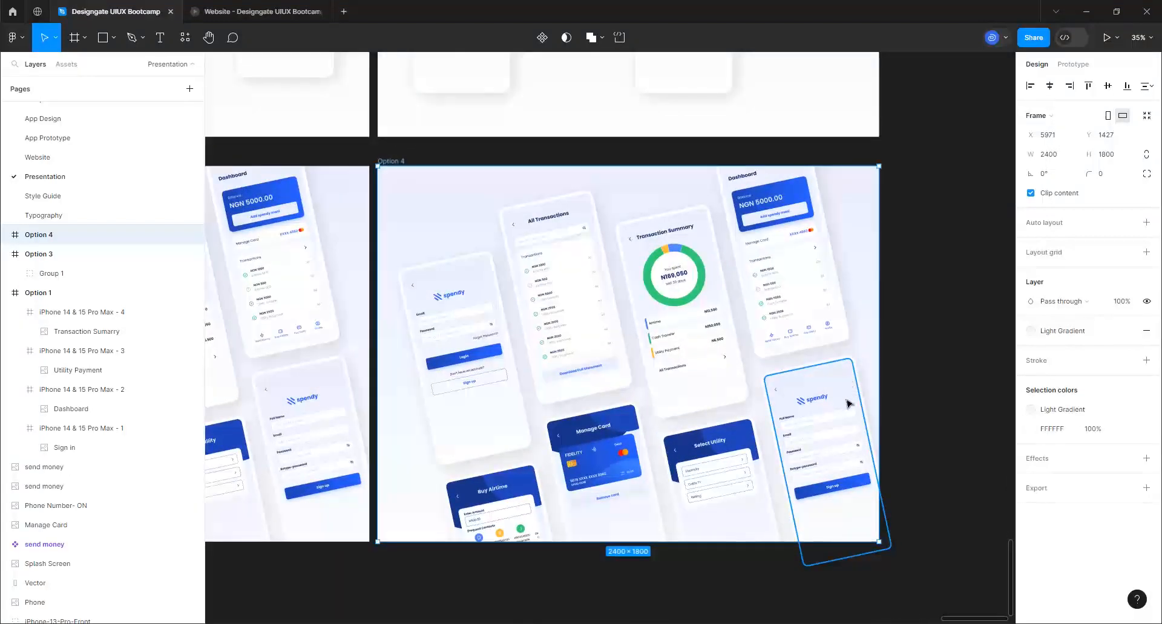
scroll(847, 407, "up", 2)
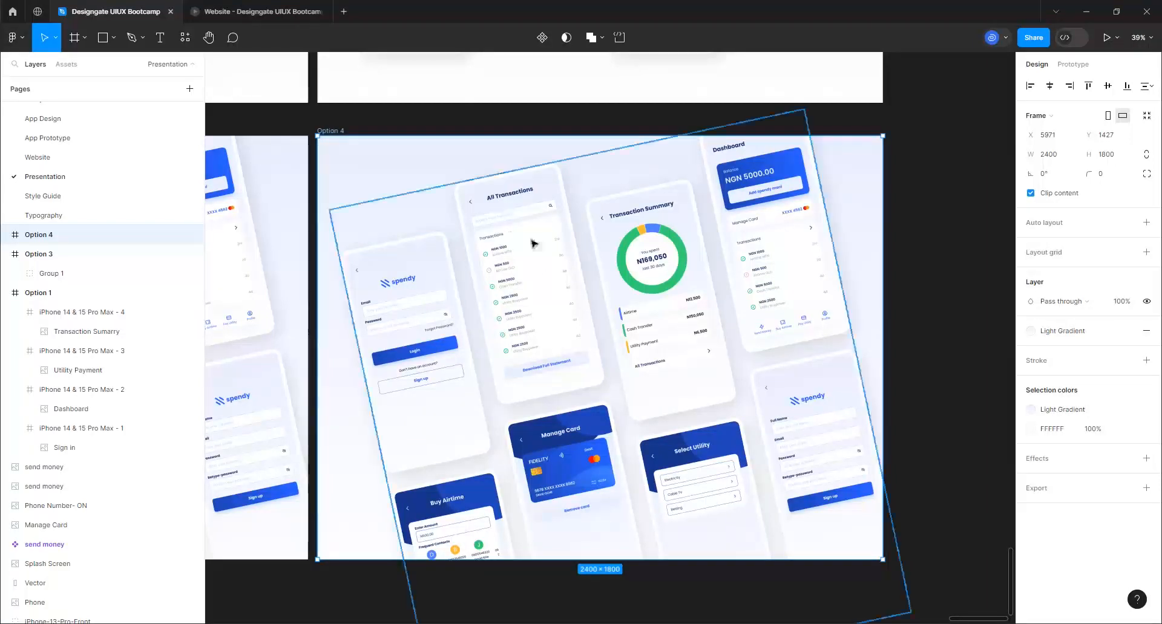
- Reset the rotation of the phone group in the Option 4 frame to 0°
double_click(438, 248)
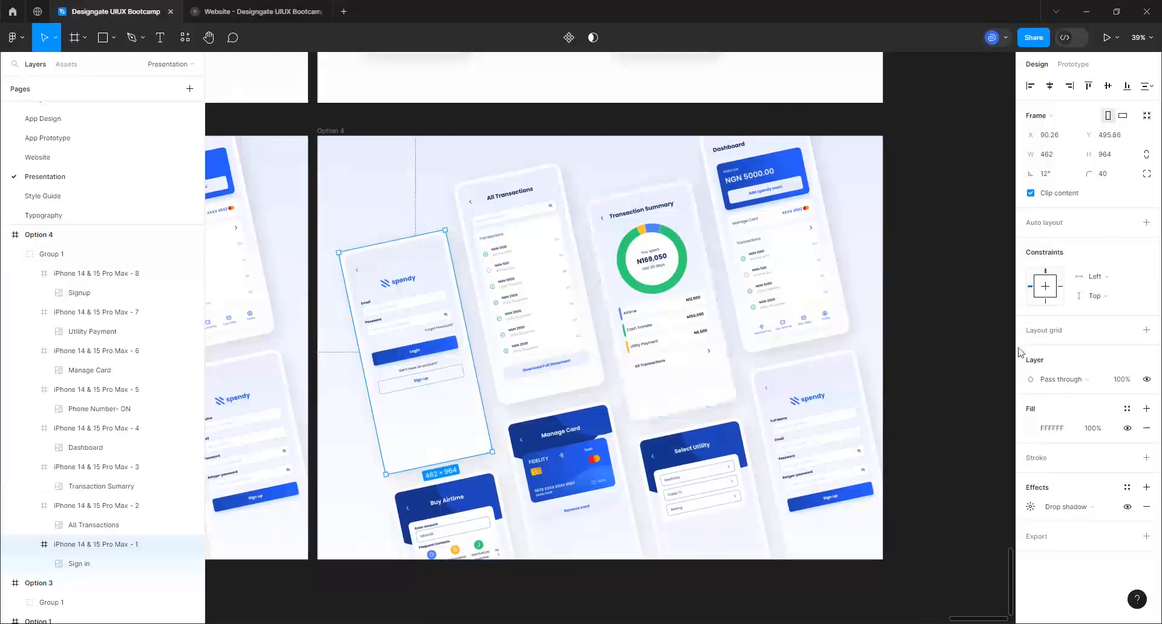
left_click(929, 289)
left_click(757, 282)
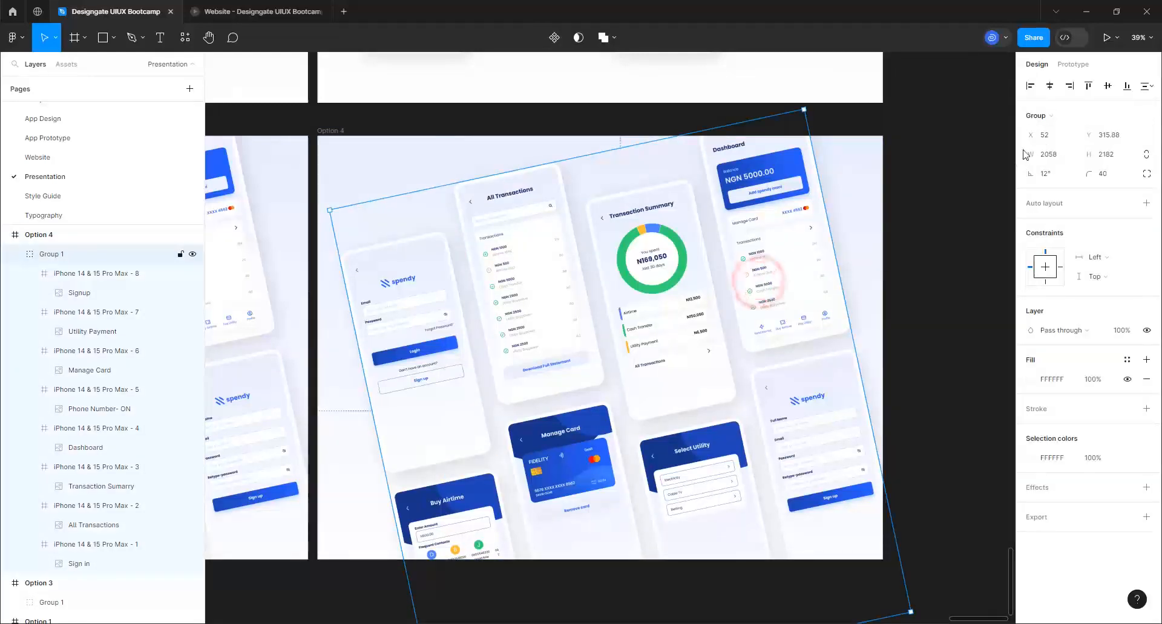
left_click(1050, 173)
type("0")
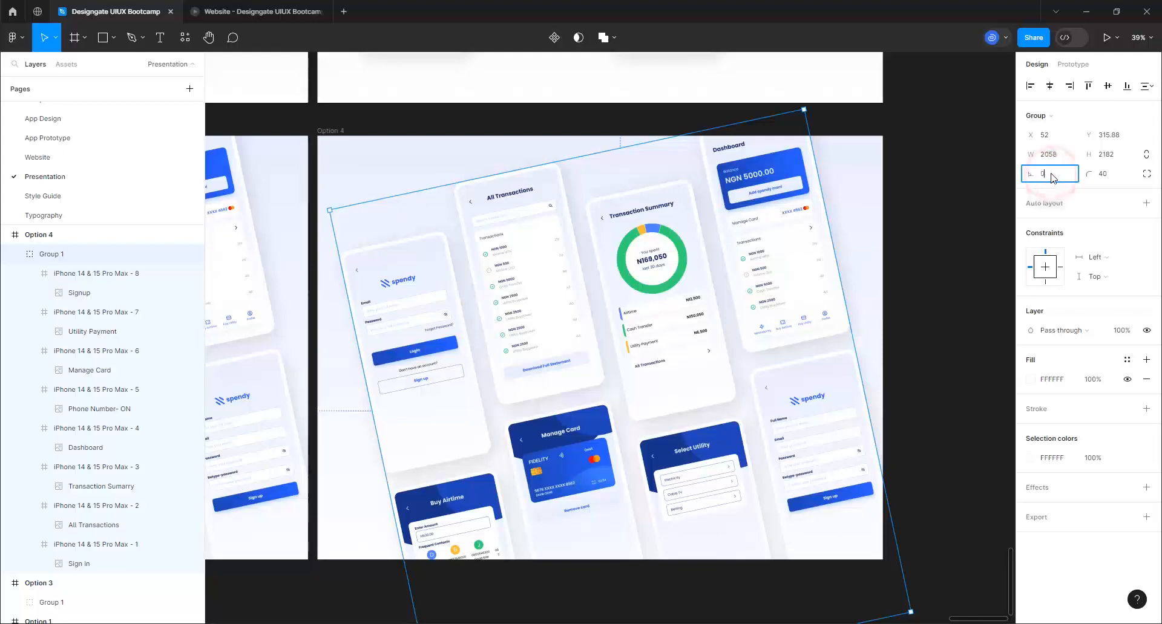
key("Return")
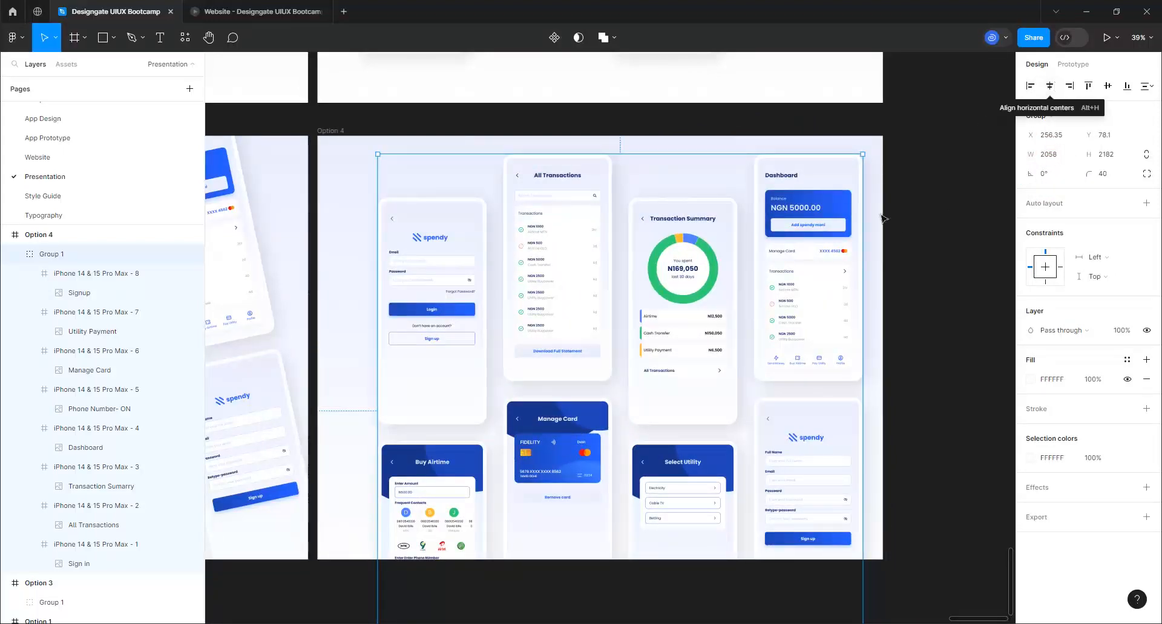
- Resize the sign-in phone frame in Option 4 to the iPhone 14 & 15 Pro Max preset, 430 × 932
left_click(433, 295)
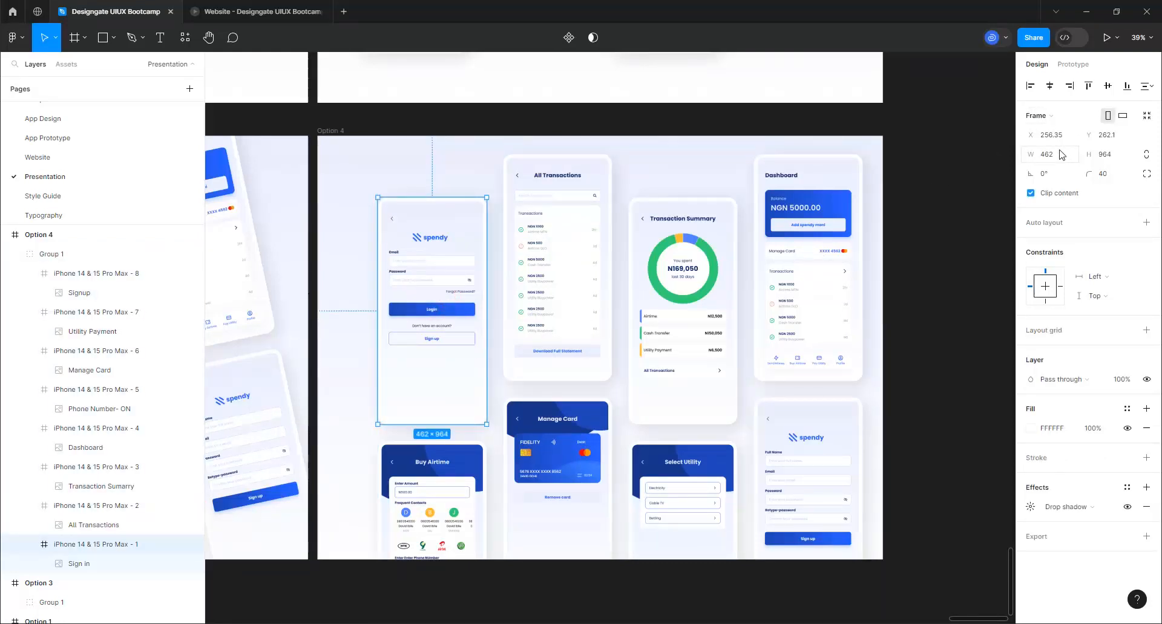
left_click(1053, 118)
left_click(1051, 120)
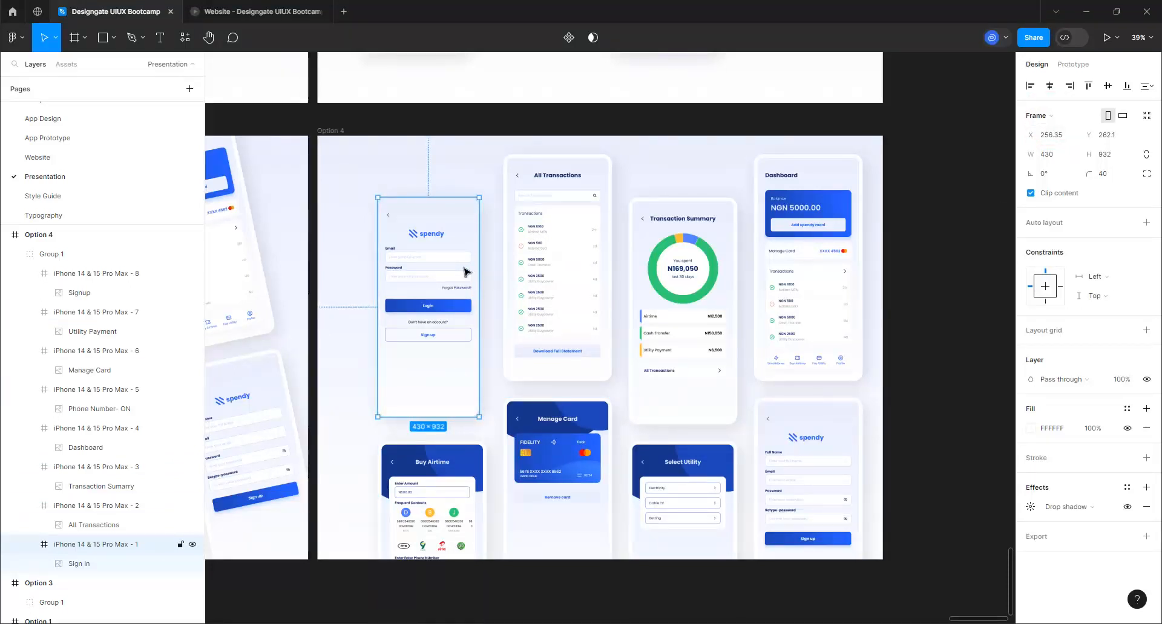
- Set the corner radius of the sign-in phone frame in Option 4 to 60
left_click(1102, 176)
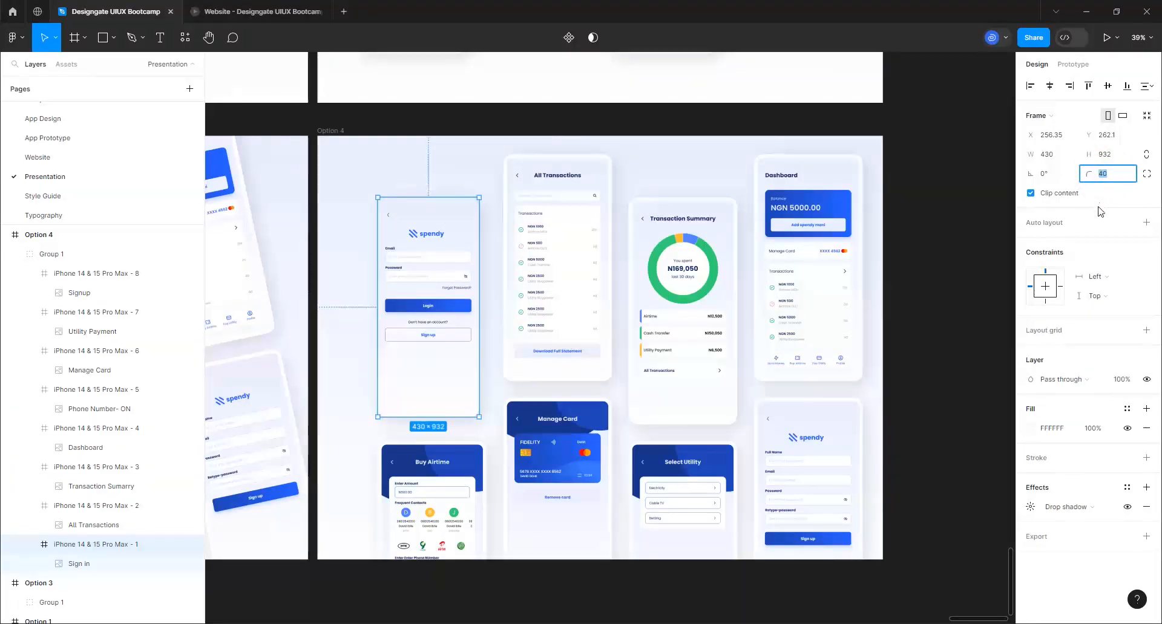
left_click(484, 177)
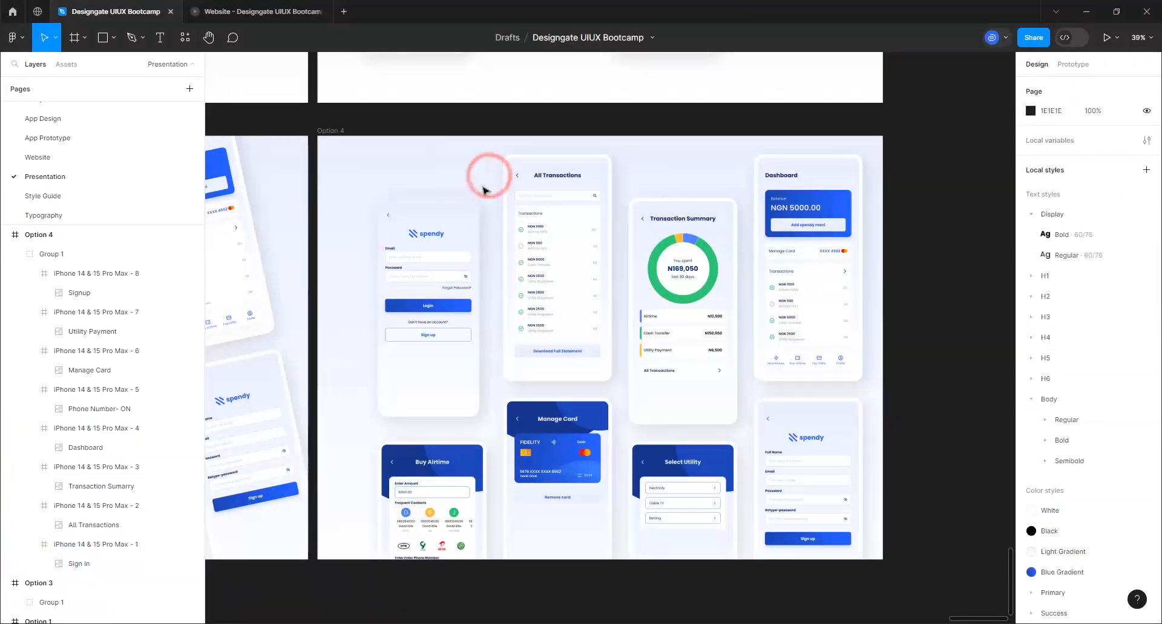
scroll(483, 184, "up", 3)
scroll(484, 191, "up", 4)
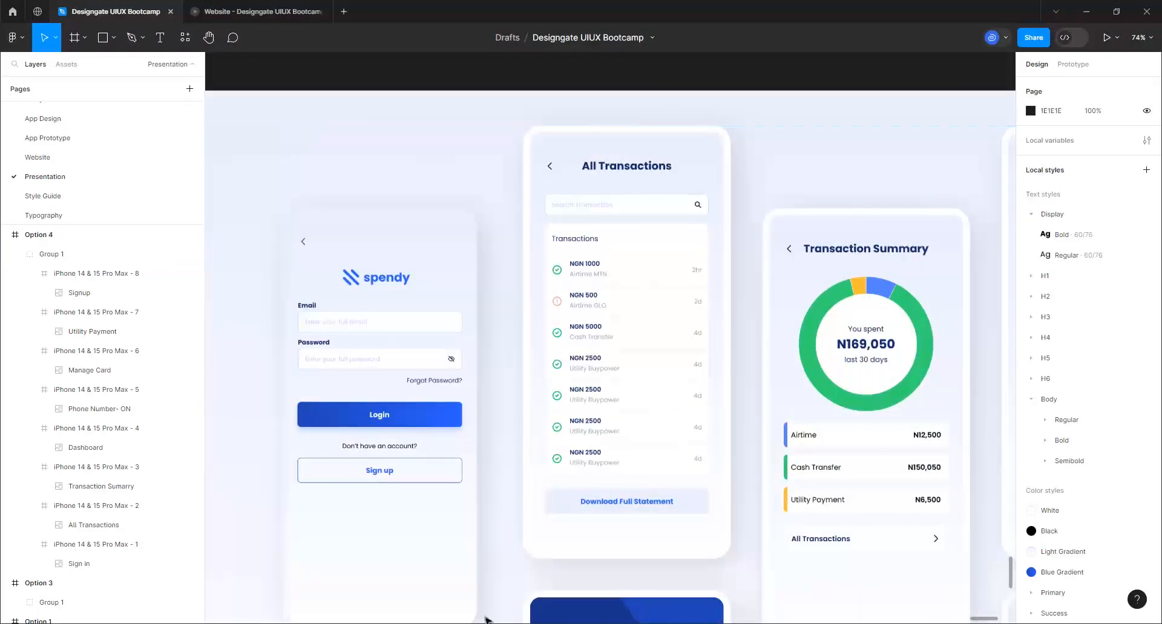
left_click(446, 271)
left_click(446, 271)
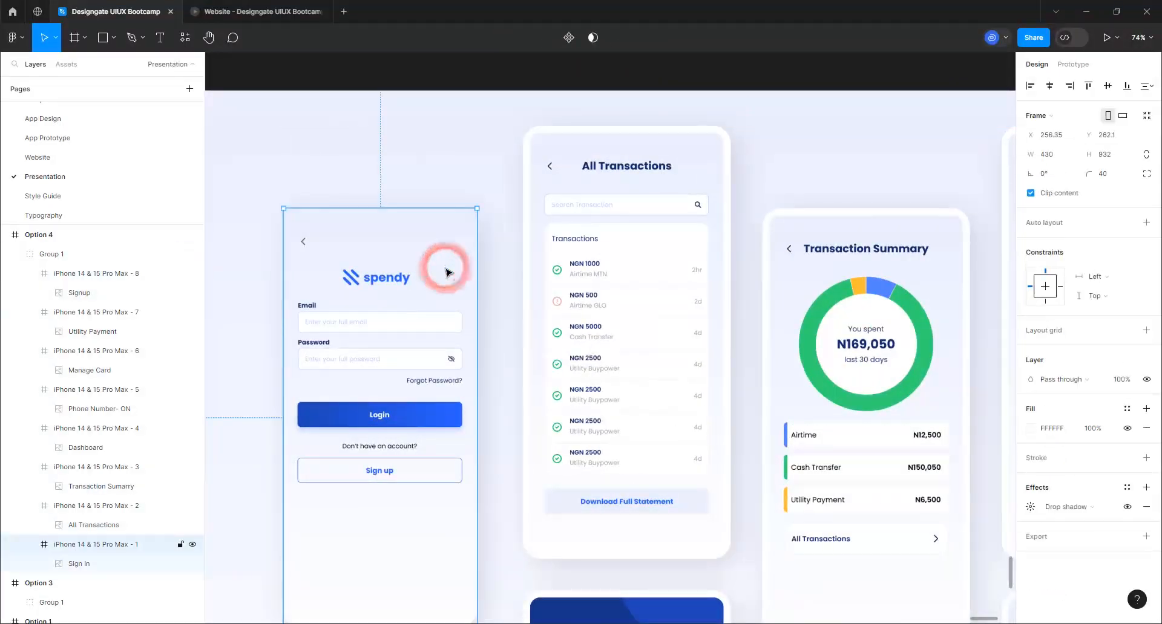
left_click(1103, 174)
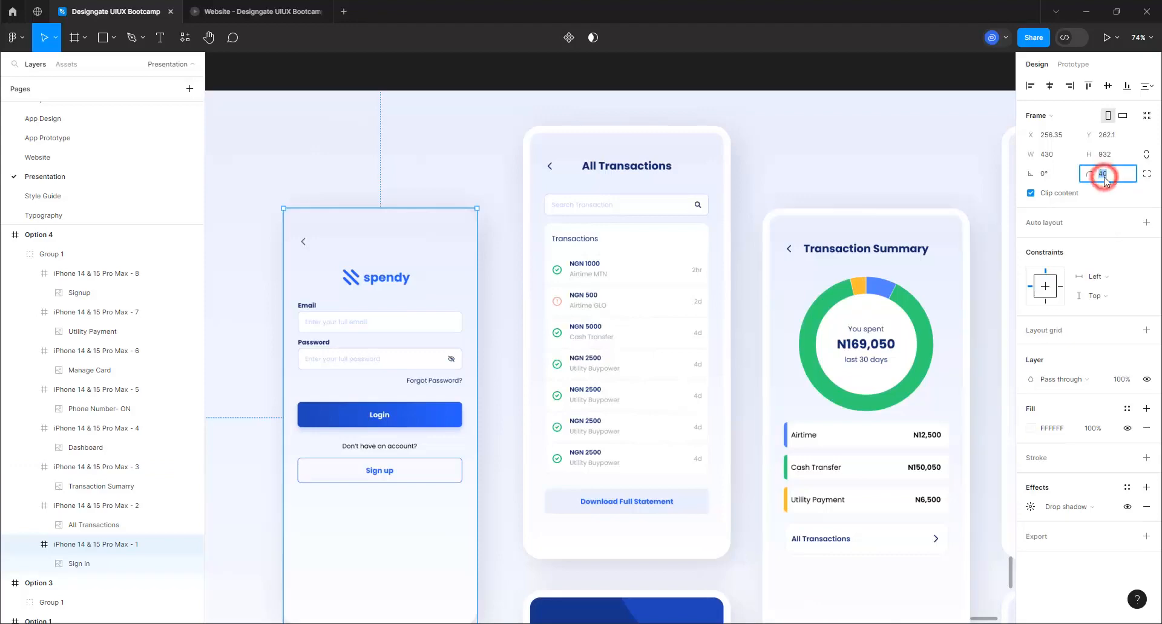
type("60")
key("Return")
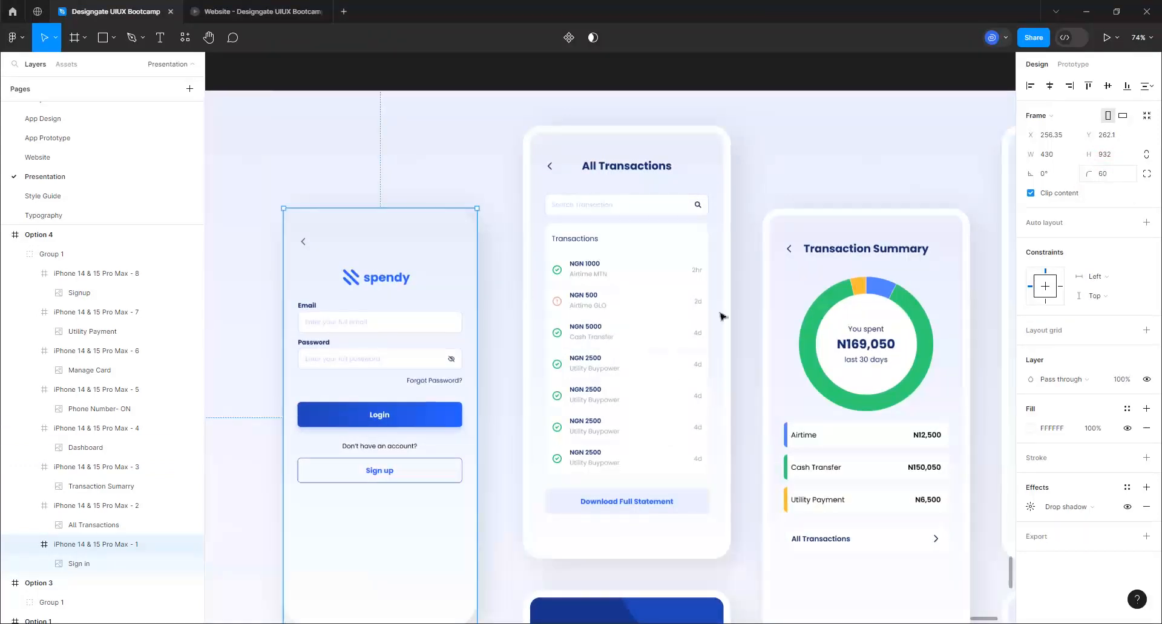
left_click(362, 160)
- Resize the All Transactions phone frame to the iPhone 14 & 15 Pro Max preset and set its corner radius to 60
scroll(434, 317, "down", 3)
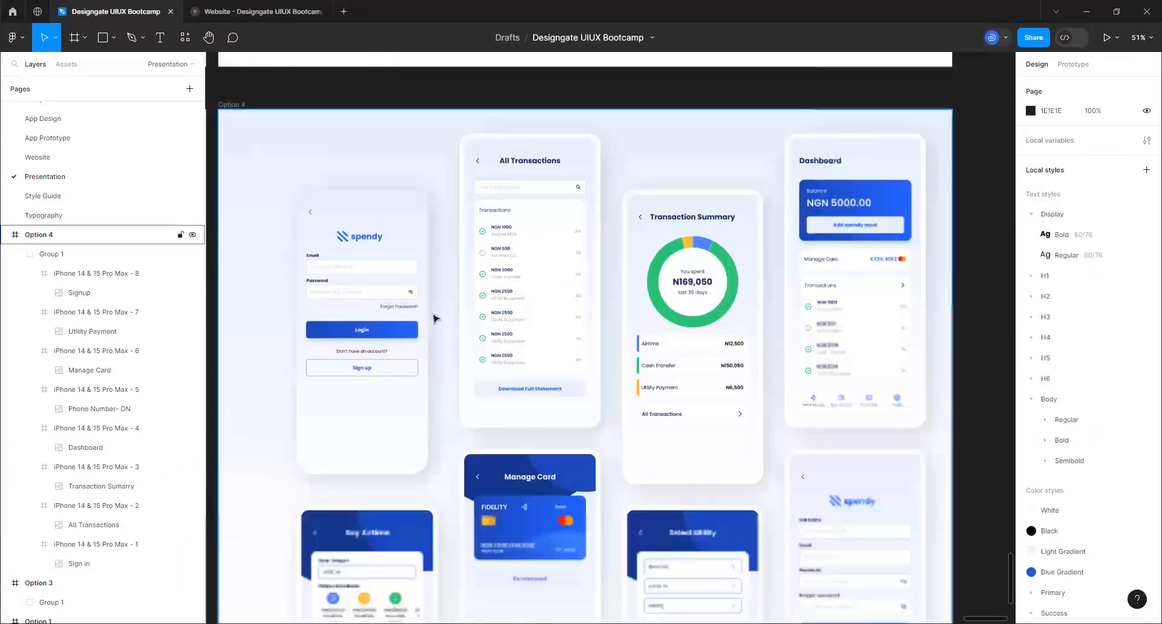
left_click(520, 271)
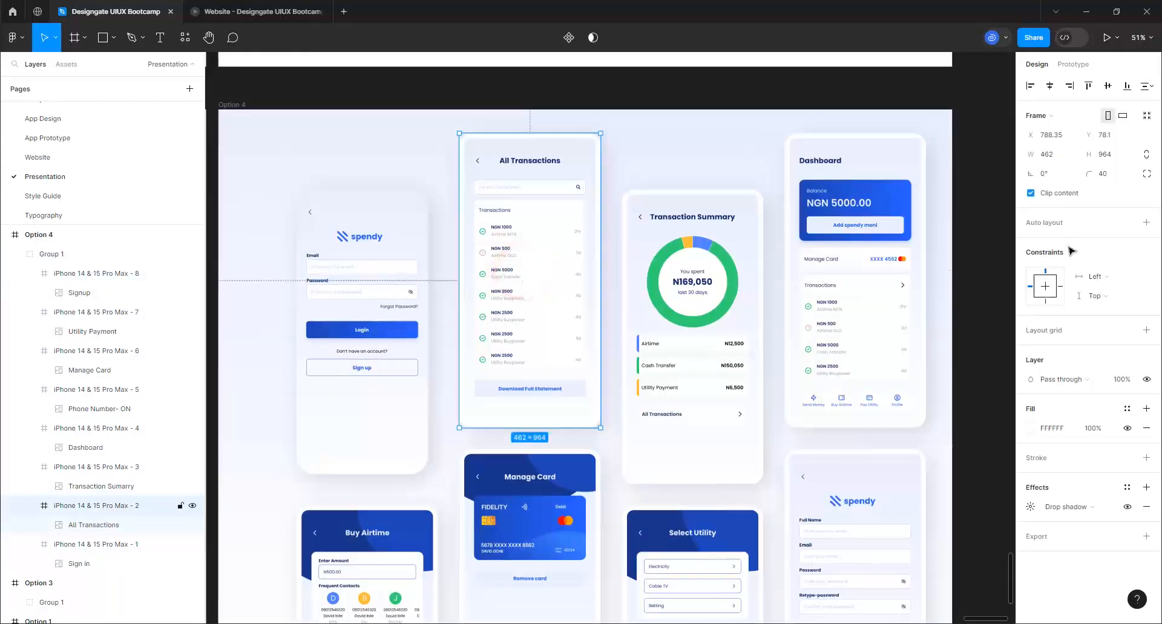
left_click(1068, 119)
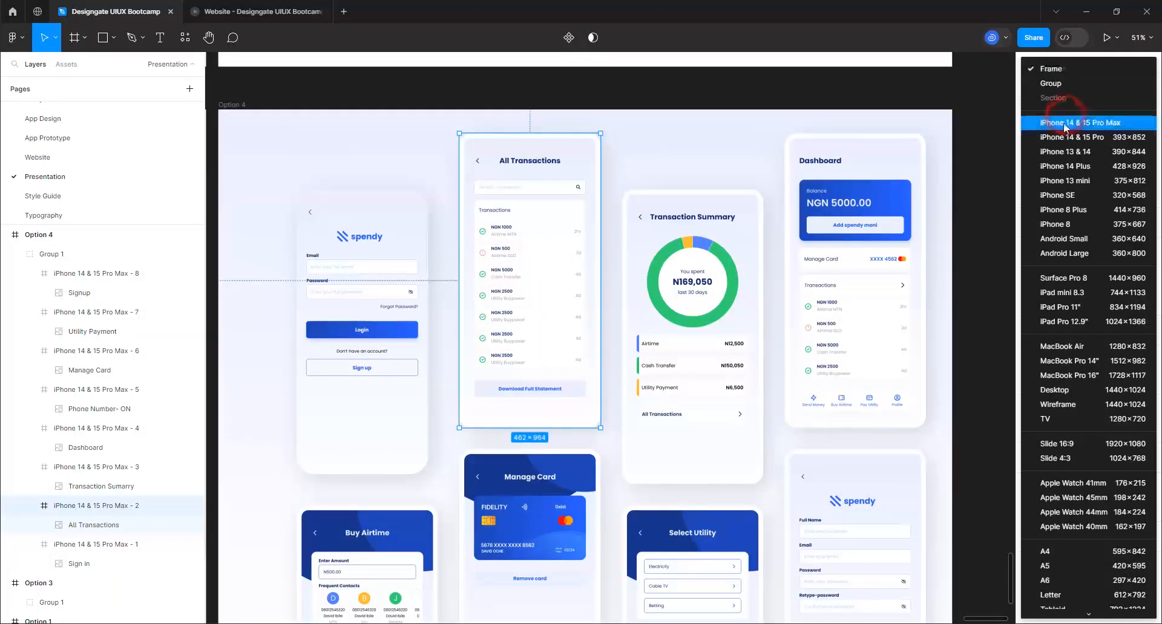
left_click(1060, 121)
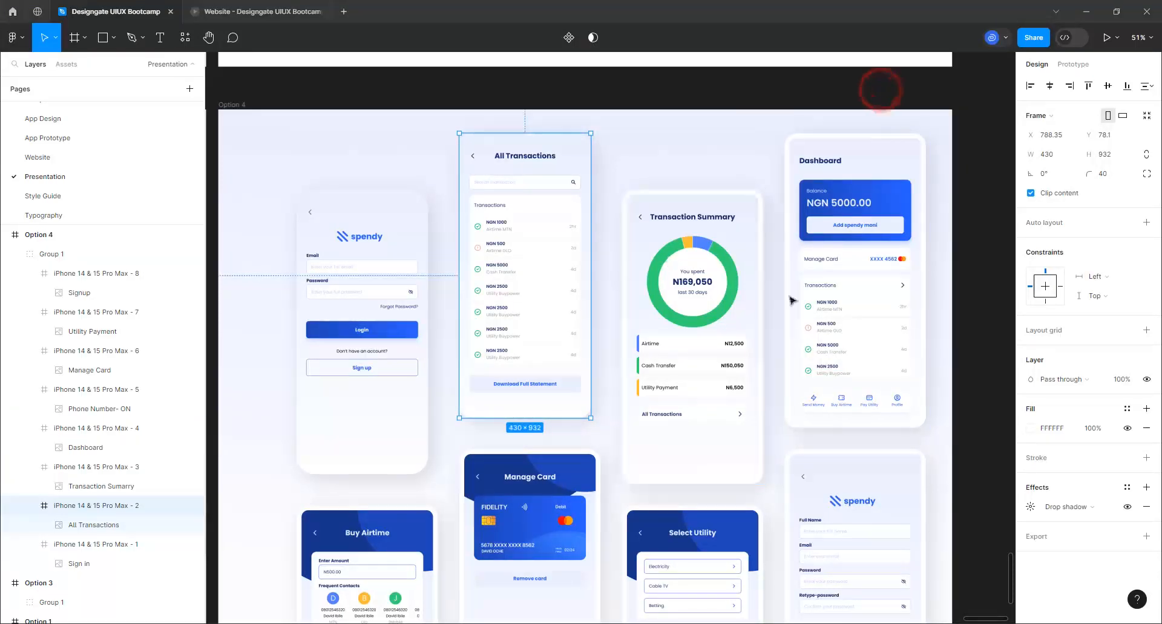
left_click(1116, 175)
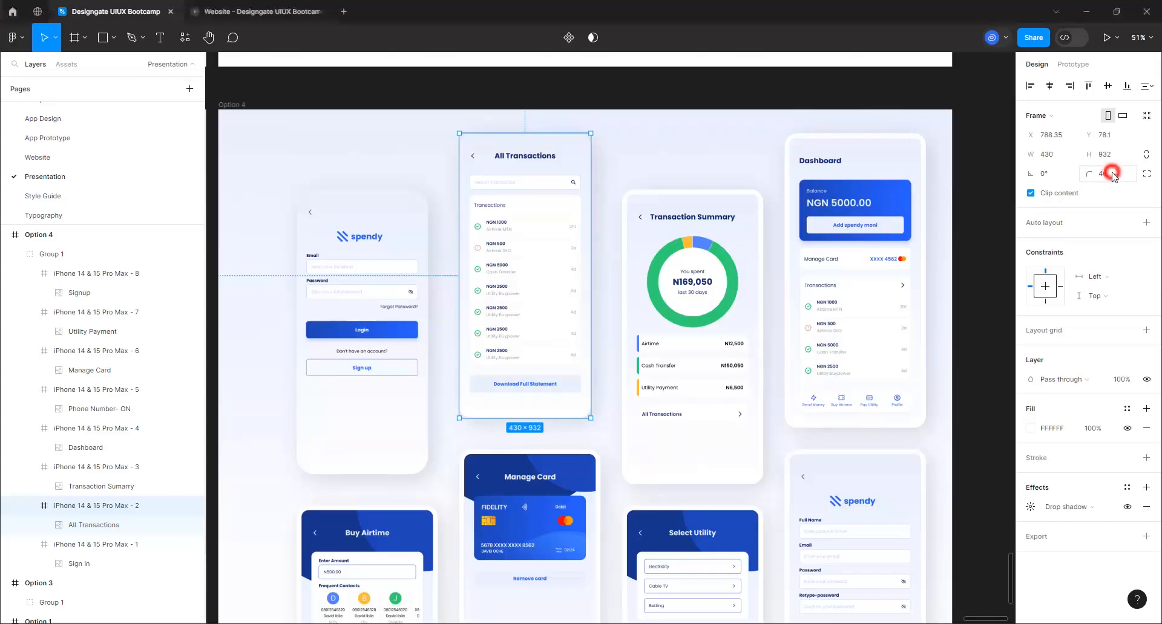
type("60")
key("Return")
- Resize the Transaction Summary phone frame to the iPhone 14 & 15 Pro Max preset with a corner radius of 60
left_click(675, 278)
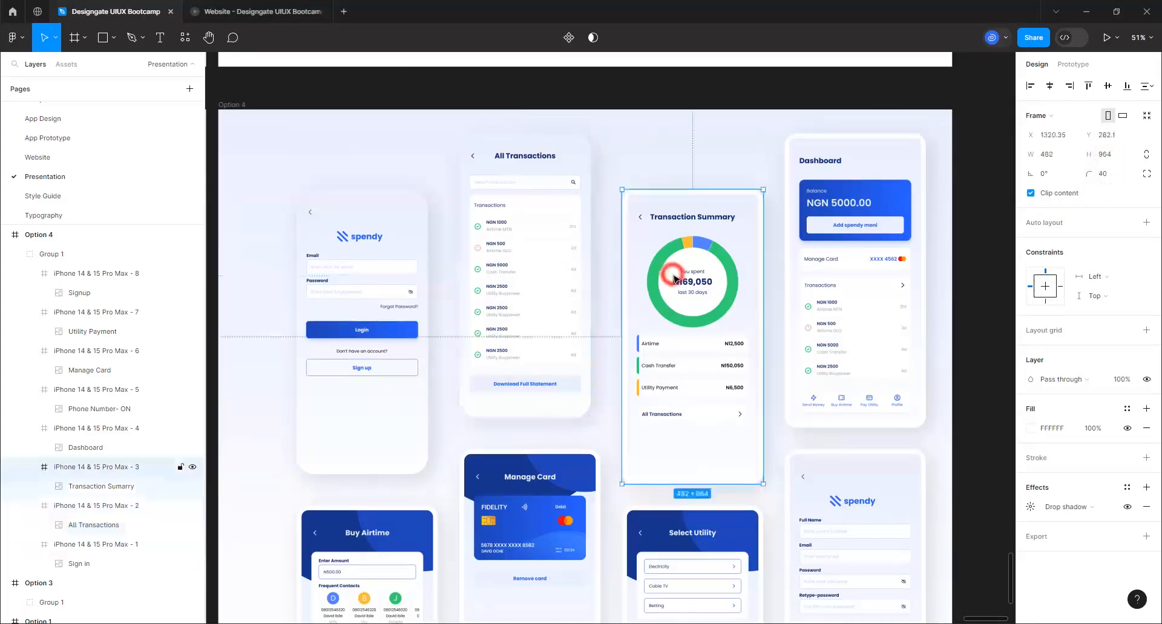
left_click(1041, 118)
left_click(1057, 122)
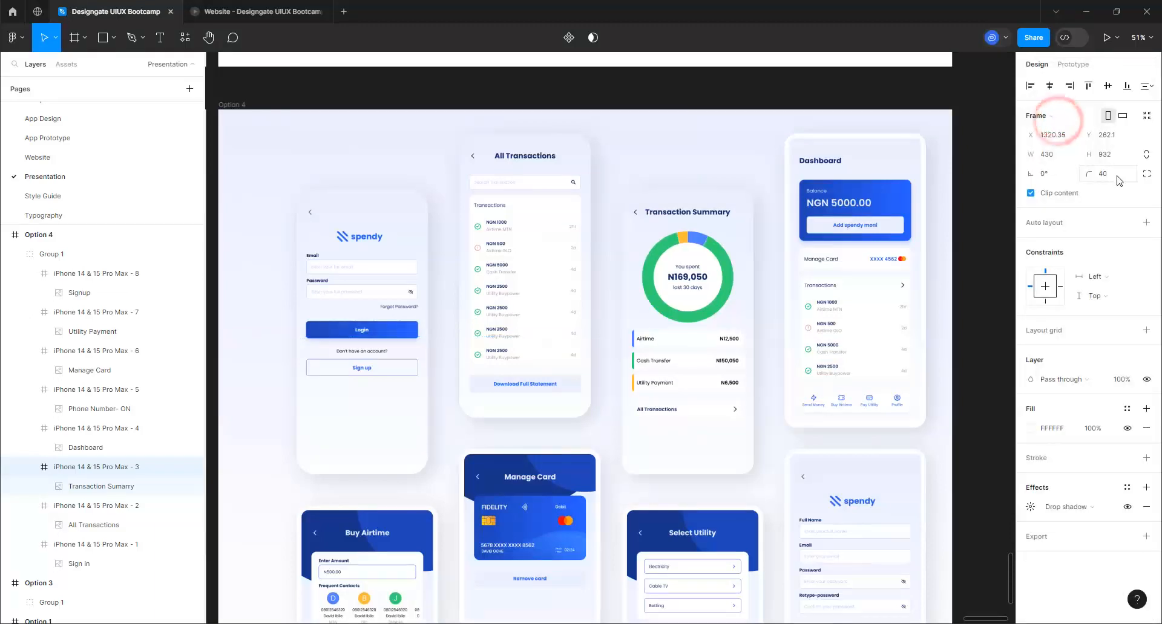
left_click(1116, 175)
type("8")
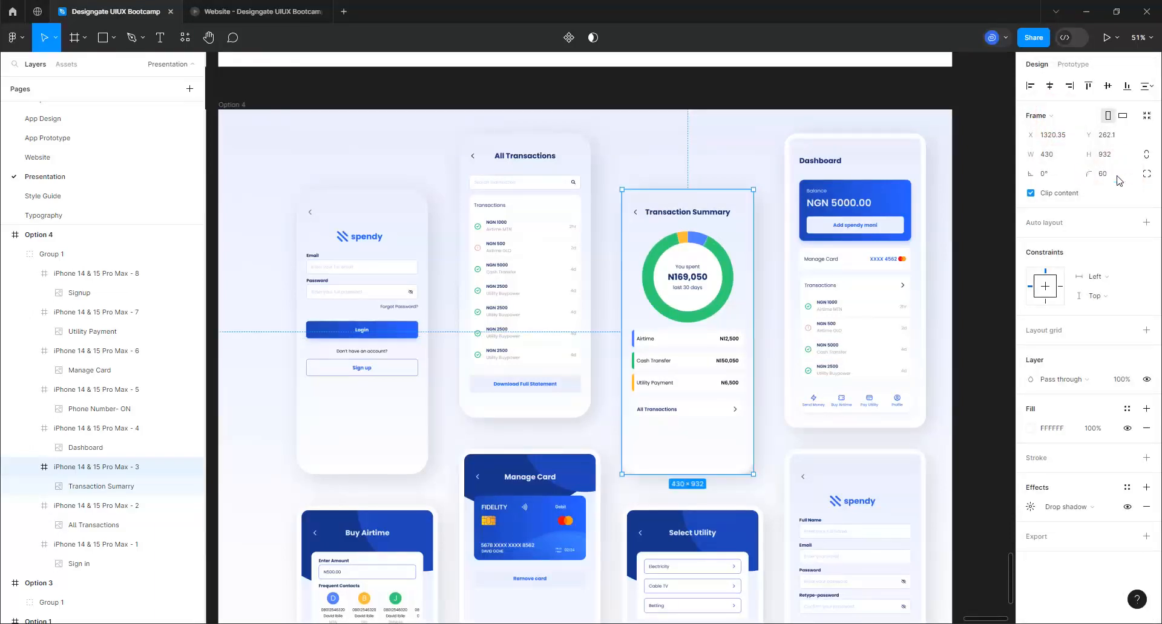
- Apply the iPhone 14 & 15 Pro Max size to the Dashboard phone frame and set its corner radius to 60
left_click(823, 200)
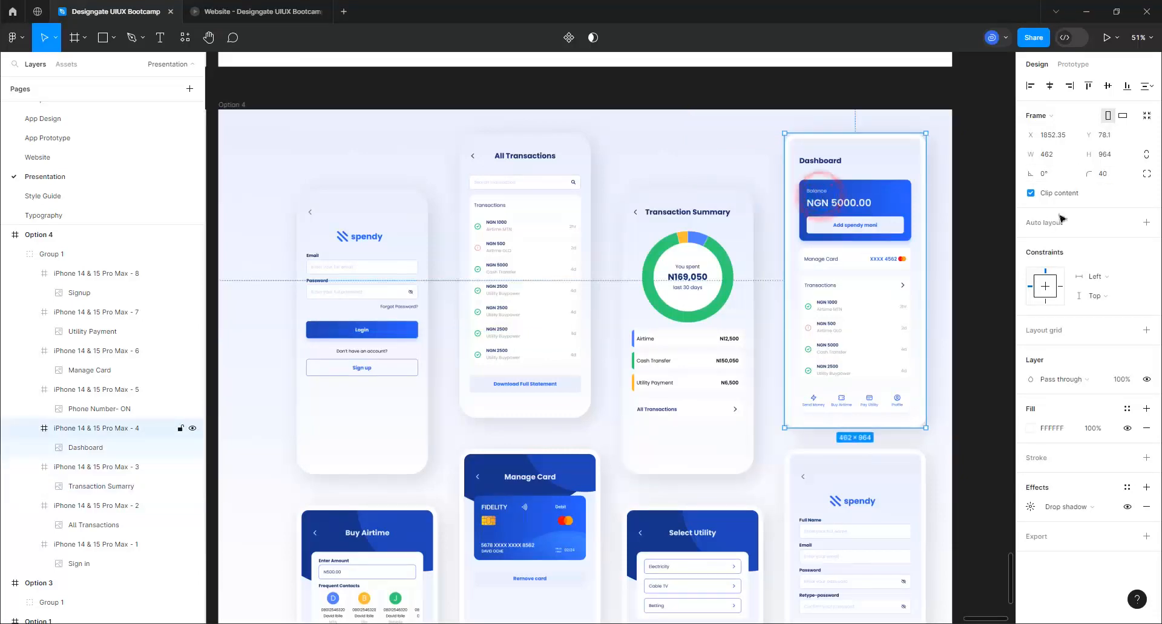
left_click(1047, 117)
left_click(1058, 122)
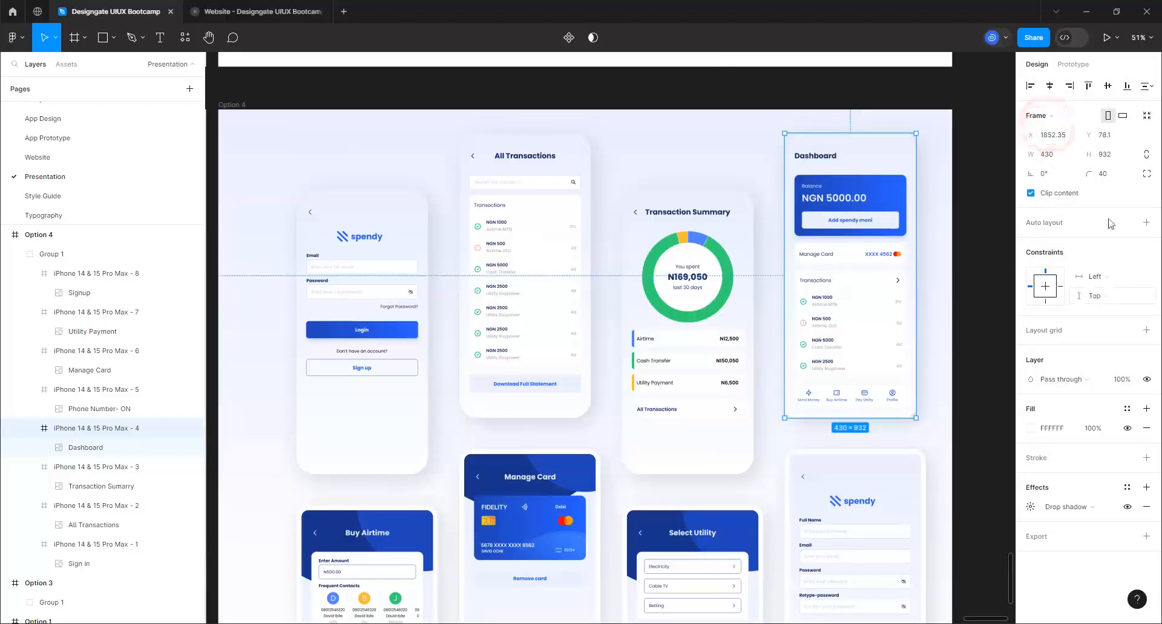
left_click(1106, 175)
type("60")
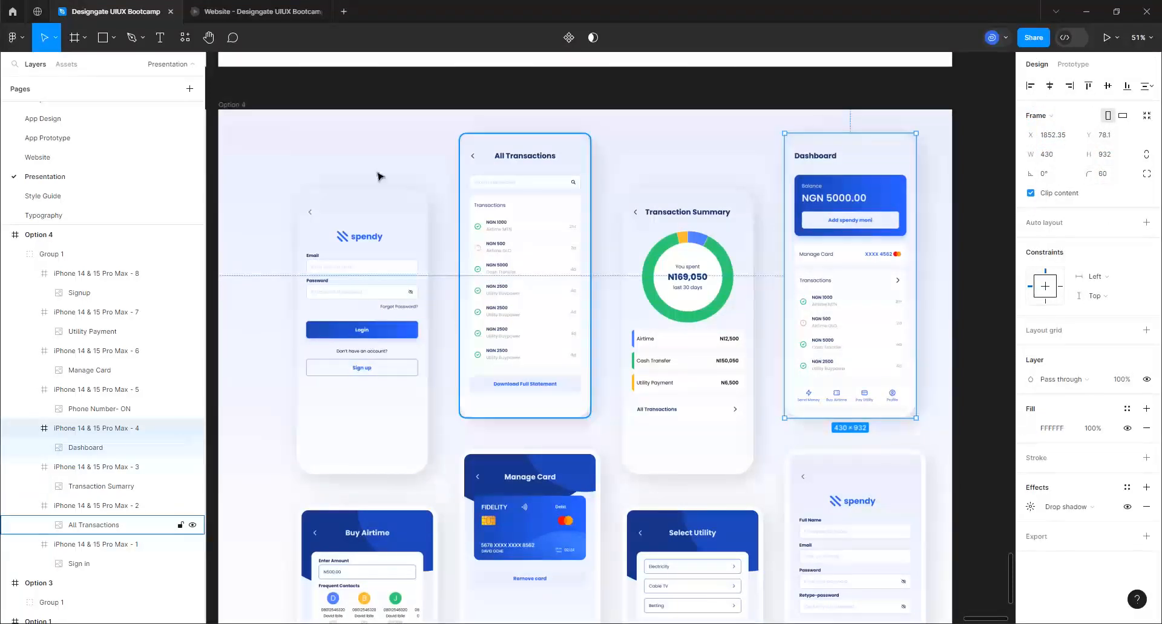
- Select the Buy Airtime phone frame in the lower row of Option 4
scroll(381, 195, "down", 3)
left_click(469, 539)
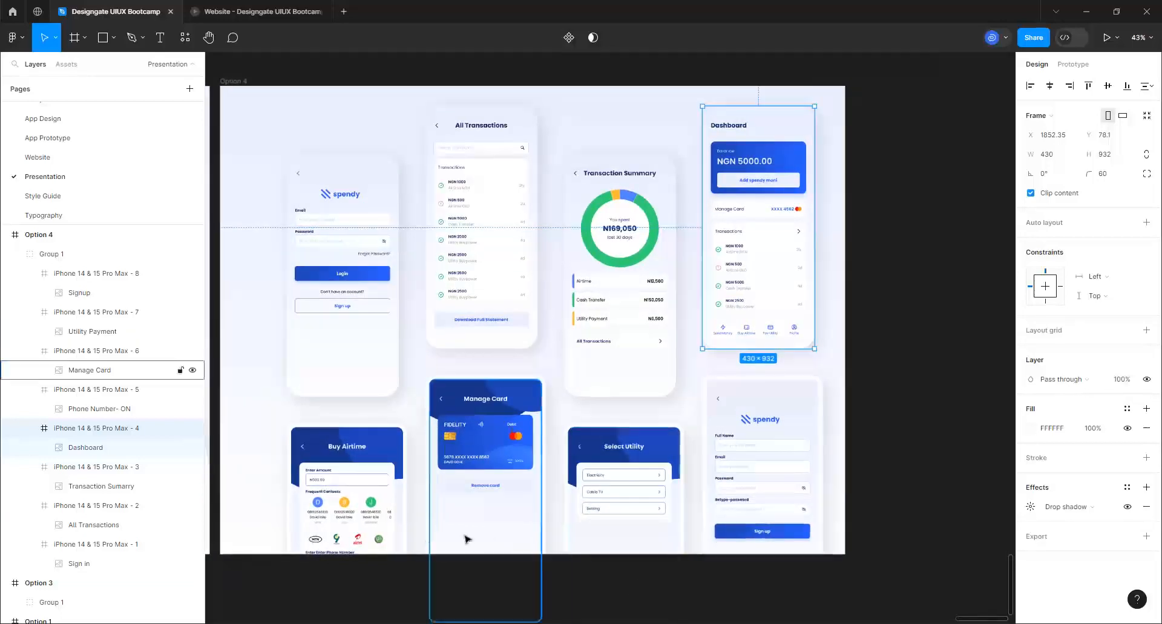
scroll(526, 545, "up", 2)
left_click(366, 518)
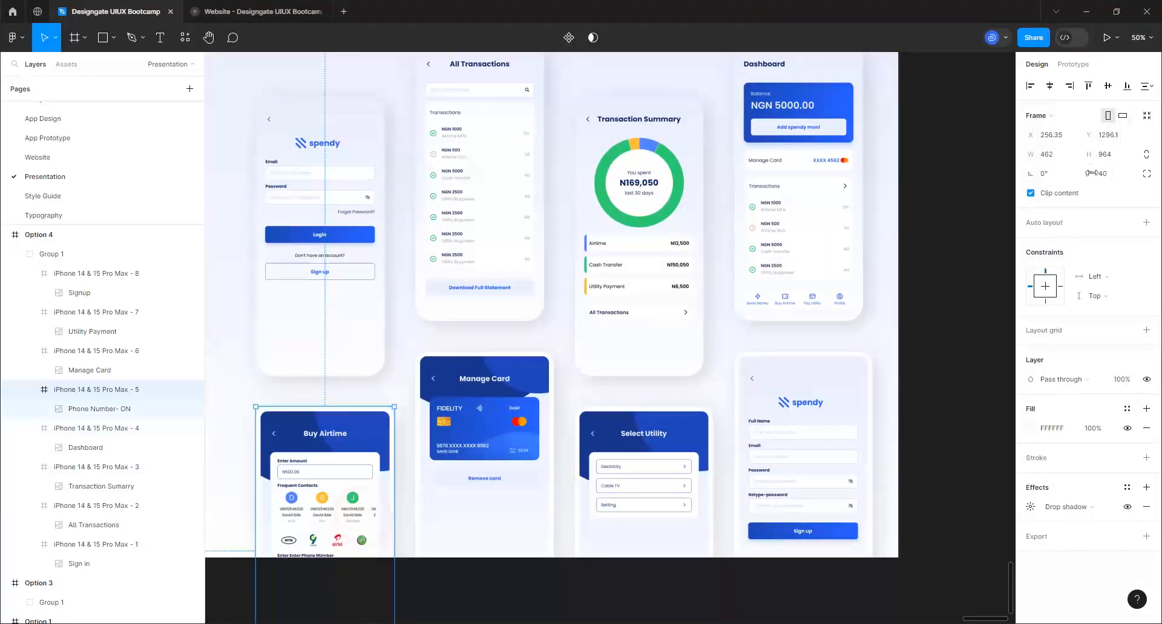
- Resize the Buy Airtime frame in Option 4 to the iPhone 14 & 15 Pro Max preset and set its corner radius to 60
left_click(1049, 117)
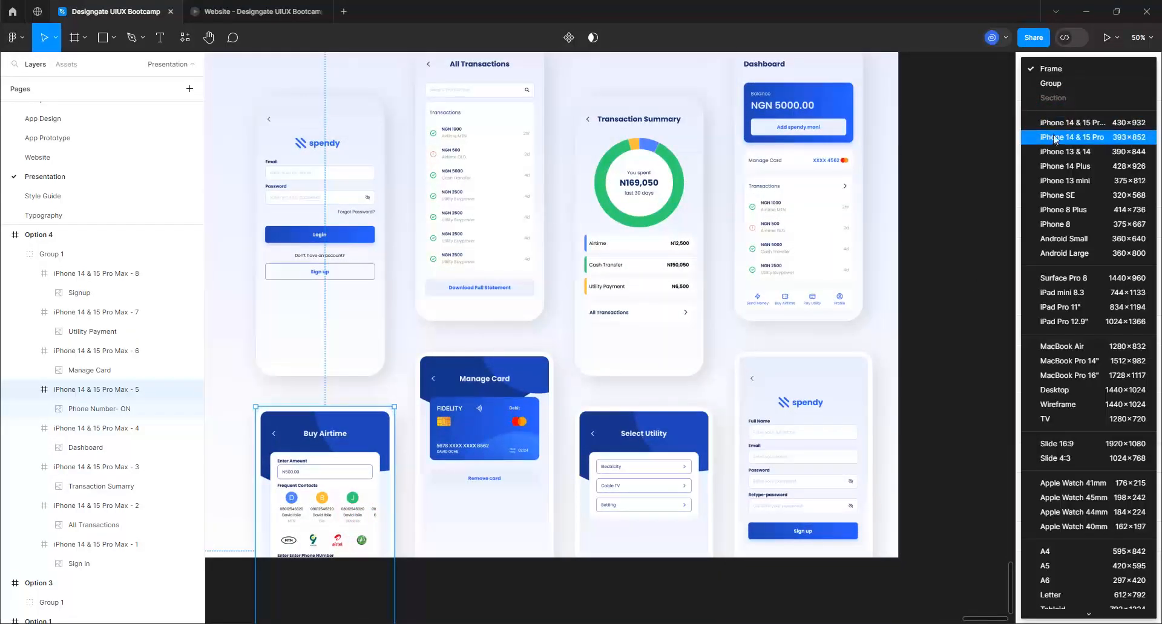
left_click(1053, 122)
left_click(1112, 180)
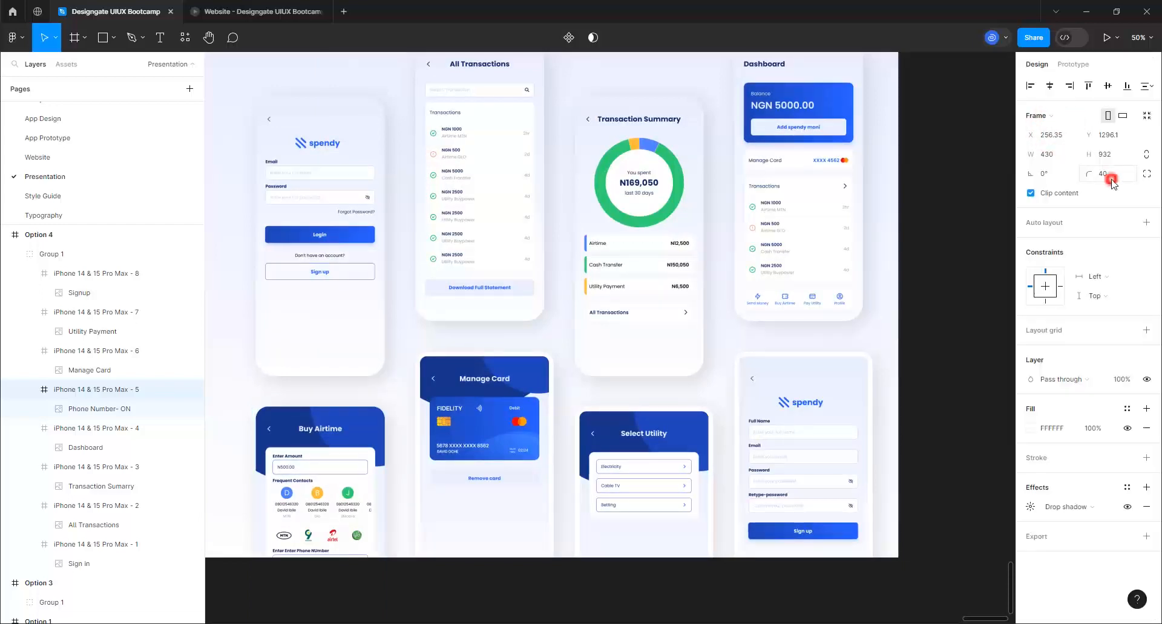
type("6")
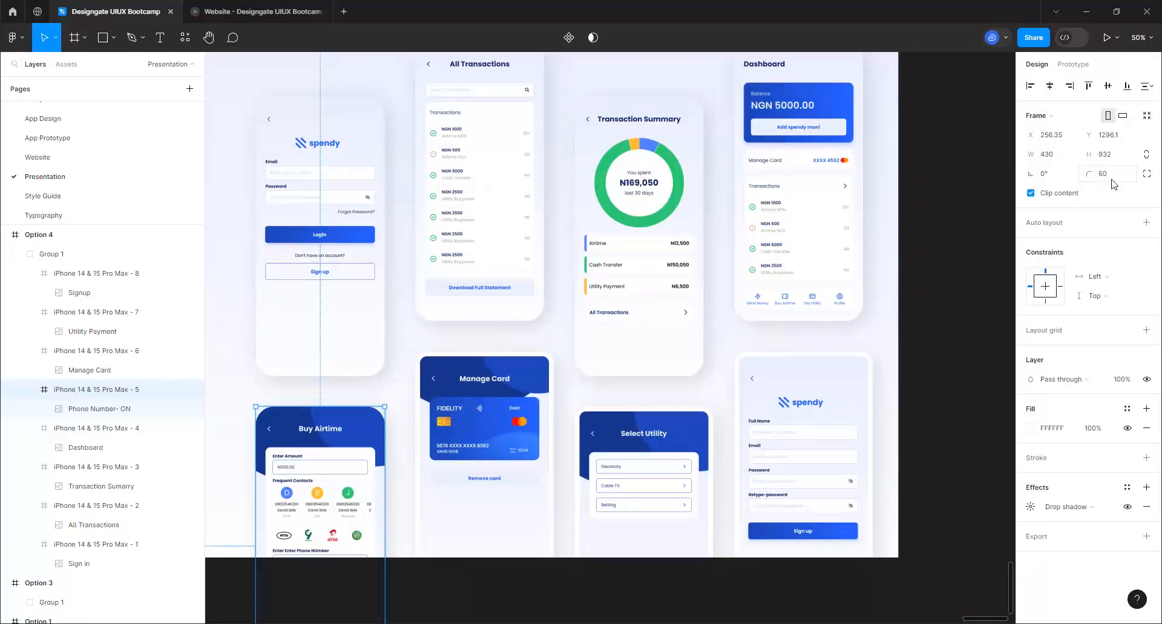
- Resize the Manage Card frame to the iPhone 14 & 15 Pro Max preset and set its corner radius to 60
left_click(538, 408)
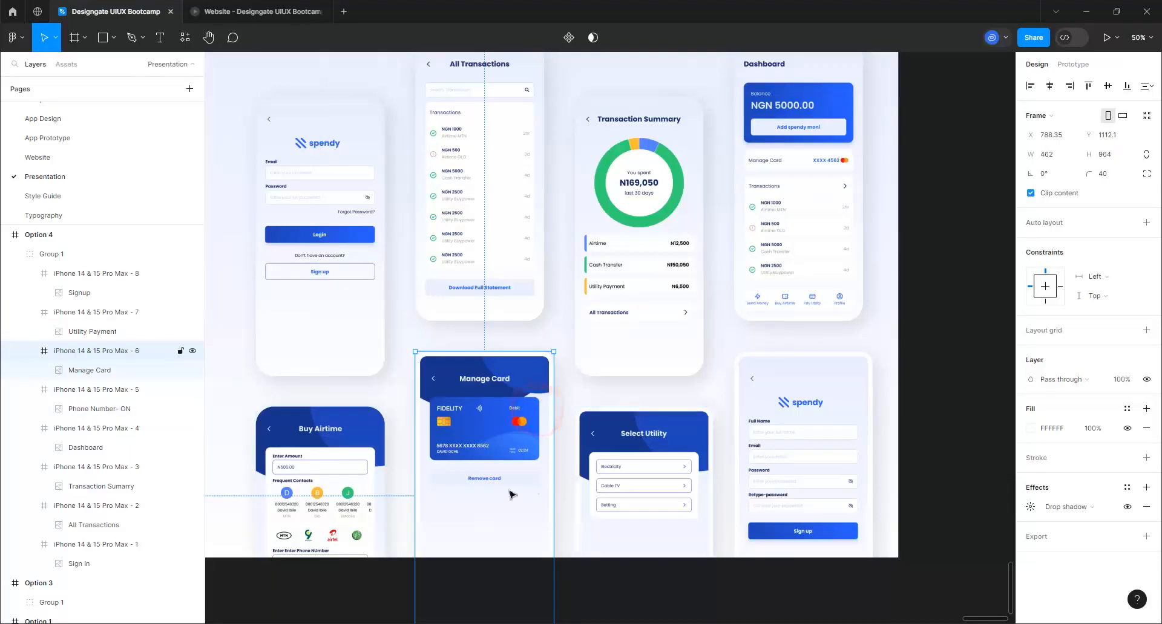
left_click(1062, 120)
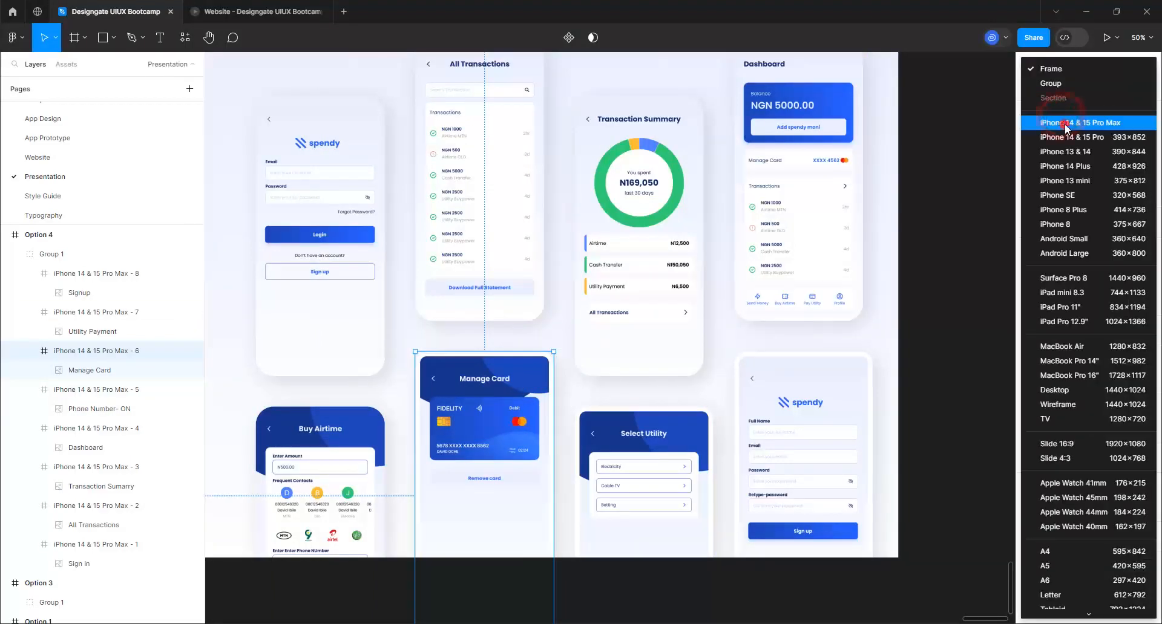
left_click(1062, 119)
left_click(1107, 174)
type("60")
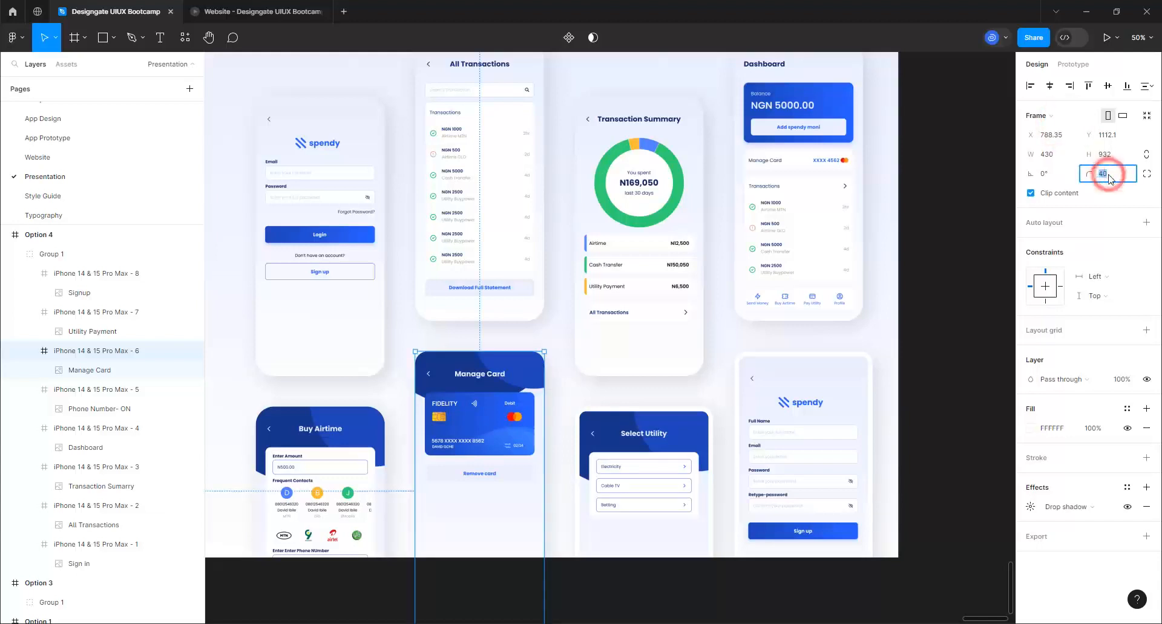
key("Return")
- Resize the Select Utility frame to the iPhone 14 & 15 Pro Max preset and set its corner radius to 60
left_click(590, 451)
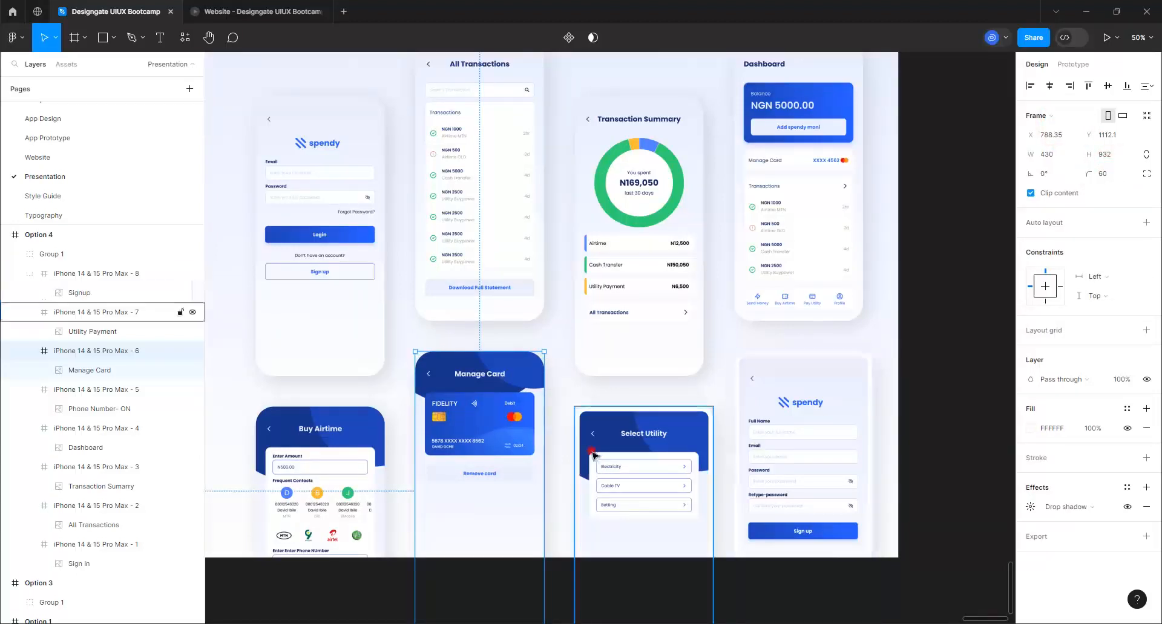
left_click(1038, 113)
left_click(1049, 119)
left_click(1107, 174)
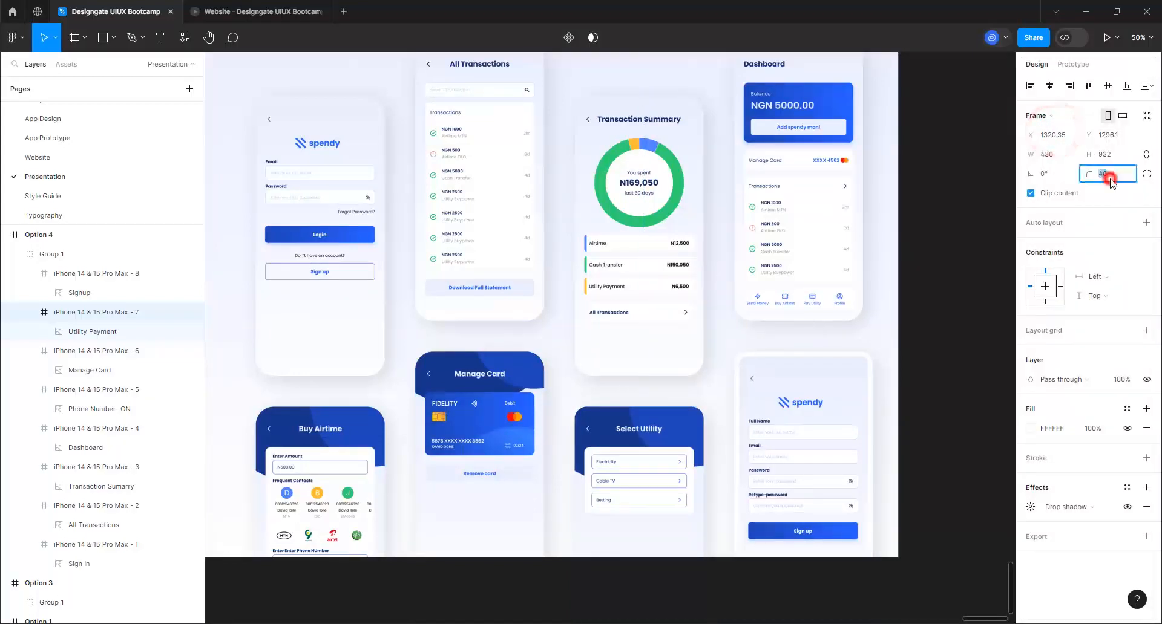
type("60")
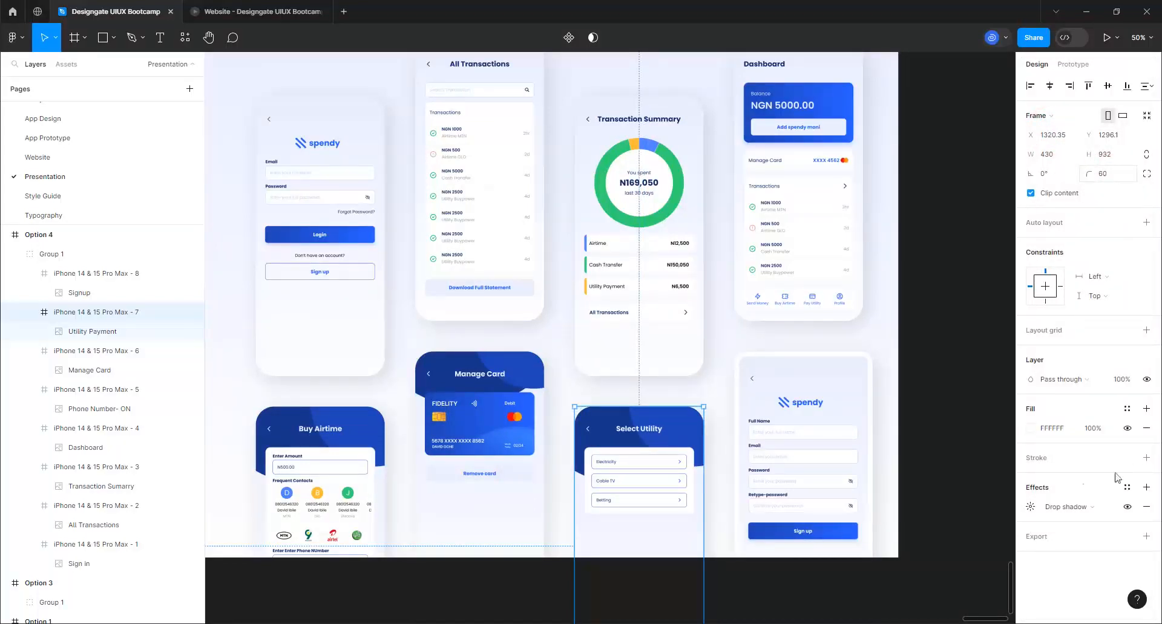
- Resize the Signup screen's frame to the iPhone 14 & 15 Pro Max preset and set its corner radius to 60
left_click(852, 418)
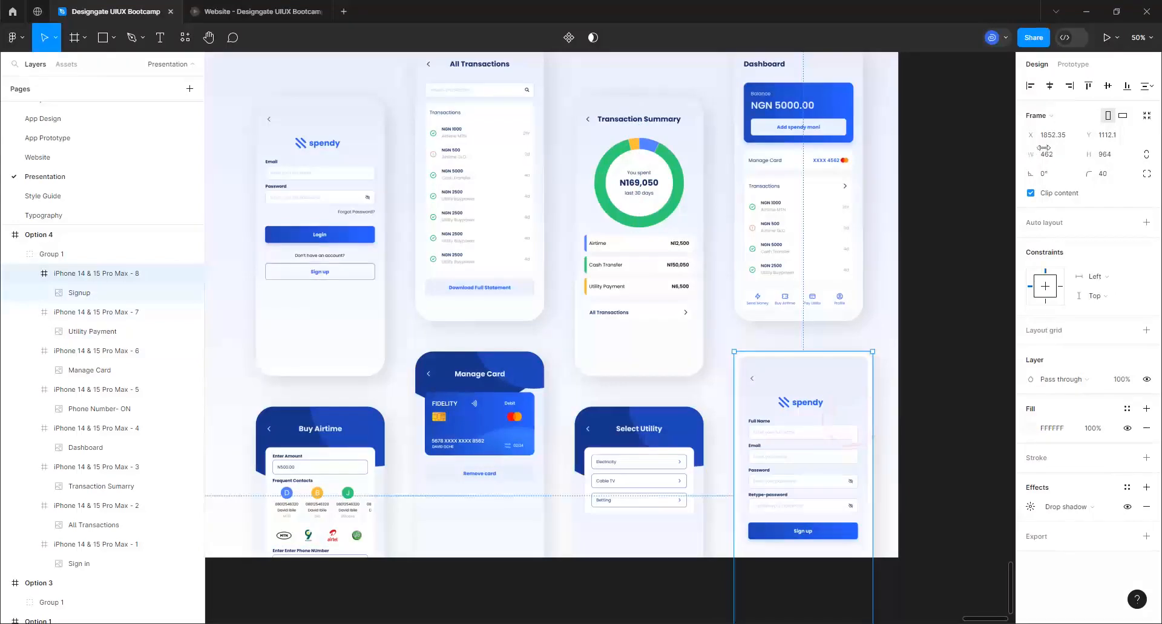
left_click(1051, 118)
left_click(1045, 121)
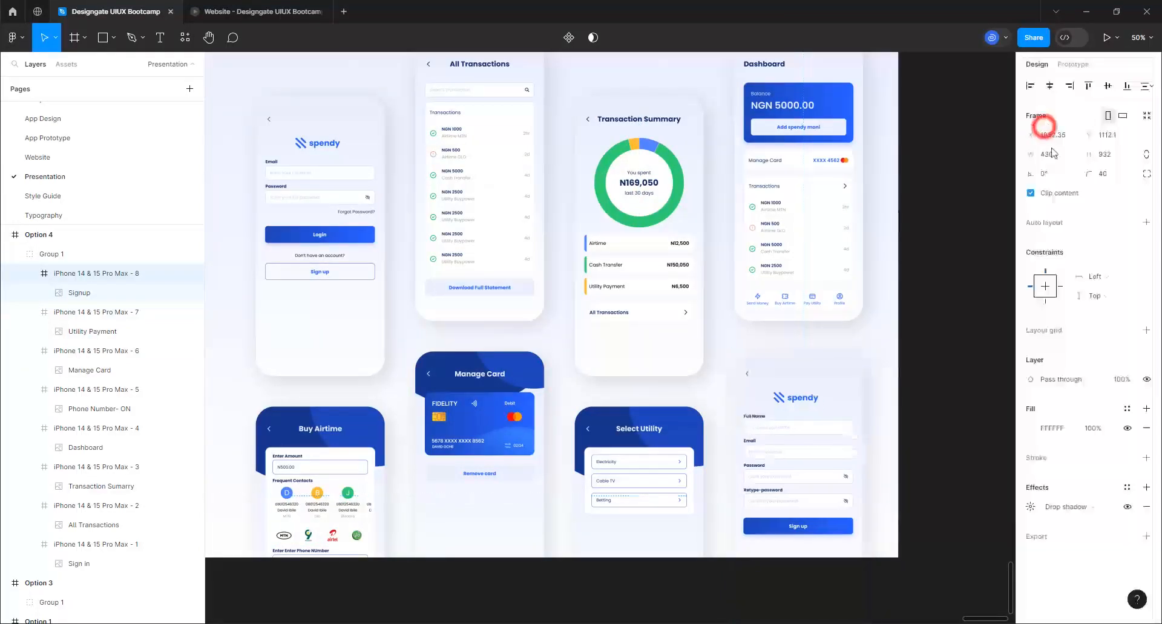
left_click(1114, 180)
type("60")
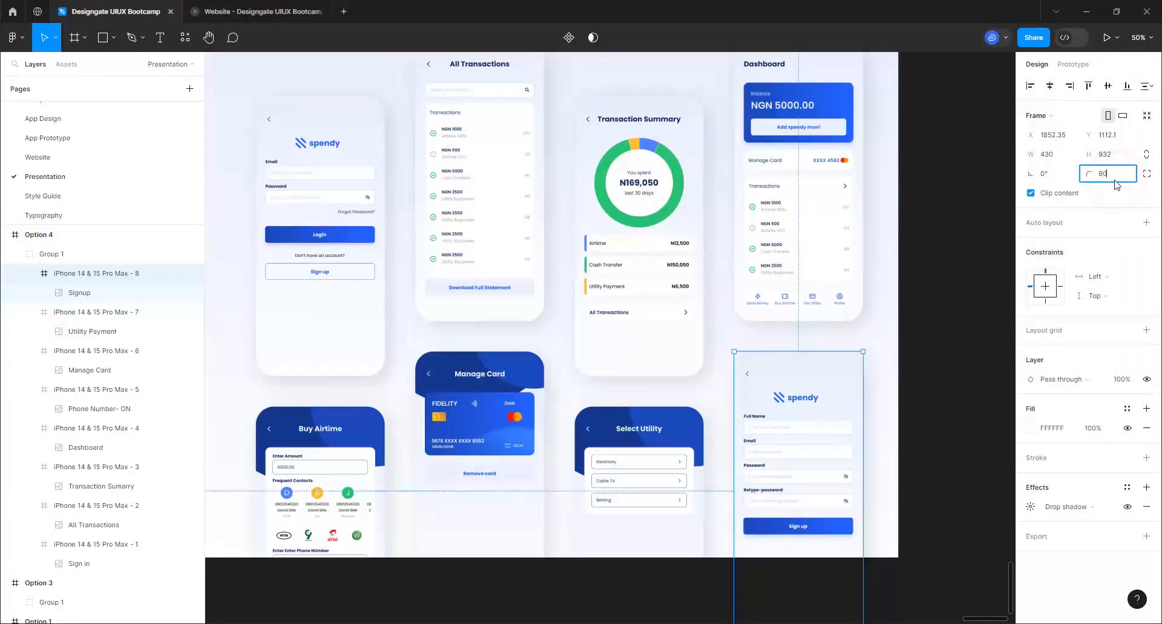
- Rotate the whole group of phone screens in Option 4 by 12°
scroll(425, 323, "down", 5)
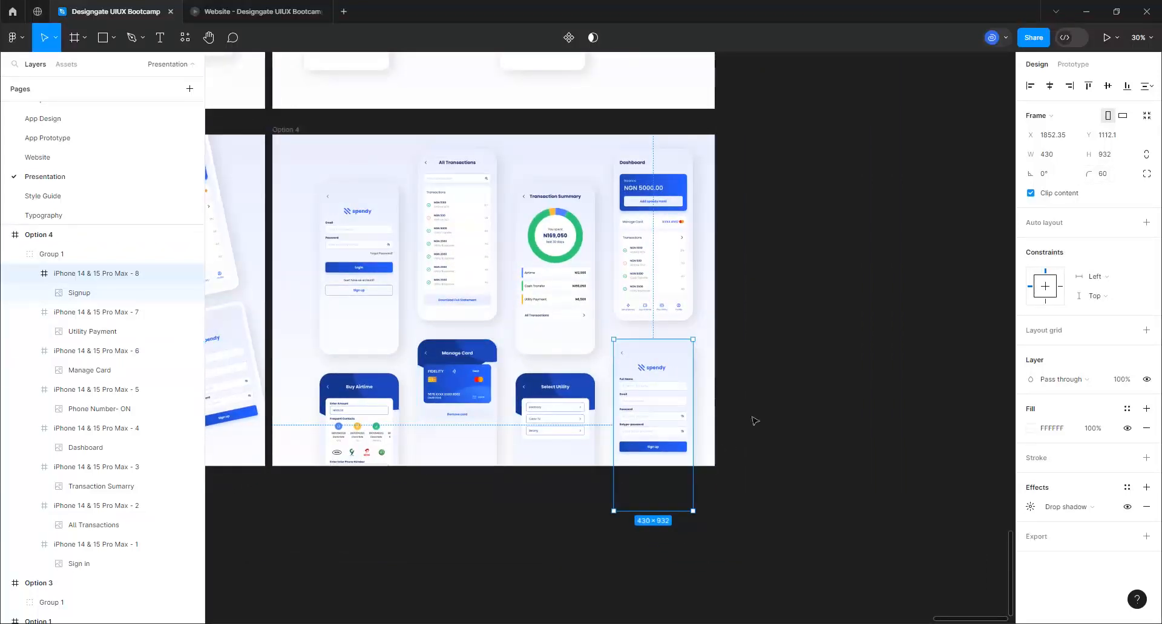
key("Escape")
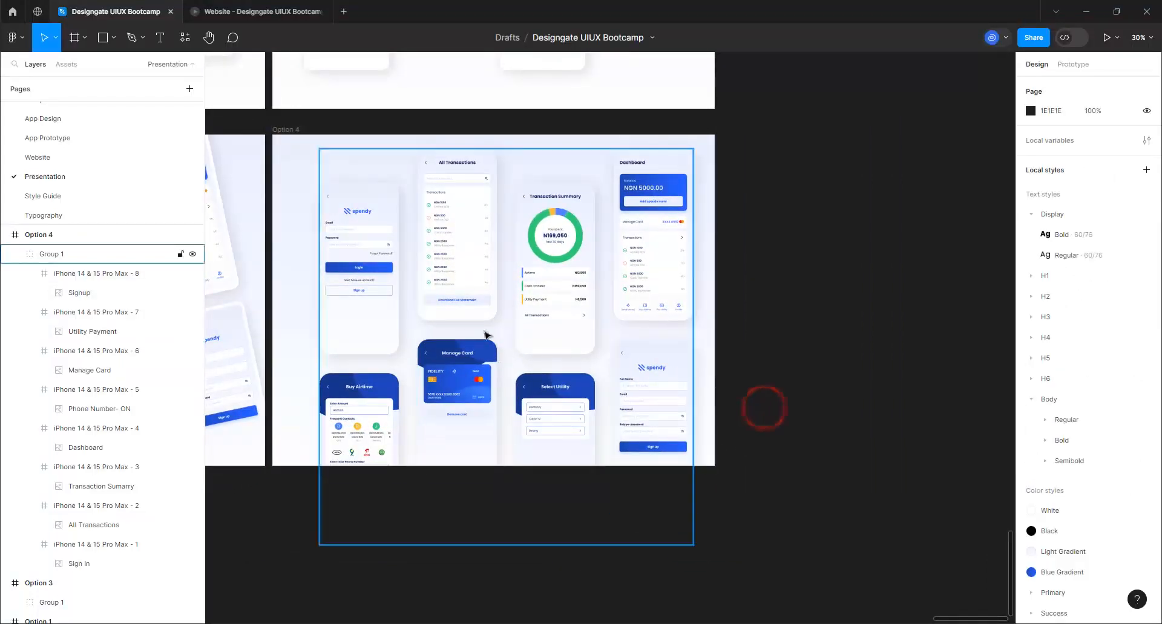
left_click(371, 409)
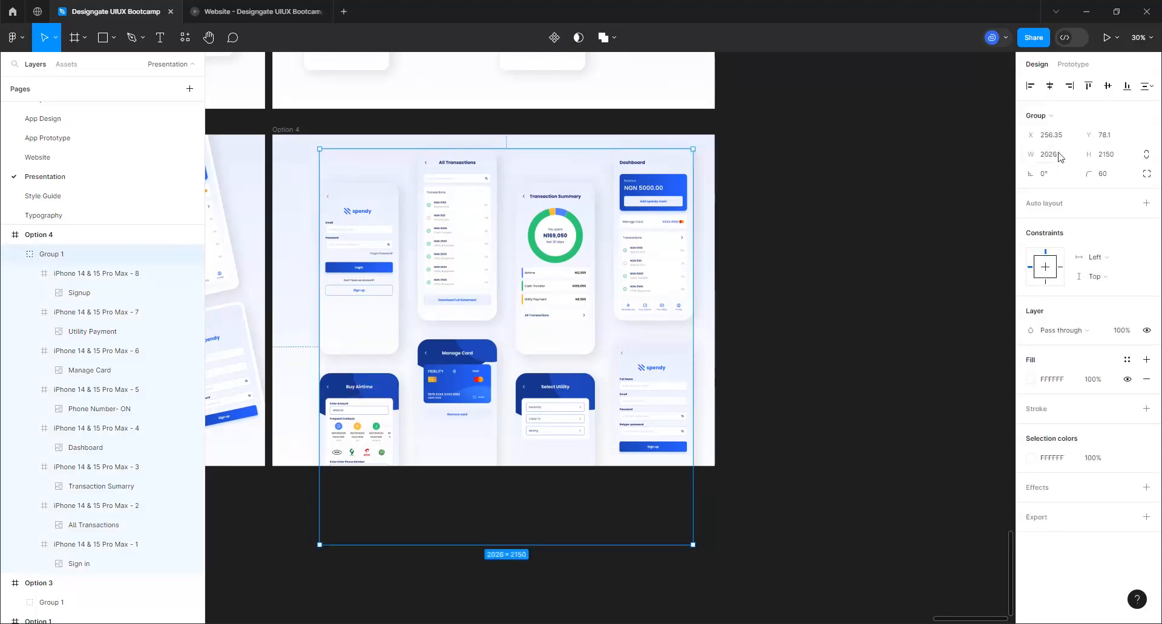
left_click(1062, 176)
type("12")
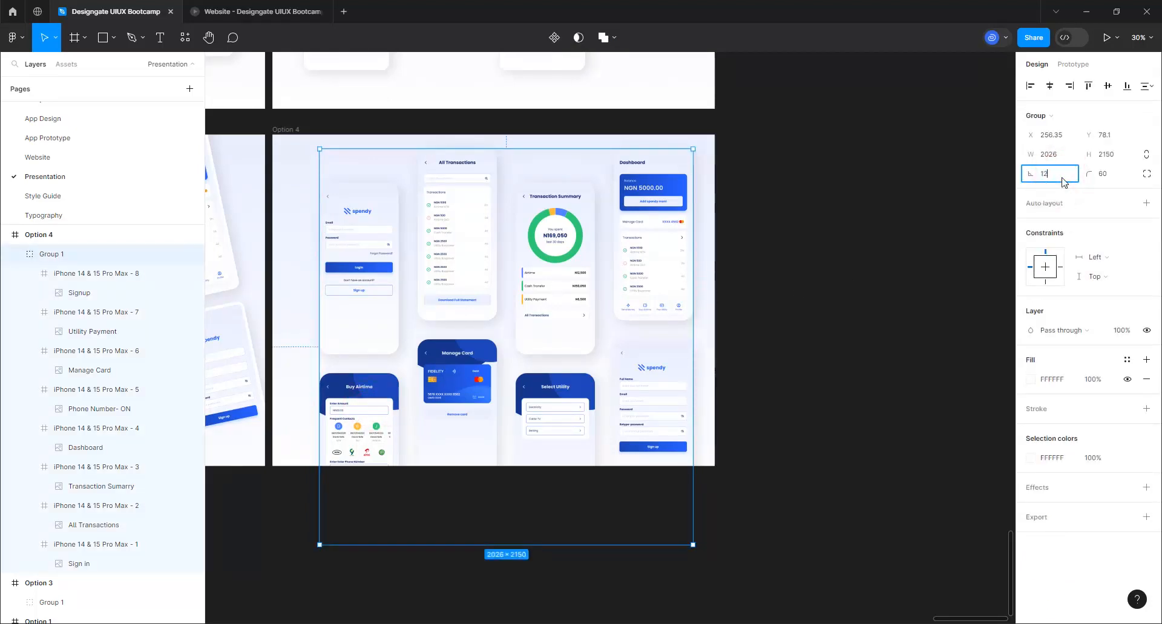
key("Return")
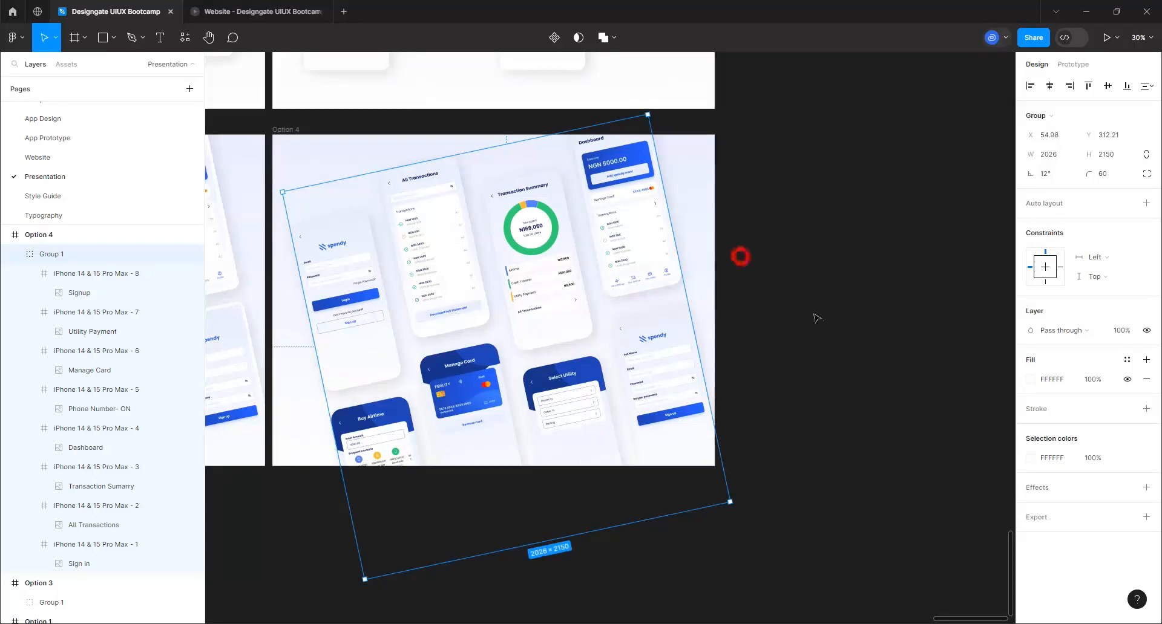
- Move the rotated group slightly down within the Option 4 frame, to about X 58, Y 361
left_click(740, 257)
left_click(653, 236)
left_click(624, 201)
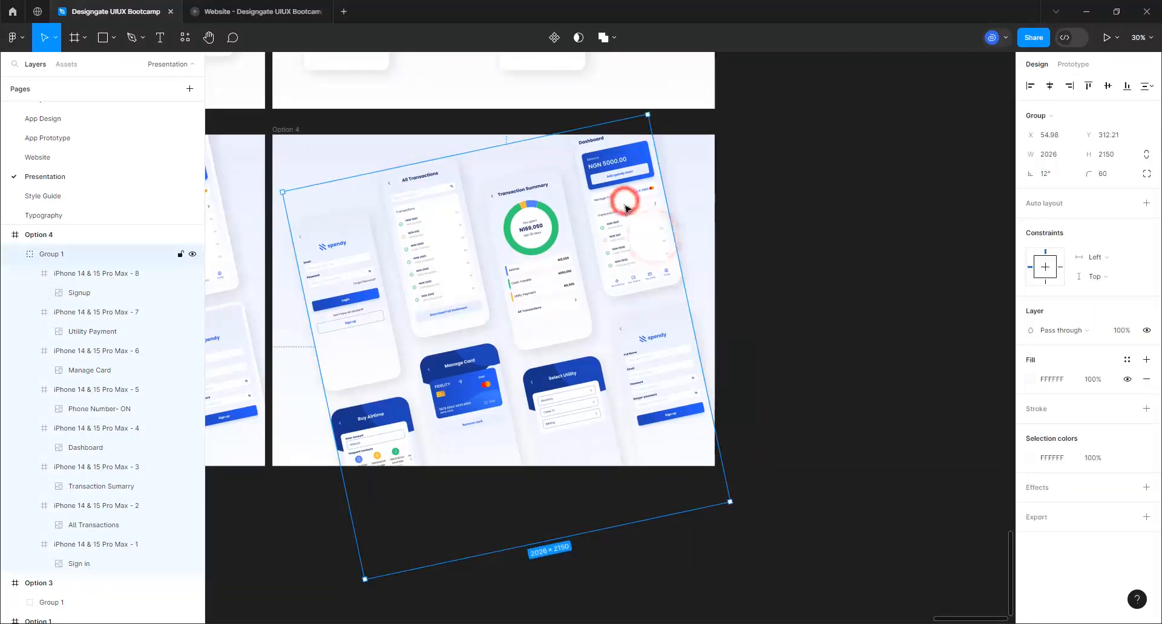
left_click_drag(625, 208, 627, 215)
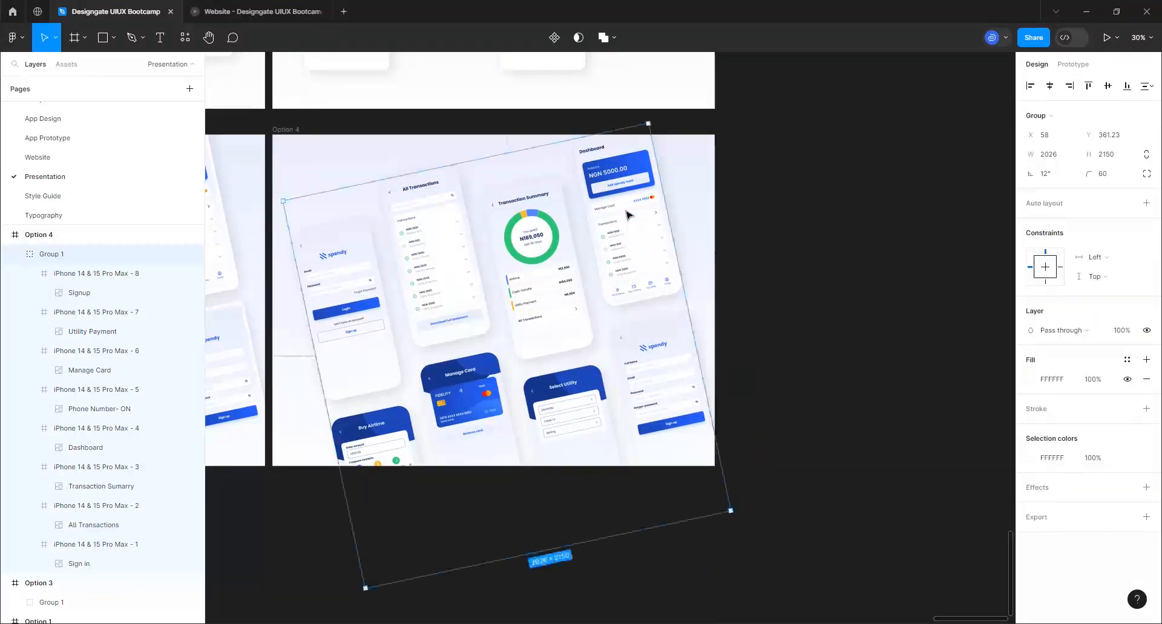
left_click(834, 298)
- Duplicate the Option 4 frame and place the copy directly below Option 3, at about X 3531, Y 3445
scroll(838, 299, "down", 3)
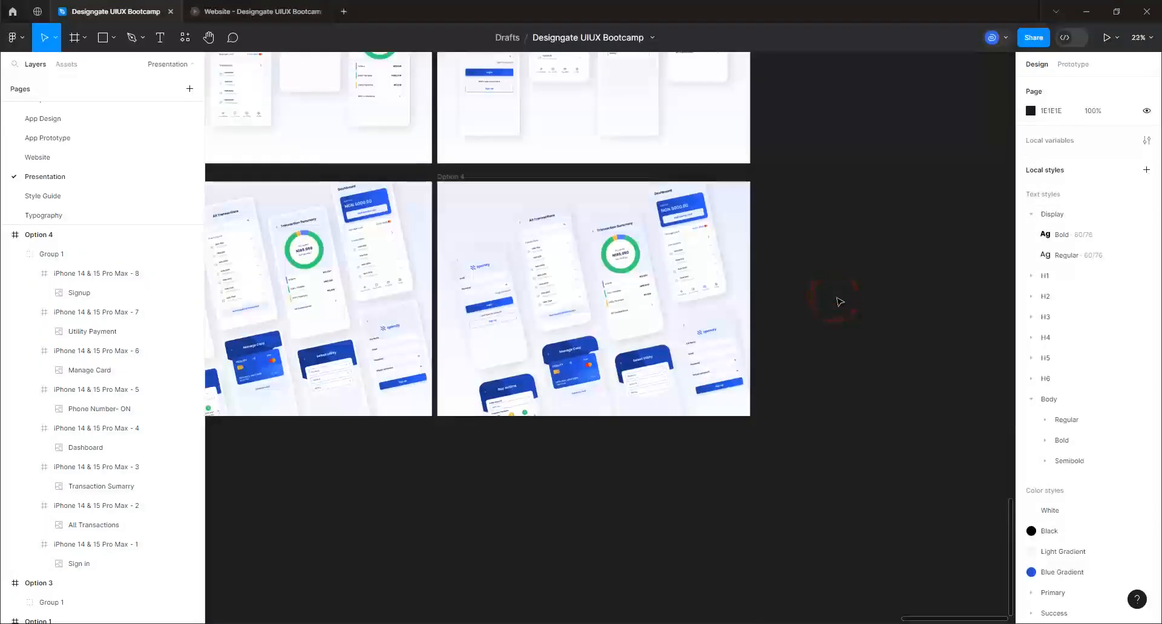
scroll(840, 301, "down", 3)
scroll(666, 252, "up", 3)
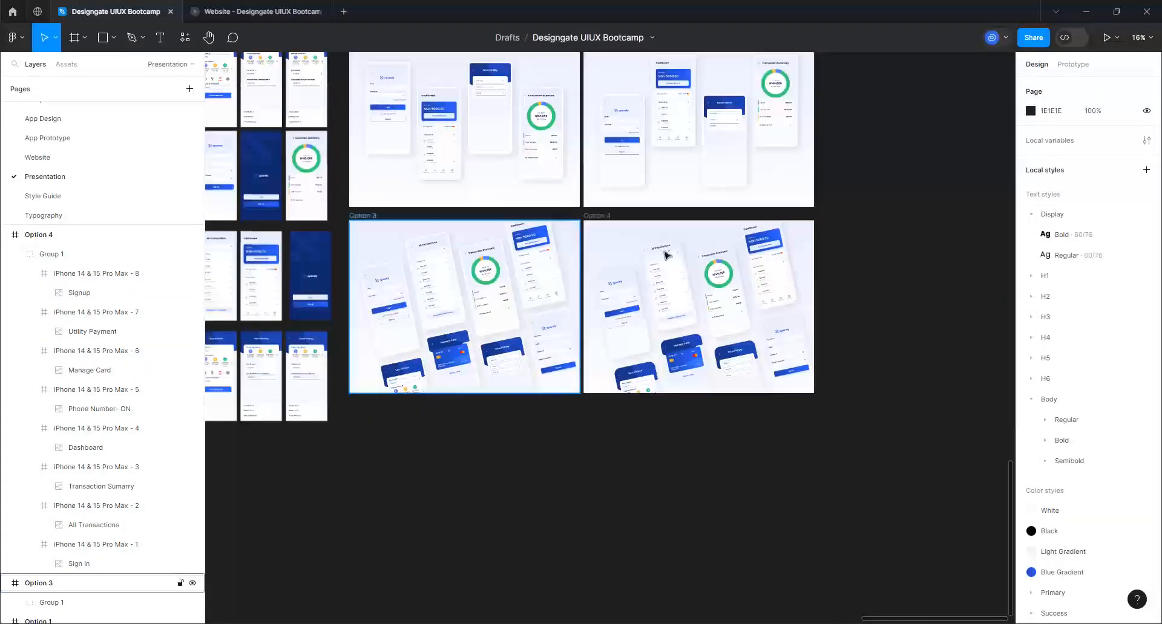
scroll(614, 272, "up", 3)
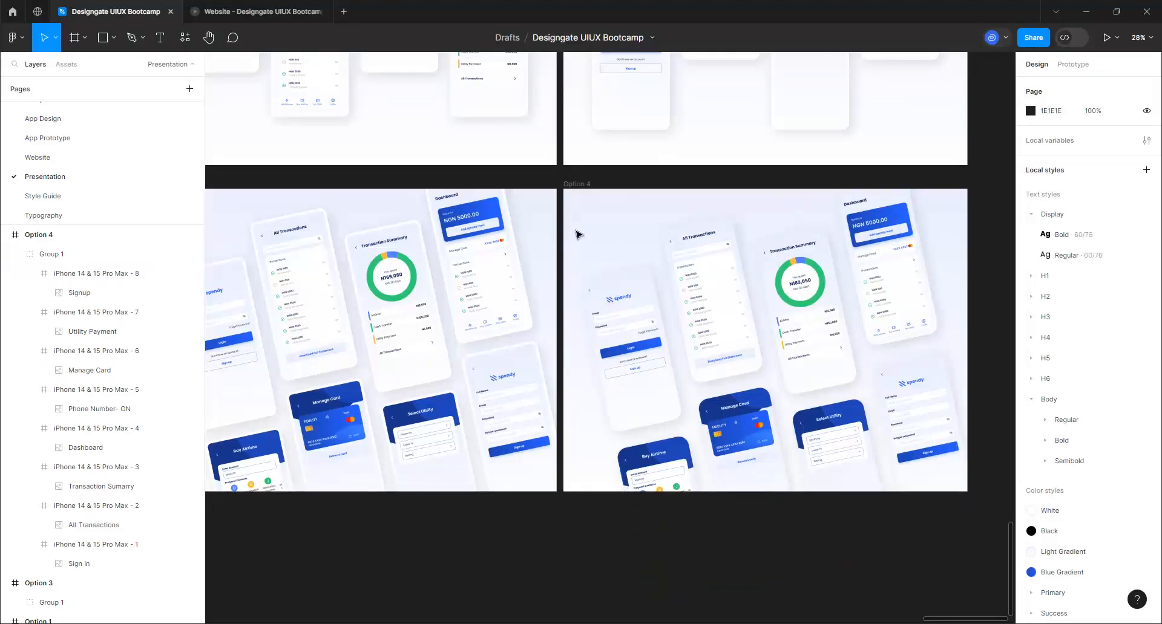
left_click(579, 185)
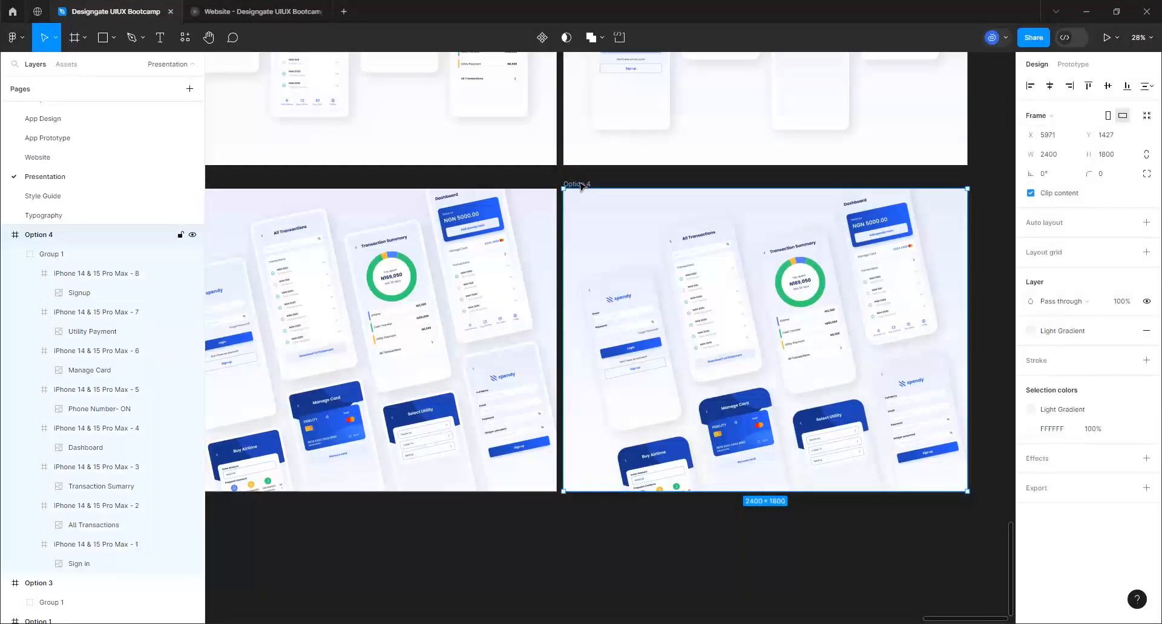
key("ctrl+d")
scroll(581, 212, "down", 5)
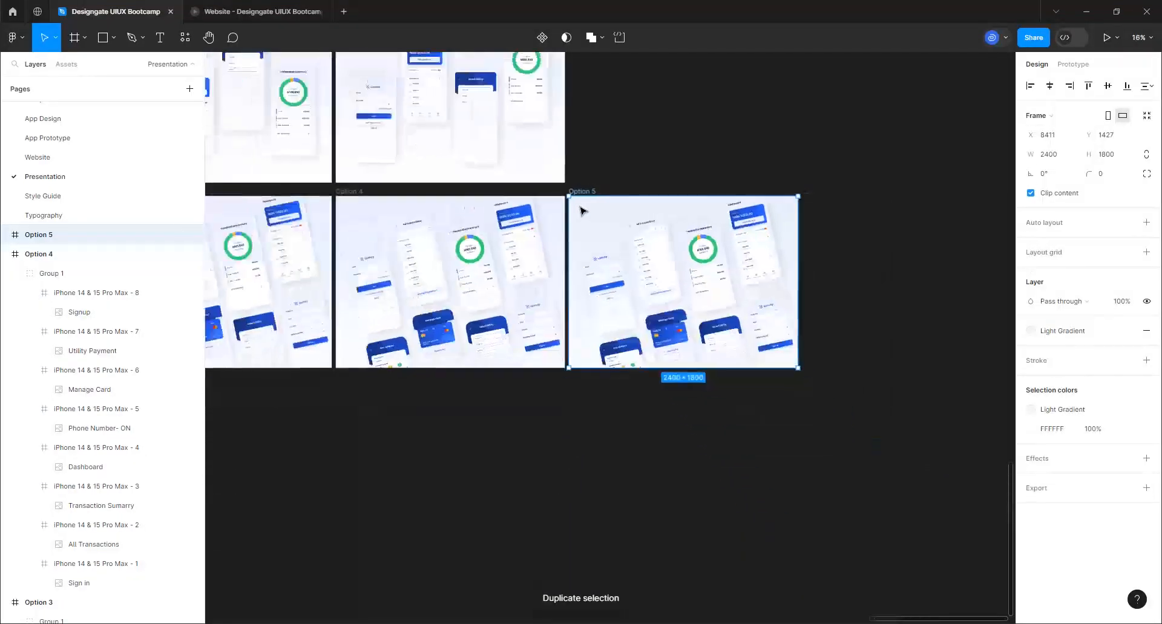
scroll(626, 188, "down", 3)
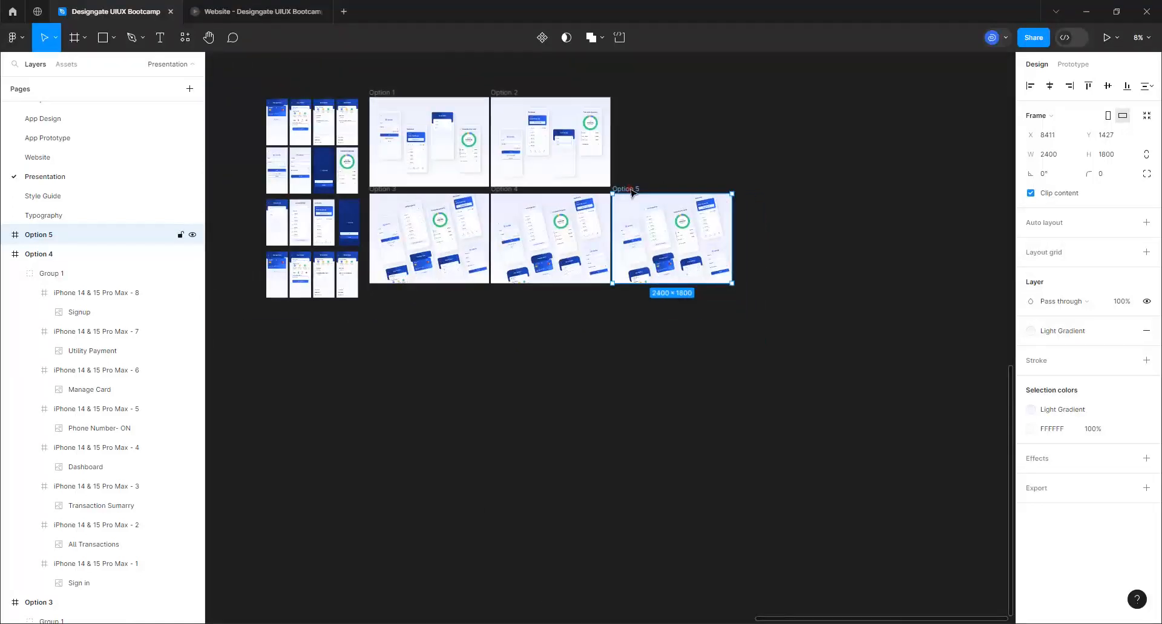
left_click(629, 188)
left_click_drag(629, 189, 386, 291)
- Add a second effect to the Sign in screen's parent frame in Option 5 and make it an inner shadow
scroll(412, 333, "up", 3)
scroll(411, 332, "up", 5)
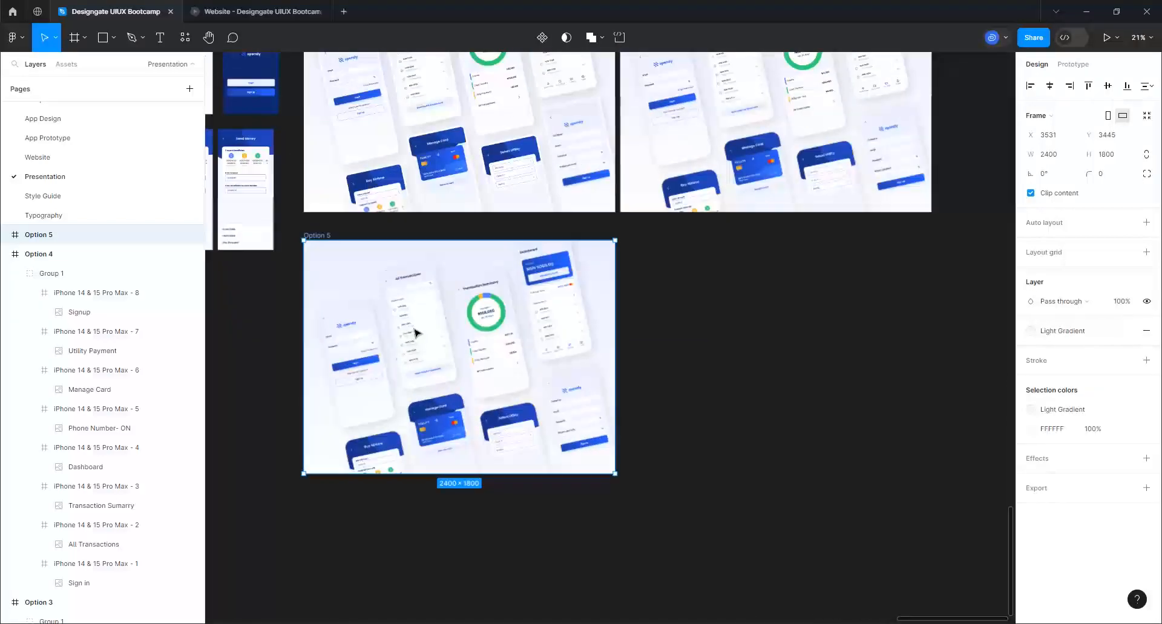
scroll(409, 449, "up", 5)
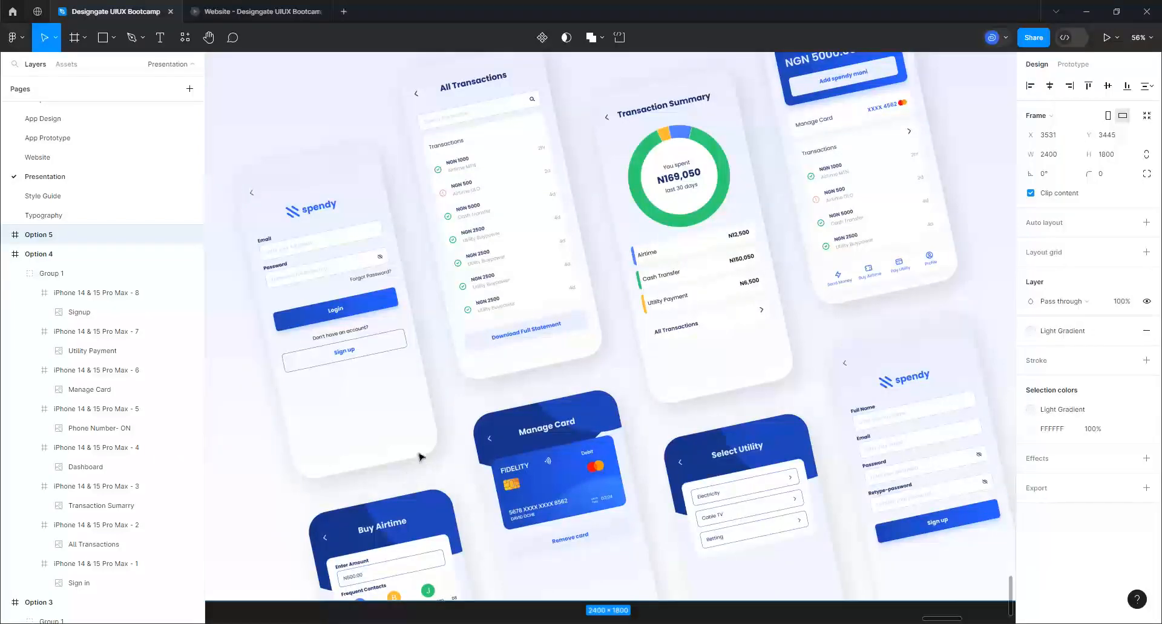
double_click(383, 420)
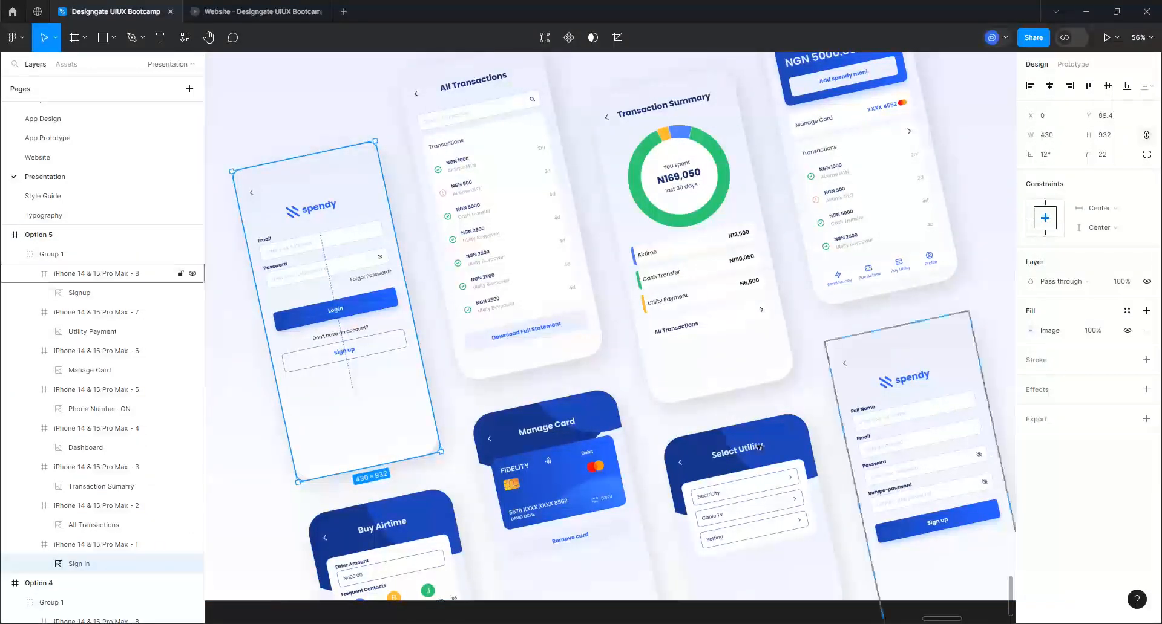
left_click(81, 546)
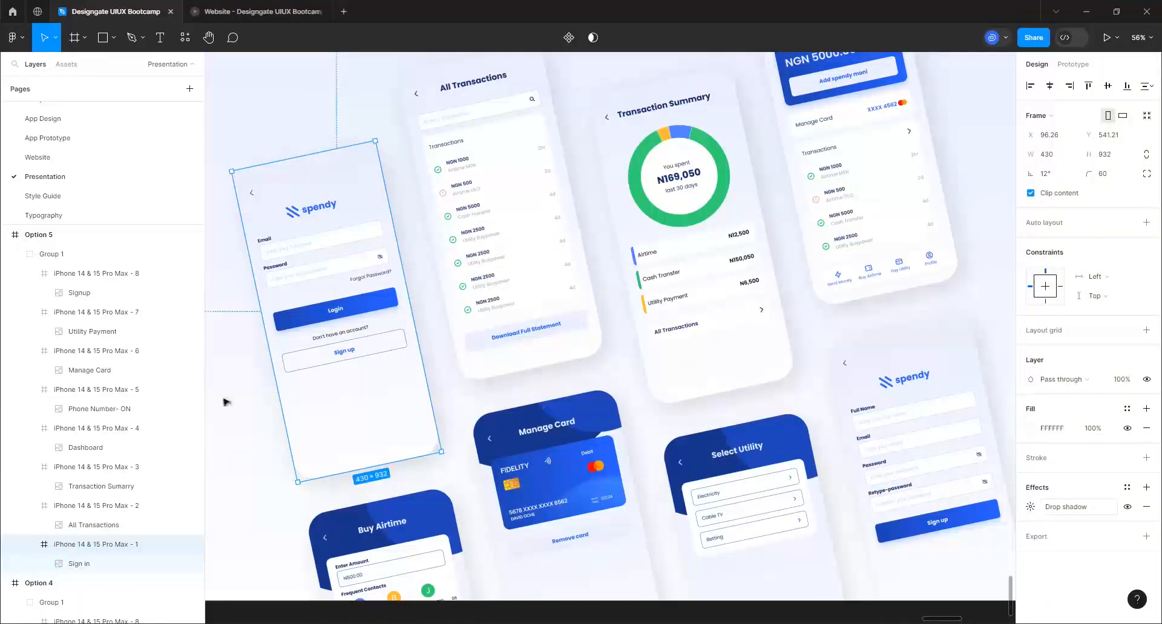
left_click(1146, 487)
left_click(1064, 507)
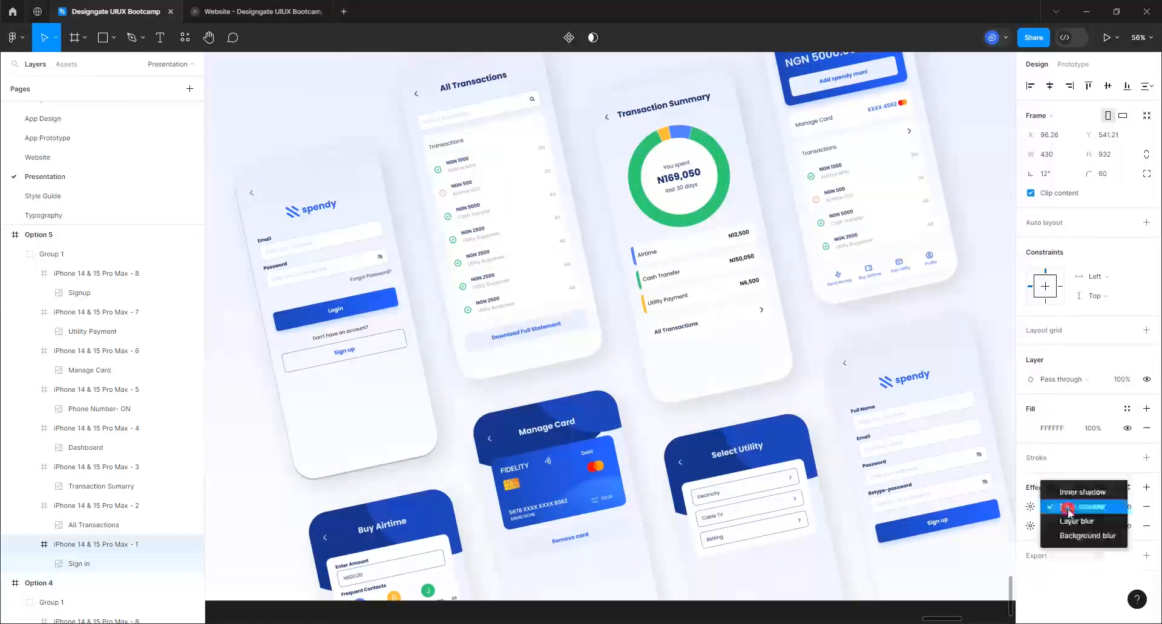
left_click(1068, 494)
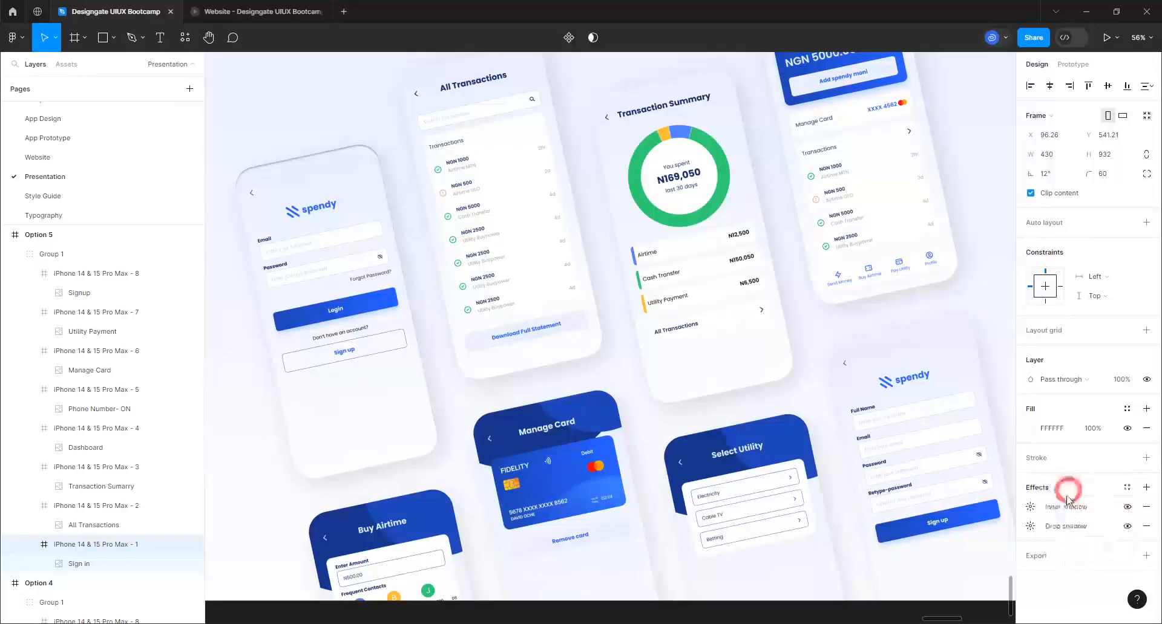
- Set the Sign in frame's inner shadow to X 8, Y 8 and blur 16
left_click(1030, 507)
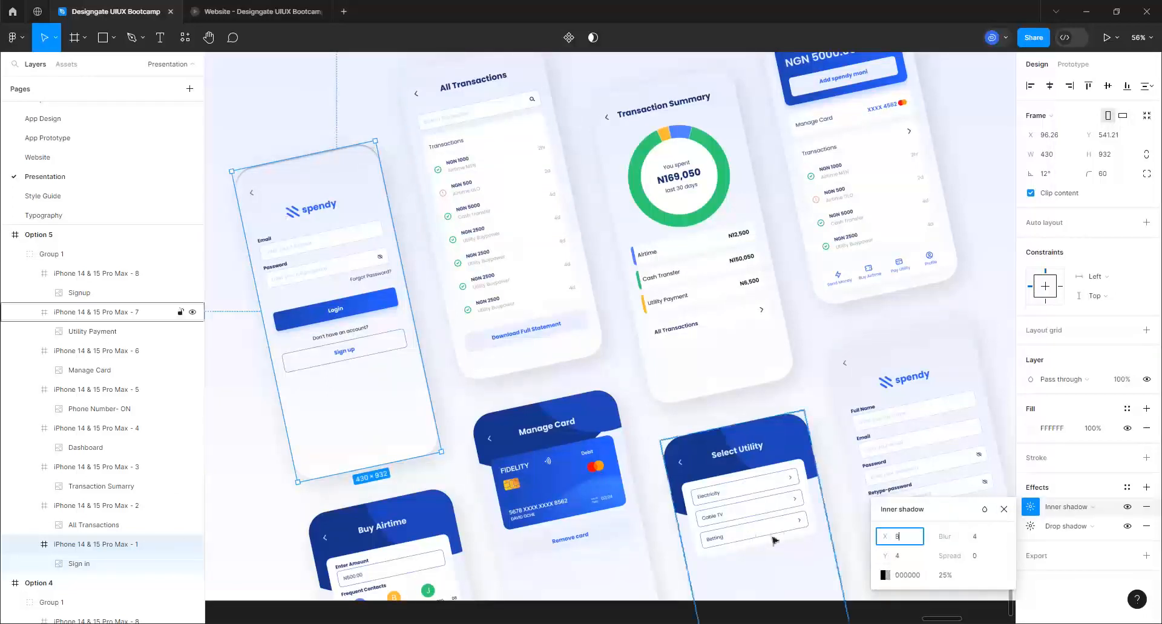
left_click(908, 556)
type("8")
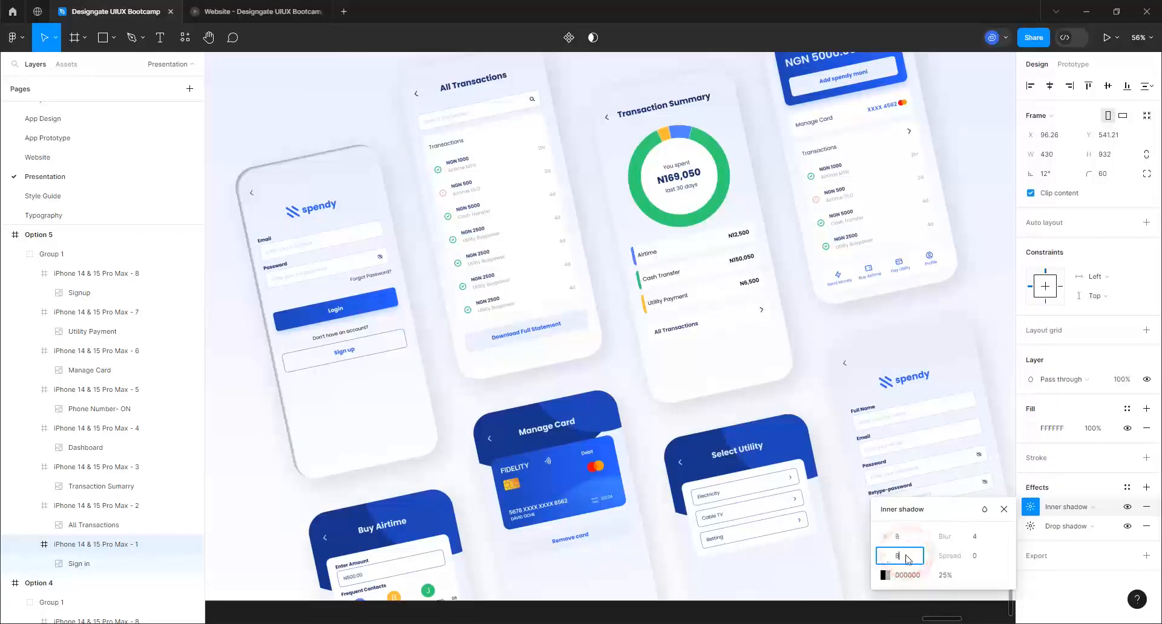
left_click(982, 537)
type("16")
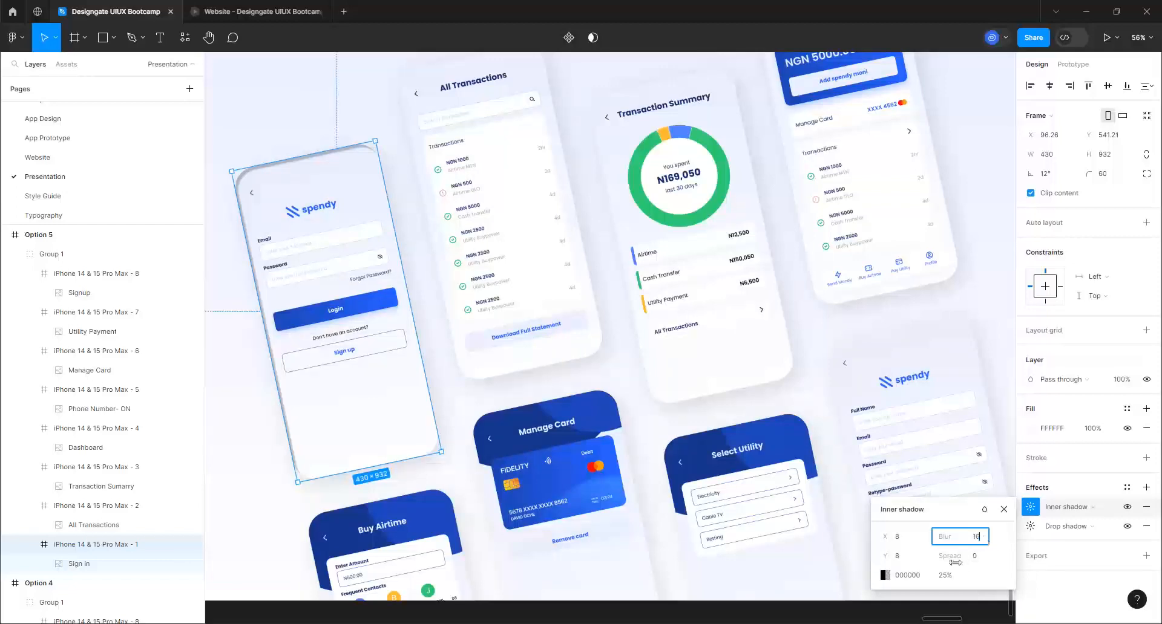
- Change the inner shadow's colour to white (FFFFFF) at 50% opacity
left_click(885, 575)
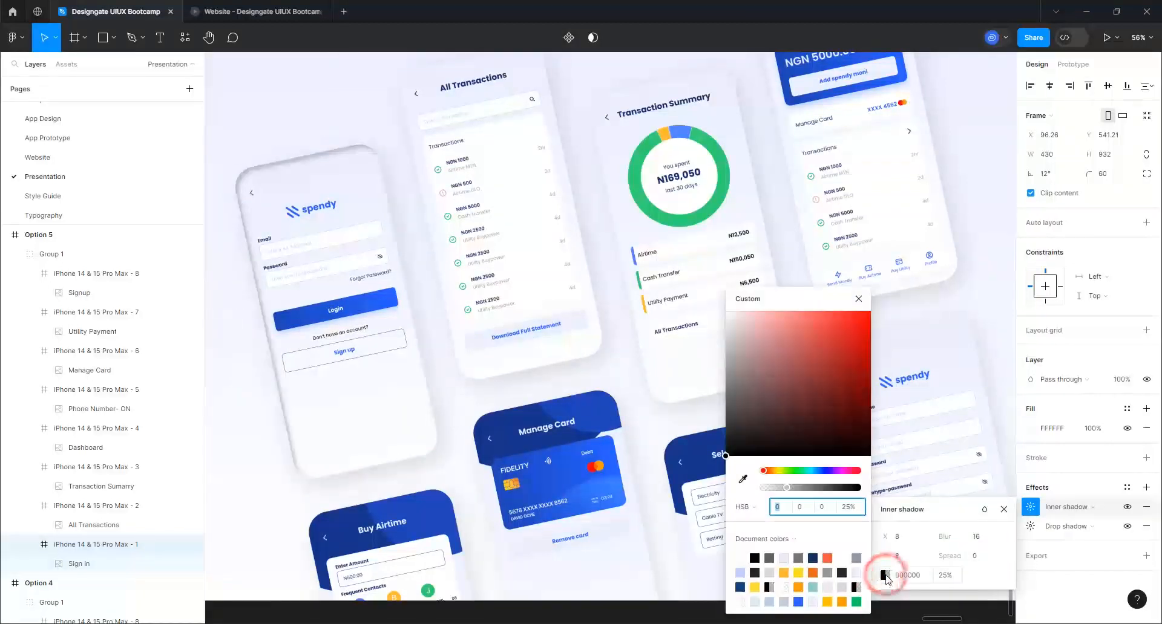
left_click_drag(741, 329, 699, 310)
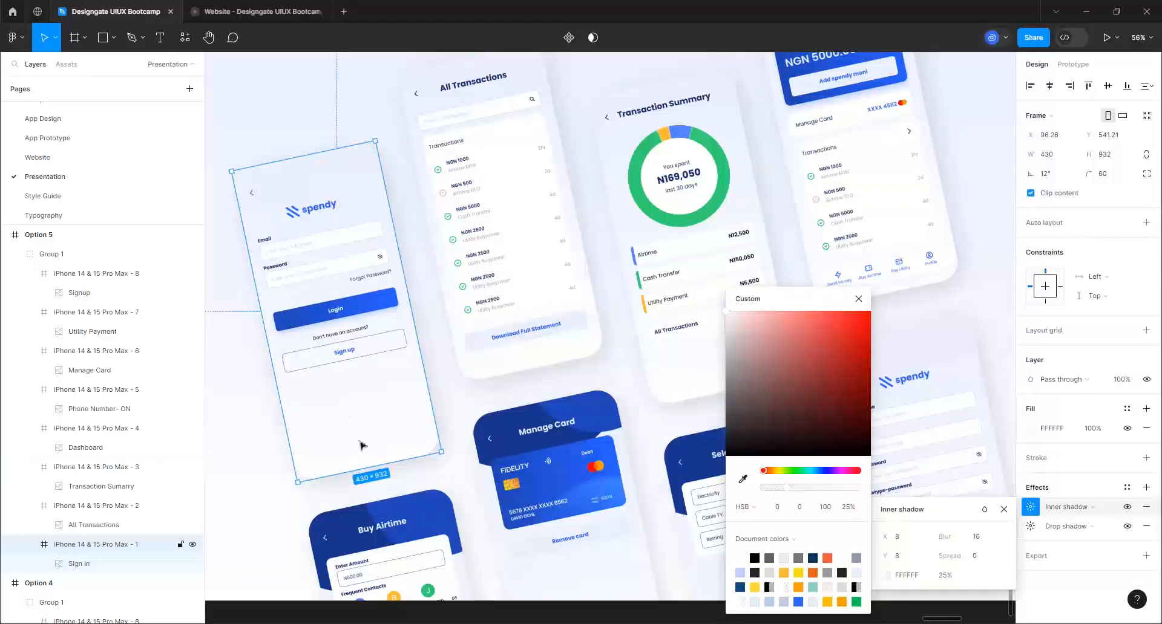
left_click(846, 512)
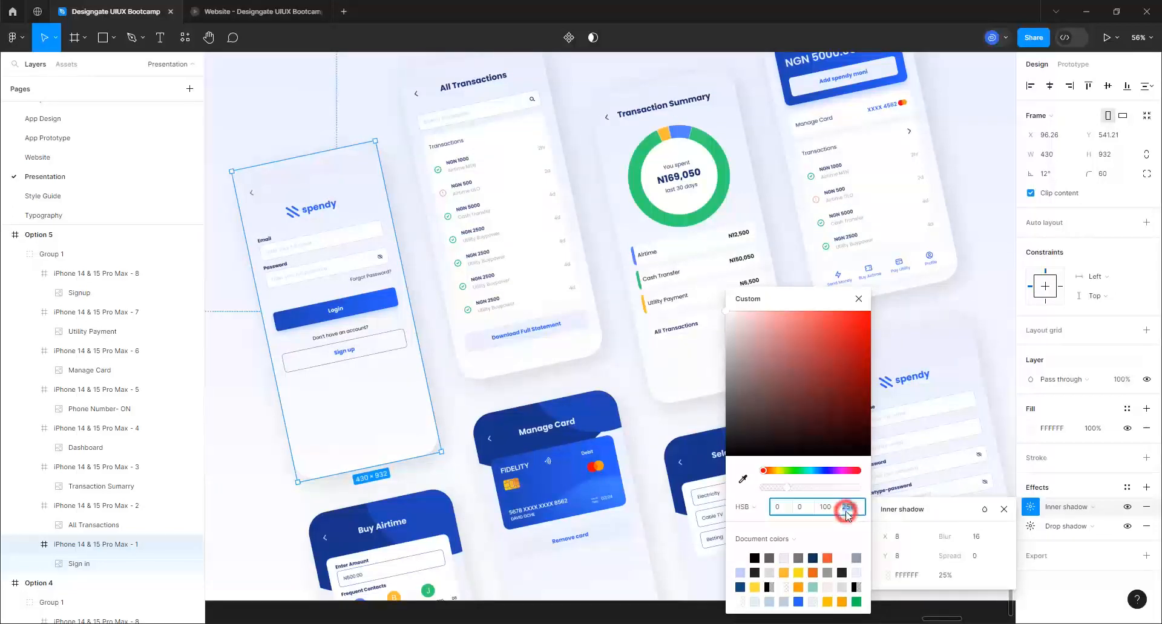
type("50")
key("Return")
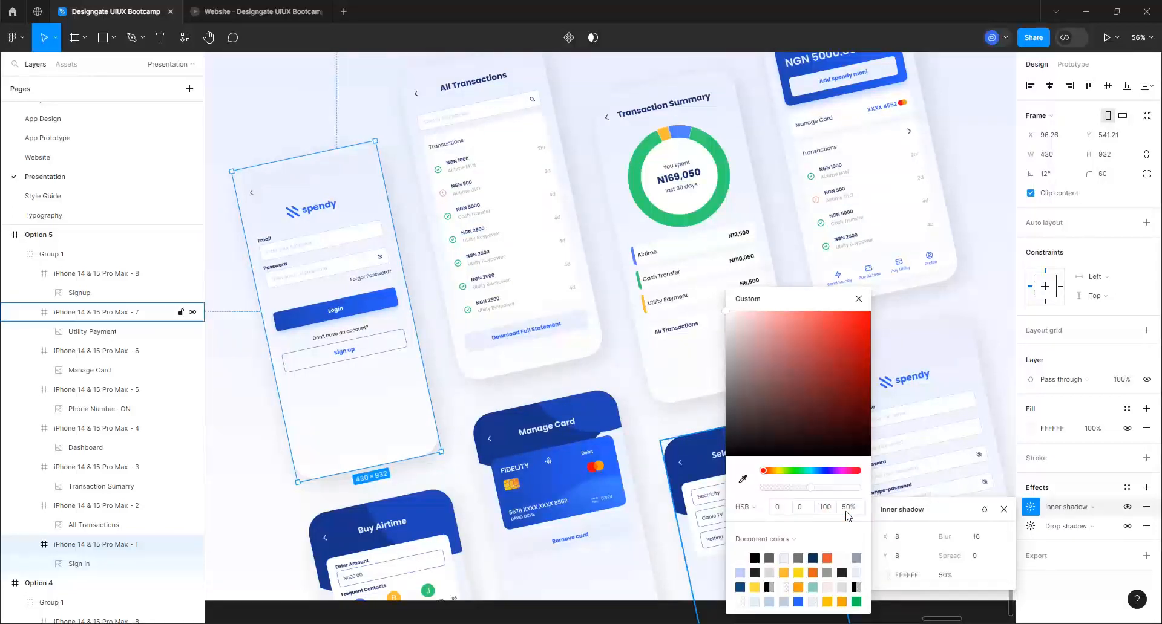
scroll(400, 394, "down", 1)
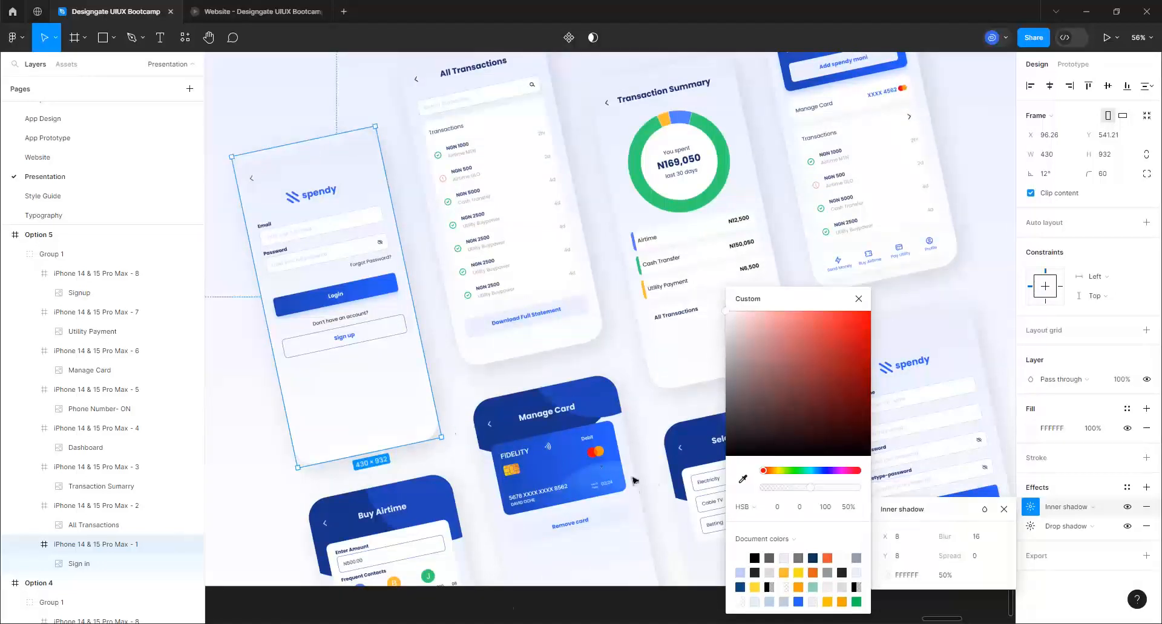
left_click(980, 537)
left_click(857, 303)
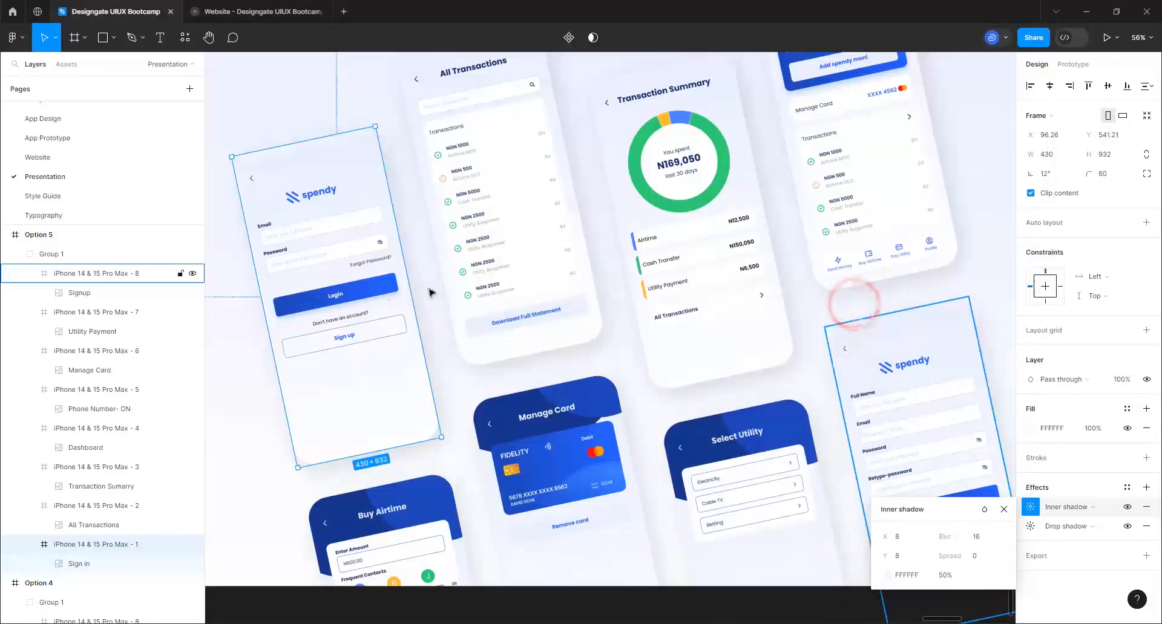
- Add another effect to the Sign in screen's parent frame and make it a second inner shadow
left_click(1146, 487)
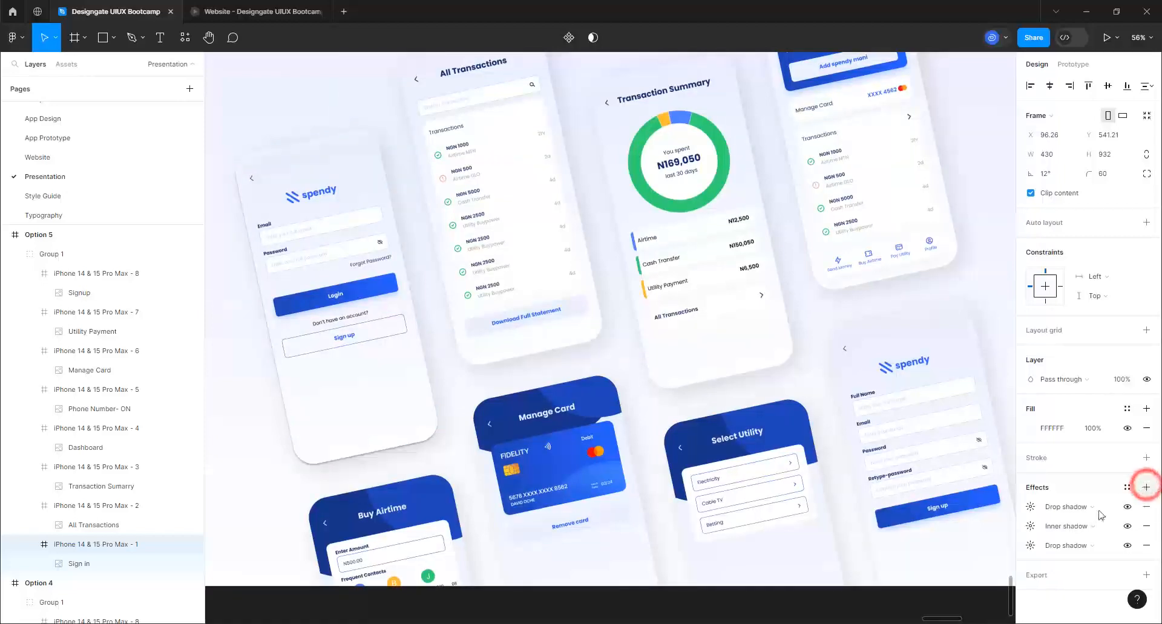
left_click(1066, 507)
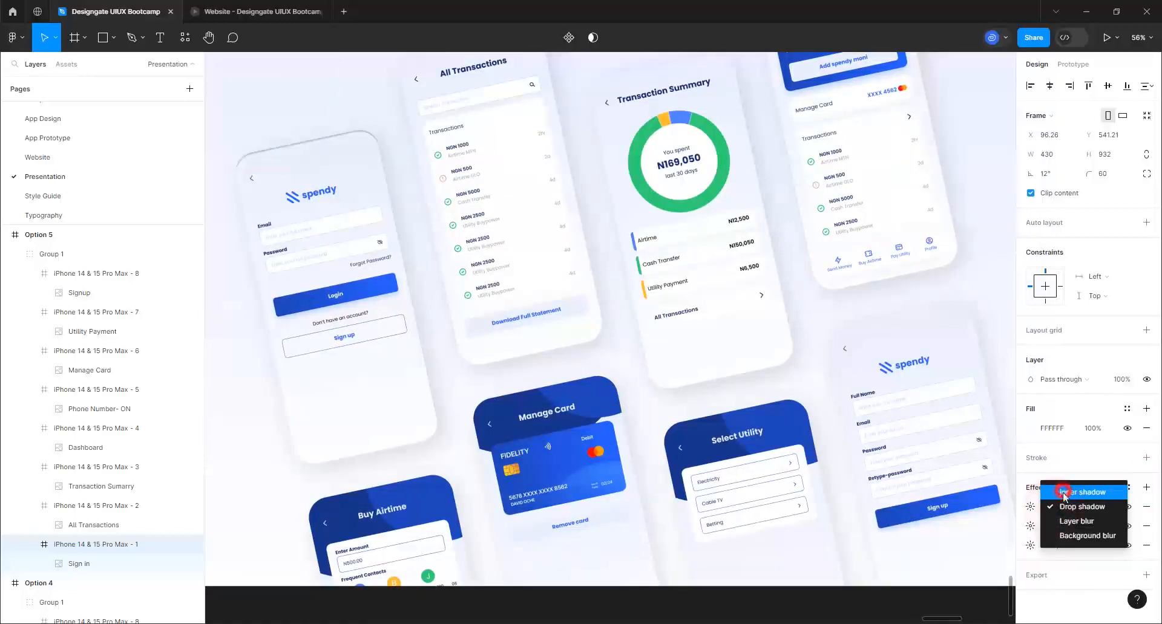
left_click(1064, 492)
- Set the newly added inner shadow's X and Y offsets to -8
left_click(1037, 508)
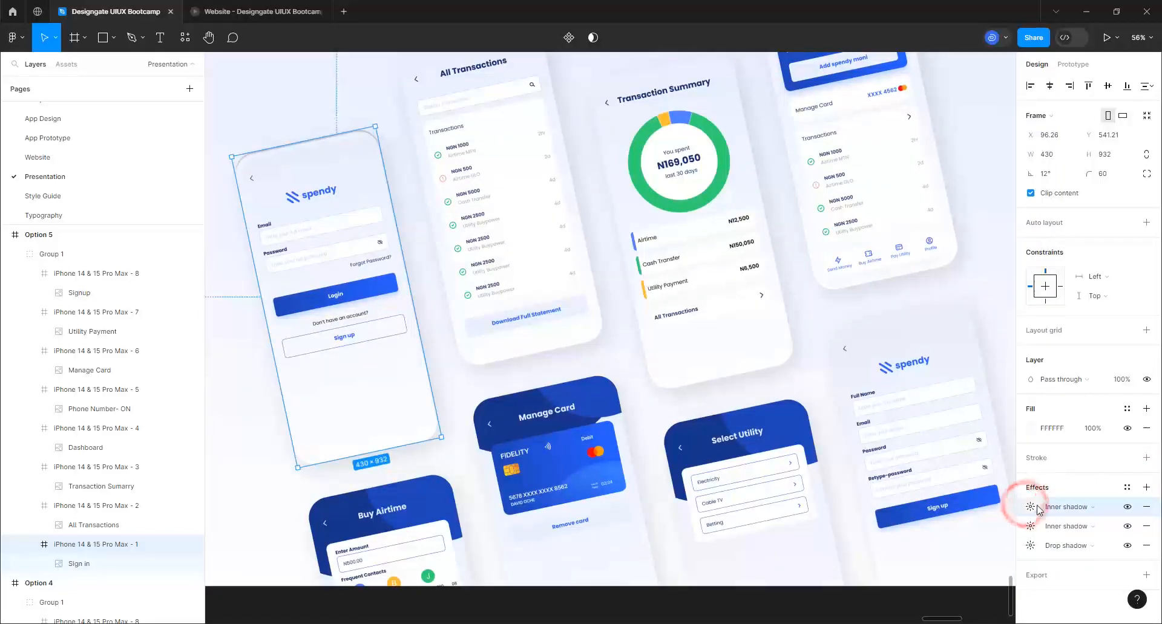
left_click(1037, 509)
left_click(912, 539)
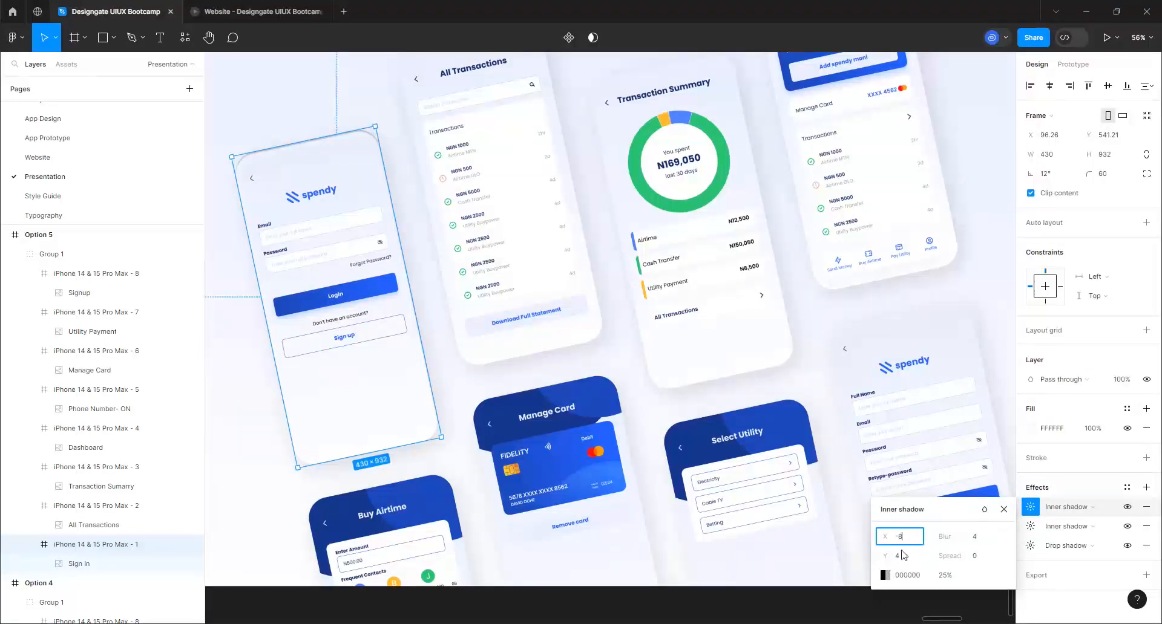
left_click(901, 556)
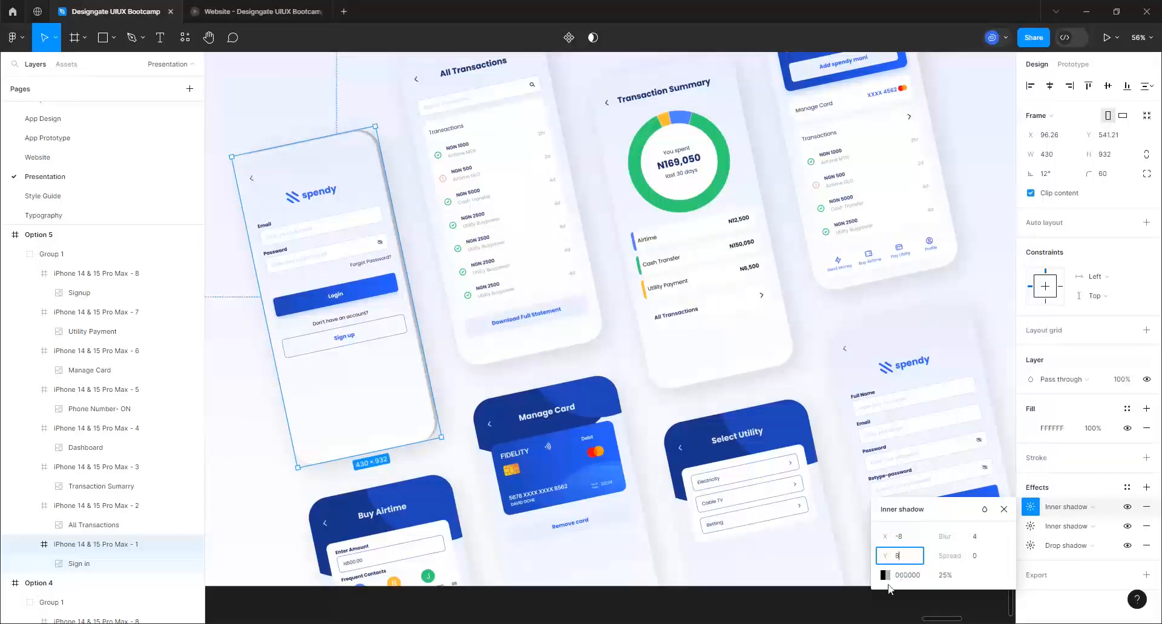
left_click(884, 576)
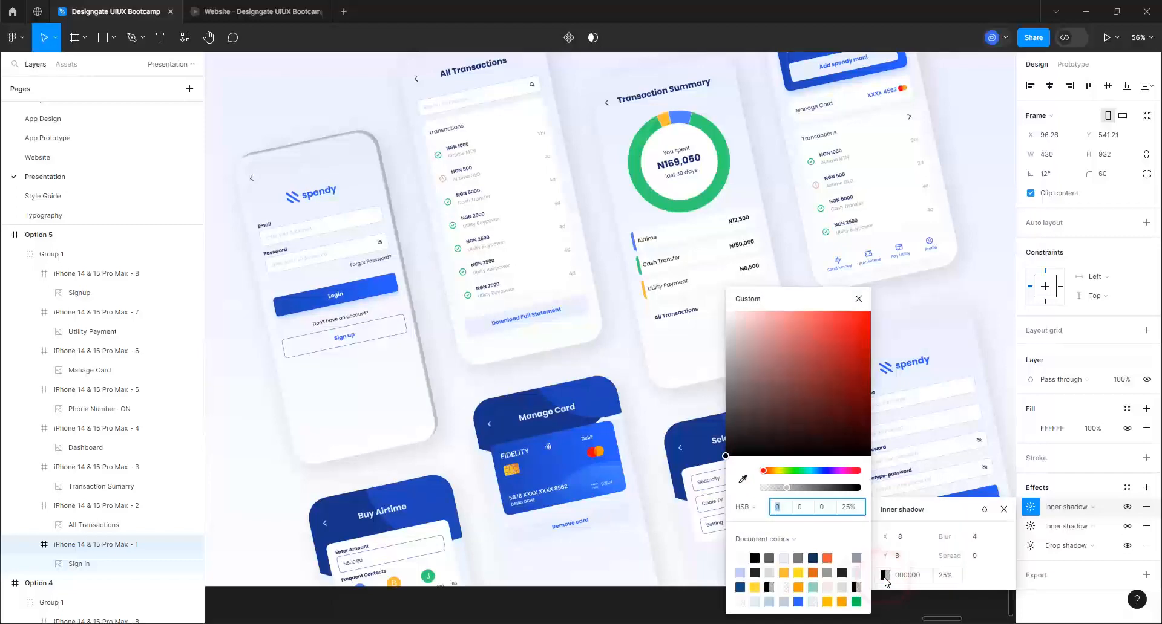
left_click(898, 561)
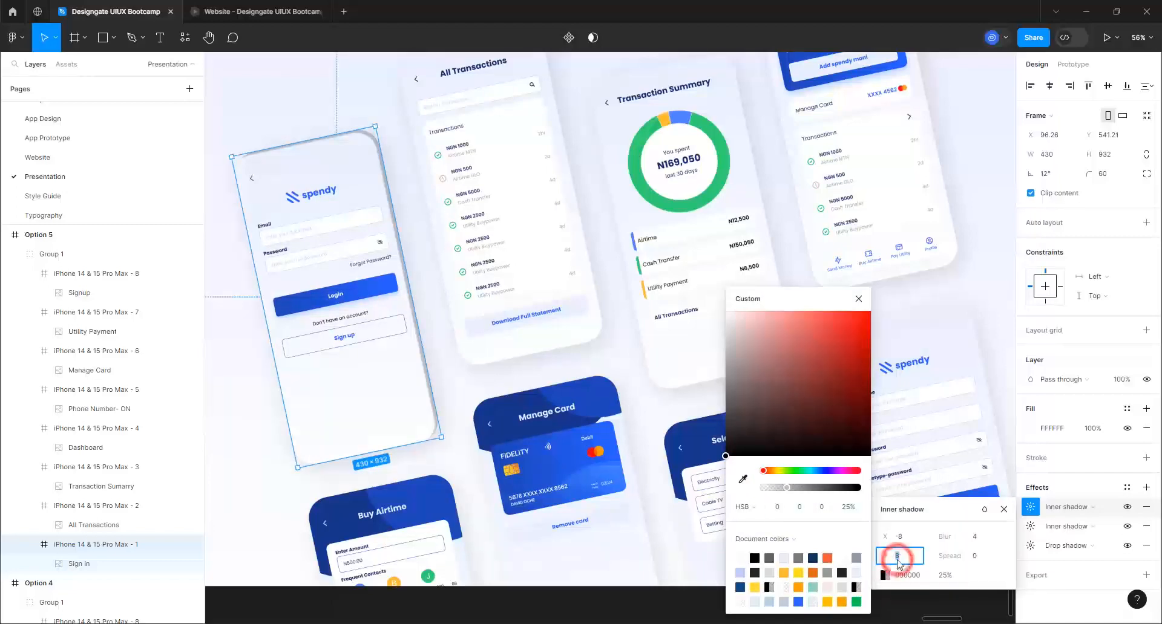
type("-8")
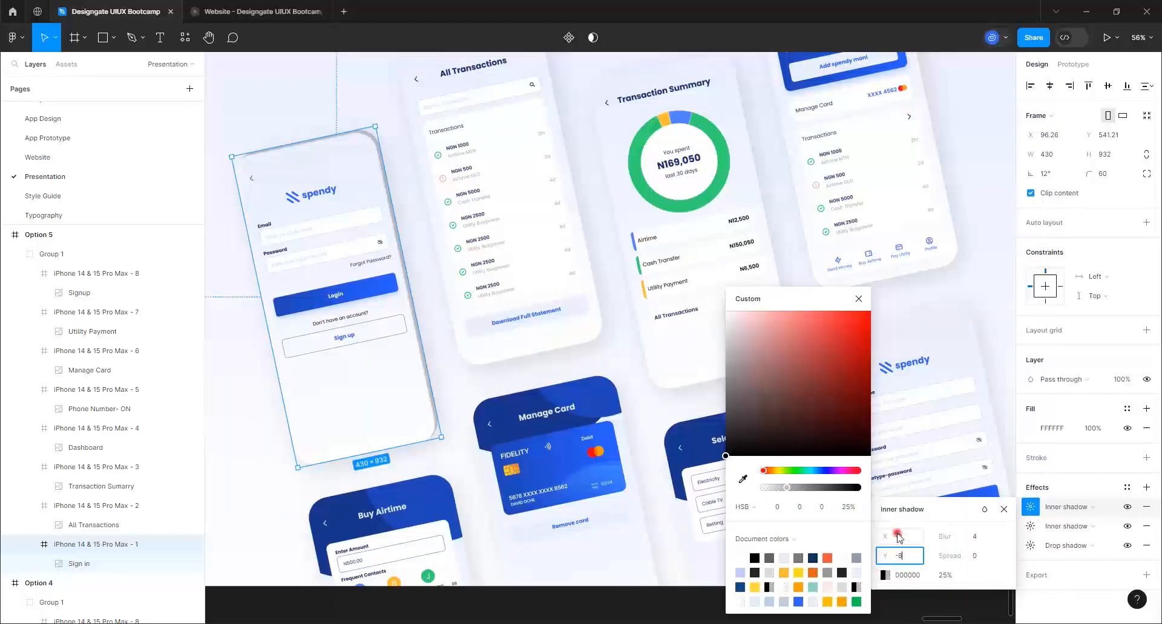
left_click(898, 537)
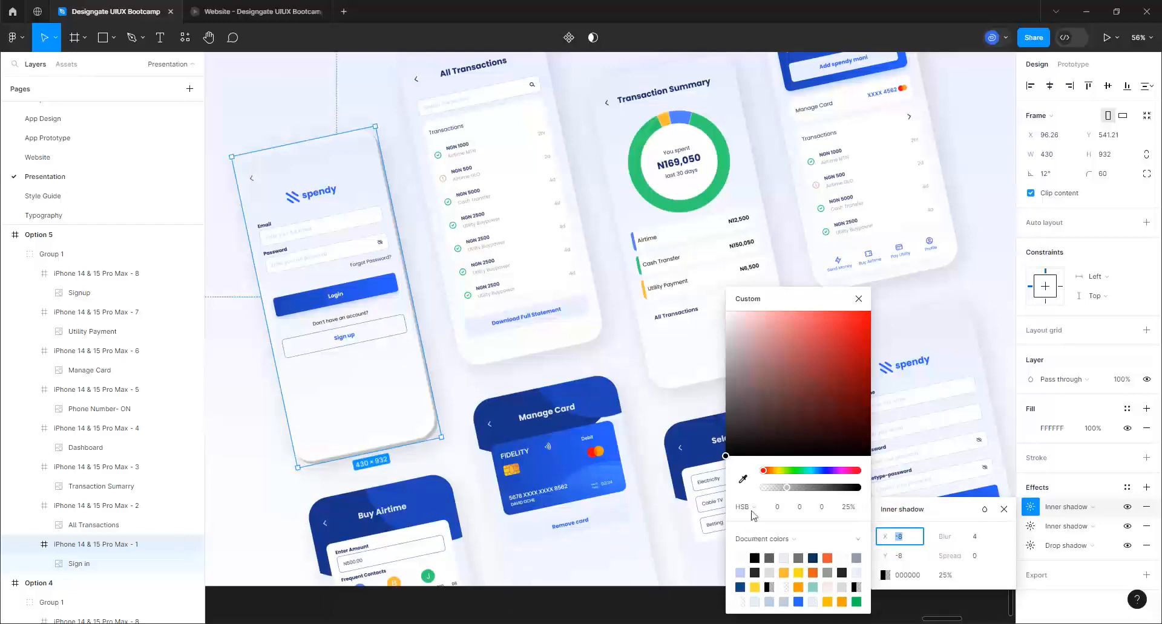
- Copy the drop shadow's colour 0E1833 and apply it to the second inner shadow
left_click(743, 479)
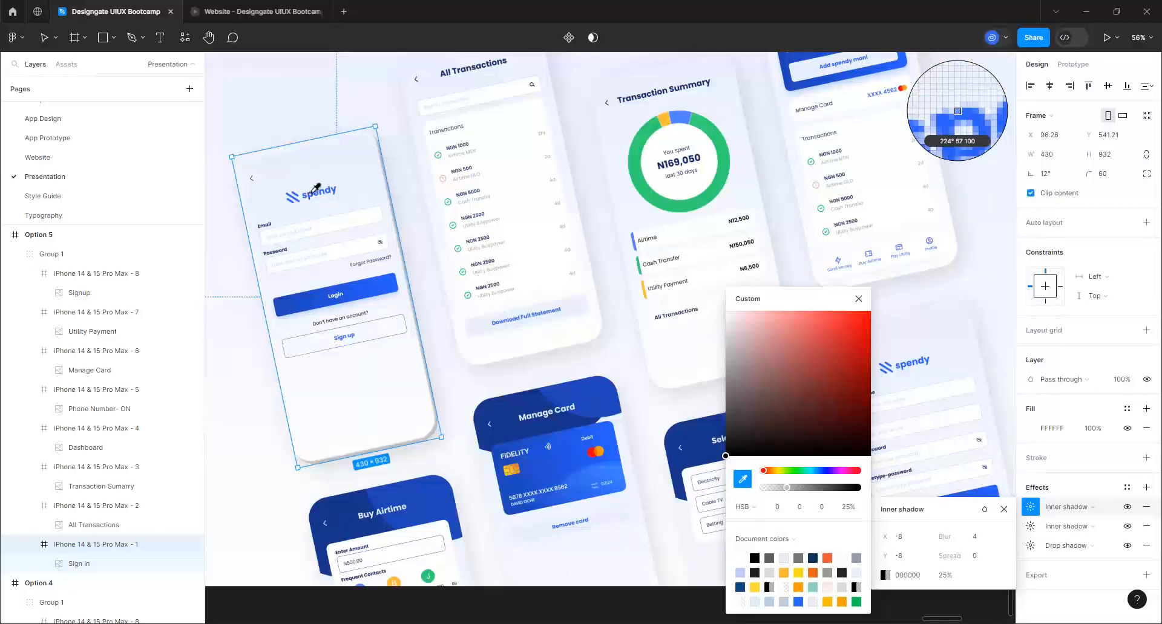
left_click(1030, 546)
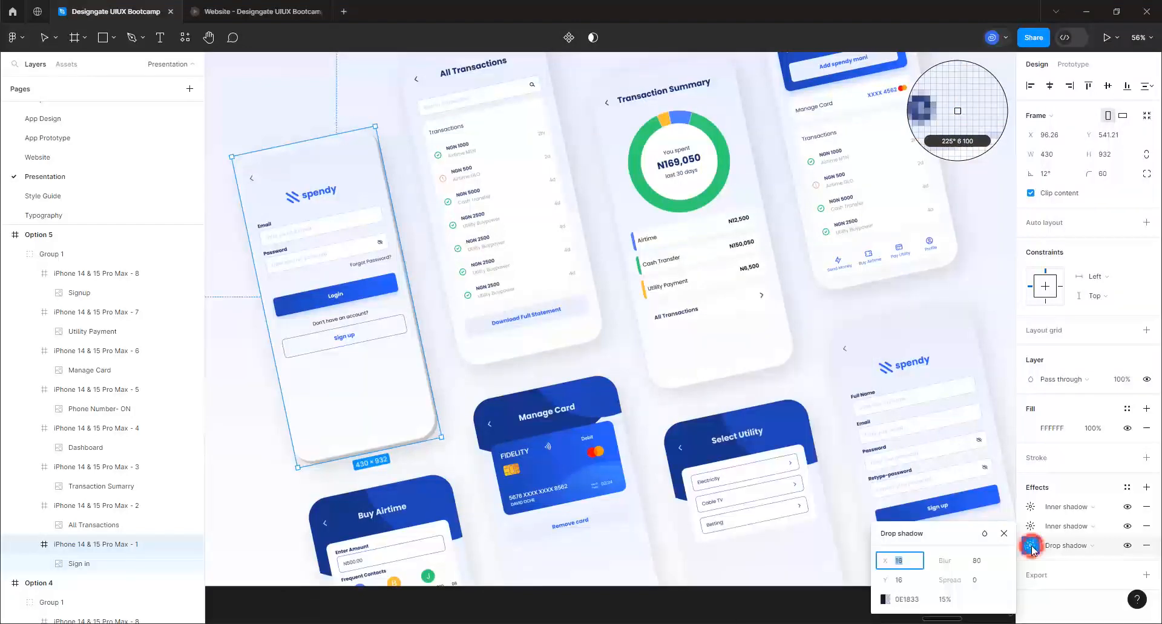
left_click(909, 599)
key("ctrl+c")
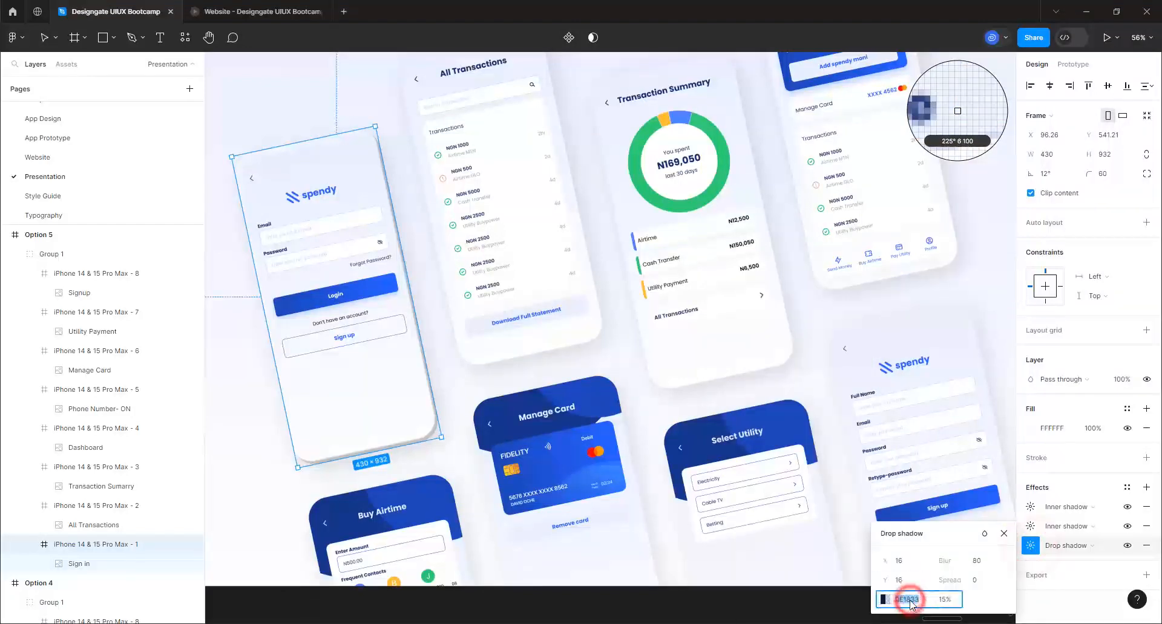
left_click(1031, 510)
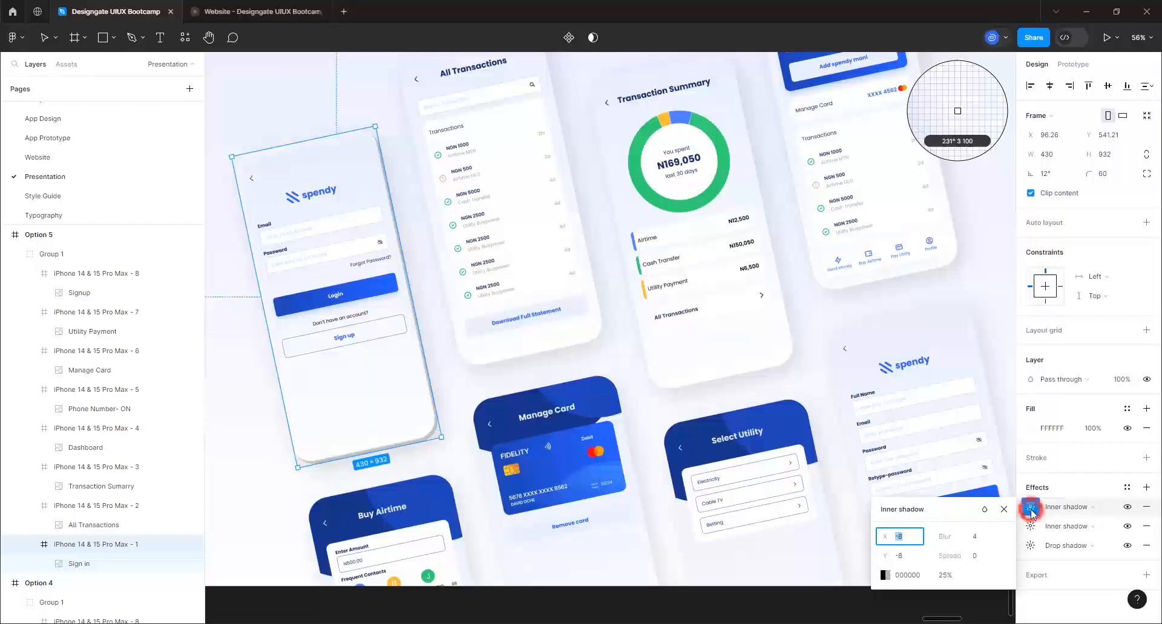
left_click(917, 576)
key("ctrl+v")
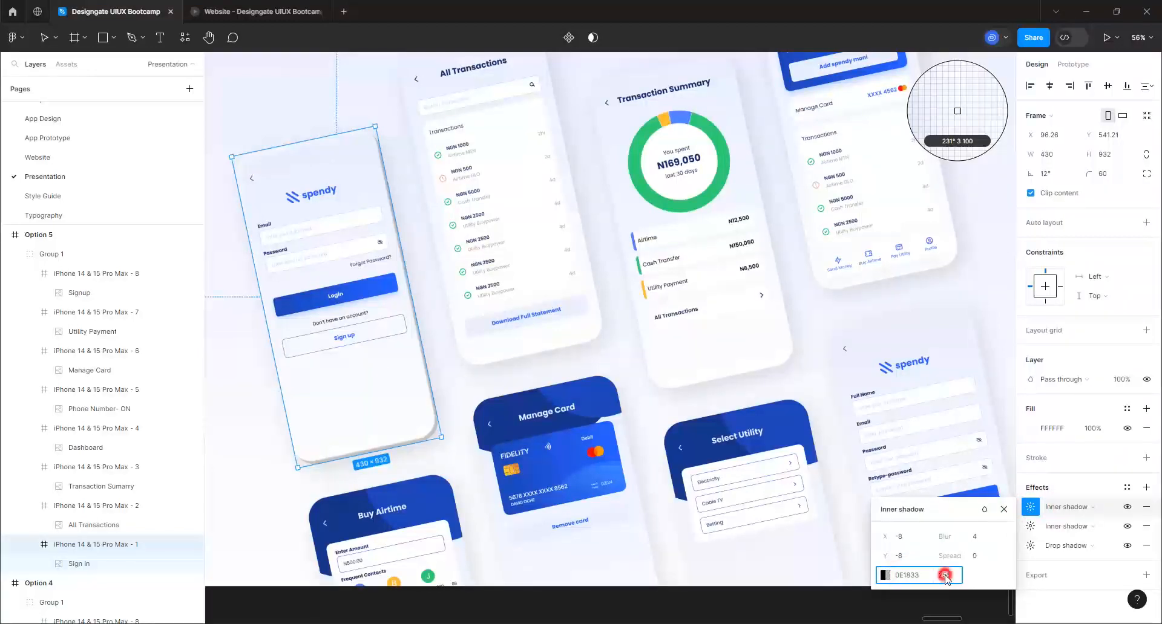
- Set the second inner shadow's blur to 16 and its opacity to 30%
left_click(944, 575)
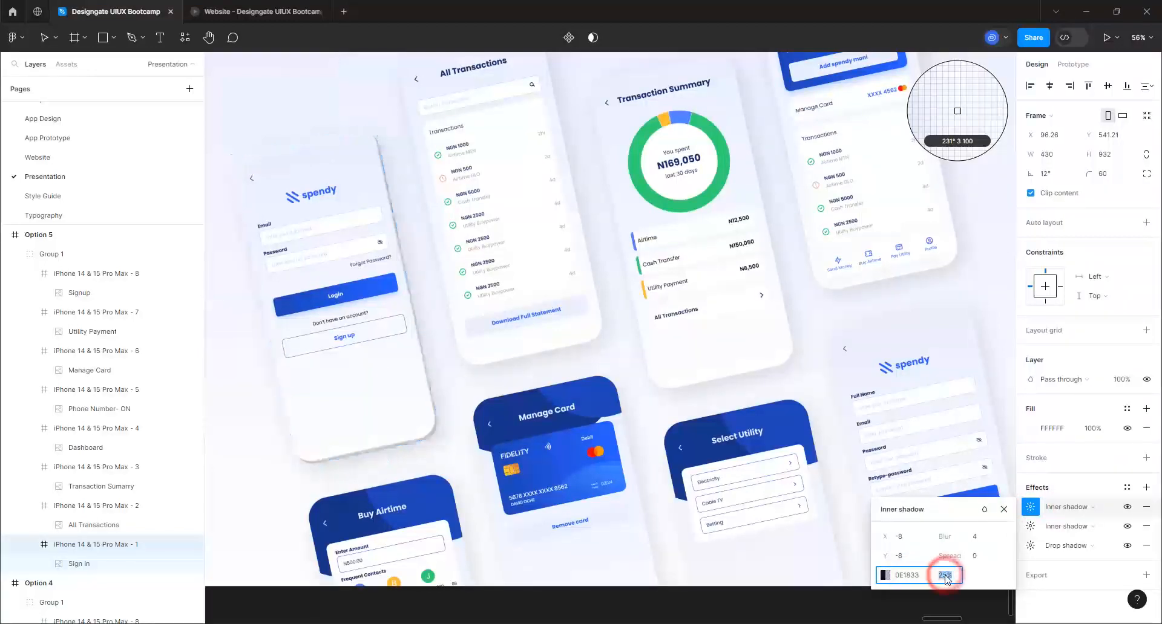
left_click(973, 538)
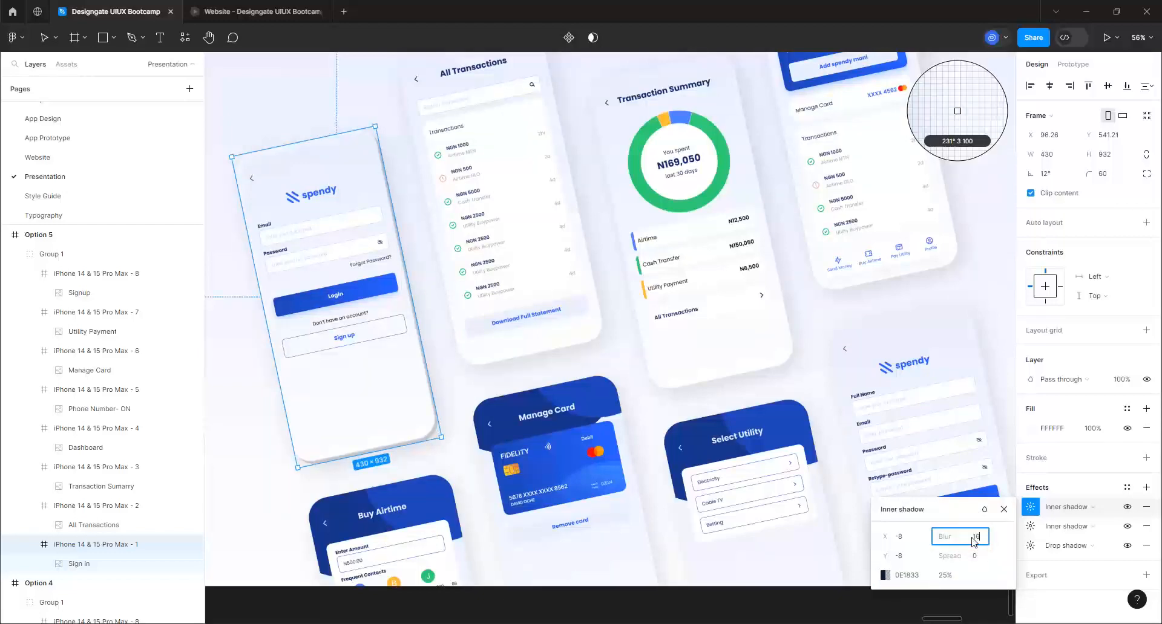
left_click(910, 540)
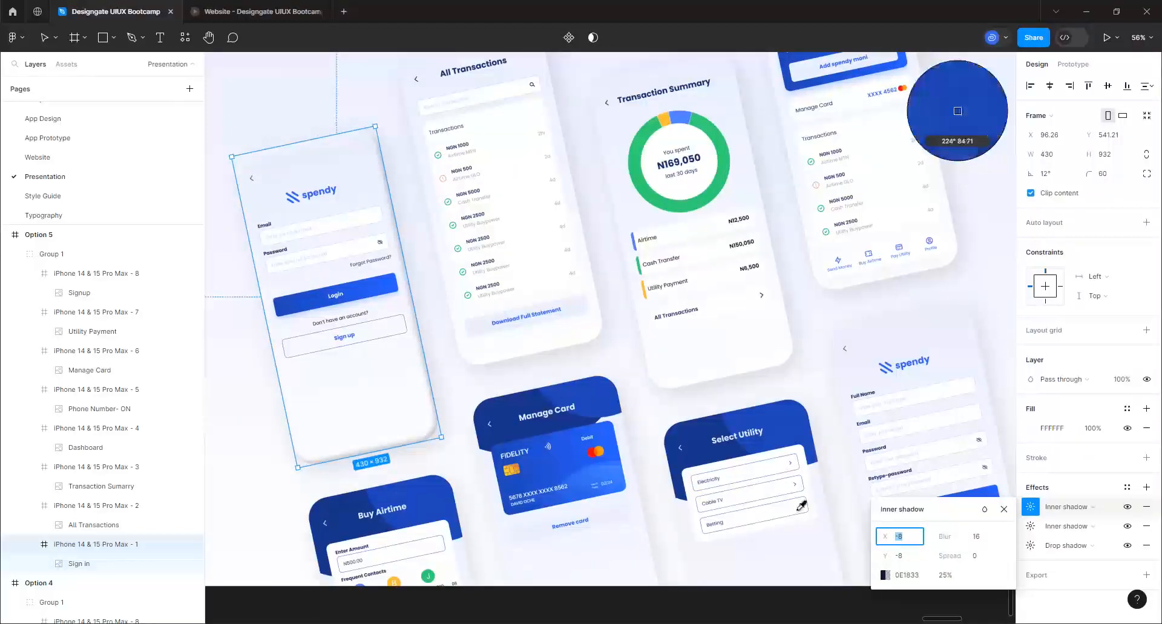
left_click(945, 575)
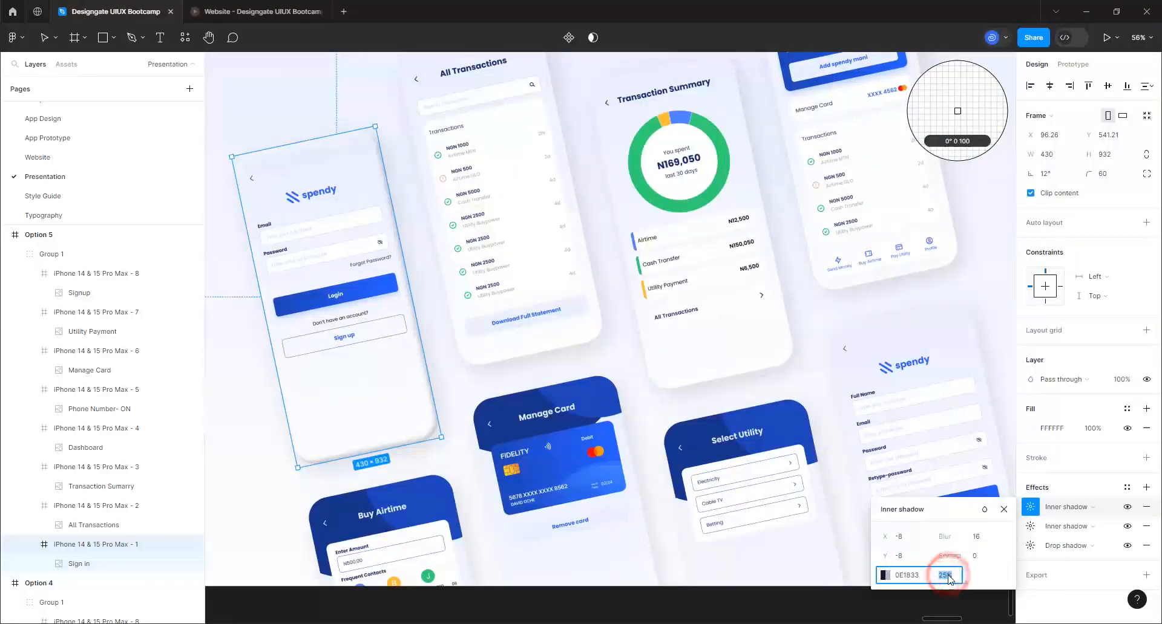
type("50")
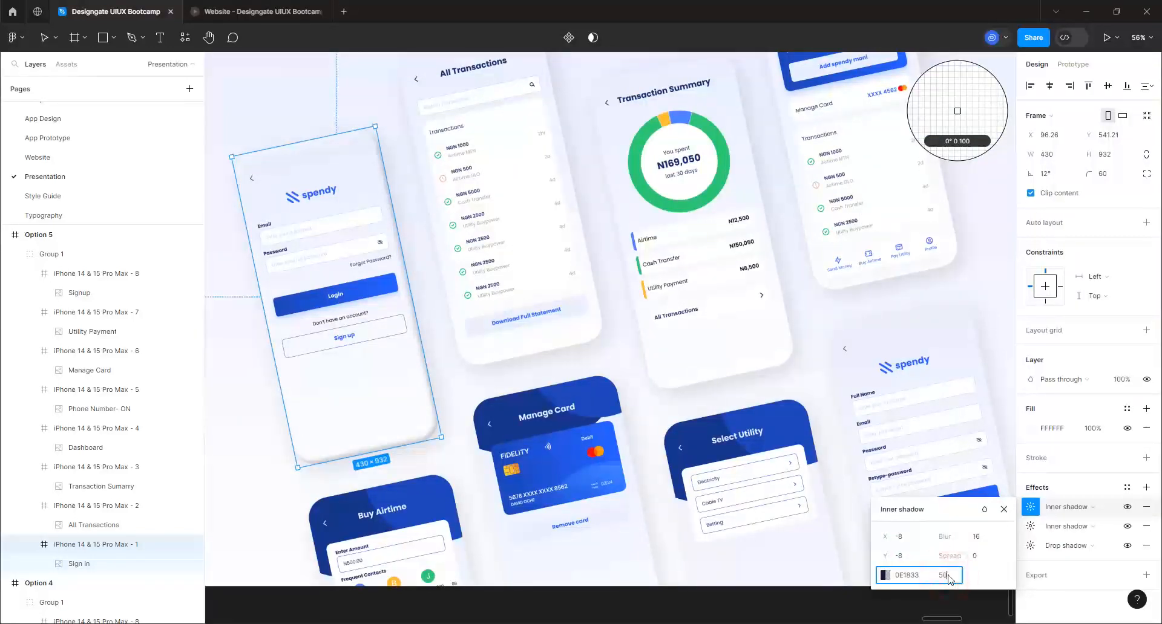
left_click(913, 563)
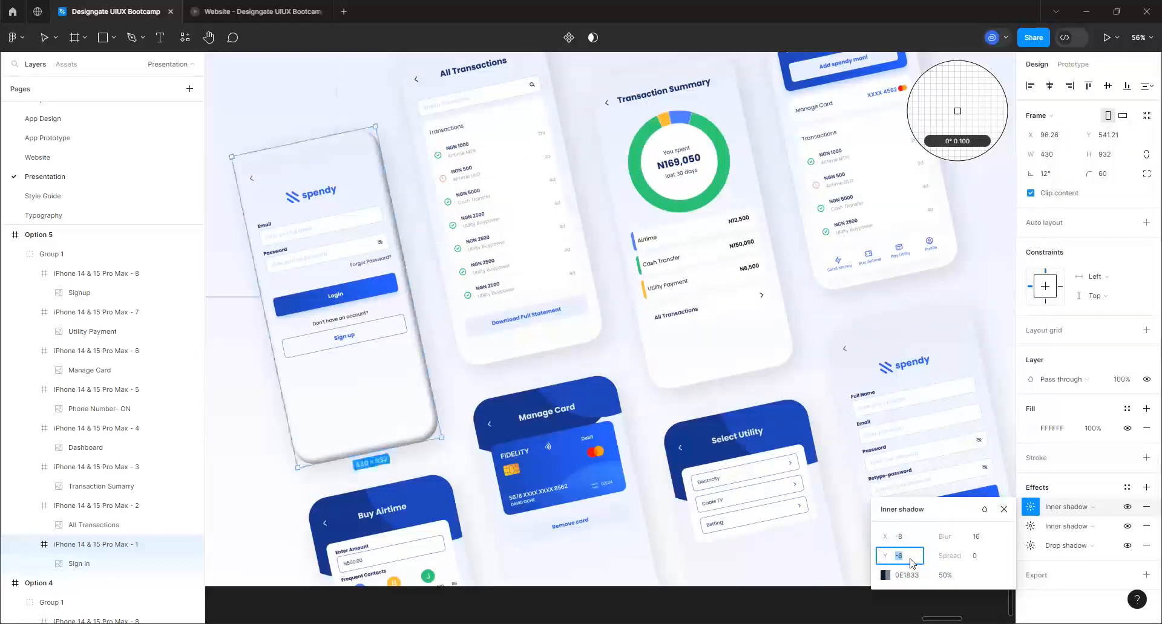
left_click(956, 579)
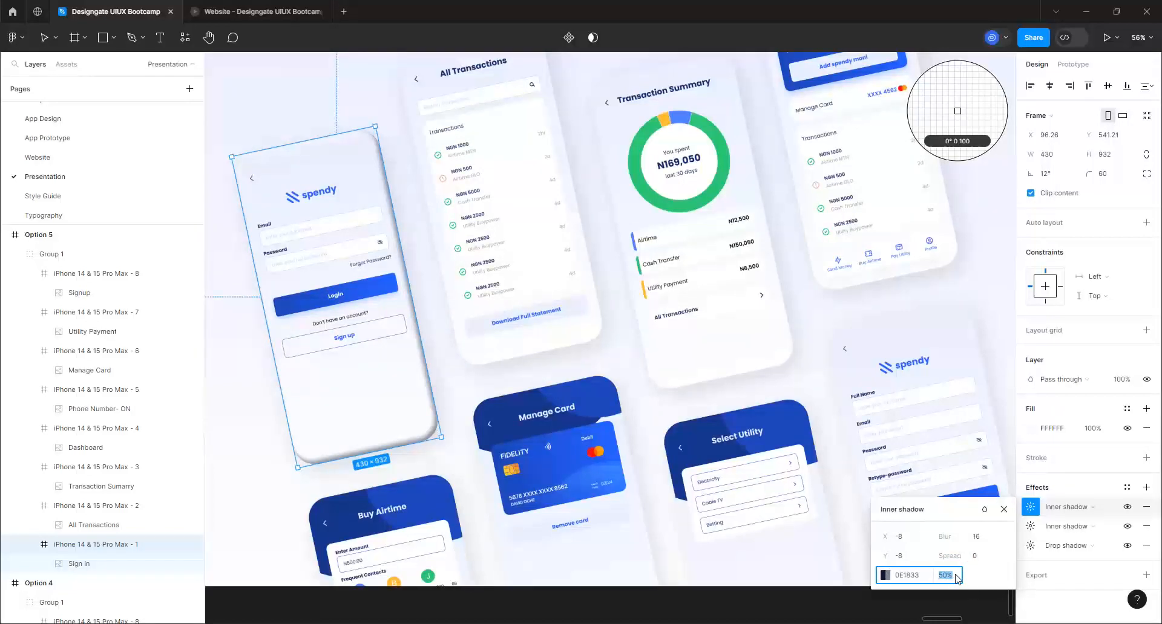
left_click(910, 551)
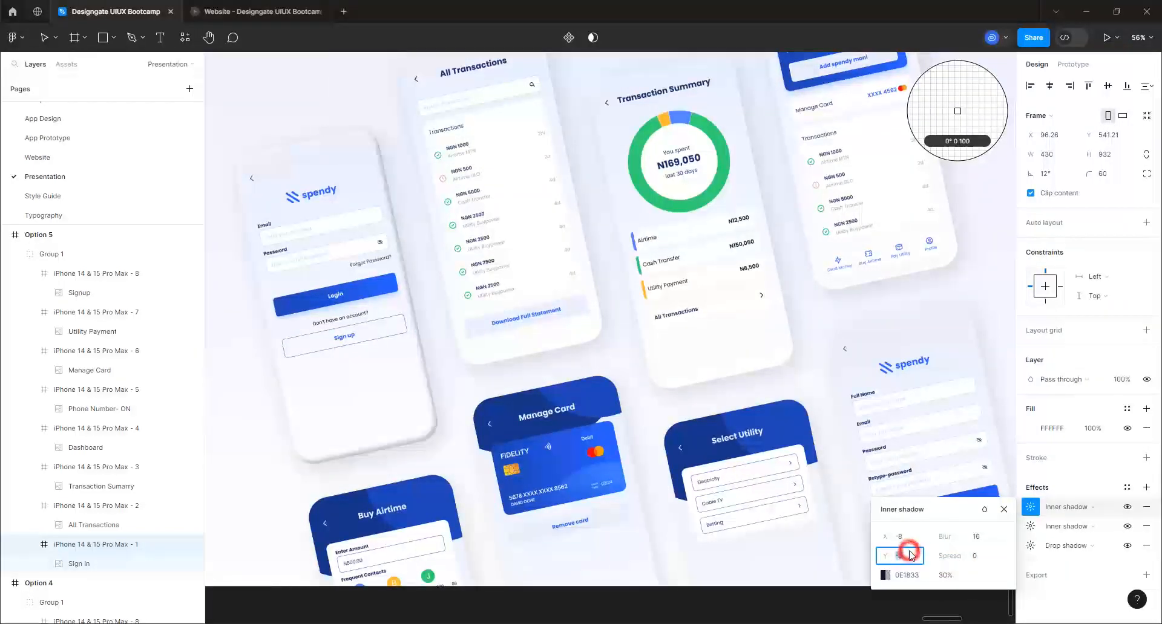
- Add a third inner shadow to the Sign in screen's parent frame with X and Y offsets of 2
scroll(272, 220, "down", 1)
scroll(272, 220, "down", 1)
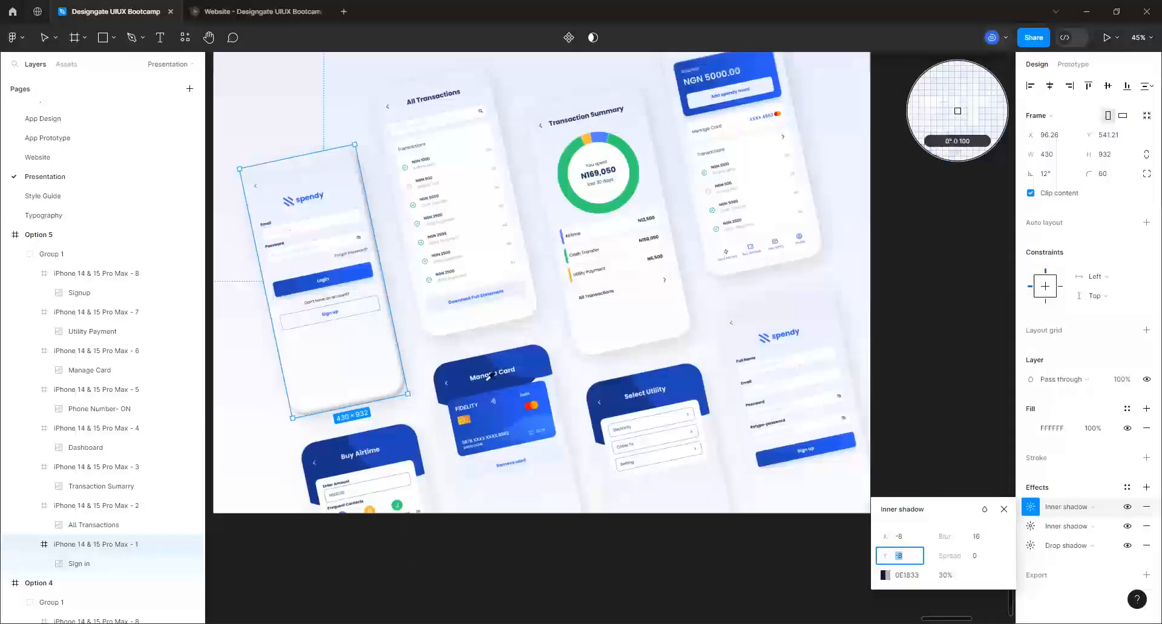
scroll(243, 244, "up", 2)
scroll(247, 239, "up", 2)
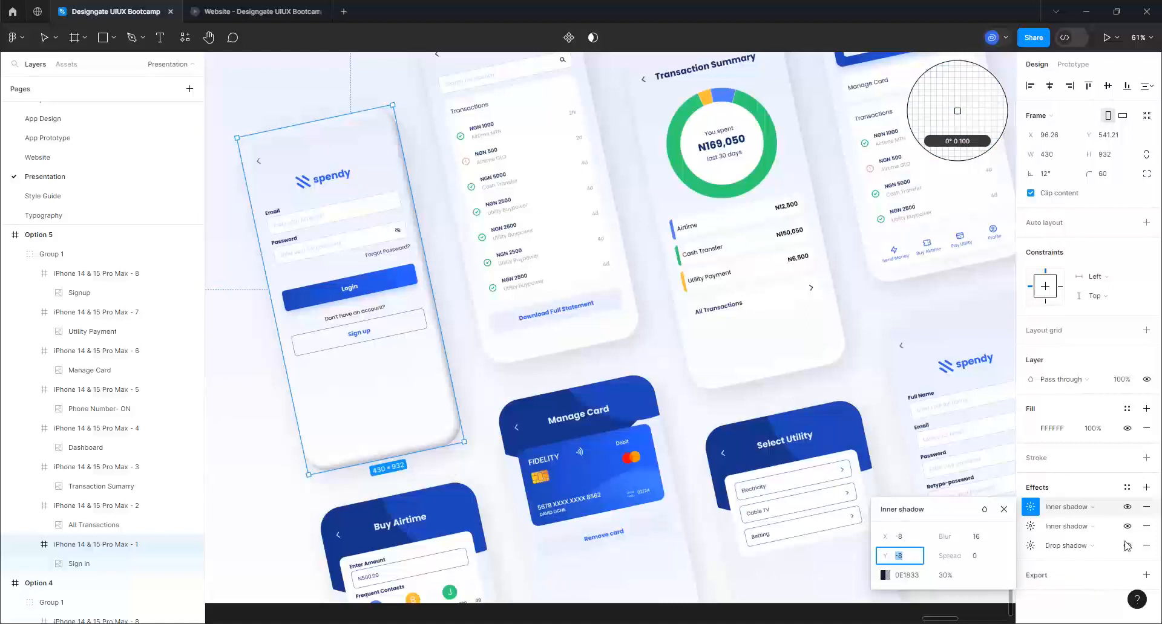
left_click(1146, 487)
left_click(1065, 507)
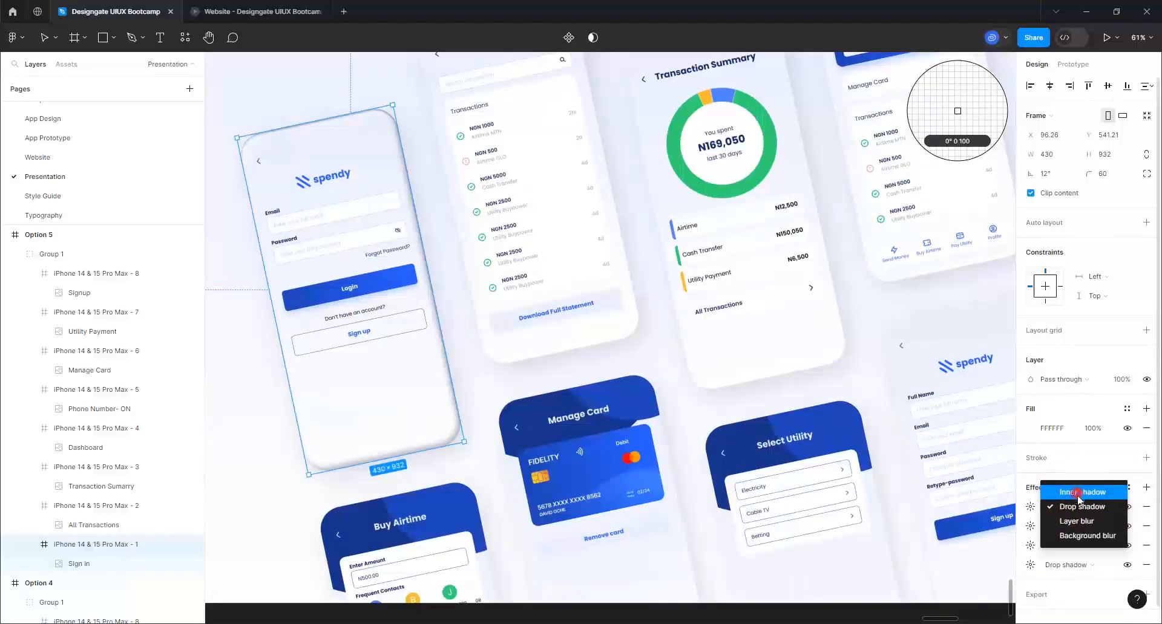
left_click(1077, 492)
left_click(1029, 507)
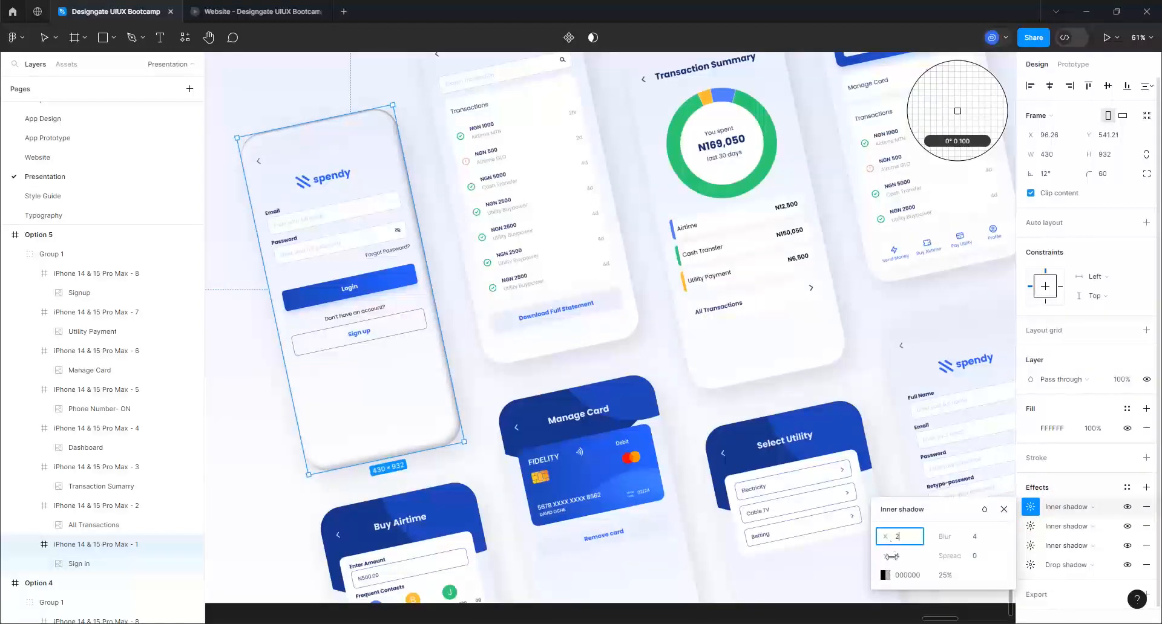
left_click(900, 555)
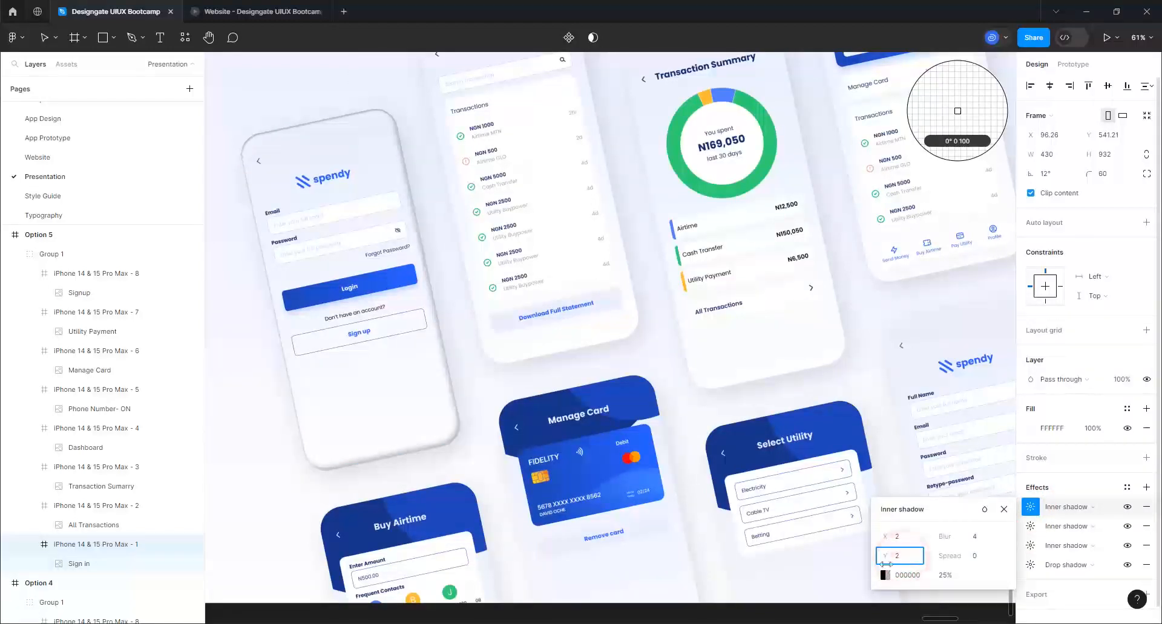
type("2")
- Set the third inner shadow's colour to white FFFFFF and its opacity to 100%
left_click(883, 575)
left_click_drag(743, 372, 718, 319)
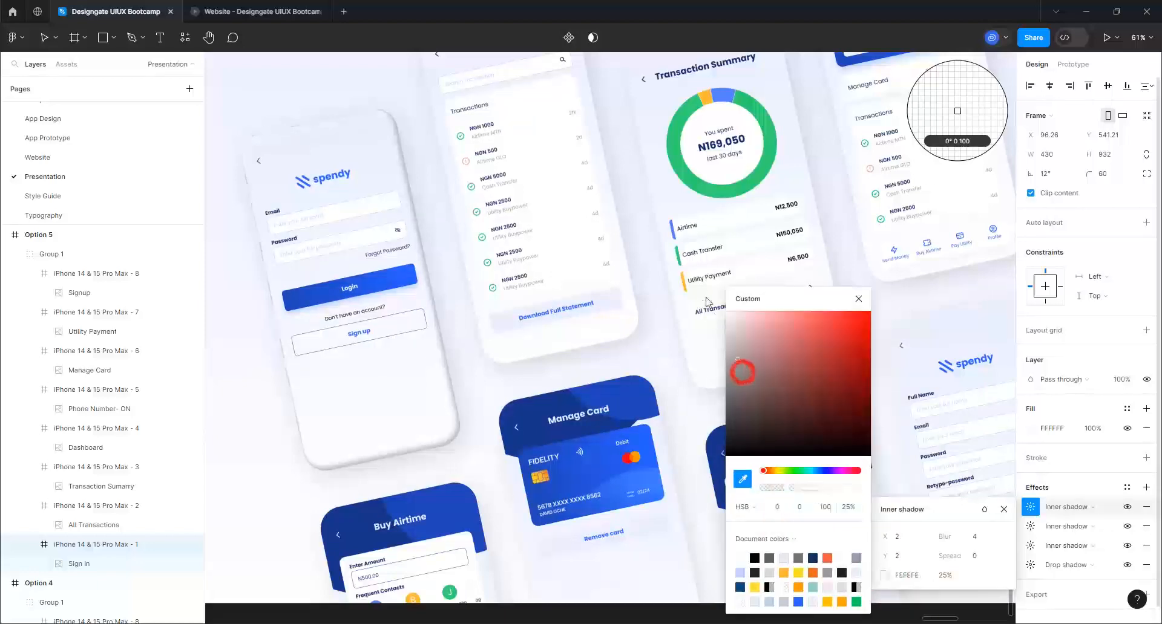
left_click(948, 577)
type("100")
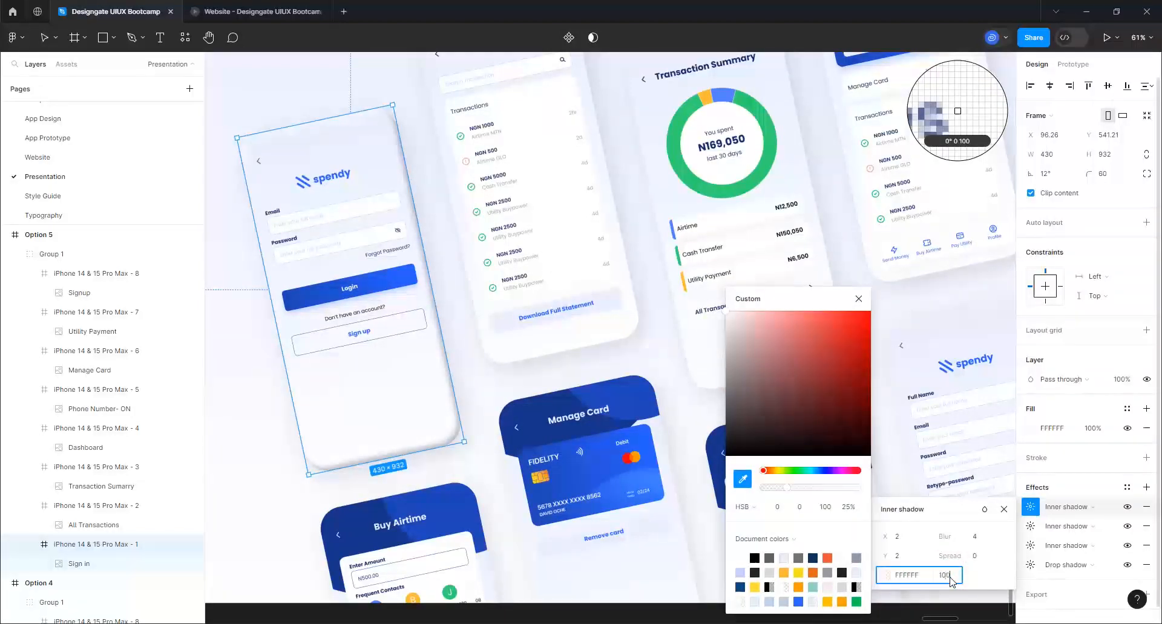
key("Return")
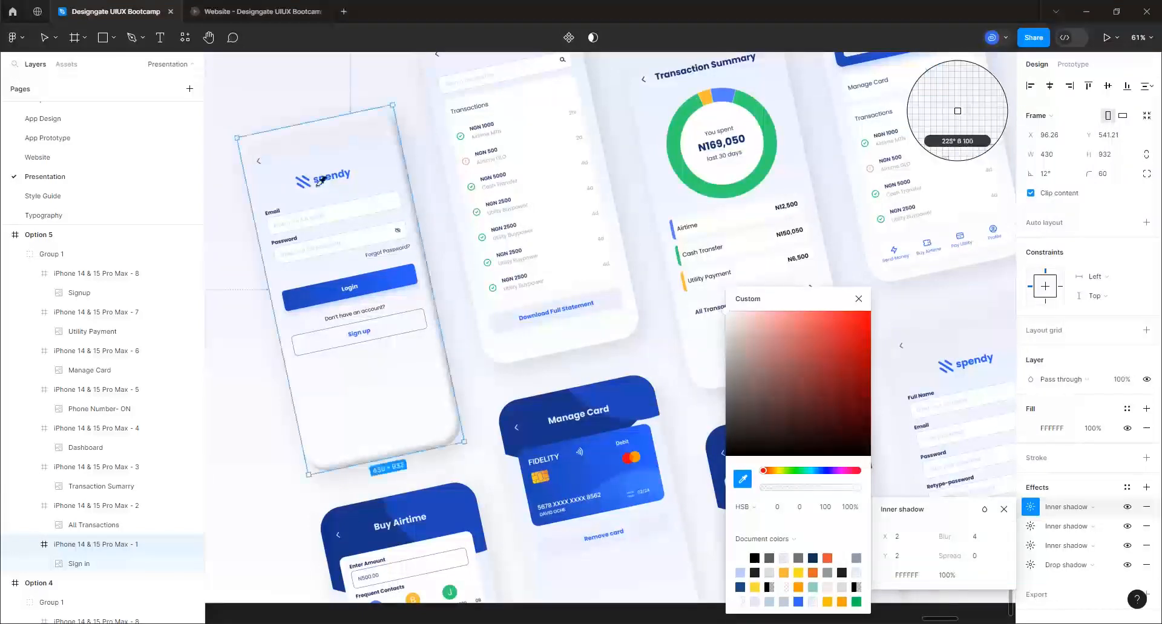
- Examine the Sign in screen's shaded edges up close and from afar, close the shadow settings and clear the selection
scroll(269, 106, "up", 10)
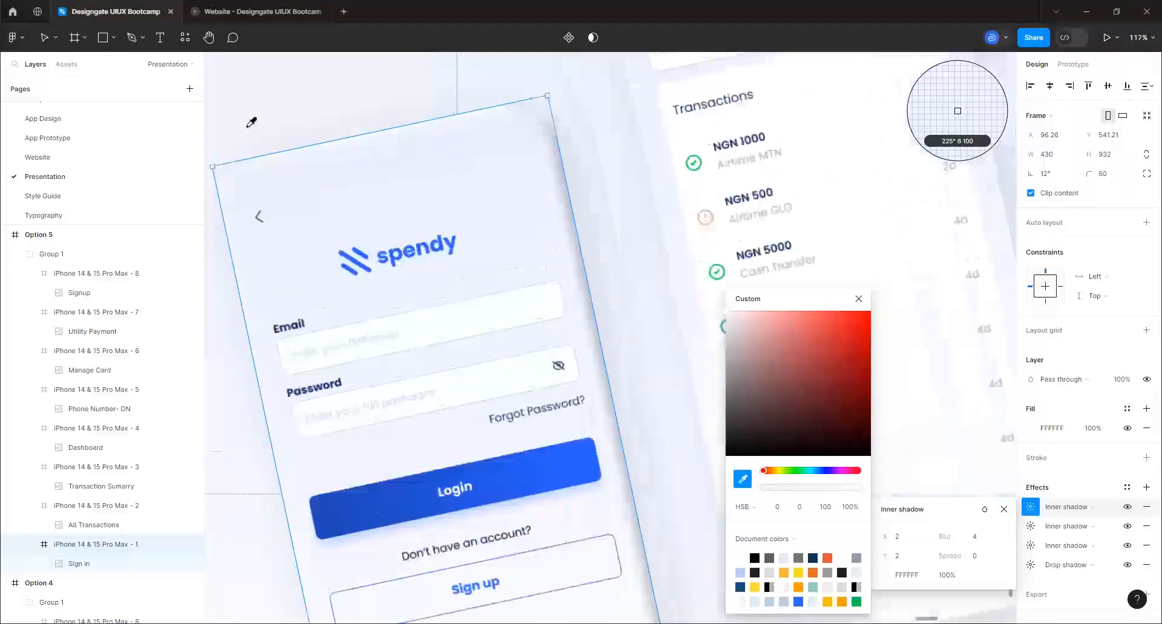
scroll(312, 238, "up", 2)
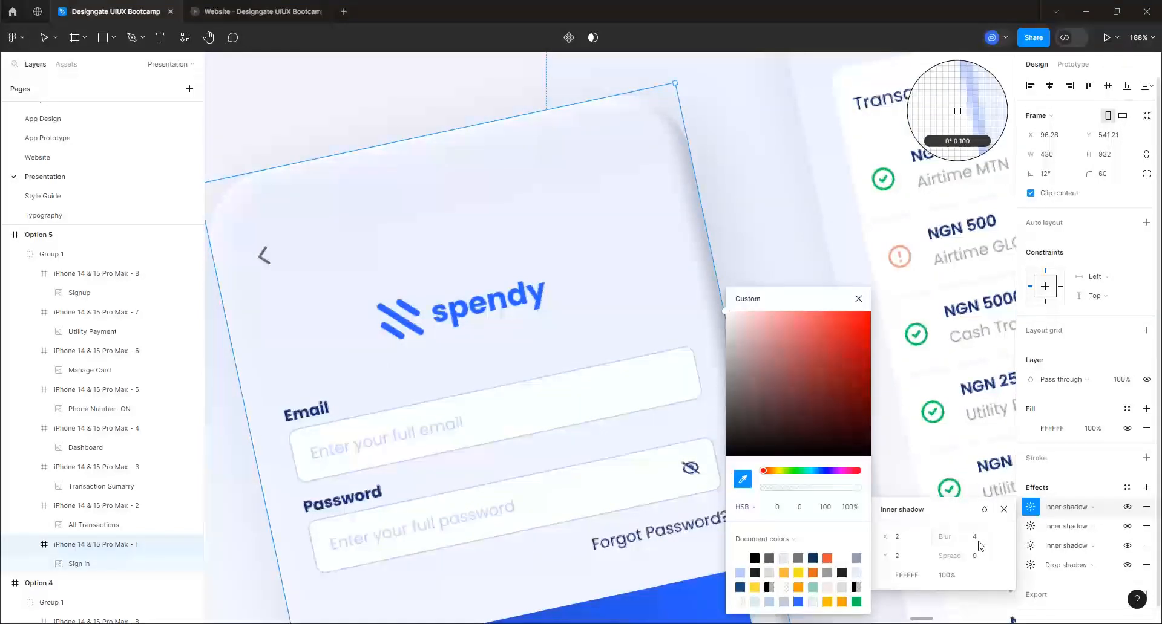
scroll(311, 209, "down", 5)
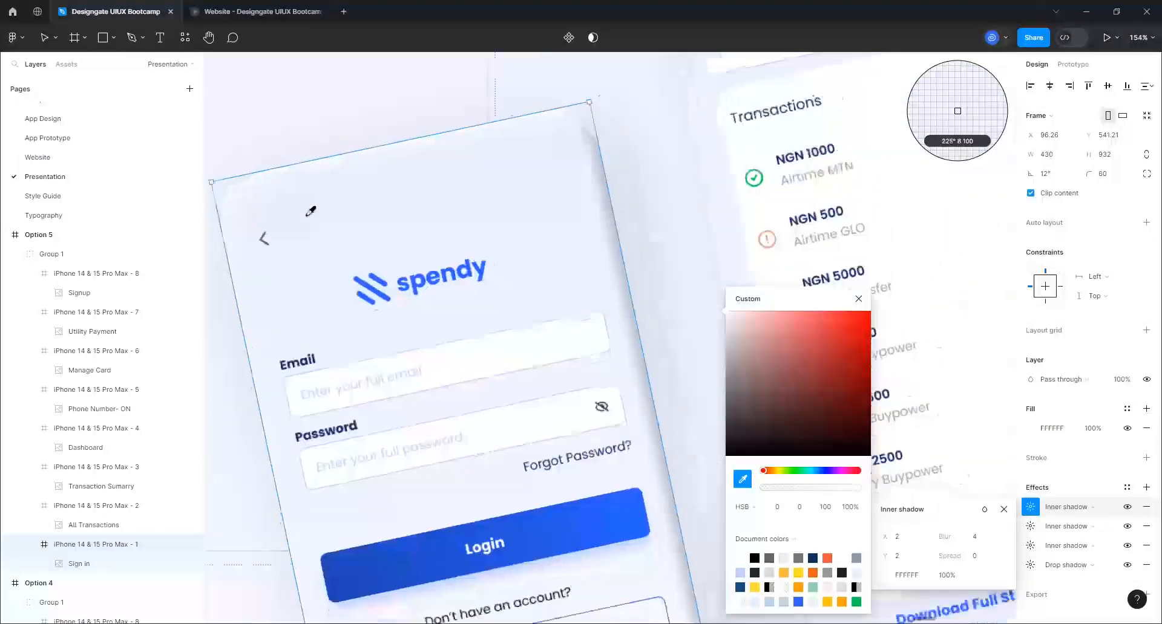
scroll(310, 210, "down", 6)
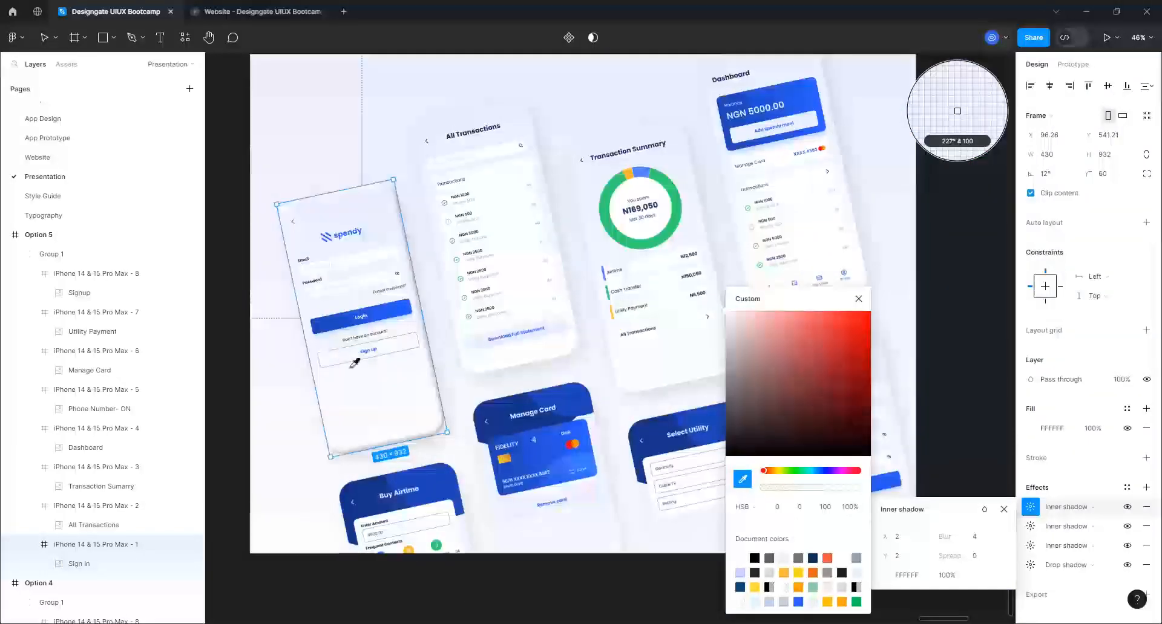
scroll(426, 443, "up", 1)
left_click(858, 299)
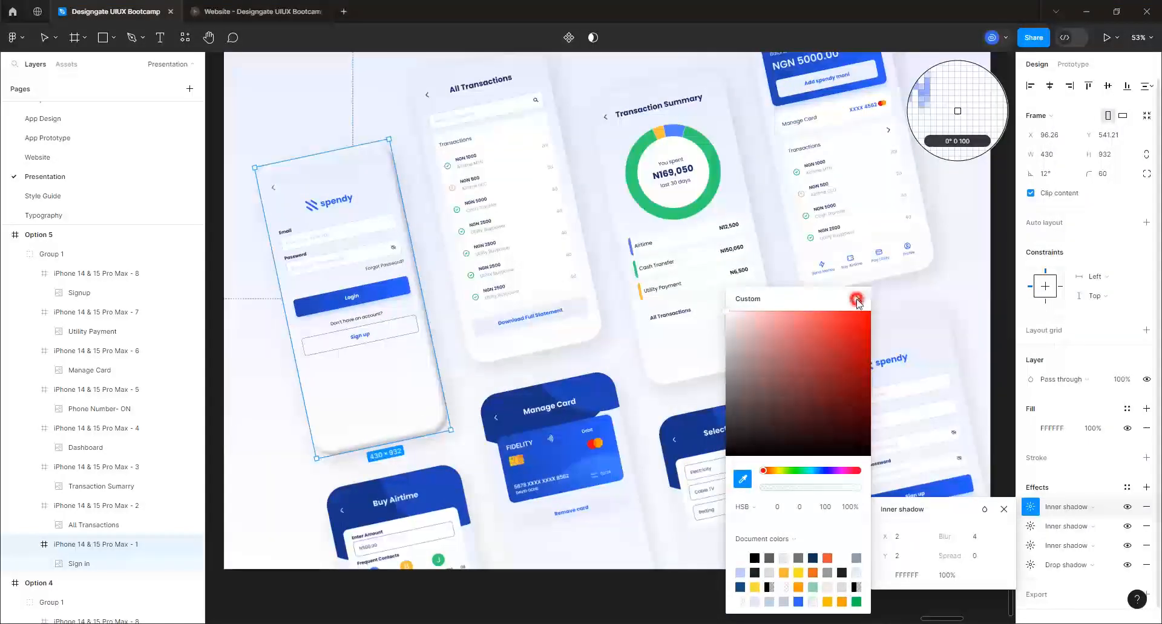
left_click(1004, 509)
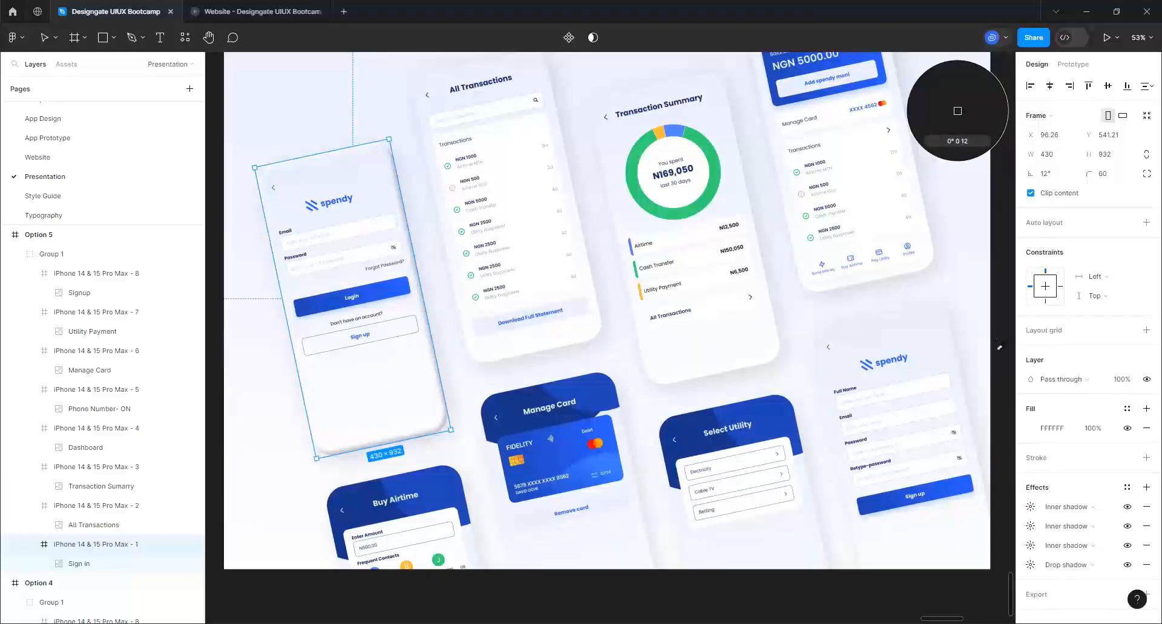
left_click(1006, 400)
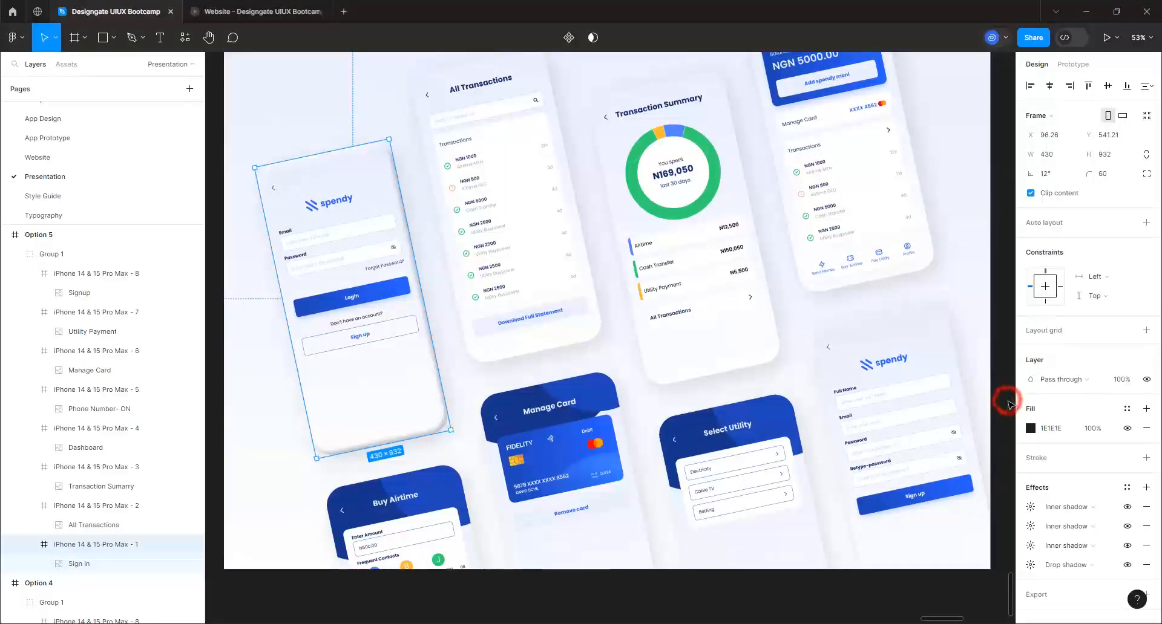
left_click(372, 115)
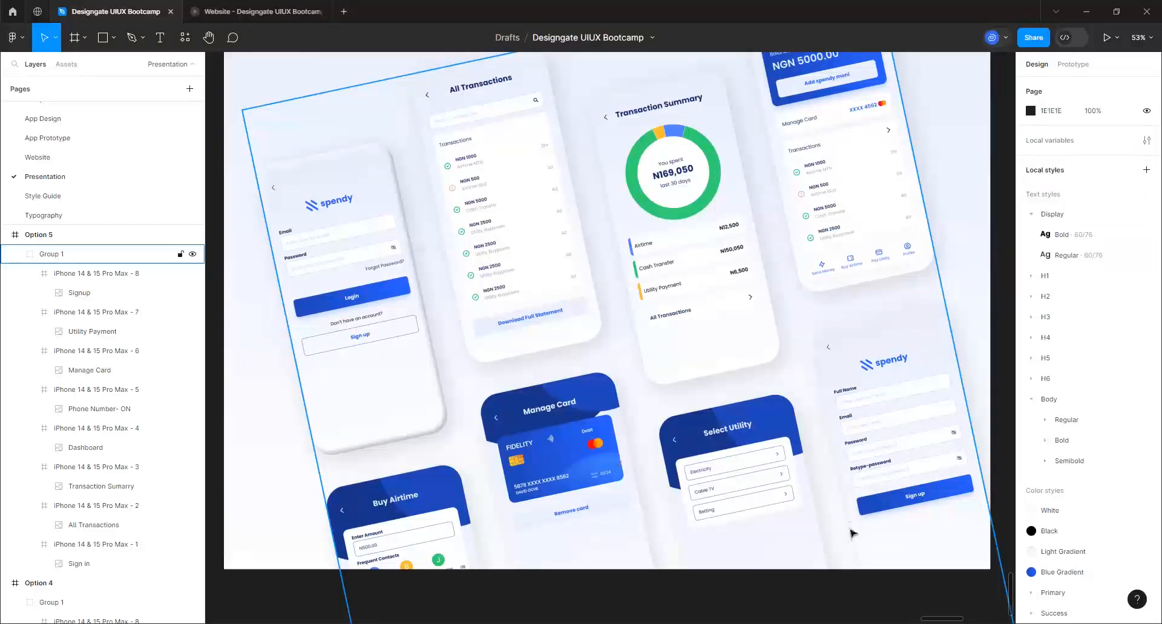
- Save the Sign in parent frame's combined shadows as a new effect style named Clay Shadow
left_click(426, 411)
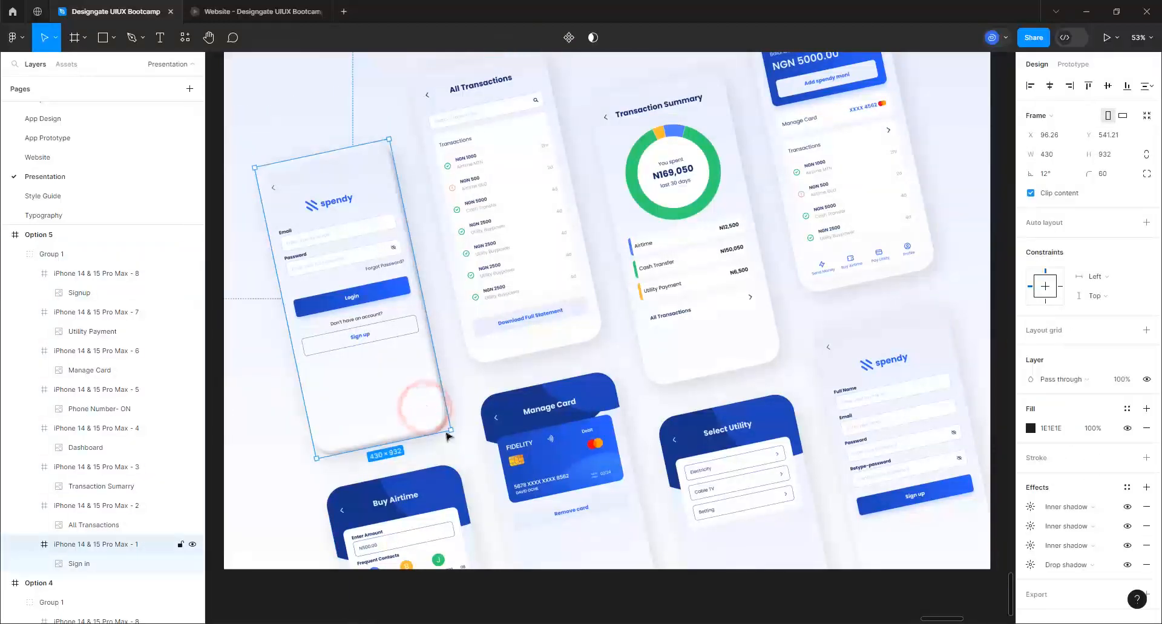
left_click(1126, 488)
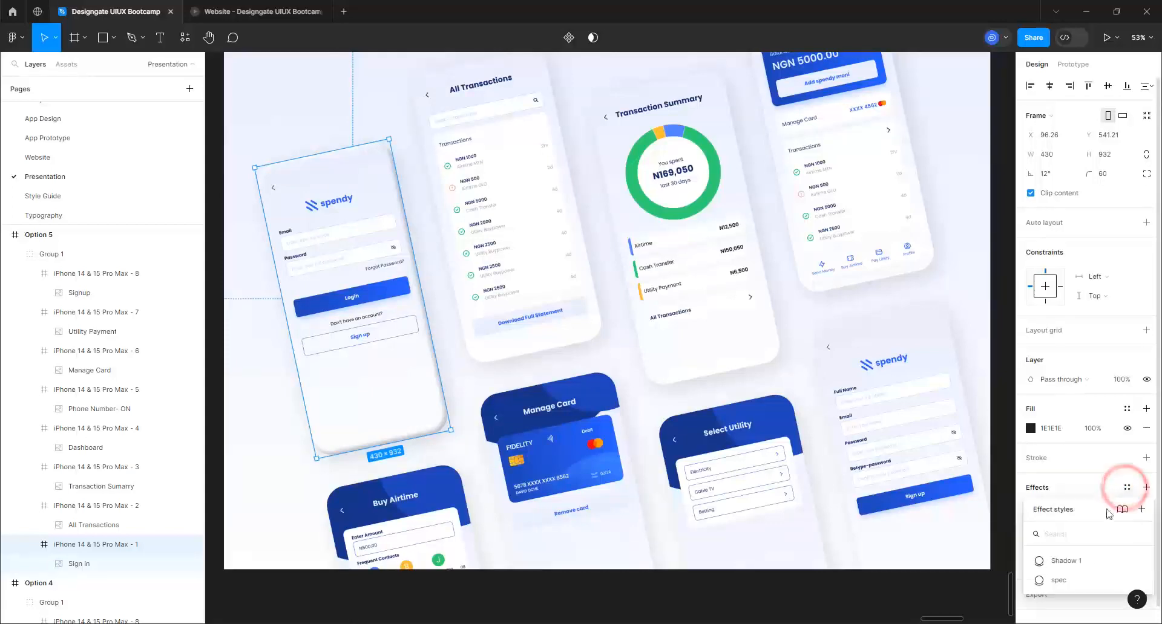
left_click(1140, 510)
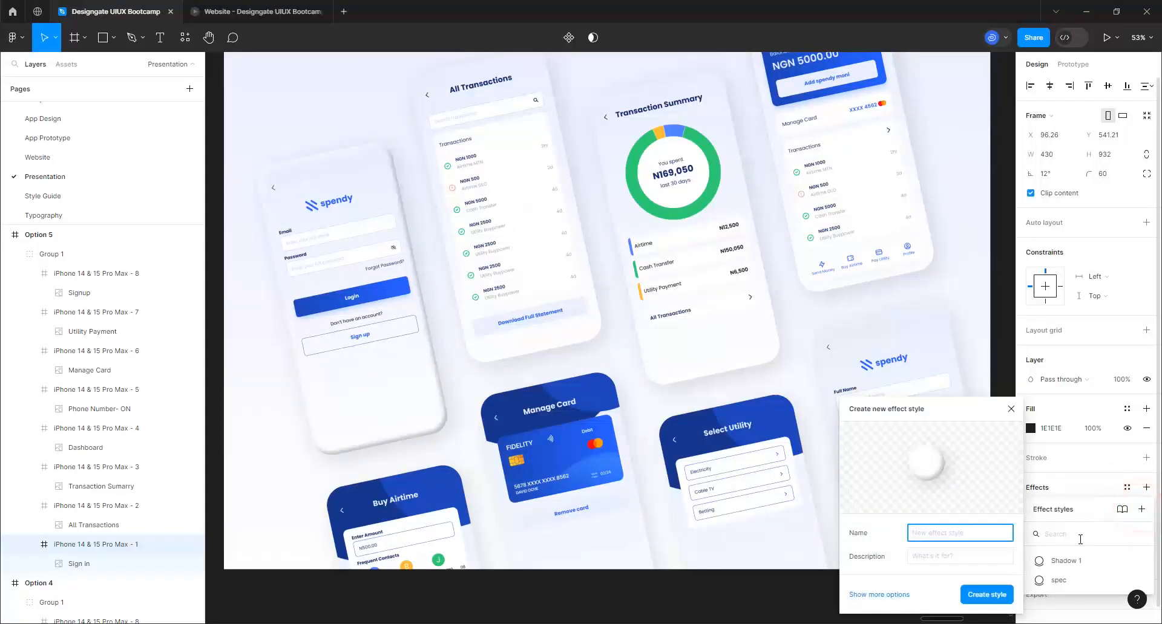
type("O")
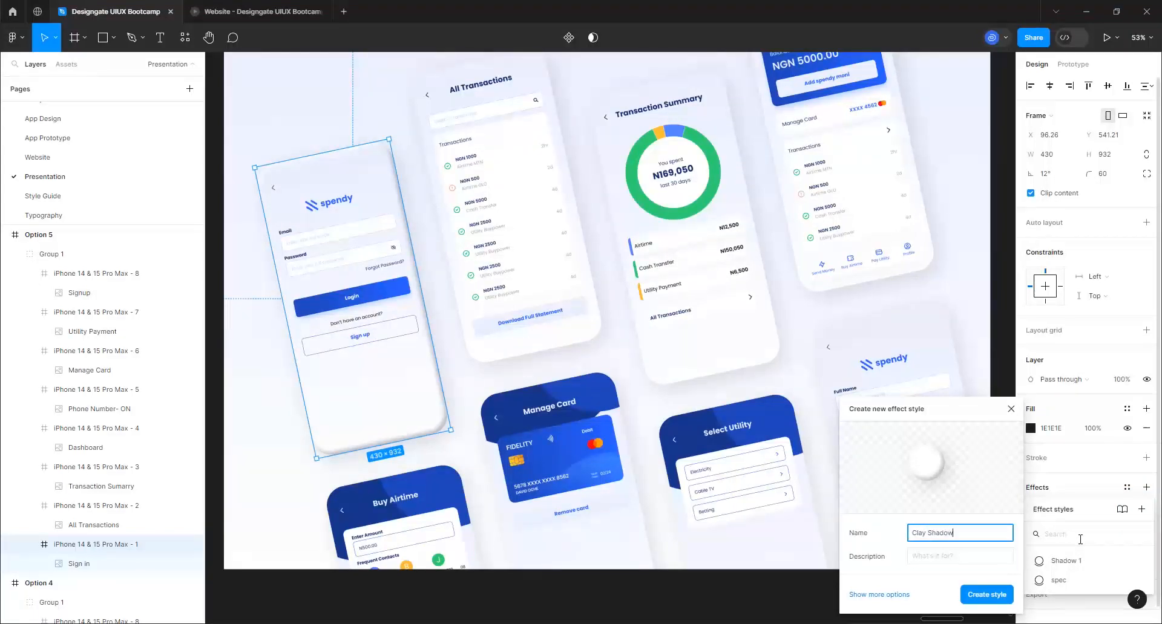
key("Return")
- Apply the Clay Shadow effect style to the other seven phone frames in Option 5
left_click(424, 210)
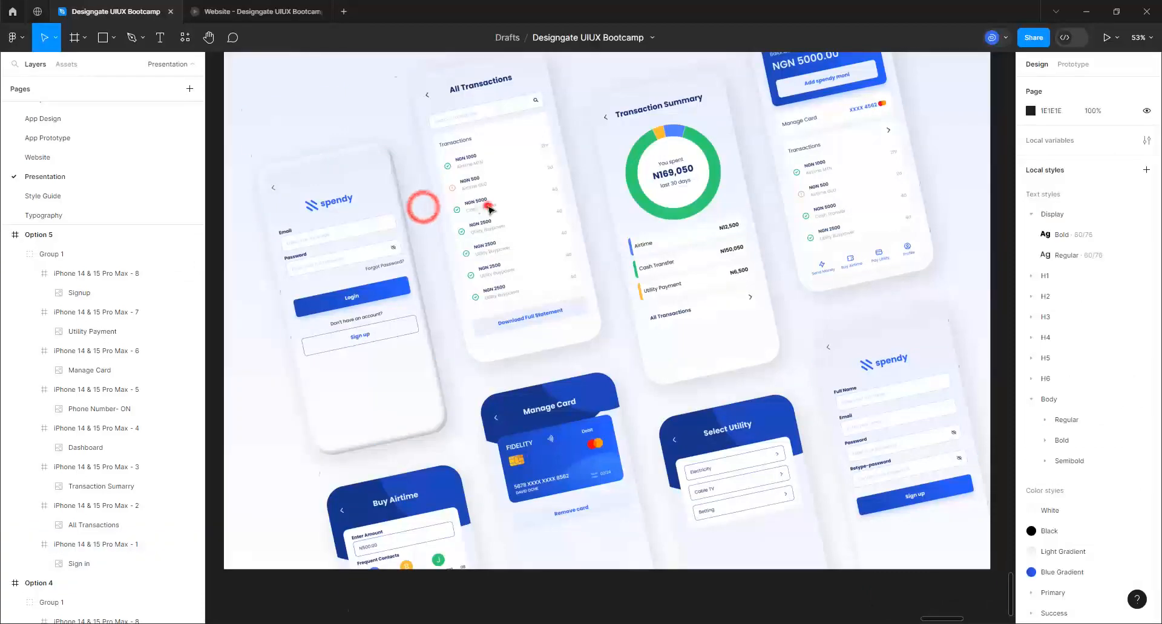
double_click(488, 206)
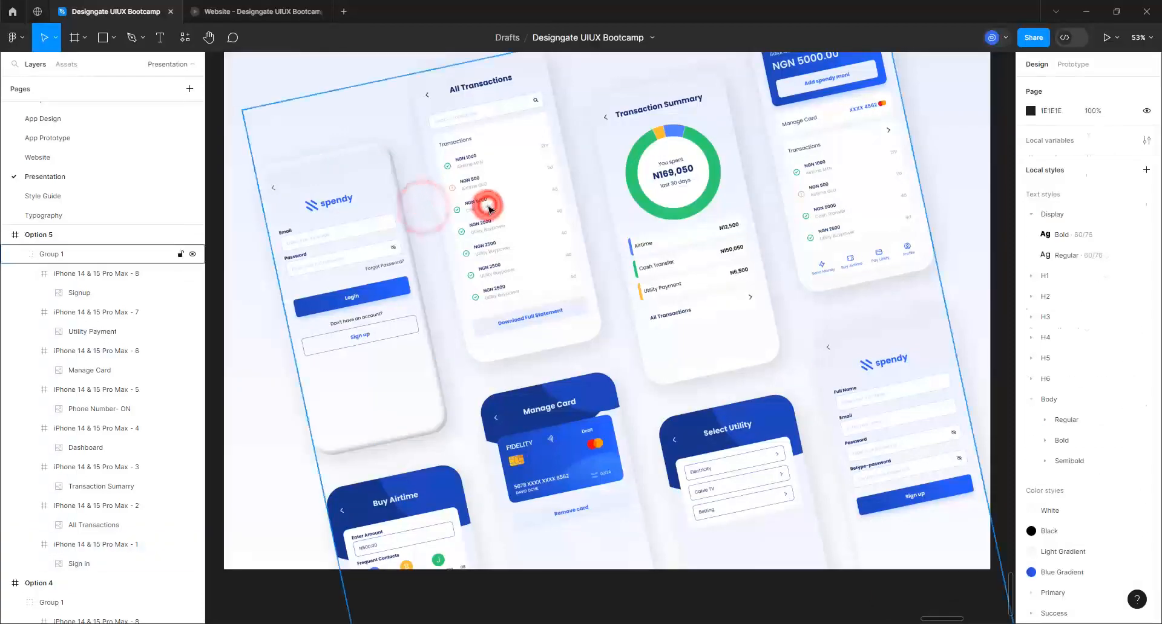
left_click(631, 224, "shift")
left_click(827, 241, "shift")
left_click(910, 435, "shift")
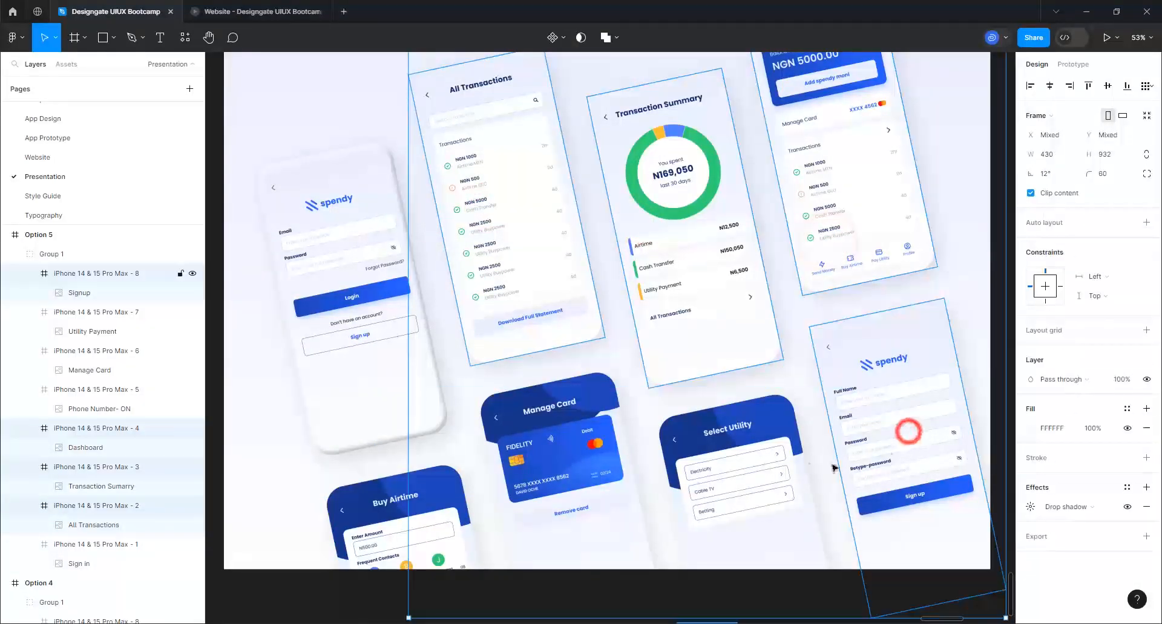
left_click(778, 470, "shift")
left_click(591, 463, "shift")
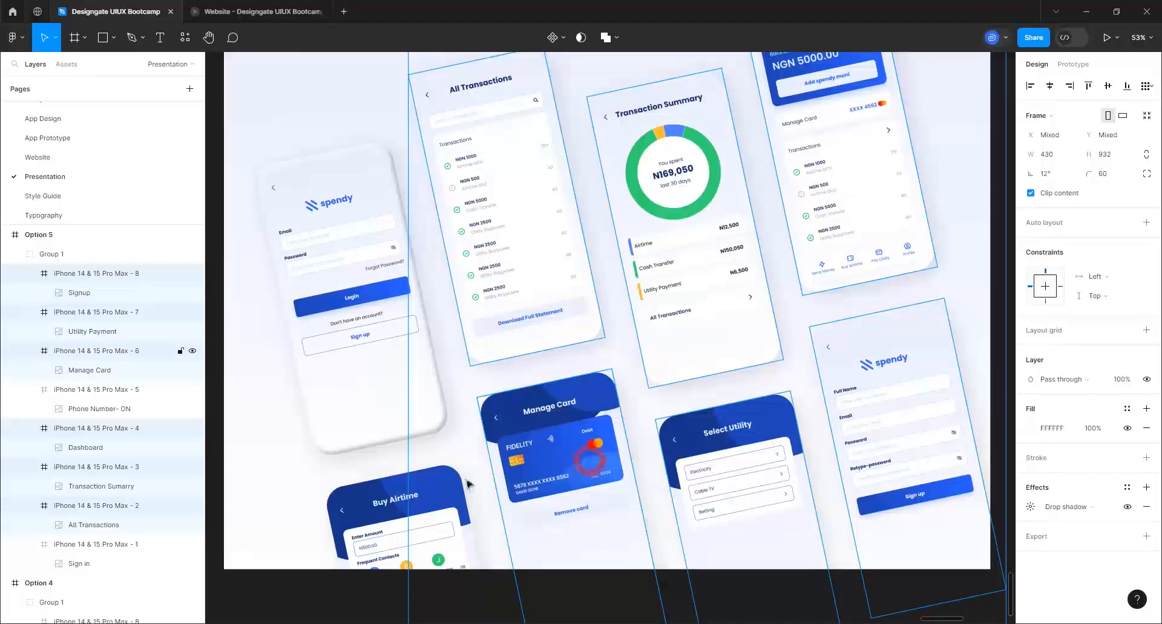
left_click(371, 509, "shift")
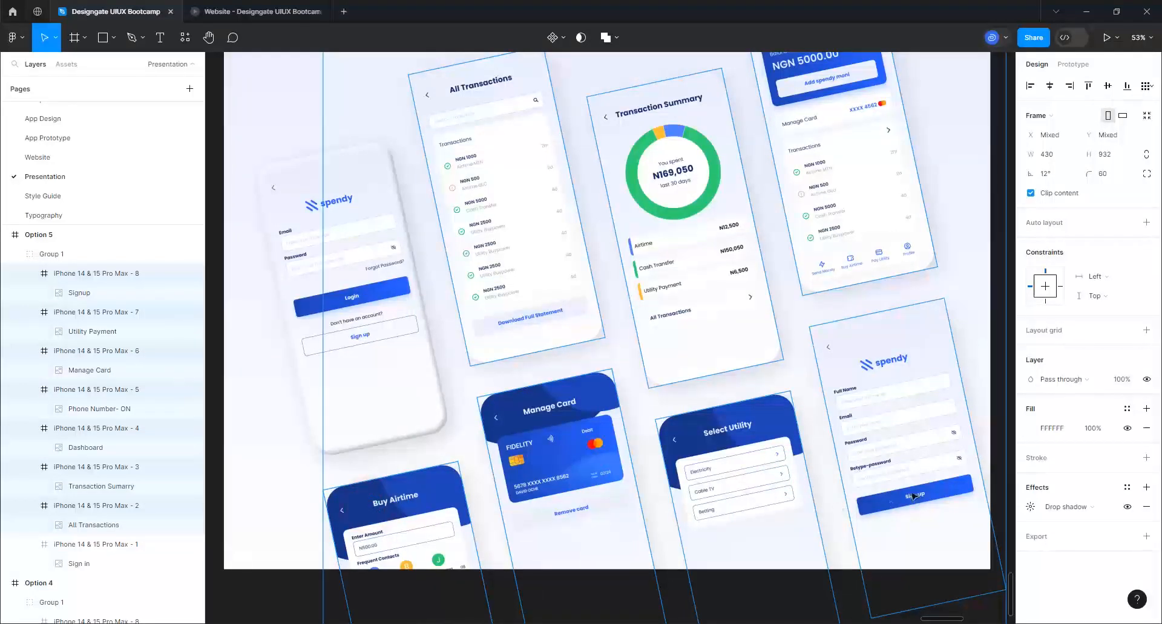
left_click(1126, 488)
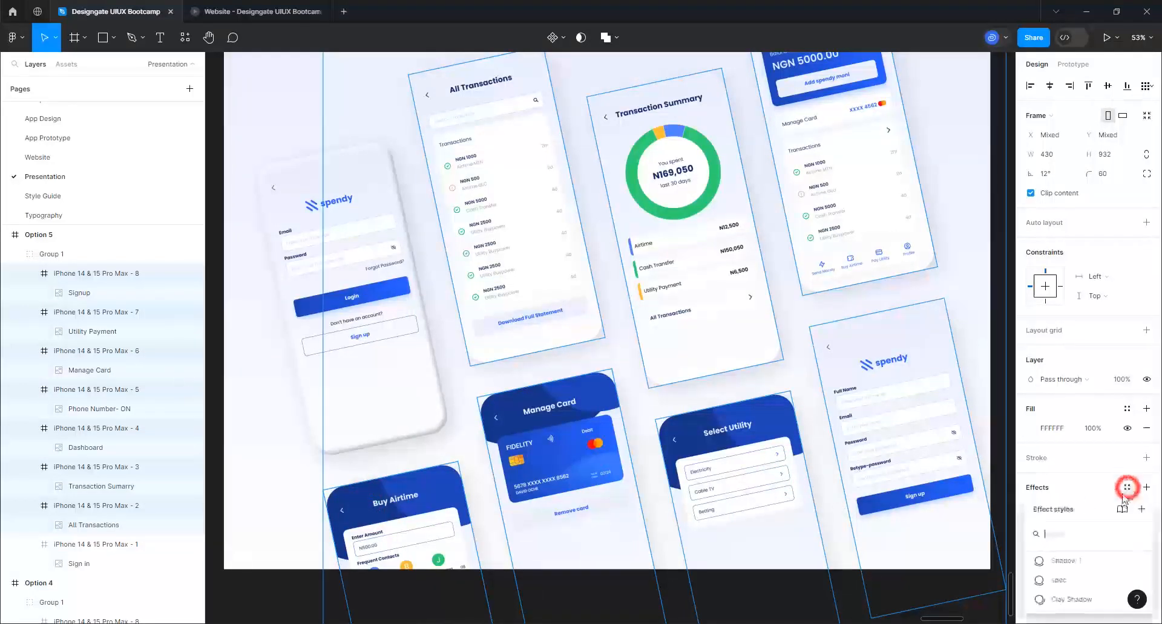
left_click(1063, 597)
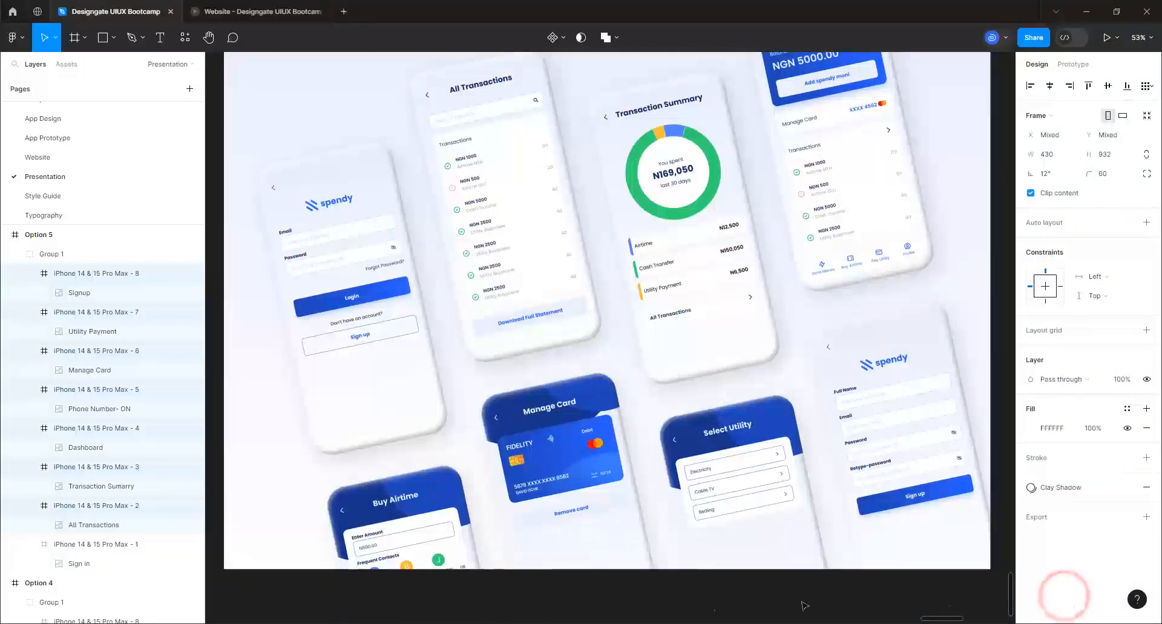
left_click(218, 314)
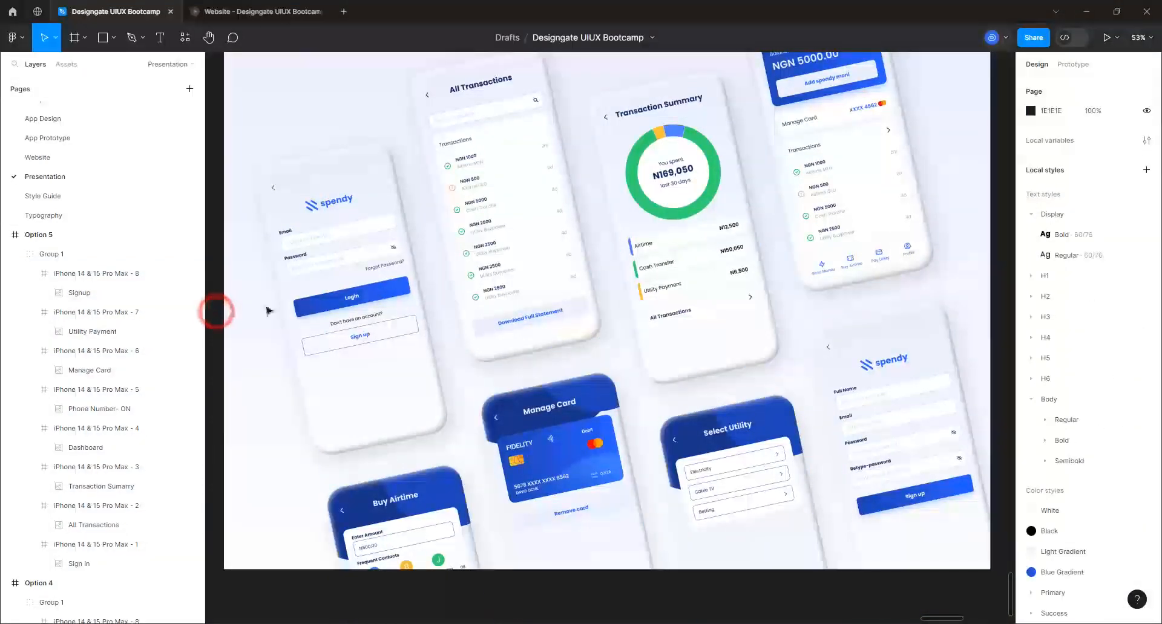
- Edit the Clay Shadow effect style, setting its first inner shadow's blend mode to Soft light
scroll(363, 242, "down", 5)
scroll(346, 370, "down", 5)
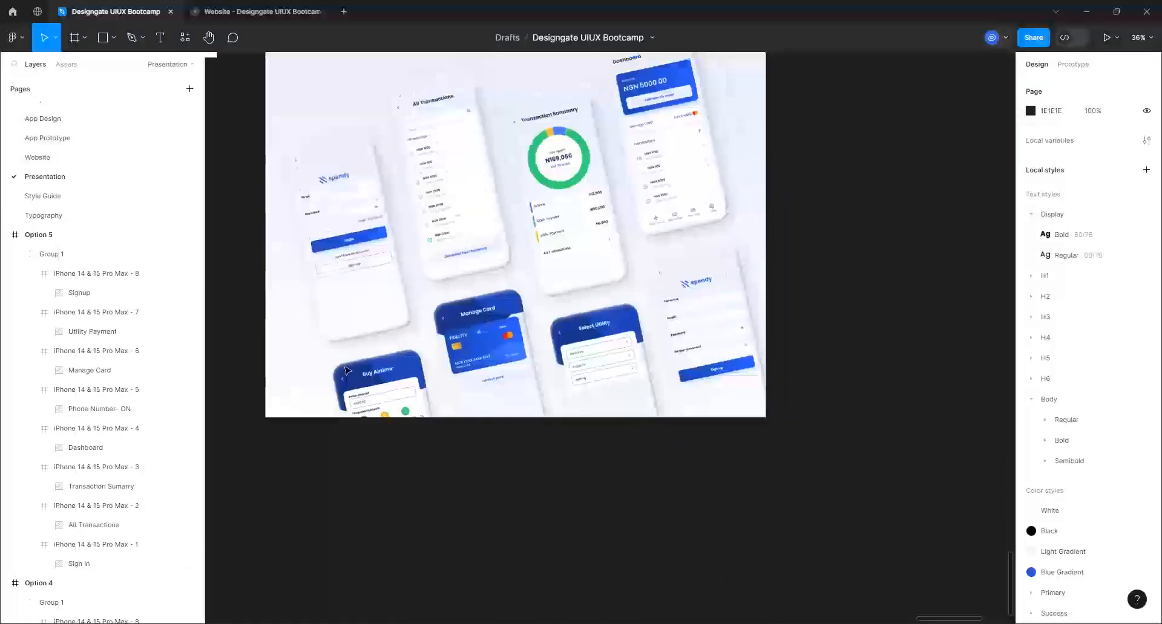
scroll(363, 360, "up", 10)
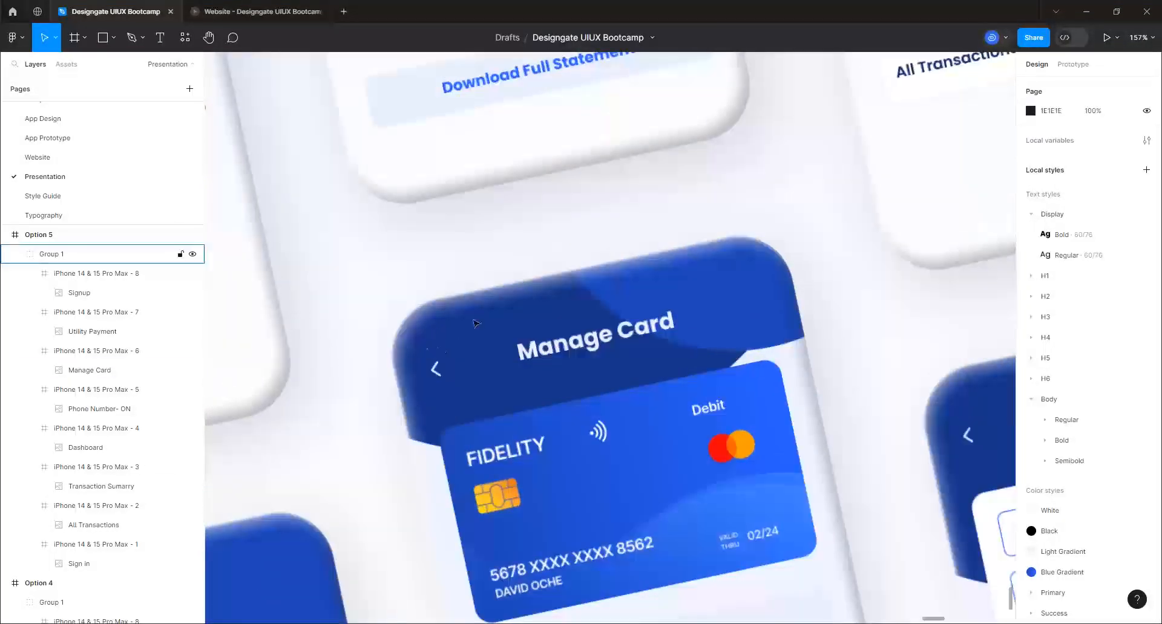
scroll(303, 257, "down", 4)
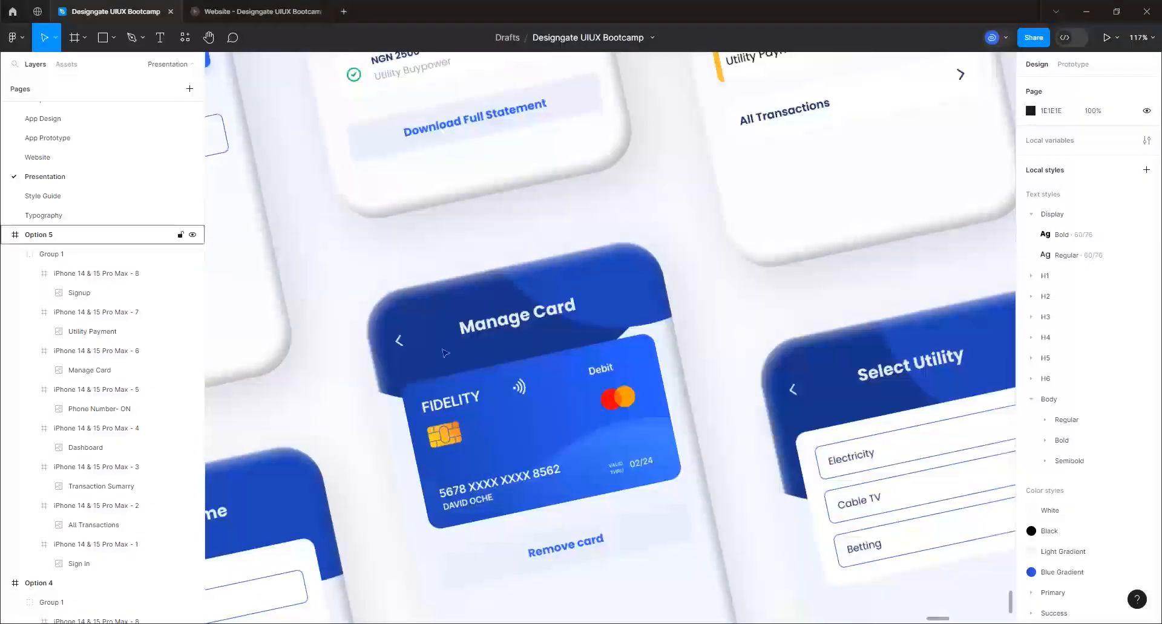
left_click(716, 301)
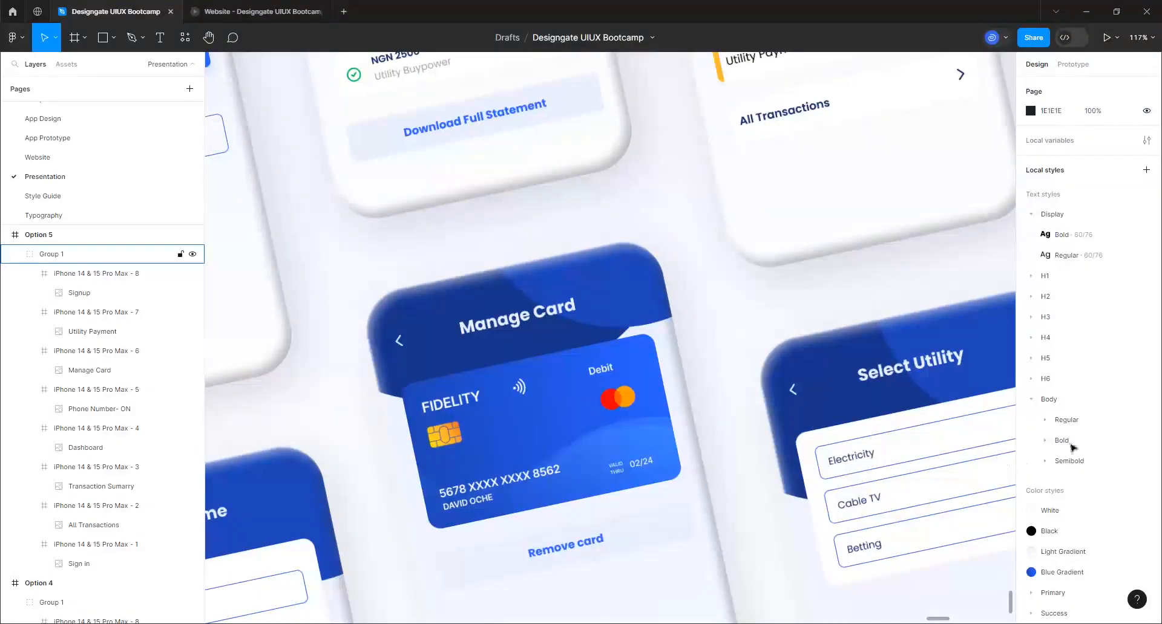
scroll(1078, 314, "down", 10)
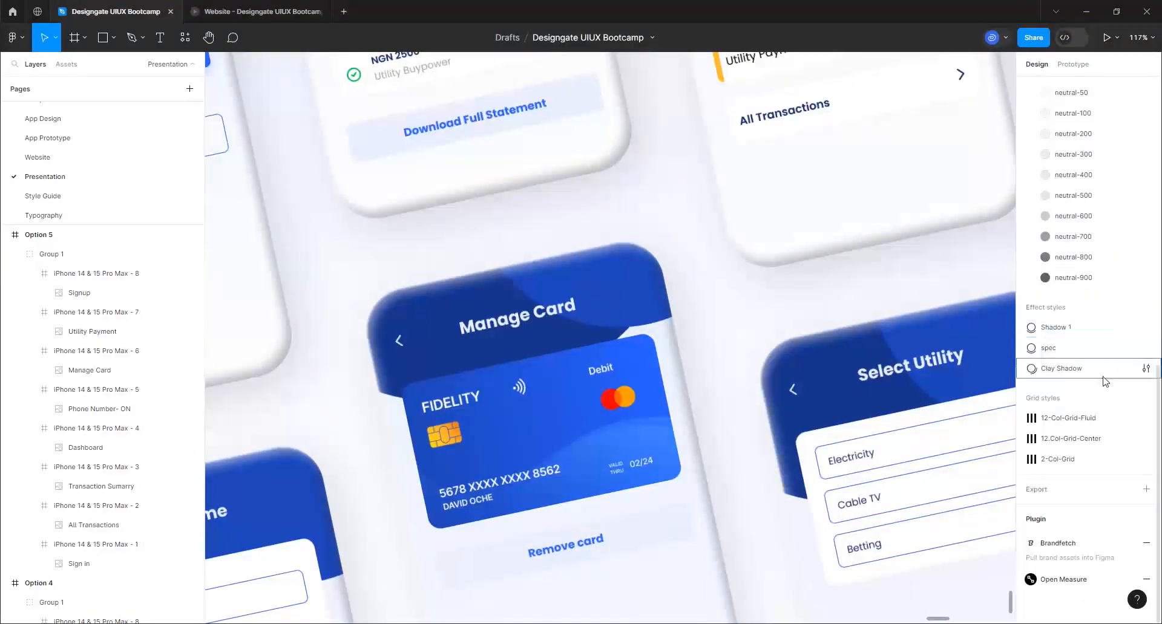
left_click(1146, 367)
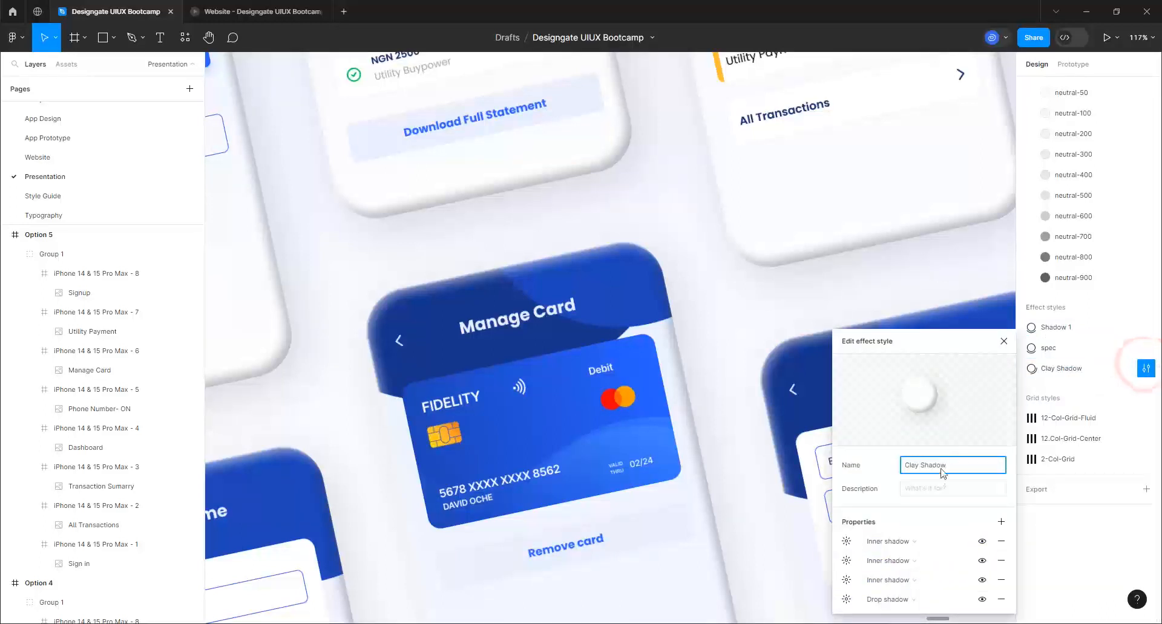
left_click(847, 541)
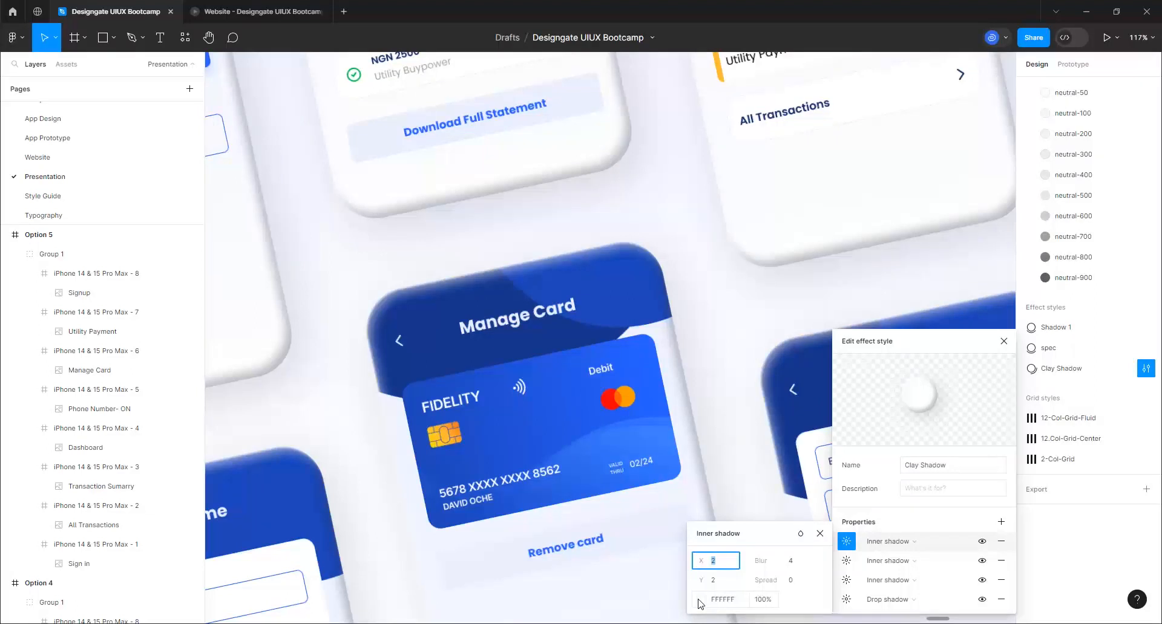
left_click(798, 536)
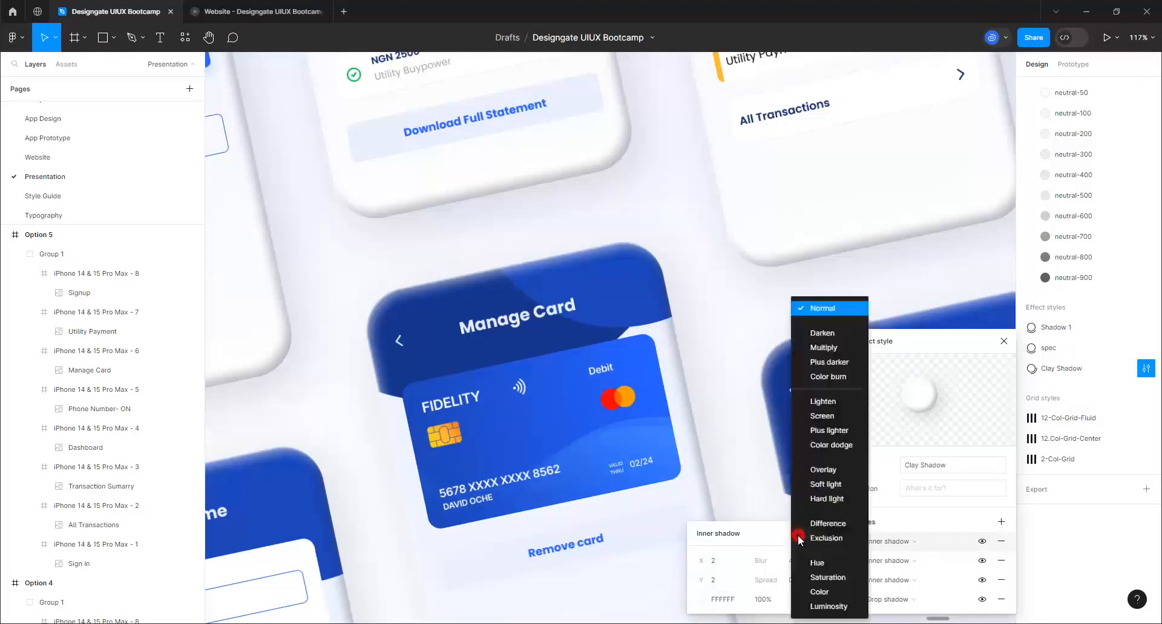
left_click(815, 484)
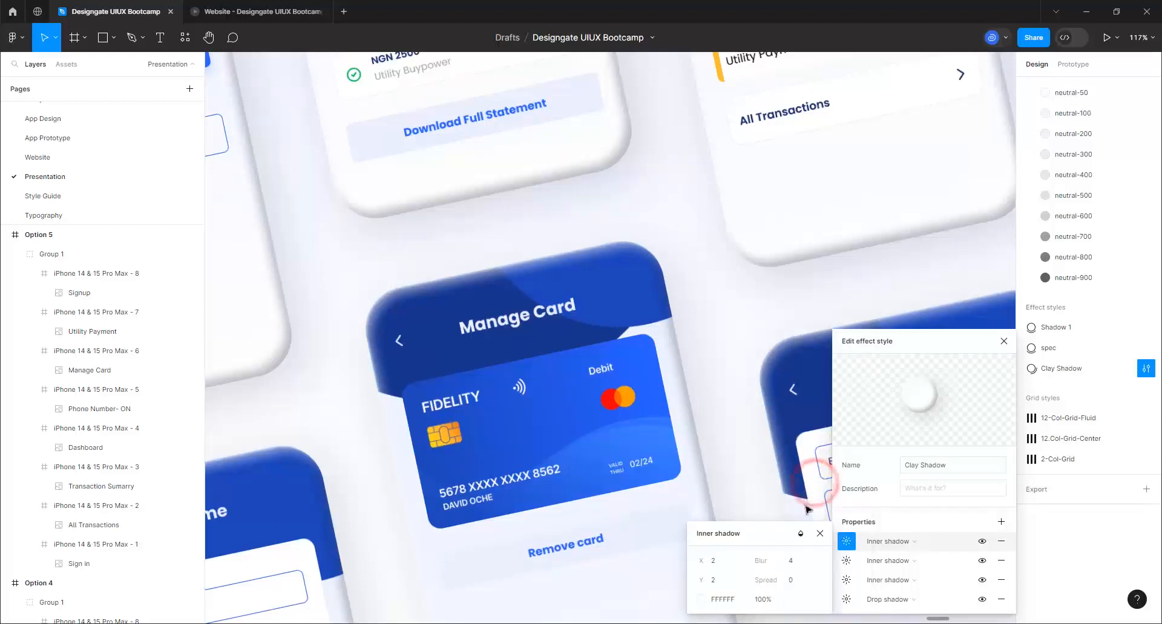
- Try a blur of 0 on the first inner shadow, check the Manage Card phone's edge, and set the blur back to 4
type("0")
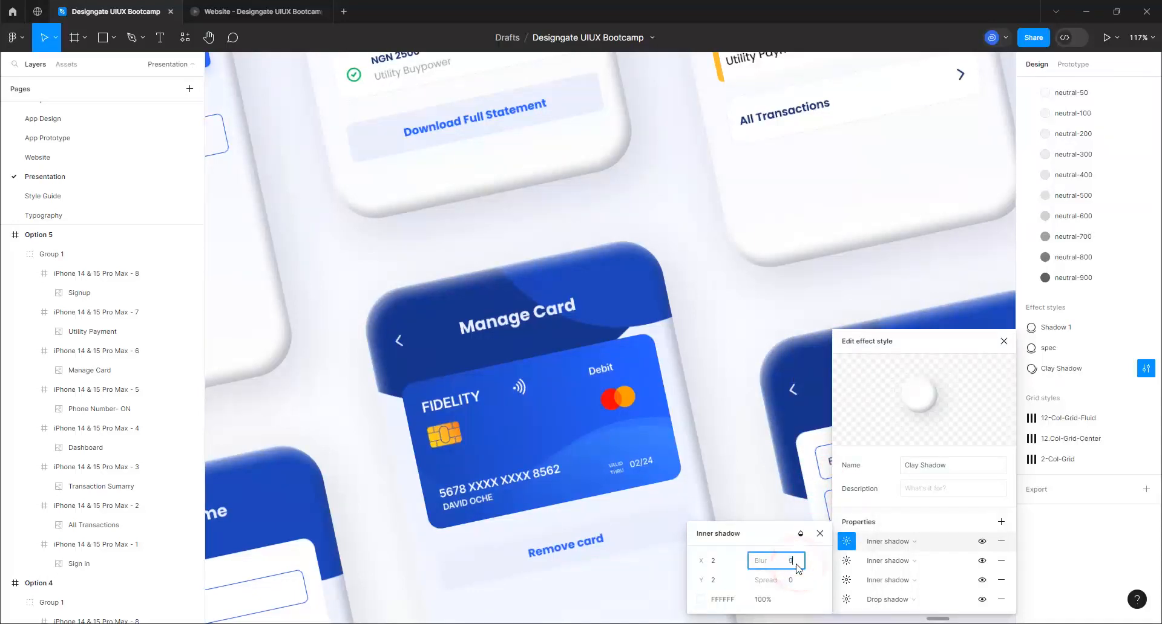
left_click(727, 564)
scroll(360, 308, "up", 3)
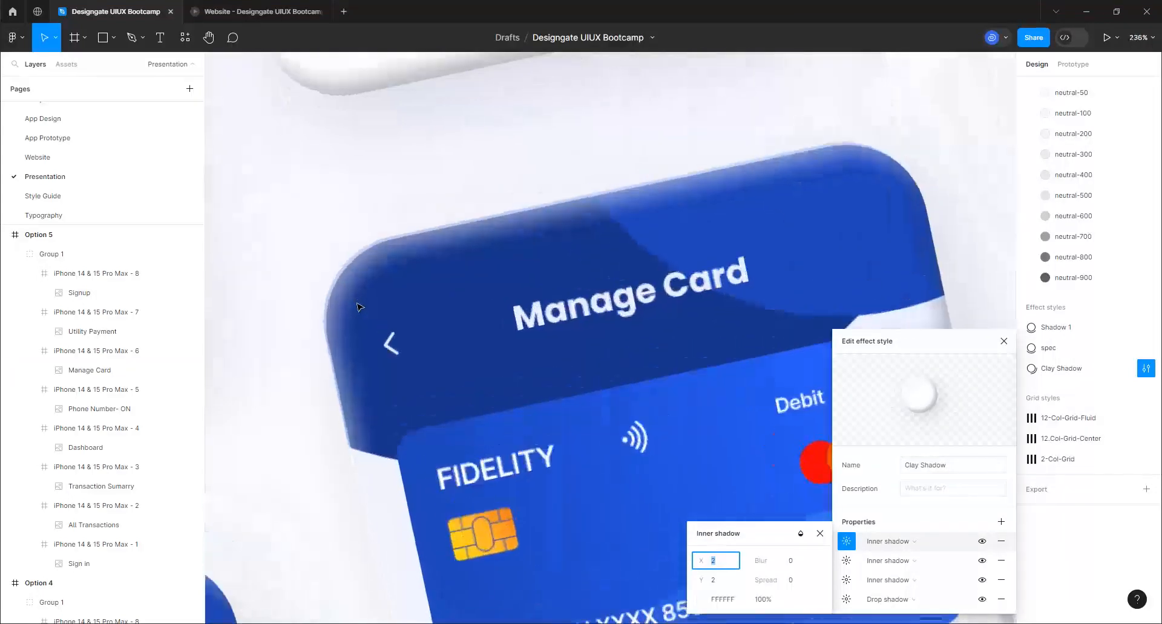
scroll(360, 307, "up", 3)
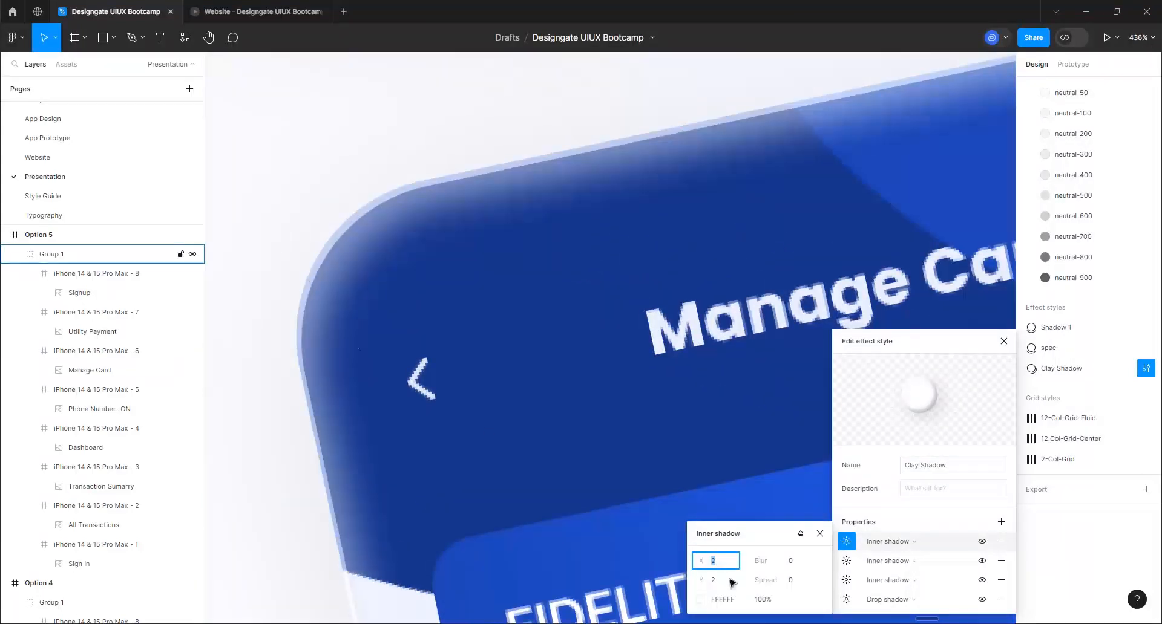
left_click(801, 566)
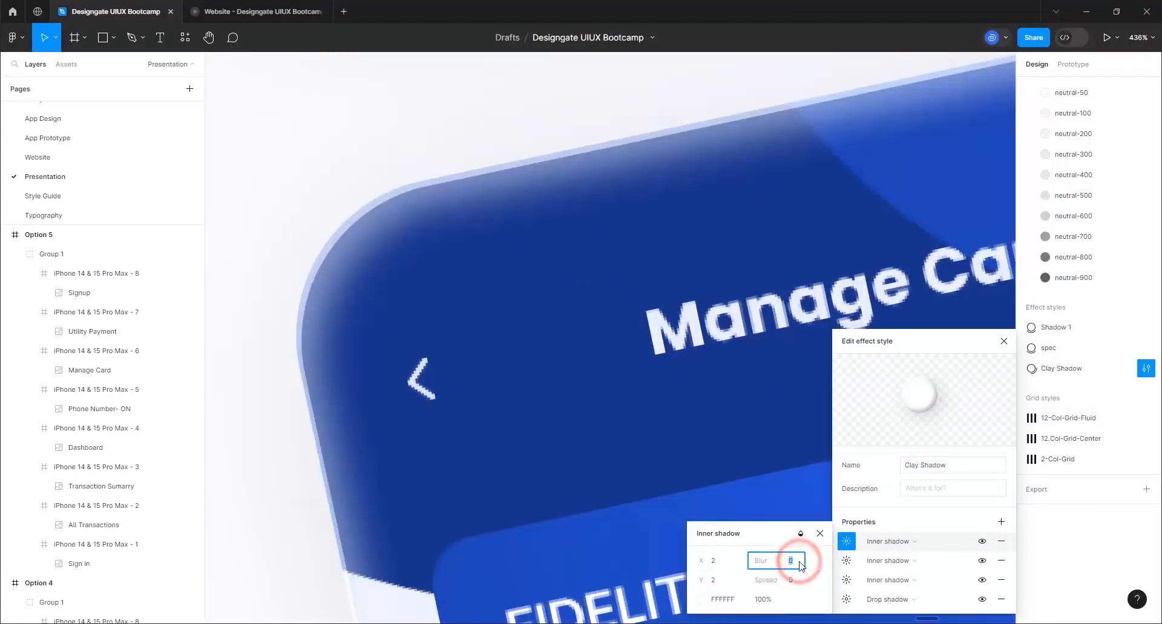
type("4")
left_click(791, 582)
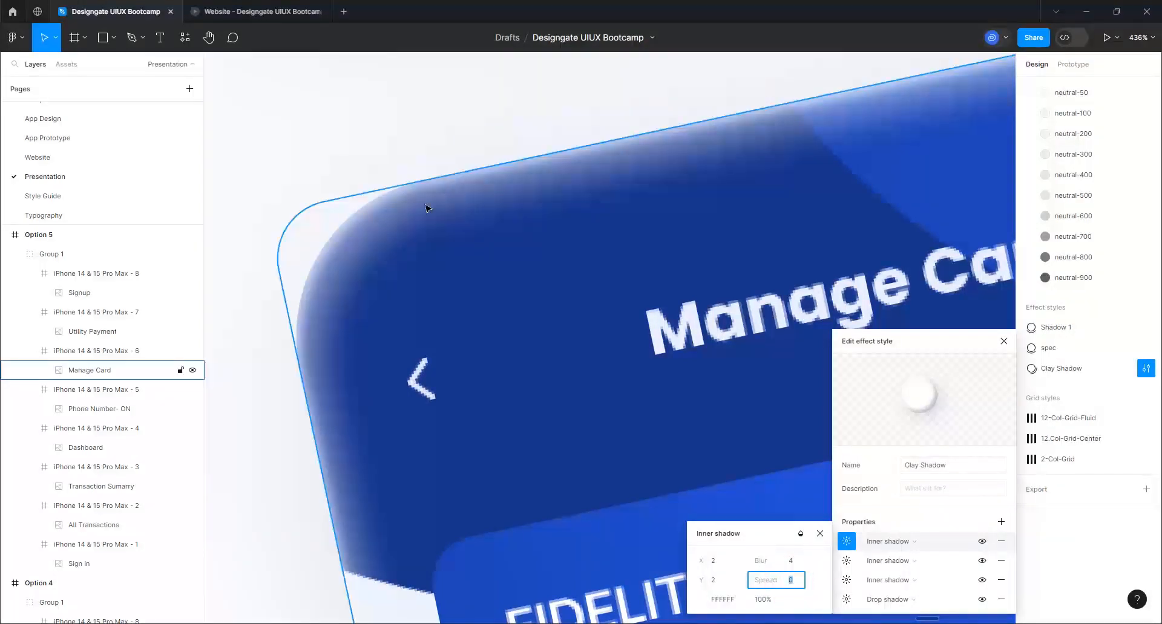
- Close the Clay Shadow style settings and review the phone frames across the whole Option 5 layout
scroll(426, 209, "down", 10)
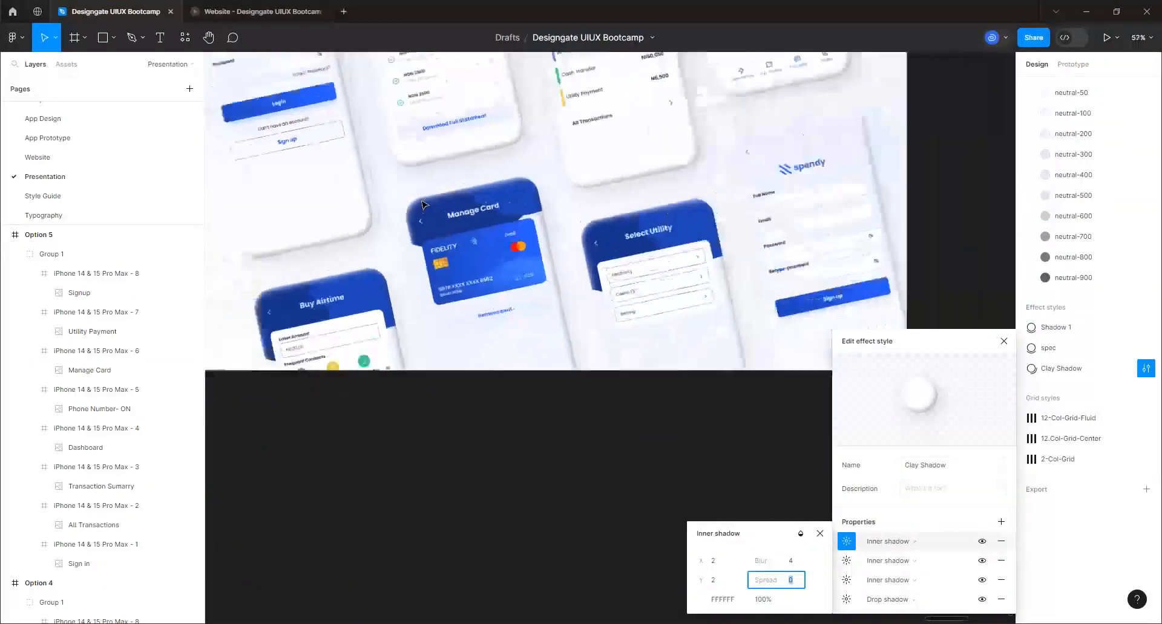
scroll(426, 208, "down", 5)
left_click(1003, 340)
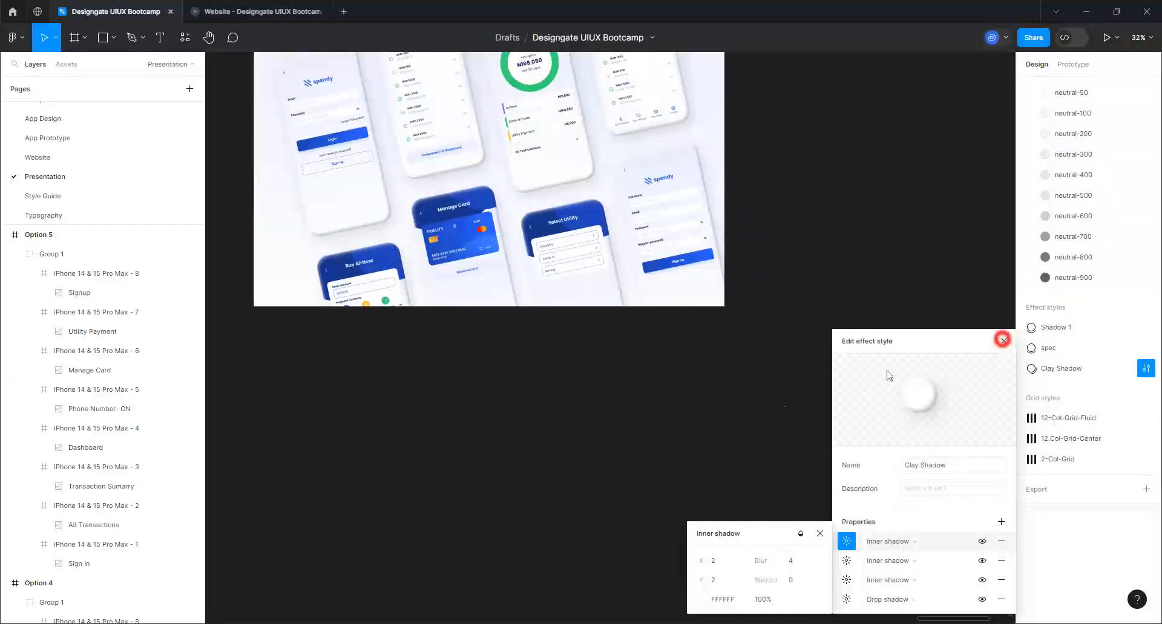
left_click(404, 454)
scroll(376, 484, "down", 3)
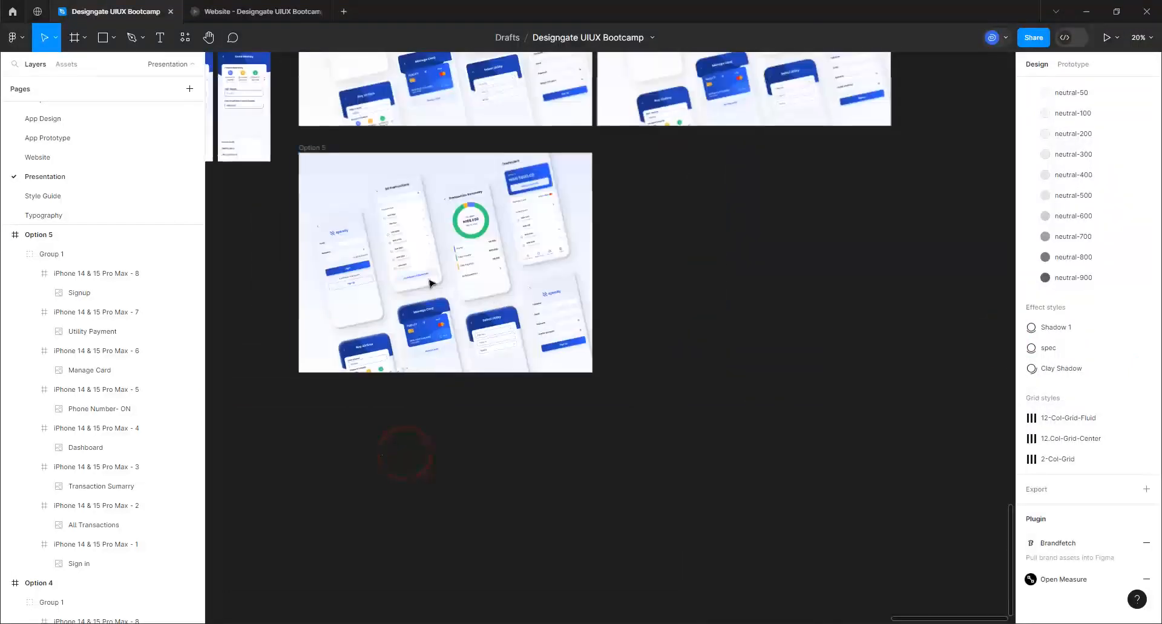
scroll(431, 283, "up", 3)
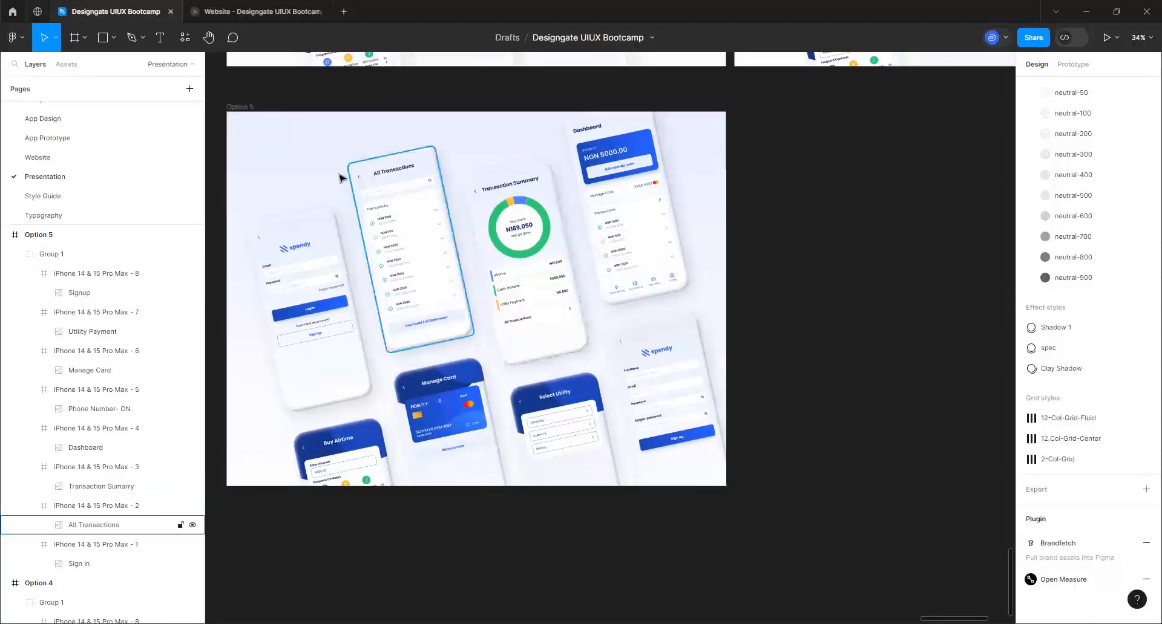
scroll(339, 176, "up", 2)
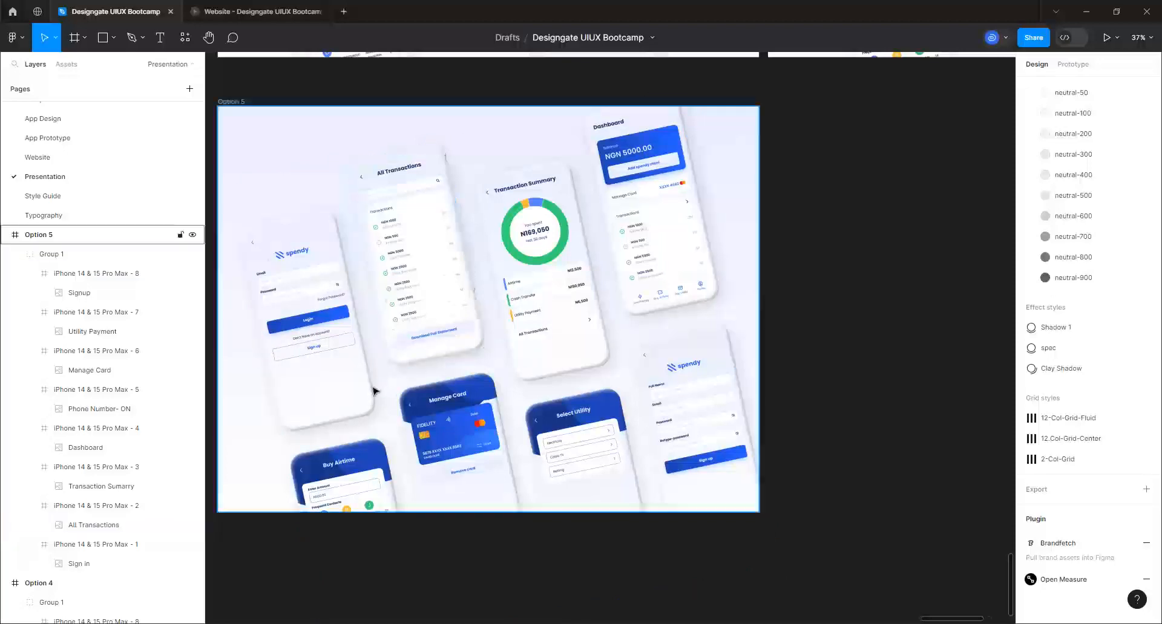
- Duplicate the Option 5 presentation frame to start another layout option
scroll(375, 390, "down", 5)
scroll(373, 391, "down", 3)
scroll(488, 222, "up", 2)
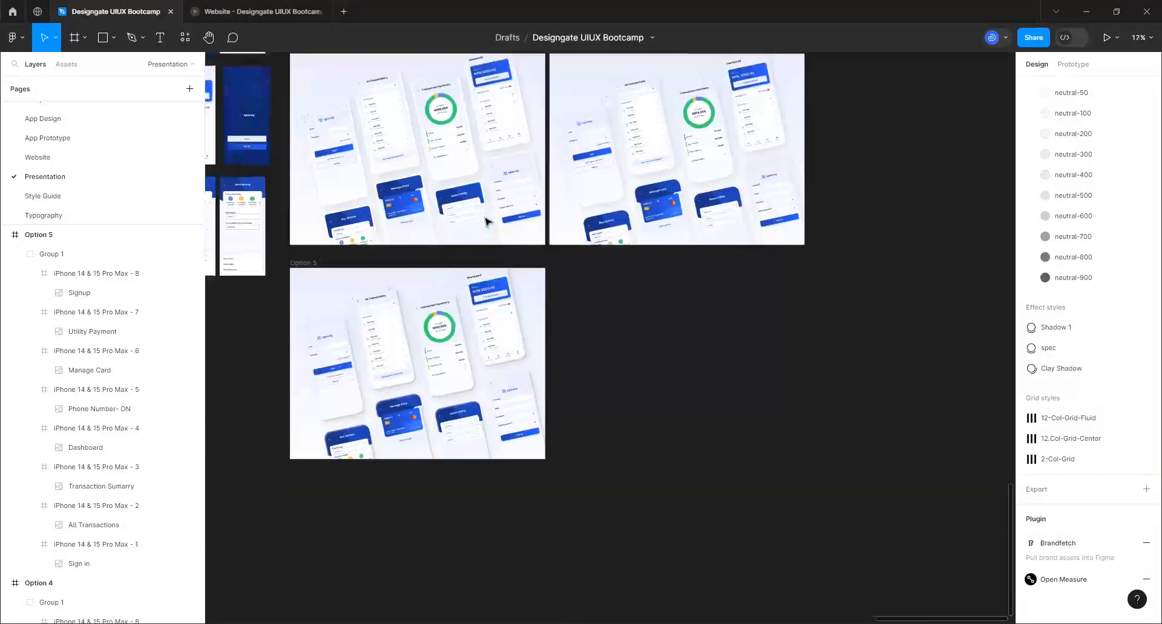
left_click(288, 267)
key("ctrl+d")
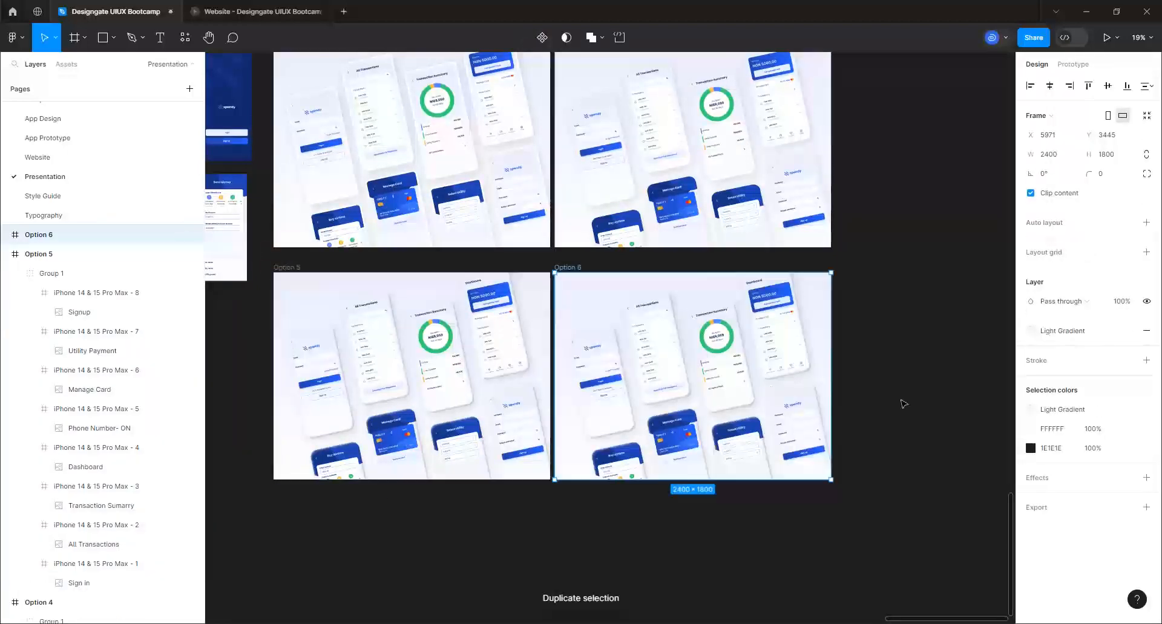
- Straighten the group of phone frames in Option 6 by setting its rotation to 0°
scroll(902, 402, "up", 2)
scroll(902, 402, "up", 3)
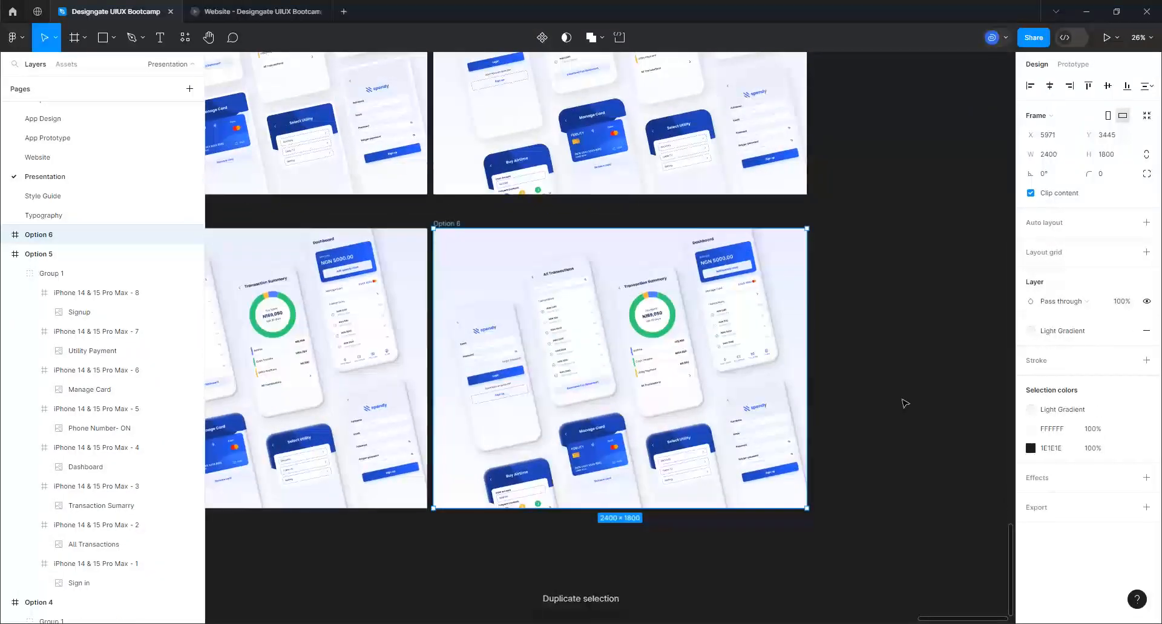
left_click(649, 362)
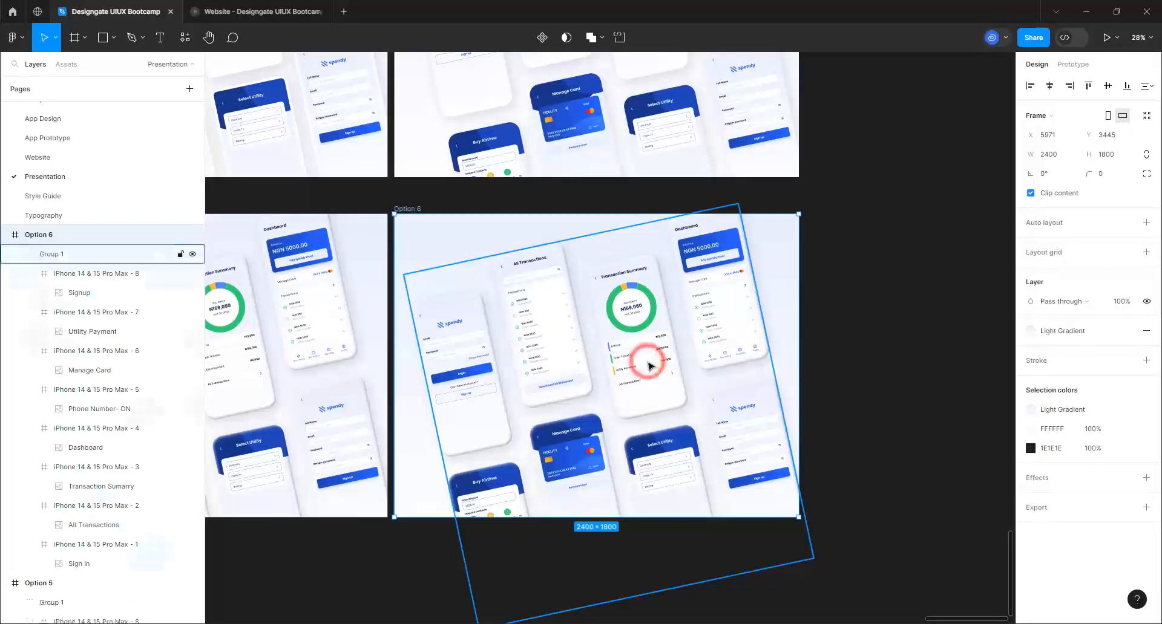
left_click(1051, 179)
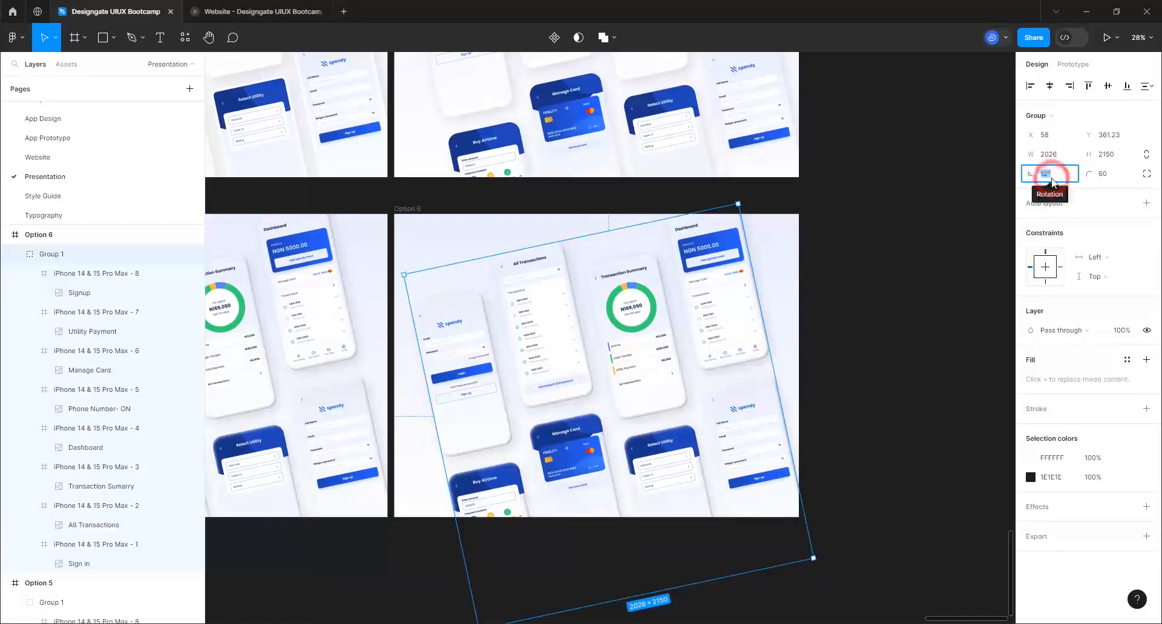
type("0")
key("Return")
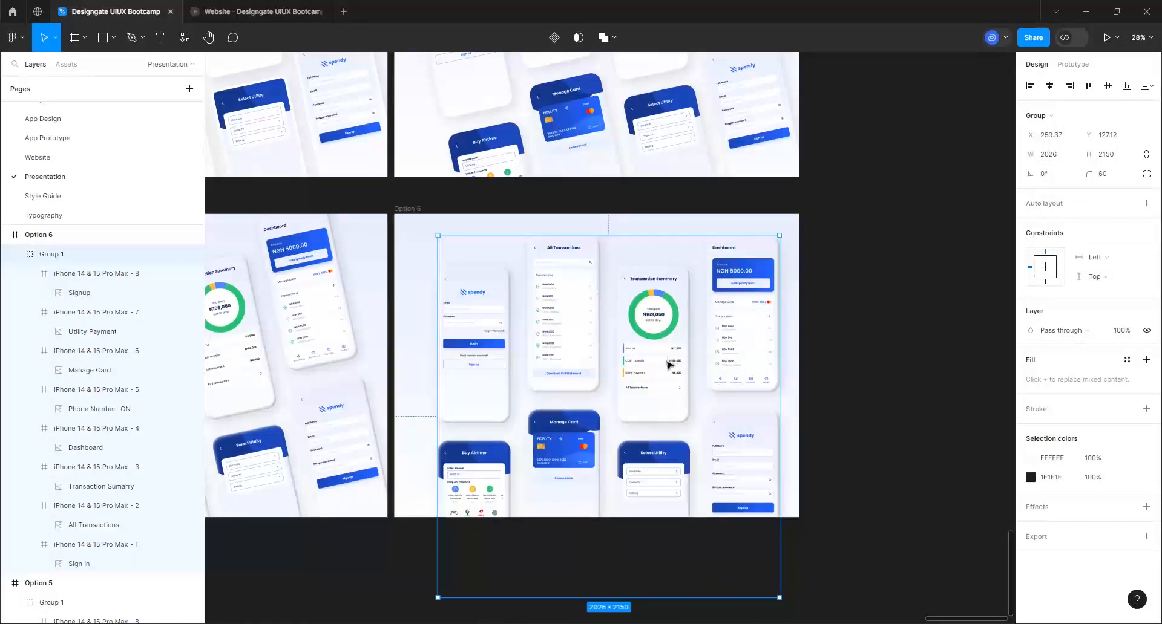
- Scale the Transaction Summary phone frame in Option 6 up proportionally from its centre to 537.5 × 1165
double_click(661, 357)
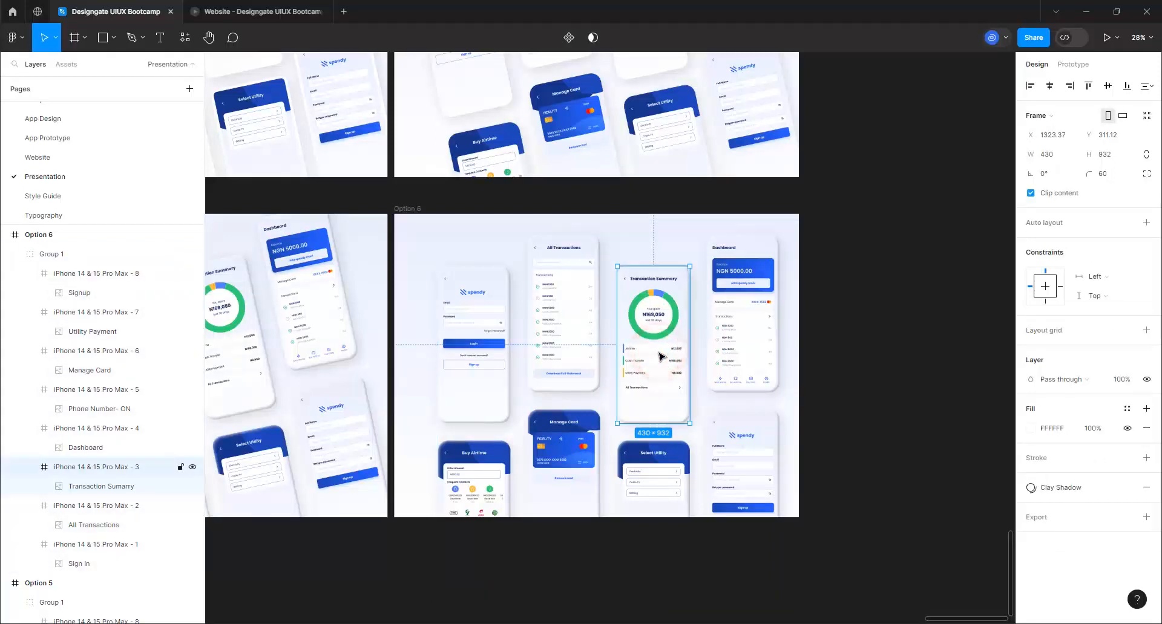
key("k")
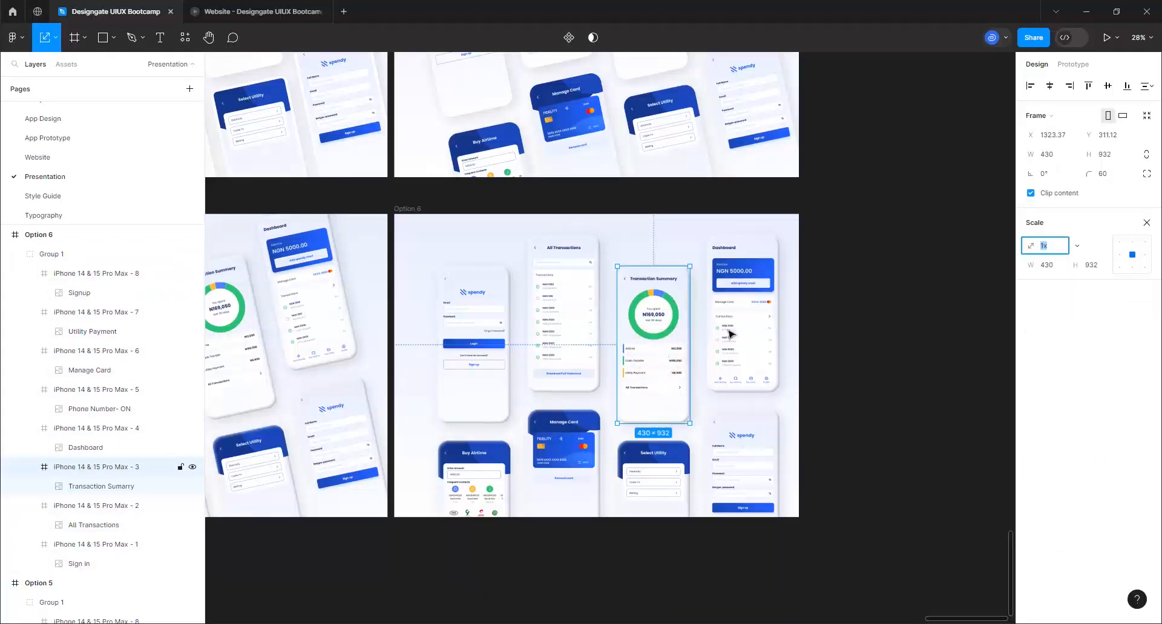
left_click(1059, 245)
left_click_drag(1058, 245, 1037, 247)
type("1")
key("Return")
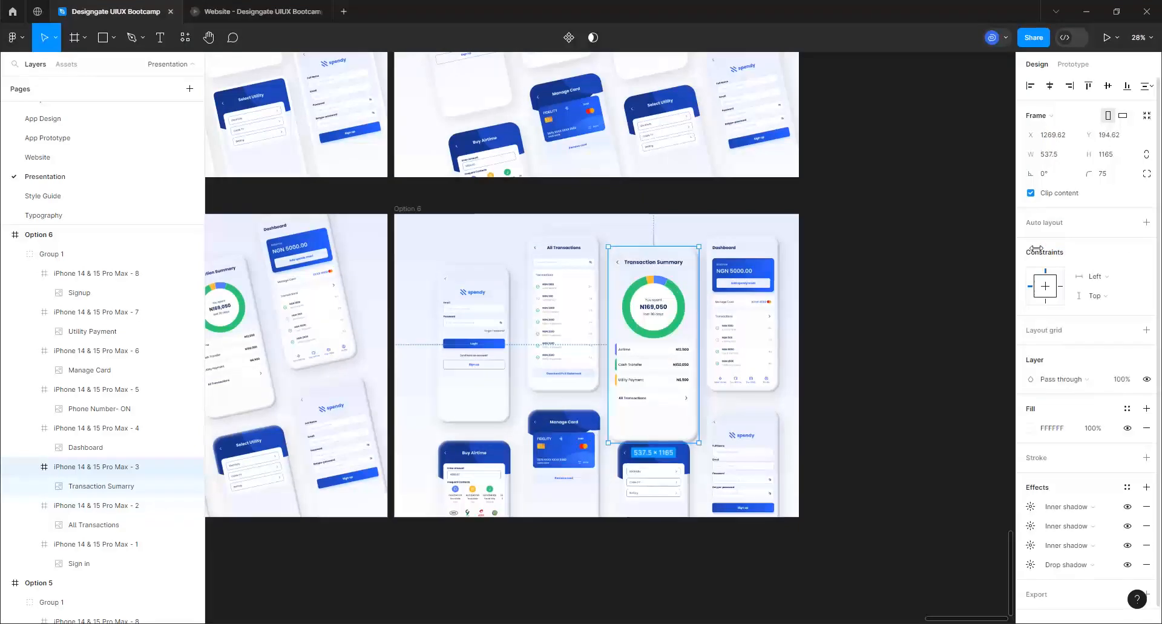
- Lower the enlarged Transaction Summary frame level with the Sign in frame's top, and move the Select Utility frame down to Y 1570
scroll(782, 246, "up", 2)
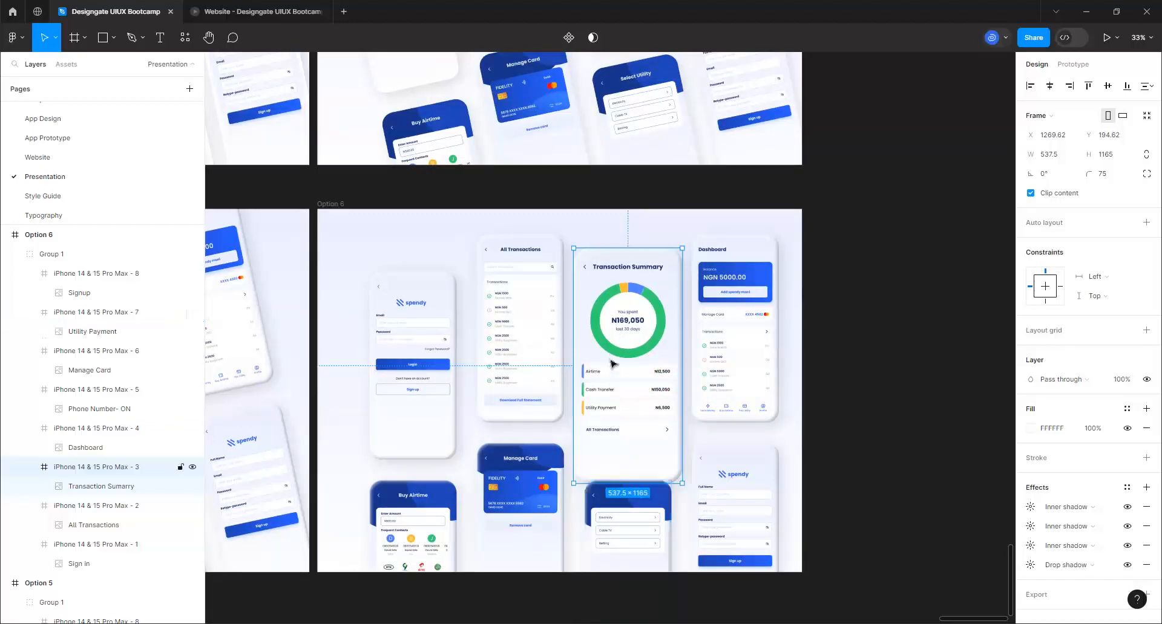
left_click_drag(618, 323, 618, 350)
left_click(625, 543)
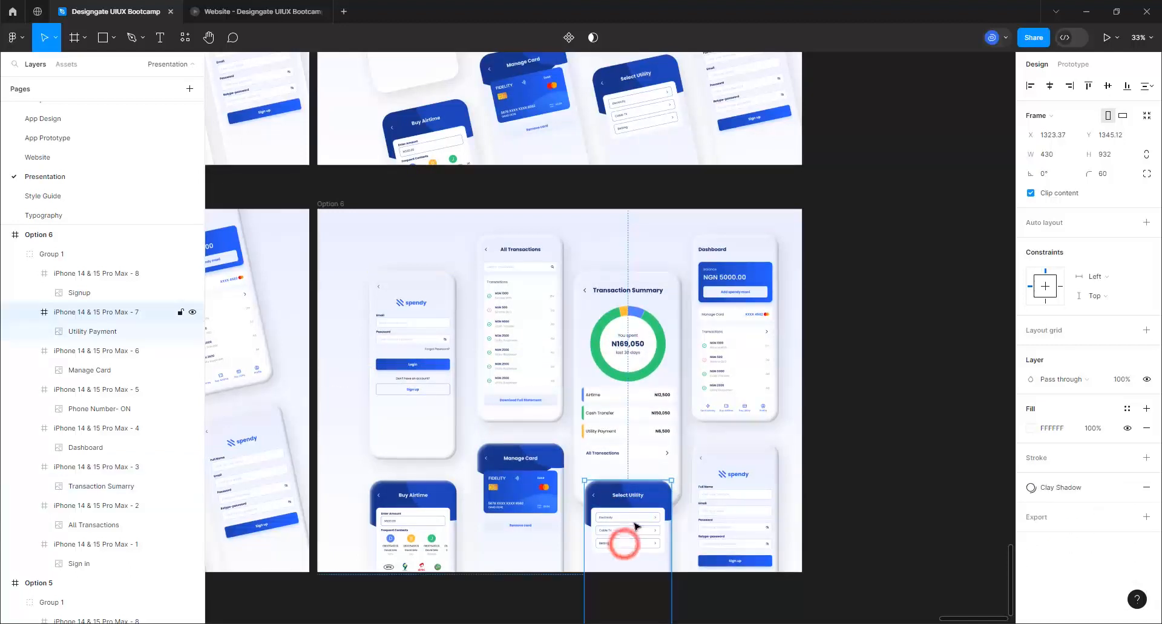
left_click_drag(633, 515, 634, 561)
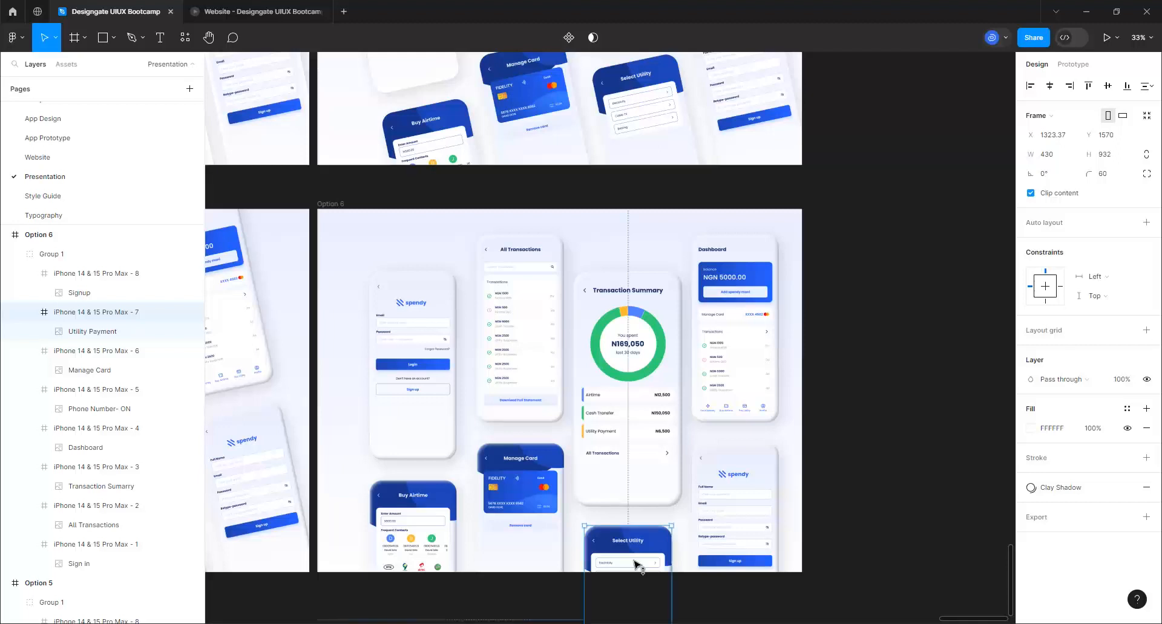
- Distribute the horizontal spacing evenly between the Sign in, All Transactions, Transaction Summary and Dashboard phones in Option 6
left_click(593, 363)
left_click(591, 357)
left_click(540, 336, "shift")
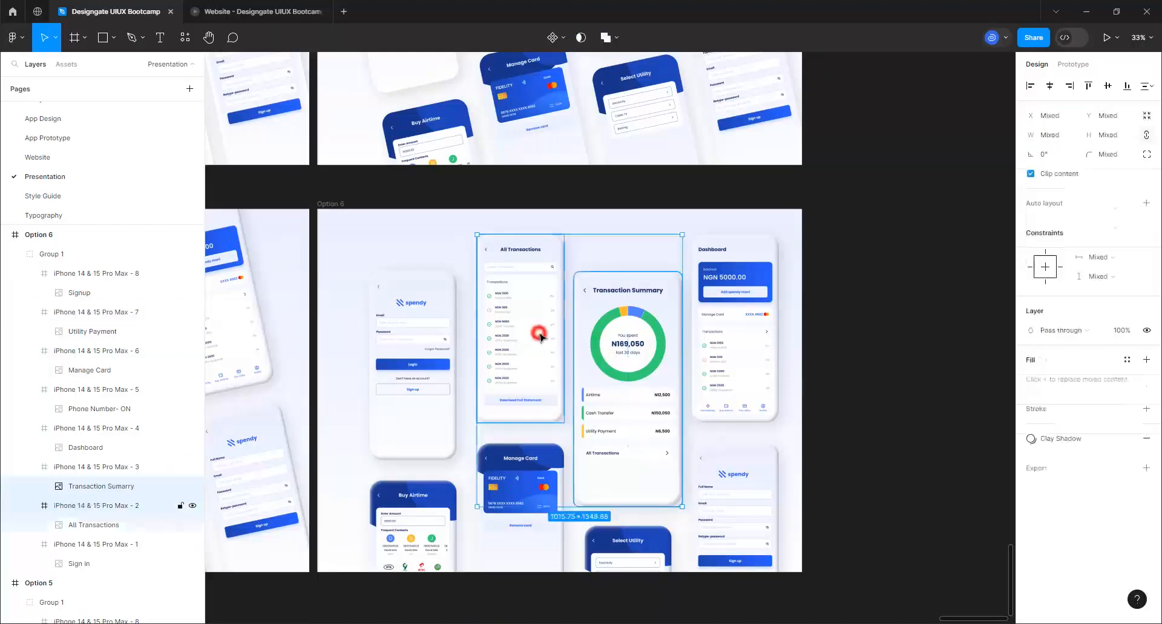
left_click(439, 343, "shift")
left_click(730, 349, "shift")
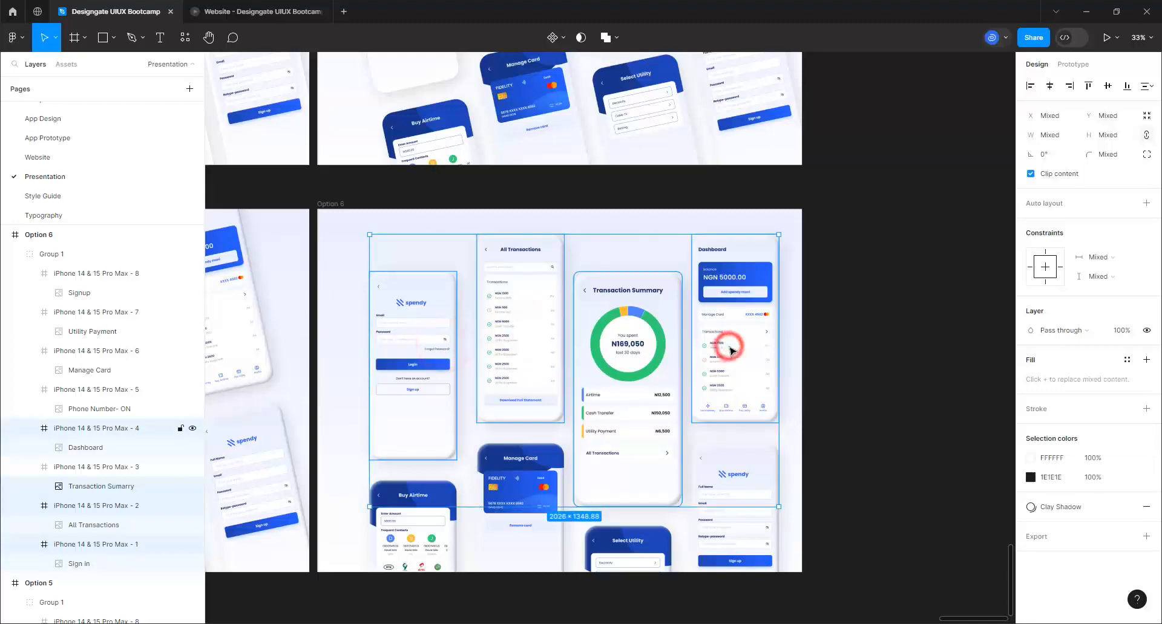
left_click(1142, 88)
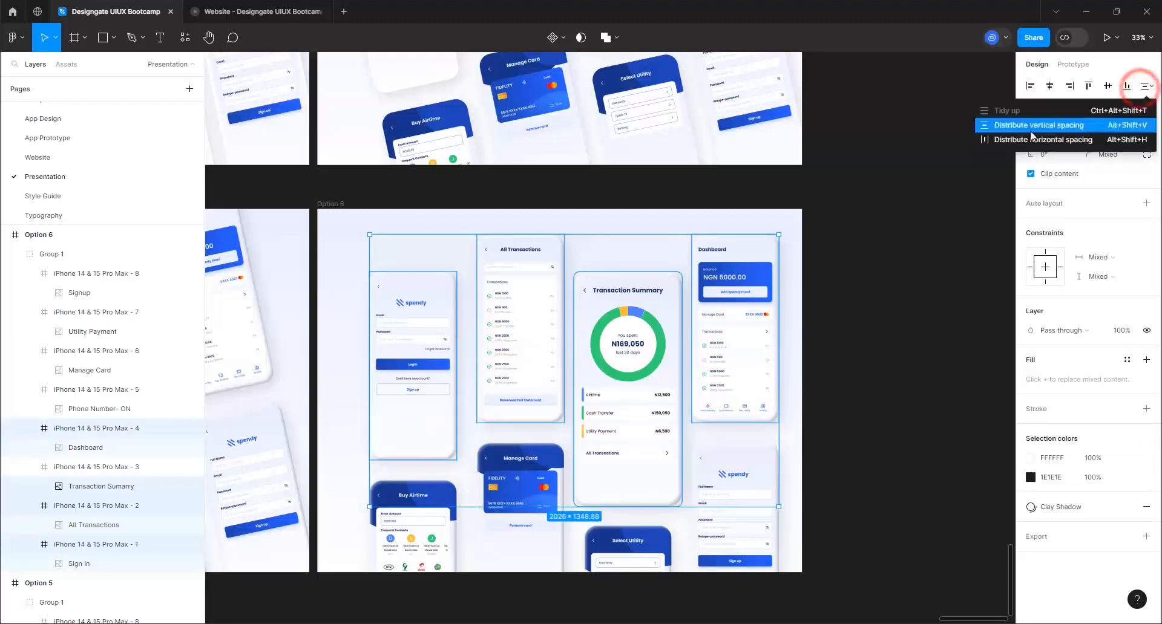
left_click(990, 140)
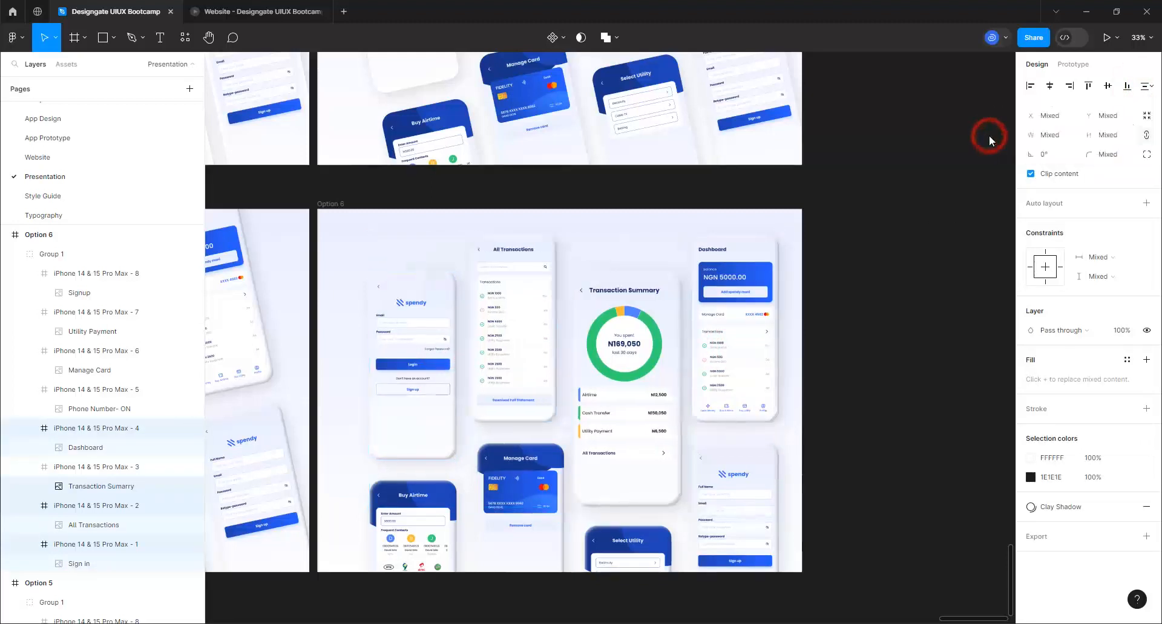
- Raise the Select Utility phone frame in Option 6 to Y 1542, closing up the gap below the Transaction Summary phone
left_click(631, 415)
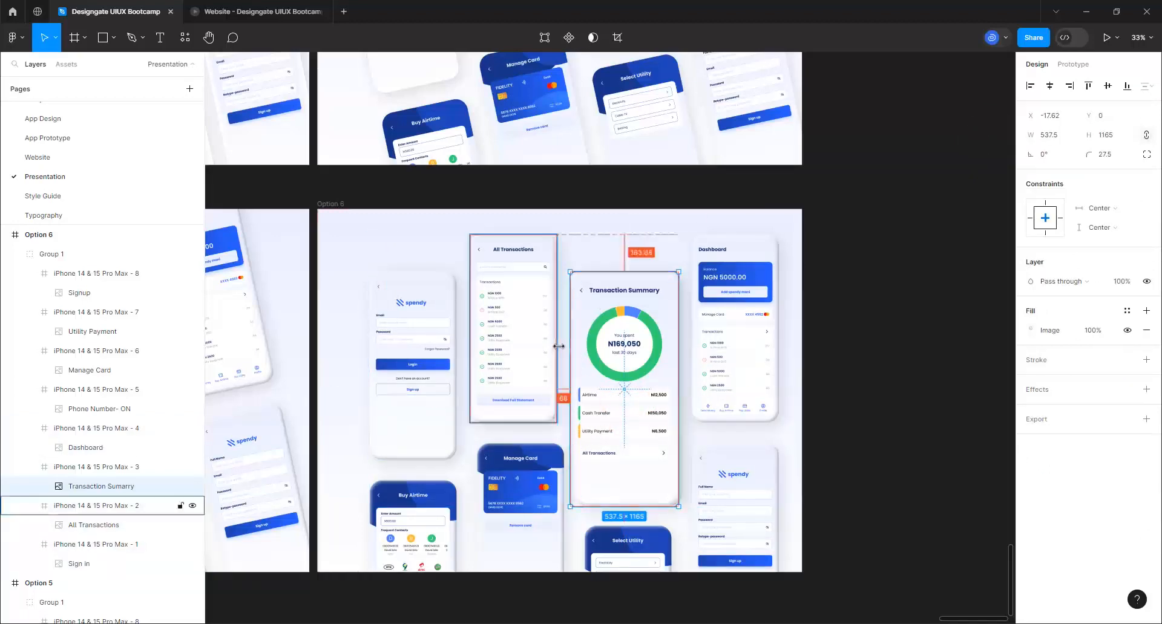
left_click_drag(642, 537, 646, 511)
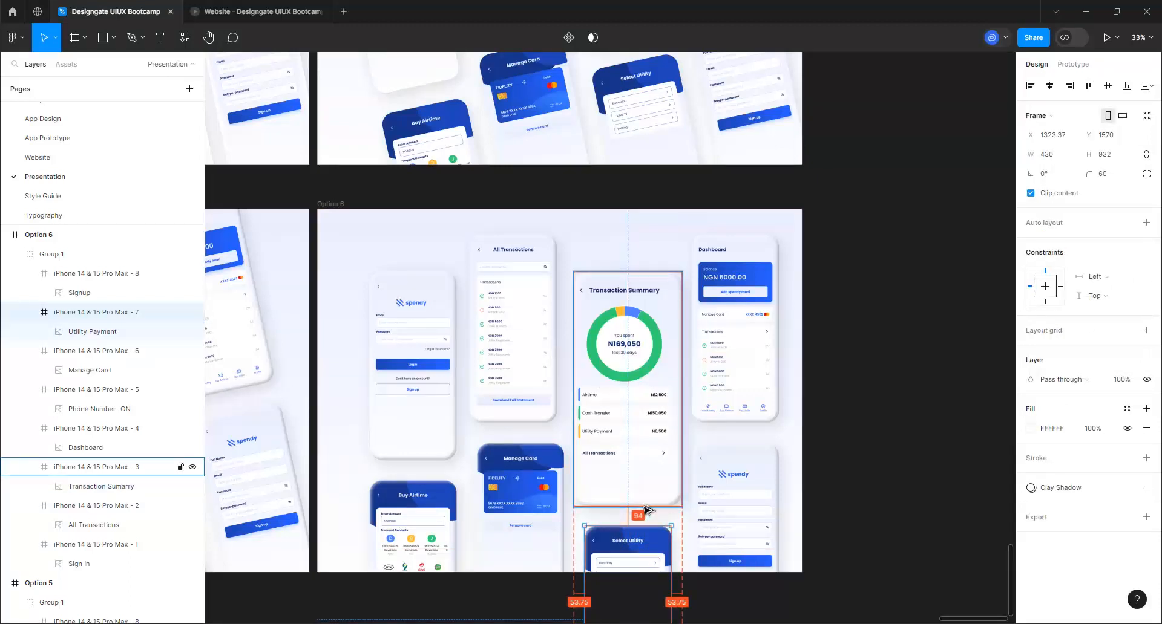
key("Up")
key("Up")
key("Up")
key("Up")
key("Up")
key("Up")
key("Up")
key("Up")
key("Up")
key("Up")
key("Up")
key("Up")
key("Up")
key("Up")
key("Up")
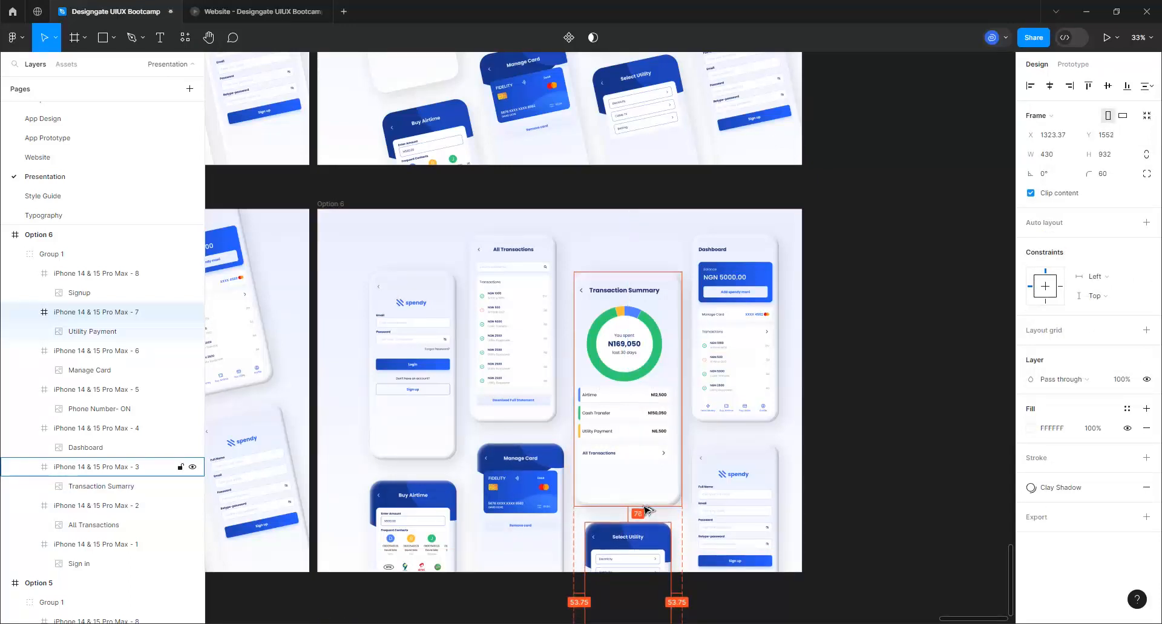
key("Up")
key("Up")
key("Up")
key("Up")
key("Up")
key("Up")
key("Up")
key("Up")
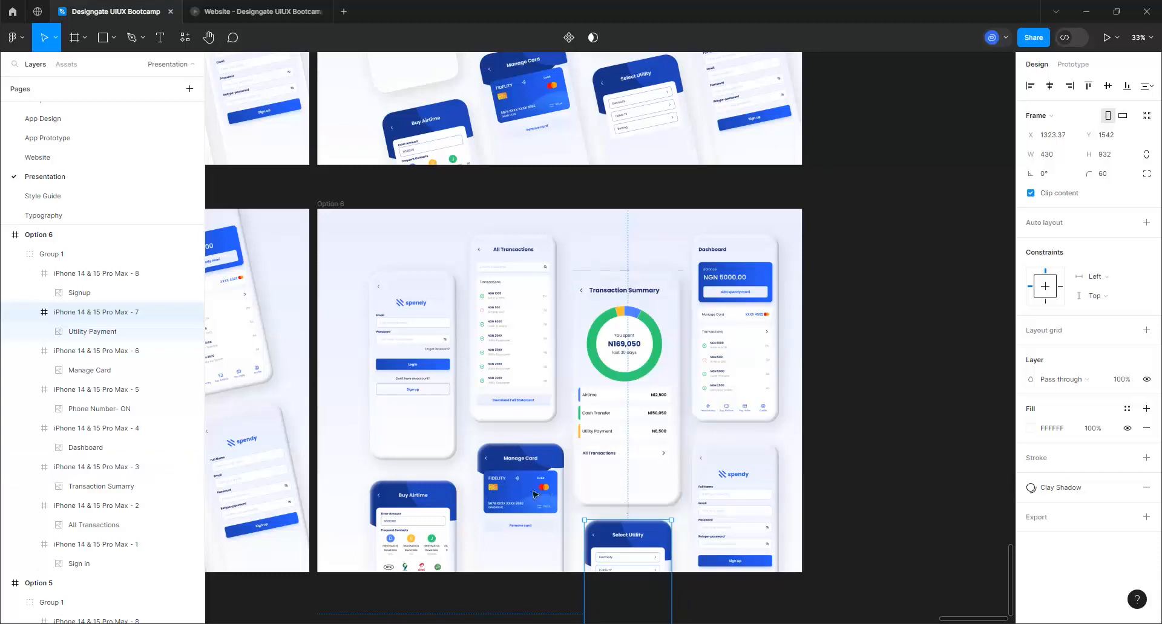
- Shift the Manage Card phone frame in Option 6 horizontally to X 770 beneath the All Transactions phone
left_click(519, 496)
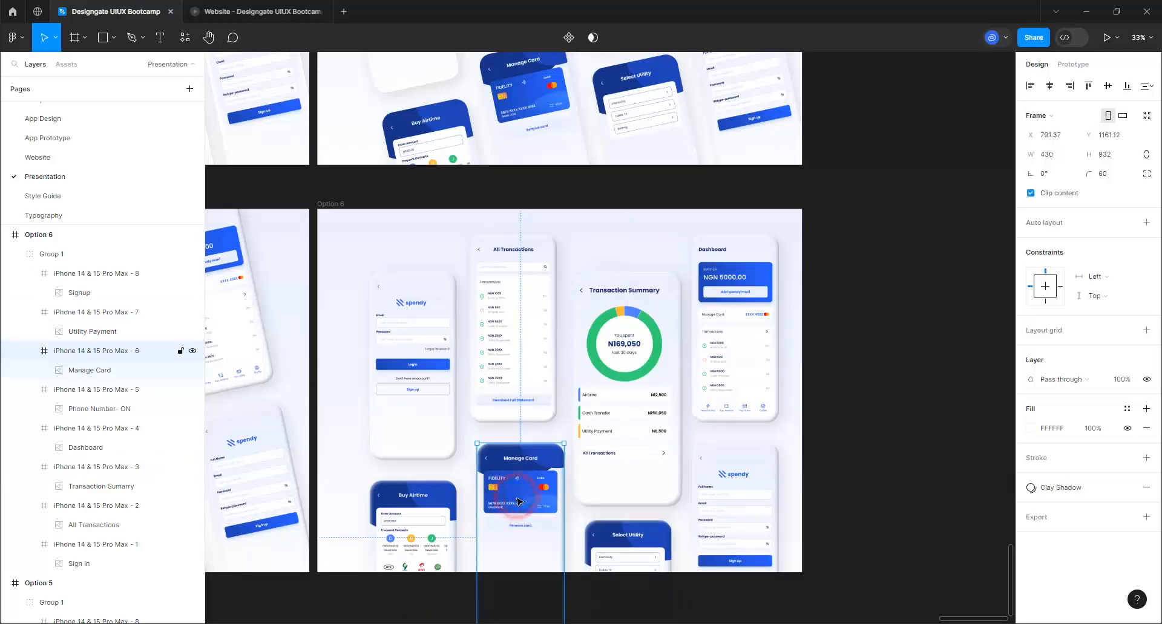
left_click_drag(518, 501, 518, 504)
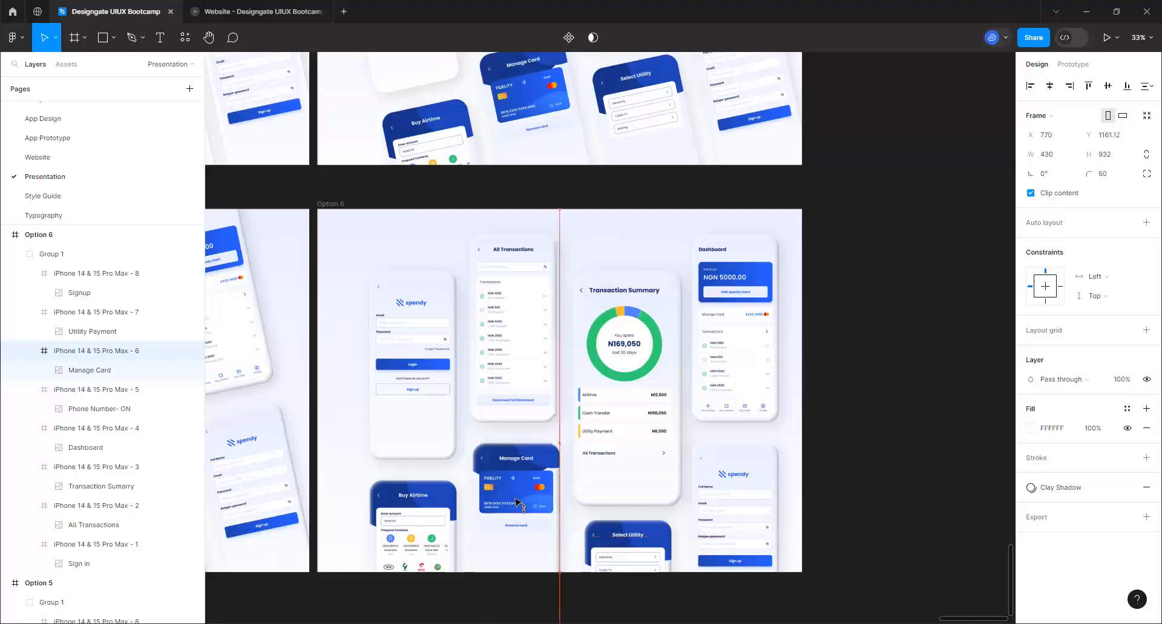
left_click(453, 521)
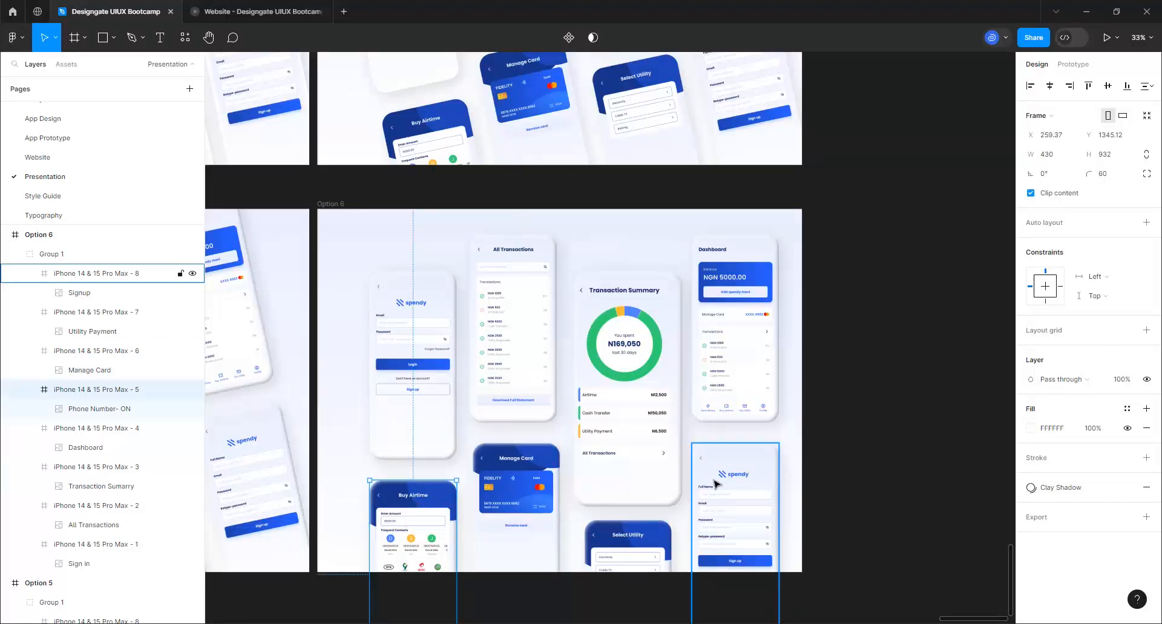
left_click(502, 486)
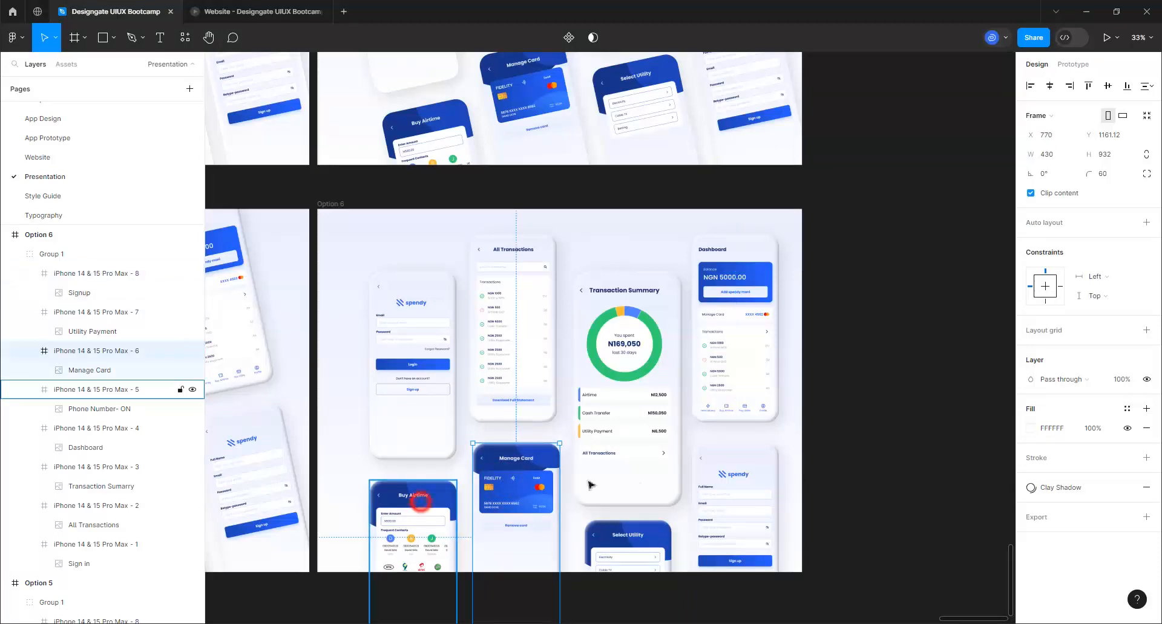
left_click(420, 503, "shift")
left_click(705, 475, "shift")
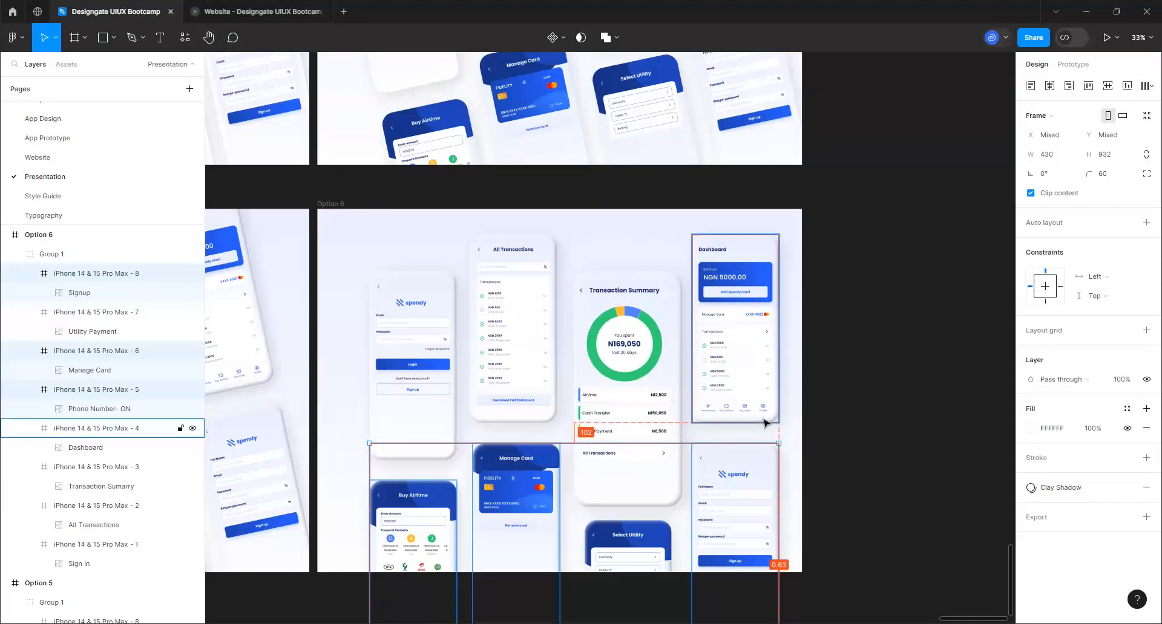
key("Escape")
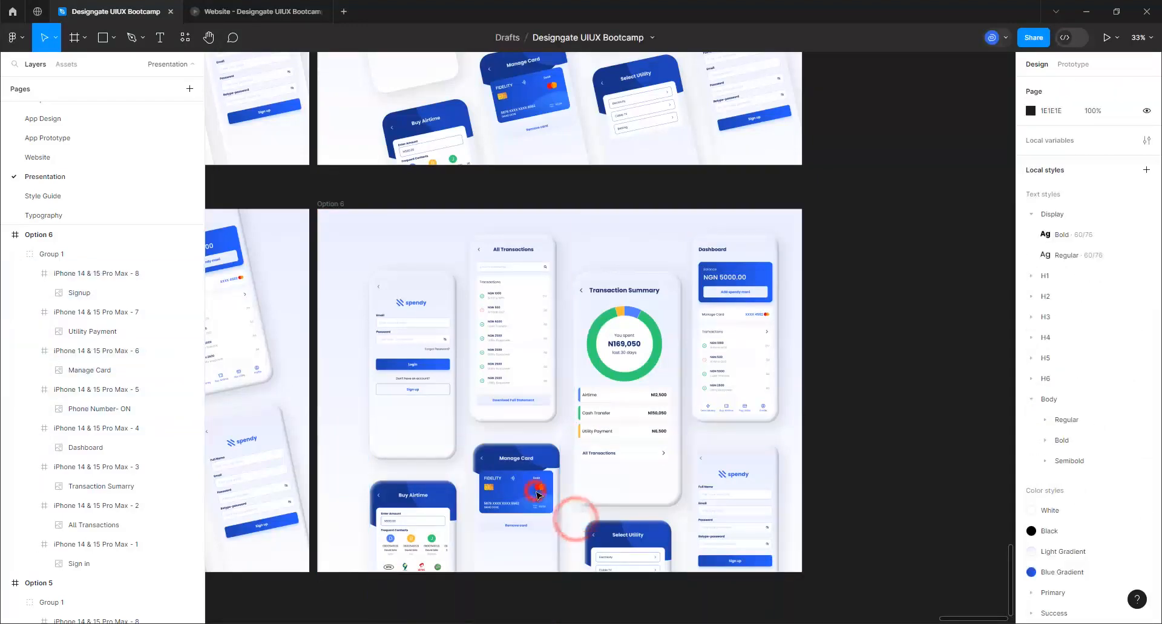
- Raise the Manage Card phone frame to Y 1125.12, tightening the gap below the All Transactions phone
left_click(537, 495)
left_click(537, 495)
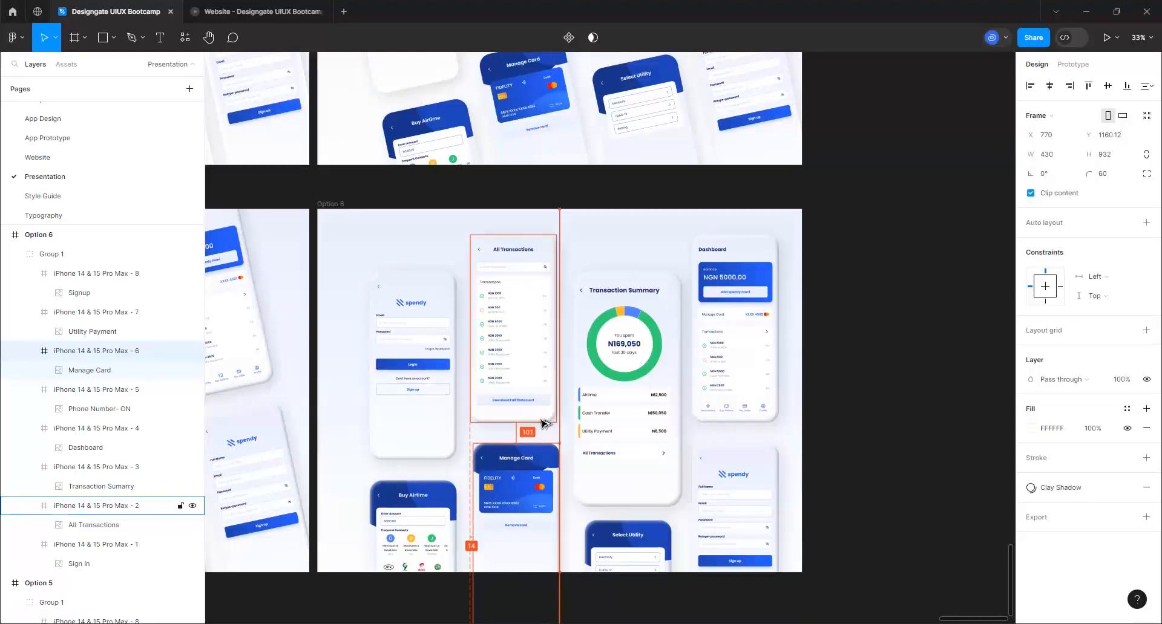
key("Up")
key("Up")
key("Up")
key("Up")
key("Up")
key("Up")
key("Up")
key("Up")
key("Up")
key("Up")
key("Up")
key("Up")
key("Up")
key("Up")
key("Up")
key("Up")
key("Up")
key("Up")
key("Up")
key("Up")
key("Up")
key("Up")
key("Up")
key("Up")
key("Up")
key("Up")
key("Up")
key("Up")
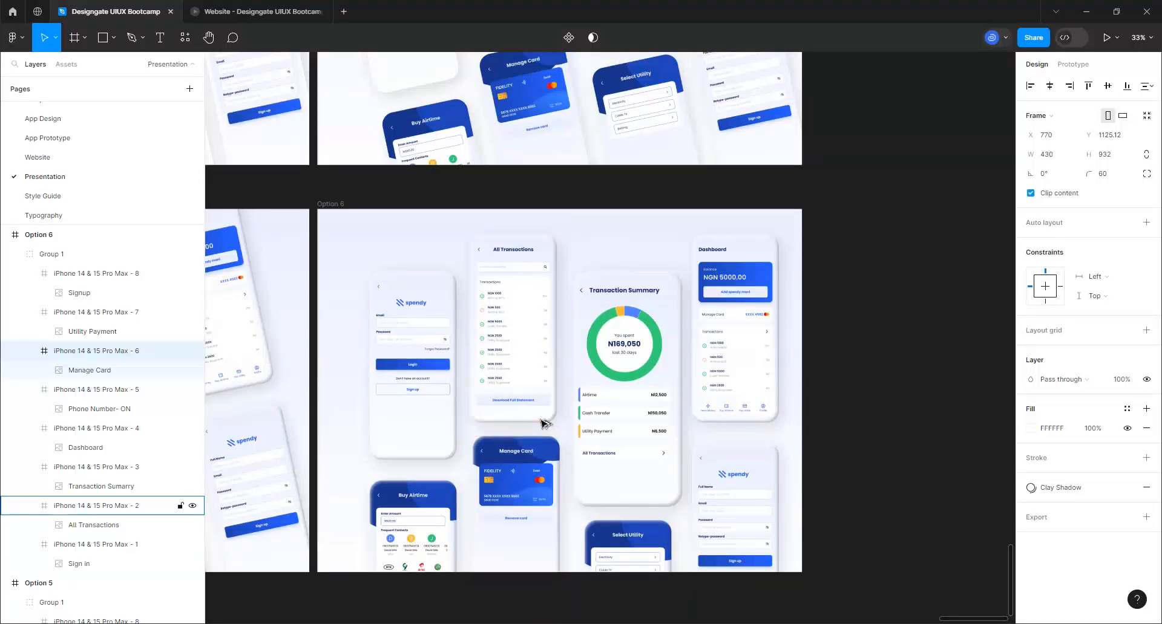
- Nudge the Buy Airtime screen image up to Y -41 inside its phone frame
left_click(392, 540)
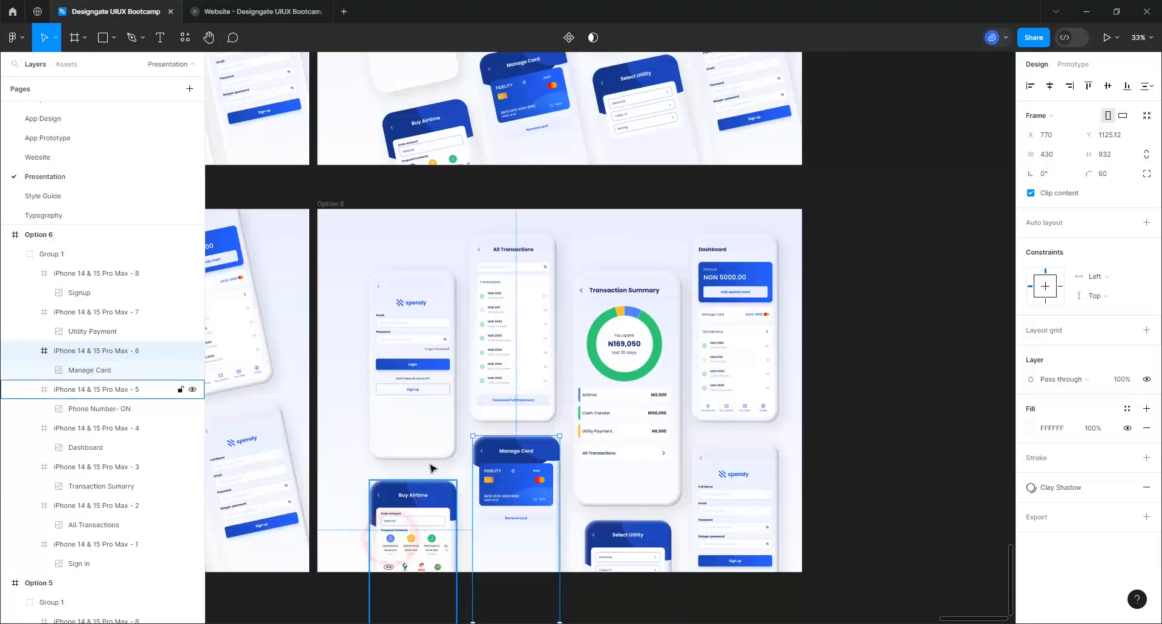
key("alt")
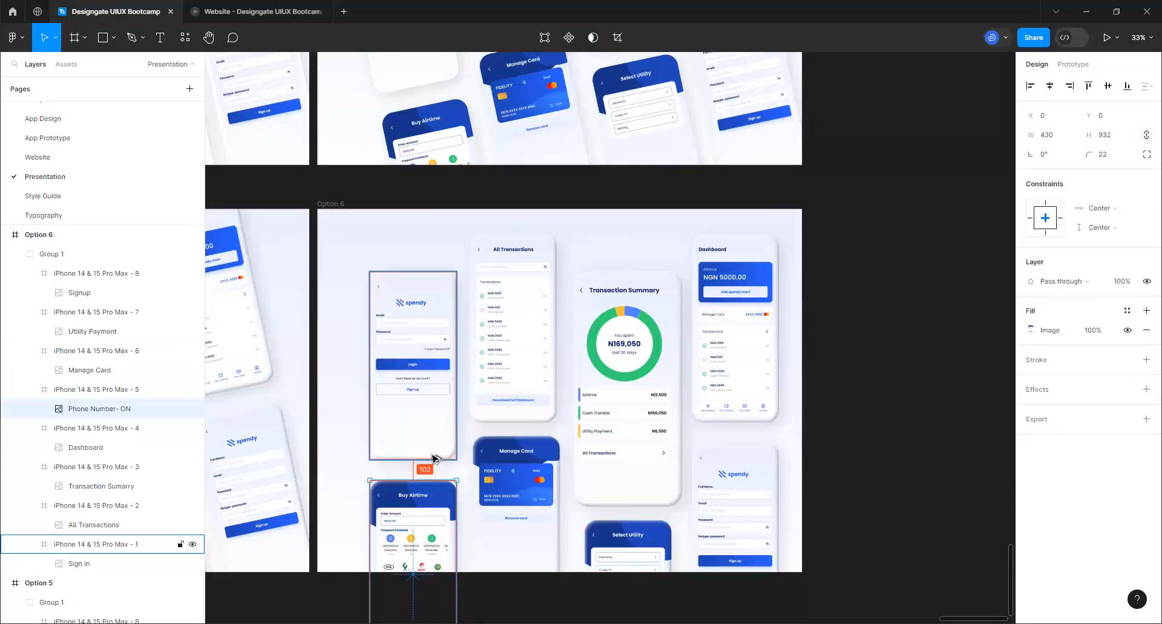
key("Up")
key("Up")
key("Up")
key("Up")
key("Up")
key("Up")
key("Up")
key("Up")
key("Up")
key("Up")
key("Up")
key("Up")
key("Up")
key("Up")
key("Up")
key("Up")
key("Up")
key("Up")
key("Up")
key("Up")
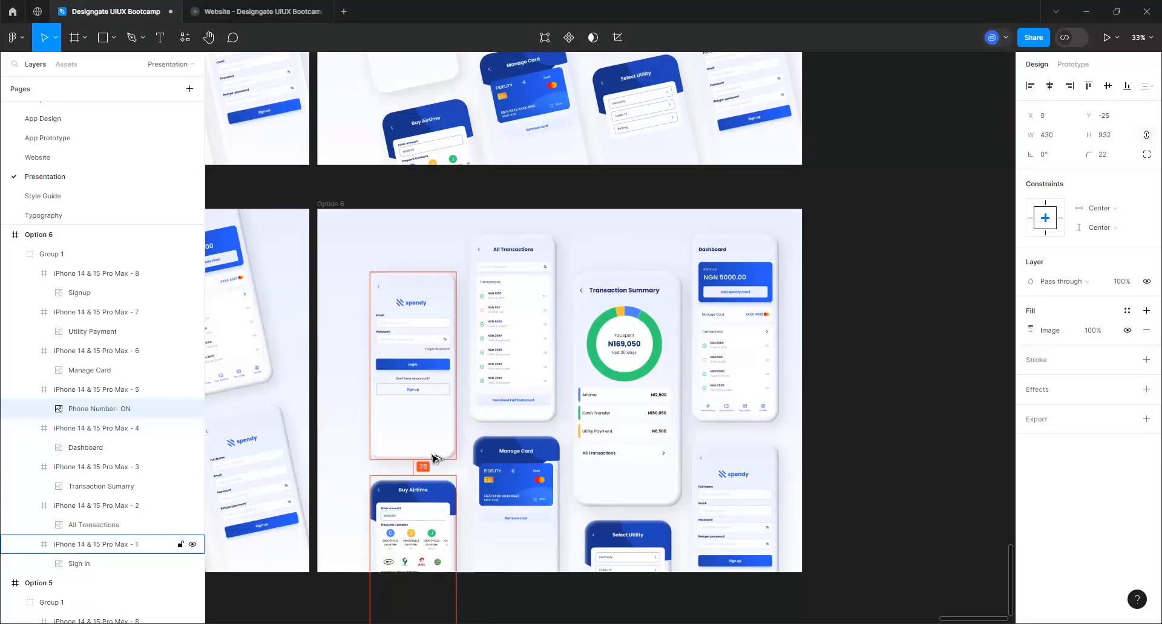
key("Up")
key("Up")
key("Up")
key("Up")
key("Up")
key("Up")
key("Up")
key("Up")
key("Up")
key("Up")
key("Up")
key("Up")
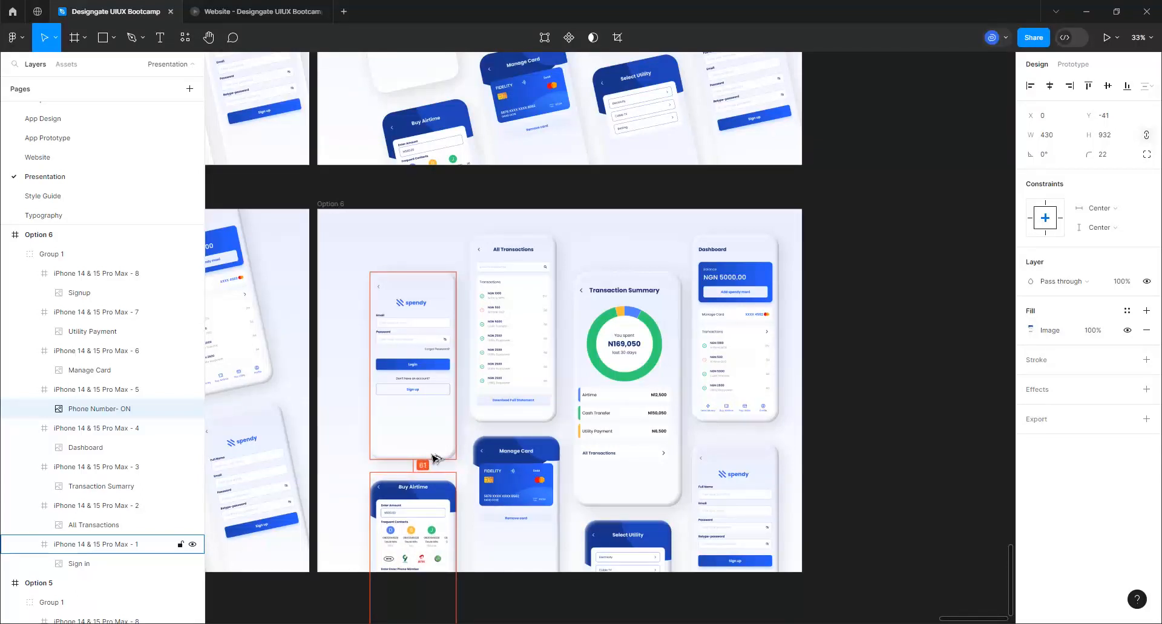
- Centre the Buy Airtime screen image horizontally and vertically within its phone frame
double_click(408, 512)
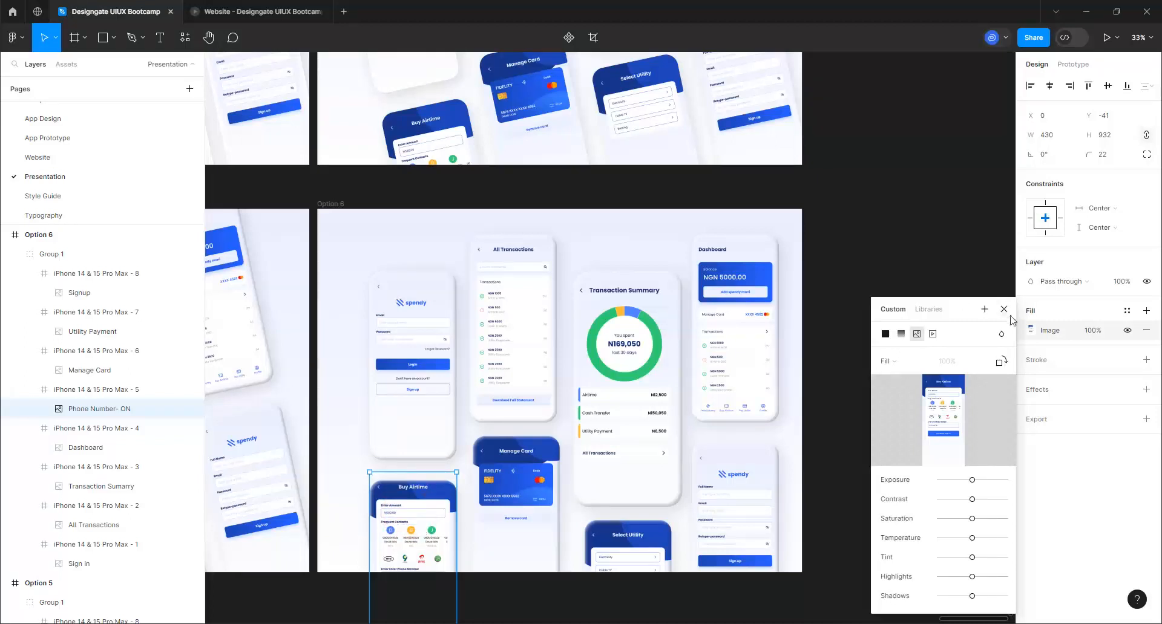
left_click(1004, 310)
left_click(1049, 85)
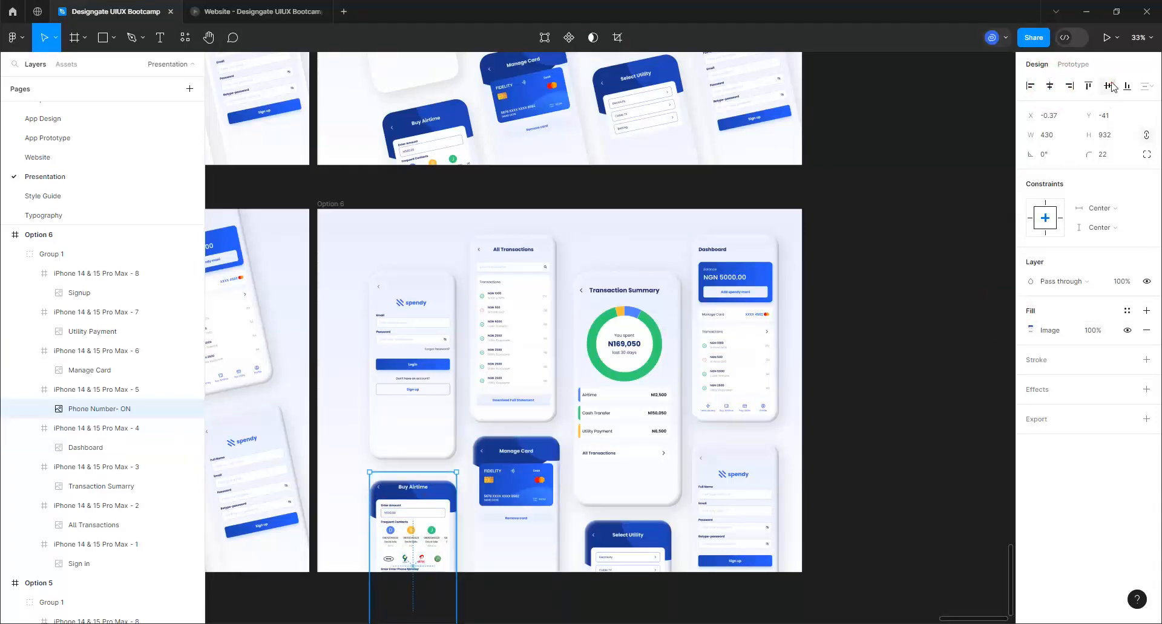
left_click(1110, 86)
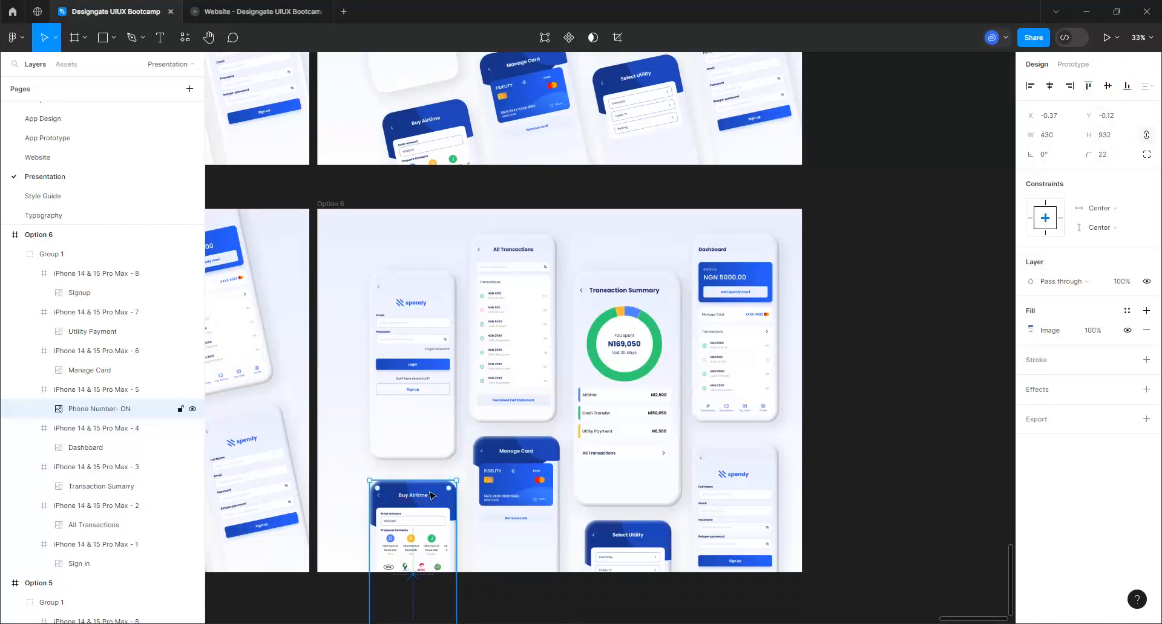
- Raise the whole Buy Airtime phone frame to Y 1309.12, tightening the gap below the Sign in phone
left_click(79, 390)
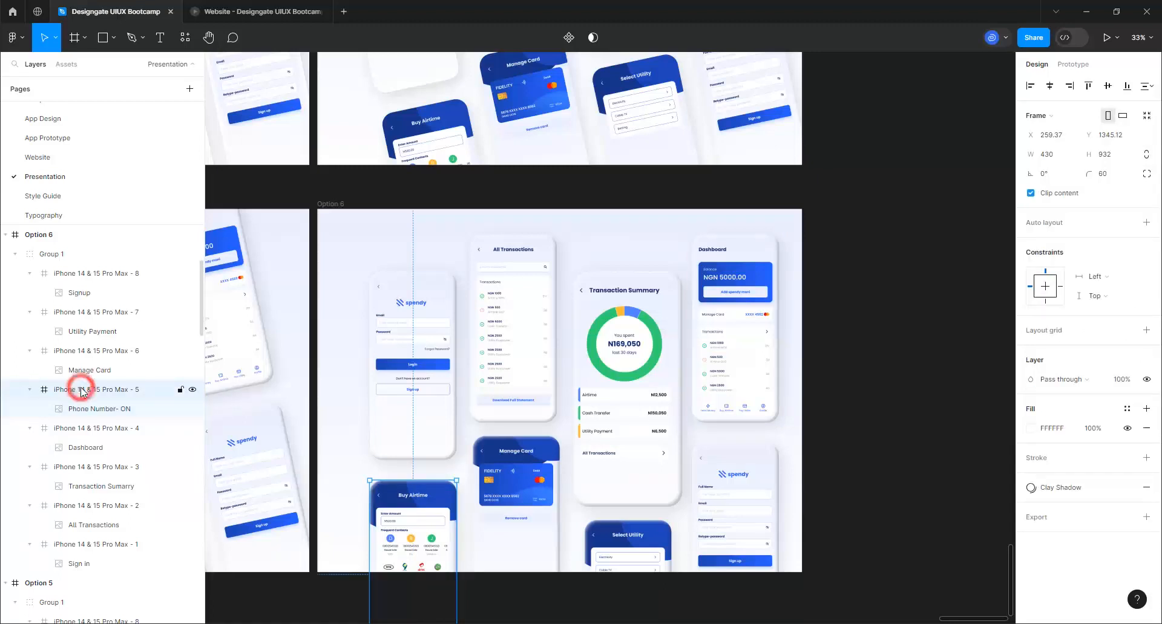
key("alt")
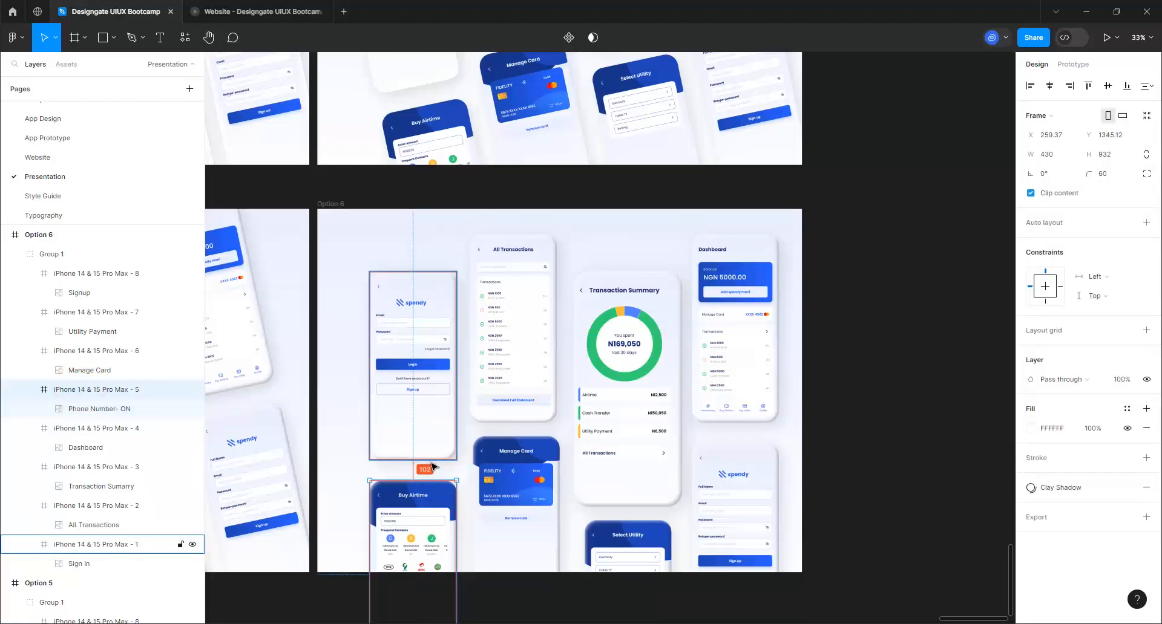
key("alt+Up")
key("alt+Up")
key("alt+Up")
key("alt+Up")
key("alt+Up")
key("alt+Up")
key("alt+Up")
key("alt+Up")
key("alt+Up")
key("alt+Up")
key("alt+Up")
key("alt+Up")
key("alt+Up")
key("alt+Up")
key("alt+Up")
key("alt+Up")
key("alt+Up")
key("alt+Up")
key("alt+Up")
key("alt+Up")
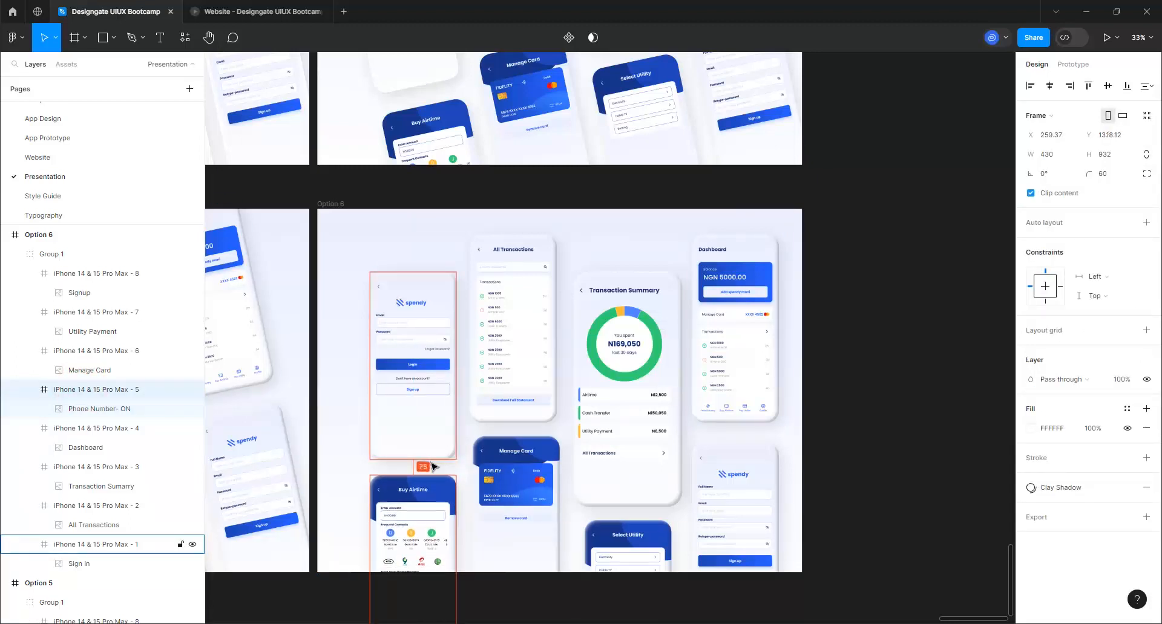
key("alt+Up")
key("alt+Up")
key("alt+Up")
key("alt+Up")
key("alt+Up")
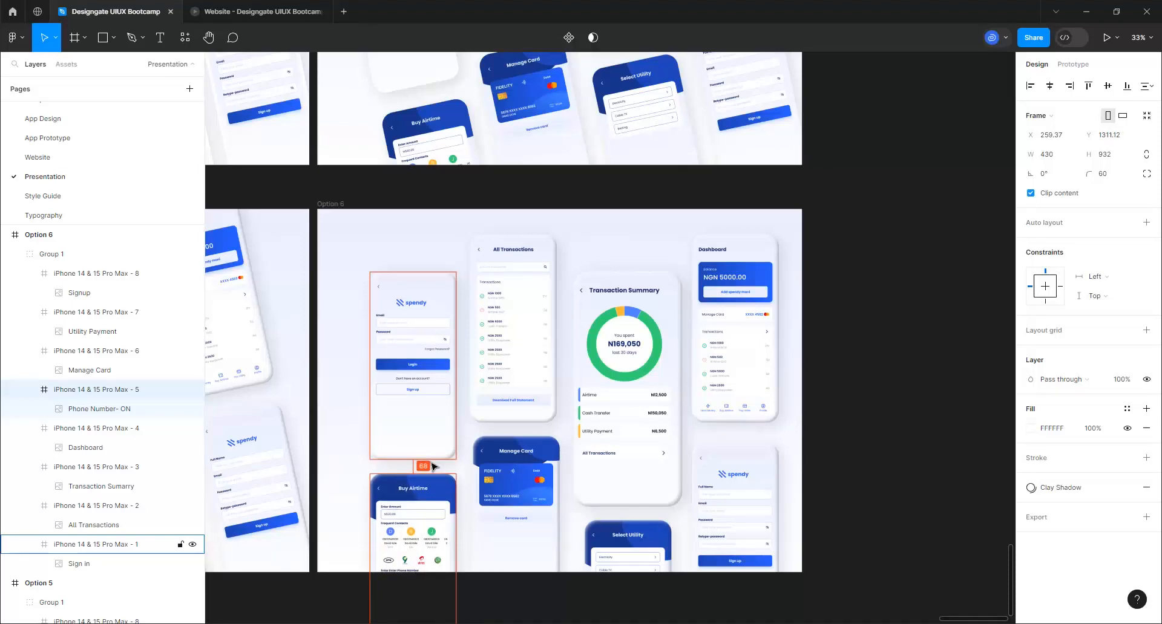
key("alt+Up")
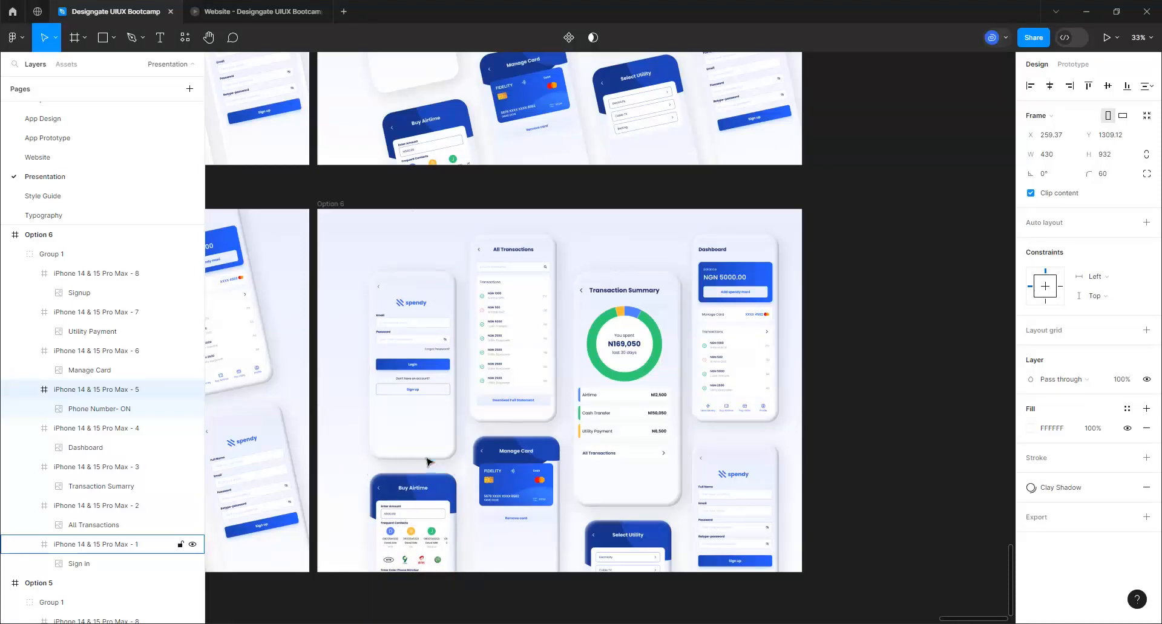
- Raise the Signup phone frame to Y 1125.12, tightening the gap below the Dashboard phone, and clear the selection
left_click(694, 441)
left_click(705, 447)
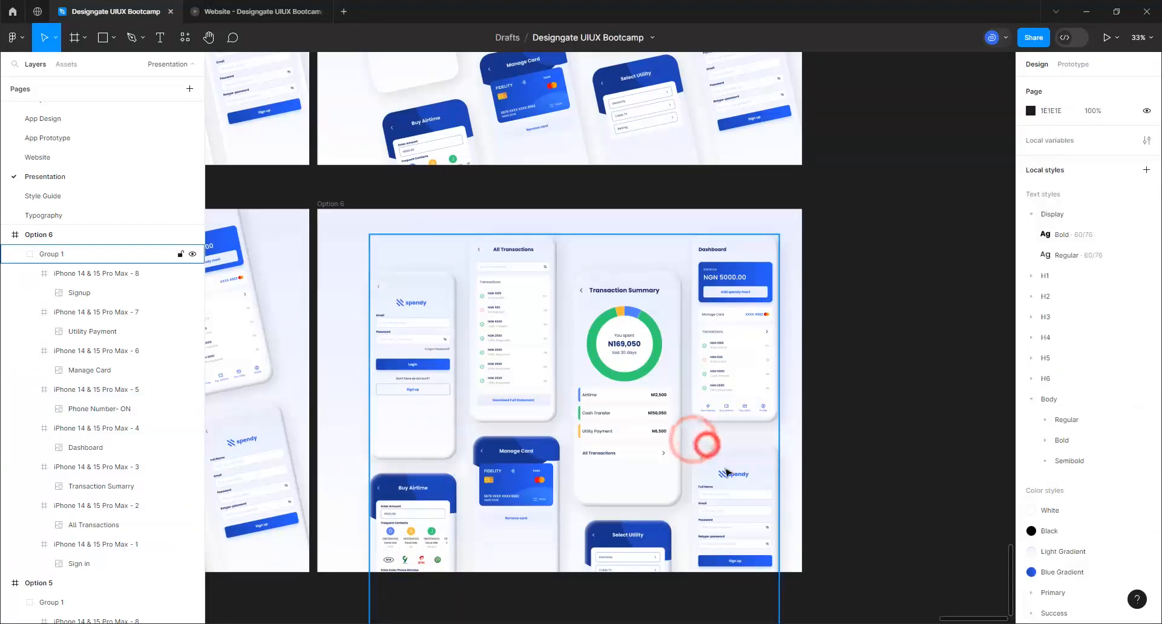
double_click(724, 467)
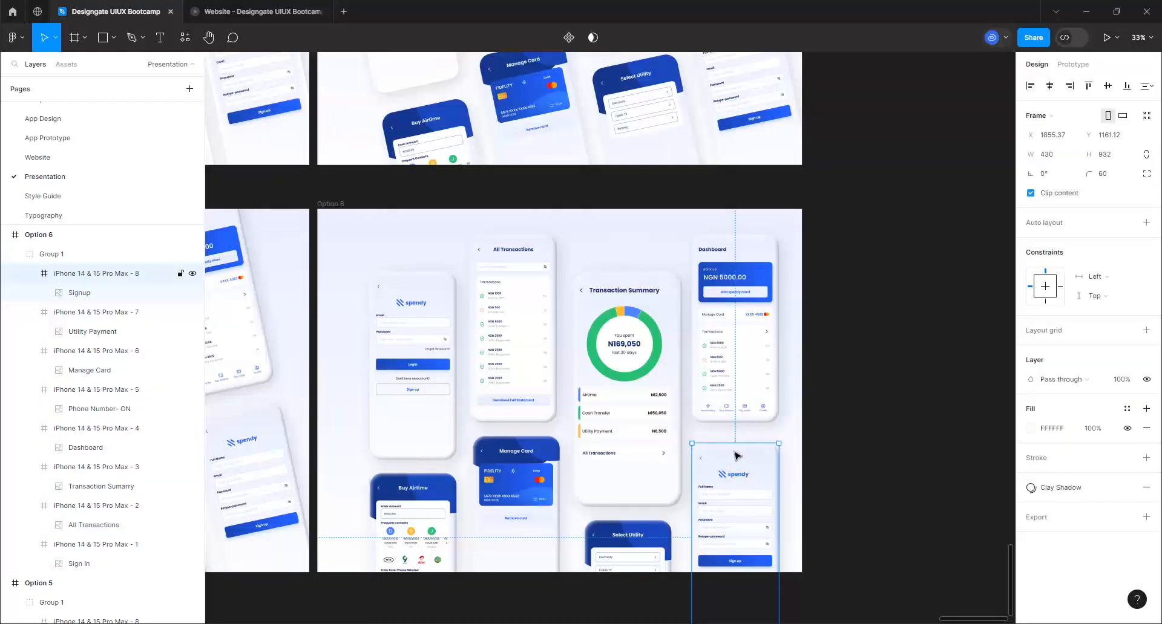
key("alt")
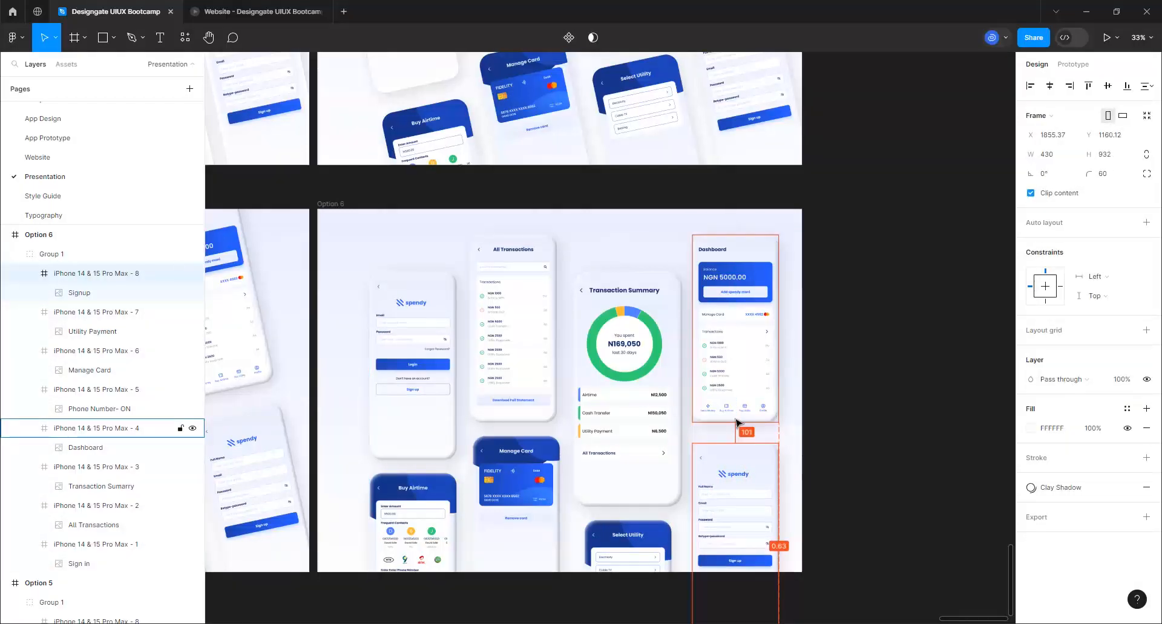
key("Up")
key("Up")
key("Up")
key("Up")
key("Up")
key("Up")
key("Up")
key("Up")
key("Up")
key("Up")
key("Up")
key("Up")
key("Up")
key("Up")
key("Up")
key("Up")
key("Up")
key("Up")
key("Up")
key("Up")
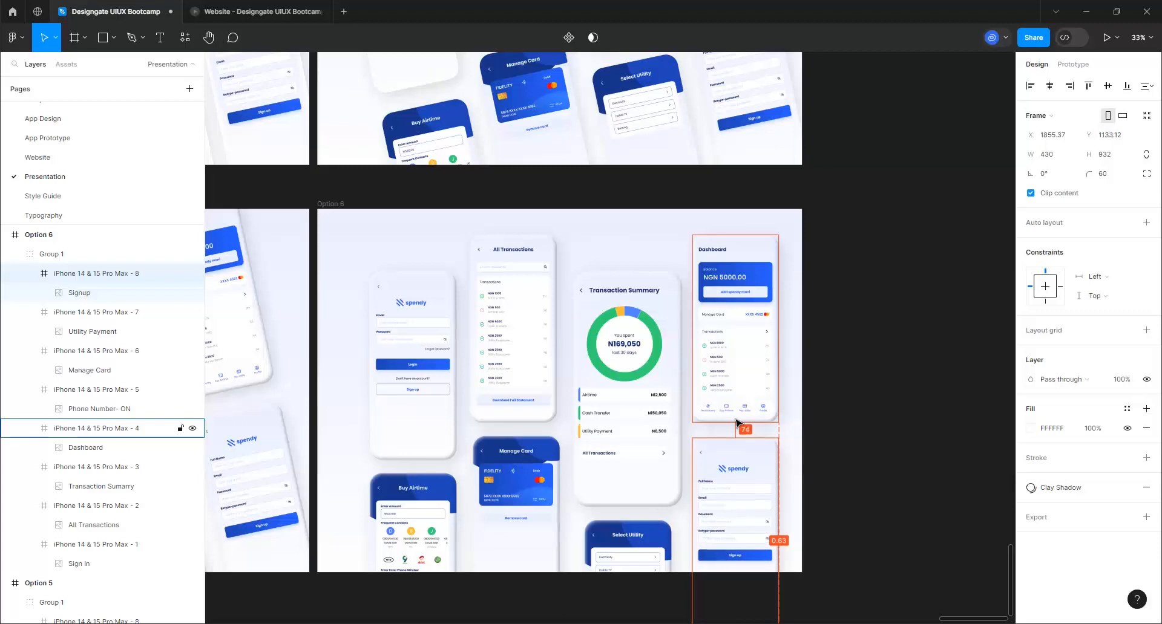
key("Up")
key("Up")
key("Up")
key("Up")
key("Up")
key("Up")
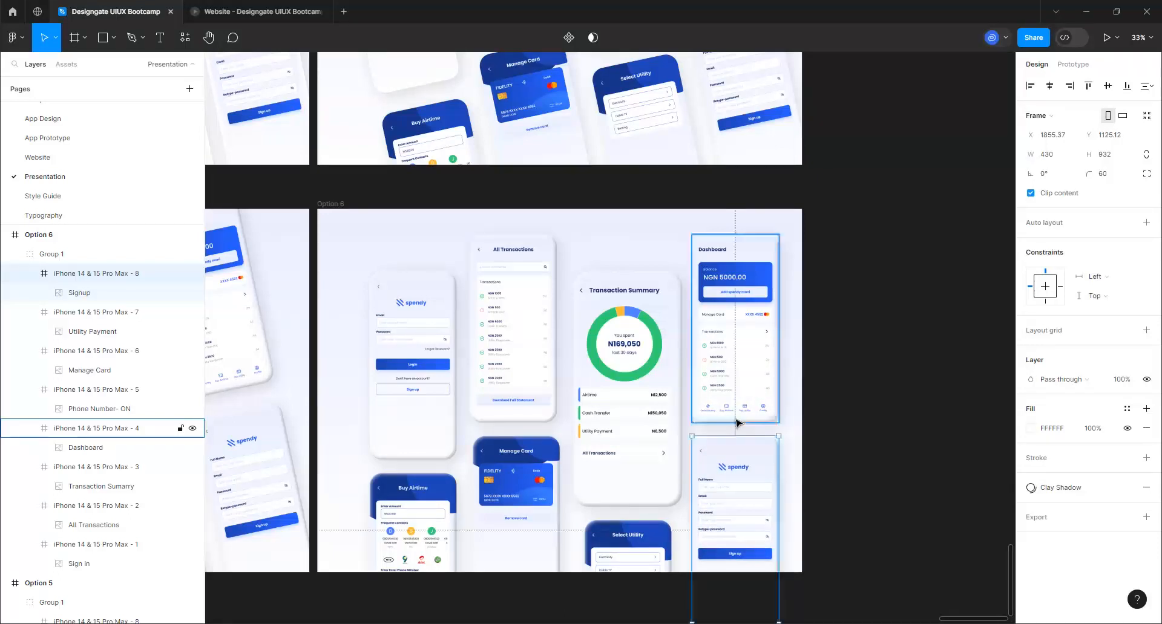
left_click(762, 395)
left_click(837, 393)
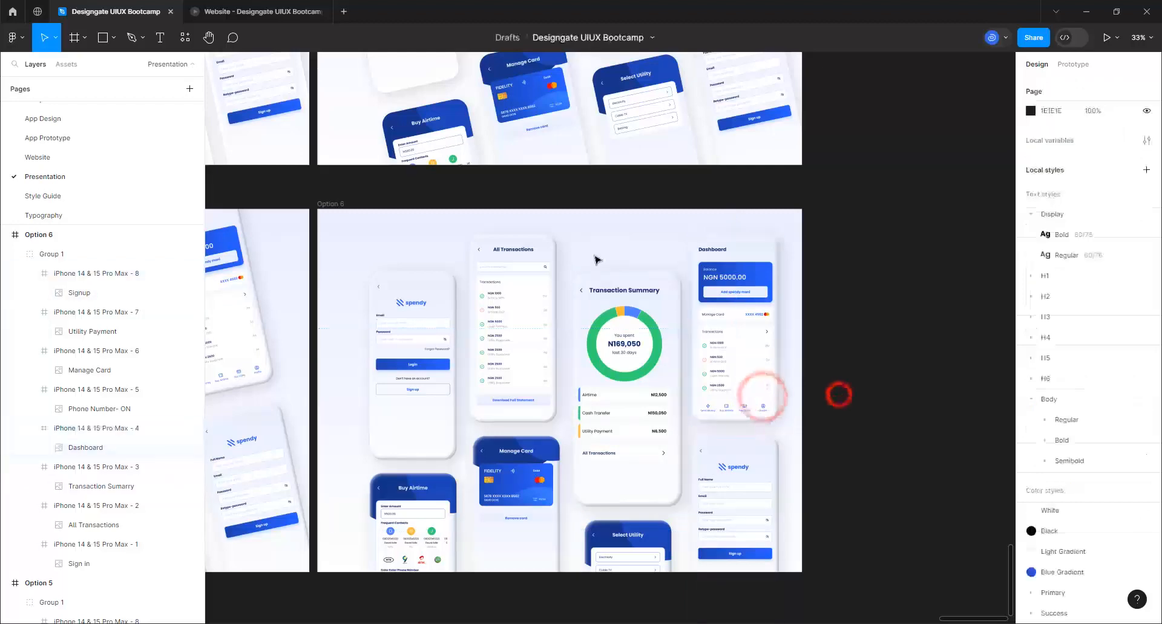
- Rotate the whole group of phones in Option 6 to 12° and clear the selection
left_click(592, 252)
left_click(552, 255)
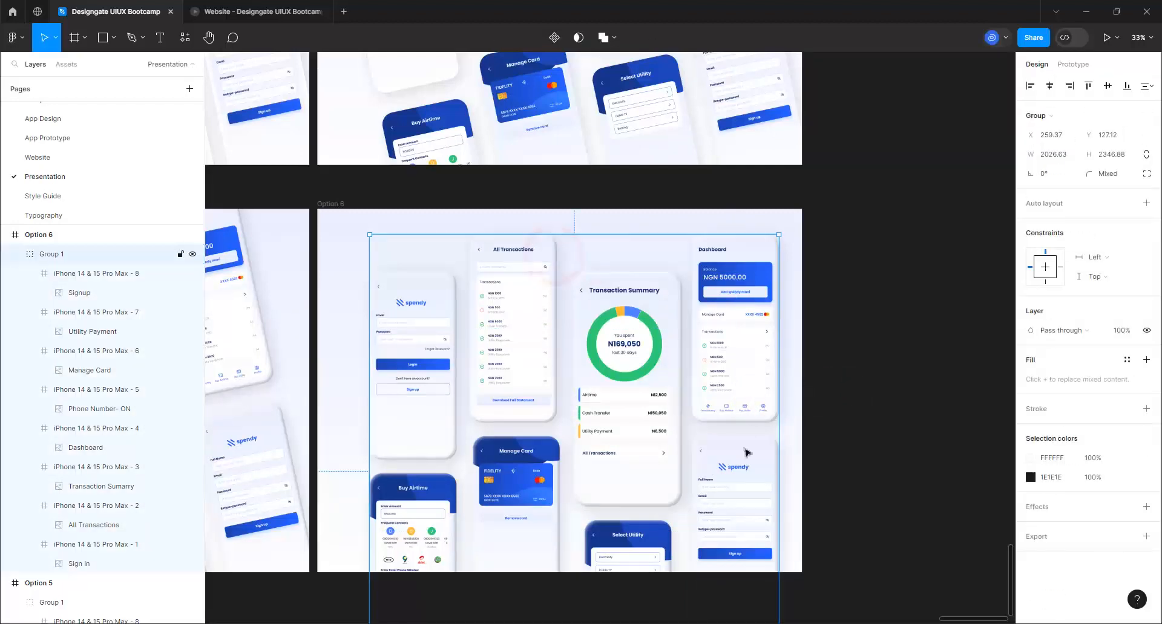
left_click(1050, 175)
type("12")
key("Return")
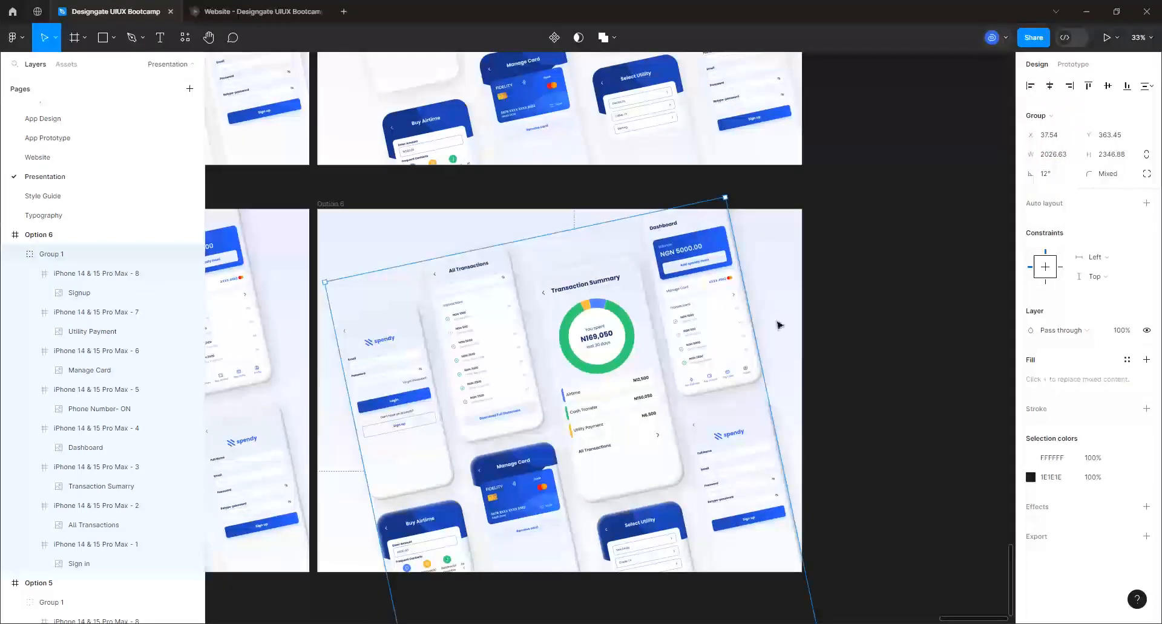
left_click(896, 312)
- Review the tilted phones in Option 6 and compare the layout with the other five options
scroll(605, 315, "down", 3)
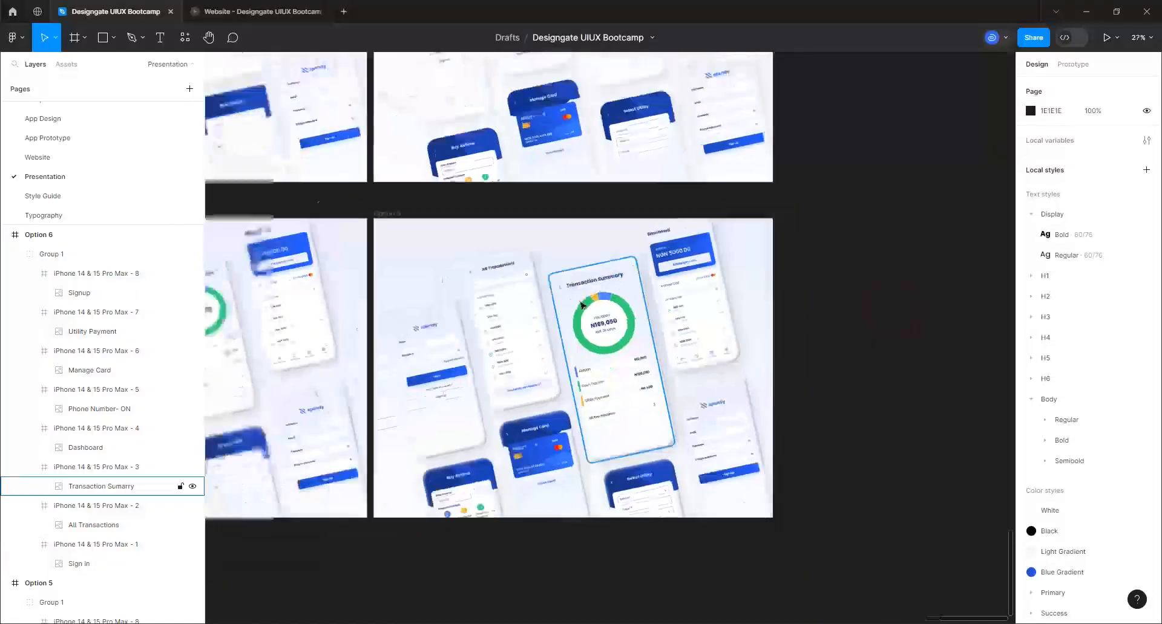
scroll(791, 407, "up", 1)
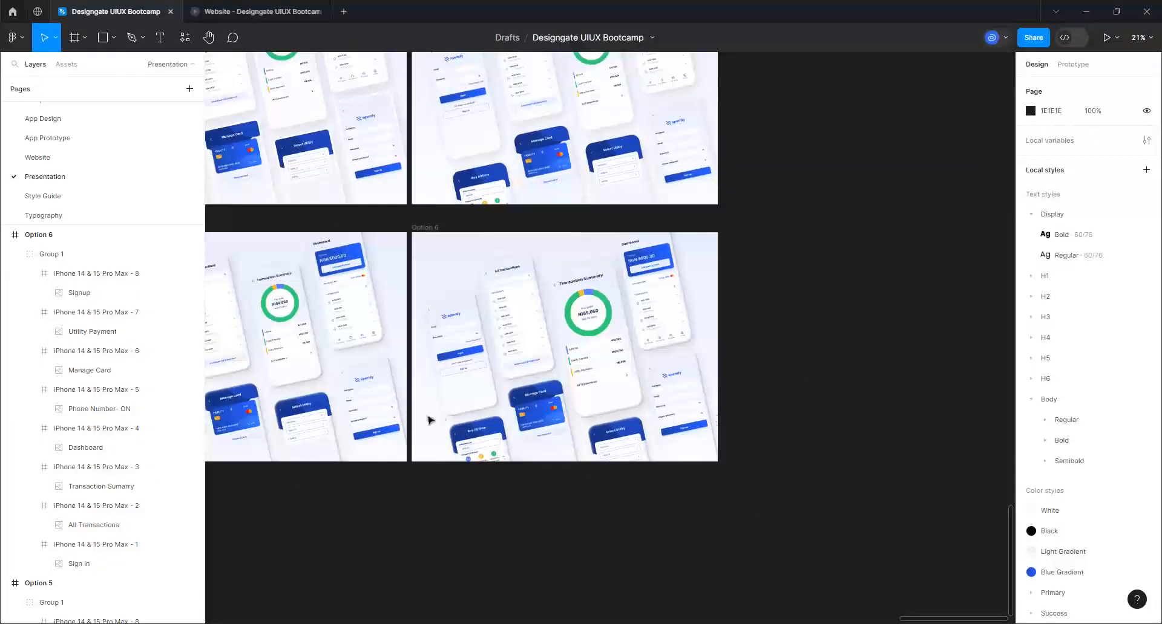
scroll(429, 421, "up", 1)
scroll(453, 412, "up", 3)
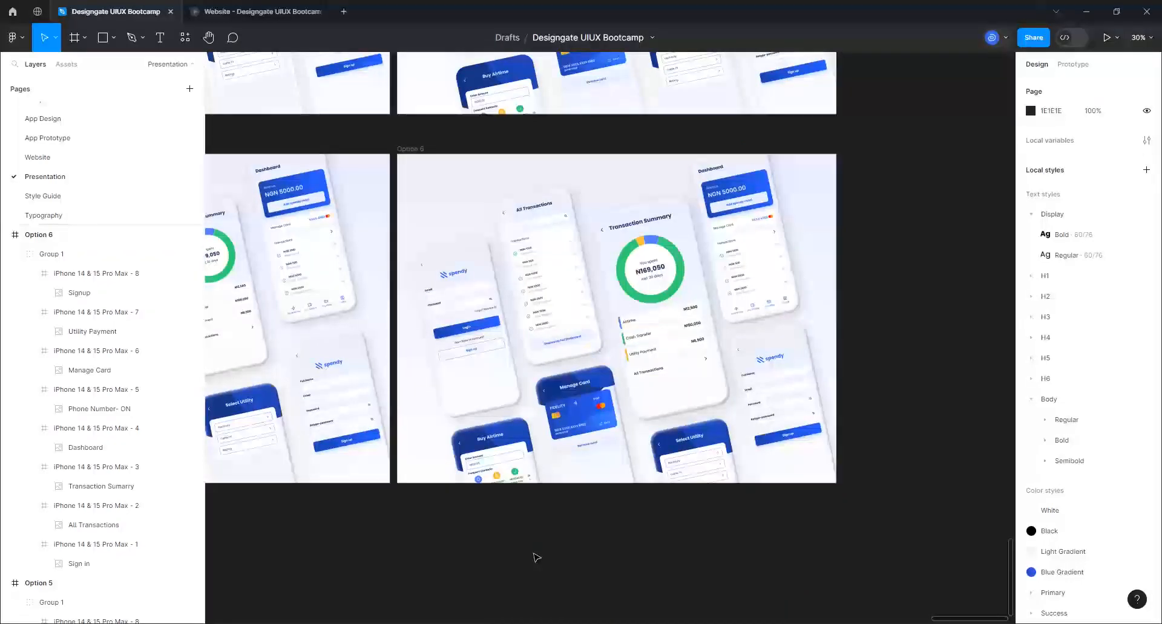
scroll(793, 423, "down", 4)
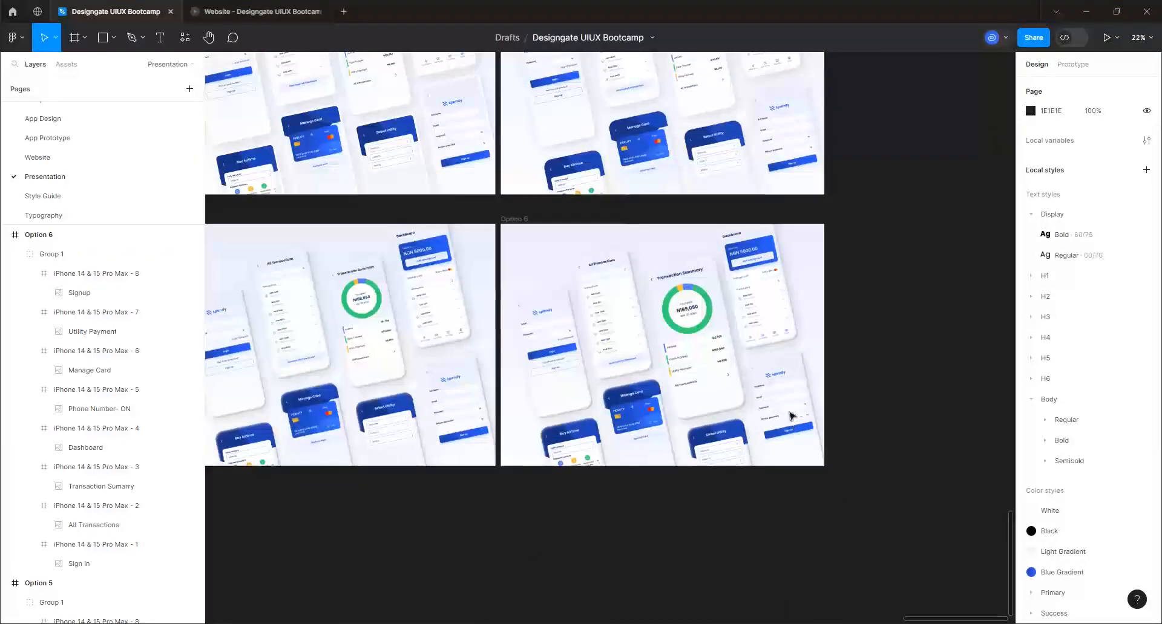
scroll(653, 347, "up", 2)
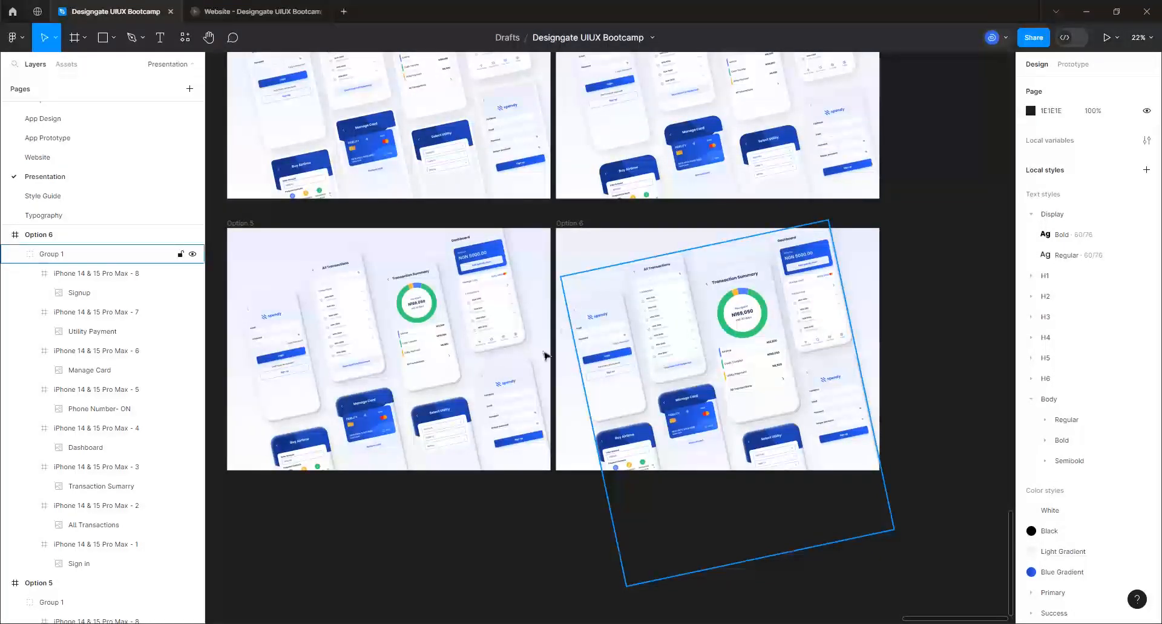
scroll(513, 390, "down", 3)
scroll(514, 378, "down", 2)
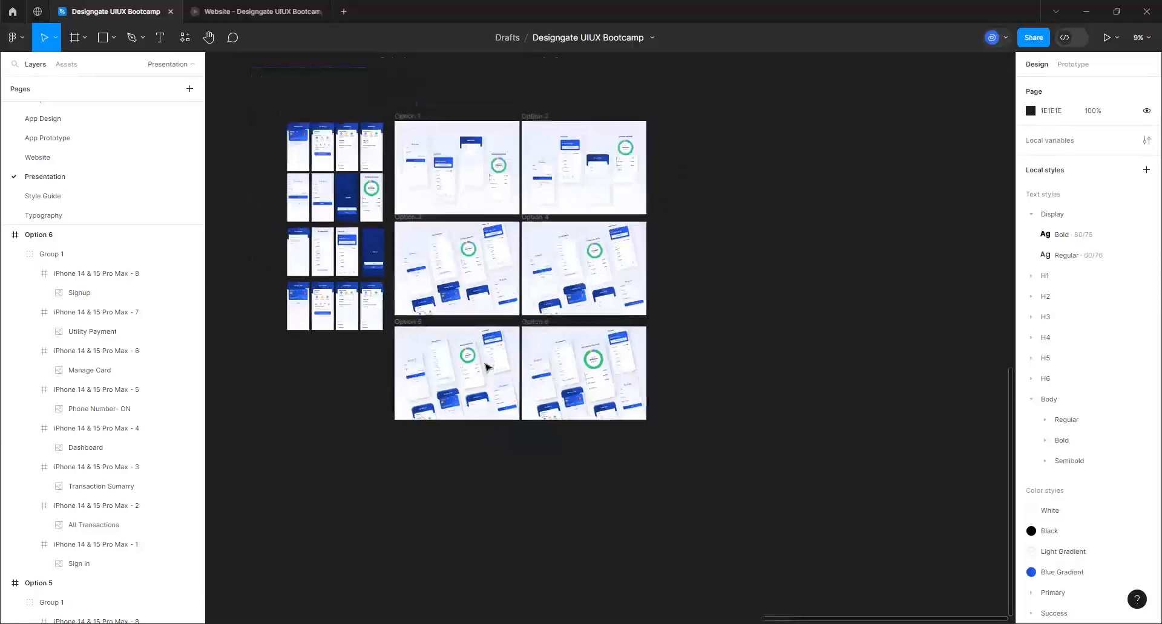
scroll(531, 225, "up", 2)
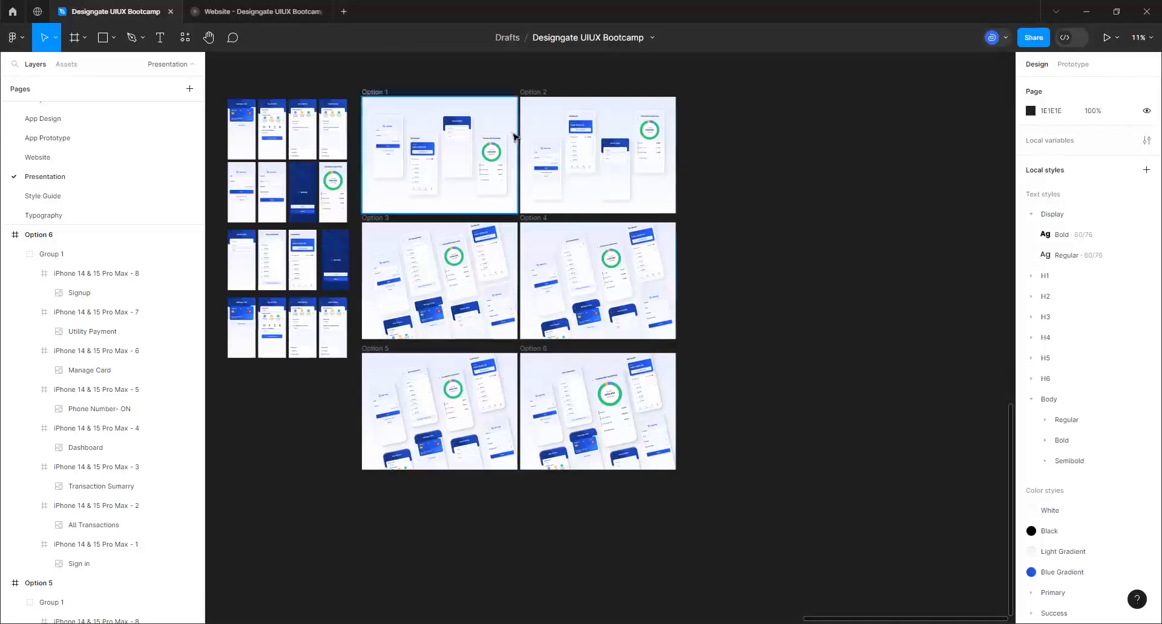
scroll(532, 118, "up", 2)
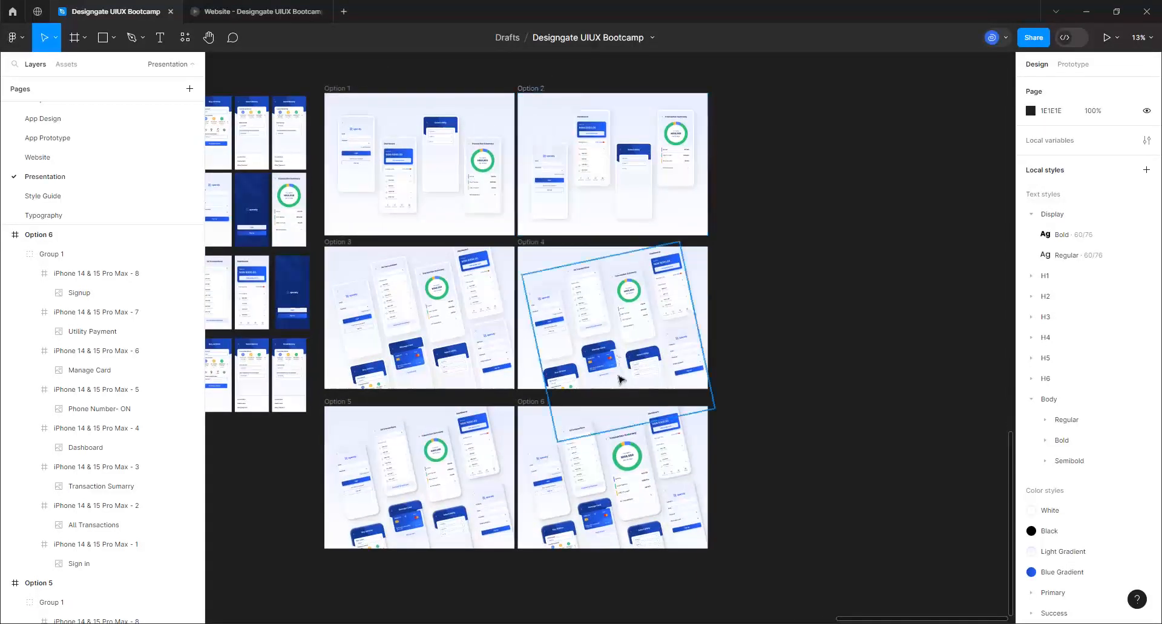
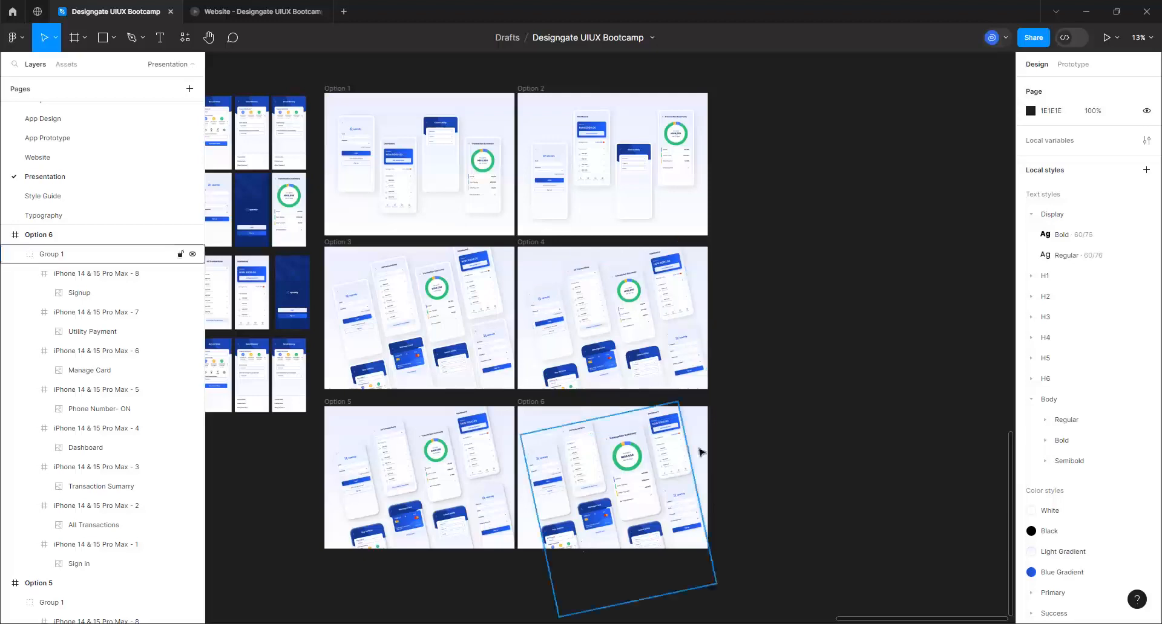
left_click(756, 315)
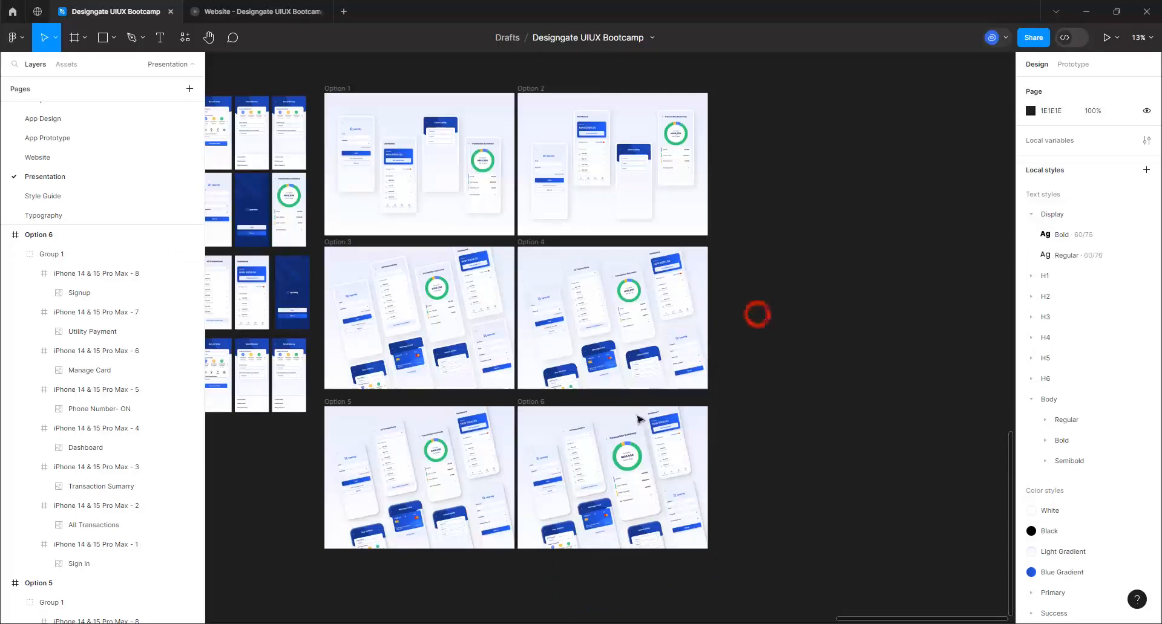
- Duplicate the Option 1 frame and place the copy beside Option 6 at X 8411, Y 3445
left_click(338, 88)
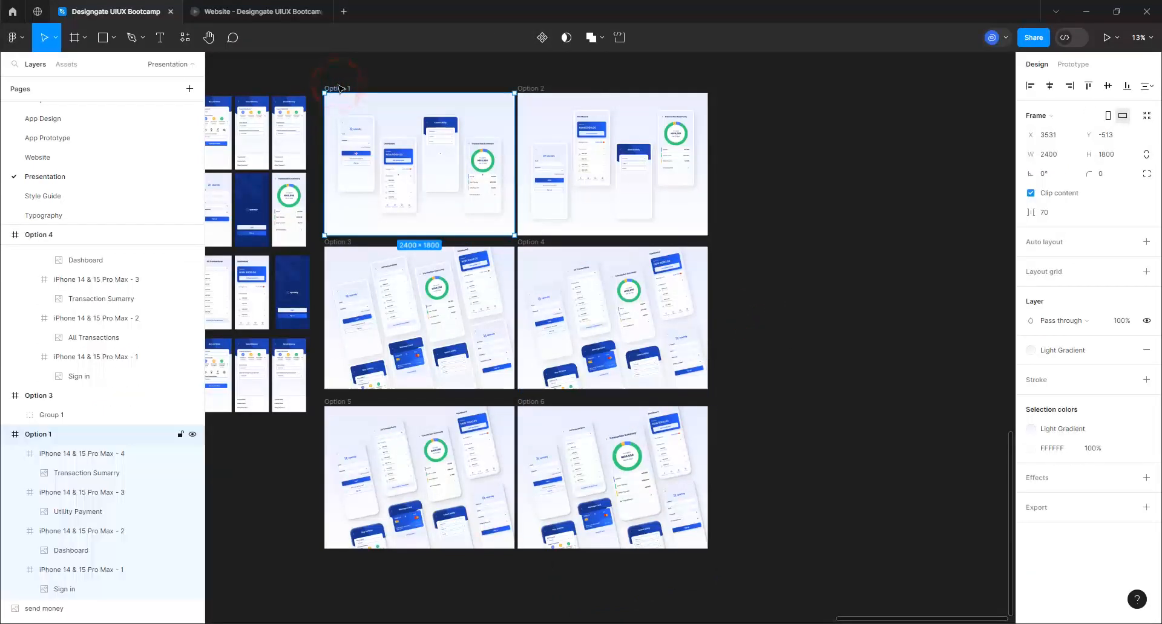
key("ctrl+d")
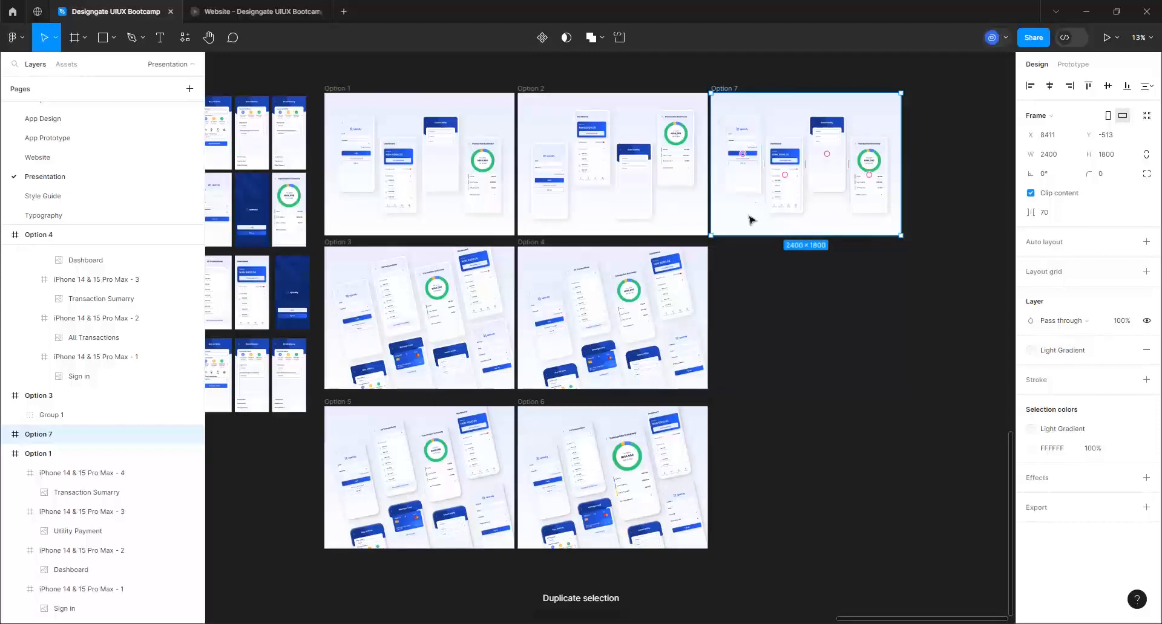
left_click(747, 216)
left_click_drag(745, 237, 750, 534)
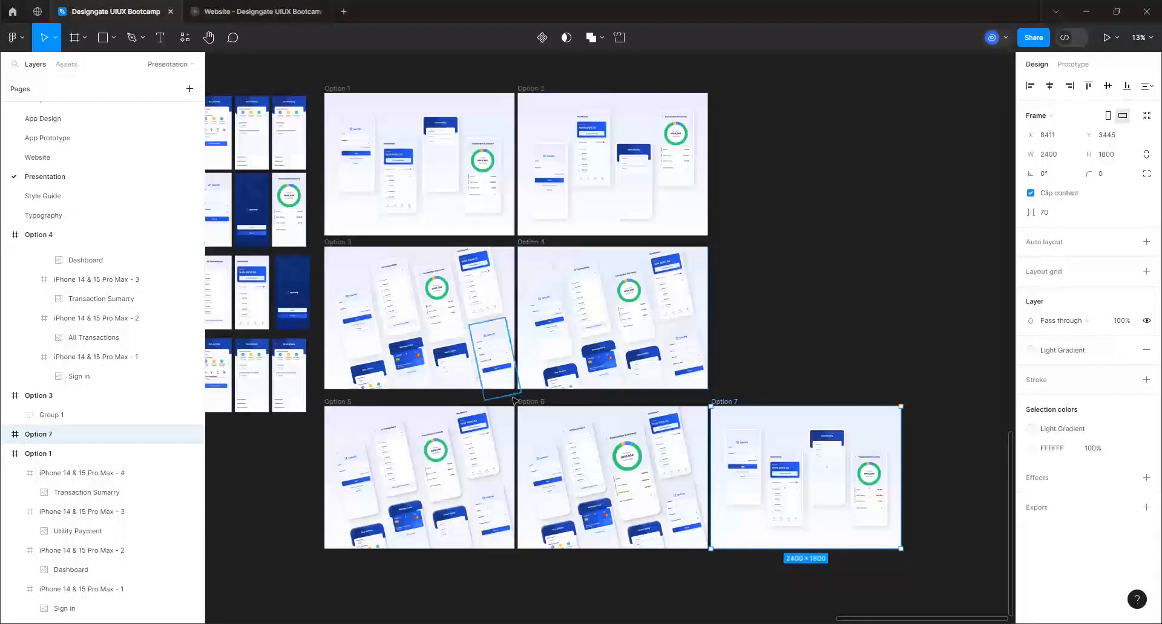
- Shift the Option 7 frame to X 8455, widening the gap to Option 6
scroll(480, 370, "down", 1)
key("shift+2")
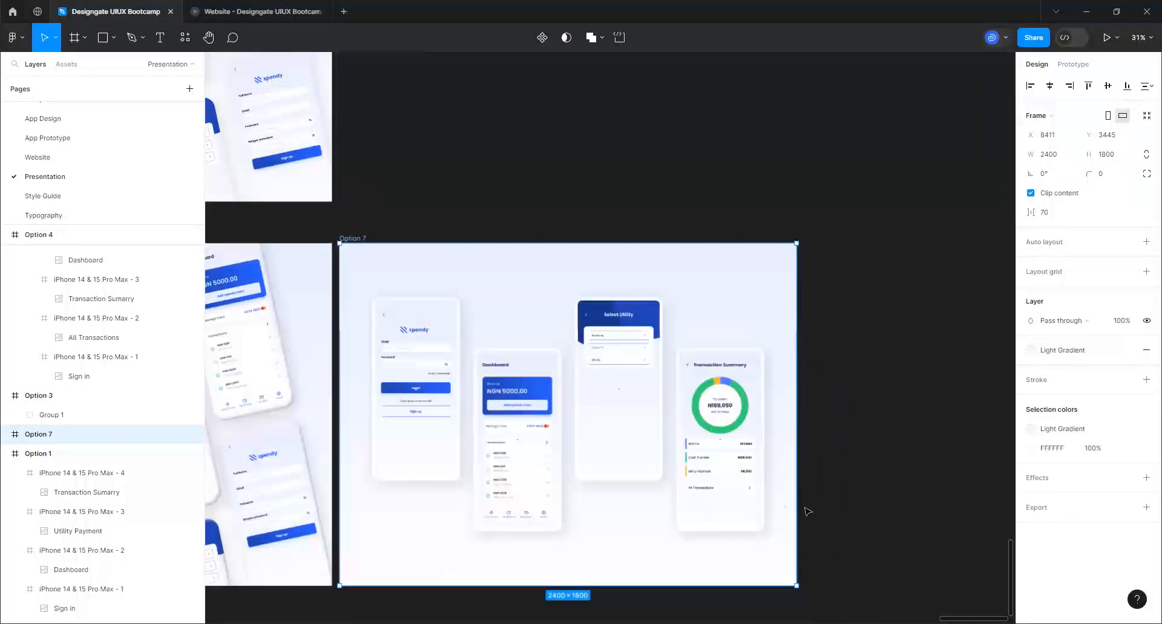
left_click(352, 239)
left_click_drag(352, 239, 360, 239)
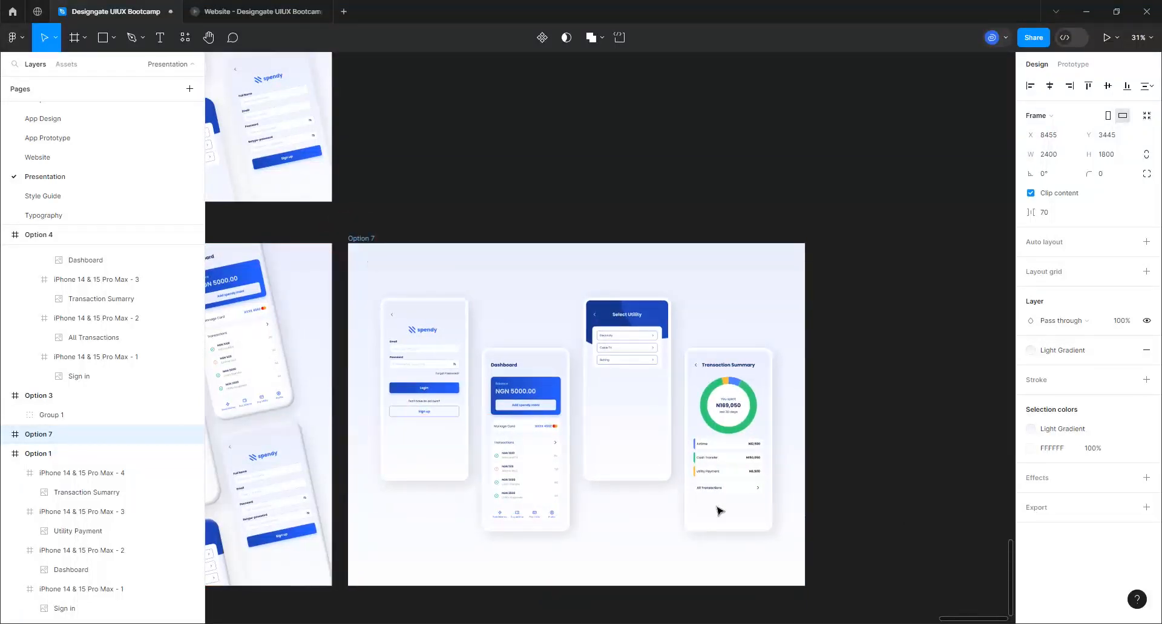
- Copy the Tabbar 3 navigation bar from the Dashboard New User screen on the App Prototype page
scroll(736, 549, "up", 3)
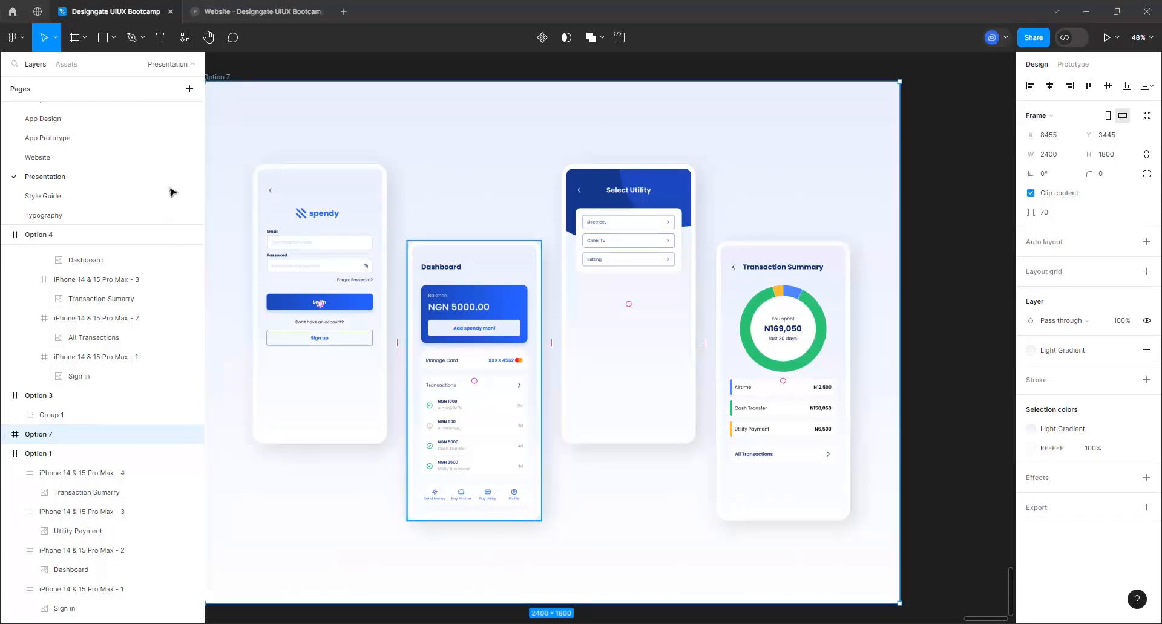
left_click(47, 139)
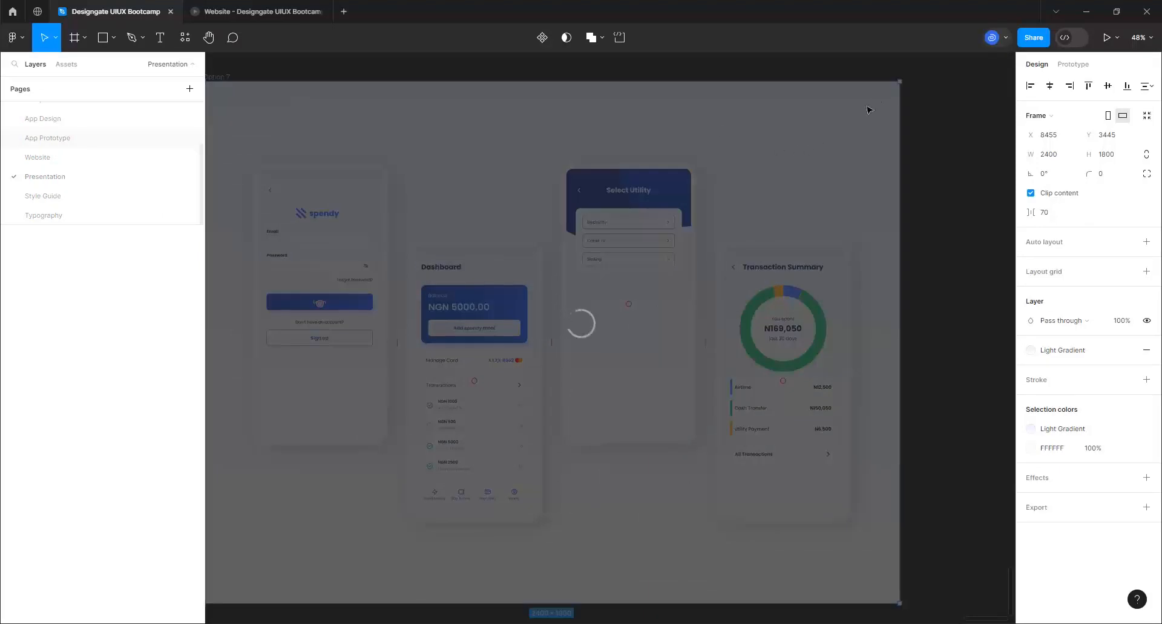
scroll(513, 383, "up", 5)
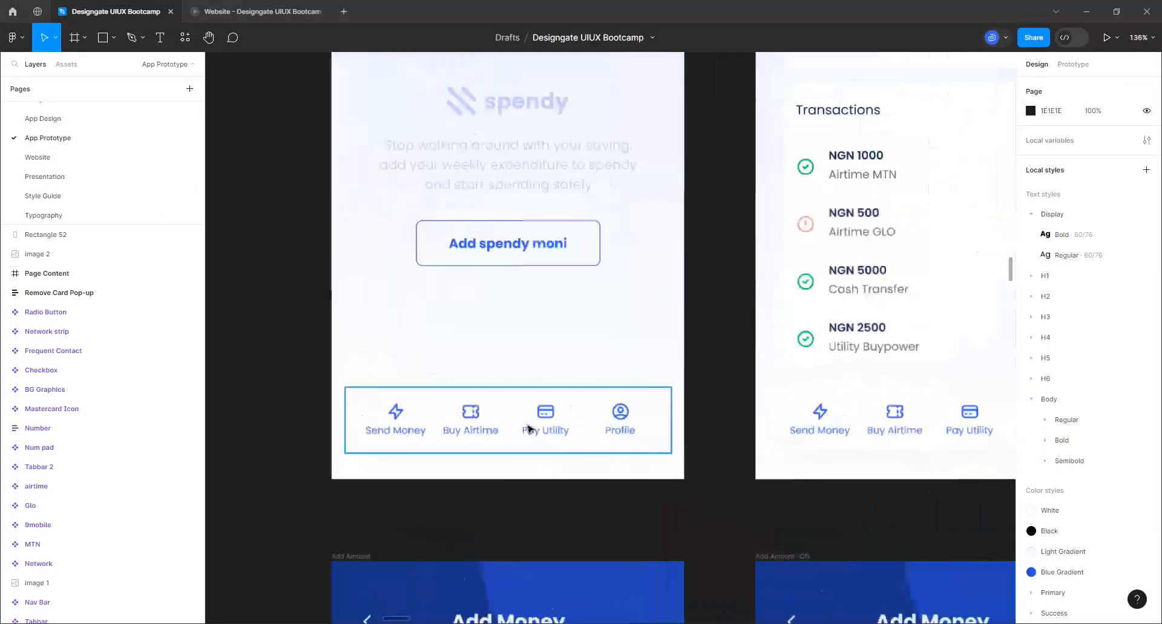
left_click(527, 419)
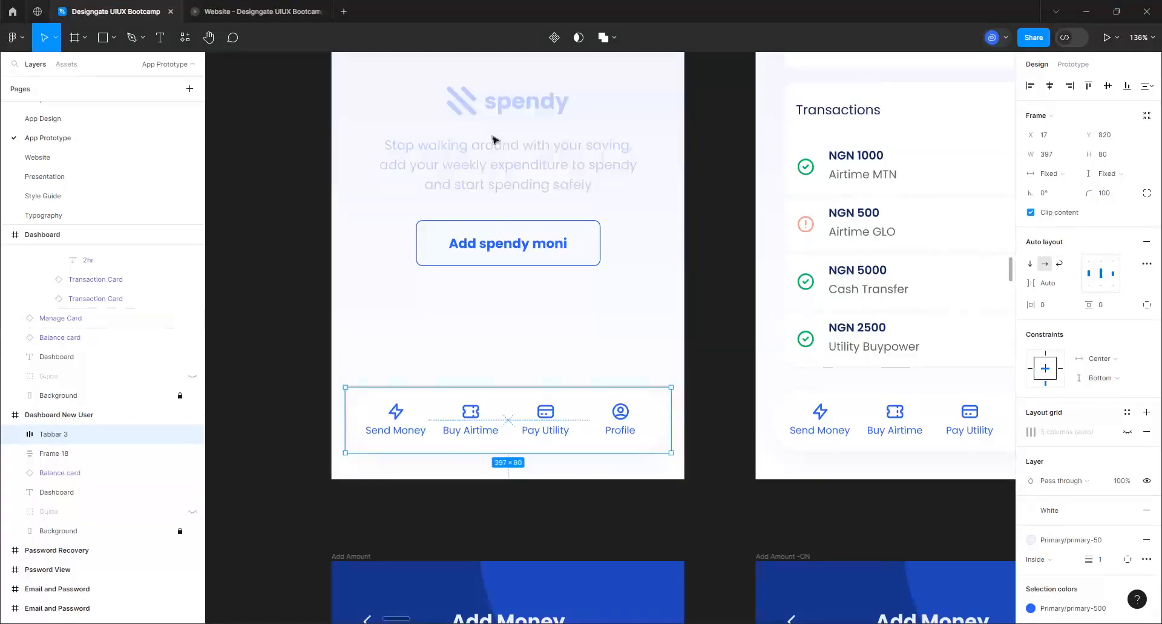
- Paste the tab bar into the Option 7 frame on the Presentation page and place it at X 1200, Y 1458, beside the Dashboard phone
left_click(34, 177)
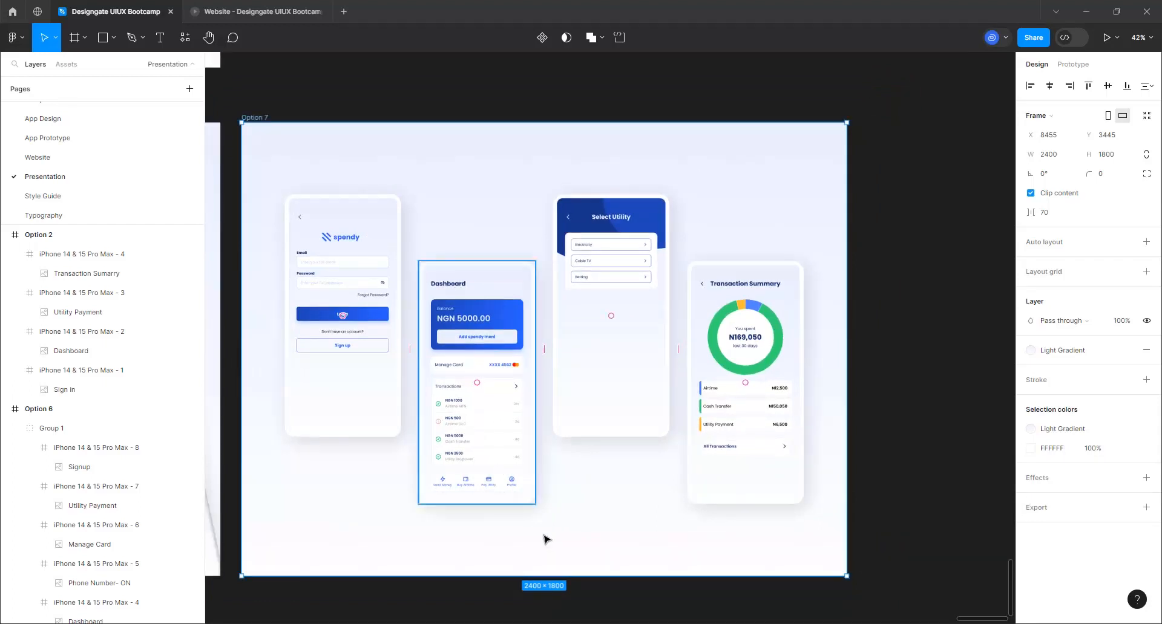
left_click(549, 506)
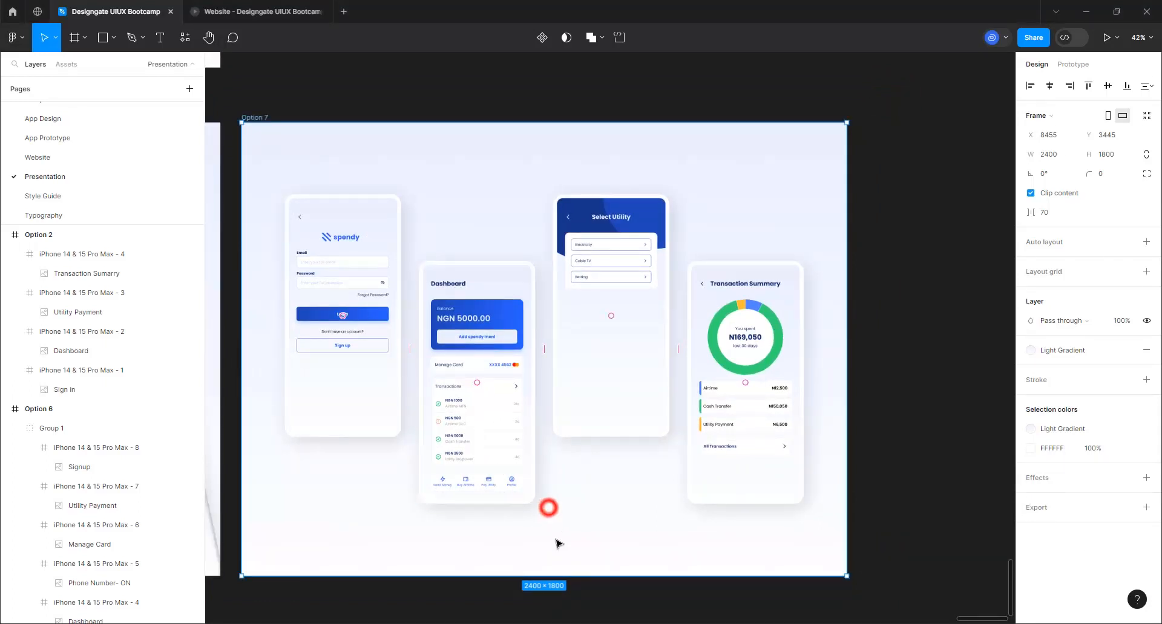
left_click(472, 482)
left_click(266, 117)
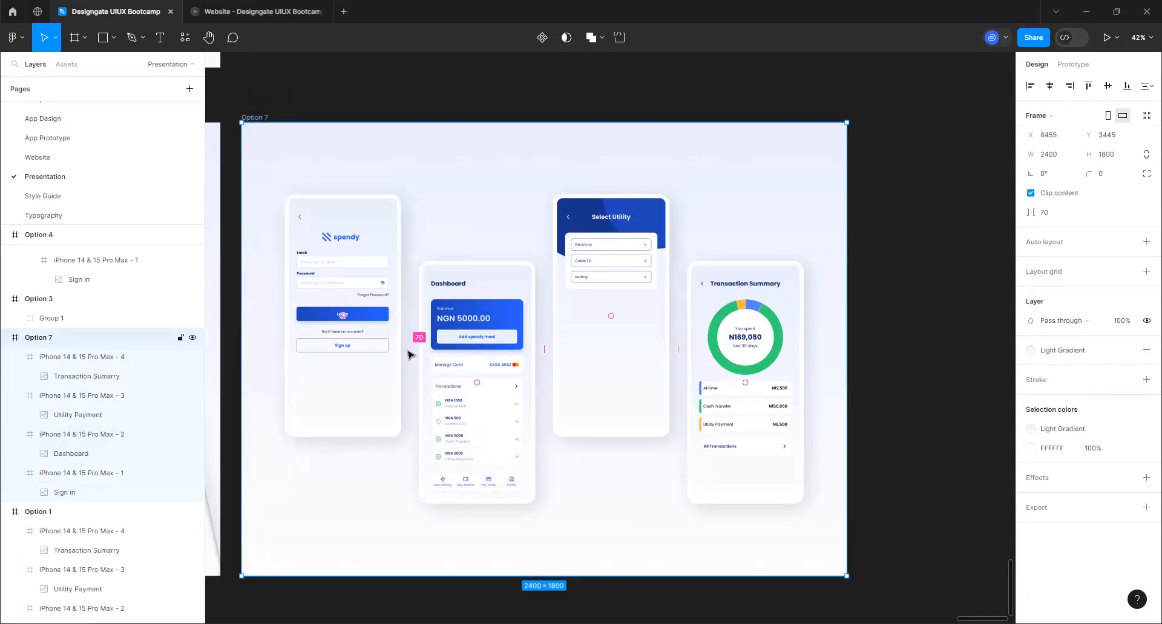
key("ctrl+v")
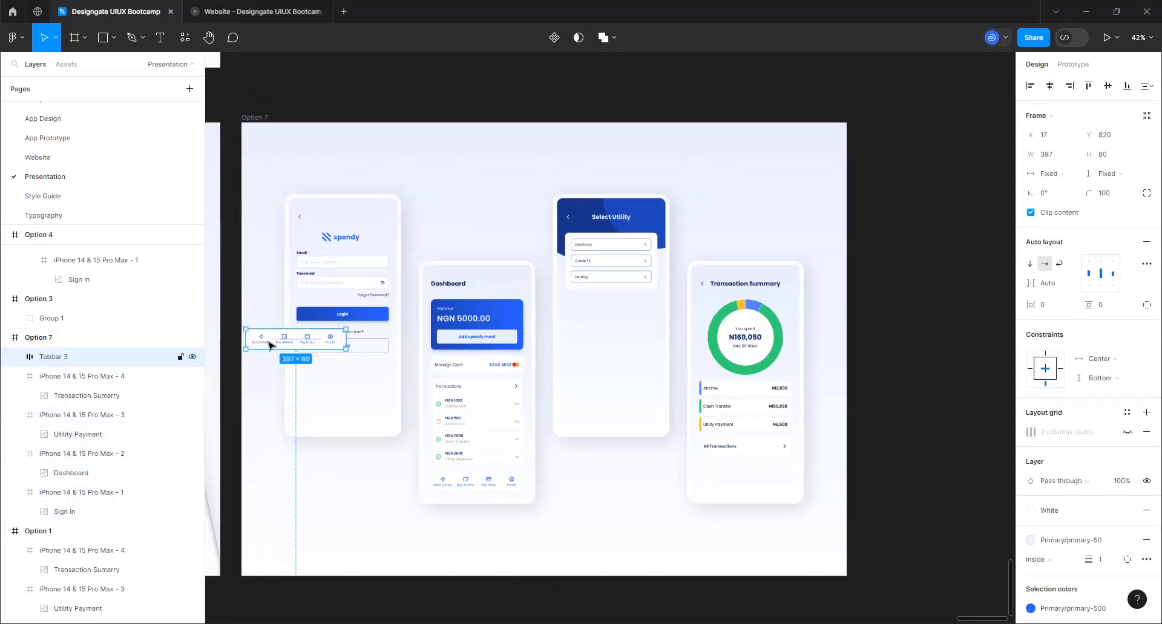
left_click(266, 340)
left_click_drag(267, 339, 569, 505)
- Scale the pasted tab bar up proportionally to 595.5 × 120
scroll(555, 529, "up", 10)
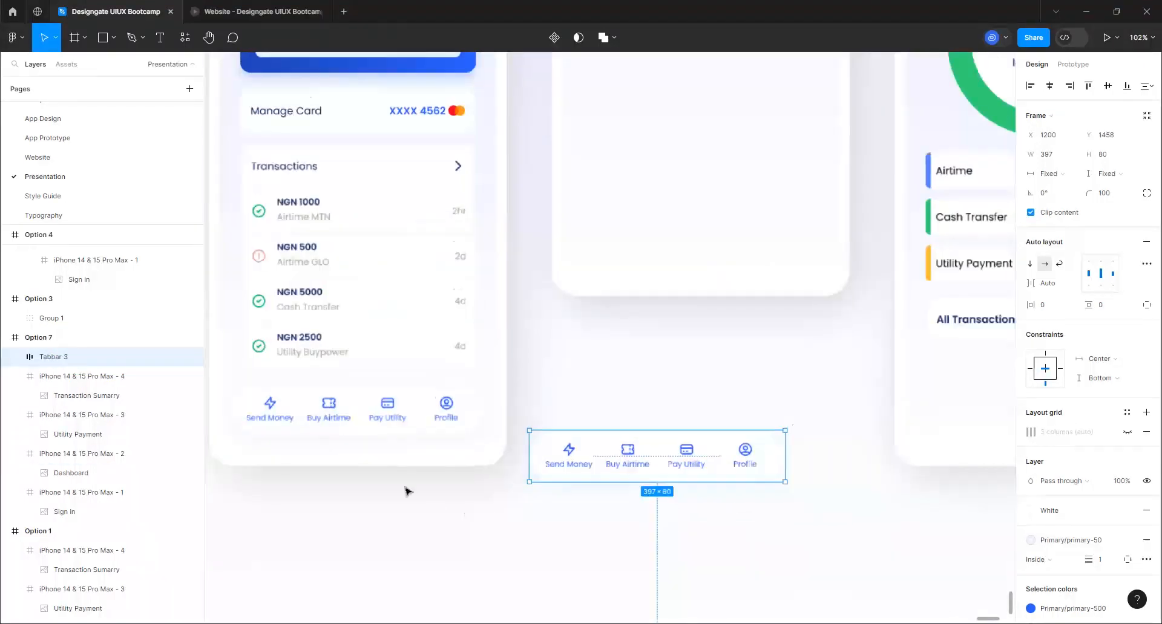
key("k")
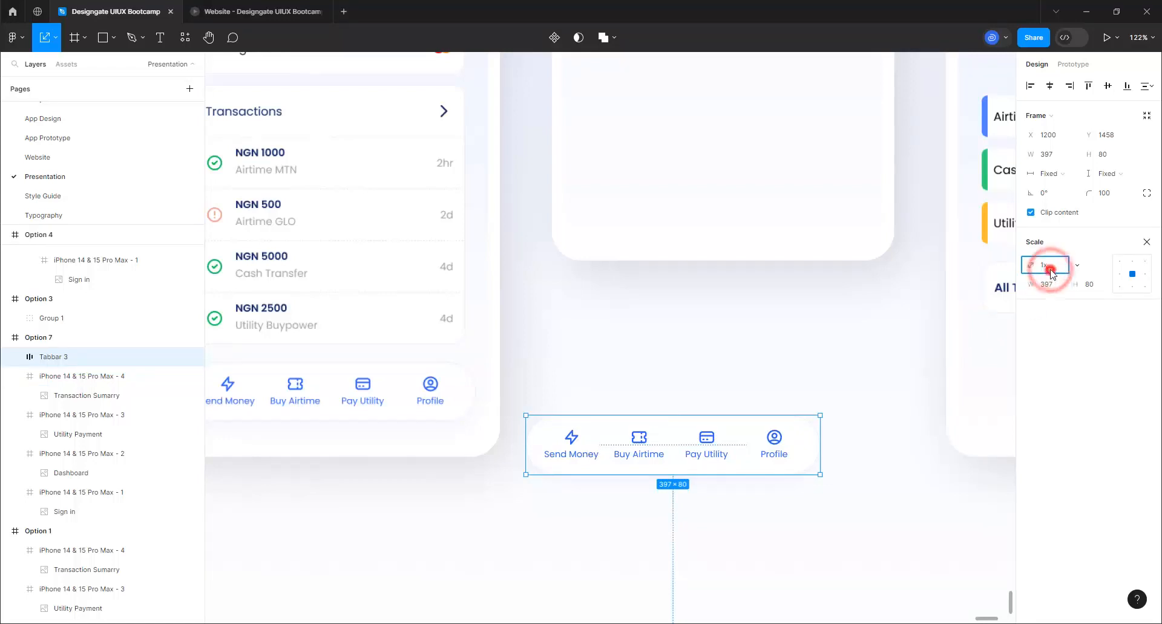
left_click_drag(1050, 271, 1041, 270)
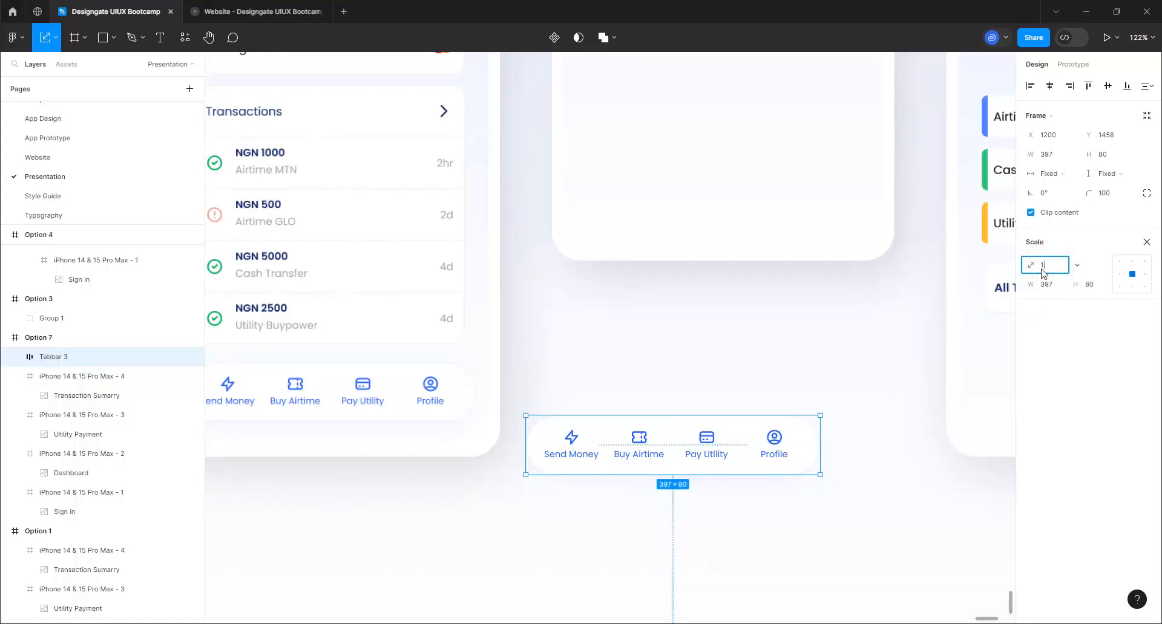
key("Return")
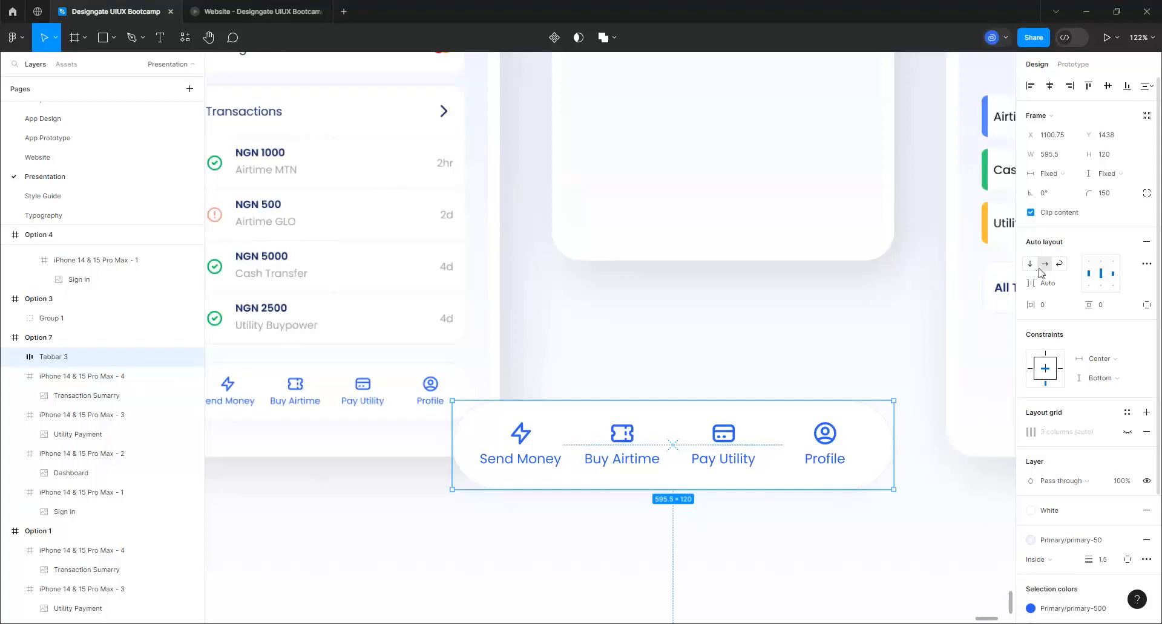
- Move the enlarged tab bar over the Dashboard phone's bottom navigation at X 727, Y 1378 and clear the selection
scroll(669, 395, "down", 5)
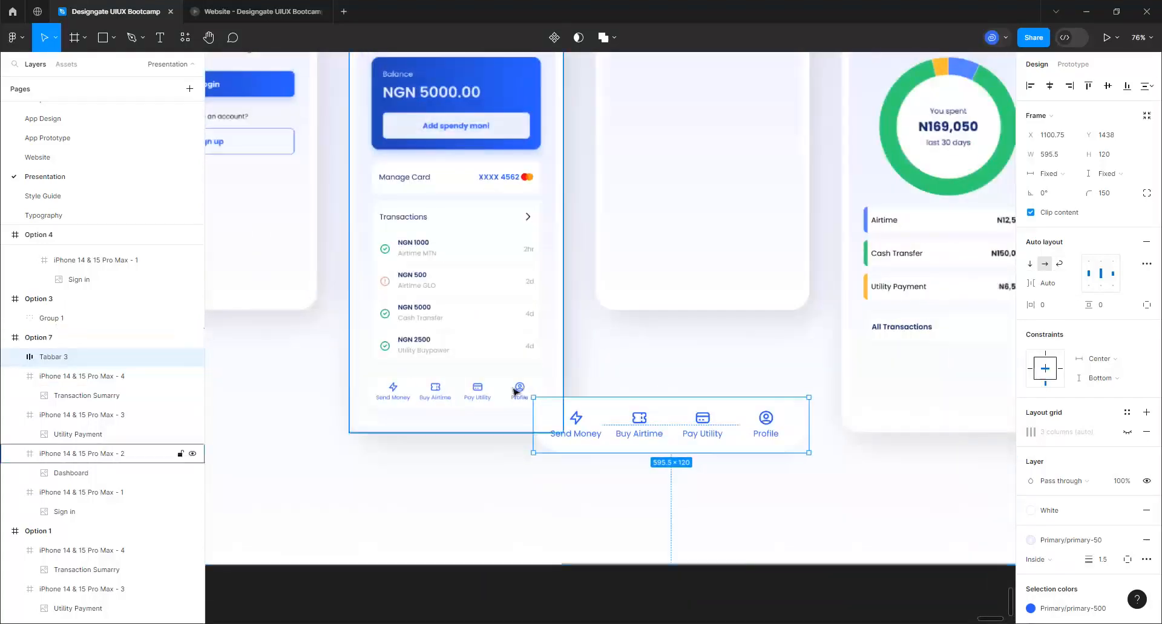
scroll(414, 316, "up", 1)
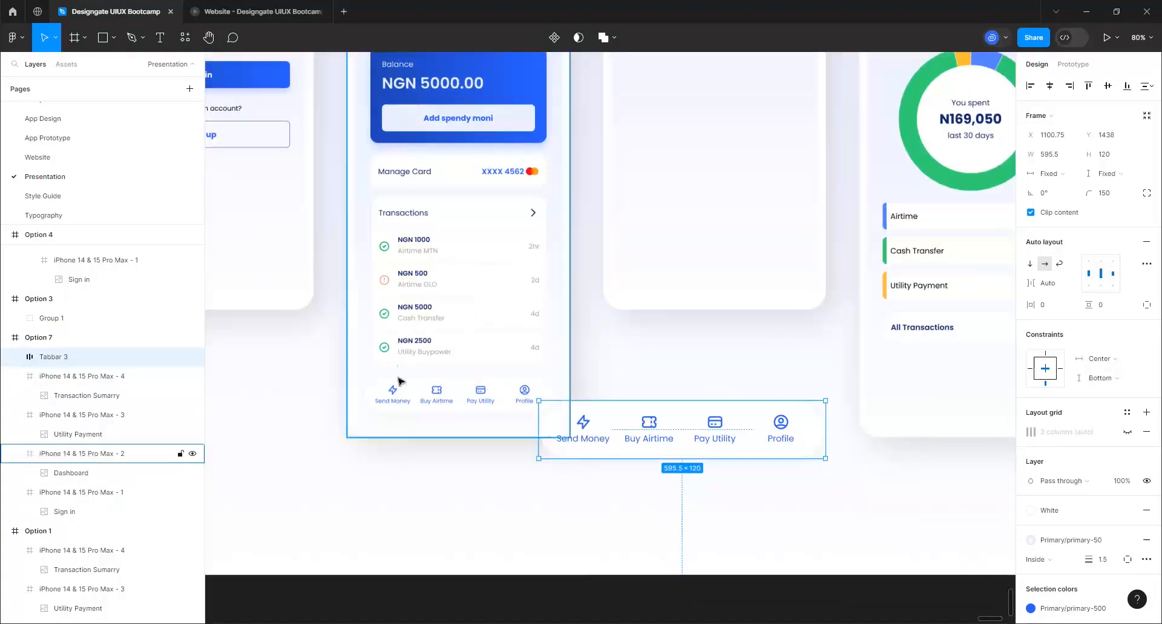
left_click_drag(624, 446, 445, 422)
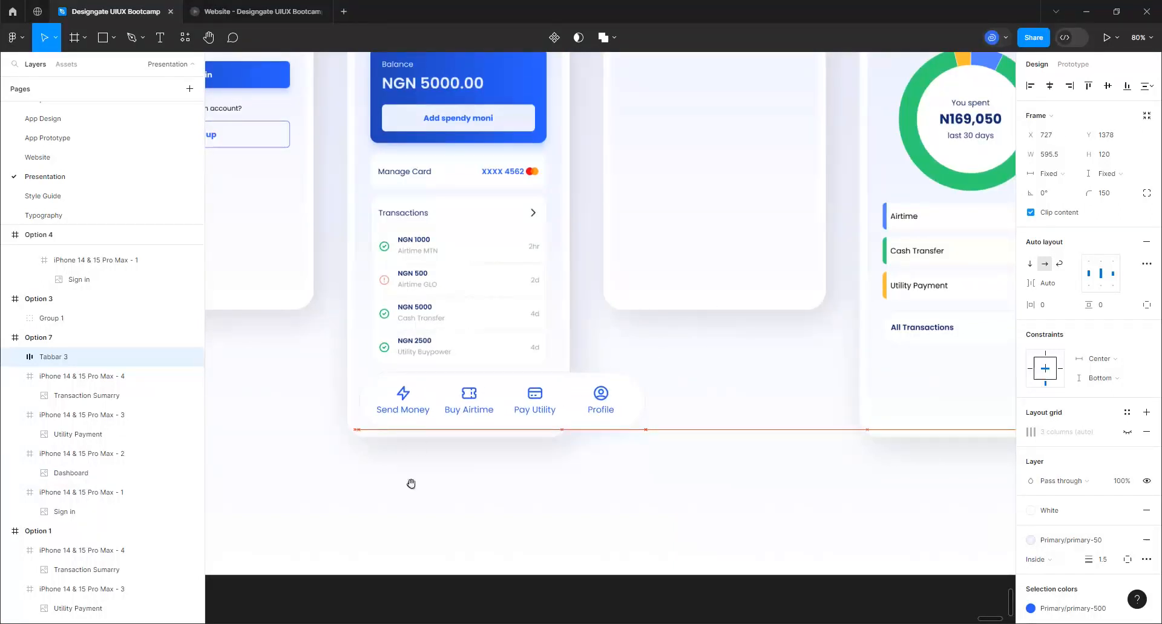
left_click_drag(410, 484, 411, 484)
left_click(753, 497)
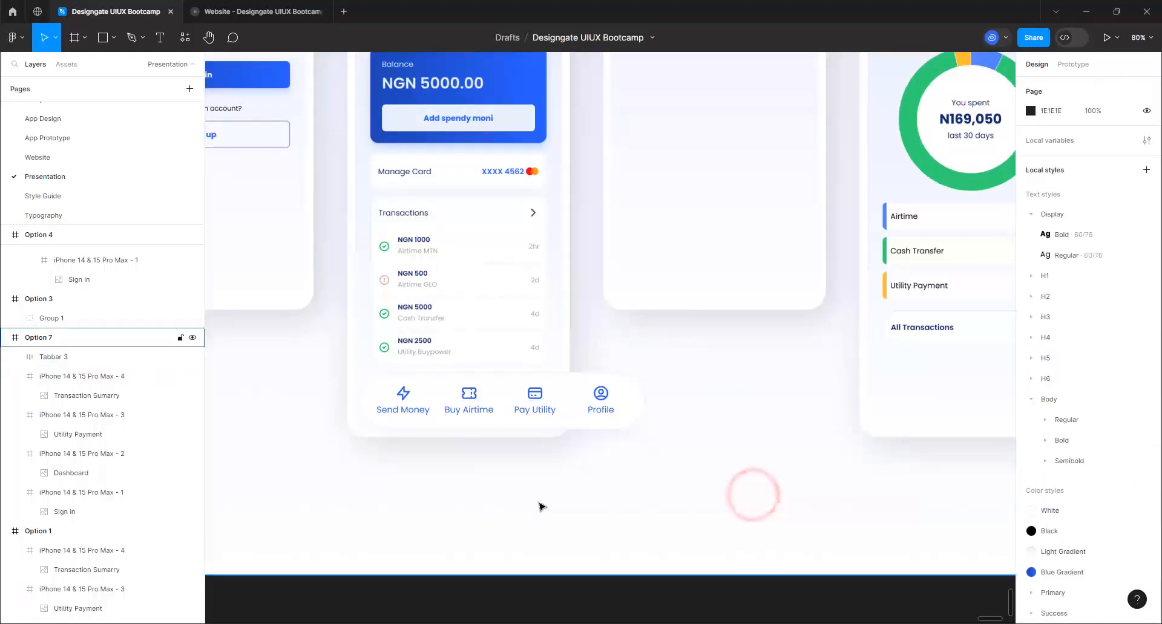
scroll(435, 458, "down", 3)
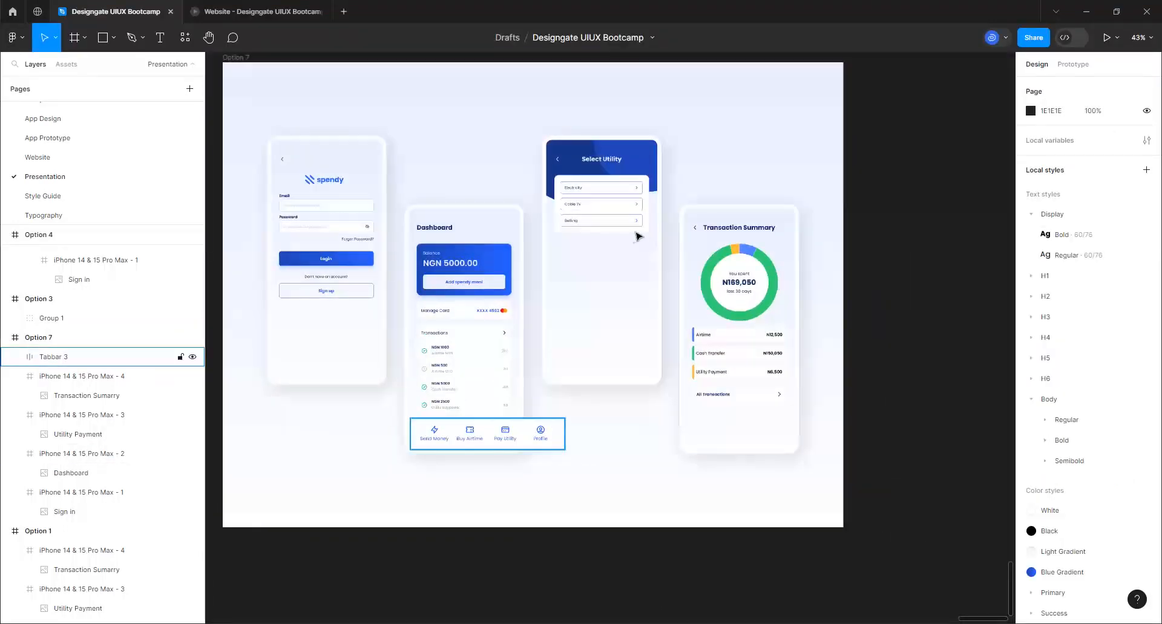
scroll(605, 387, "down", 1)
scroll(505, 436, "up", 3)
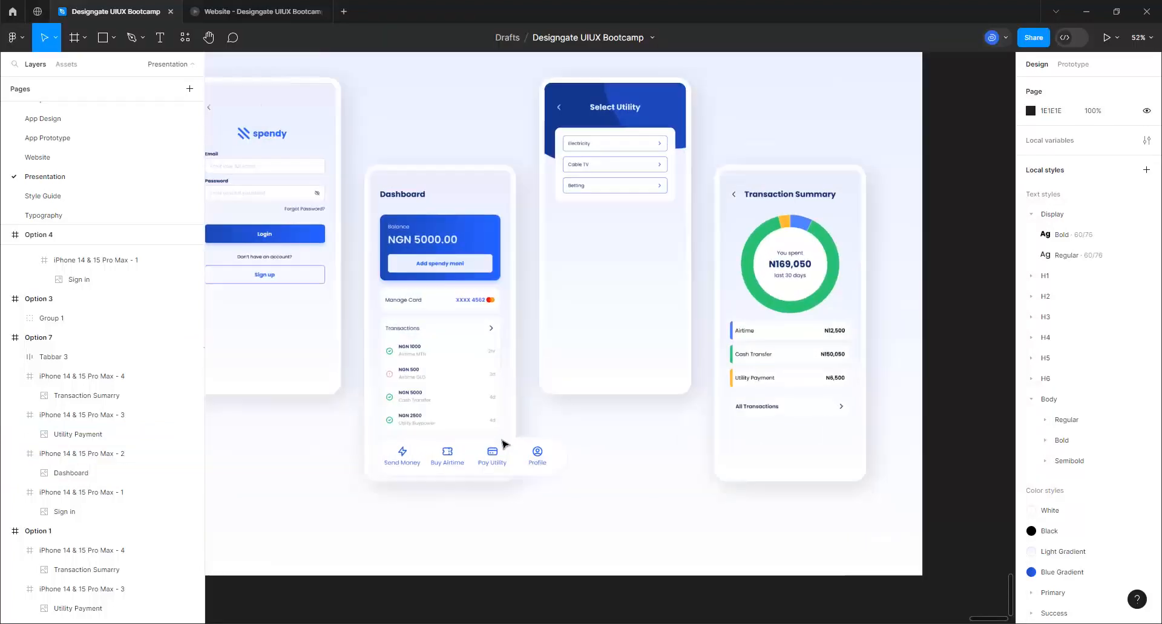
- Open the drop shadow settings of the enlarged tab bar over the Dashboard phone
left_click(557, 471)
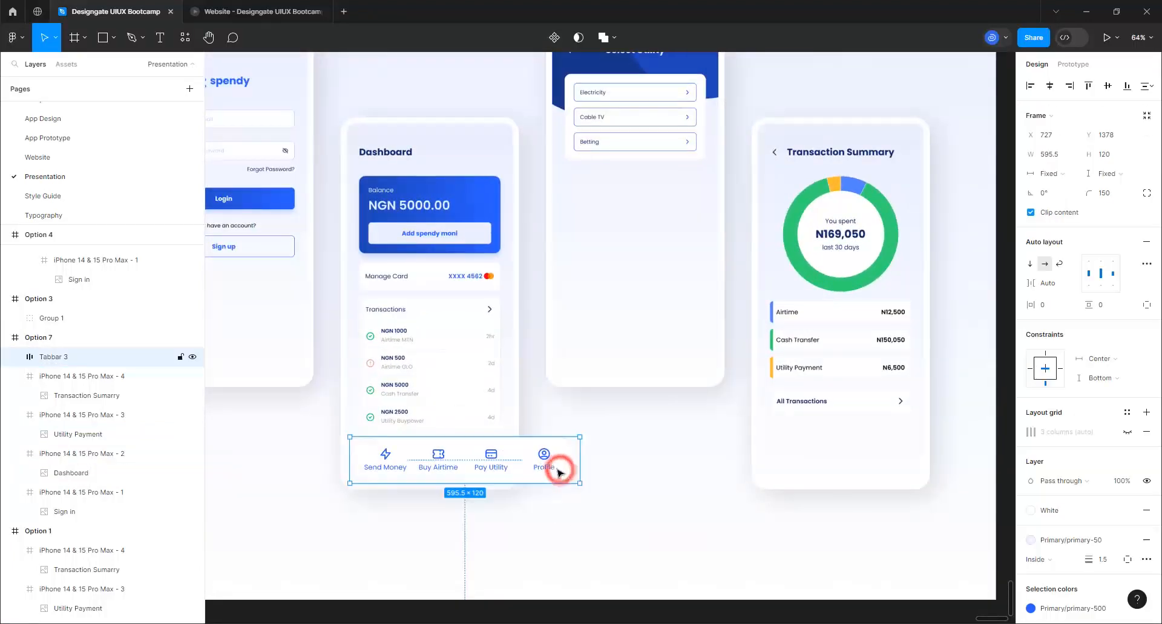
scroll(1085, 524, "down", 1)
scroll(1083, 524, "down", 3)
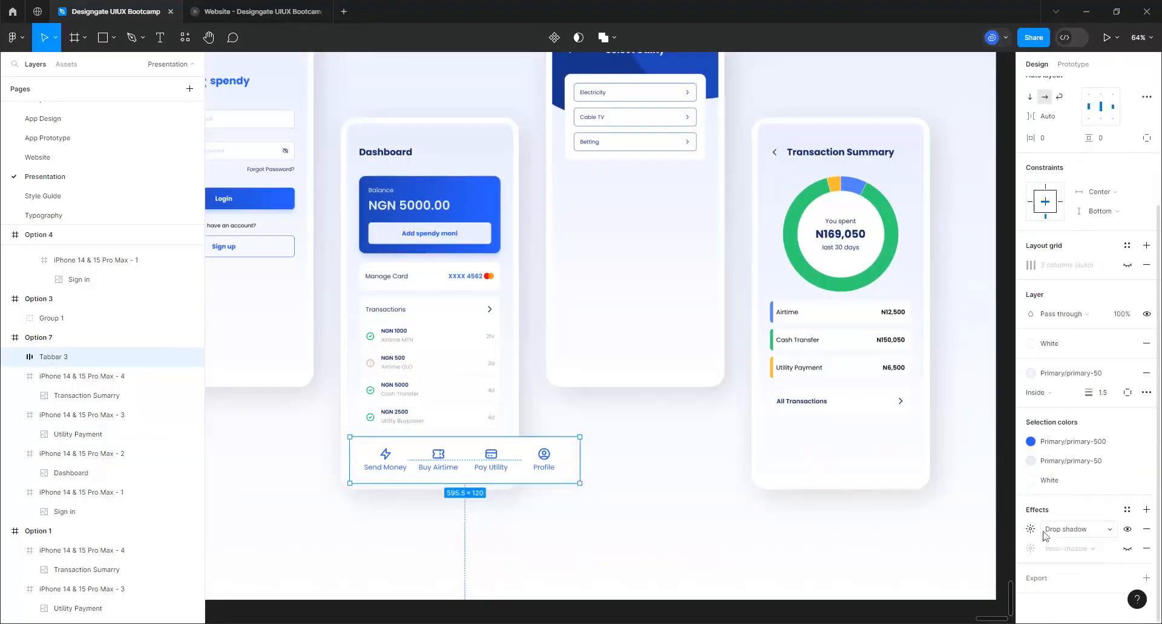
left_click(1024, 526)
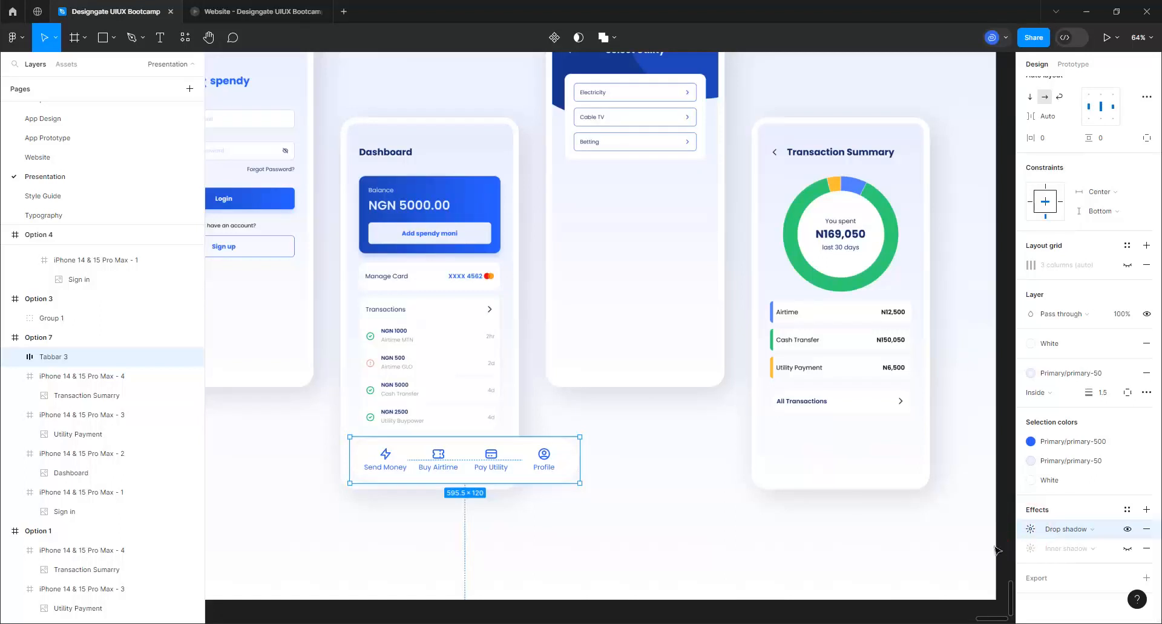
left_click(1030, 529)
left_click(898, 559)
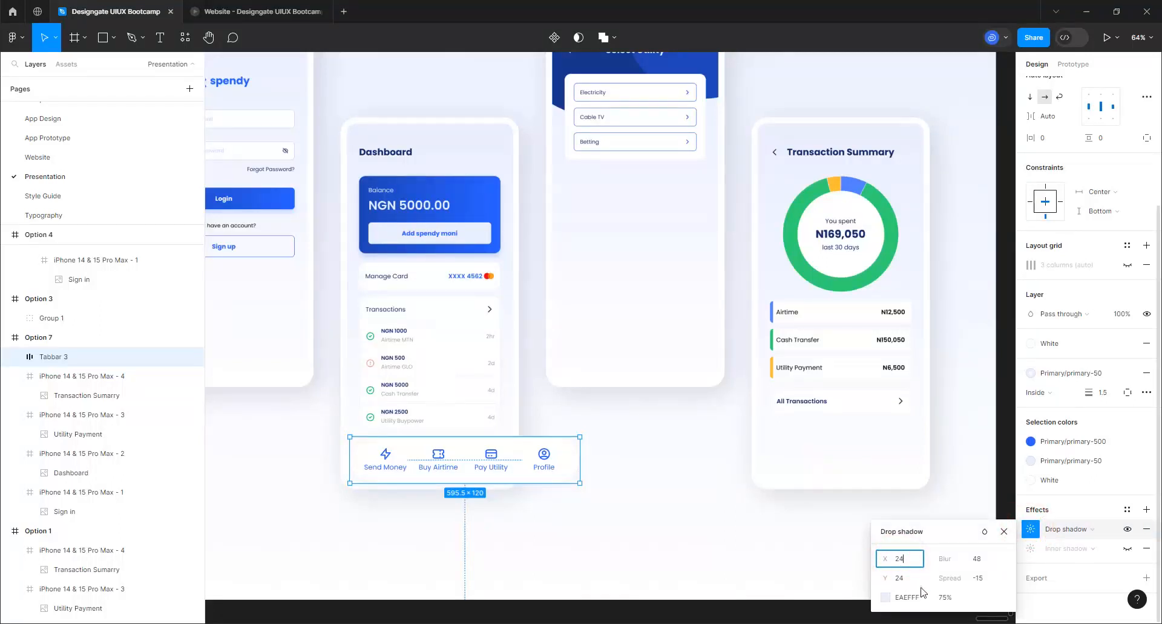
left_click(915, 582)
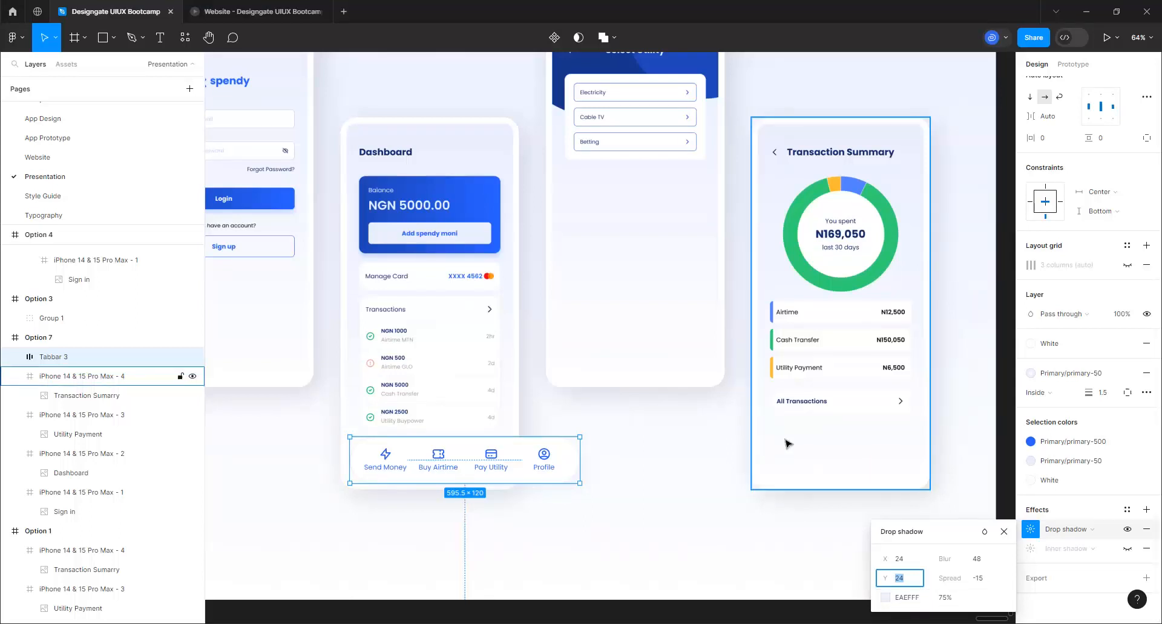
- Set the tab bar's drop shadow colour to the blue 2962FF, sampled from its Pay Utility icon
left_click(884, 598)
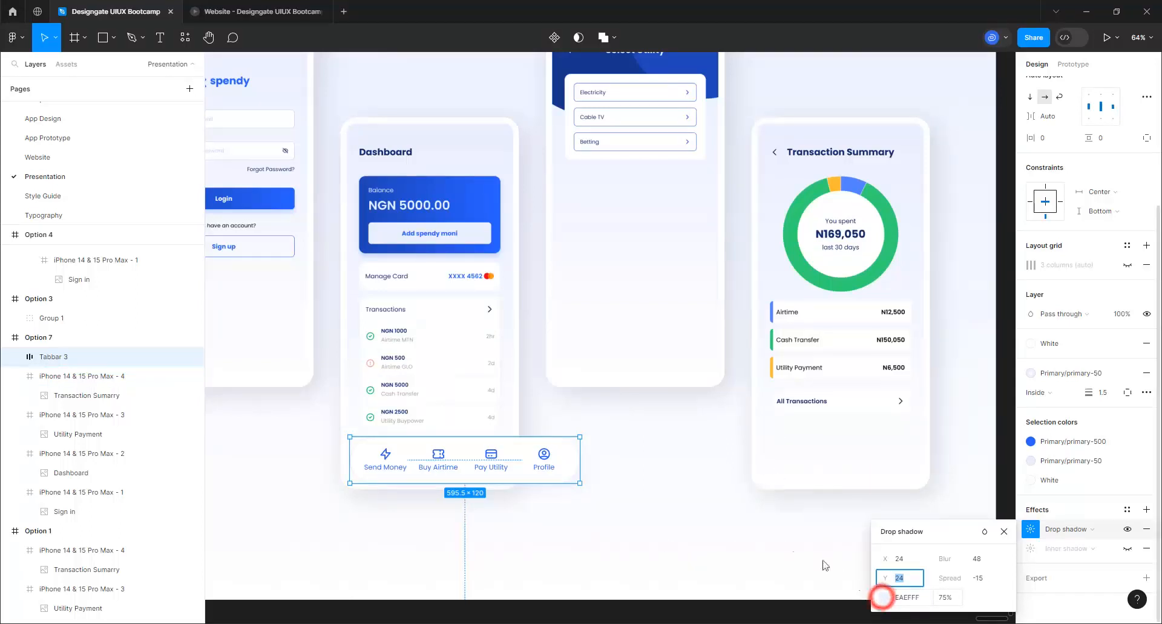
left_click(743, 482)
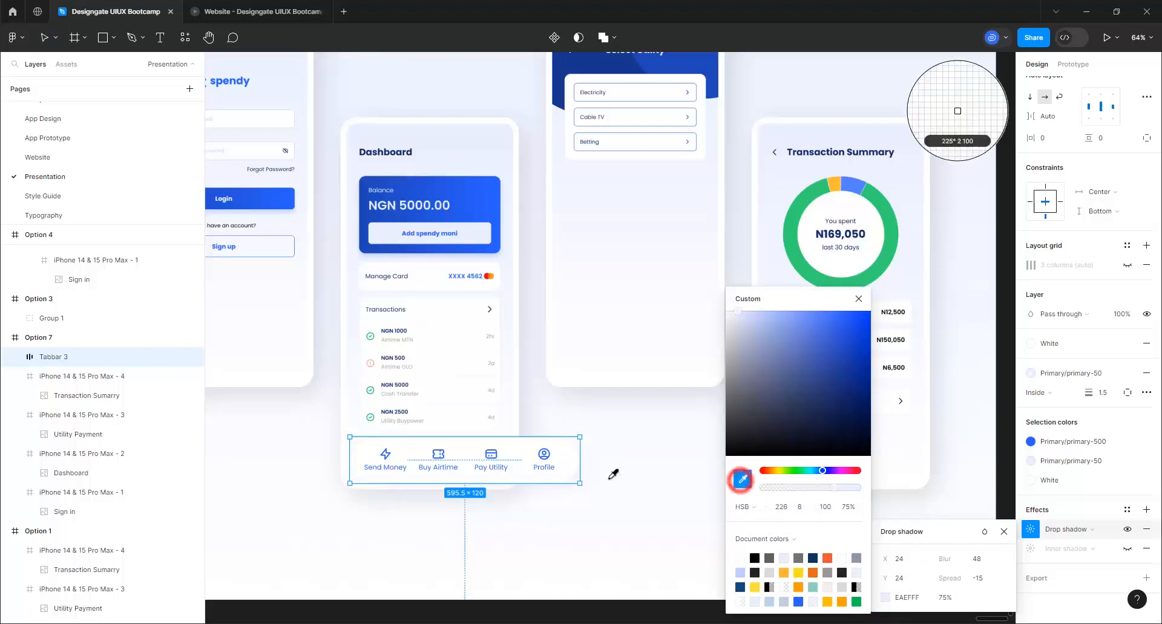
left_click(495, 451)
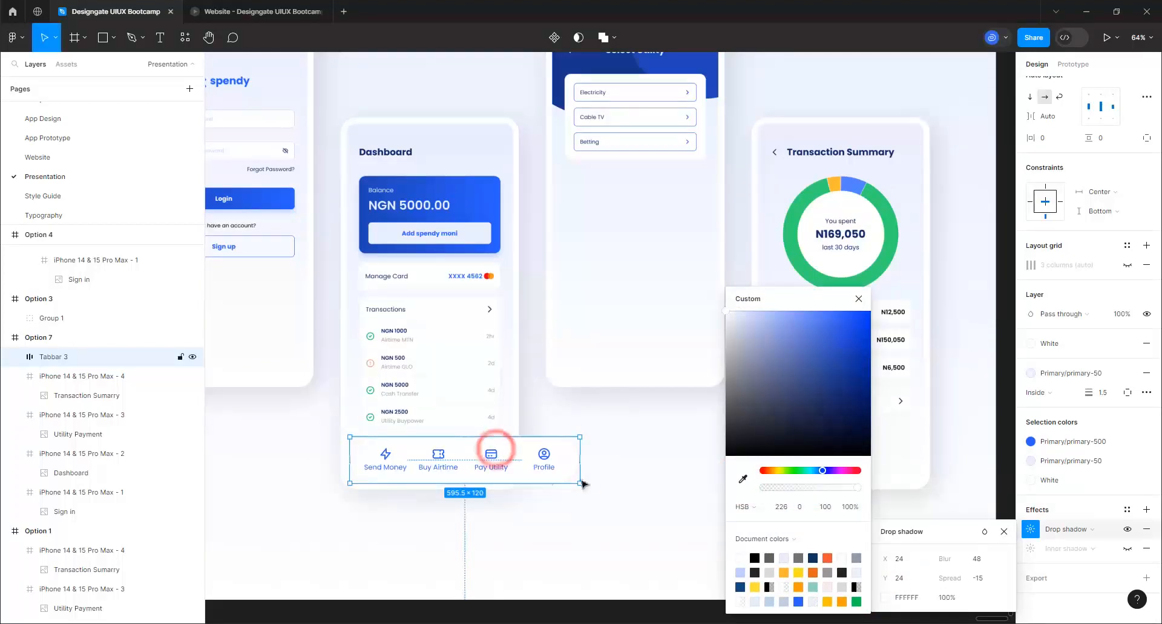
scroll(460, 478, "up", 10)
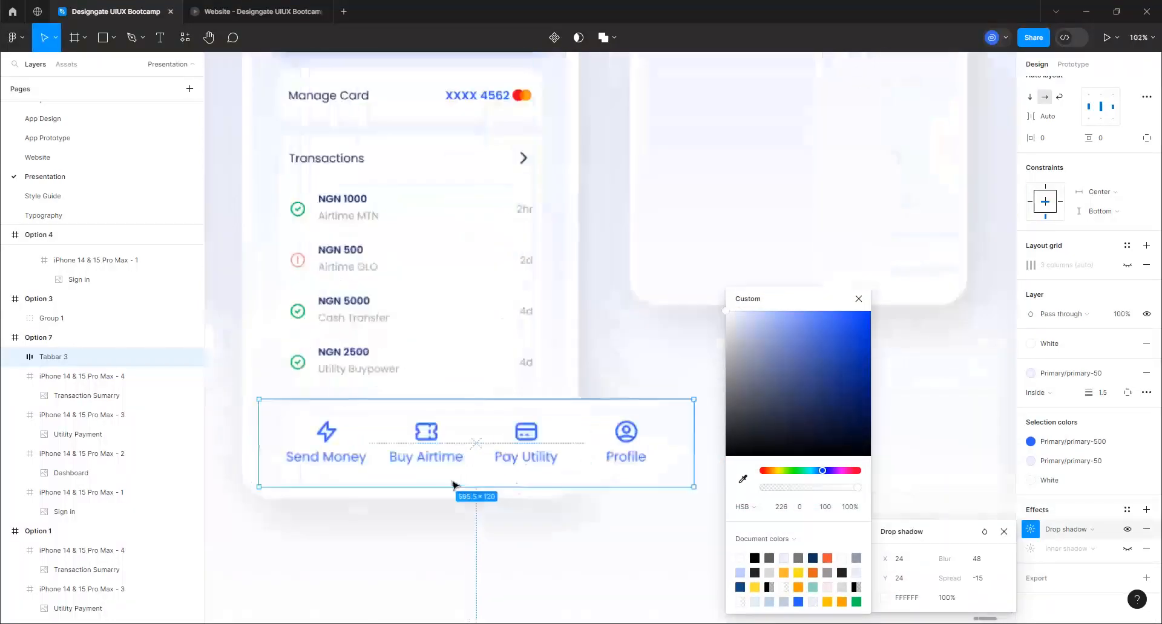
scroll(518, 433, "up", 3)
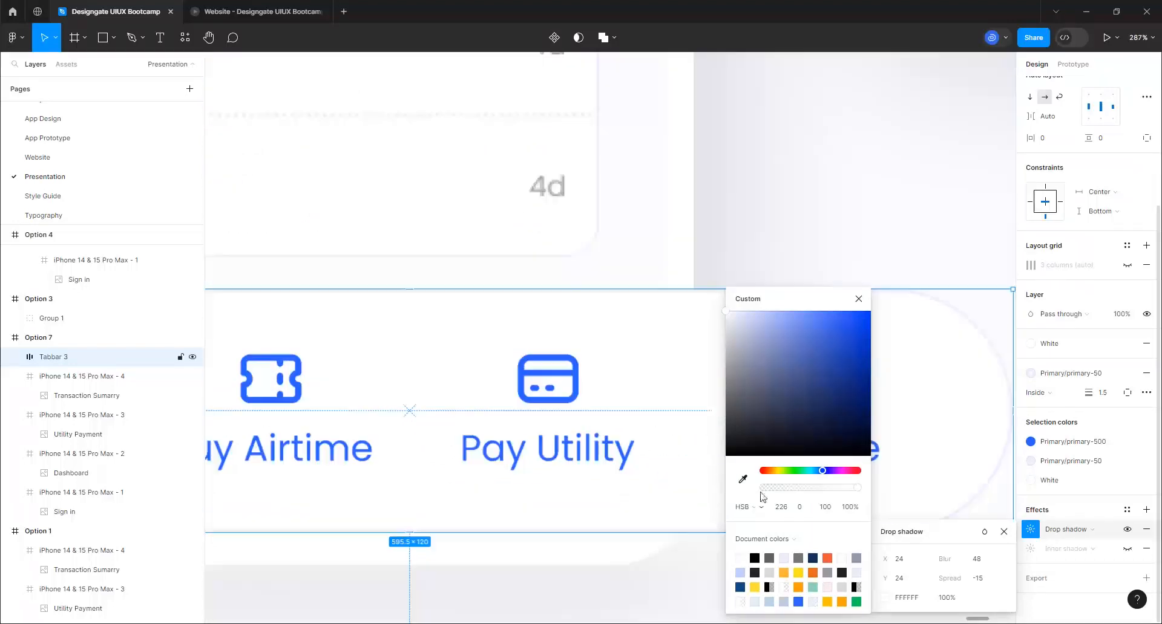
left_click(742, 479)
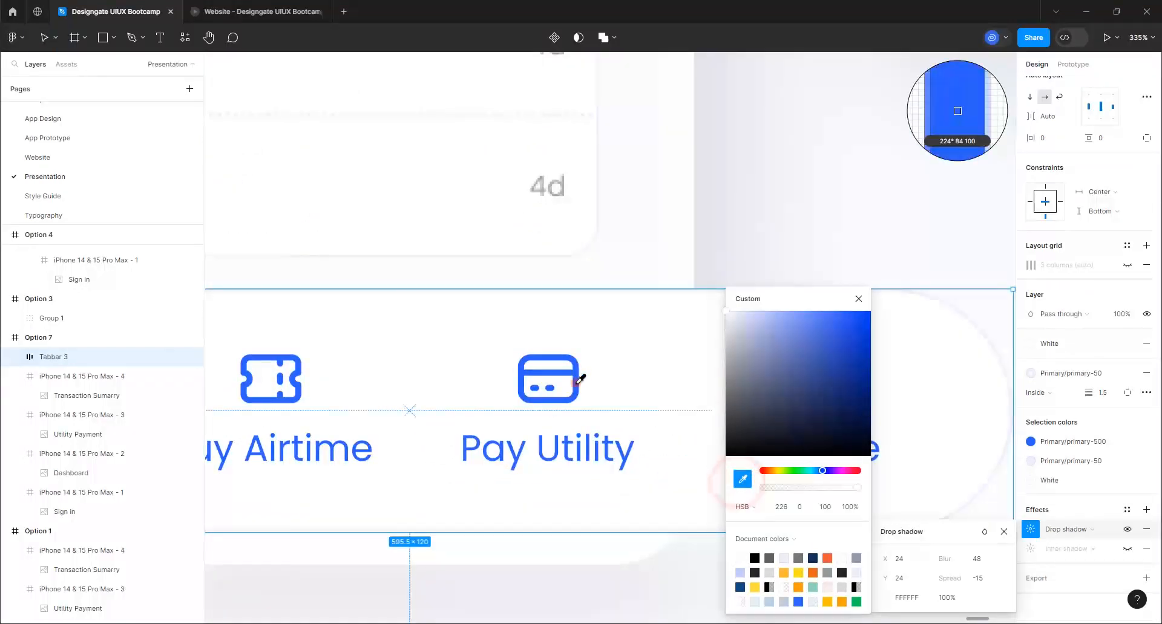
left_click(574, 382)
scroll(416, 410, "down", 5)
scroll(415, 410, "down", 5)
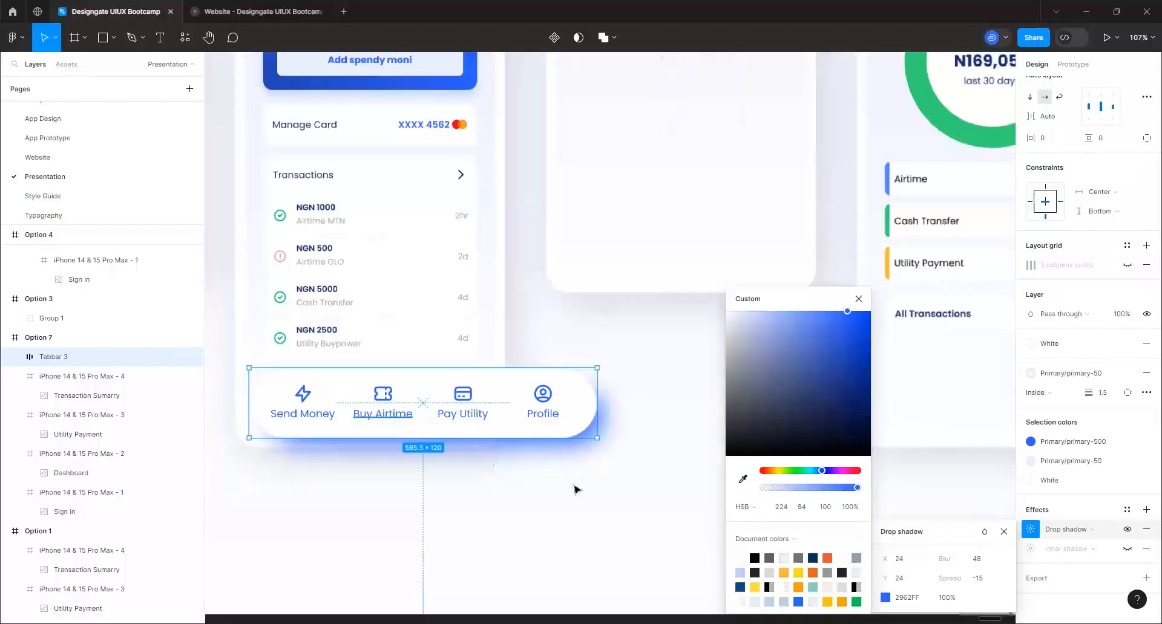
- Darken the tab bar's shadow colour to a brightness of 25 and set the shadow blur to 100
left_click(825, 507)
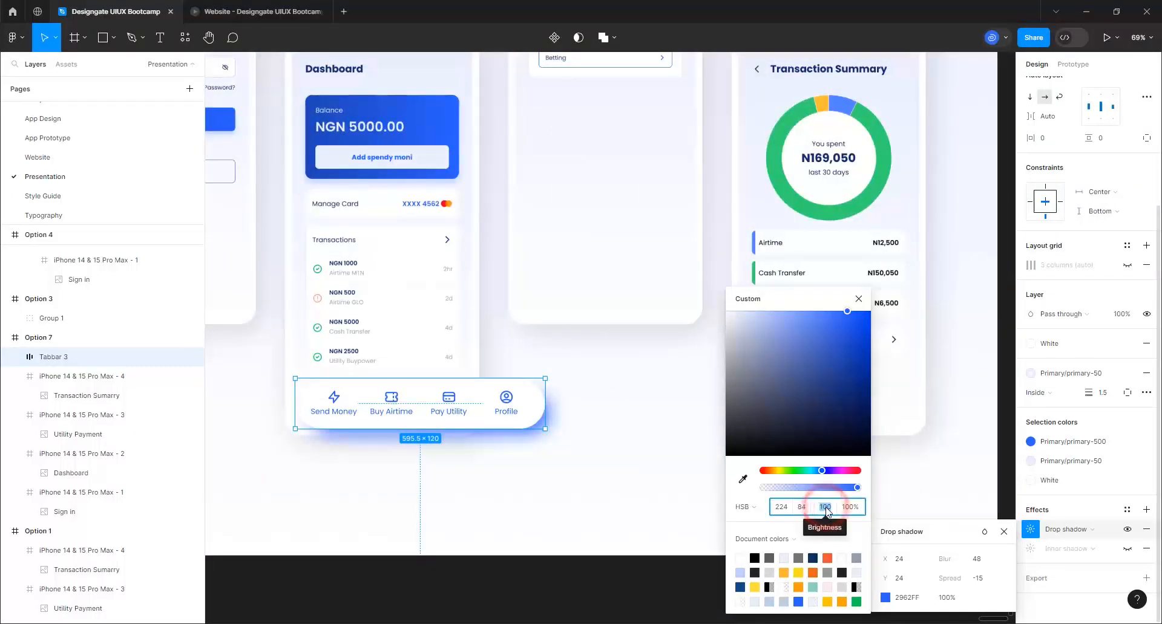
type("25")
left_click(801, 508)
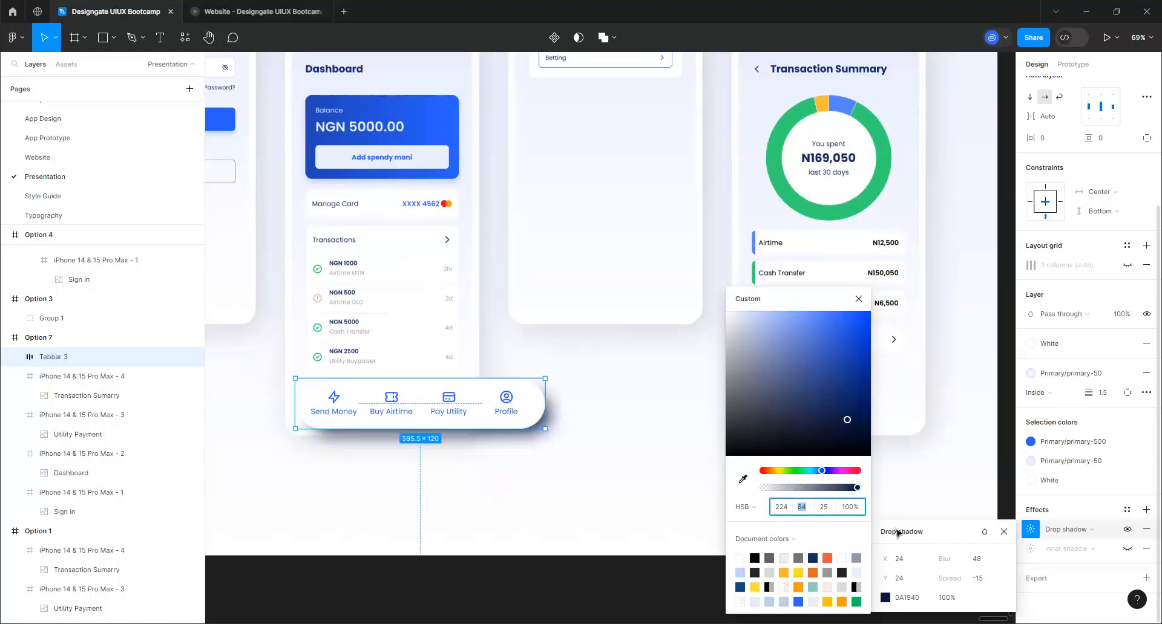
left_click(988, 562)
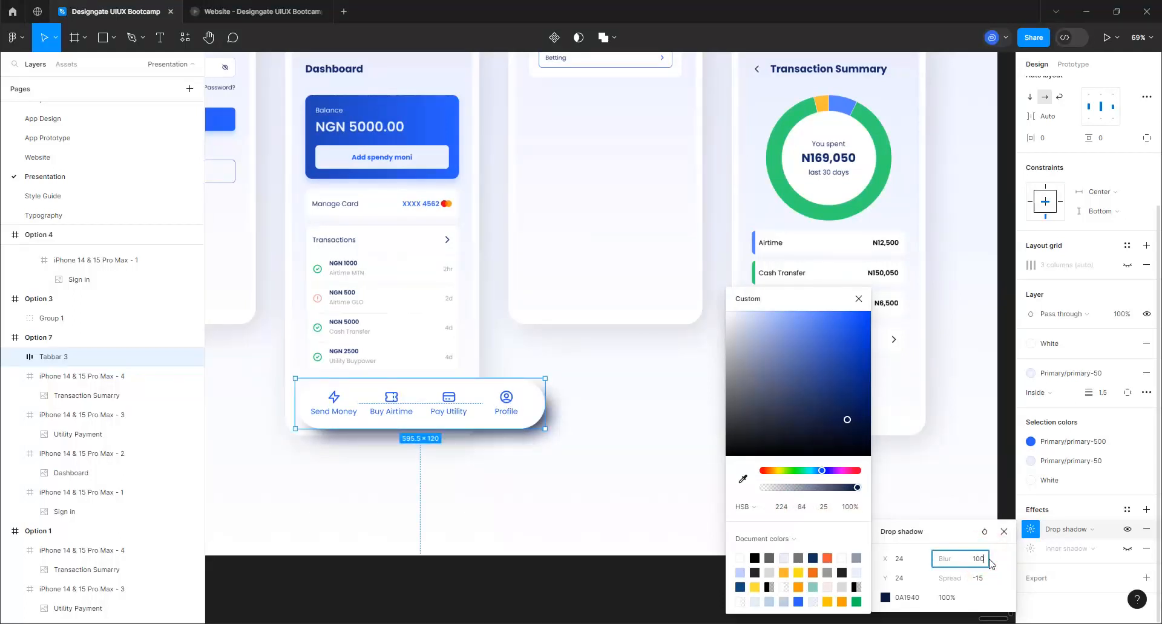
key("Return")
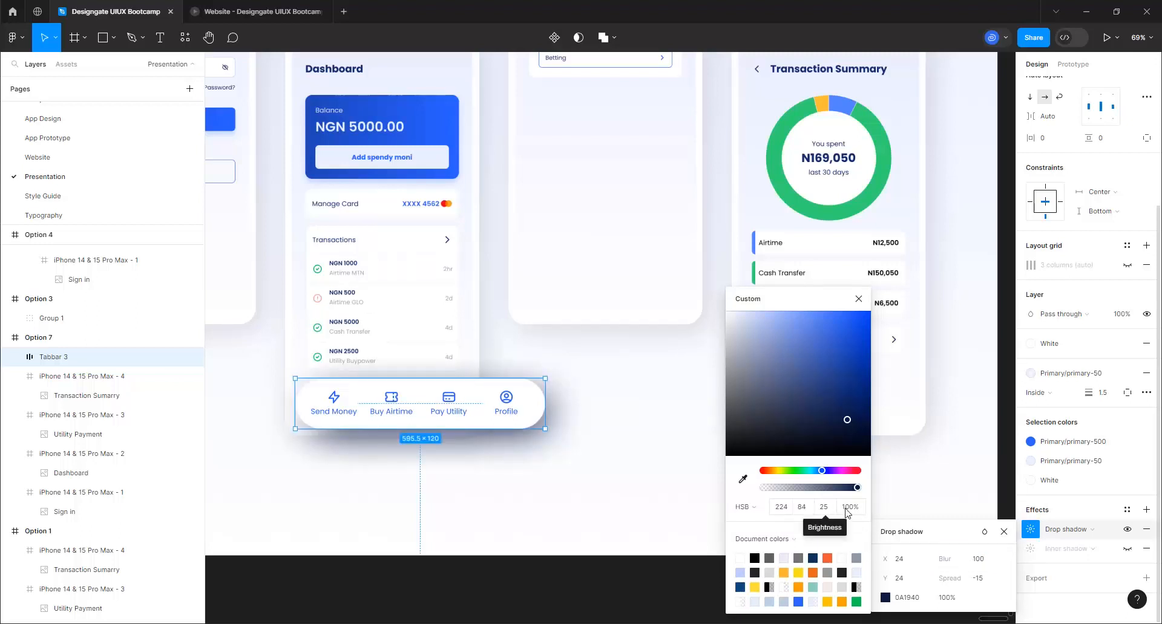
- Reduce the shadow colour's opacity to 40%, close the shadow settings and clear the selection
left_click(845, 508)
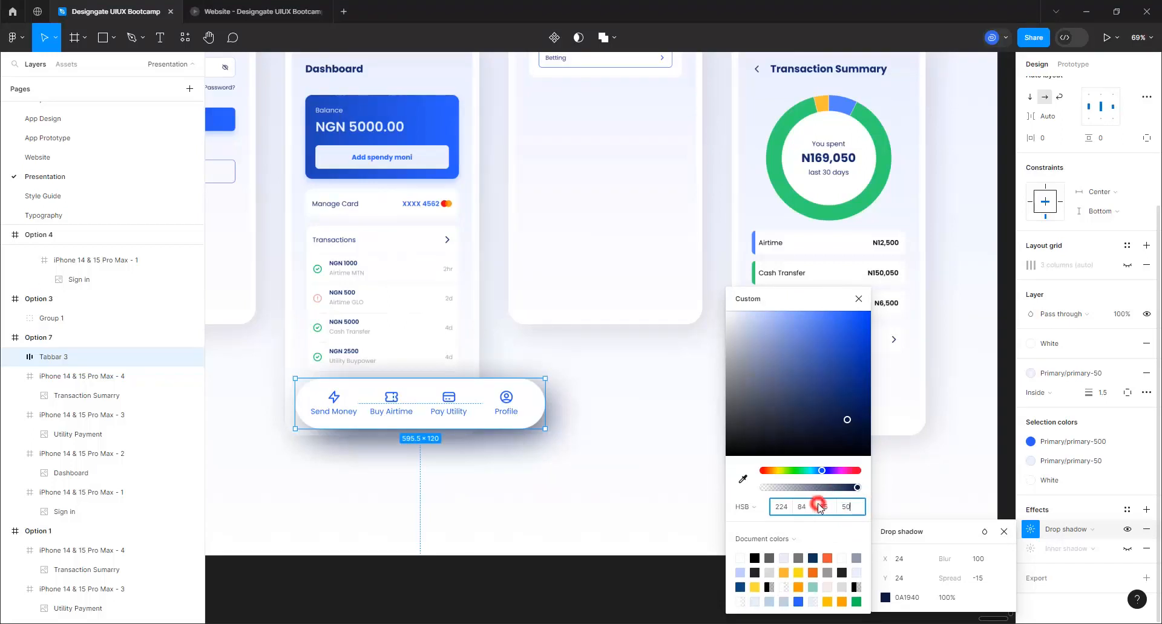
type("50")
left_click(818, 507)
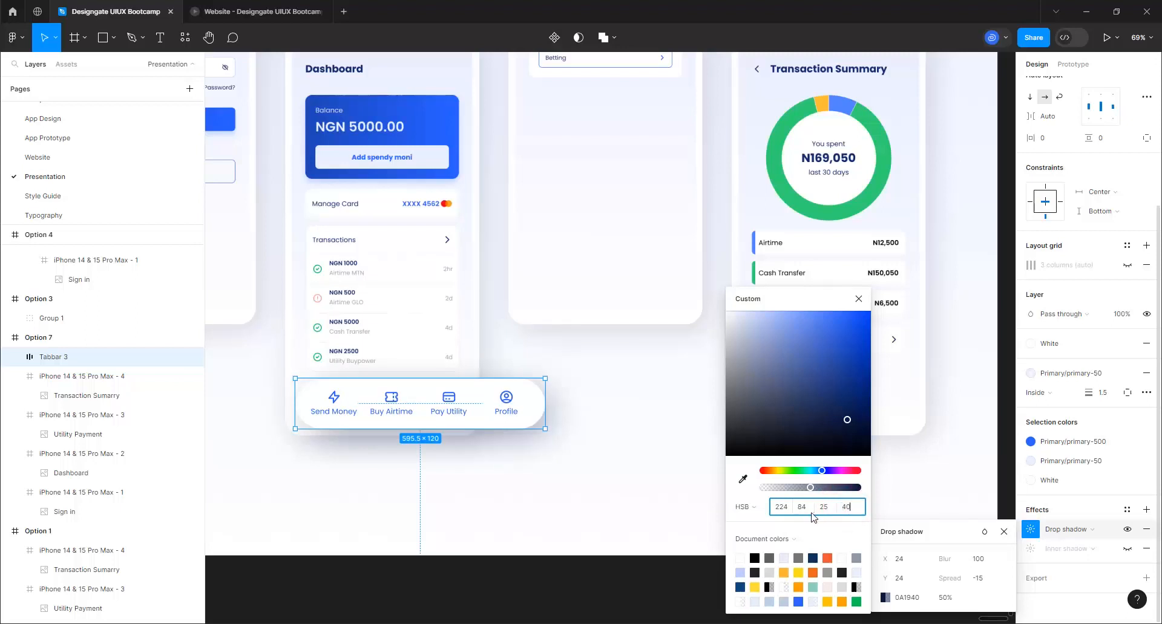
left_click(820, 507)
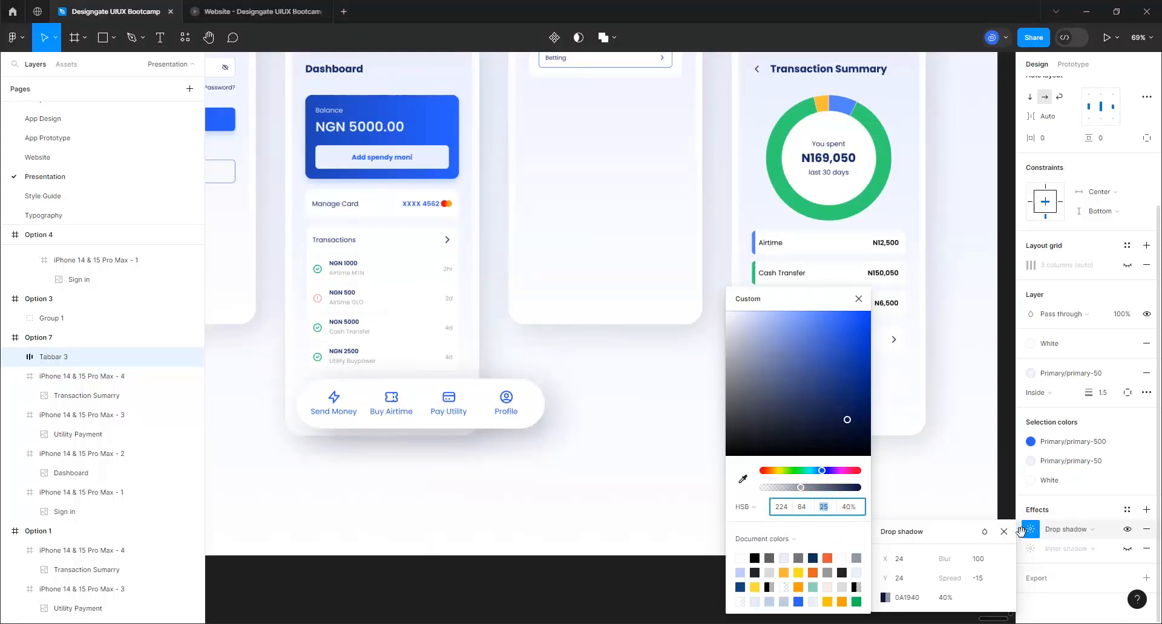
left_click(1007, 532)
left_click(586, 518)
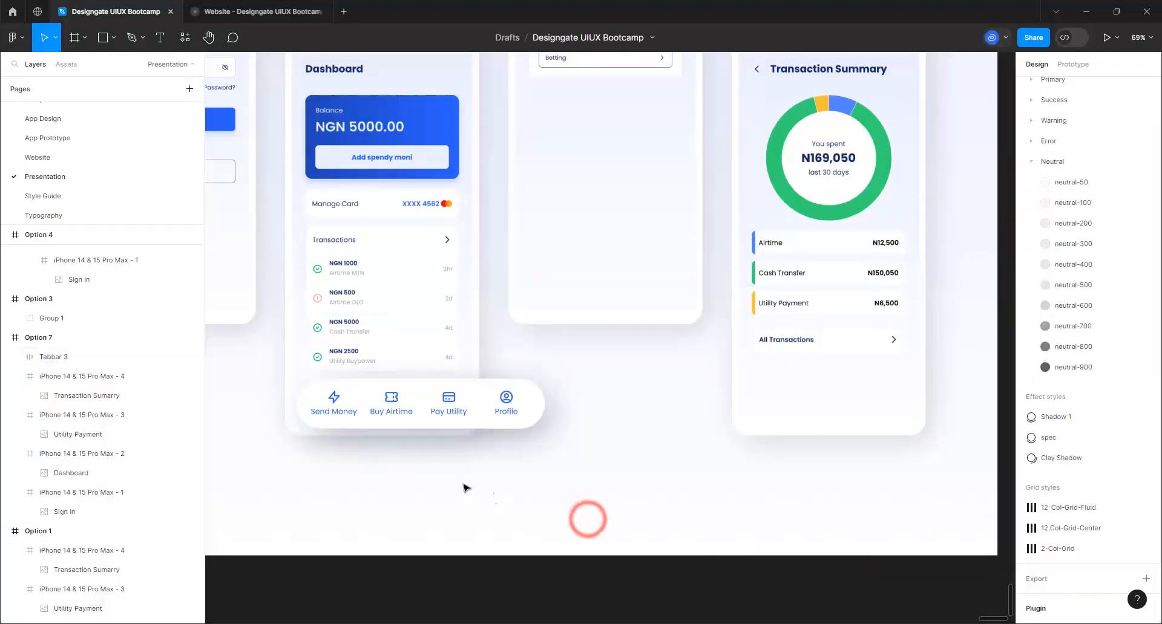
- Soften the tab bar's drop shadow to 25% opacity, set its spread to 0 and clear the selection
scroll(463, 491, "down", 5)
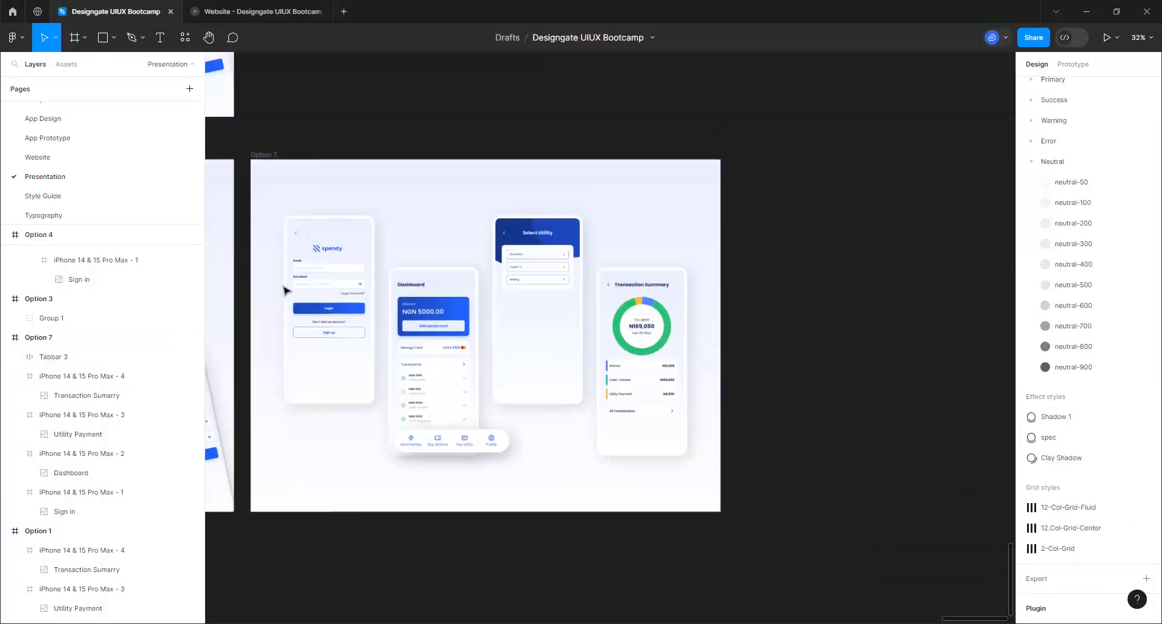
scroll(284, 290, "up", 2)
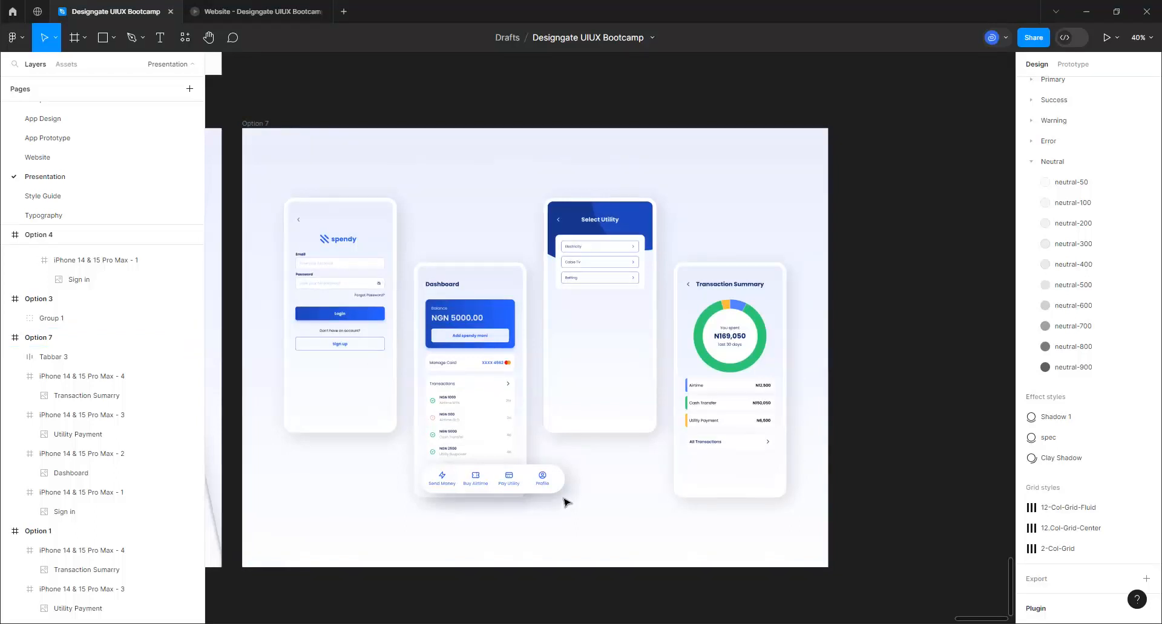
left_click(553, 495)
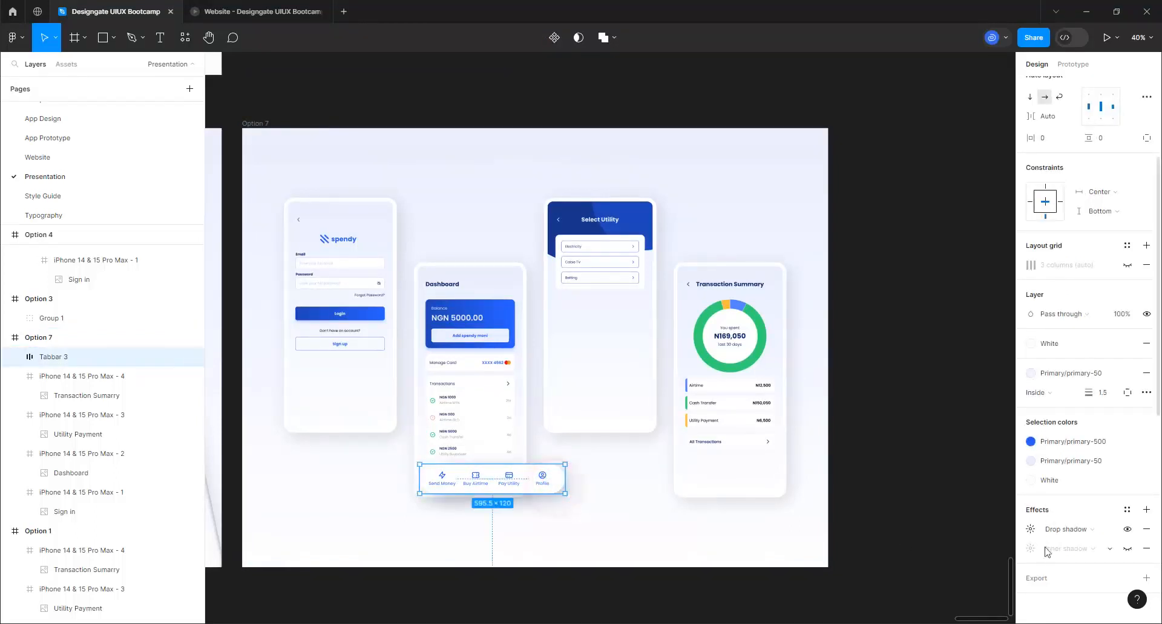
left_click(1034, 532)
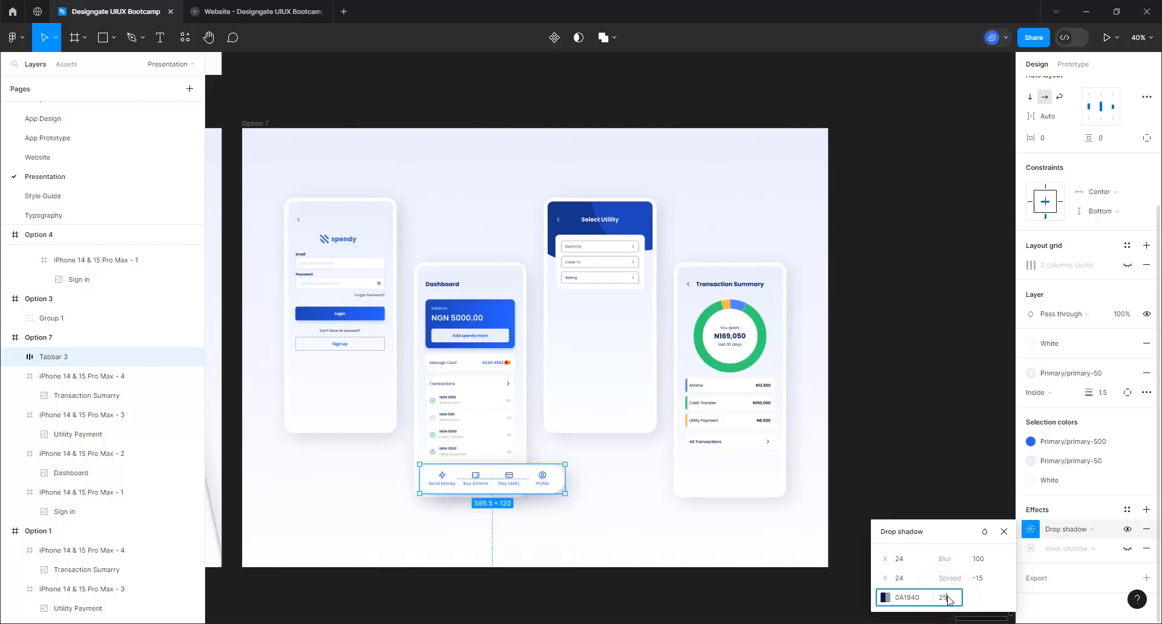
left_click(987, 578)
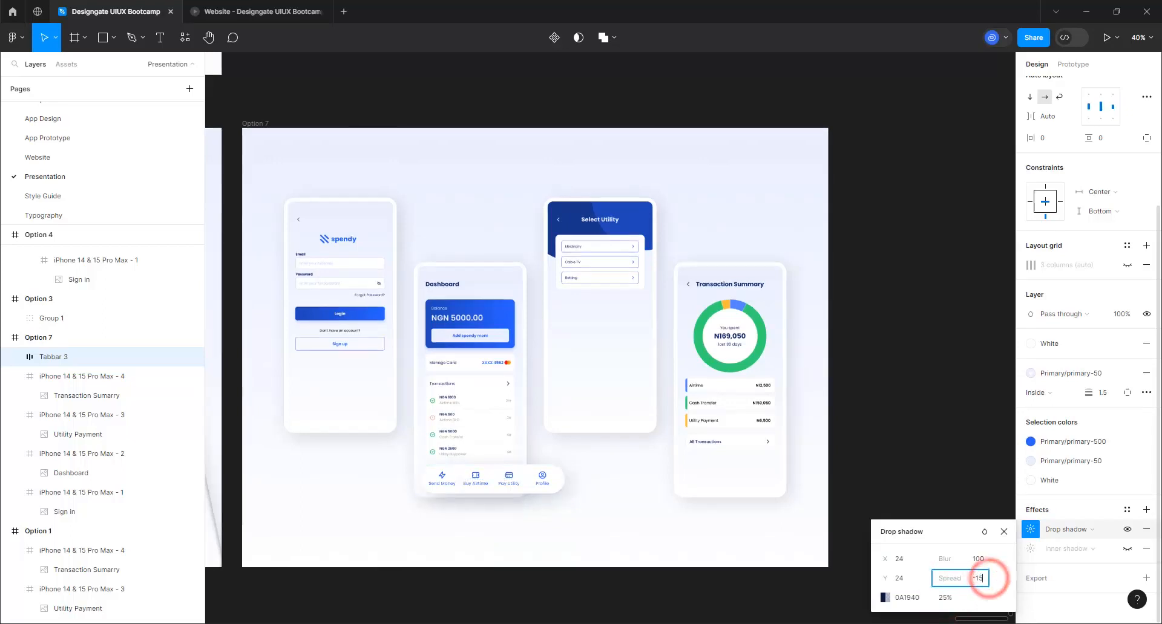
type("0")
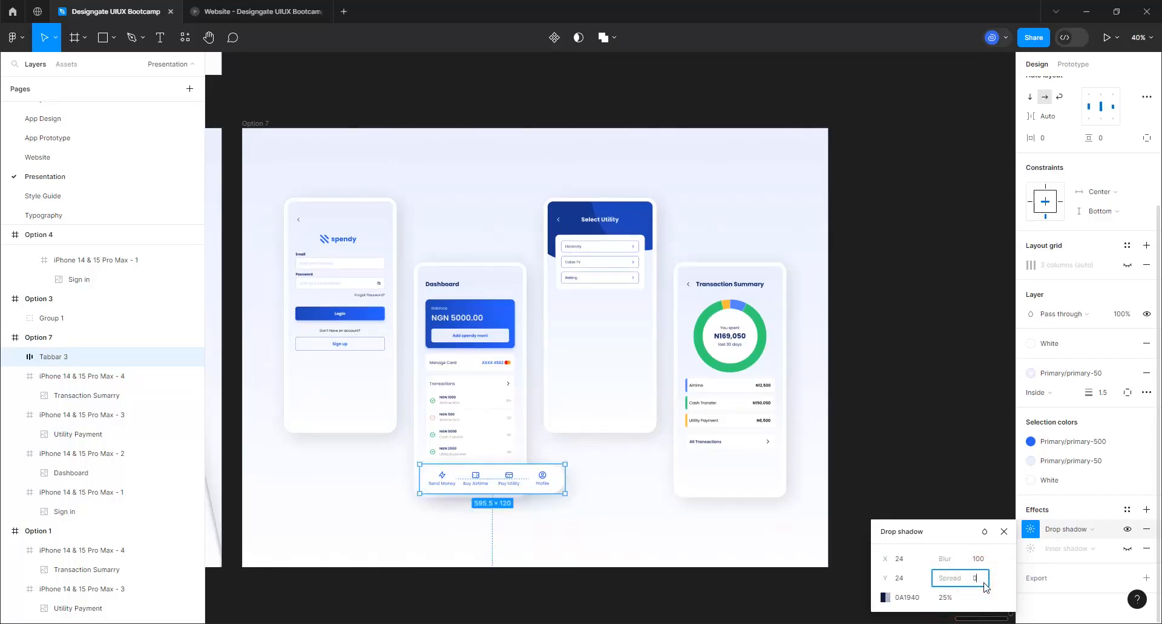
left_click(947, 598)
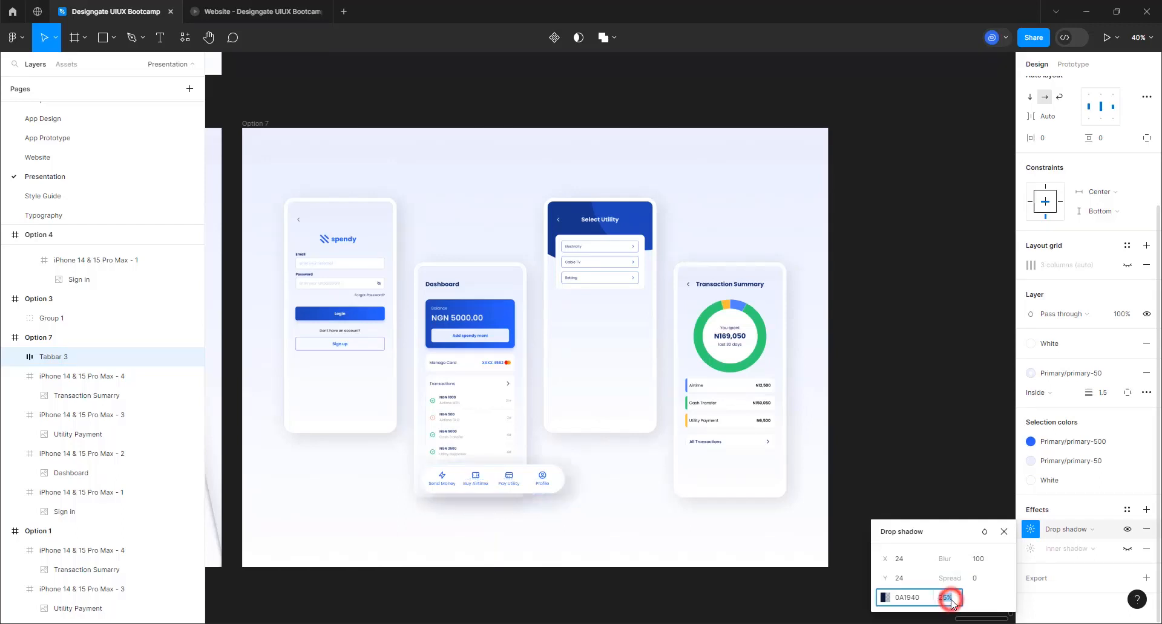
left_click(856, 309)
- Review the finished Option 7 layout and compare it with the Option 1 to Option 6 presentation frames
scroll(327, 205, "up", 1)
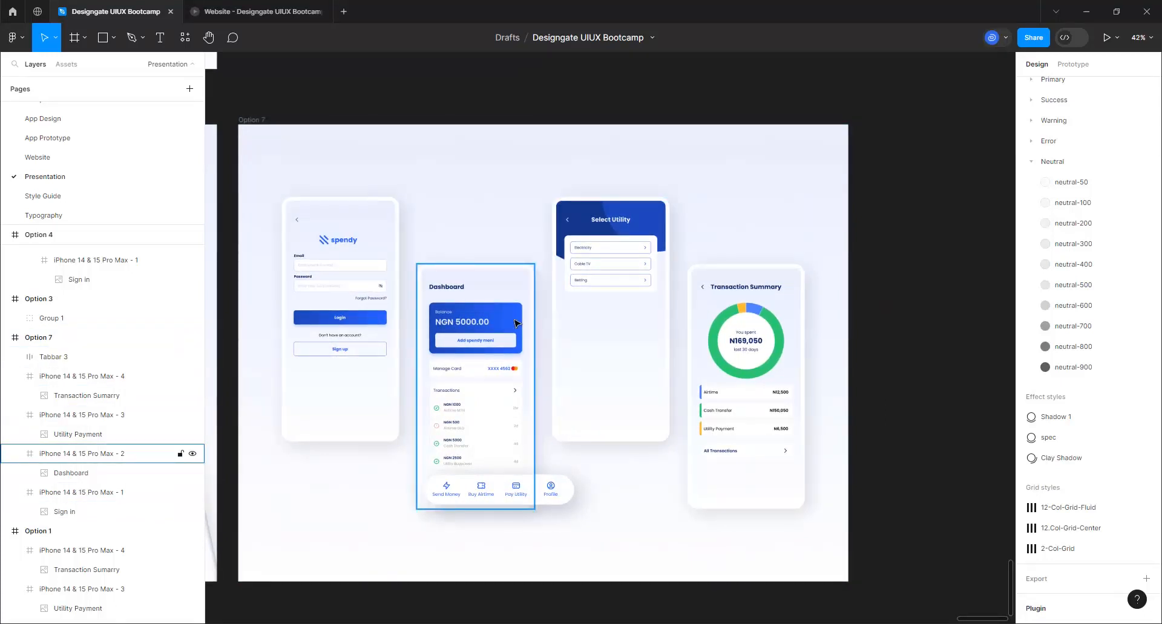
scroll(672, 411, "down", 5)
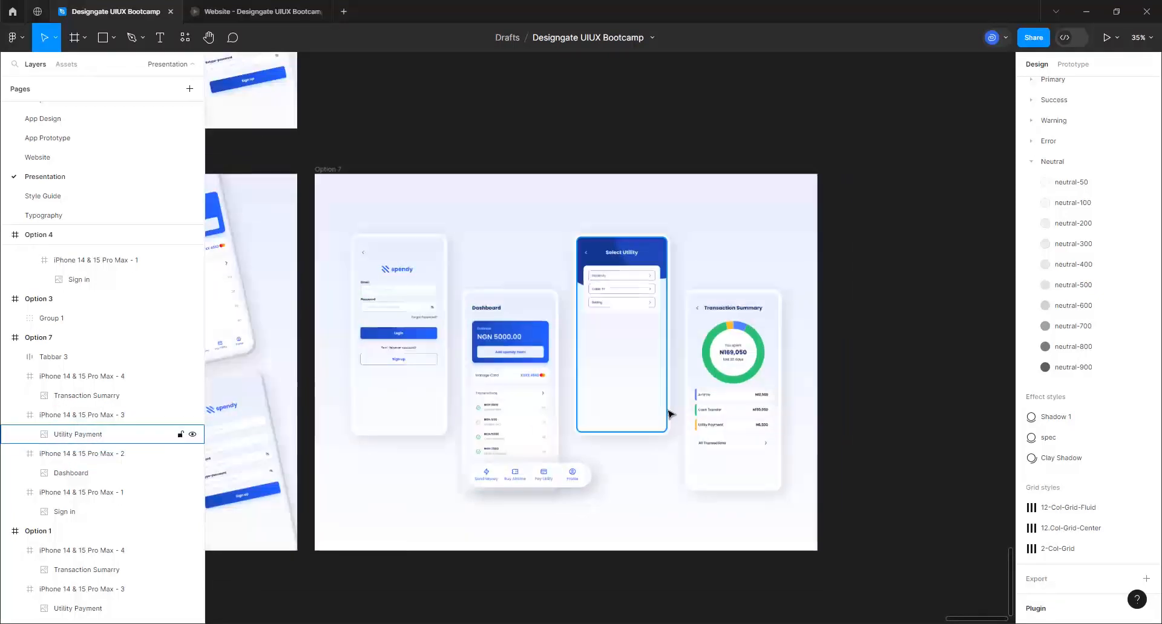
scroll(646, 418, "down", 5)
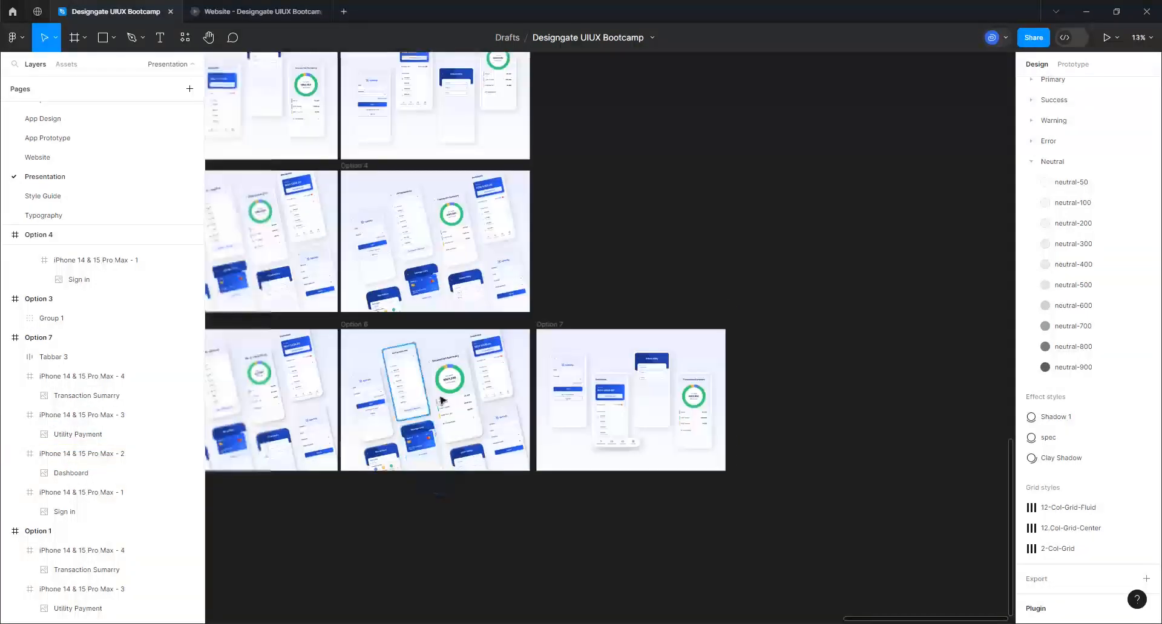
scroll(389, 242, "up", 3)
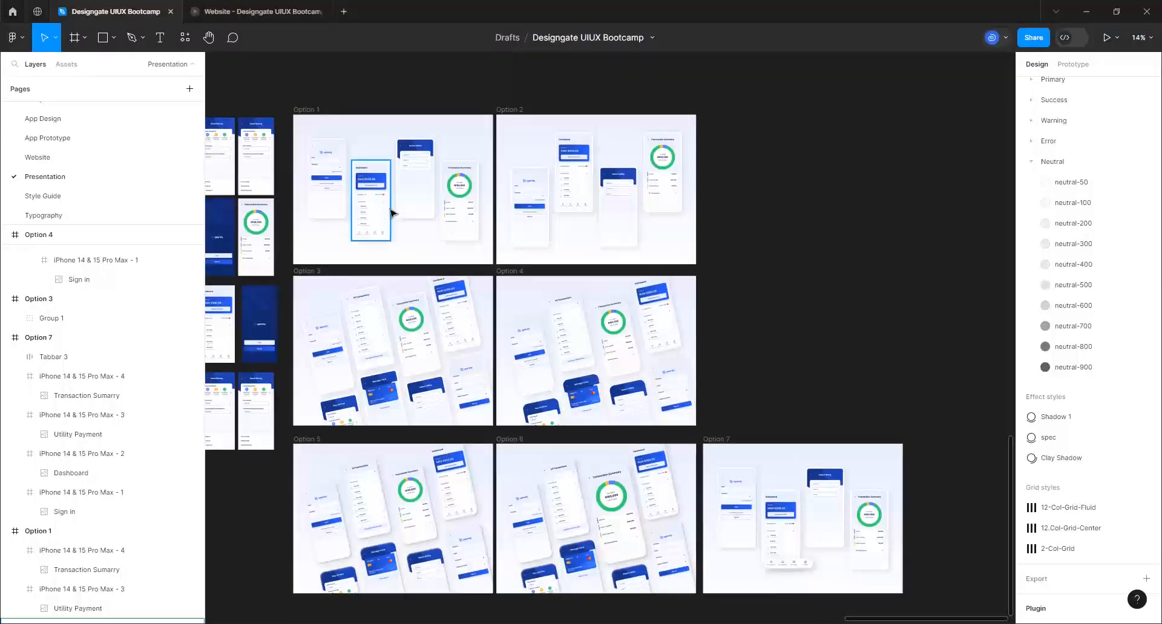
scroll(402, 174, "up", 2)
scroll(402, 175, "up", 2)
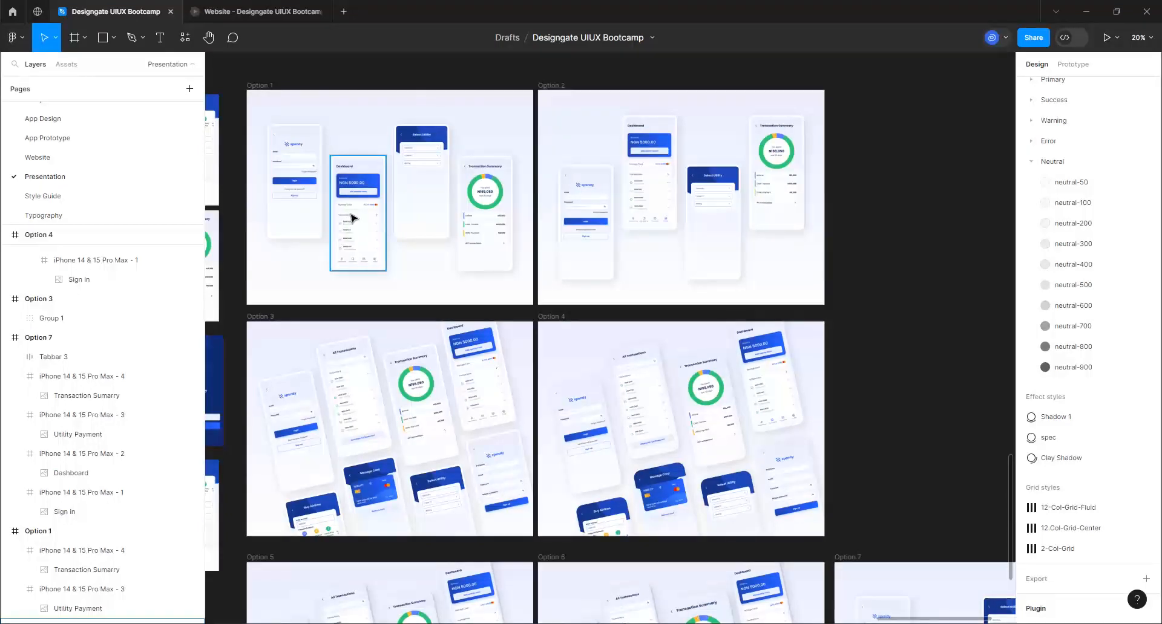
scroll(288, 282, "down", 3)
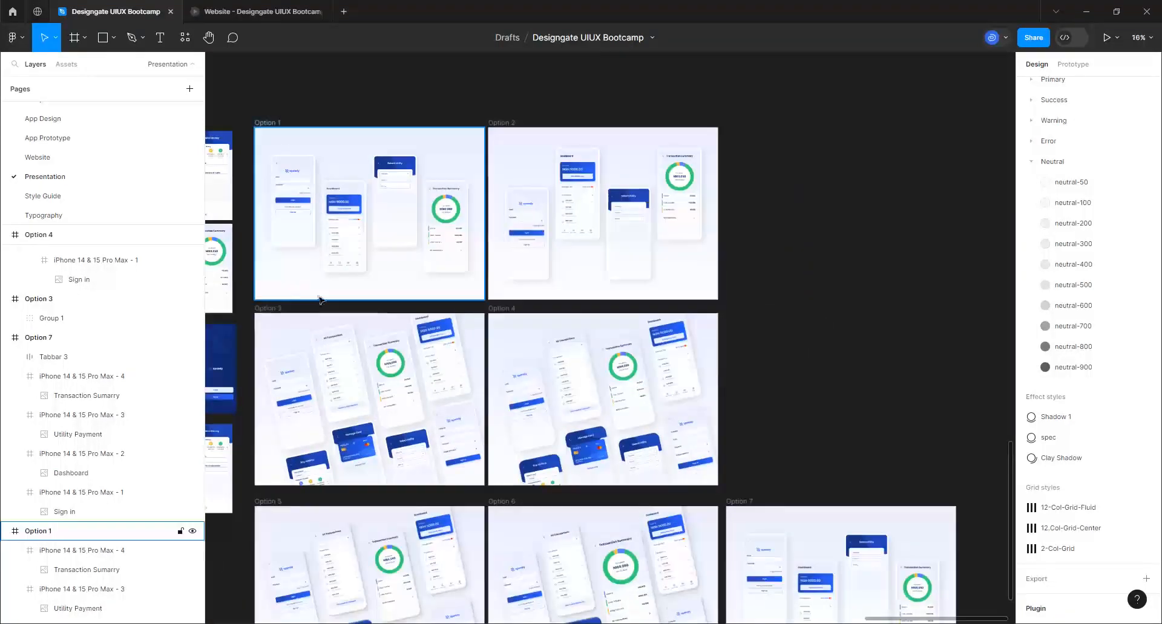
scroll(291, 254, "down", 3)
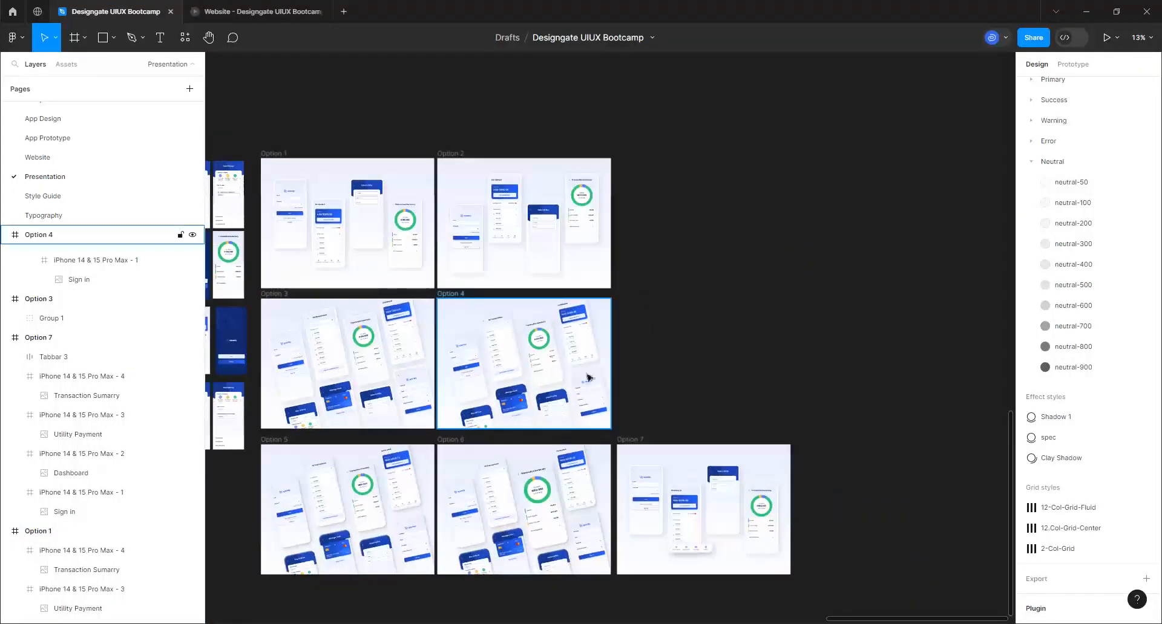
left_click(631, 442)
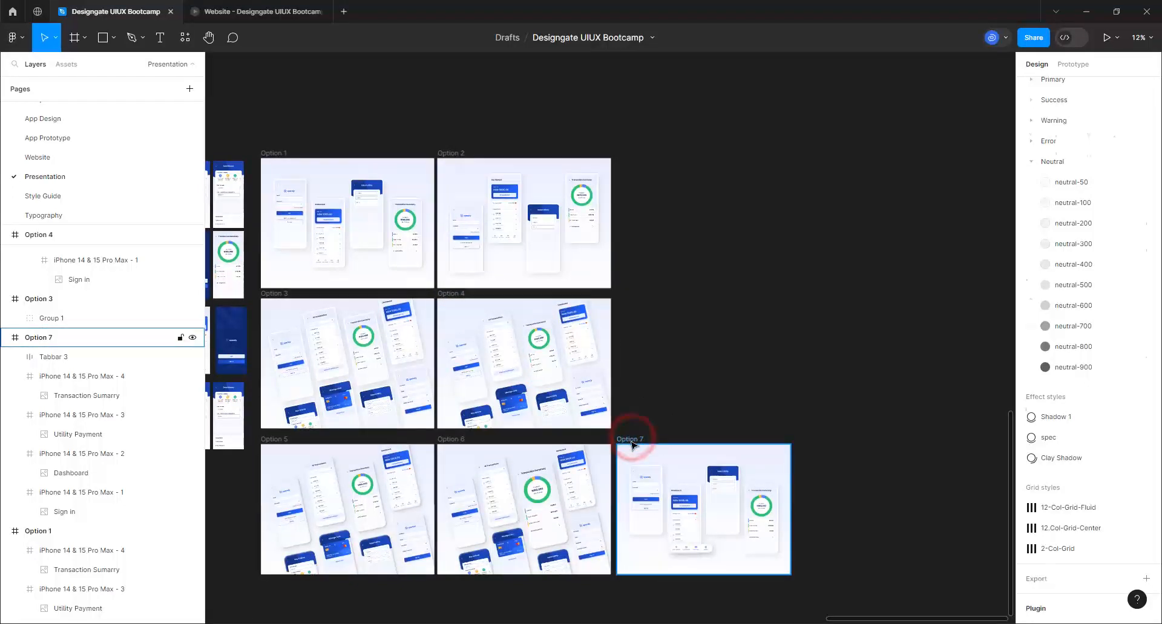
- Duplicate the Option 6 frame to sit beside Option 7 and set the rotation of the copy's phone group to 0°
left_click(453, 439)
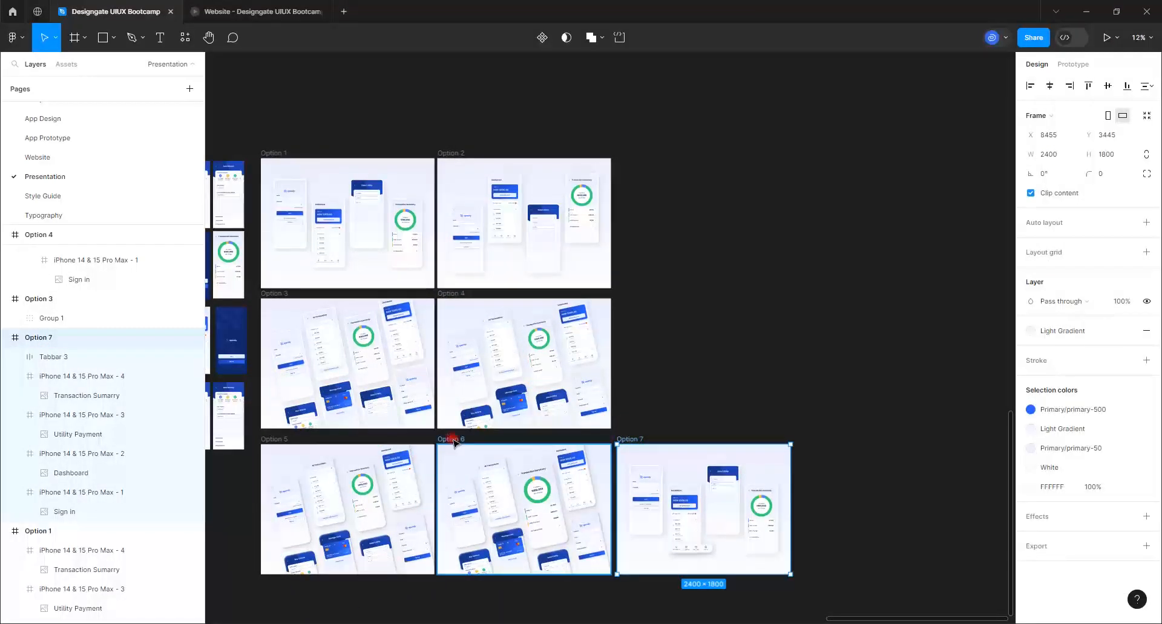
key("ctrl+d")
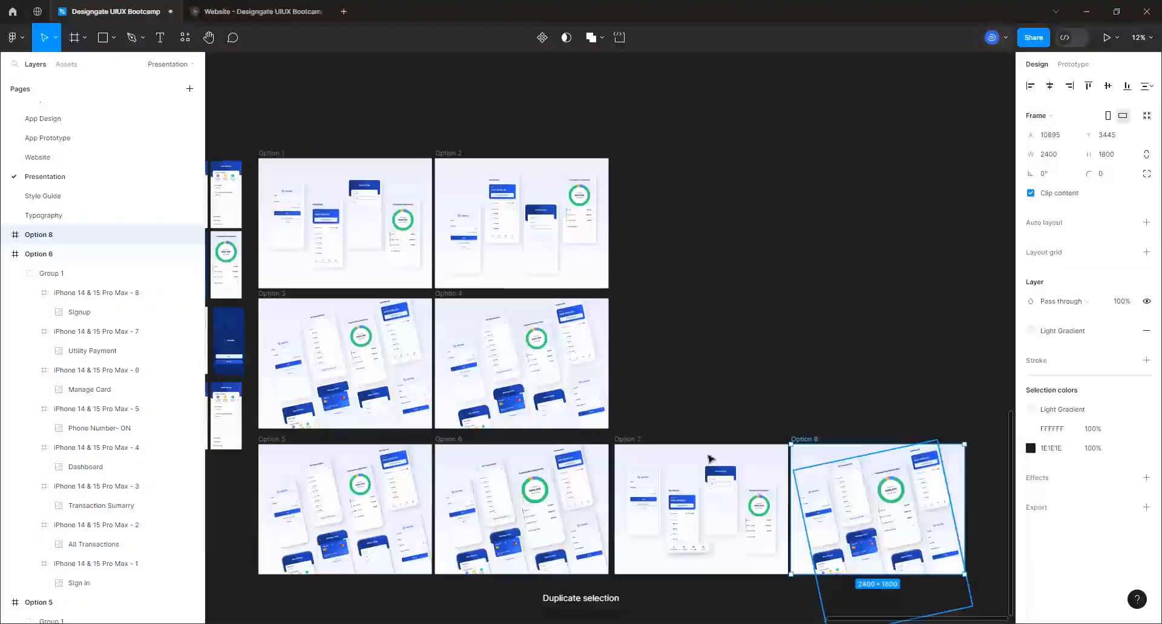
scroll(659, 404, "down", 2)
scroll(924, 515, "up", 5)
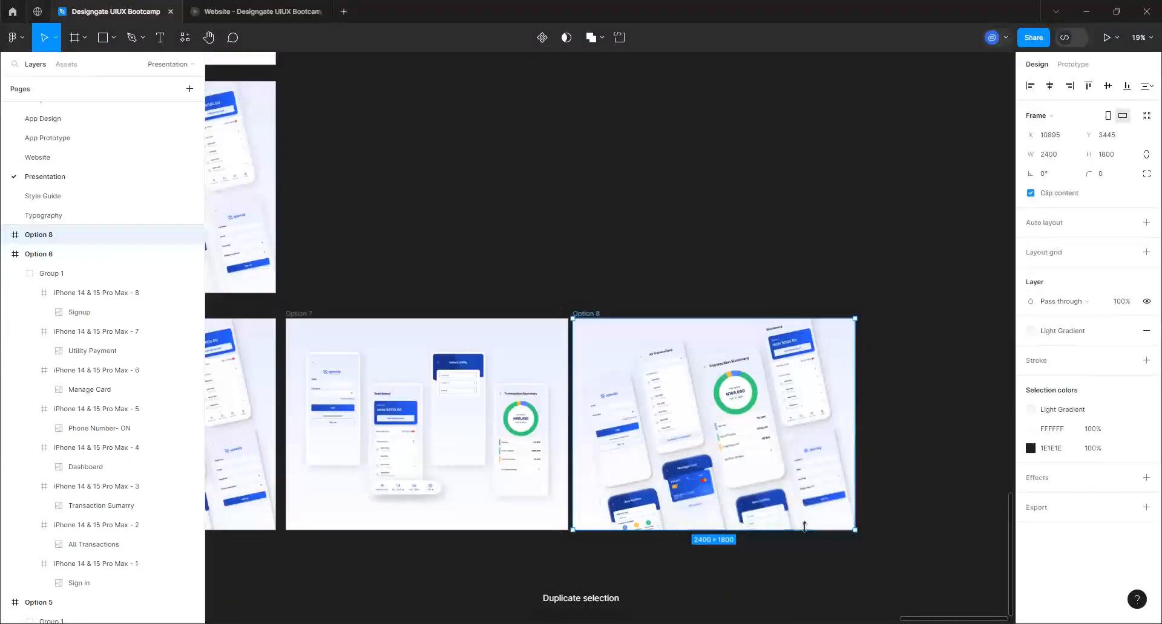
scroll(804, 527, "up", 3)
left_click(748, 383)
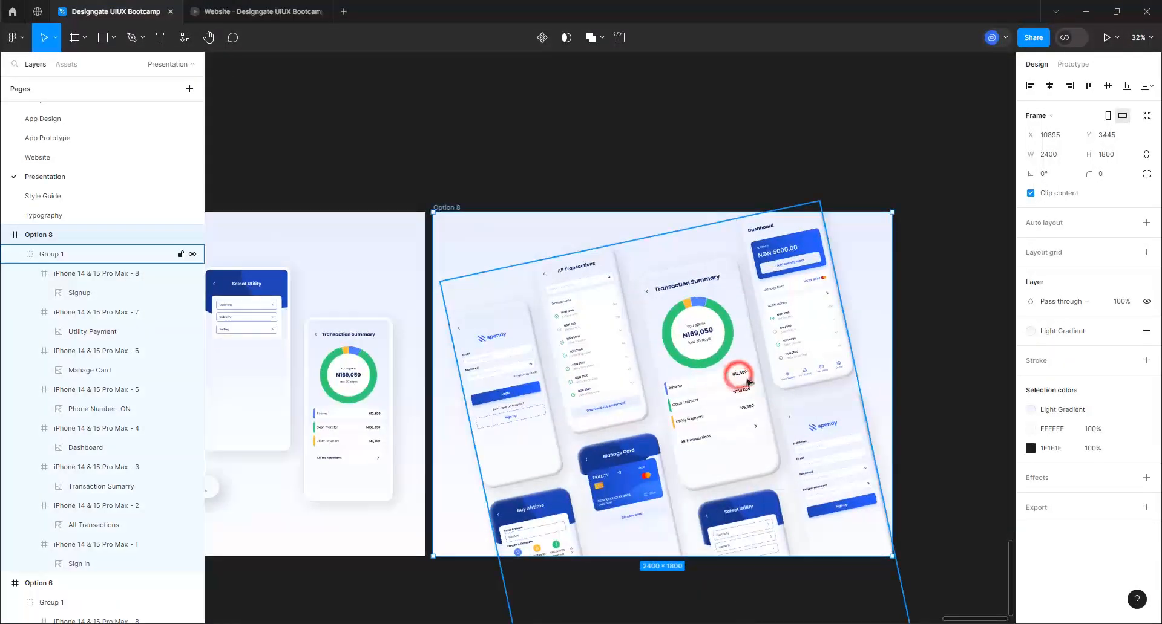
left_click(1045, 175)
type("0")
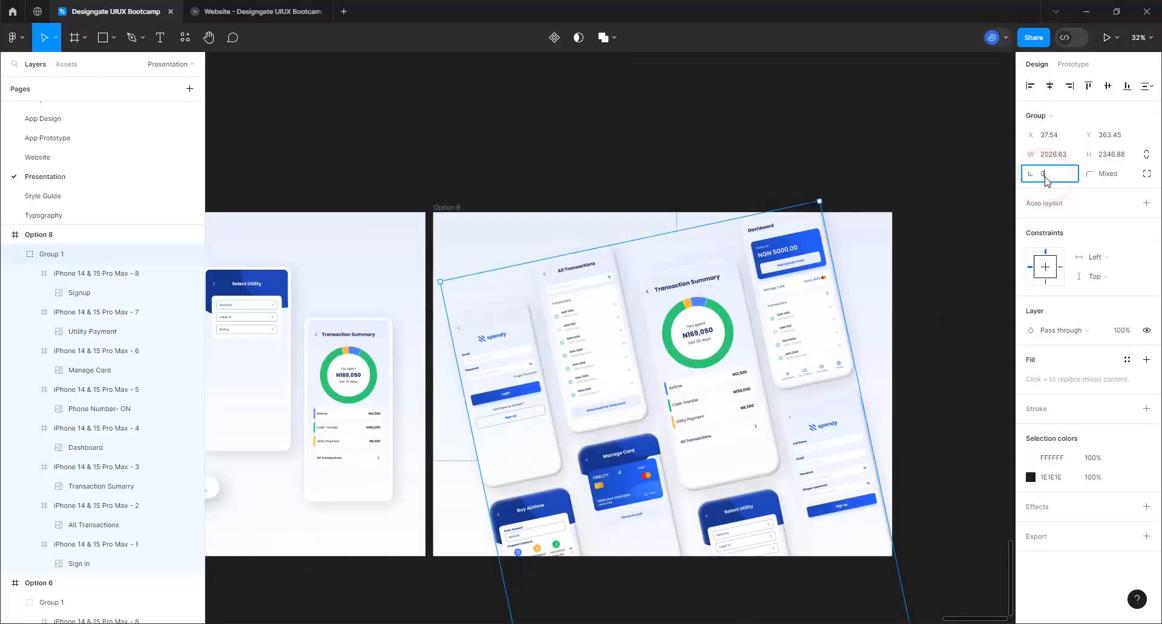
key("Return")
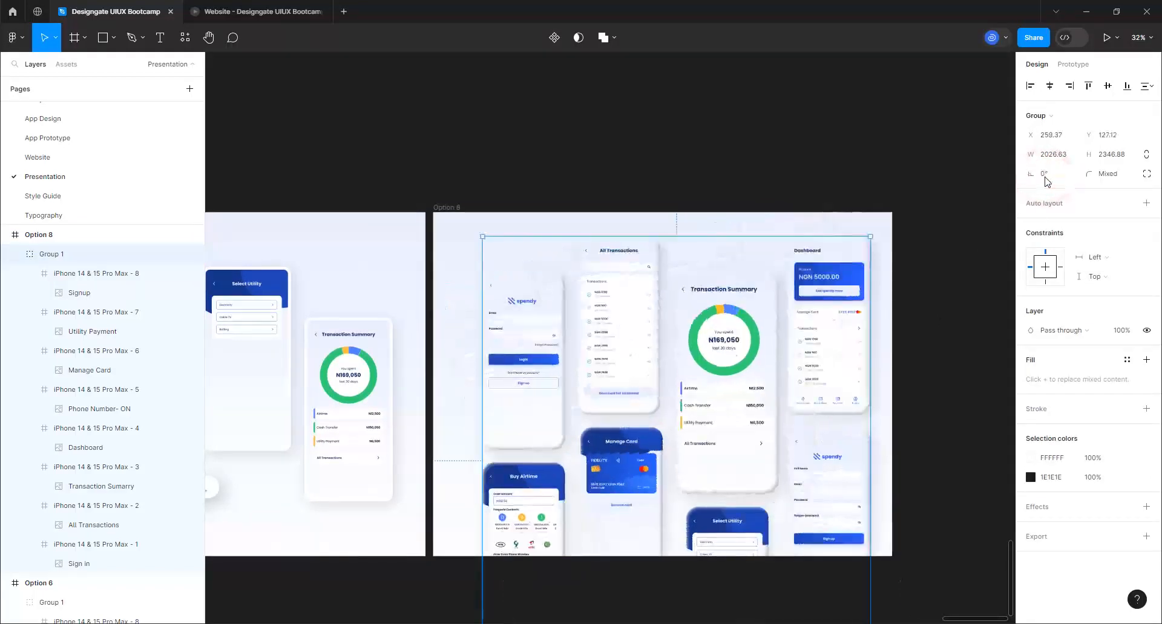
- Ungroup the straightened phone screens in the Option 8 frame
left_click(845, 445)
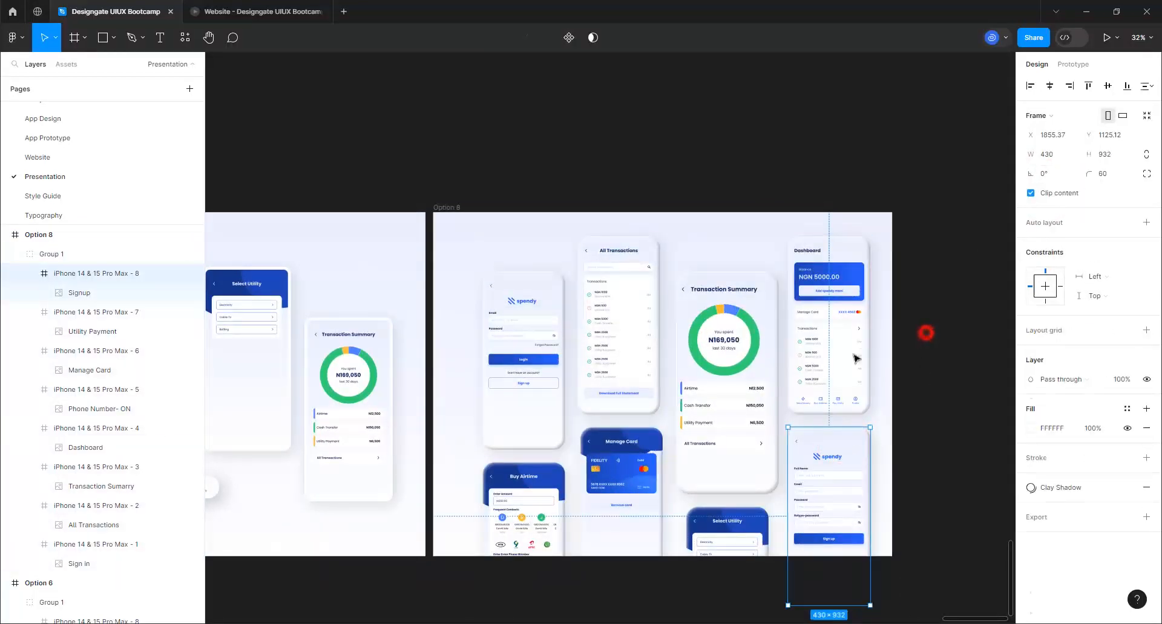
left_click(925, 333)
left_click(847, 351)
right_click(848, 350)
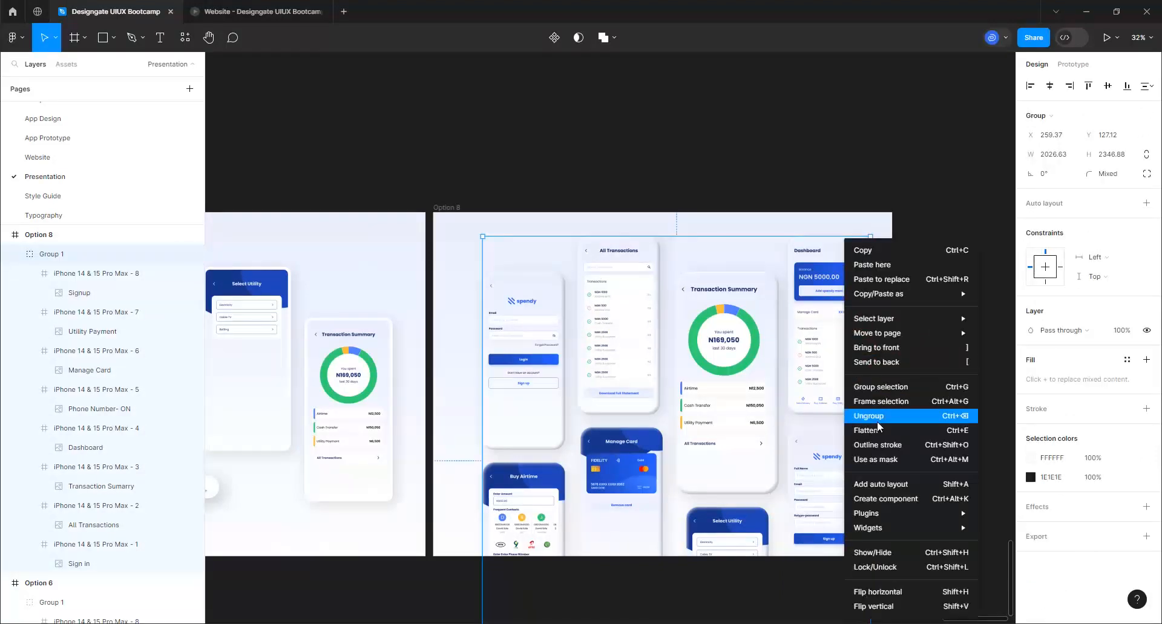
left_click(877, 417)
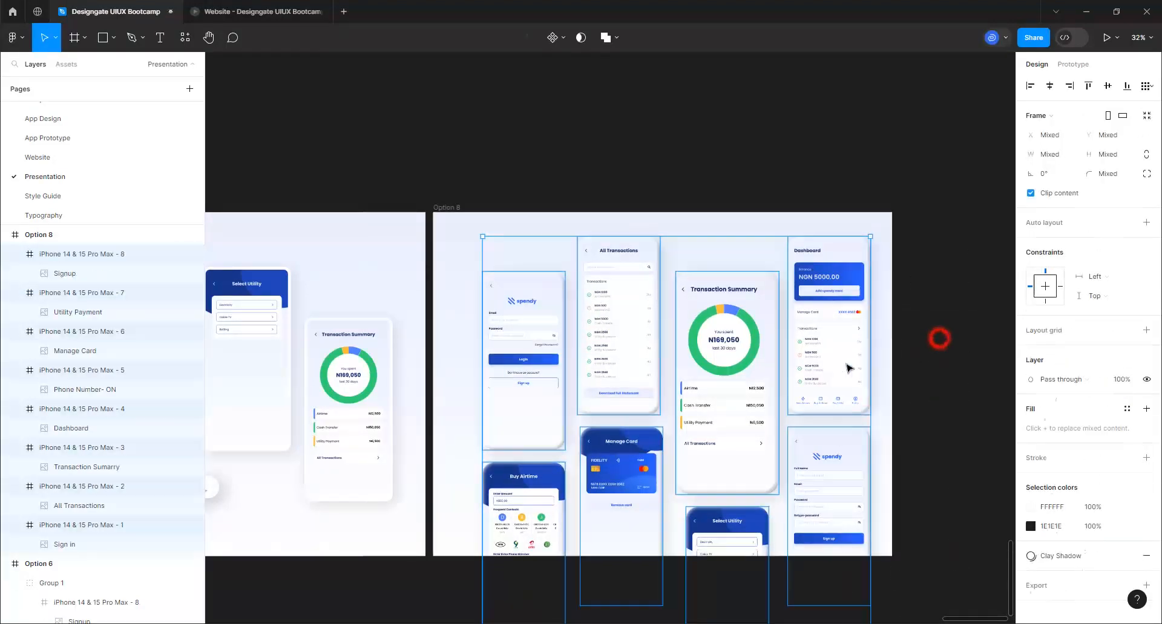
- Delete every phone screen in Option 8 except the Transaction Summary one
left_click(847, 365)
key("Delete")
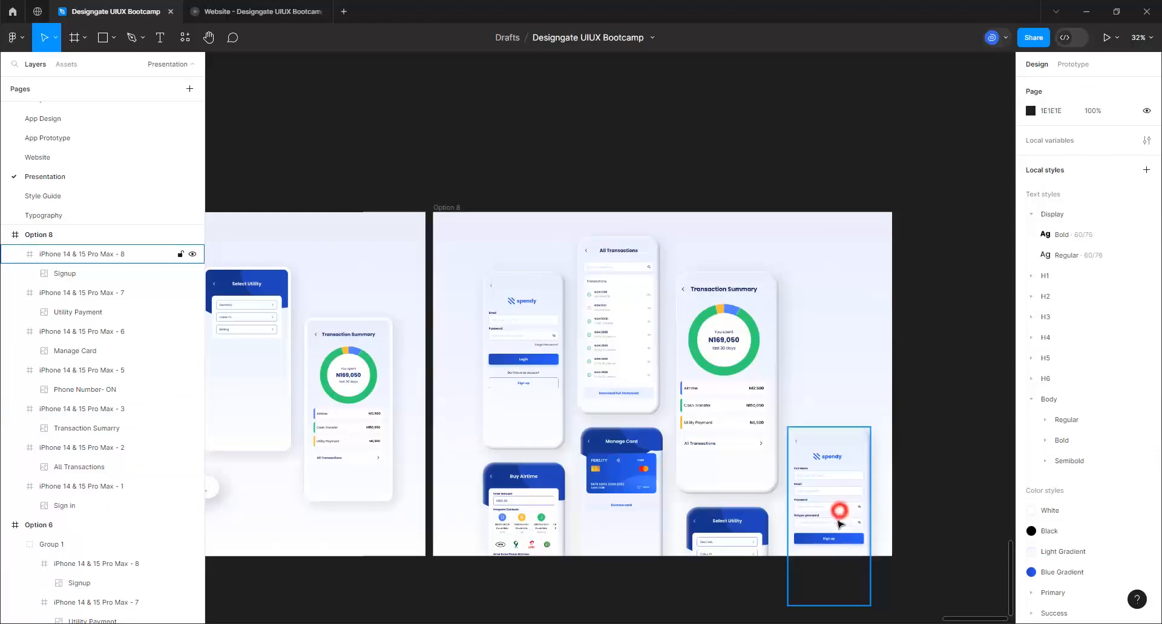
left_click(840, 523)
key("Delete")
left_click(745, 543)
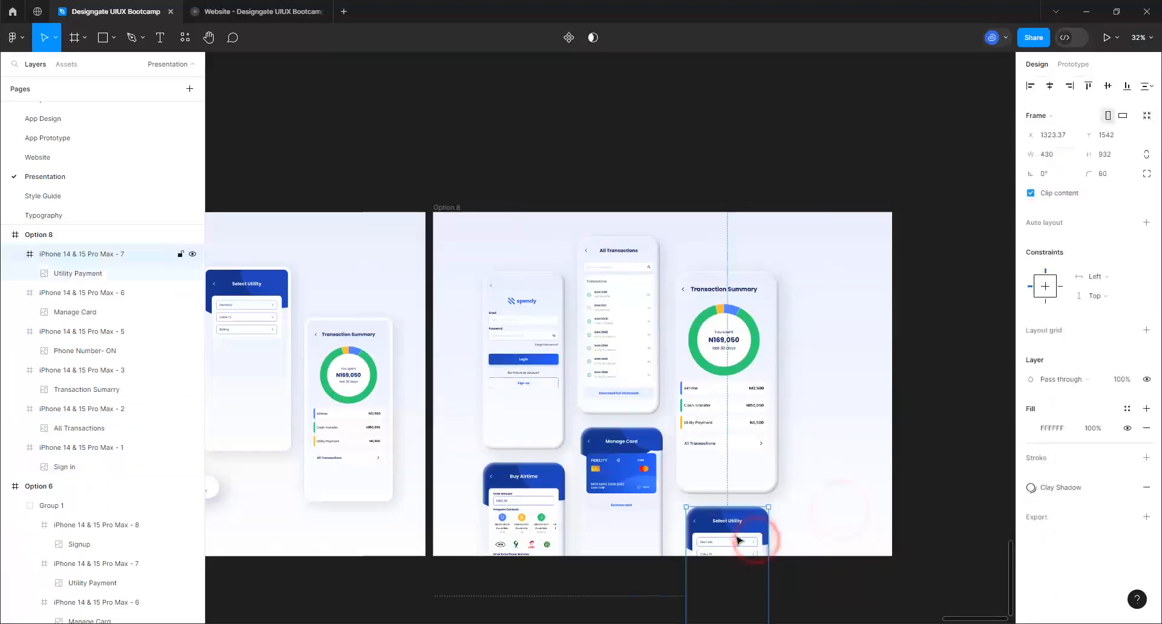
key("Delete")
left_click(631, 501)
key("Delete")
left_click(613, 383)
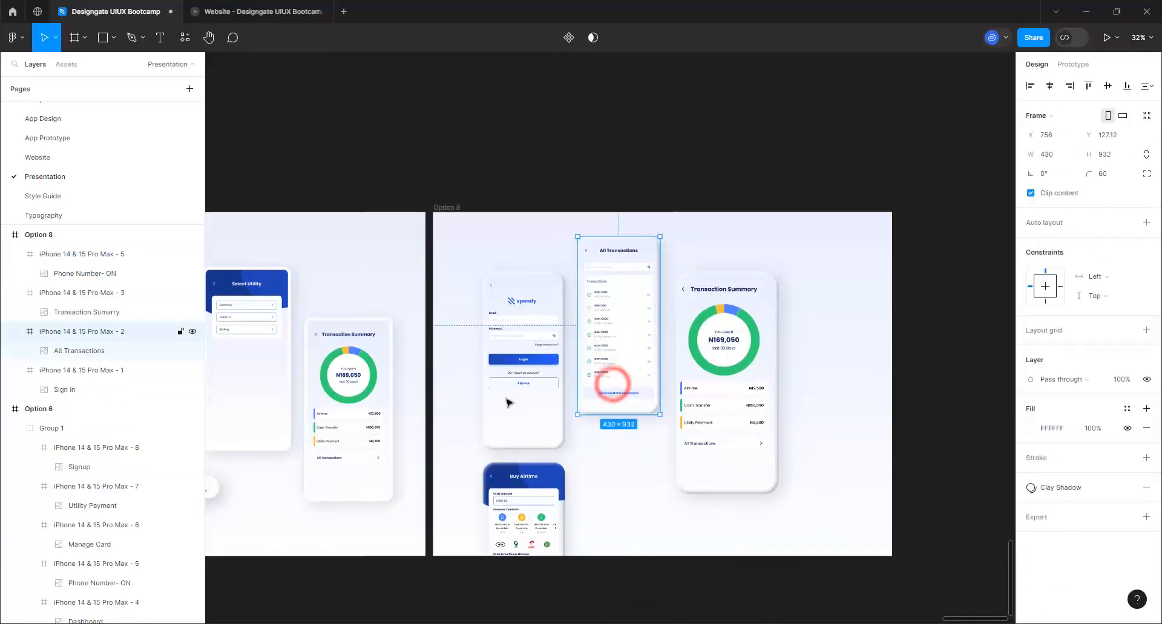
key("Delete")
left_click(507, 399)
key("Delete")
left_click(511, 535)
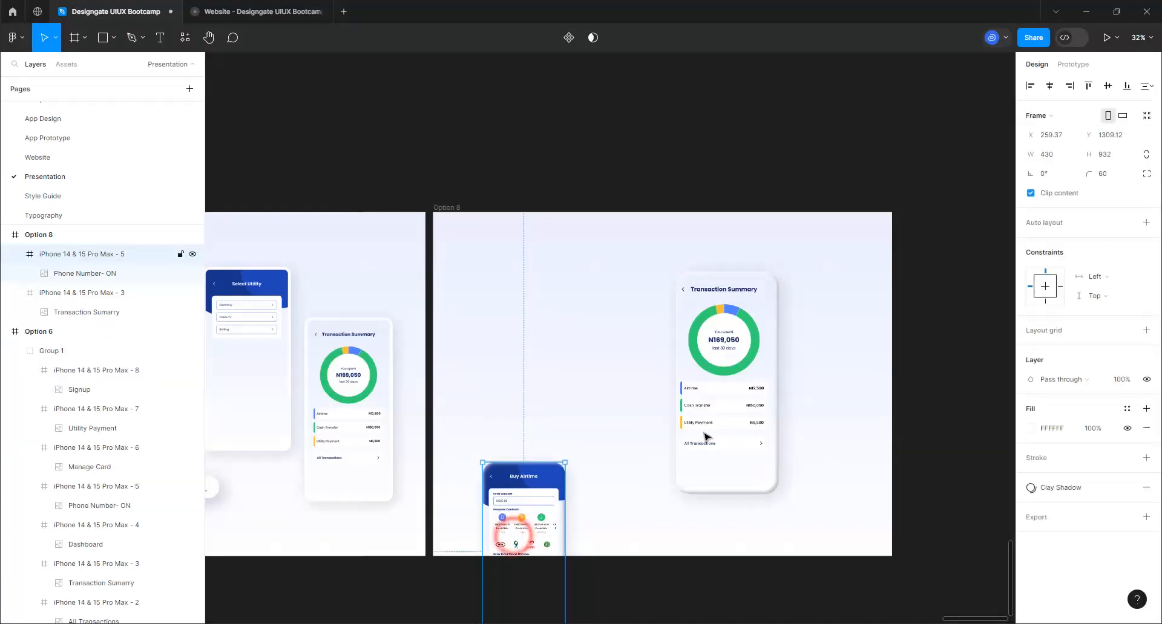
key("Delete")
- Centre the Transaction Summary phone horizontally and vertically within the Option 8 frame
left_click(705, 434)
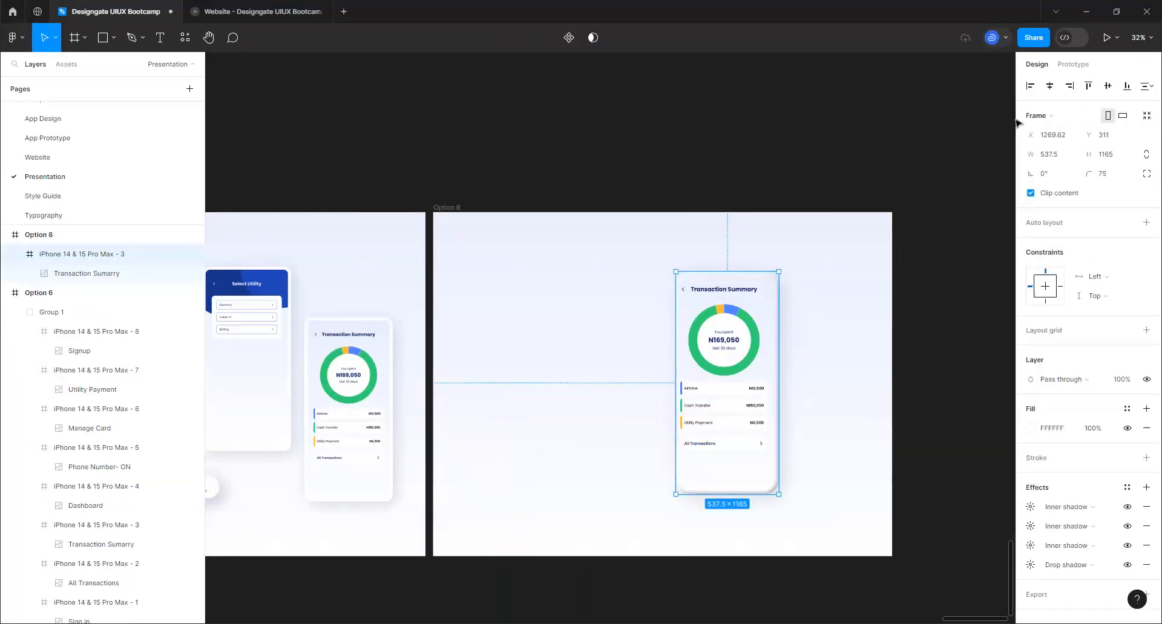
left_click(1049, 85)
left_click(1099, 88)
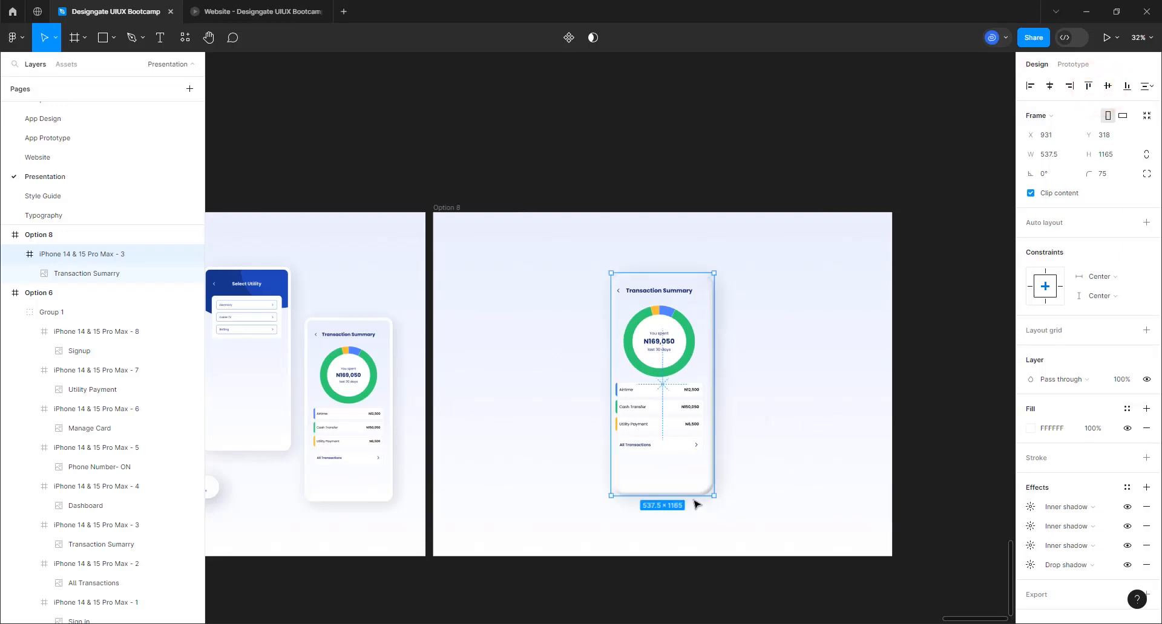
- Duplicate the Transaction Summary phone twice, offsetting each copy diagonally down and to the left by the same distance
key("ctrl+d")
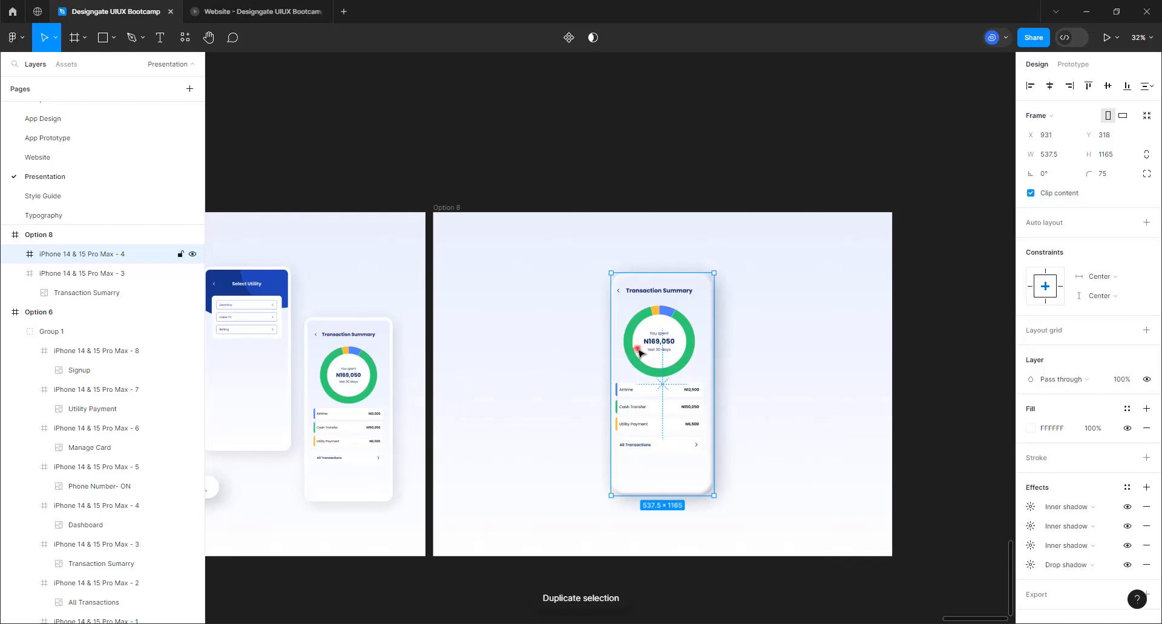
left_click_drag(638, 352, 523, 409)
key("ctrl+d")
scroll(524, 409, "down", 1)
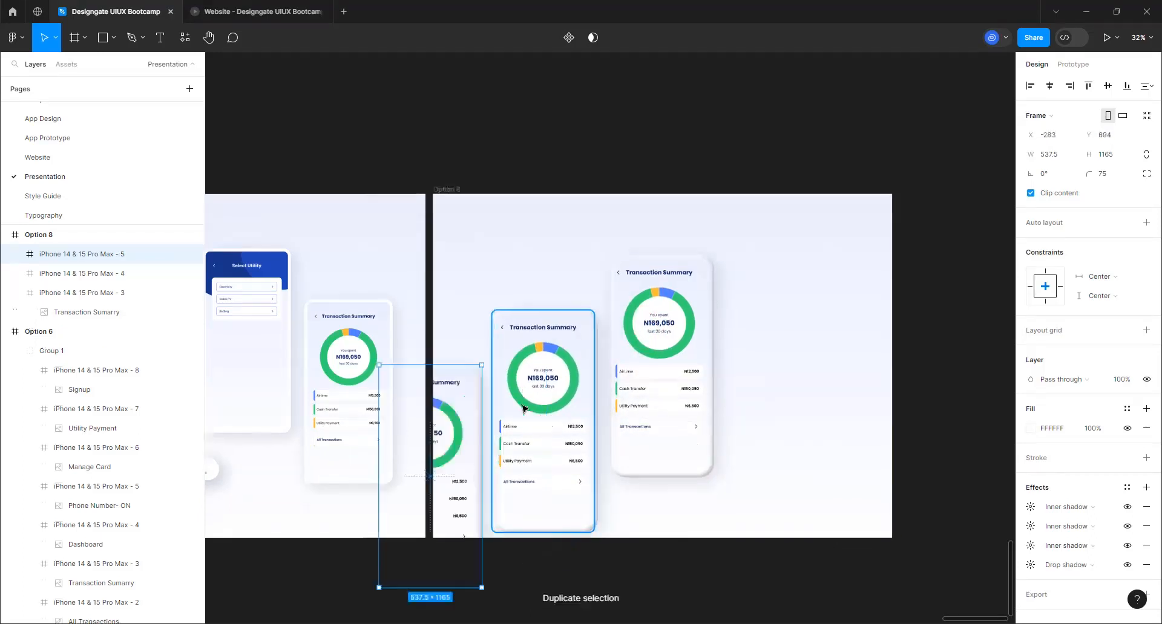
- Move all three Transaction Summary phones together up and to the right so they spread diagonally across Option 8
left_click(554, 408, "shift")
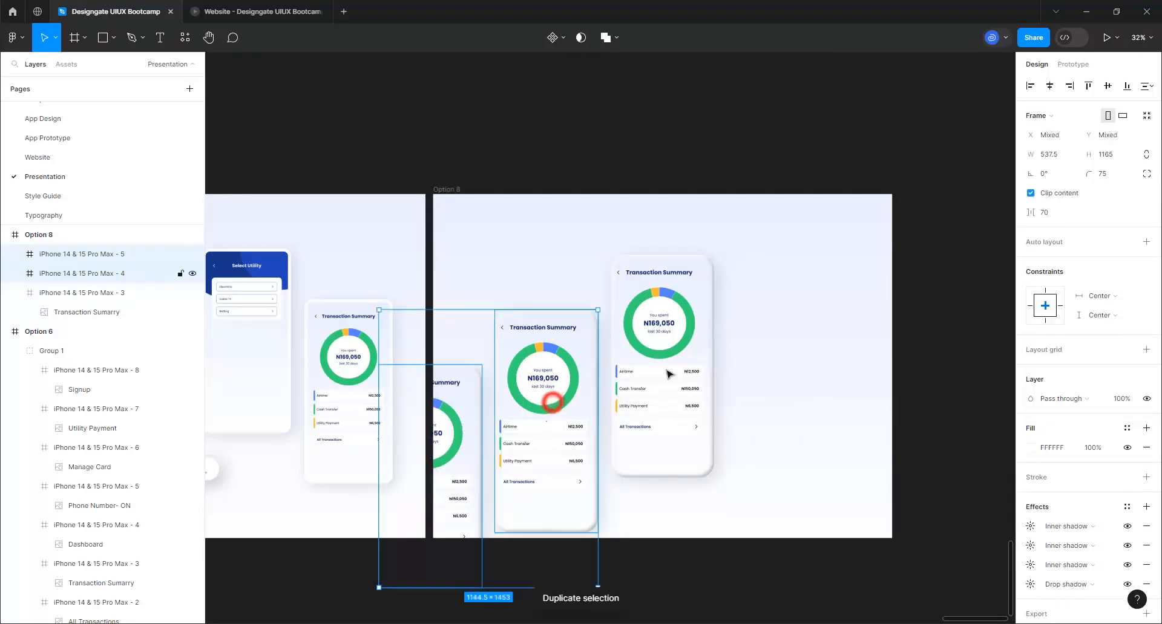
left_click(664, 371, "shift")
left_click_drag(669, 311, 687, 304)
left_click_drag(784, 283, 779, 247)
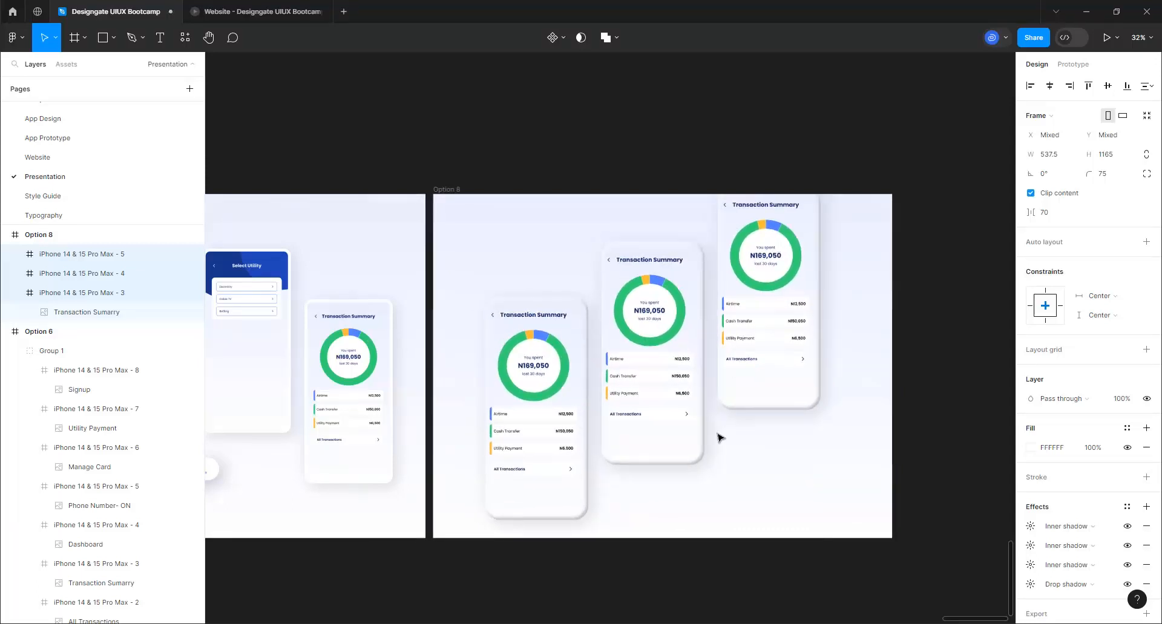
- Shift the middle phone slightly down and lower the rightmost phone to a Y position of 65
left_click(617, 313)
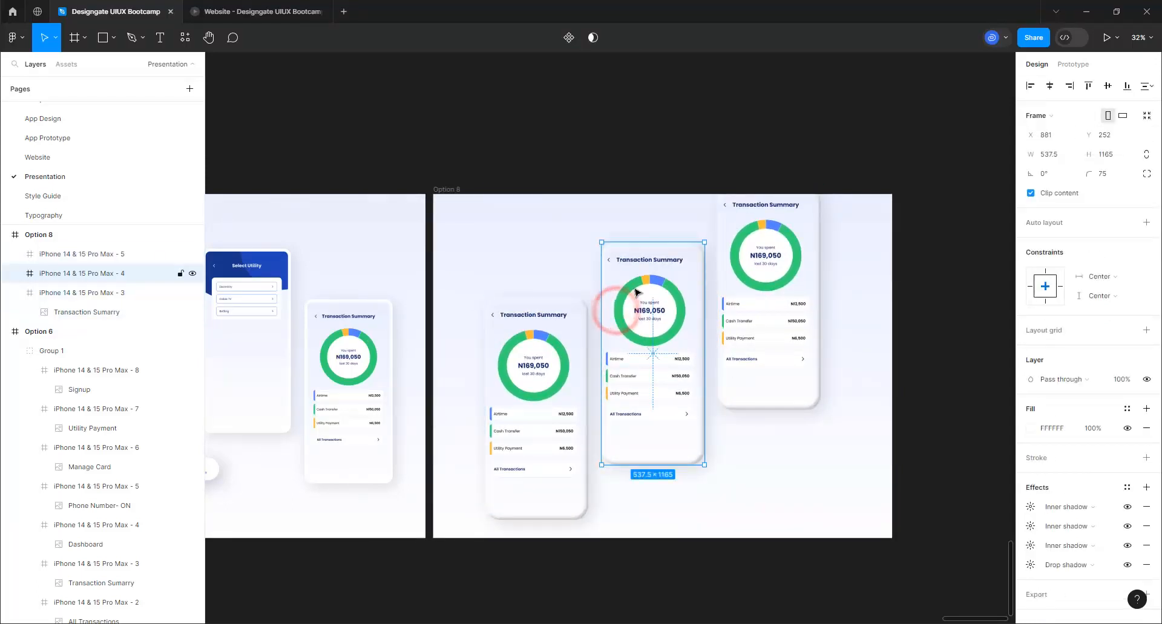
left_click_drag(635, 293, 635, 303)
left_click(730, 283)
left_click_drag(766, 255, 770, 276)
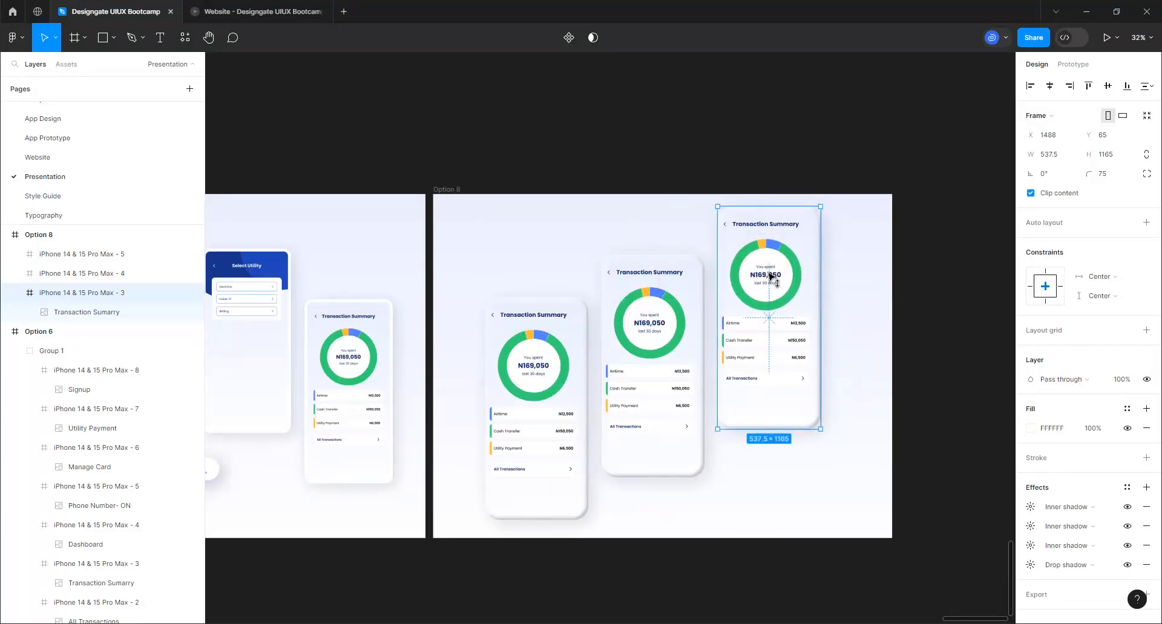
- Group the three Transaction Summary phones and centre the group horizontally and vertically in Option 8
left_click(661, 330, "shift")
left_click(558, 366, "shift")
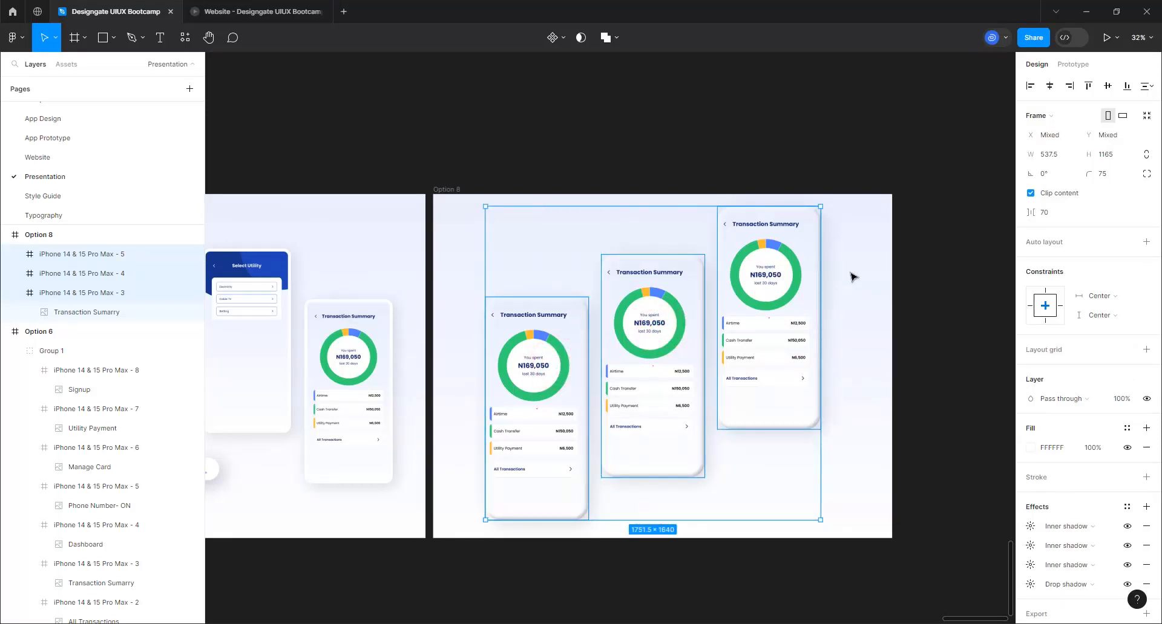
key("ctrl+g")
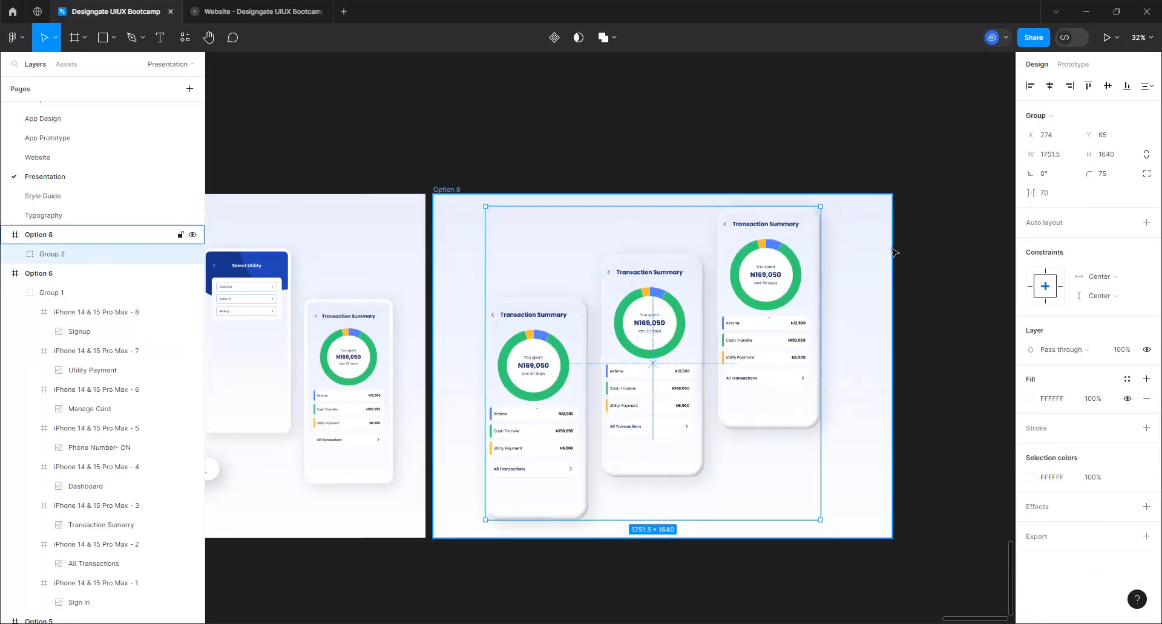
left_click(1048, 86)
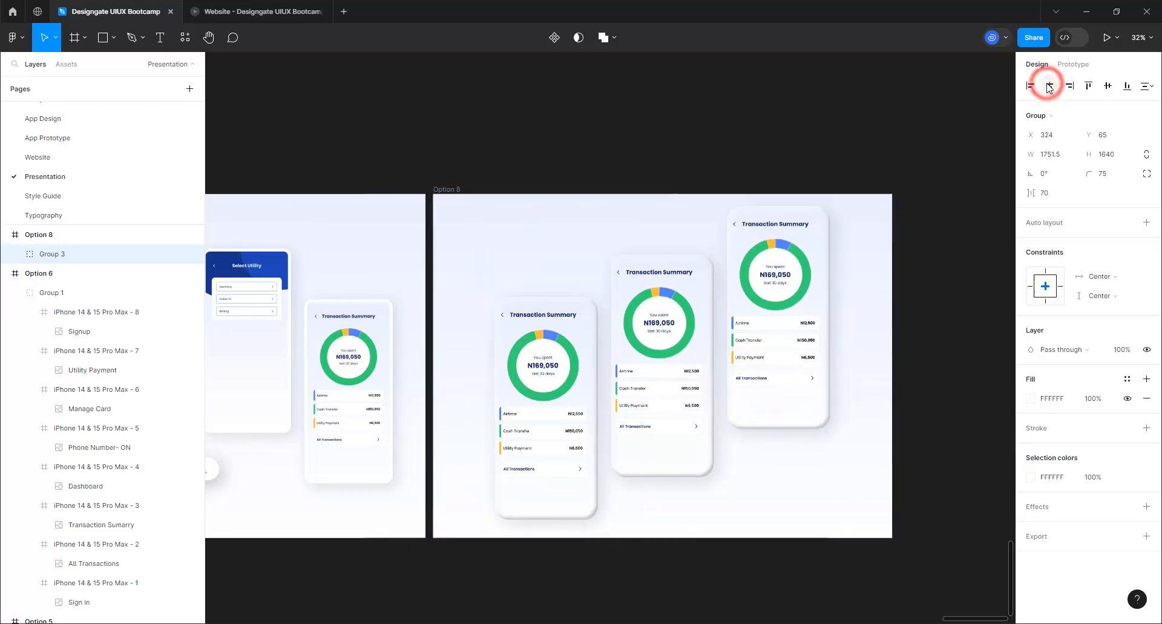
left_click(1108, 85)
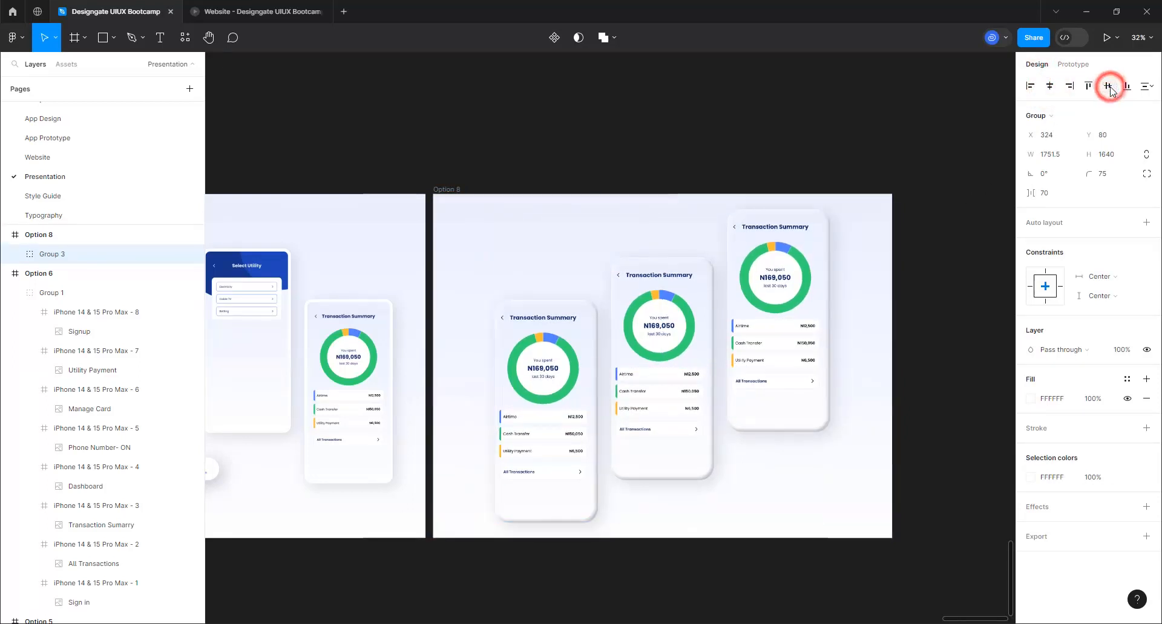
- Set the layer opacity of the rightmost Transaction Summary phone inside the group to 15%
double_click(798, 331)
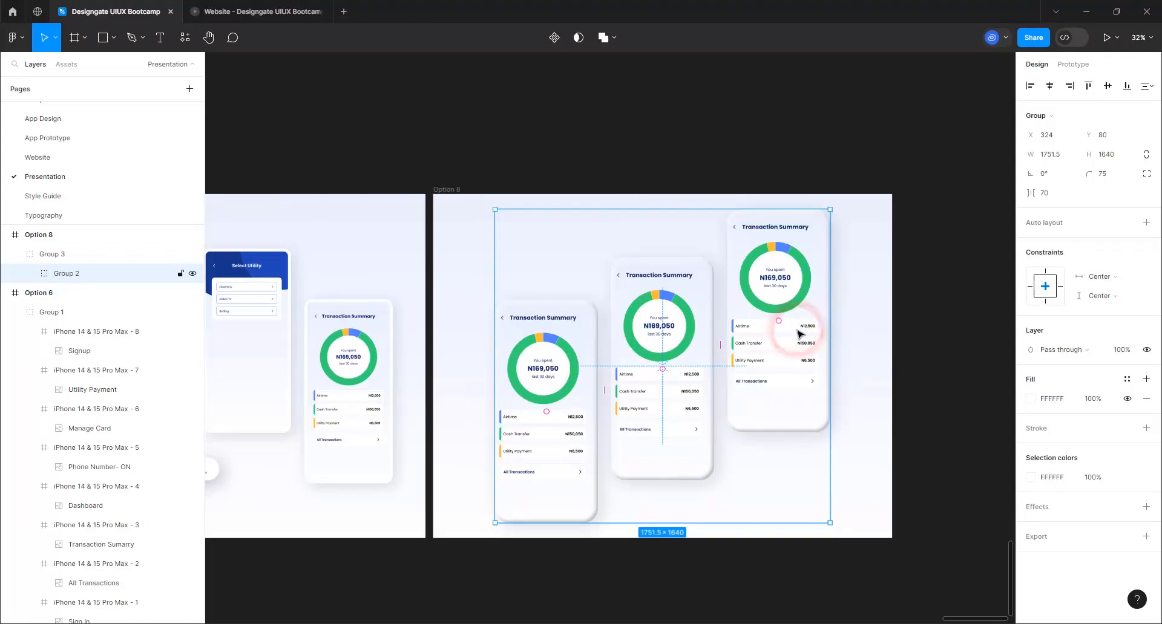
double_click(797, 331)
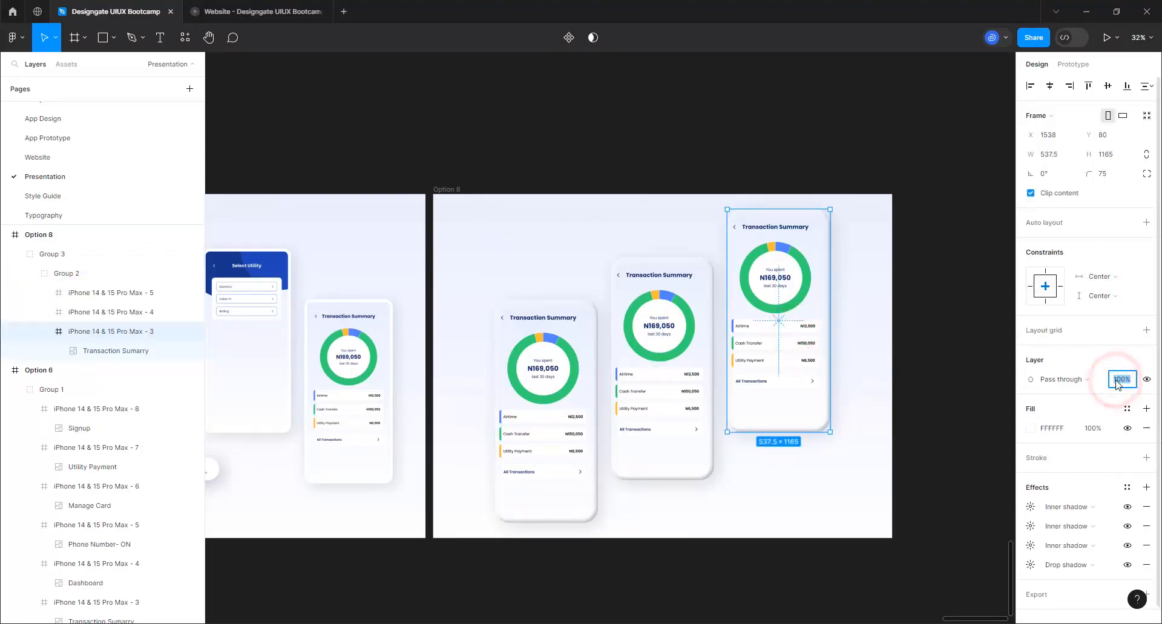
type("5")
key("Return")
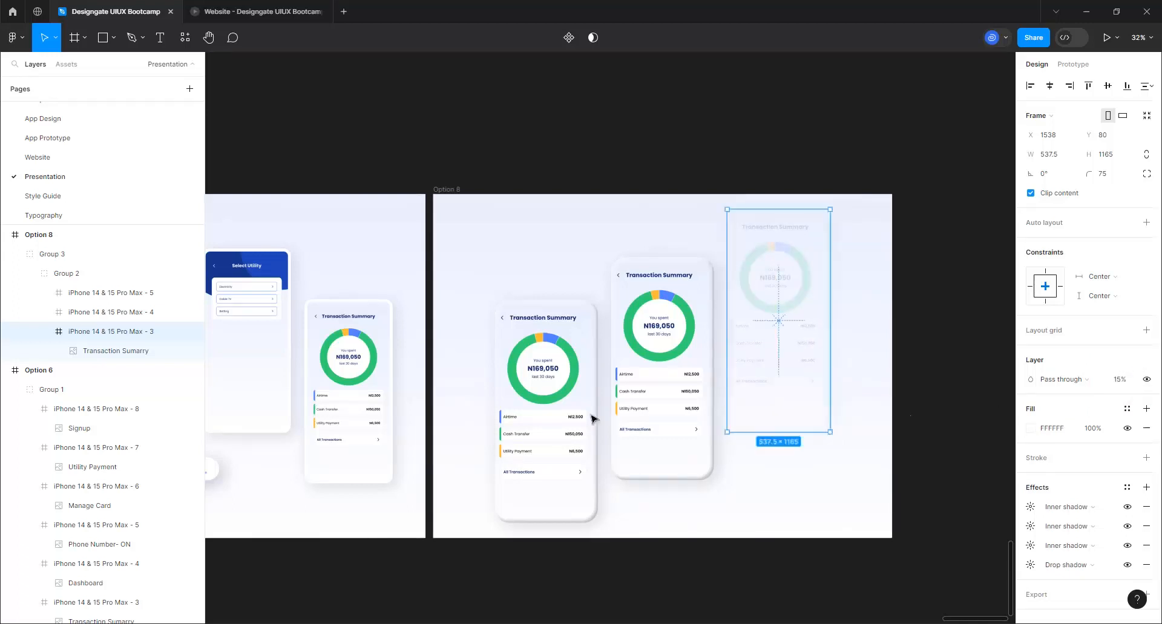
- Fade the leftmost Transaction Summary phone to 15% layer opacity and clear the selection
left_click(513, 399)
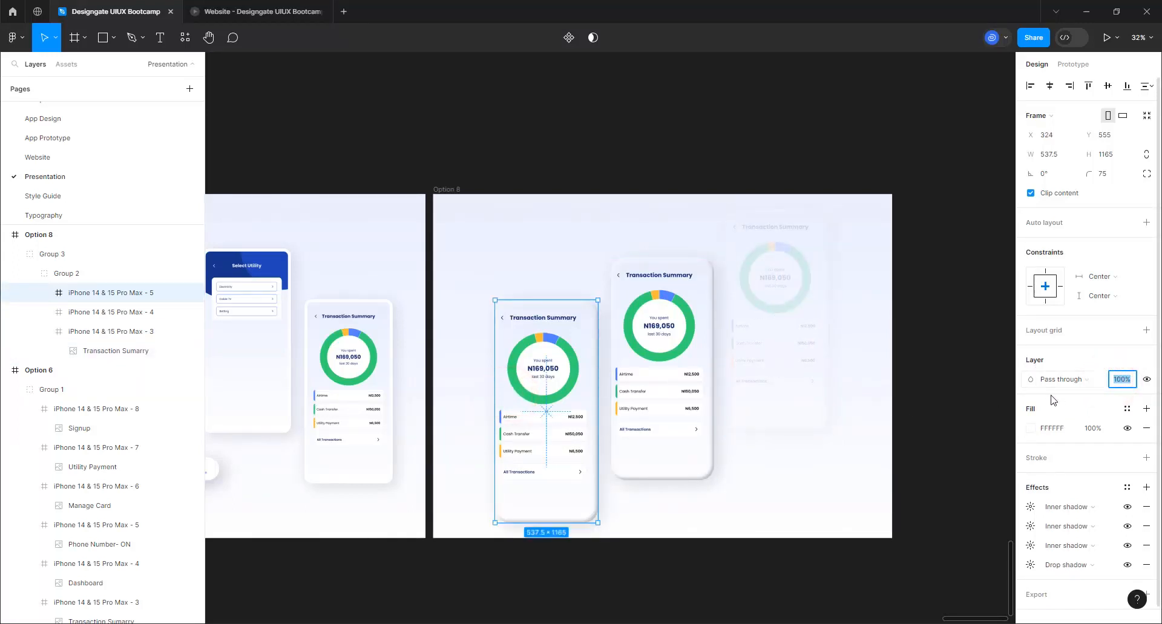
key("Return")
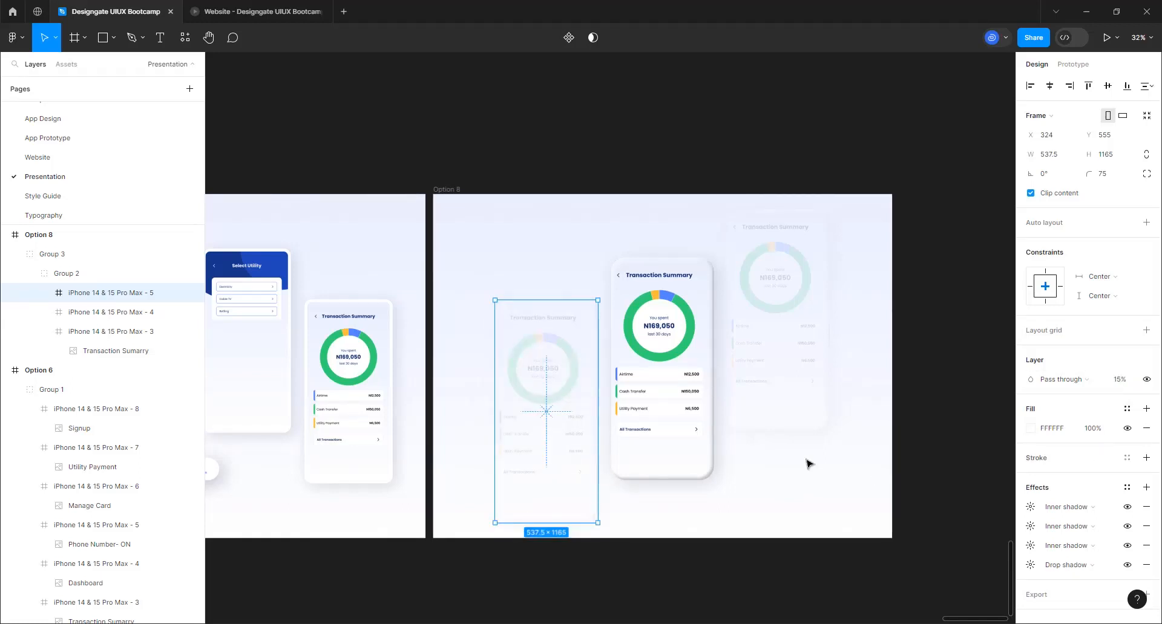
left_click(518, 179)
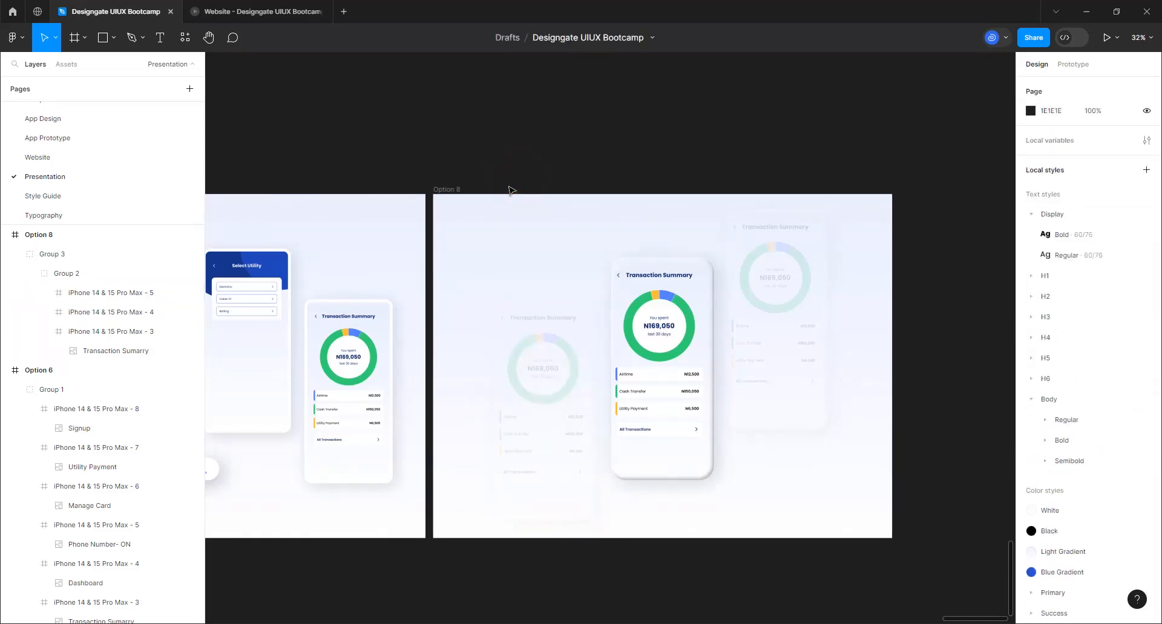
- Duplicate the Option 8 frame and place the copy directly beneath it, aligned at X 10895, Y 5345
scroll(384, 159, "down", 3)
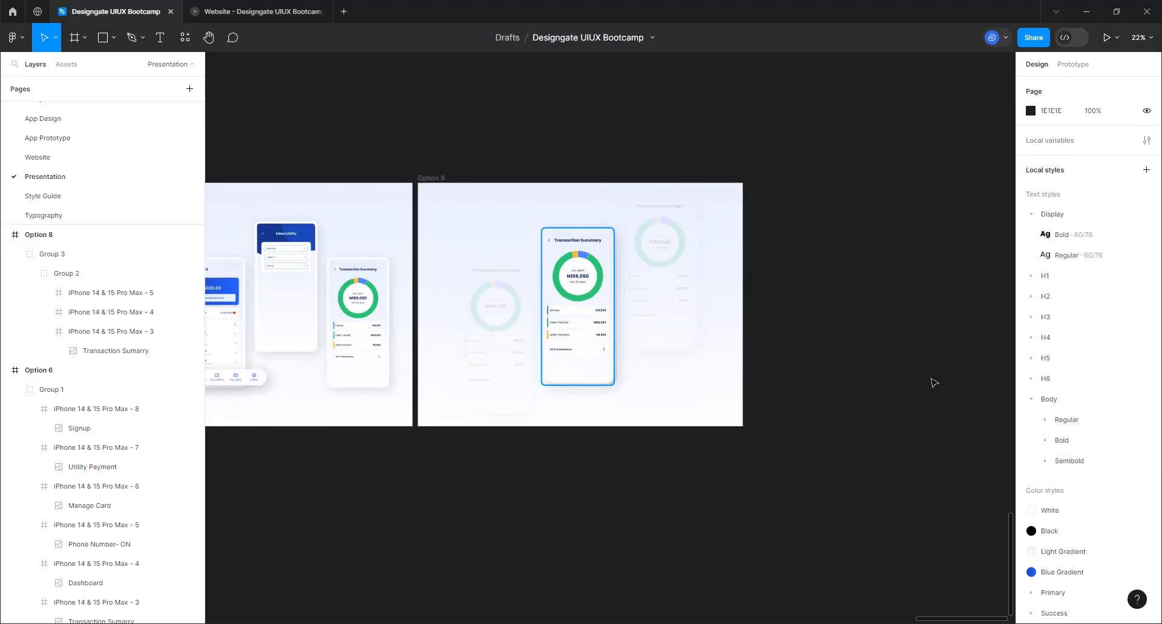
scroll(933, 382, "up", 1)
left_click(388, 161)
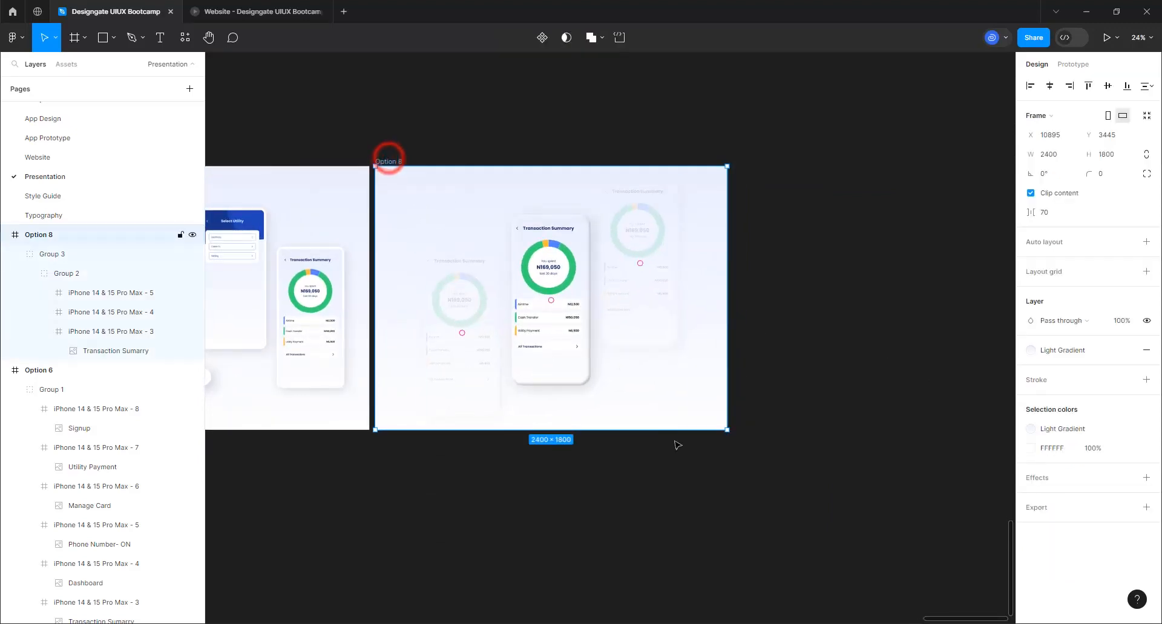
key("ctrl+d")
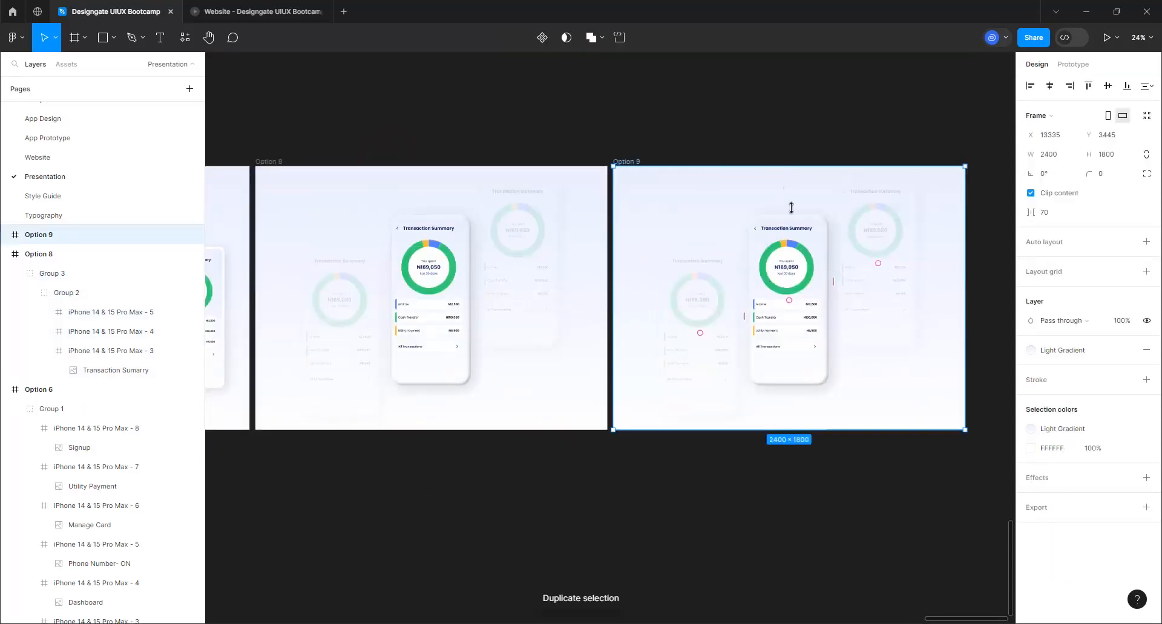
scroll(631, 163, "down", 1)
left_click_drag(647, 164, 338, 410)
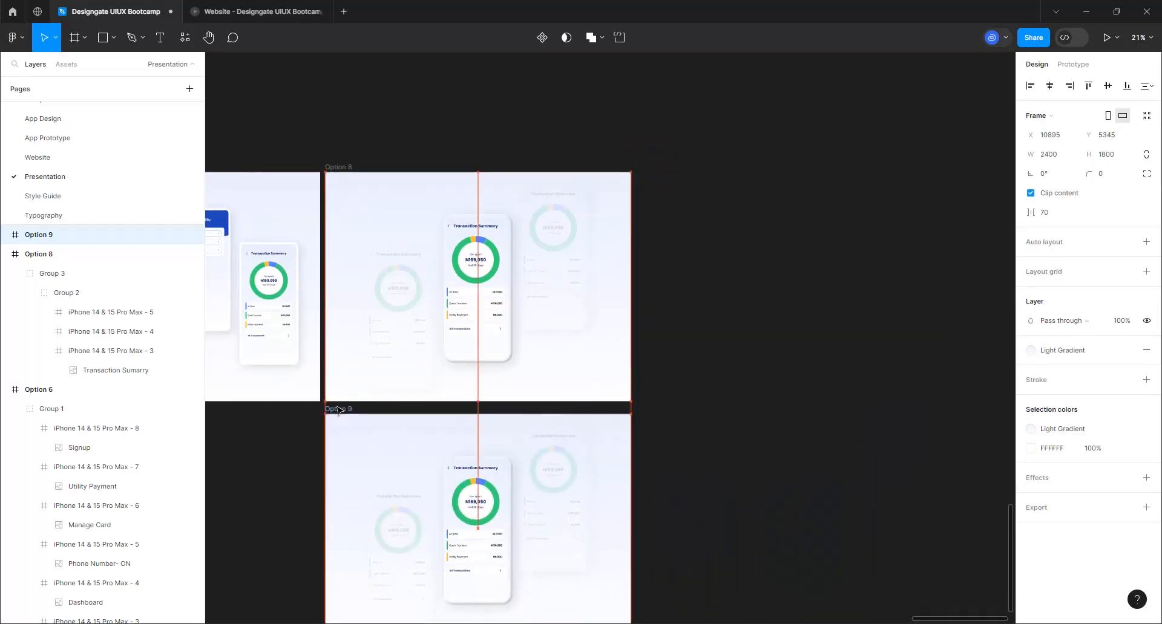
- Ungroup the outer group in the Option 9 frame and delete its rightmost faded Transaction Summary phone
scroll(470, 174, "down", 2)
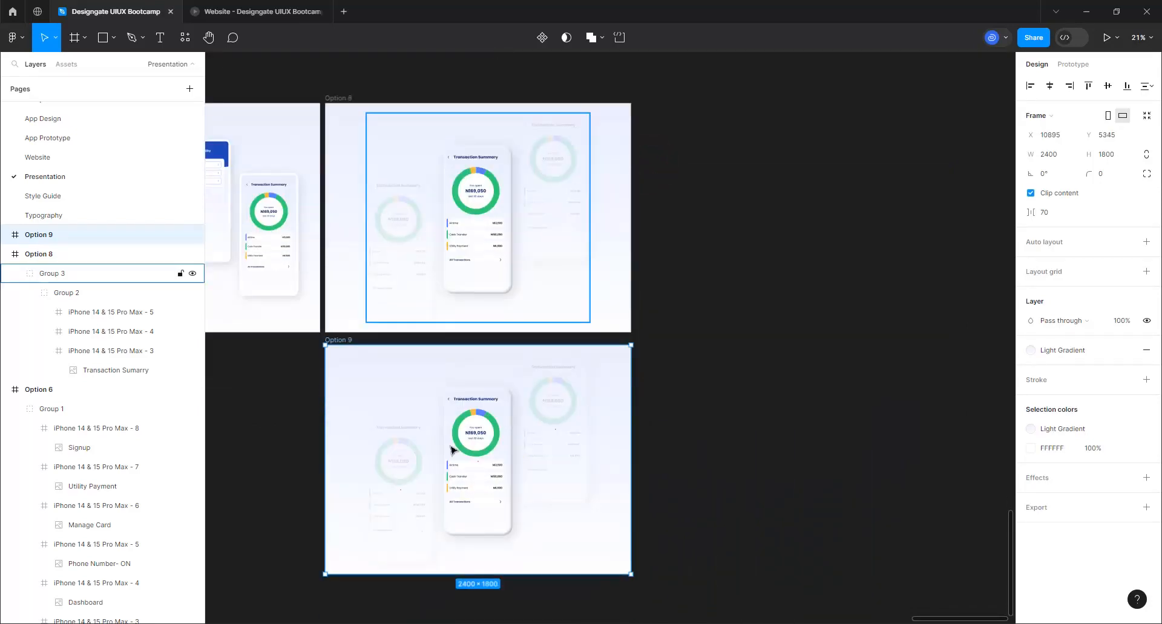
scroll(519, 536, "up", 2)
right_click(532, 461)
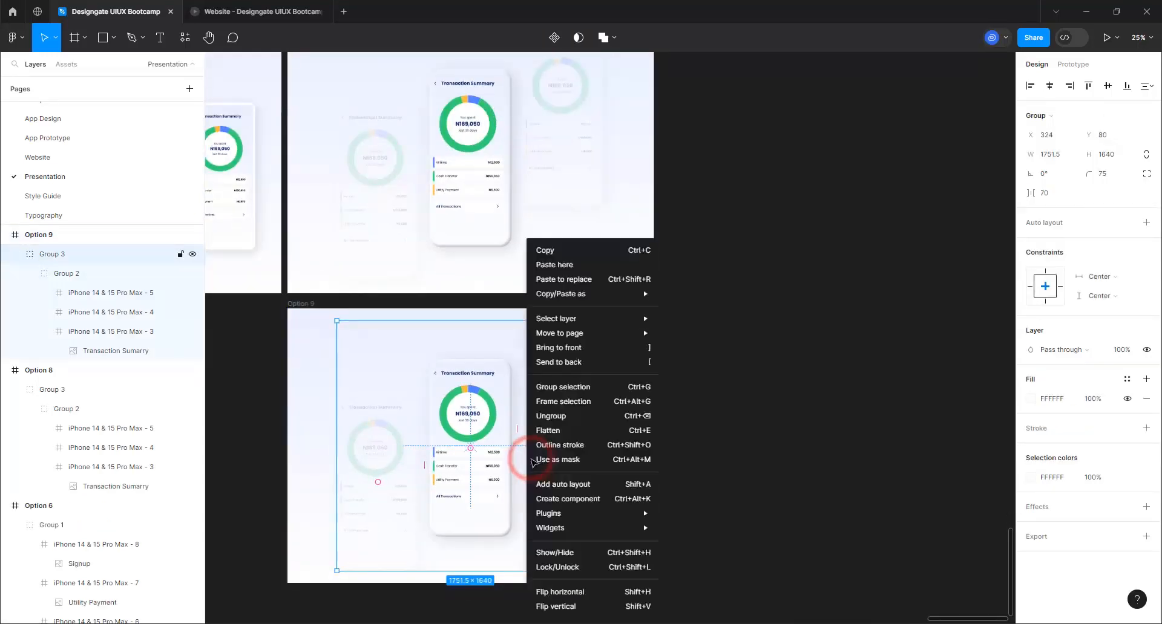
left_click(581, 416)
left_click(712, 427)
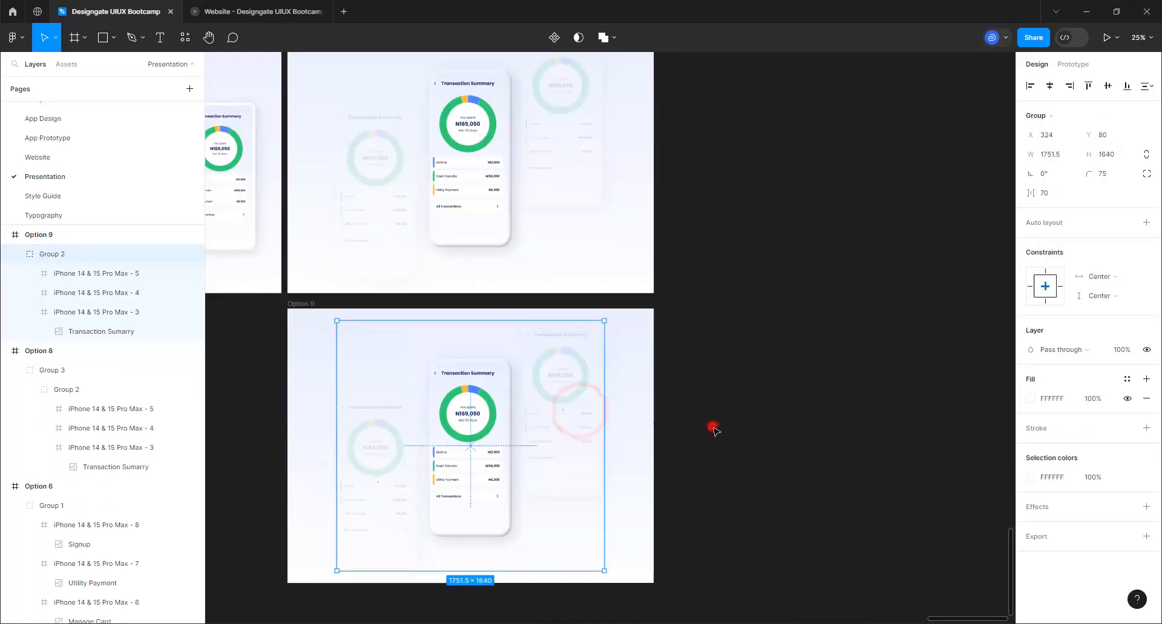
left_click(543, 458)
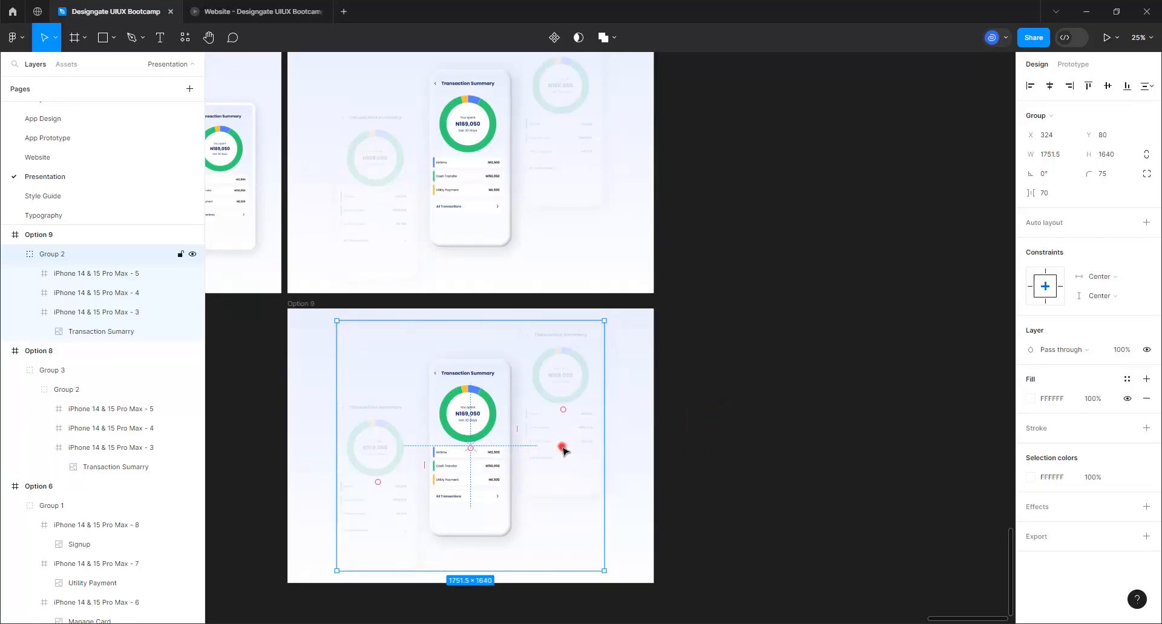
left_click(563, 450)
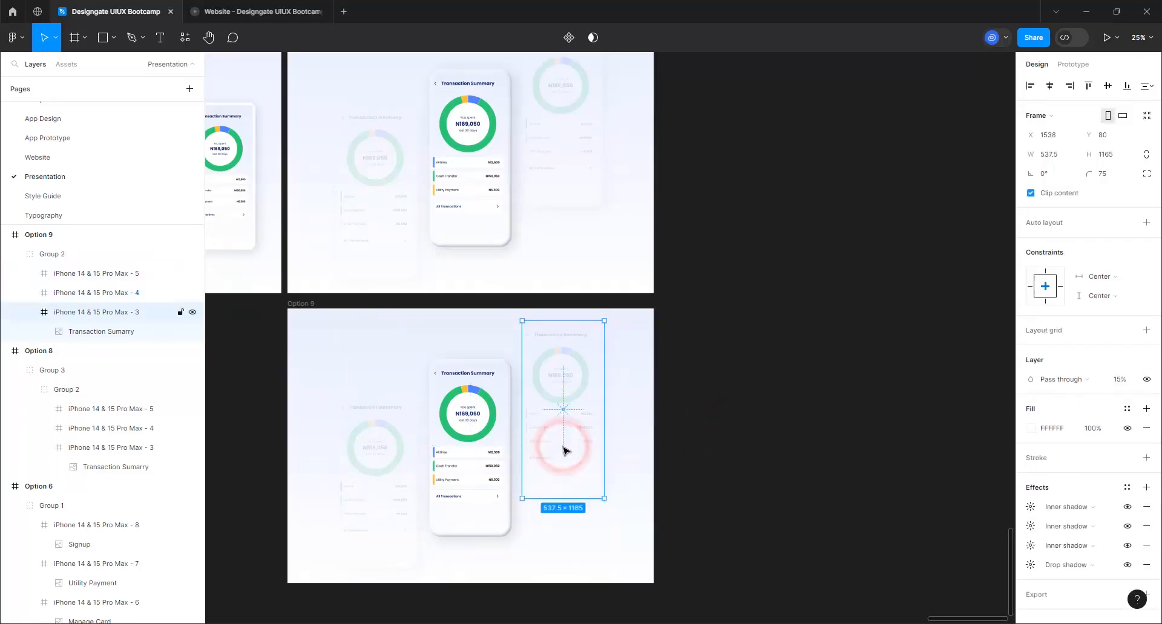
key("Delete")
- Ungroup the two phones left in Option 9 and delete the faded one on the left
left_click(414, 462)
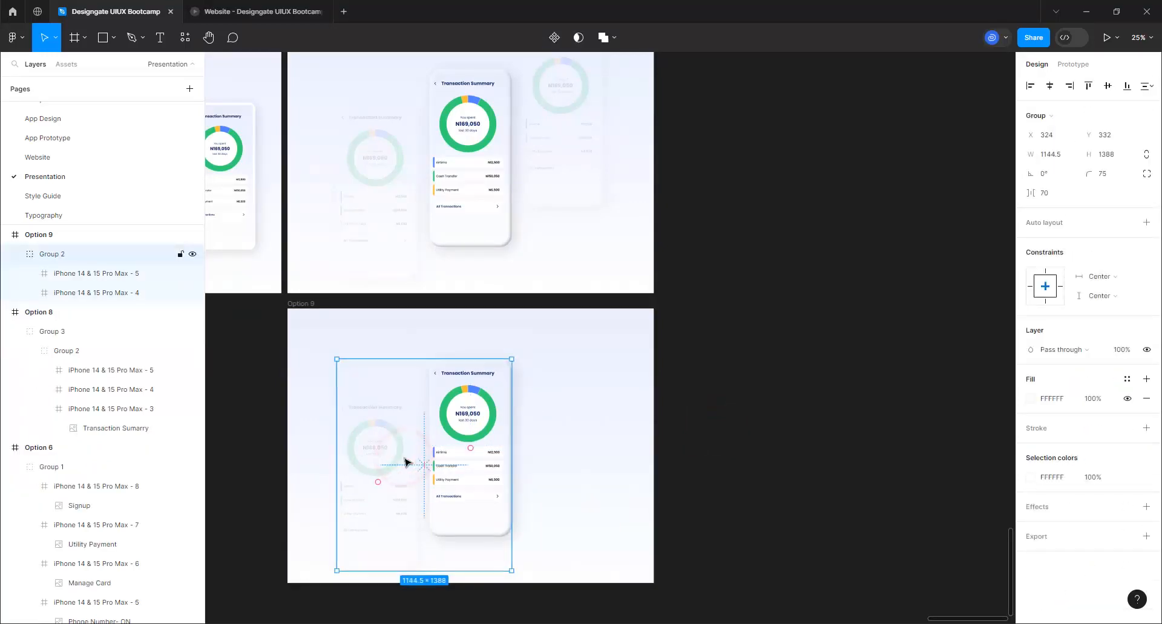
right_click(406, 462)
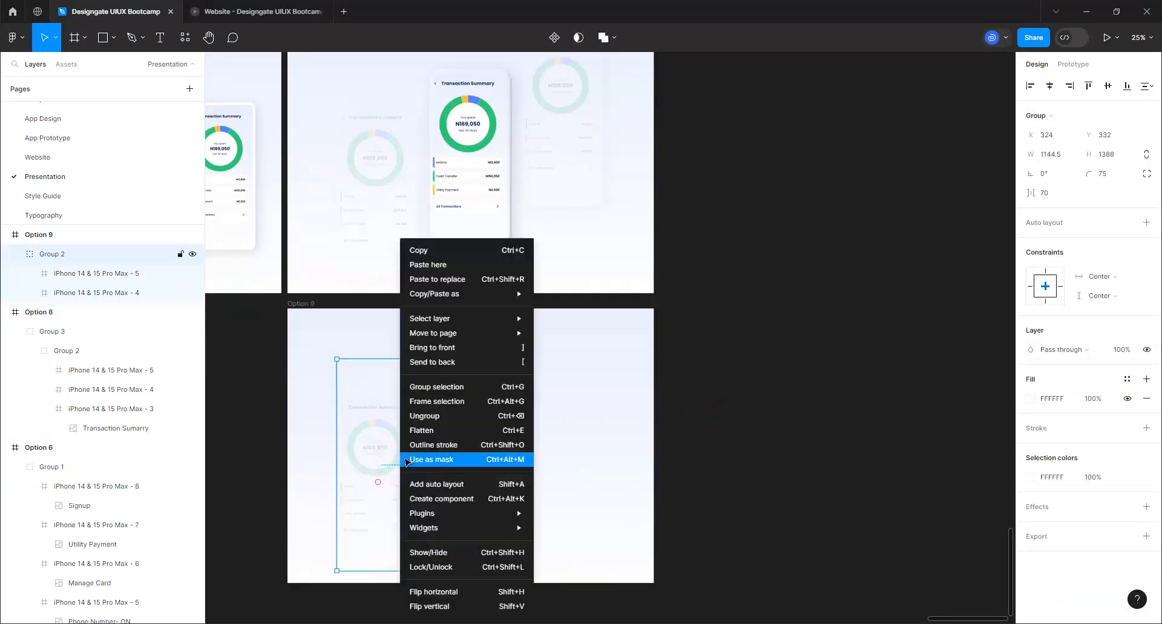
left_click(422, 418)
left_click(847, 430)
left_click(384, 438)
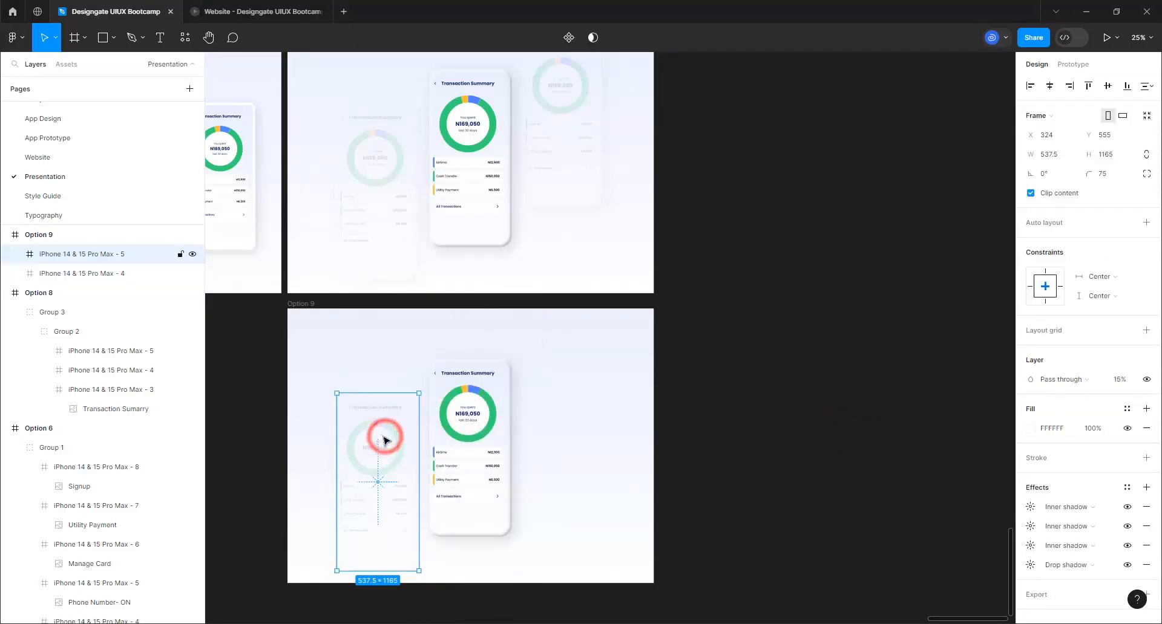
key("Delete")
- Duplicate the remaining Transaction Summary phone in Option 9 and place the copy to its right at X 1577, Y 332
left_click(484, 442)
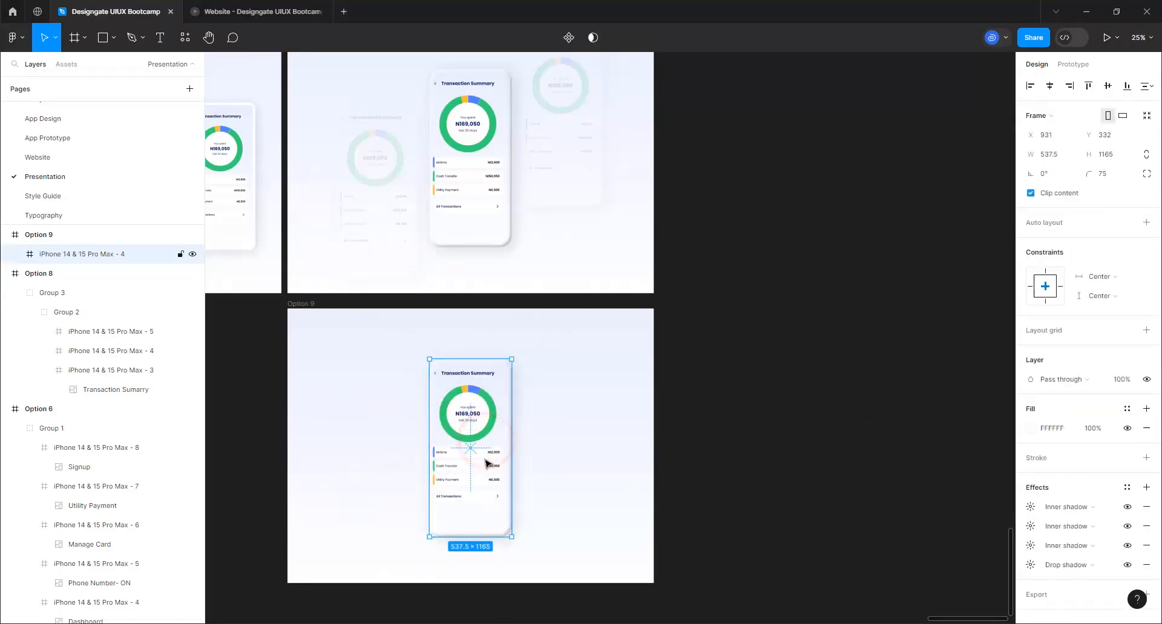
key("ctrl+d")
left_click(481, 432)
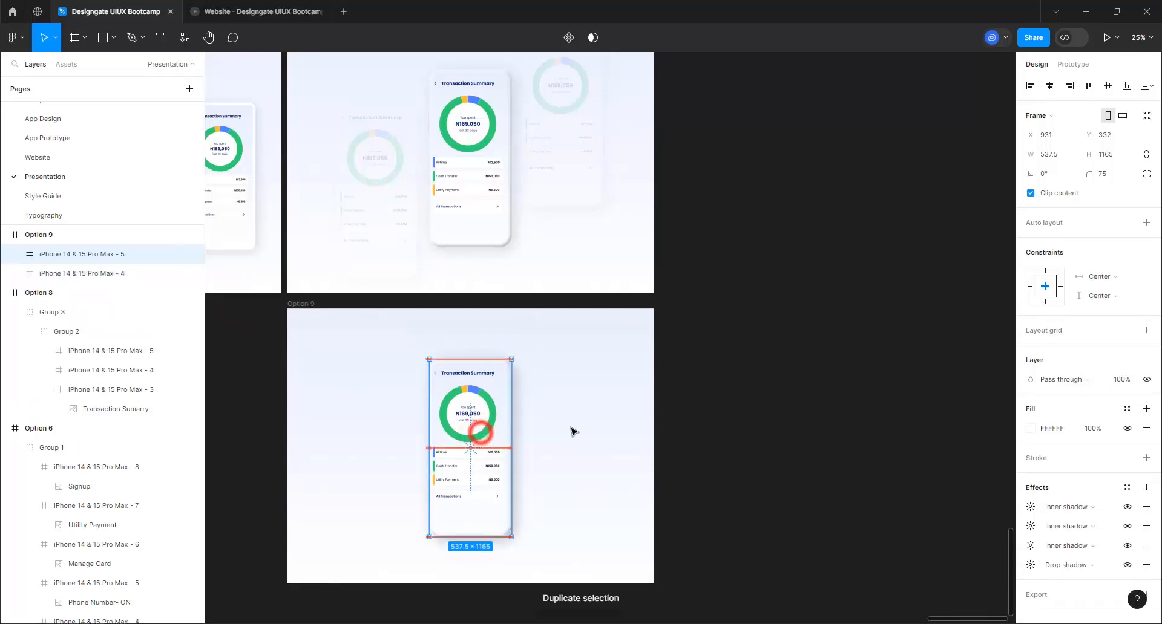
left_click_drag(571, 432, 581, 429)
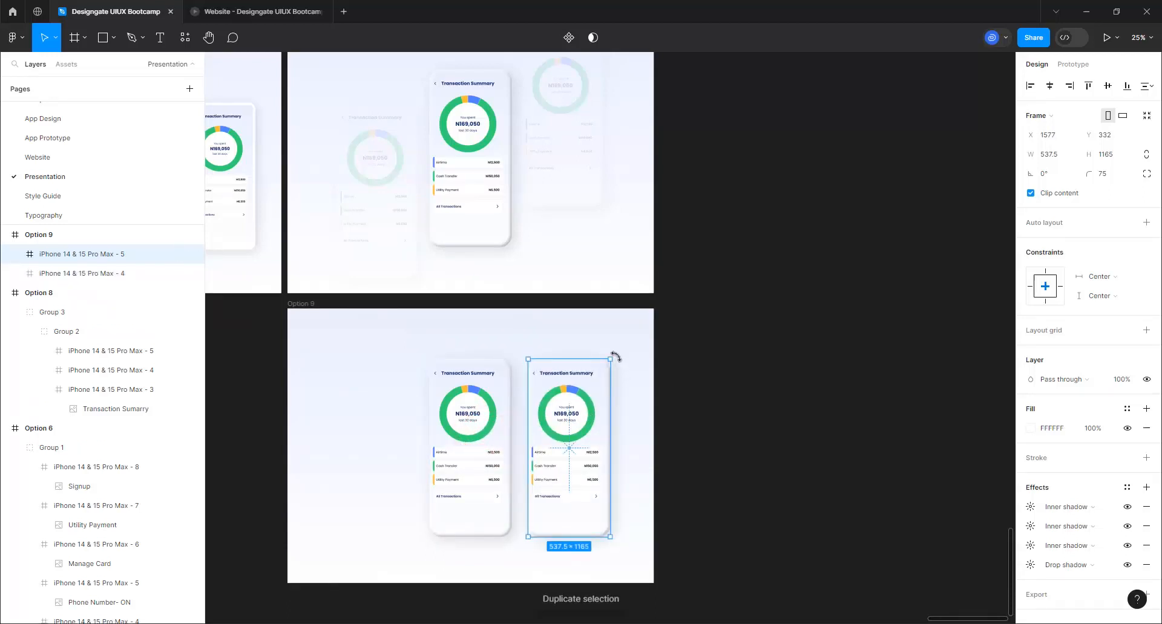
- Rotate the copied phone 180° and move it above and left of the original, overhanging the frame's upper edge, at X 821.5, Y 827
left_click_drag(673, 550, 524, 566)
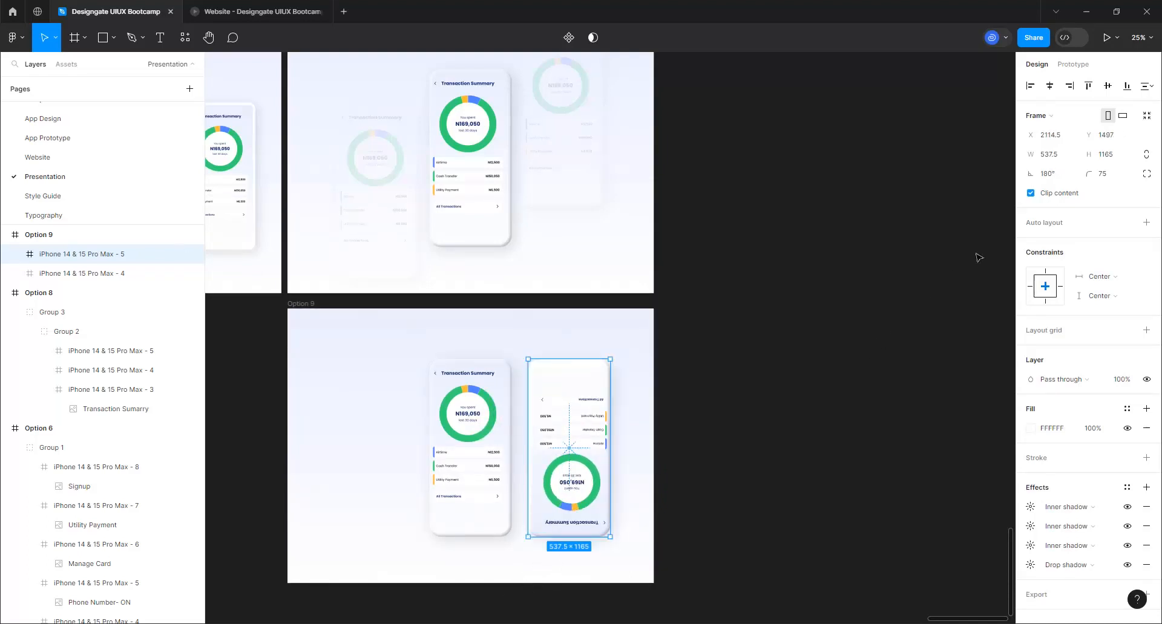
left_click_drag(564, 452, 368, 351)
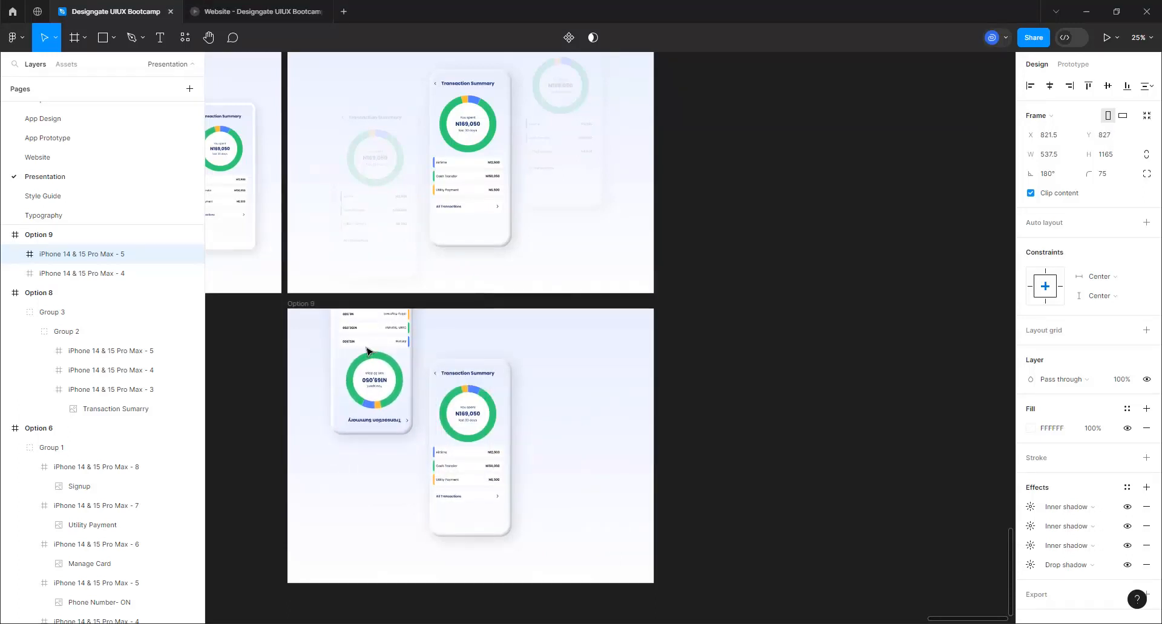
- Scale both Transaction Summary phones in Option 9 together by a factor of 1.25
left_click(454, 413, "shift")
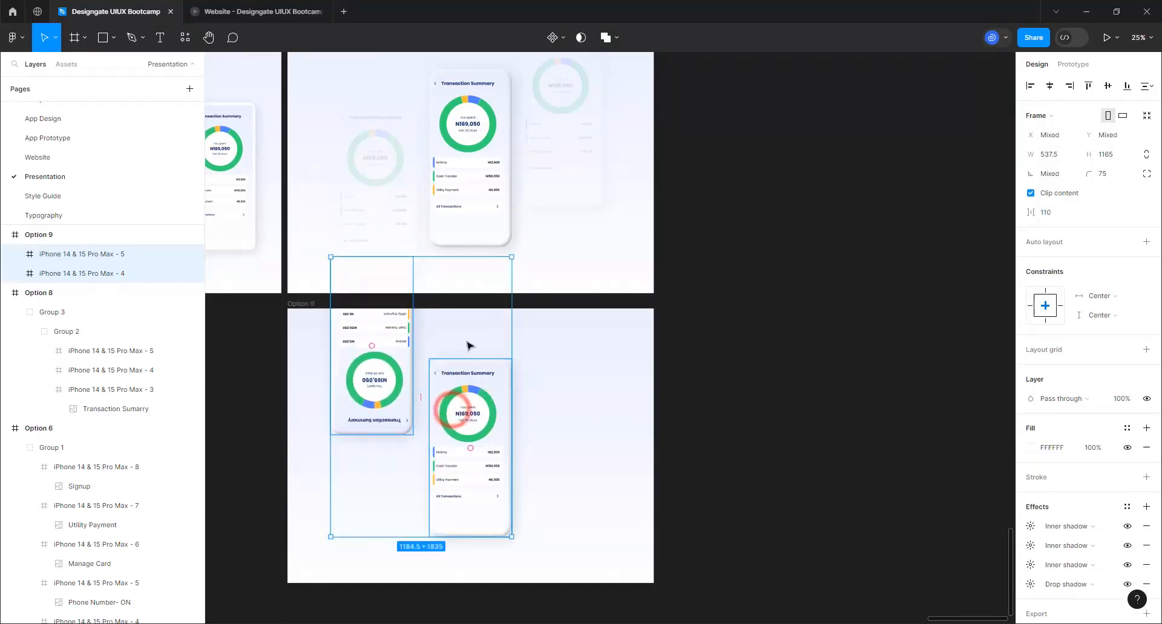
scroll(472, 267, "down", 3)
scroll(565, 550, "up", 4)
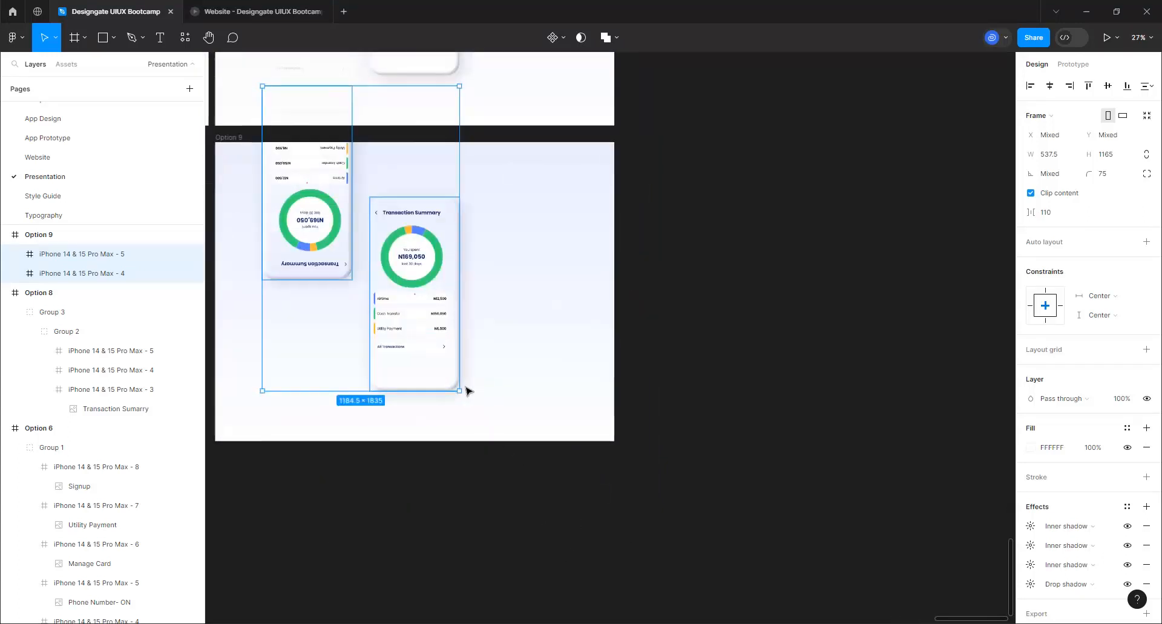
left_click_drag(459, 393, 497, 472)
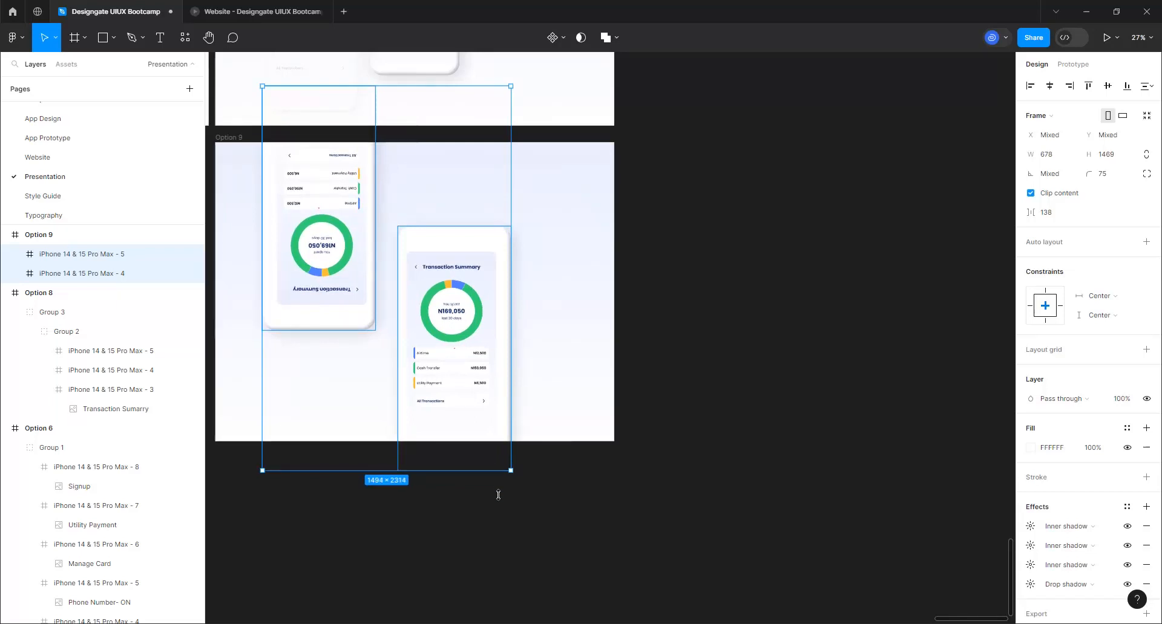
key("ctrl+z")
key("k")
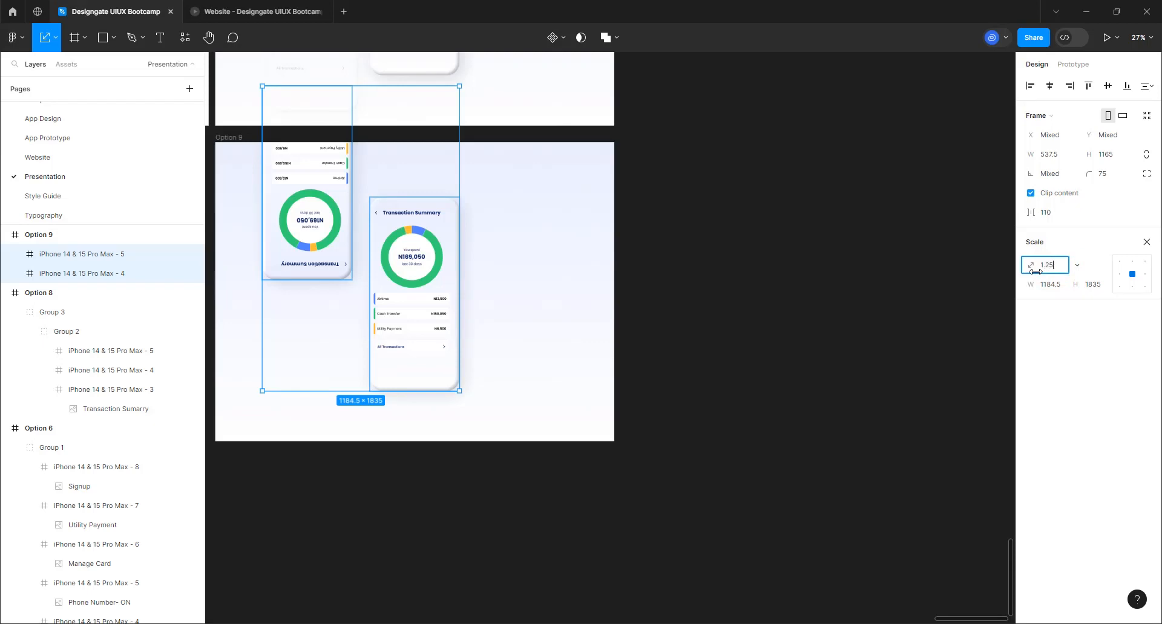
key("Return")
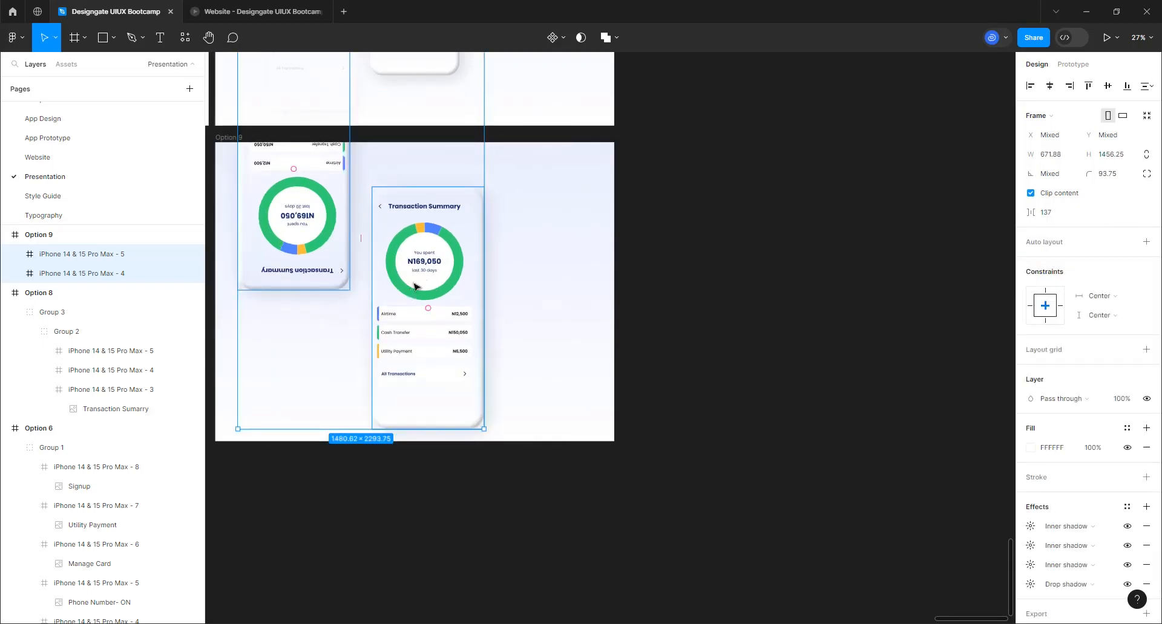
- Move both phones so they overhang Option 9's upper and lower edges, then group them and centre the group horizontally
left_click_drag(434, 279, 454, 316)
left_click_drag(455, 319, 455, 332)
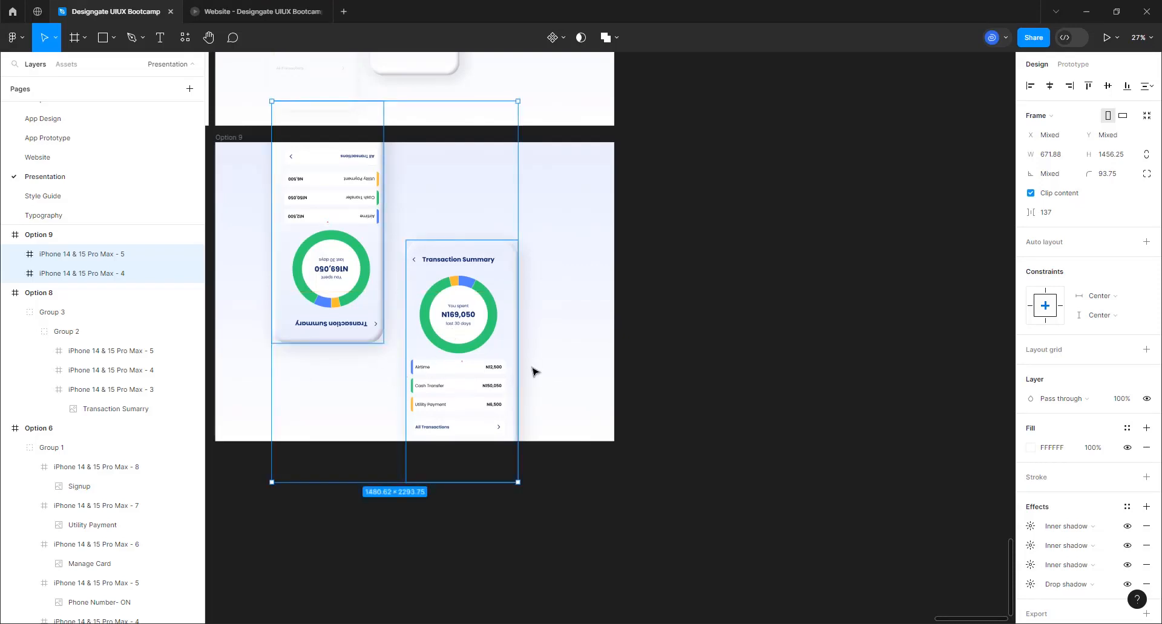
key("ctrl+g")
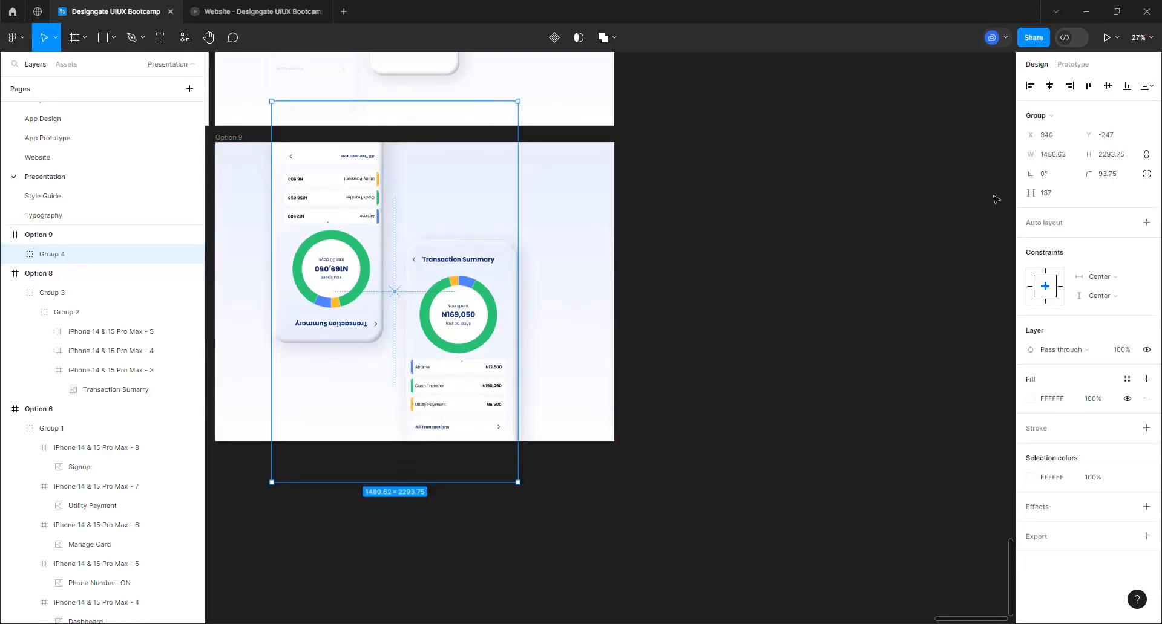
left_click(1048, 86)
left_click(768, 287)
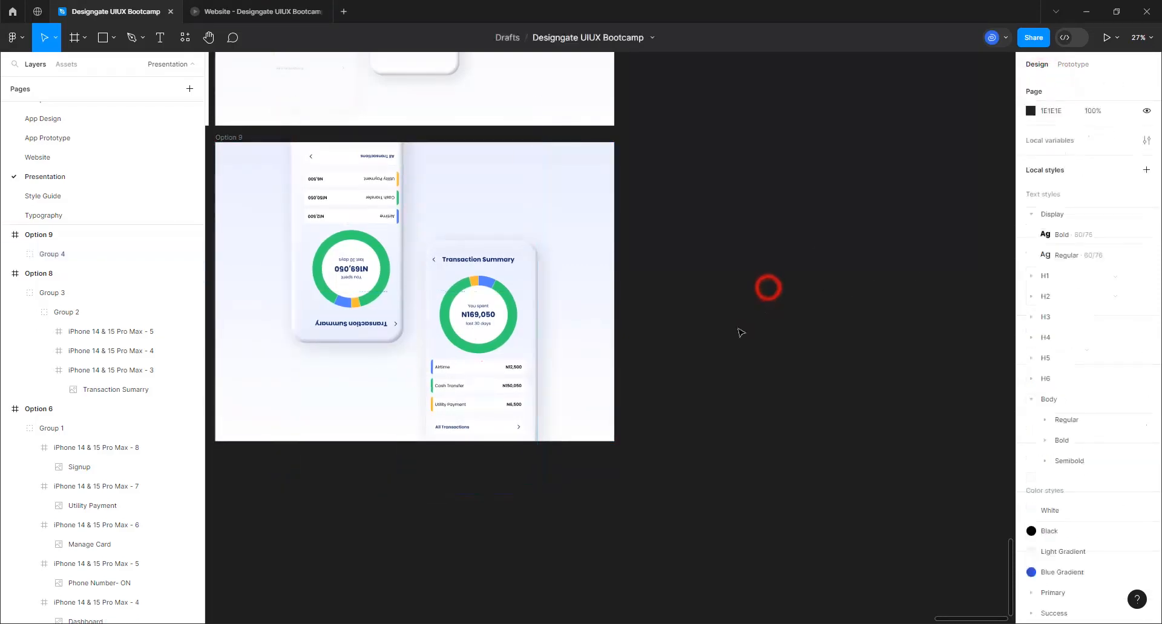
- Try the upside-down phone in Option 9 at 0° rotation and undo the change
scroll(285, 259, "up", 3)
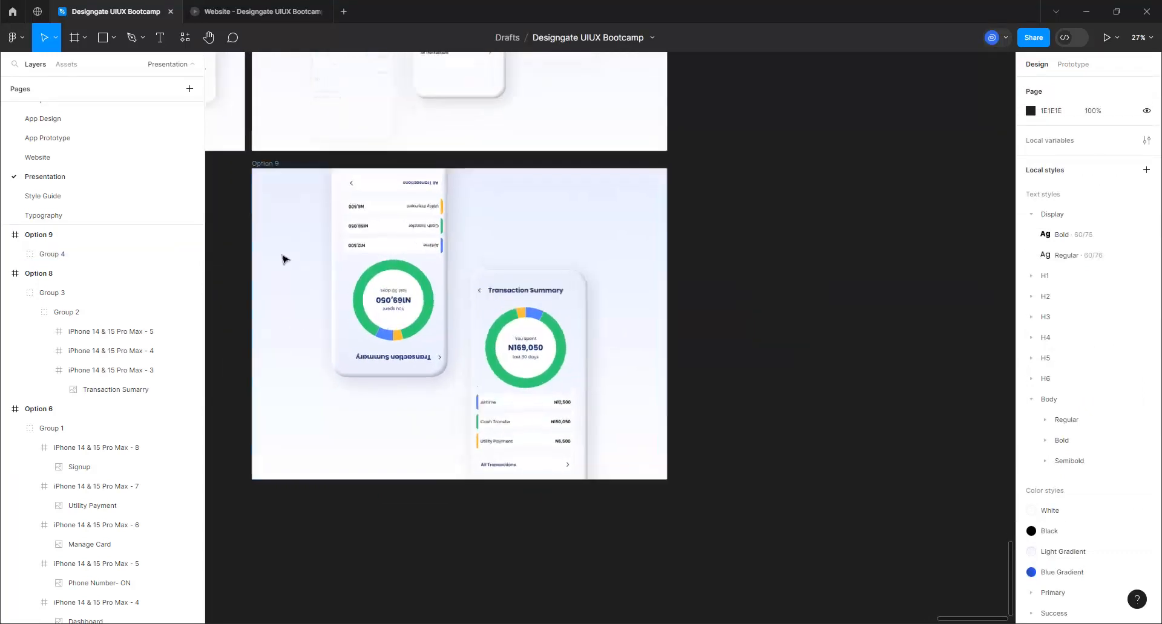
scroll(288, 264, "up", 2)
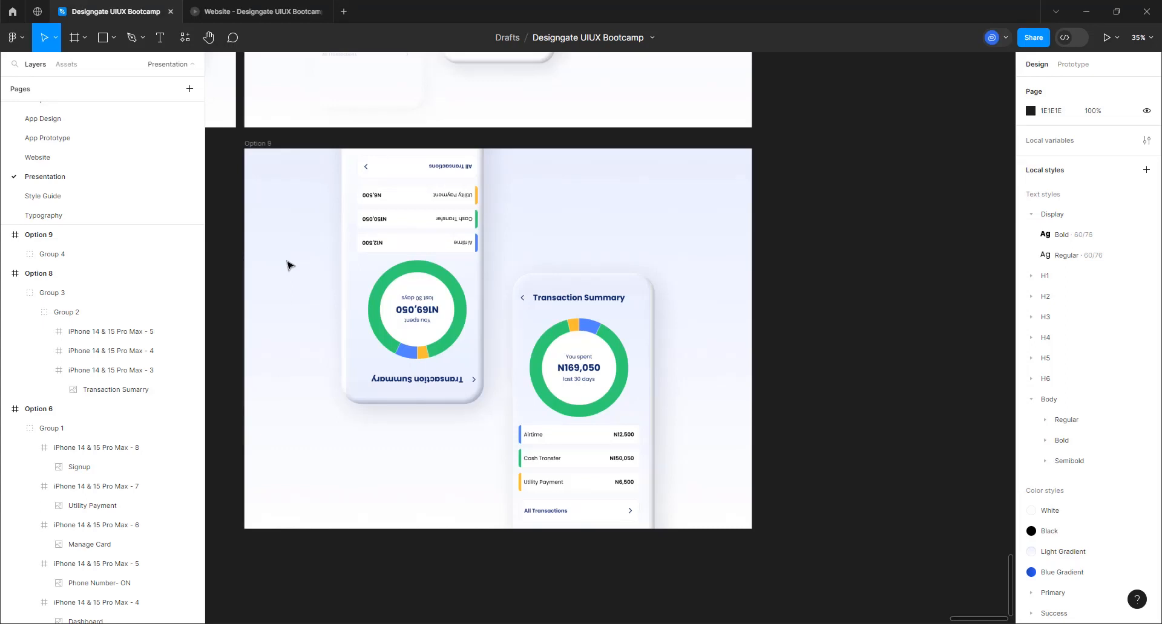
double_click(406, 332)
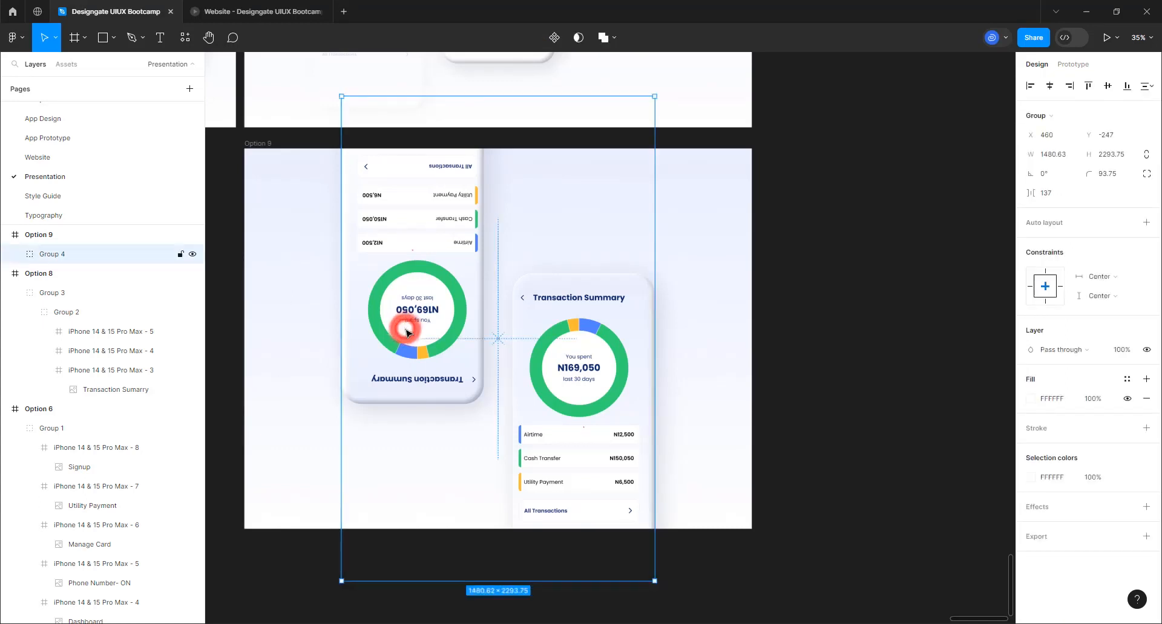
left_click(1051, 173)
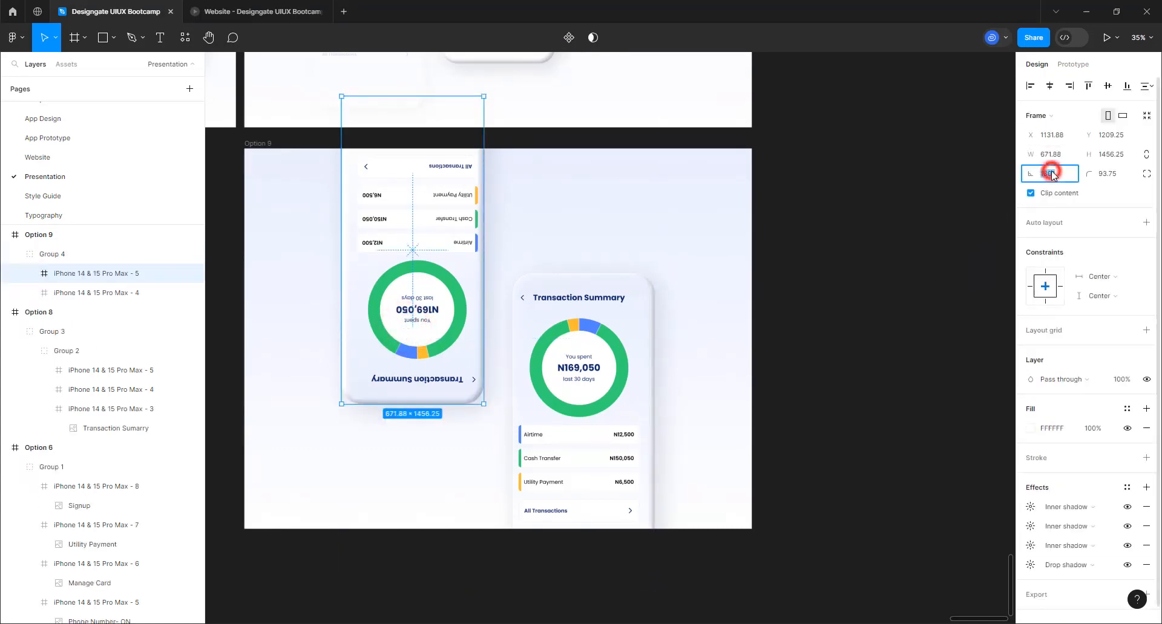
type("0")
key("Return")
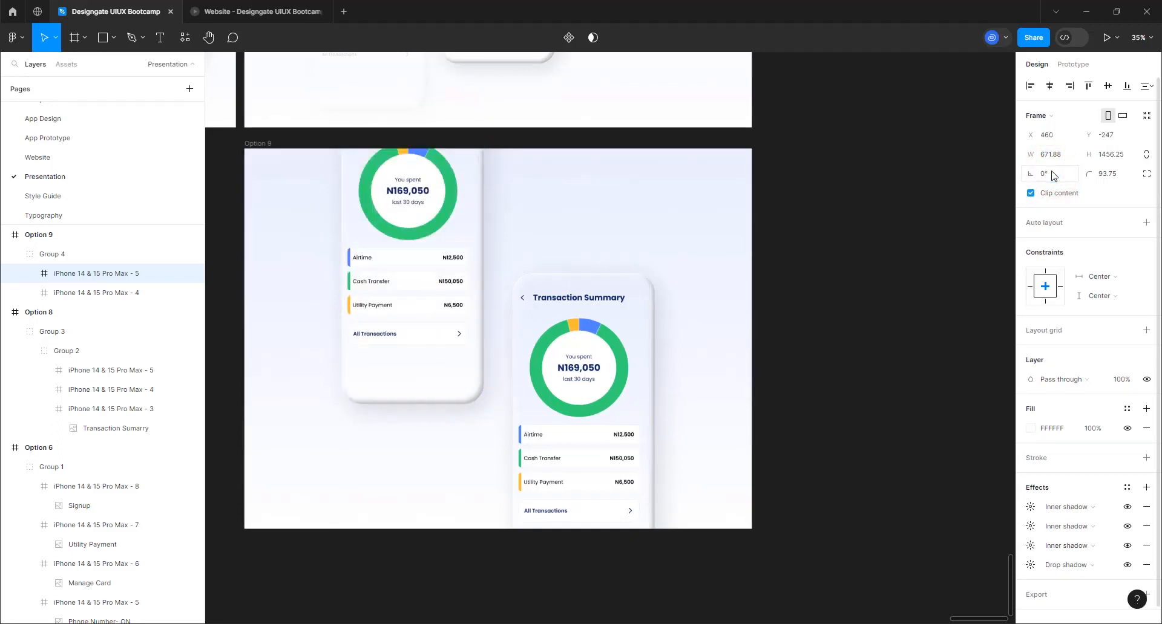
left_click(812, 363)
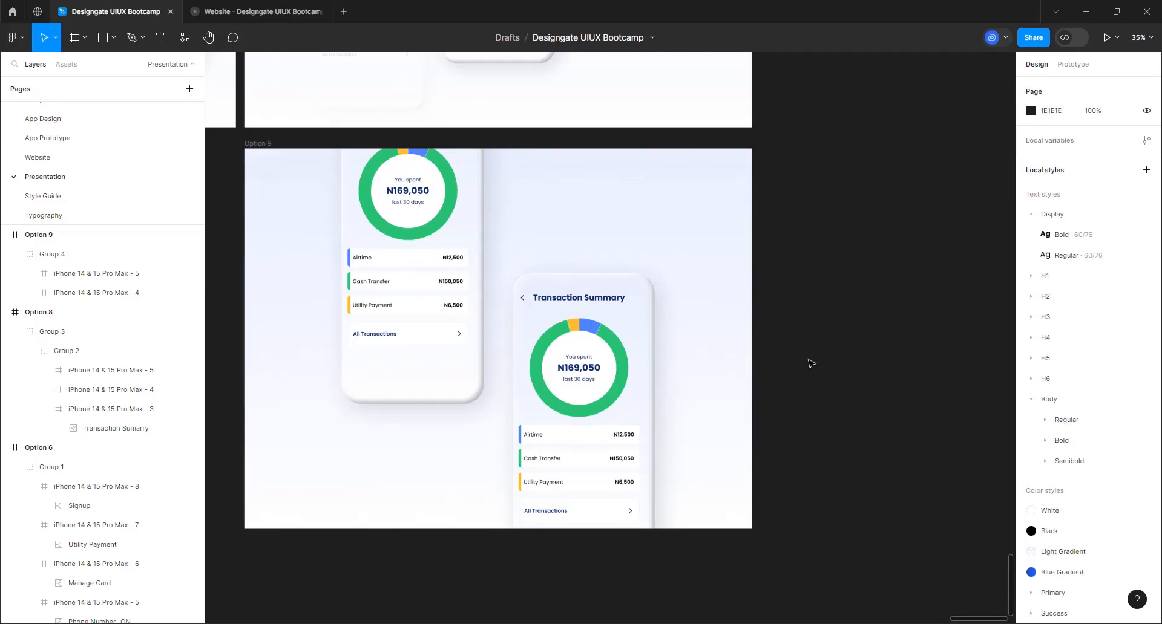
key("ctrl+z")
key("ctrl+z")
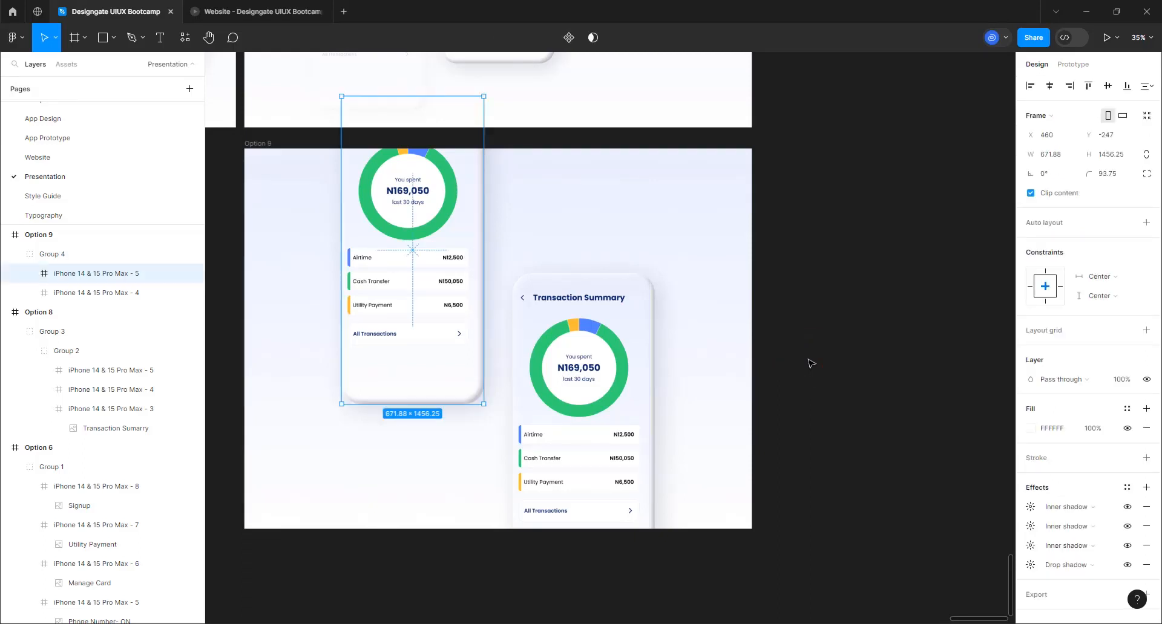
left_click(930, 381)
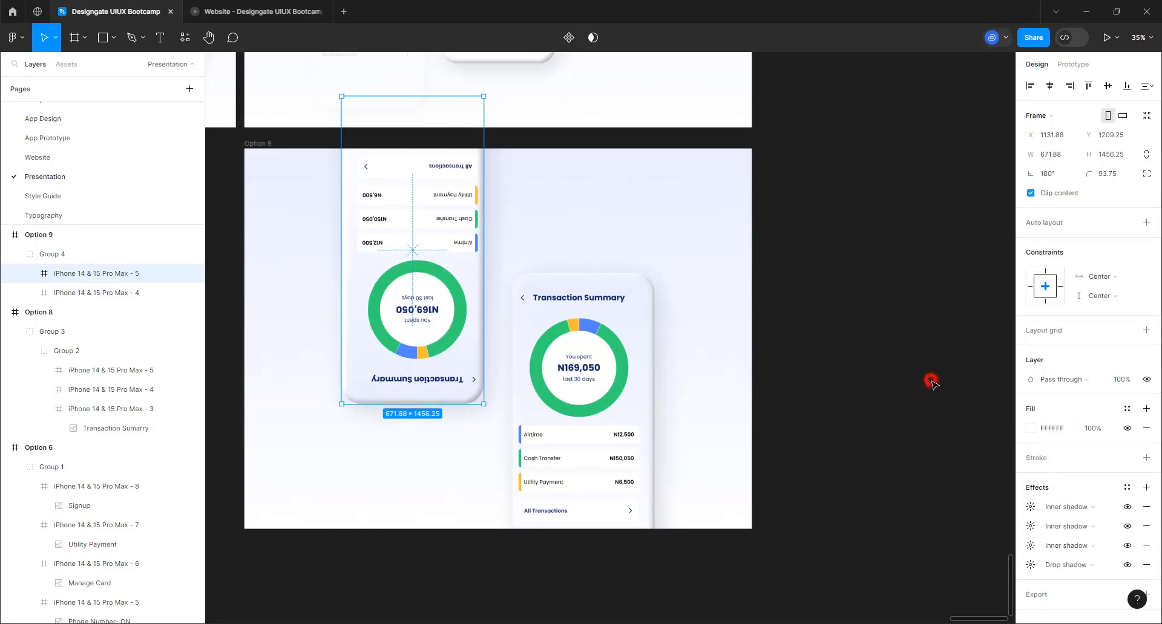
- Select the Option 6 frame among the earlier layout options
scroll(837, 351, "down", 3)
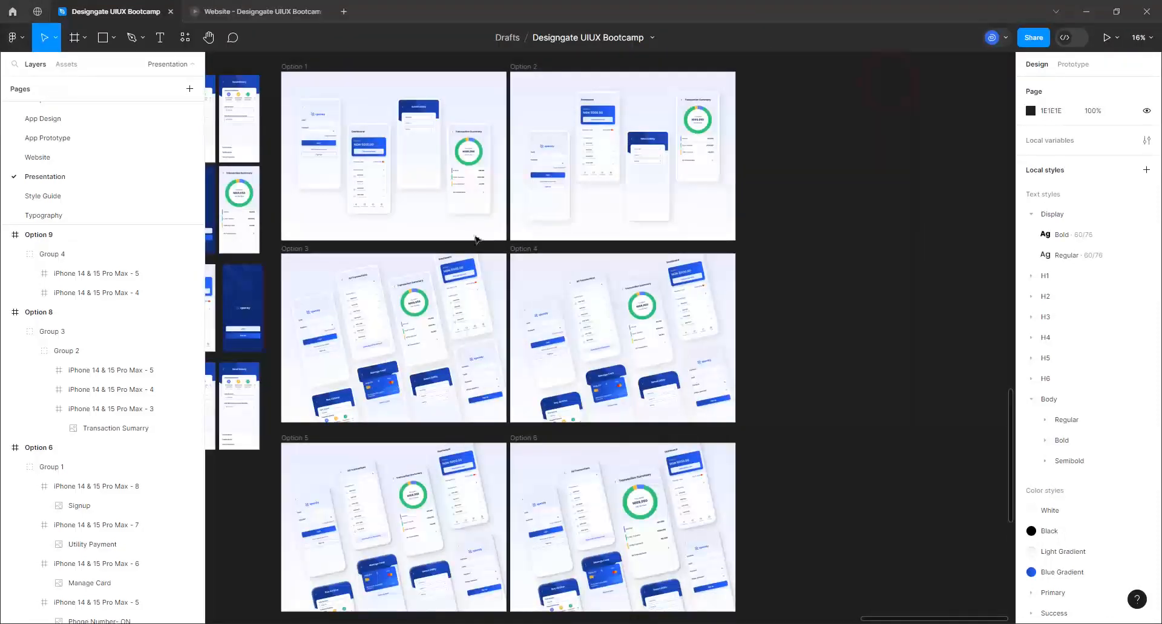
scroll(466, 245, "up", 3)
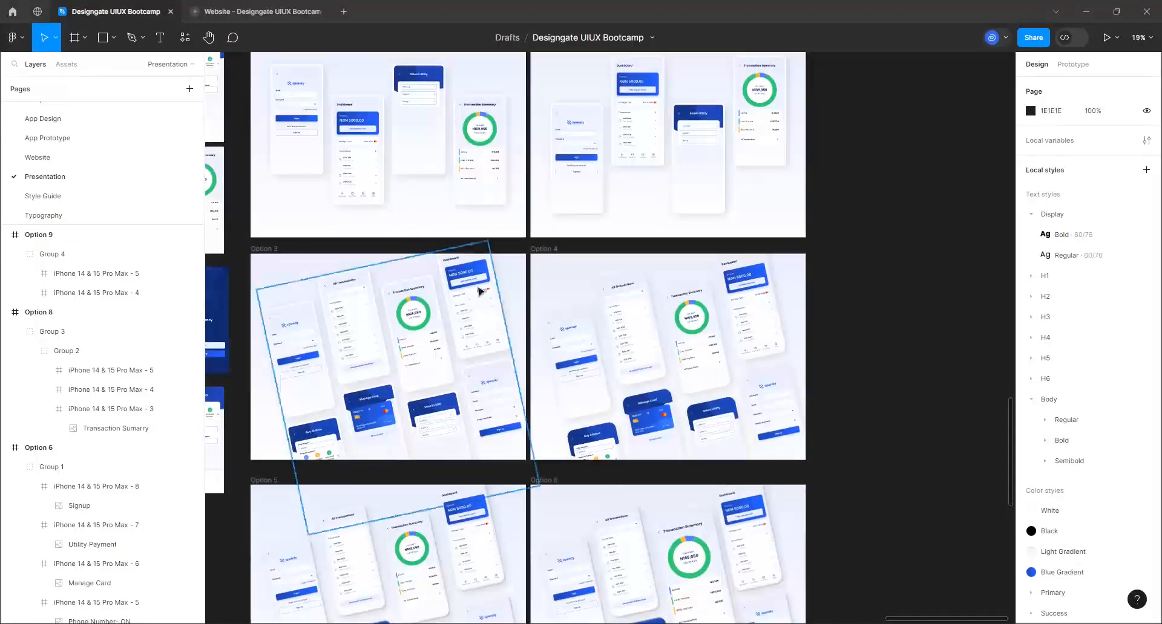
scroll(631, 301, "down", 5)
scroll(610, 389, "up", 1)
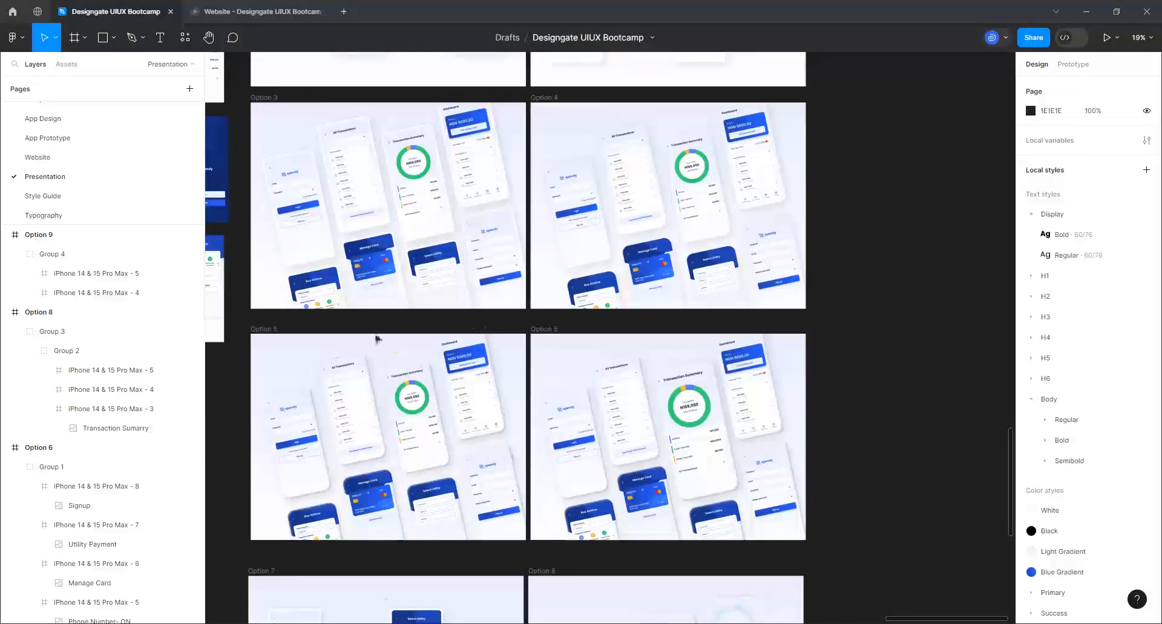
left_click(539, 329)
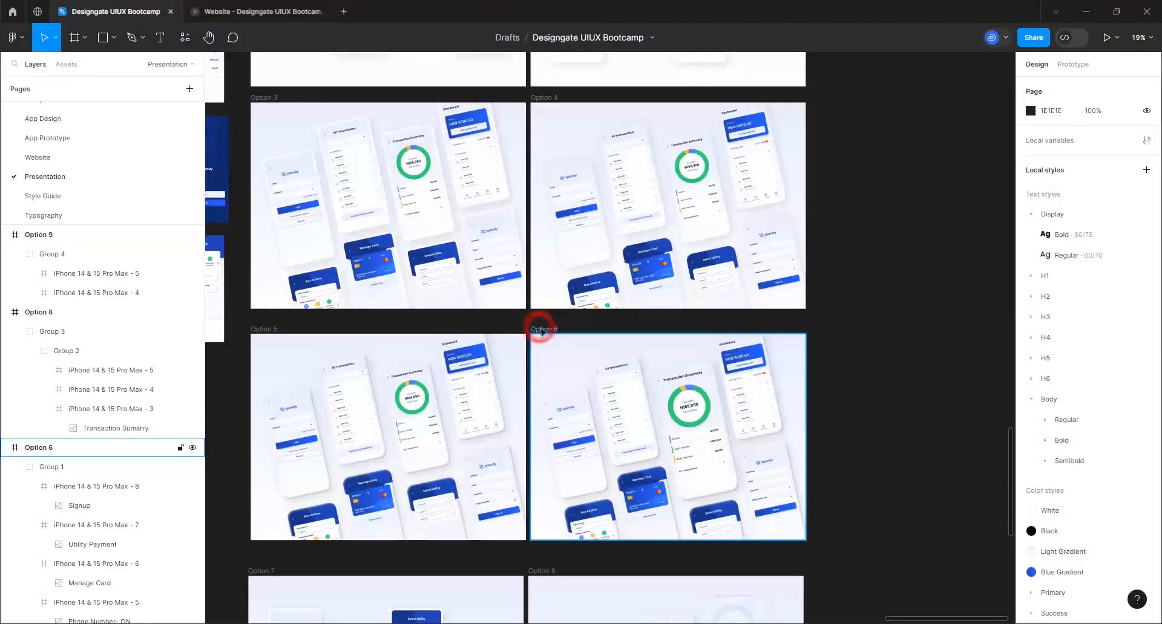